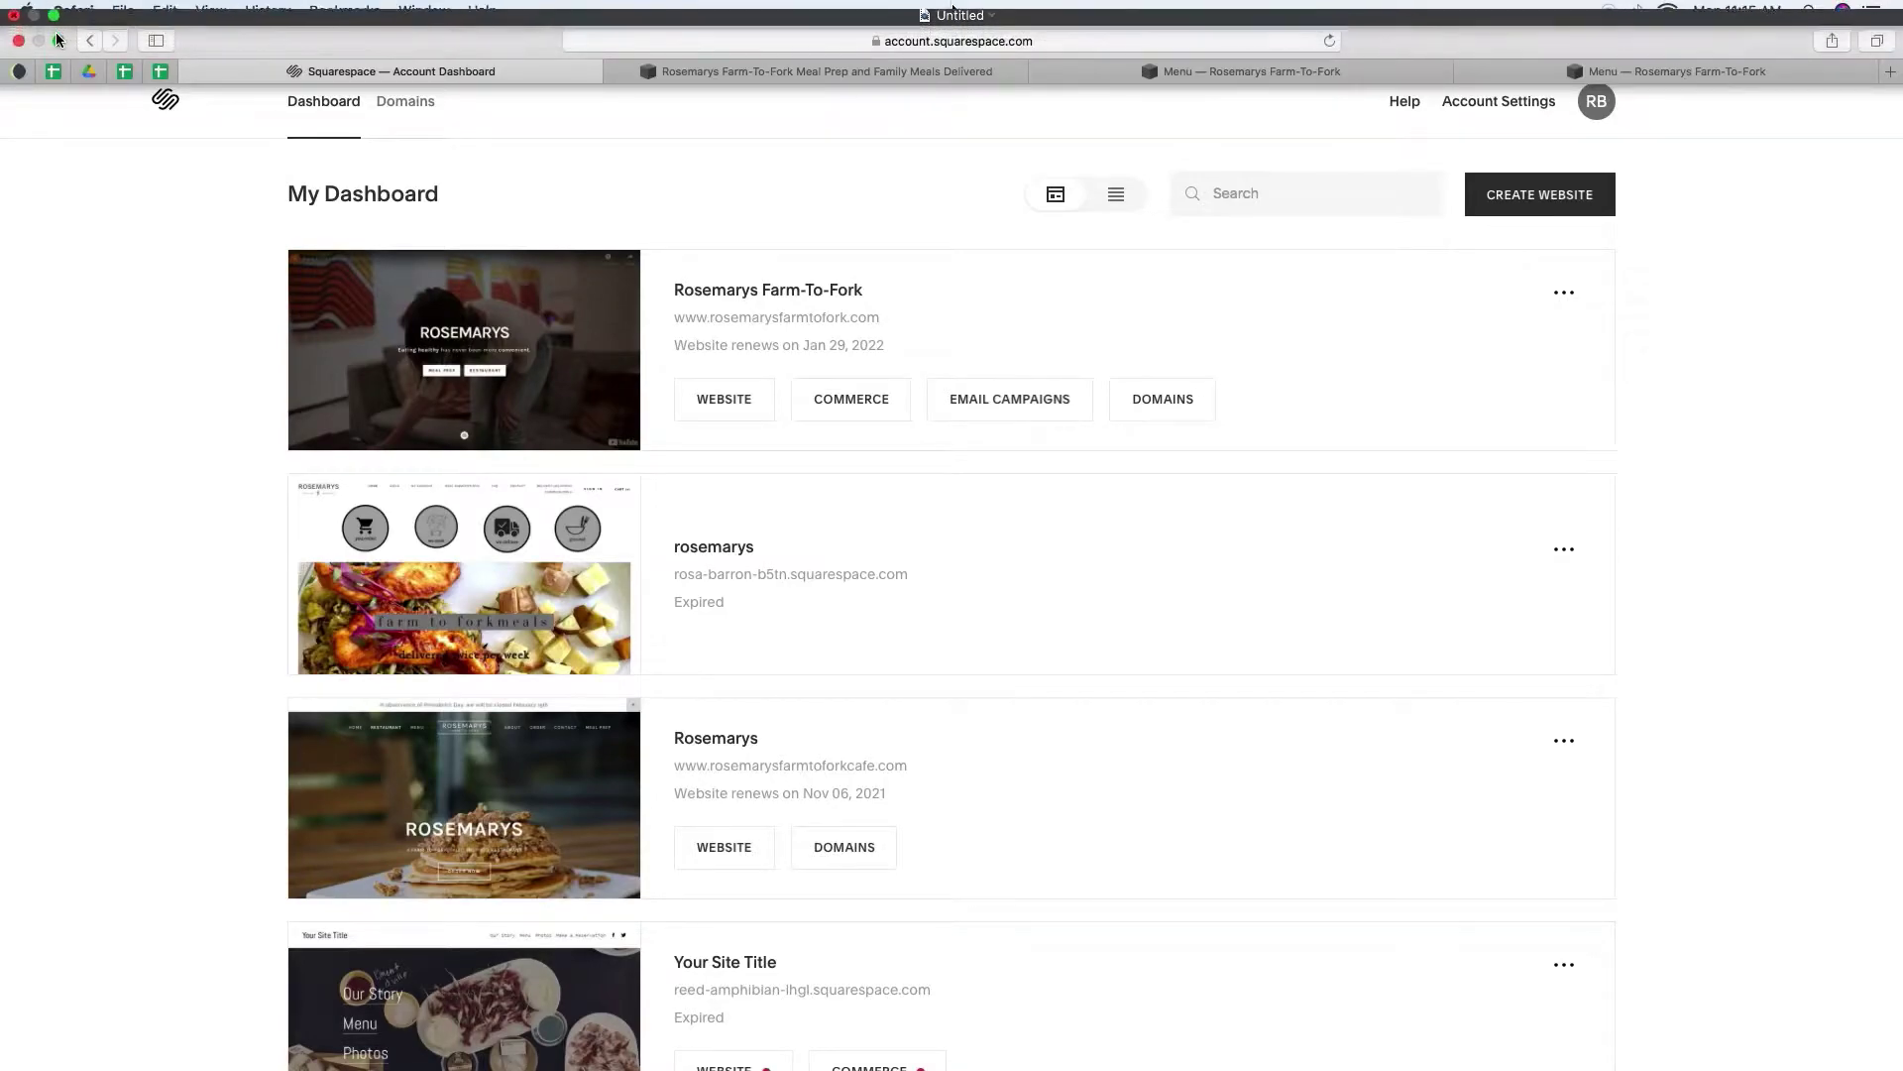
# - Close the Find & Replace bar on orders-96 and drag its window aside to reveal the Google Sheet
pyautogui.click(85, 34)
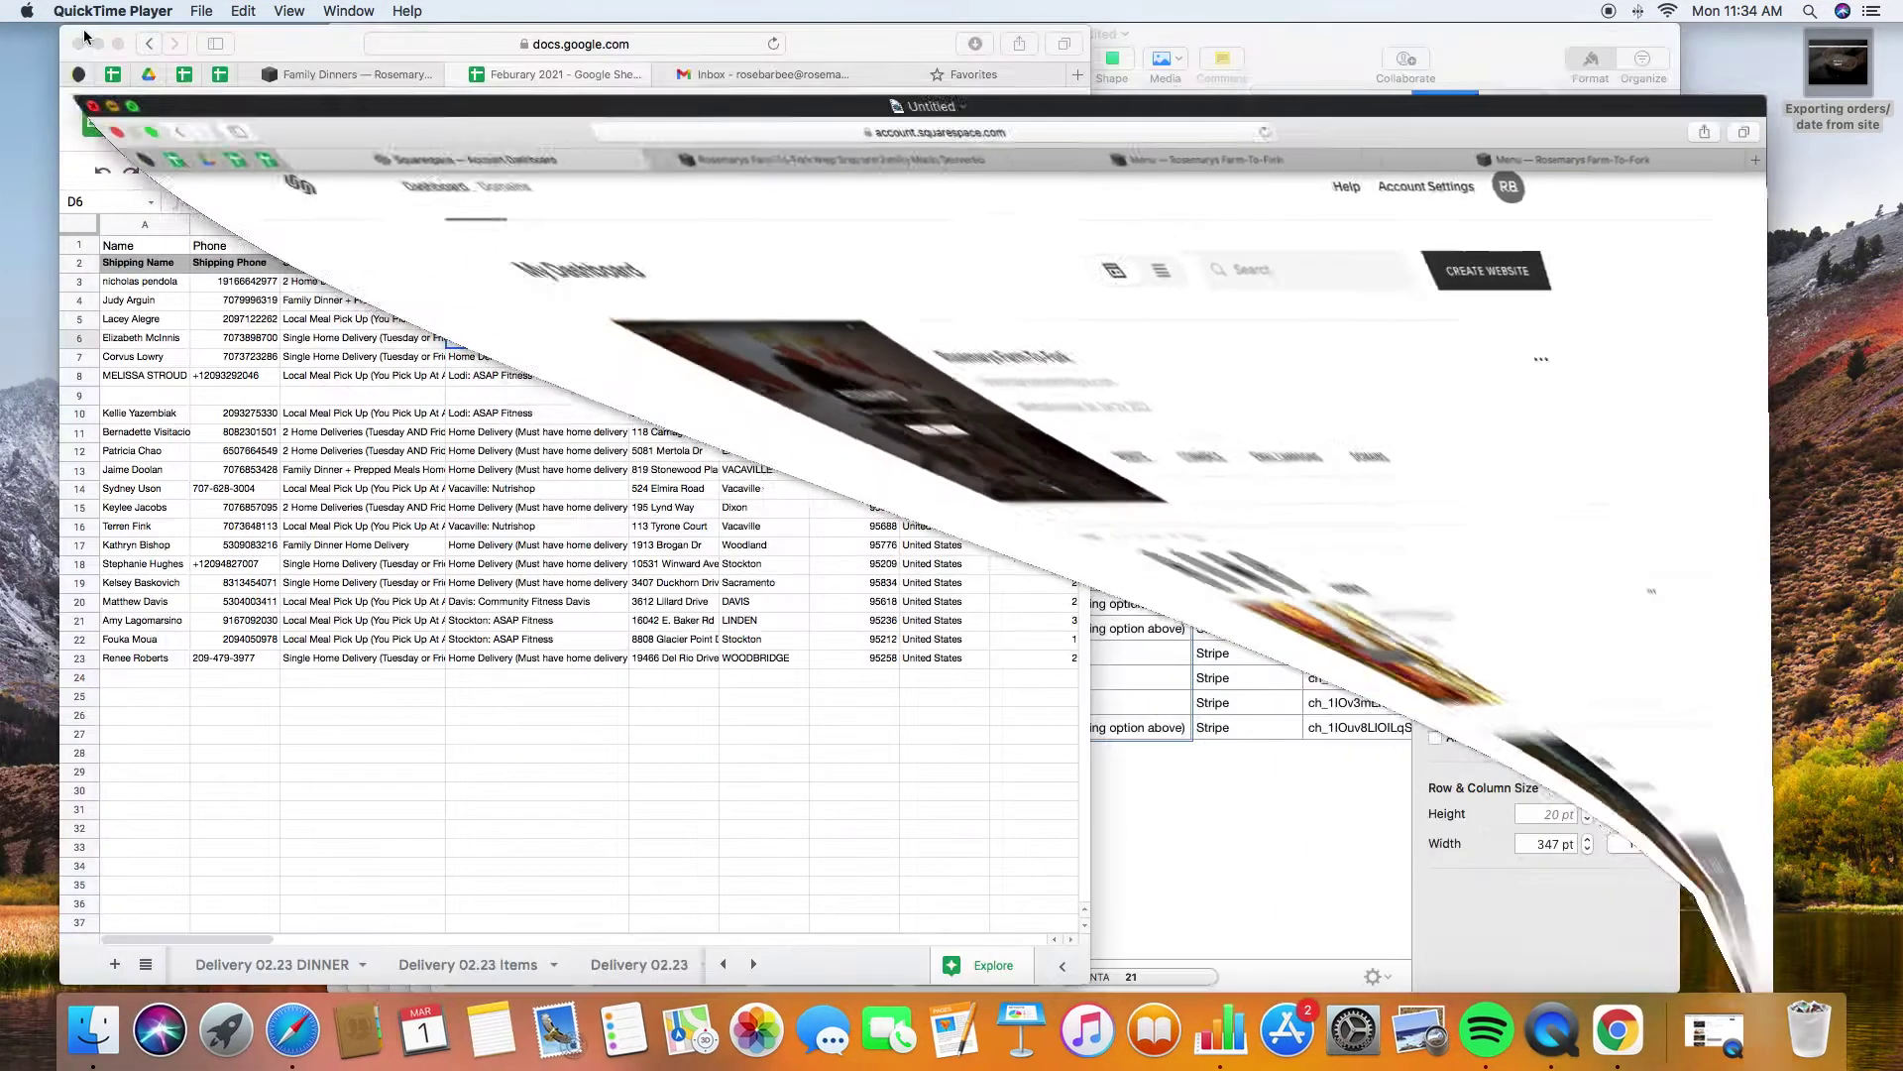
pyautogui.click(1310, 448)
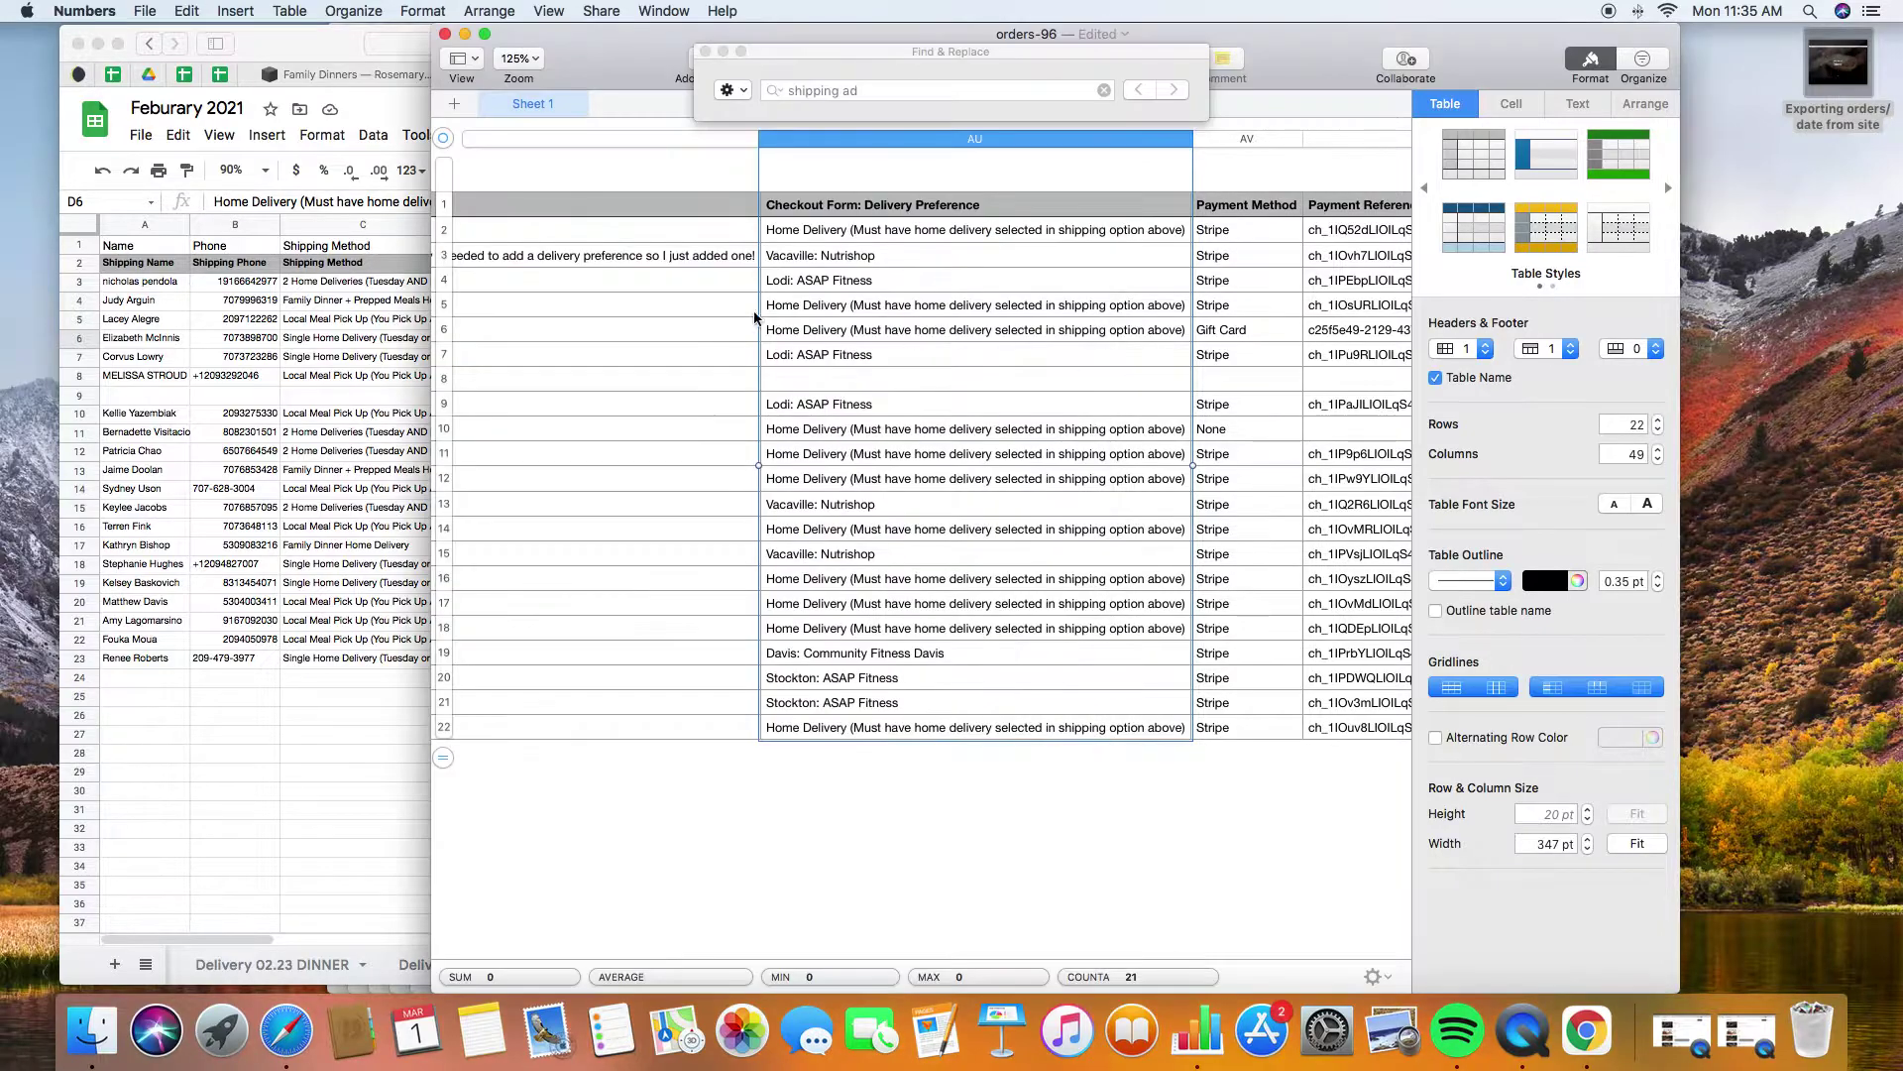
pyautogui.click(705, 50)
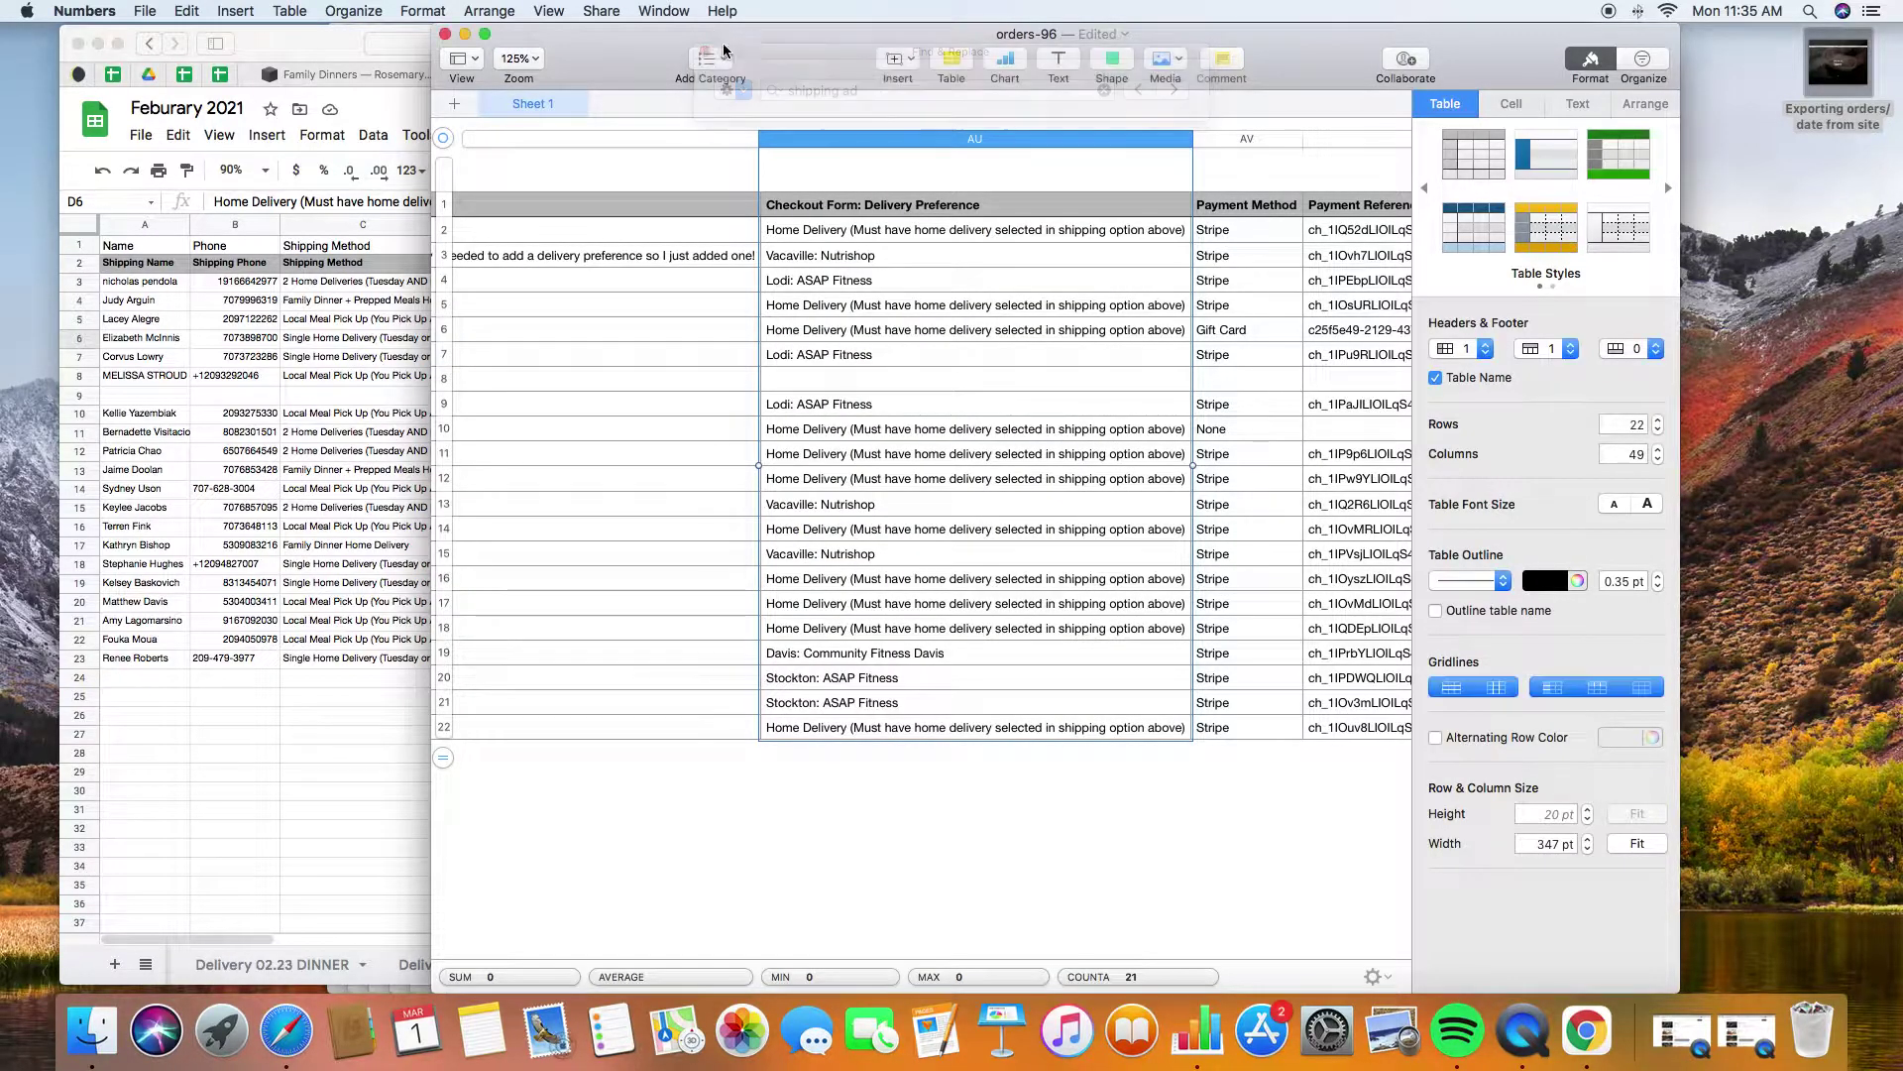
pyautogui.moveTo(1299, 92); pyautogui.dragTo(1512, 416)
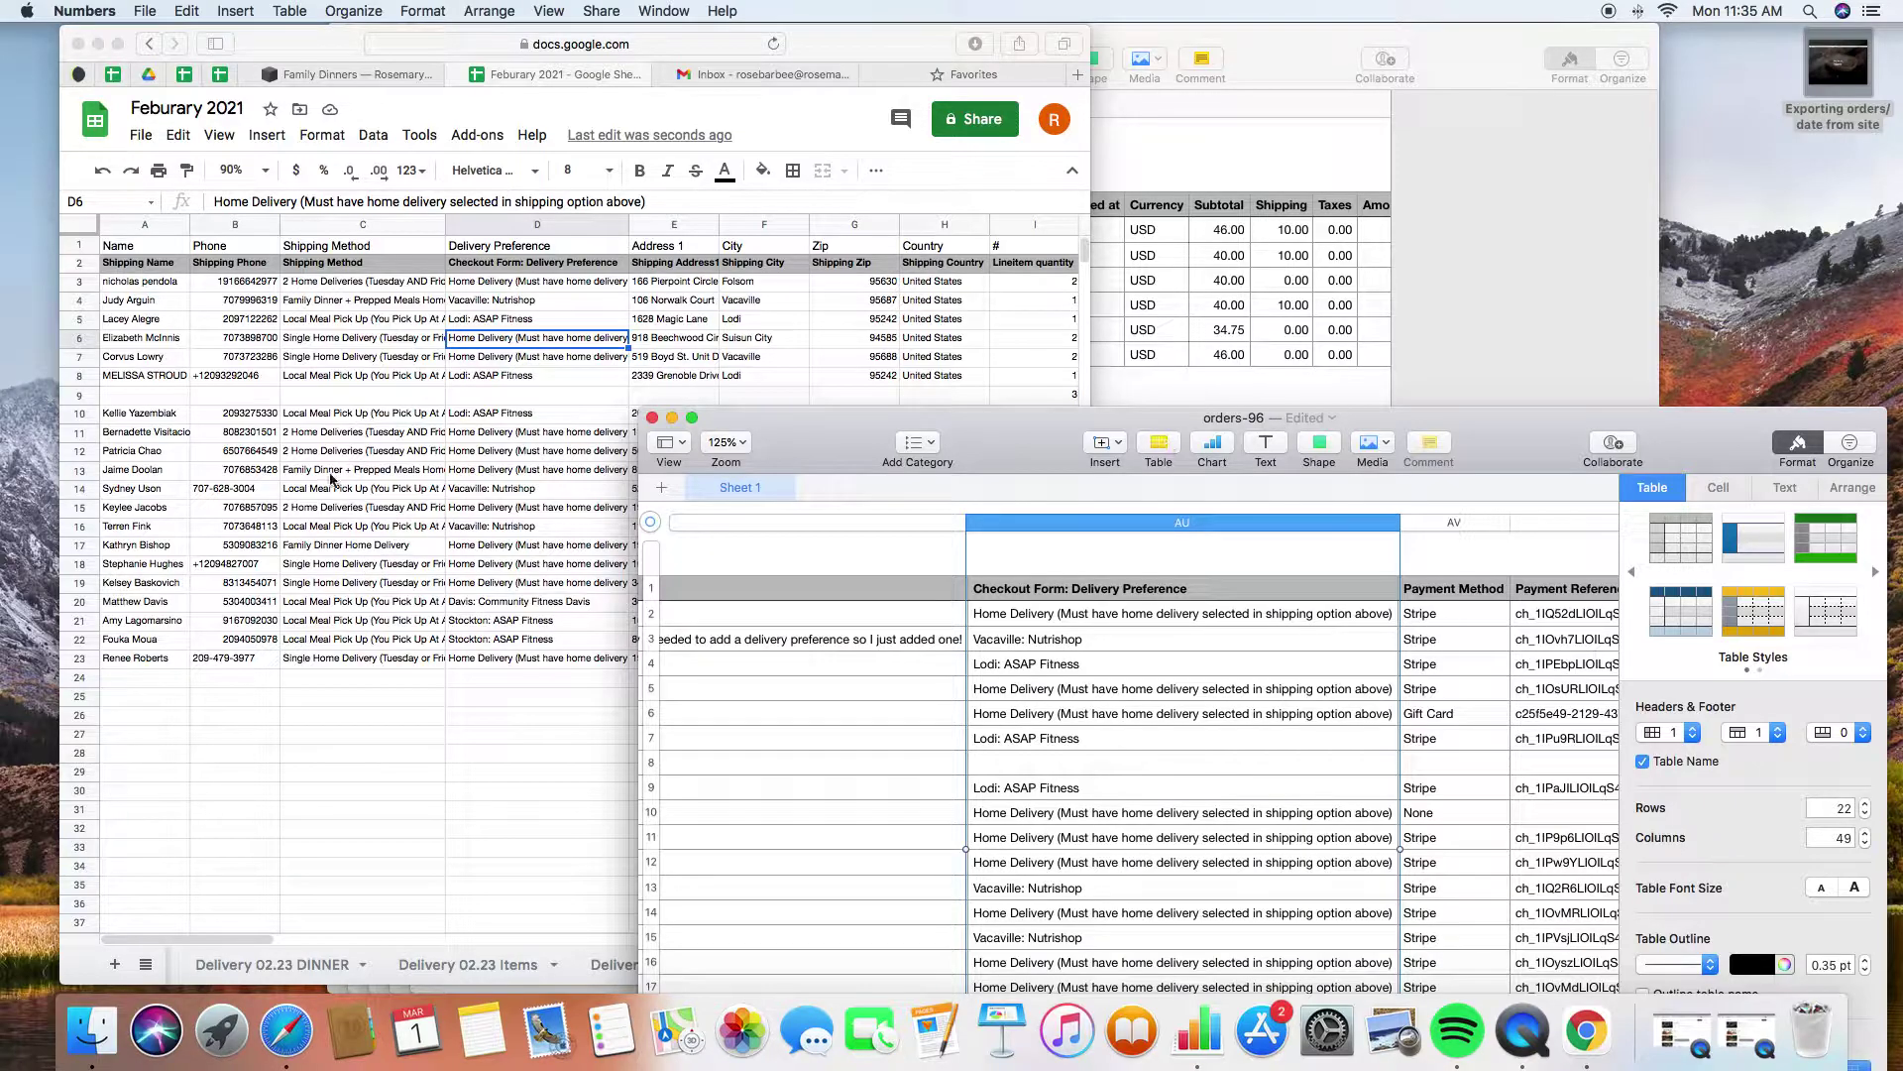
pyautogui.hscroll(-15, 823, 684)
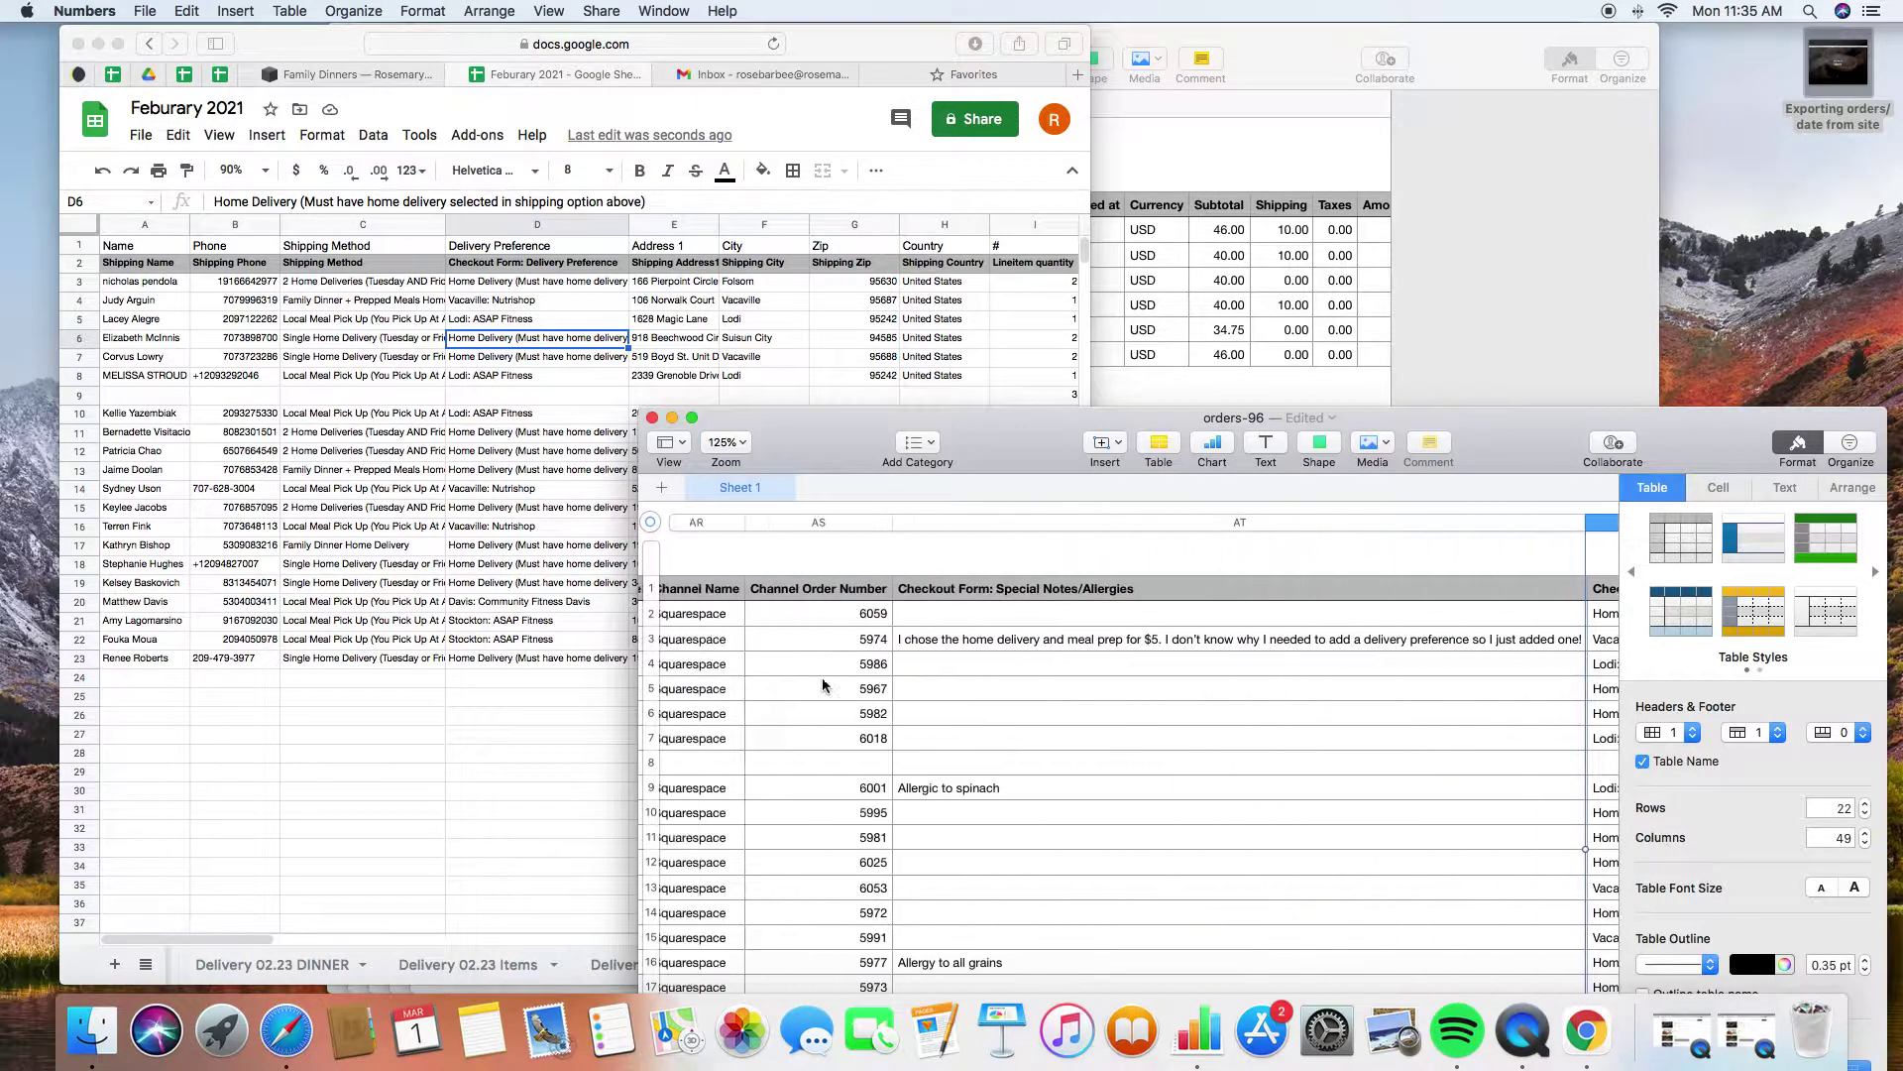
pyautogui.hscroll(-10, 823, 684)
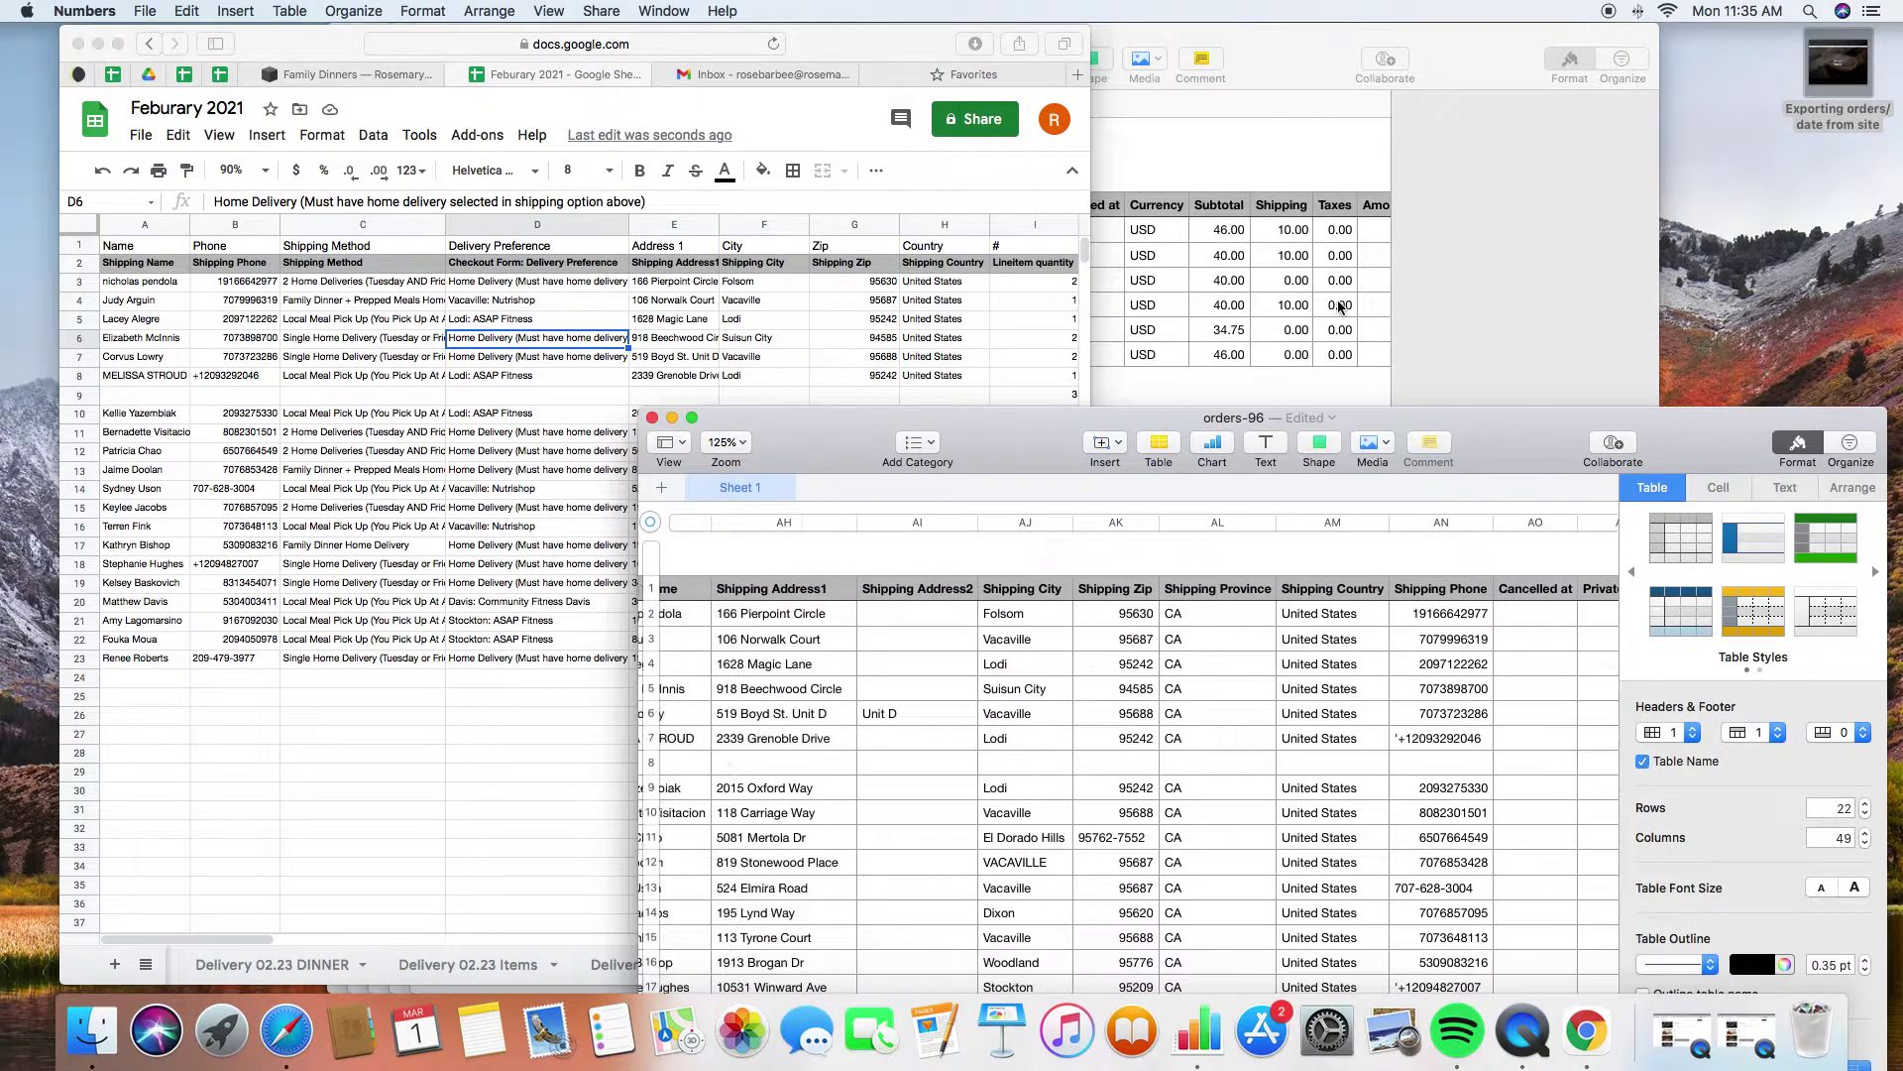
pyautogui.click(242, 302)
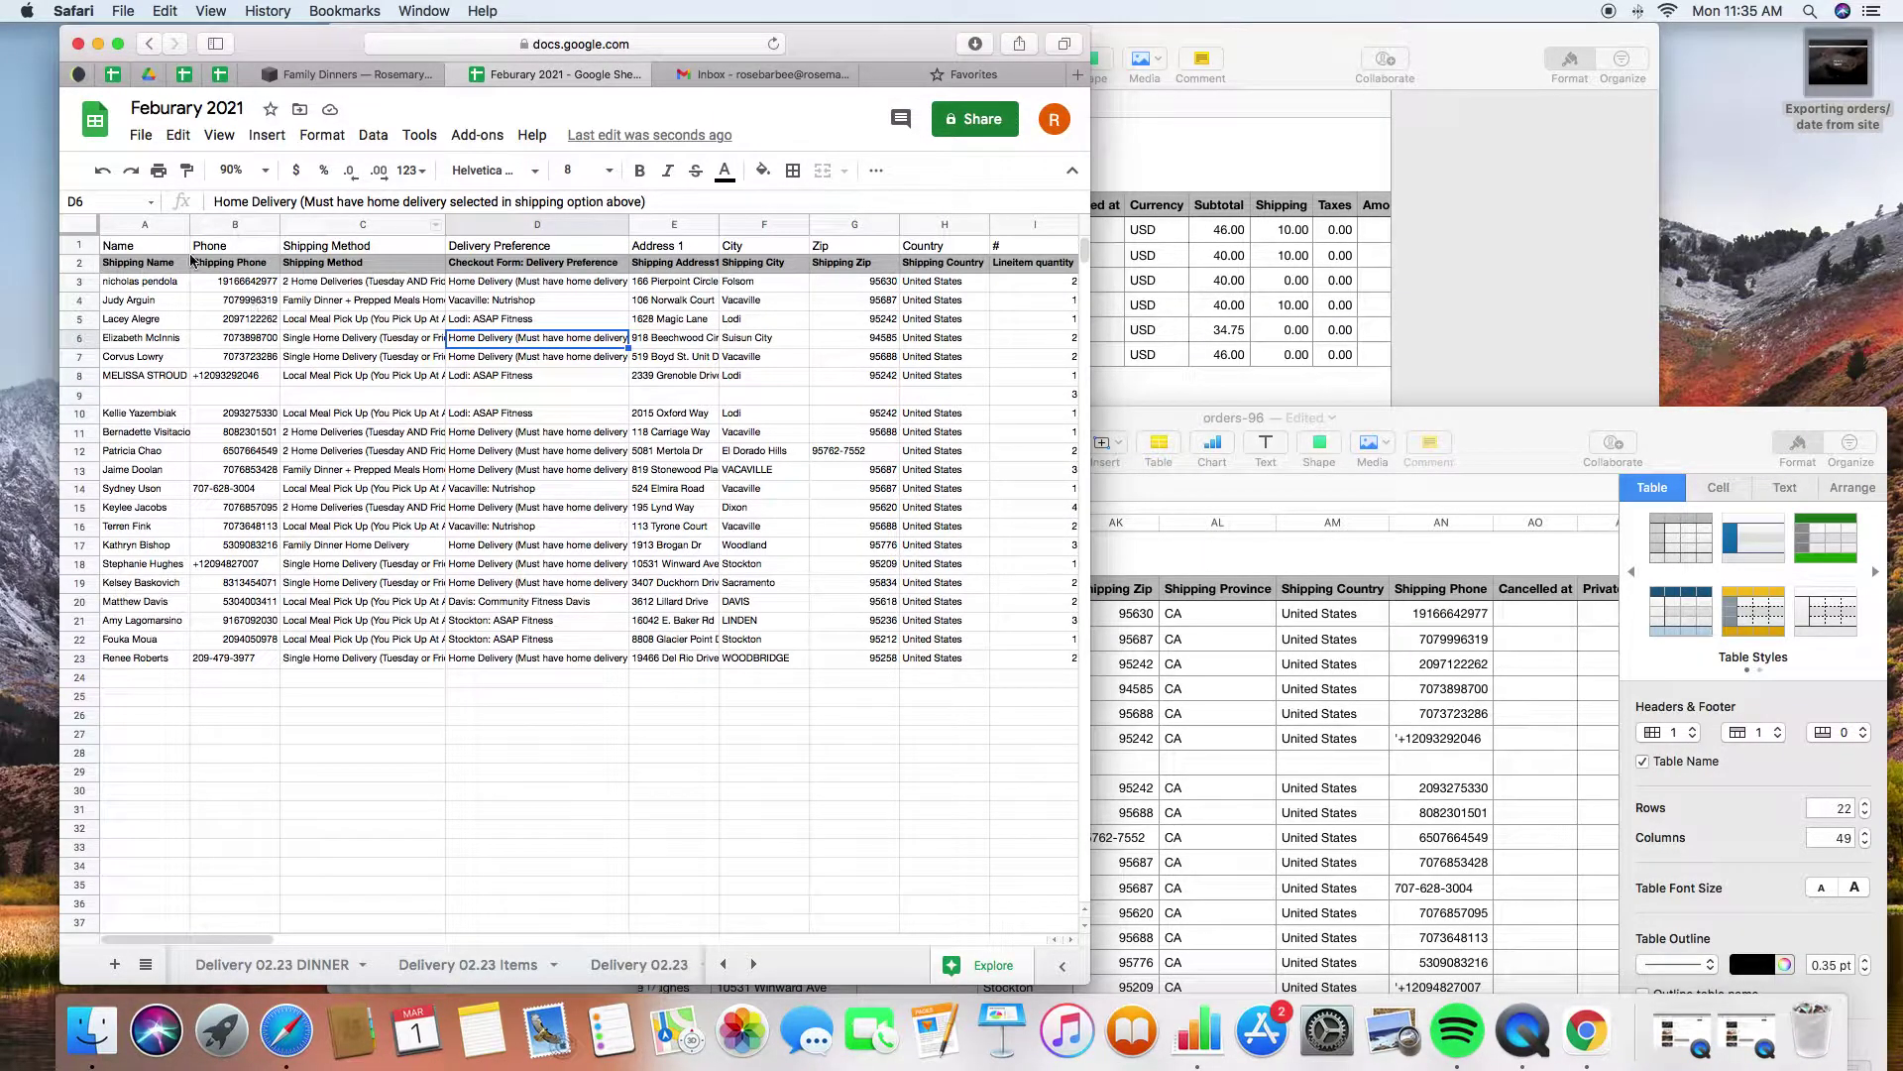
# - Review the row 1 column headings from Name through Country
pyautogui.click(149, 246)
pyautogui.click(243, 246)
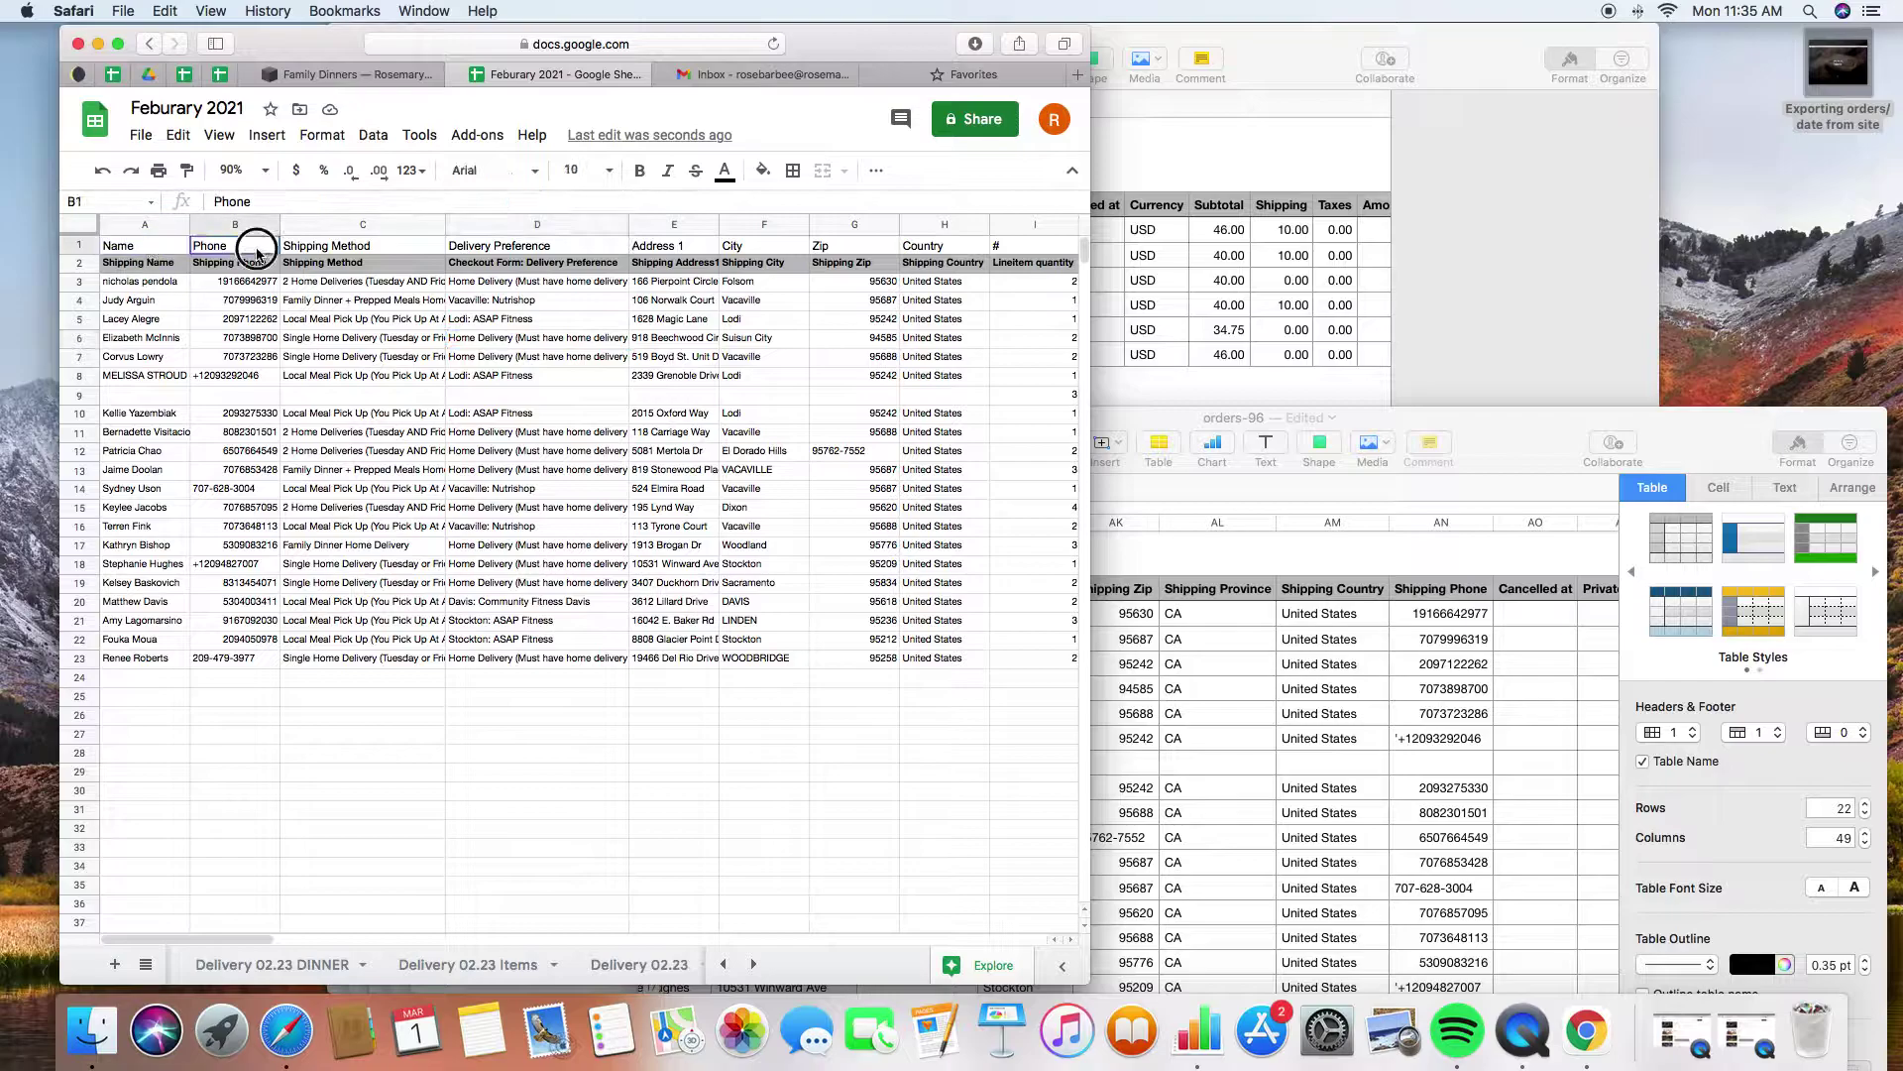
pyautogui.click(371, 248)
pyautogui.click(506, 247)
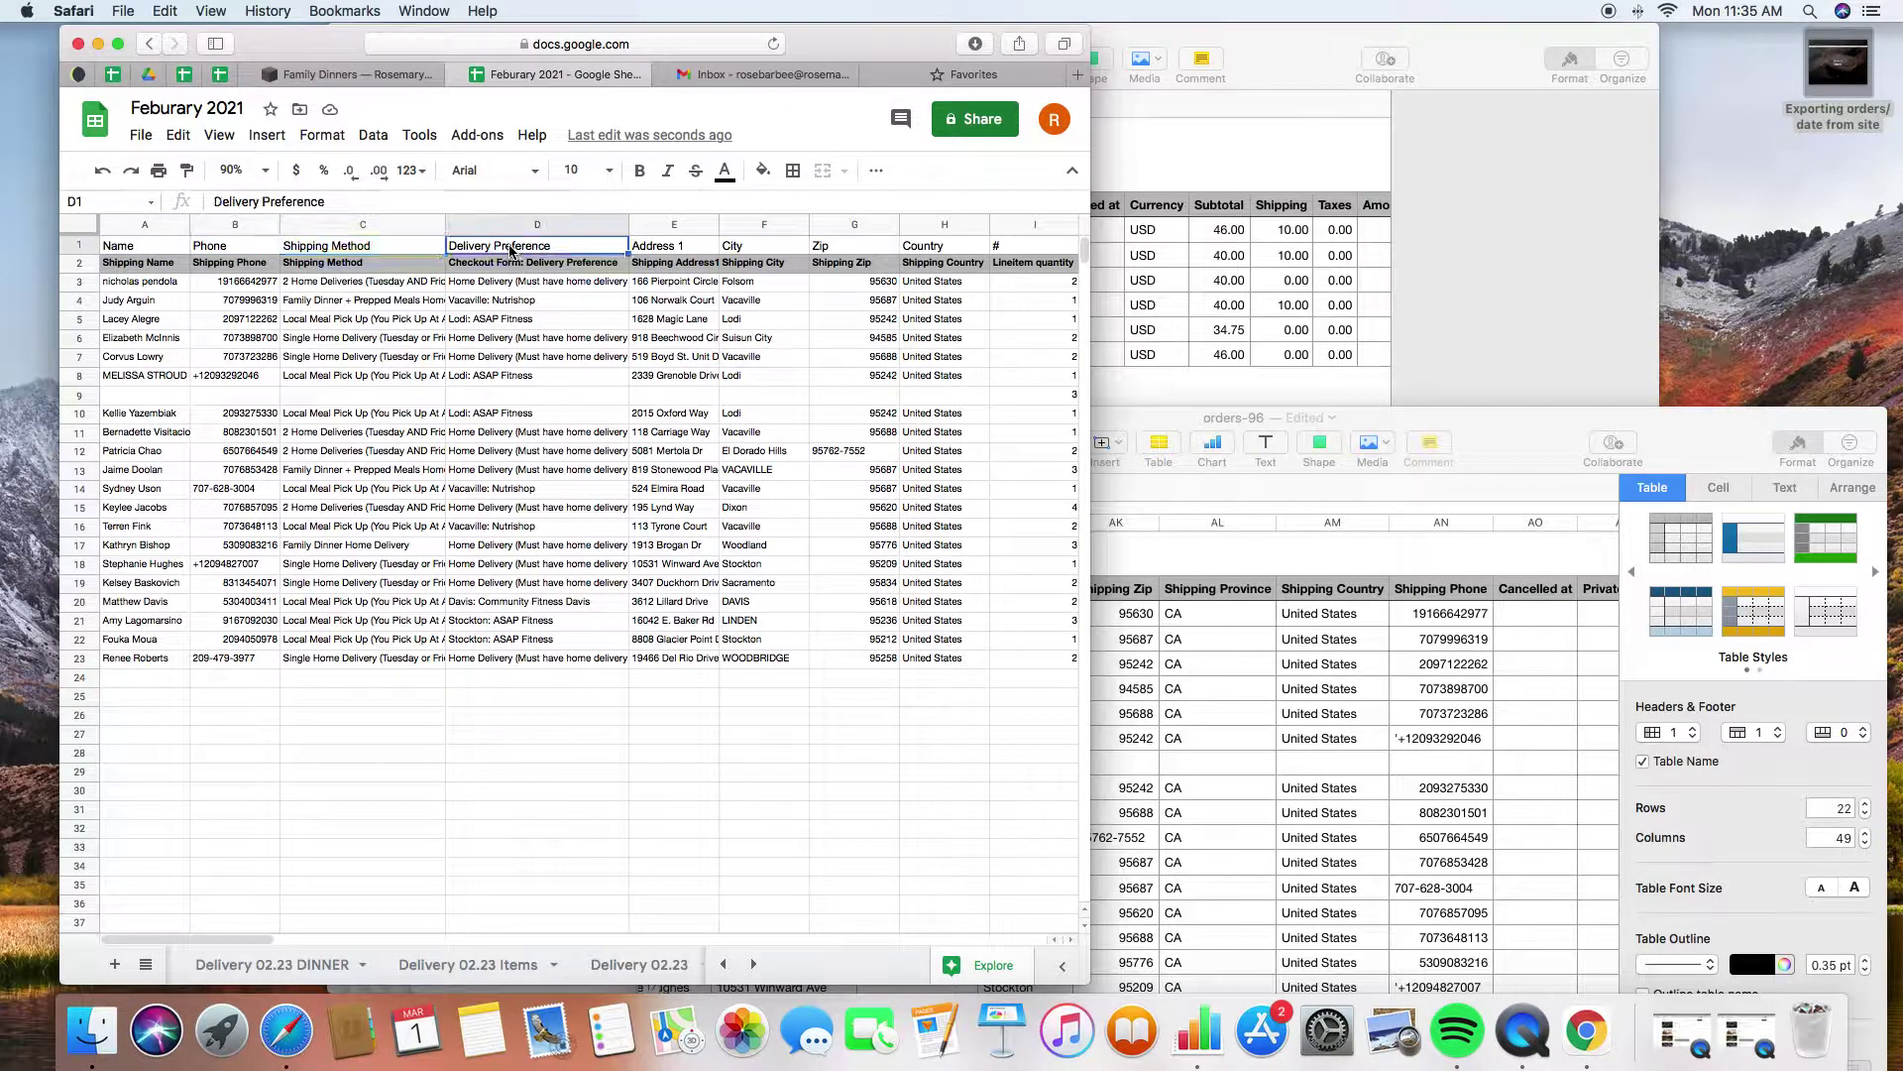
pyautogui.click(676, 248)
pyautogui.click(745, 248)
pyautogui.click(913, 247)
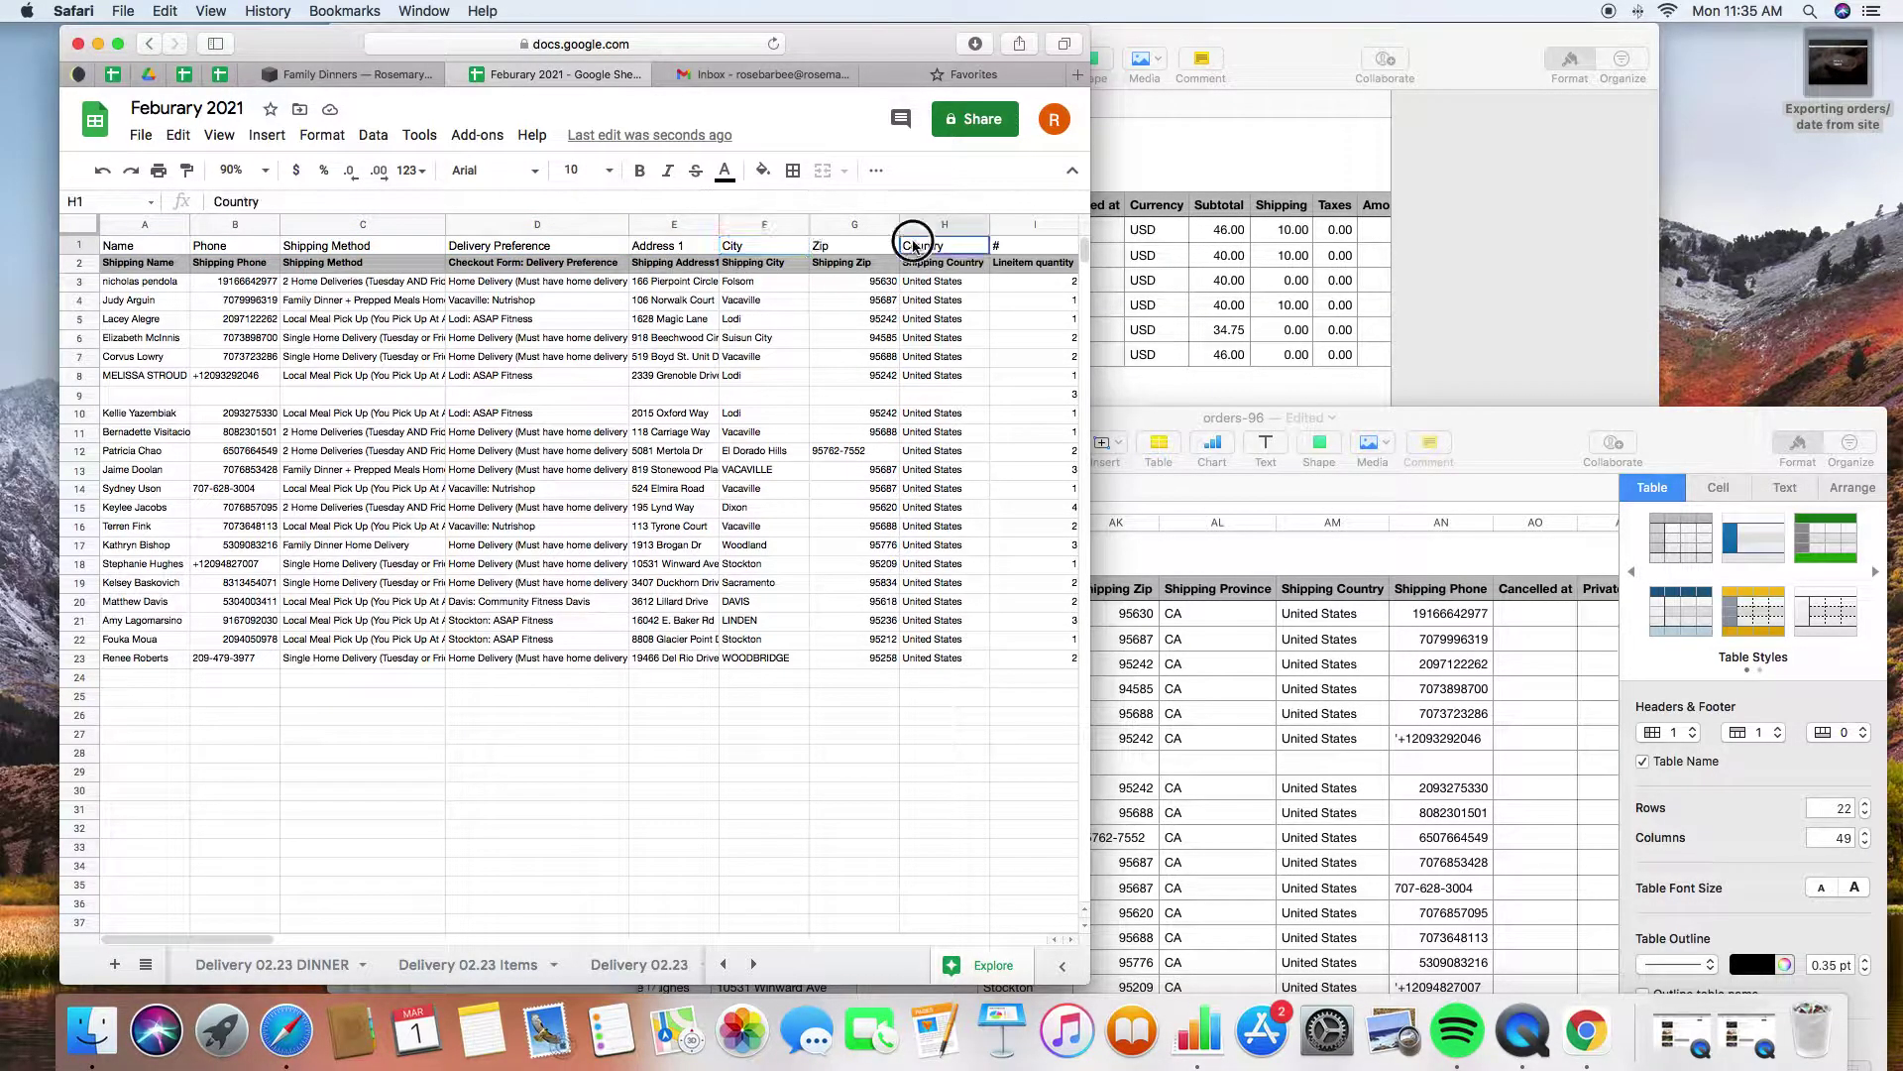
pyautogui.hscroll(1, 914, 247)
pyautogui.hscroll(5, 913, 247)
pyautogui.hscroll(-6, 974, 347)
pyautogui.hscroll(2, 872, 575)
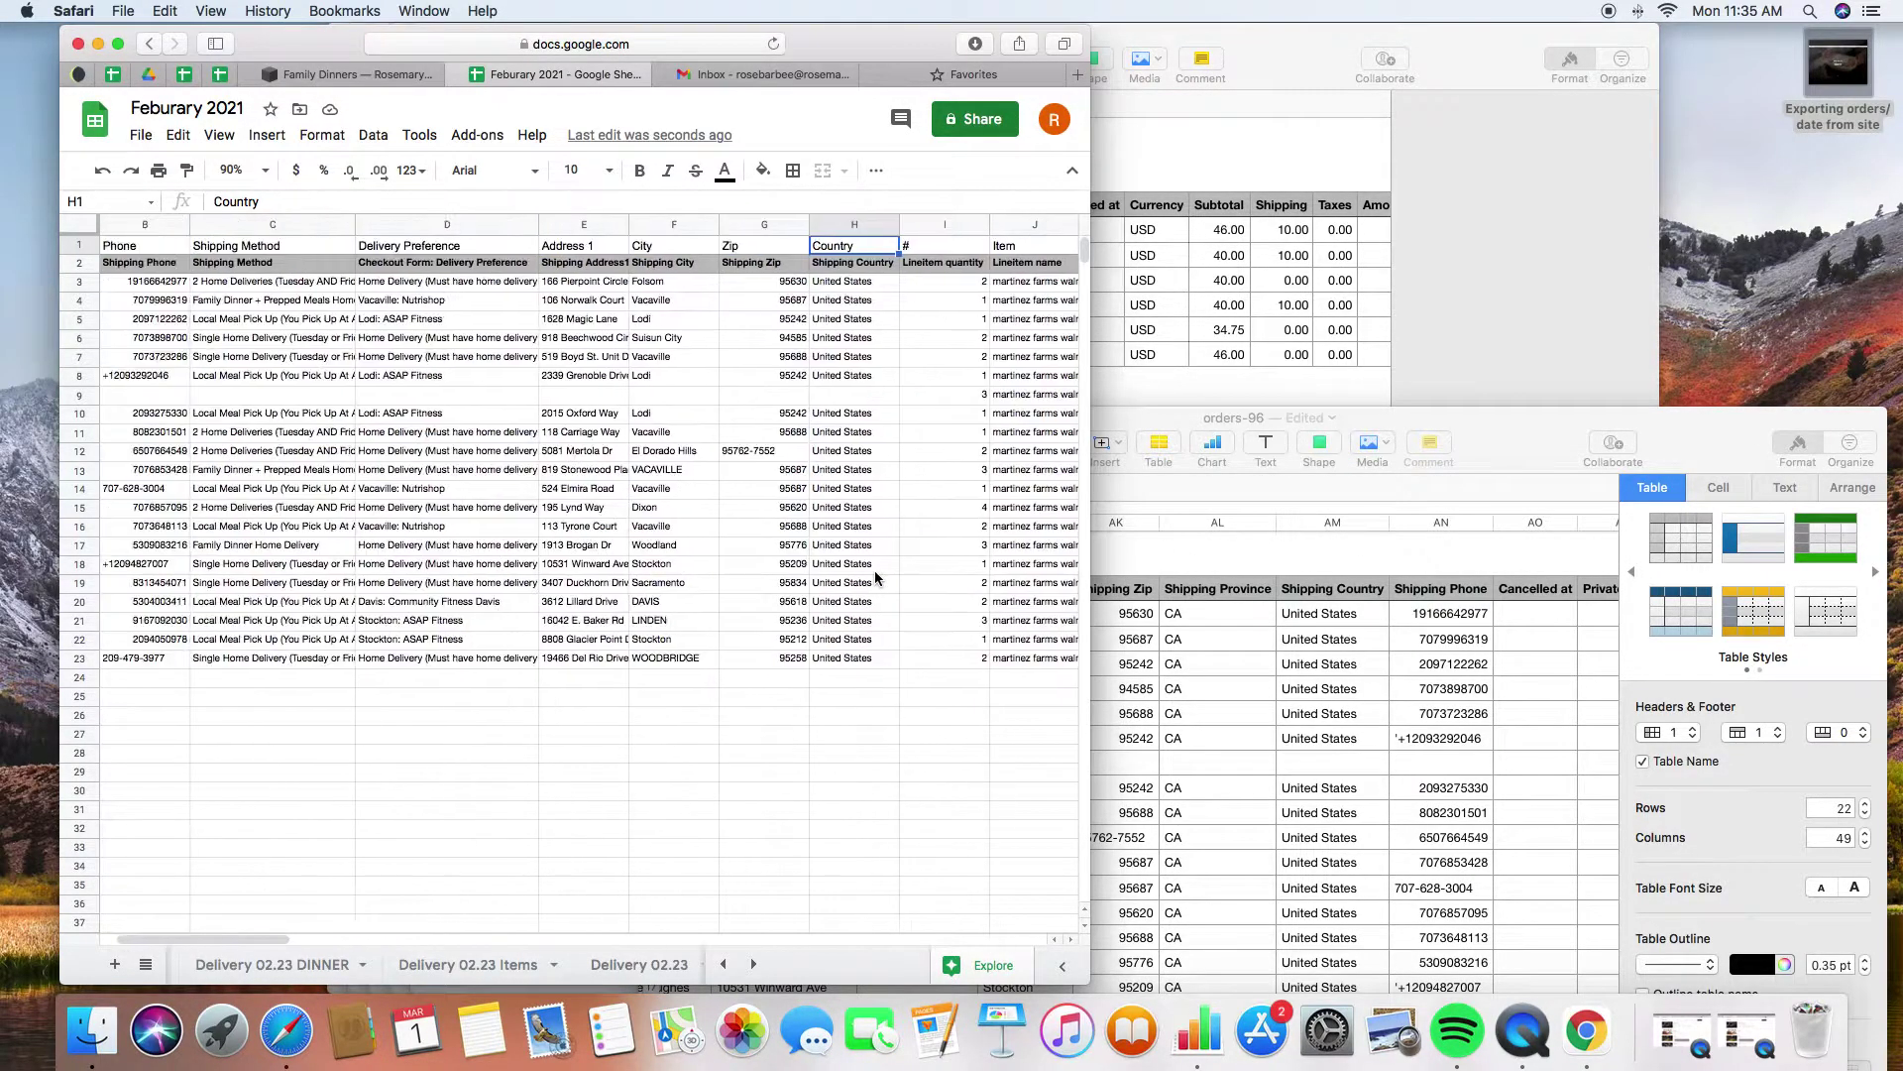
pyautogui.hscroll(2, 875, 577)
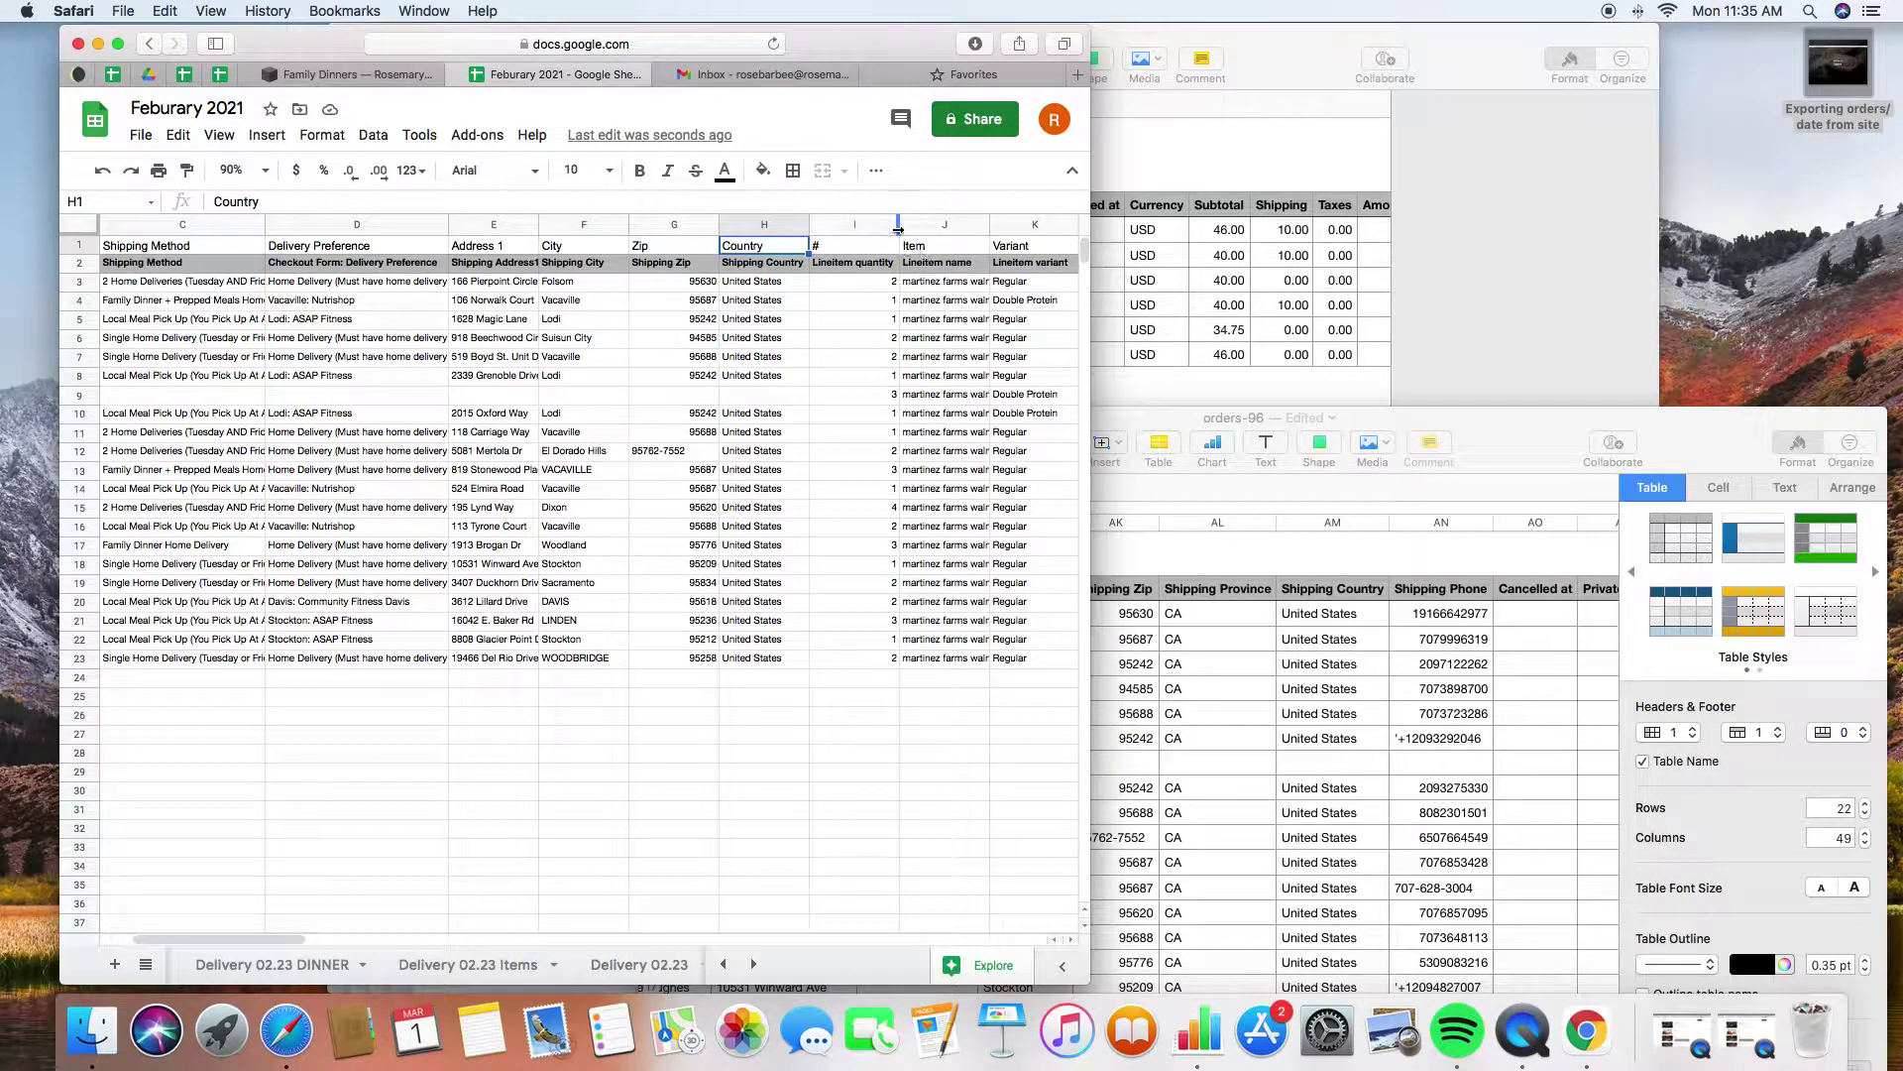
# - Widen the Item column, then check the variants in K3 and K4, the note in L4, and the address in E15
pyautogui.moveTo(991, 230); pyautogui.dragTo(1022, 230)
pyautogui.hscroll(2, 973, 388)
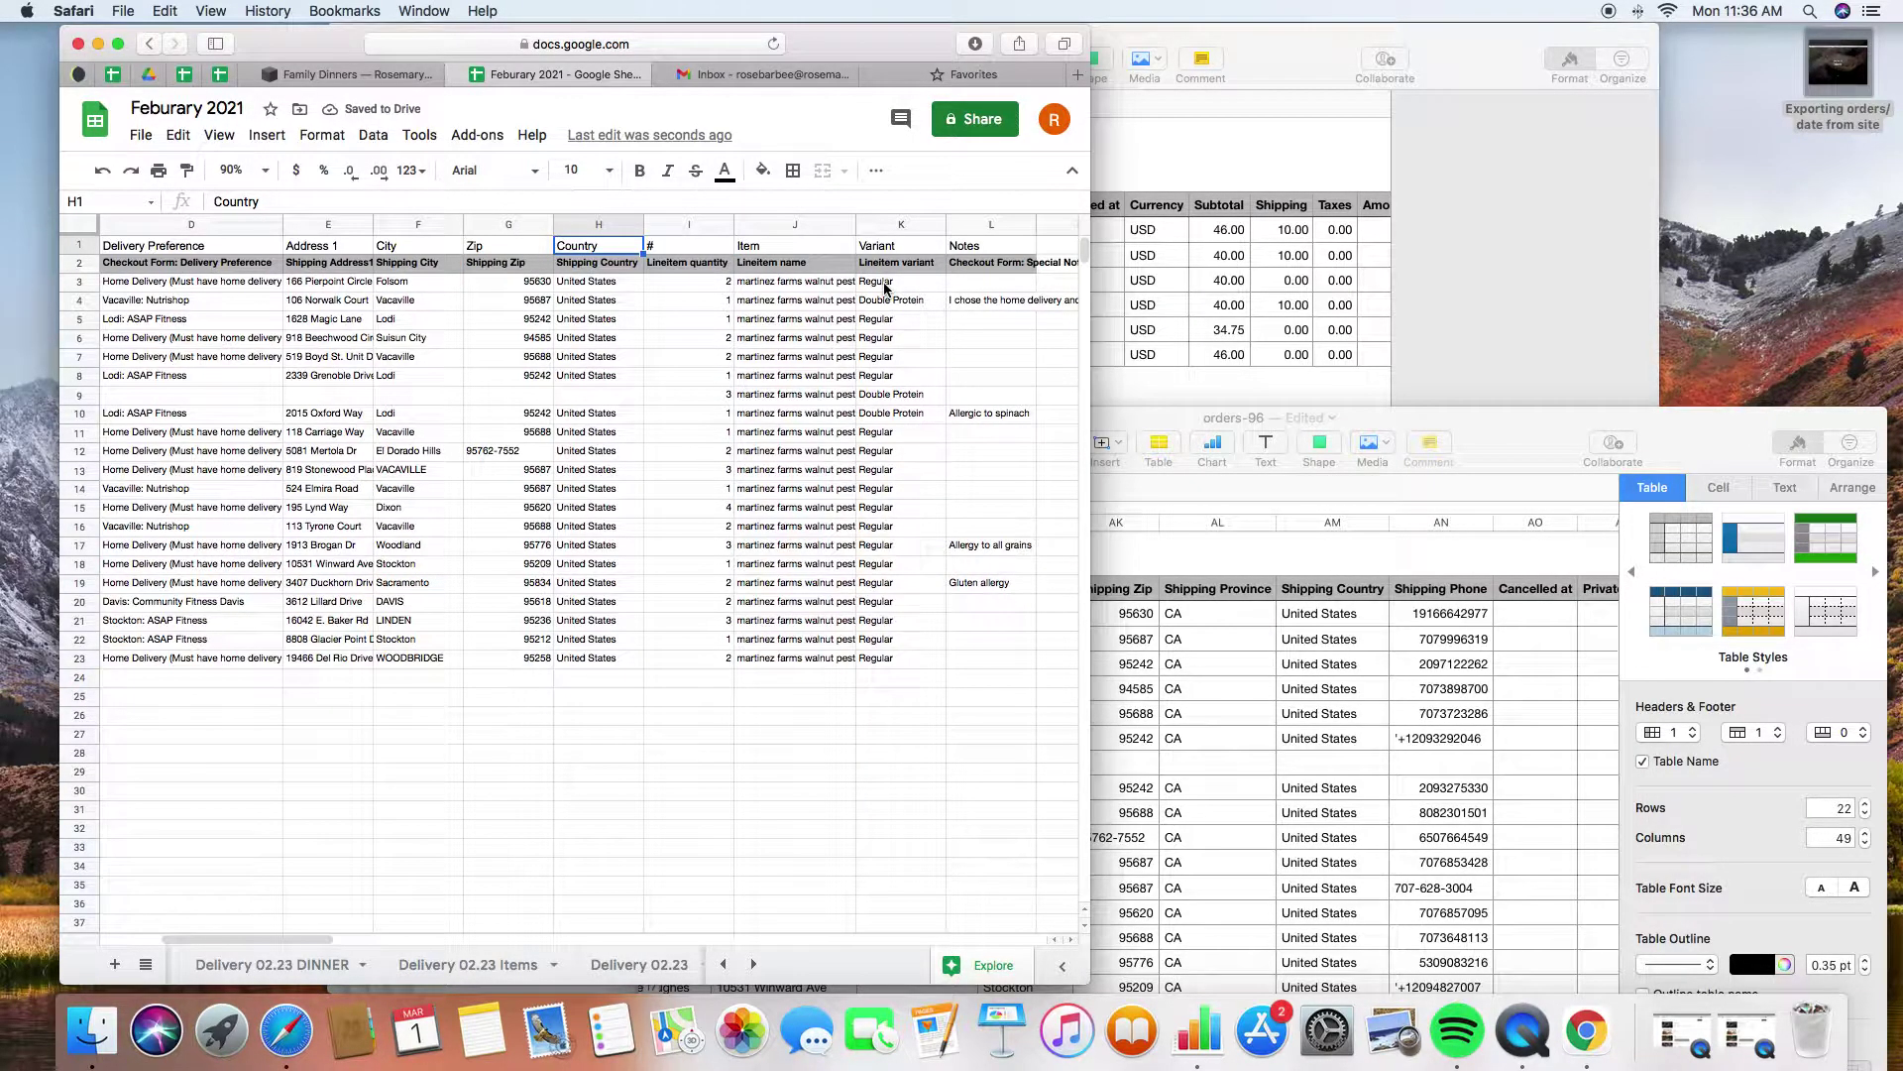
pyautogui.click(885, 286)
pyautogui.click(914, 303)
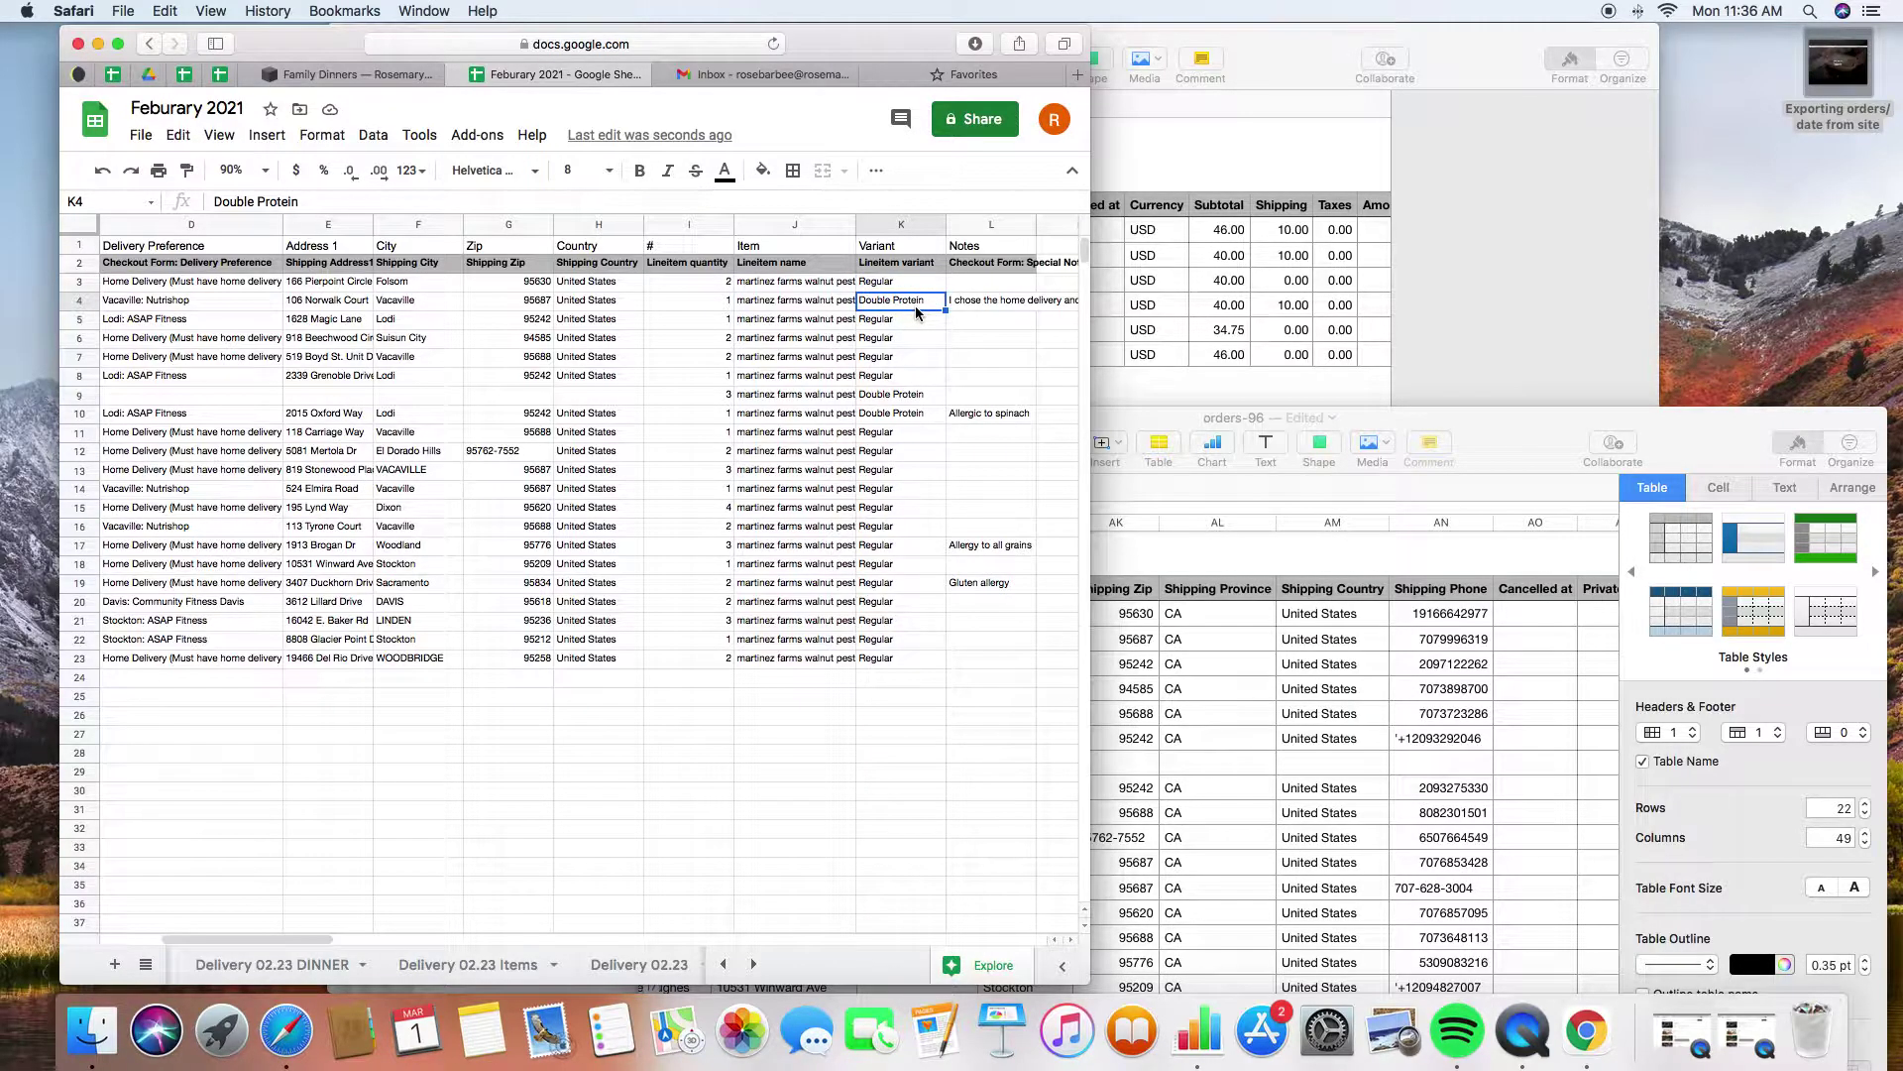
pyautogui.click(974, 304)
pyautogui.hscroll(3, 974, 304)
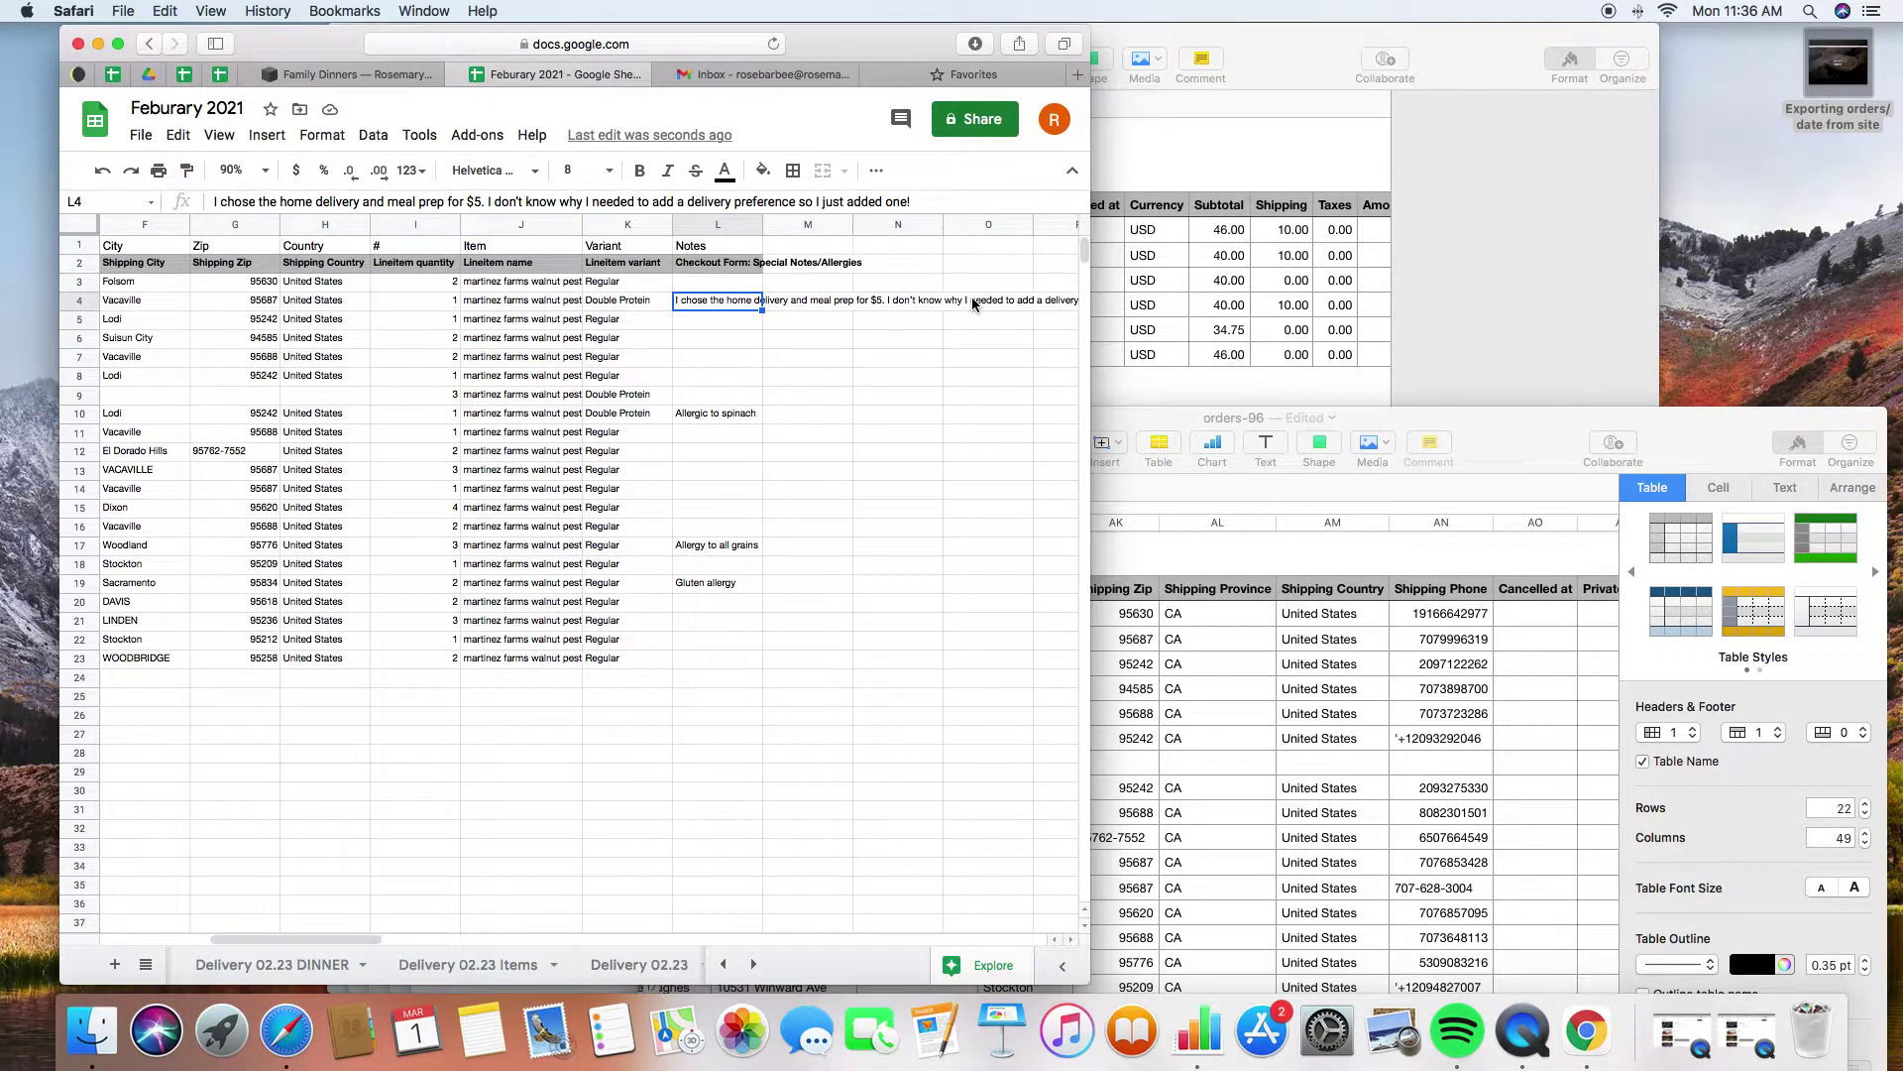
pyautogui.hscroll(-5, 975, 305)
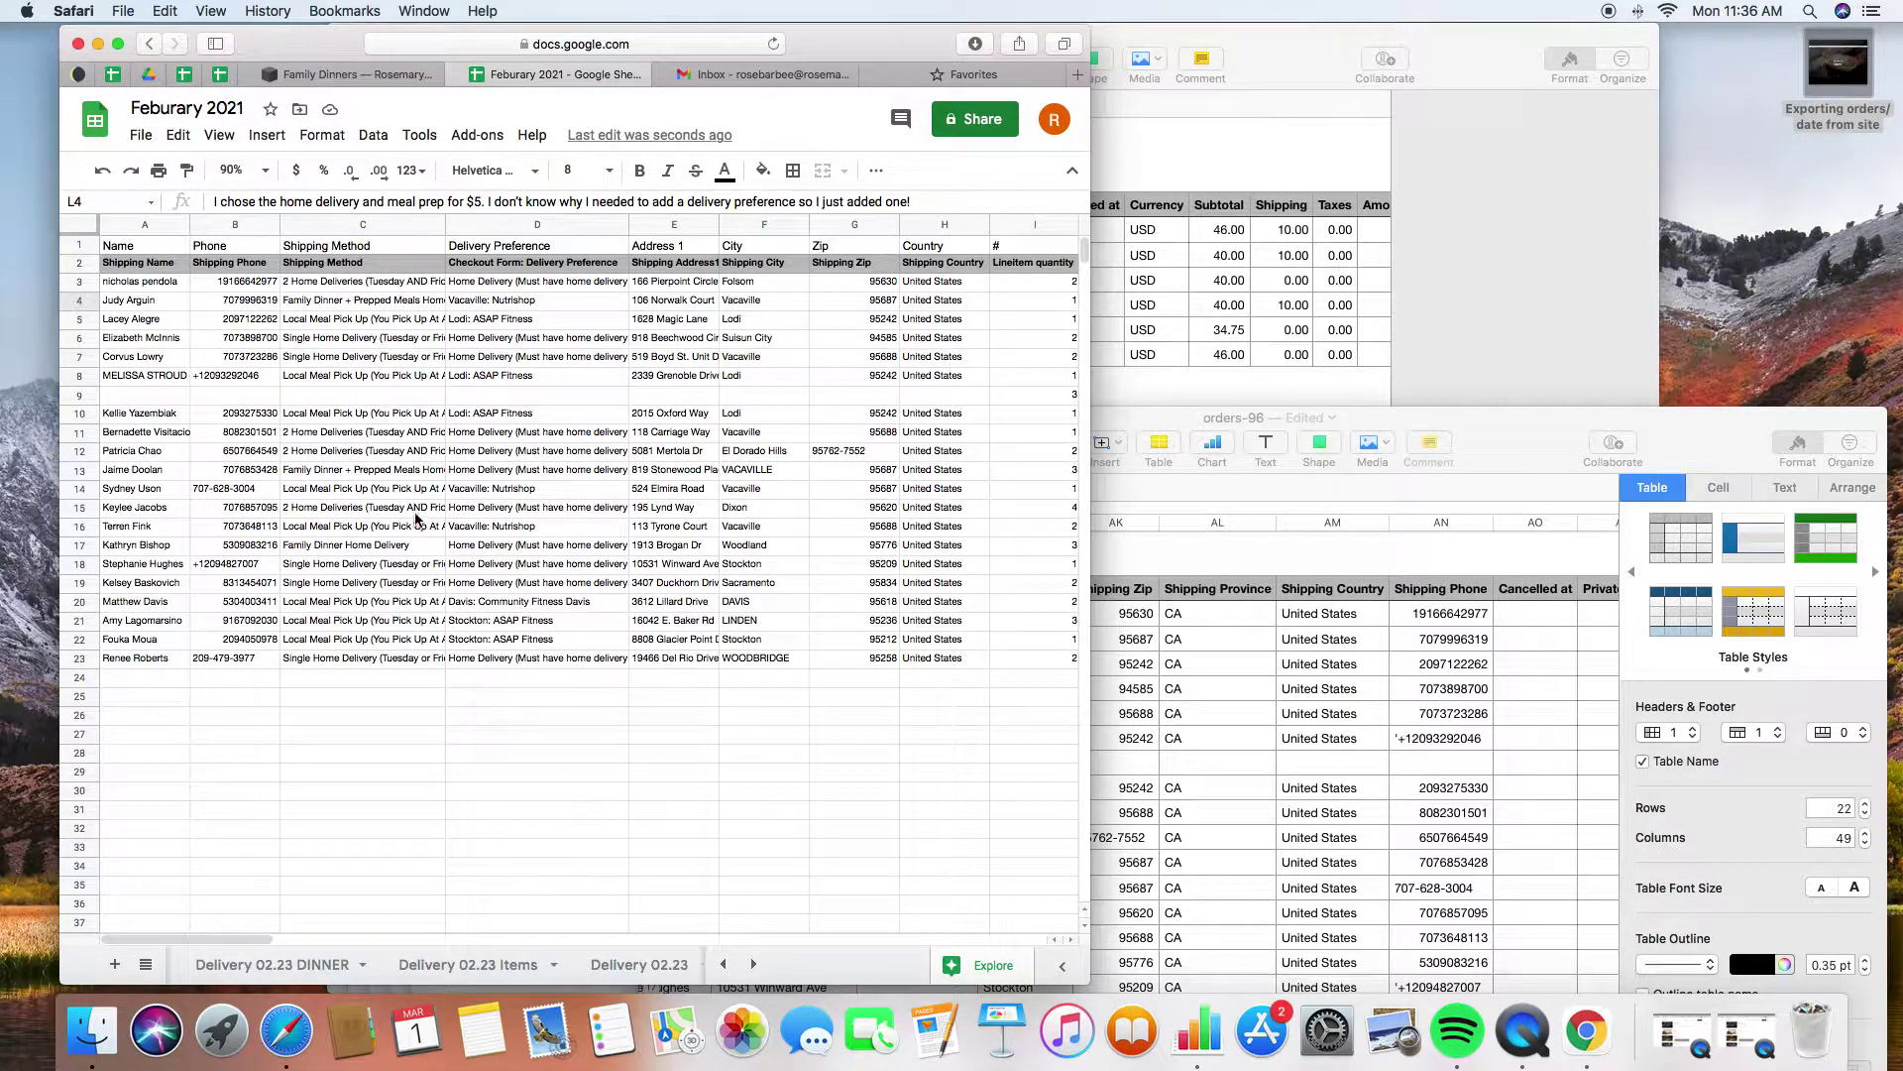
pyautogui.click(631, 514)
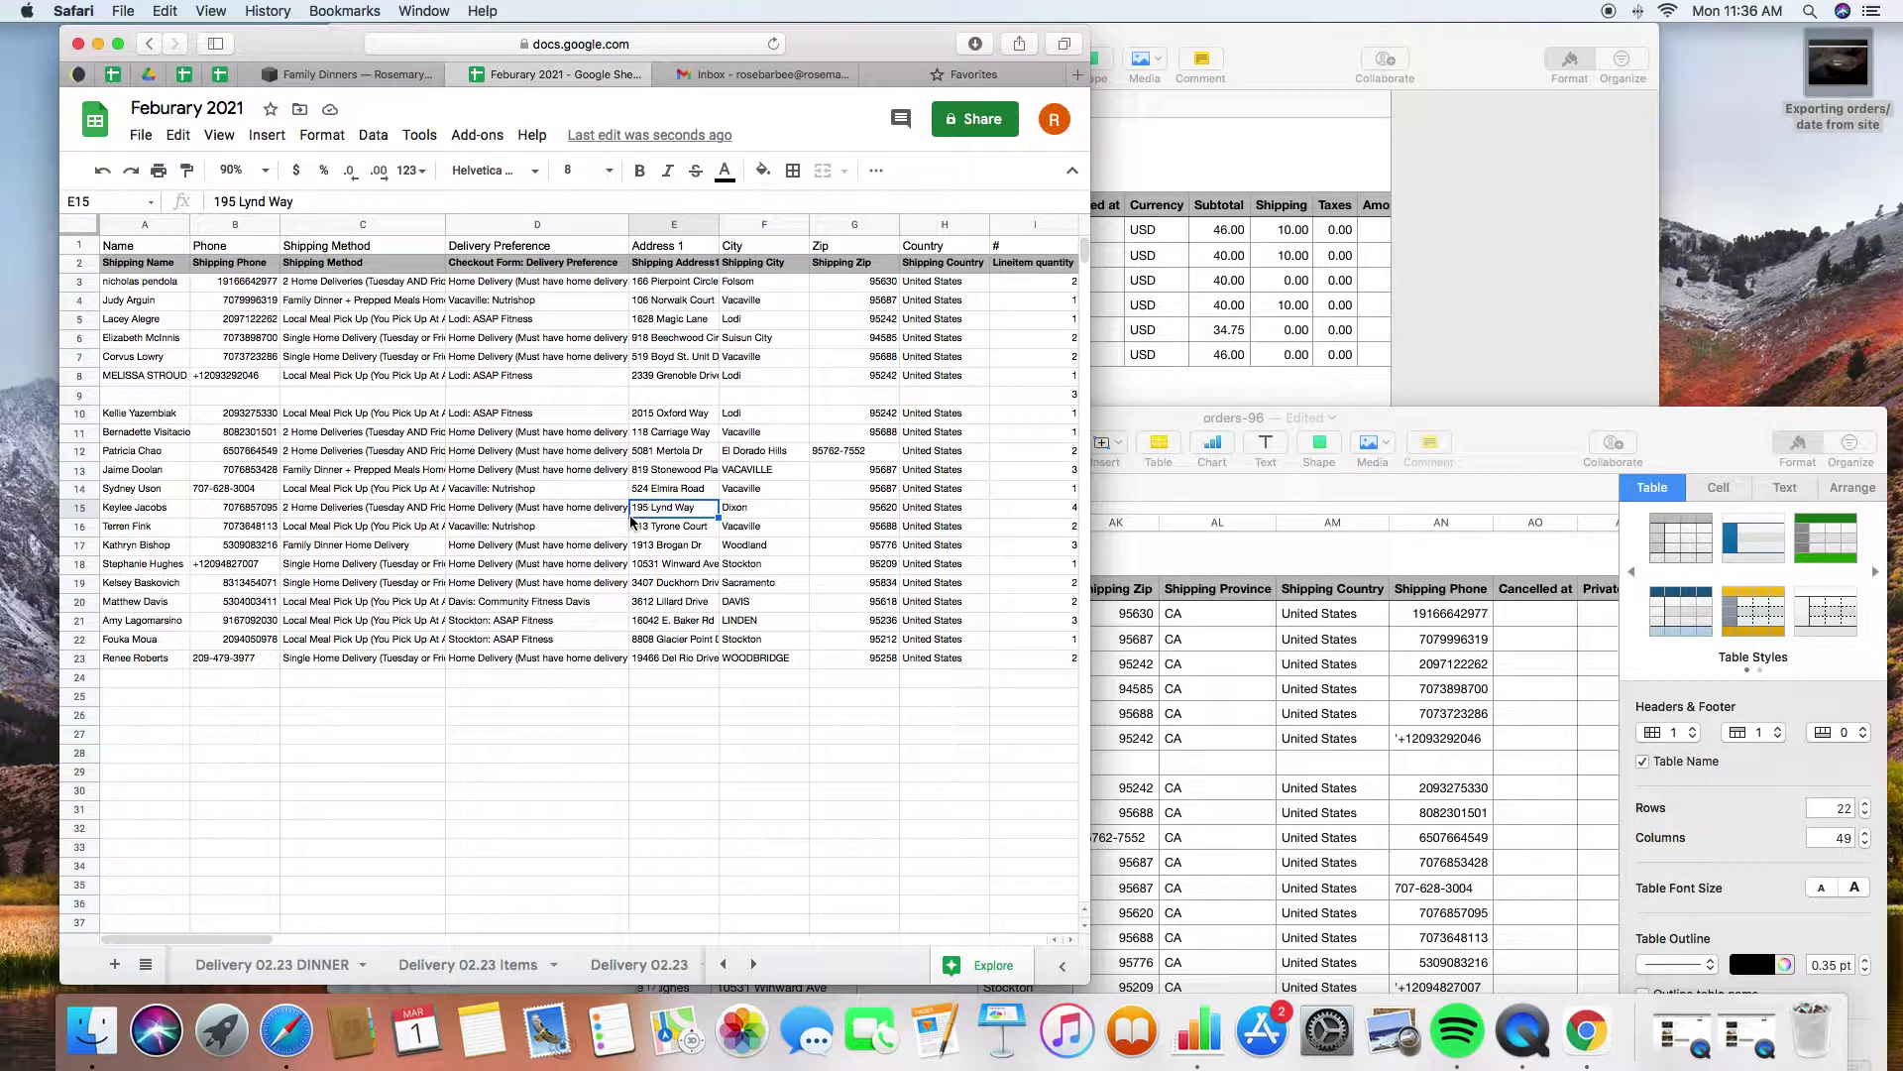
# - Bring the orders-96 export forward, look through it, and minimise it
pyautogui.click(1541, 441)
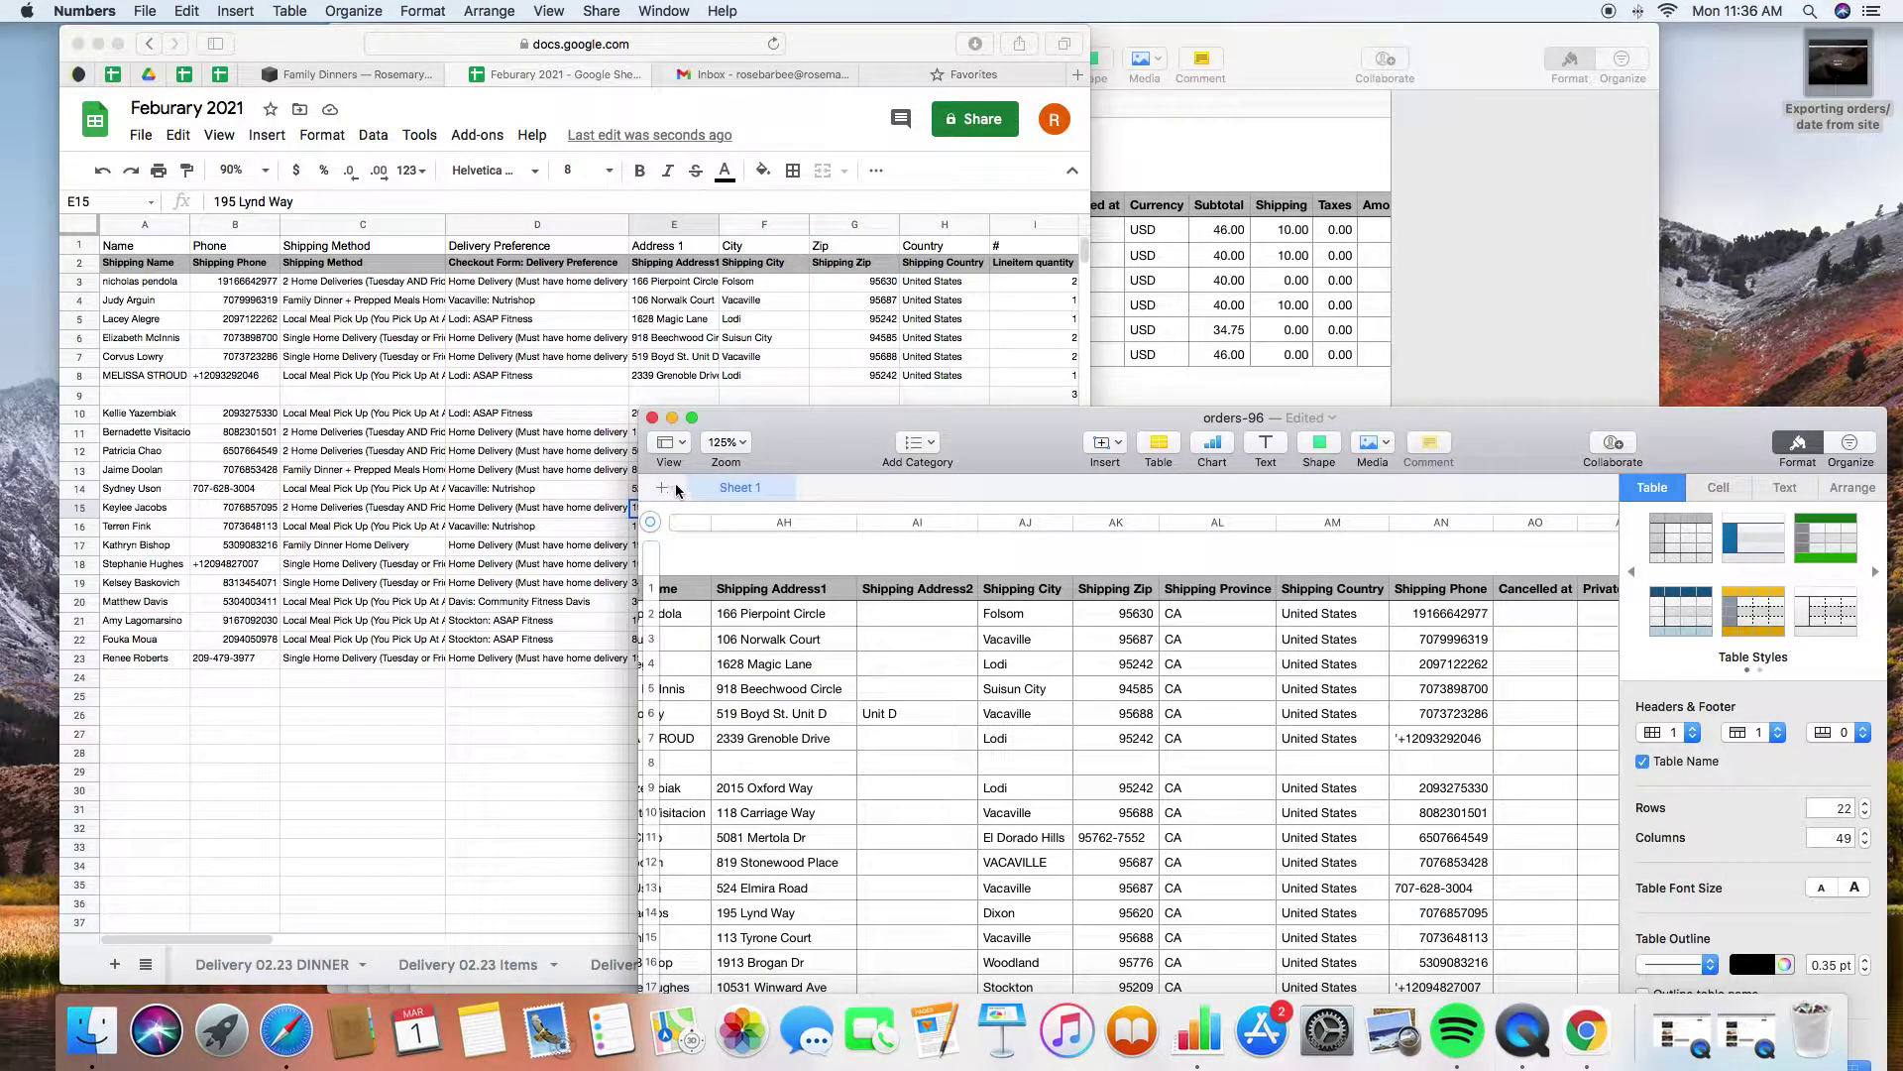
pyautogui.scroll(-5, 872, 753)
pyautogui.hscroll(3, 873, 753)
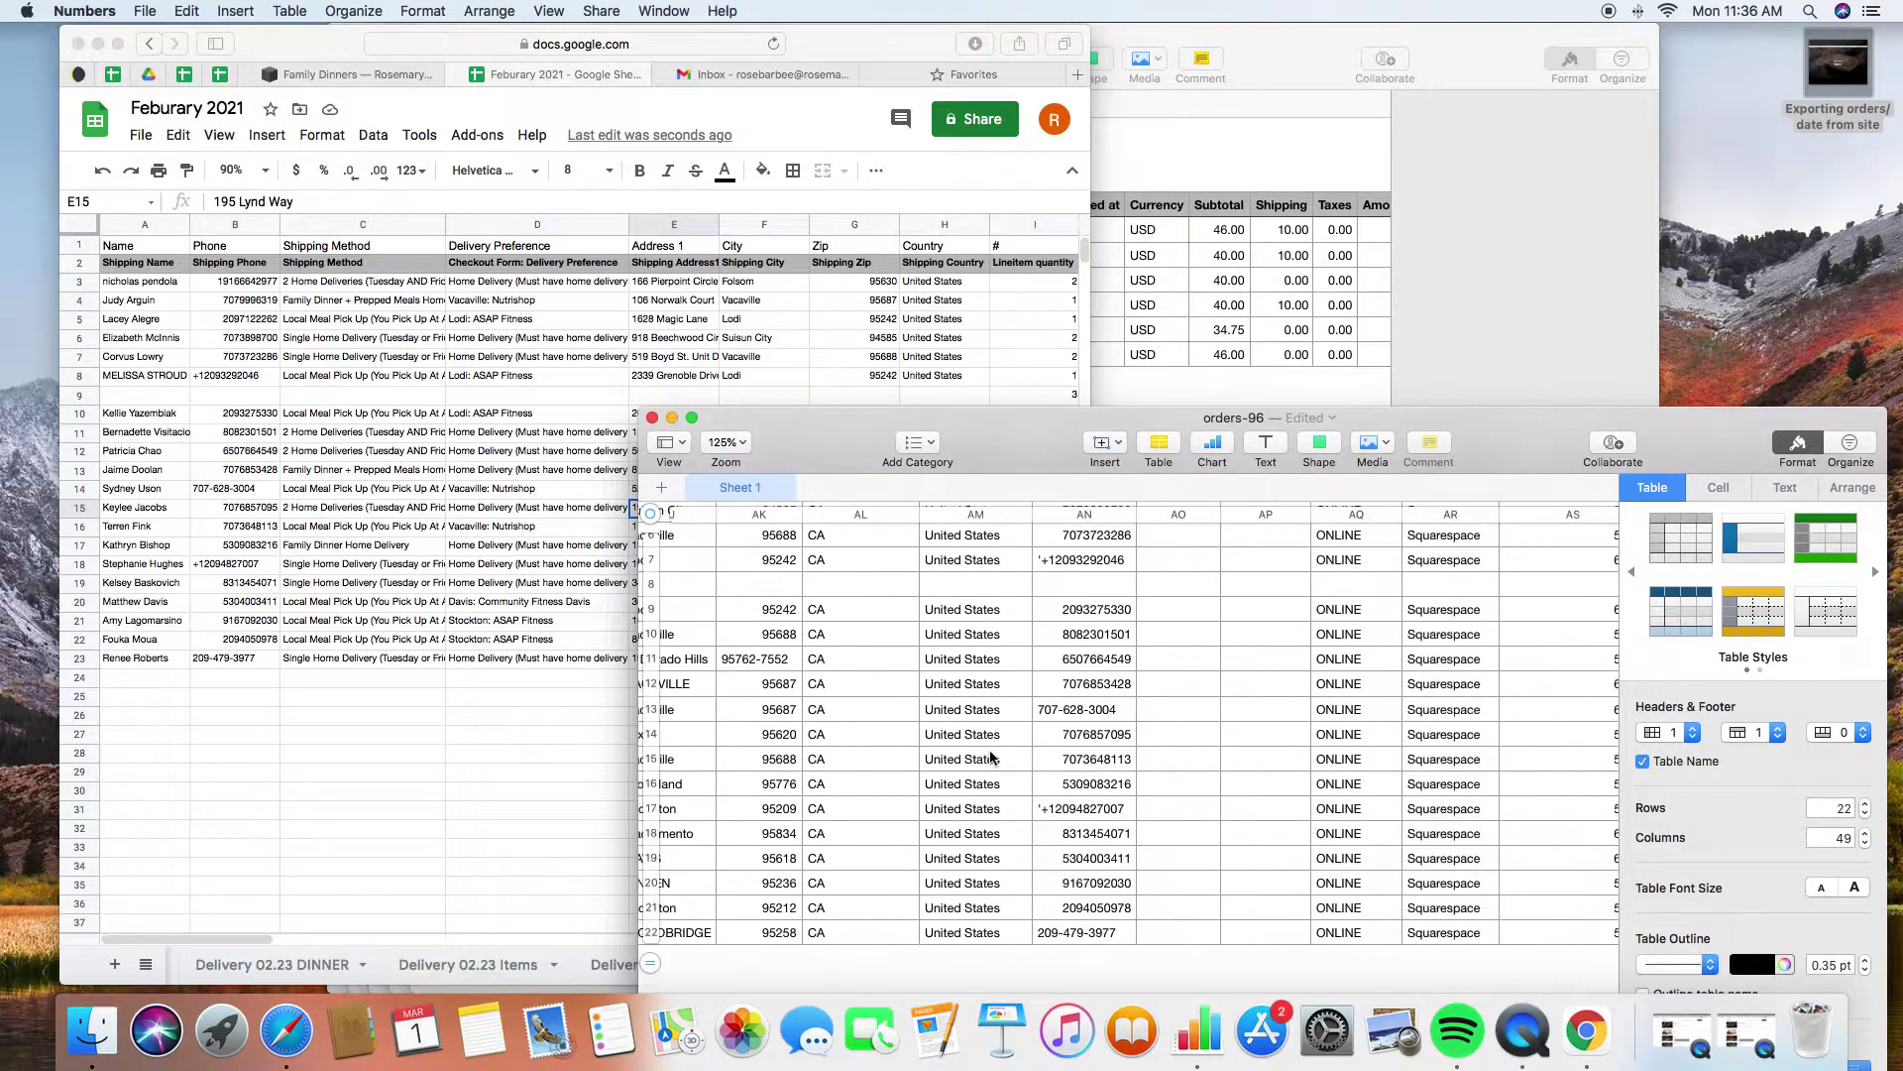
pyautogui.hscroll(-15, 991, 758)
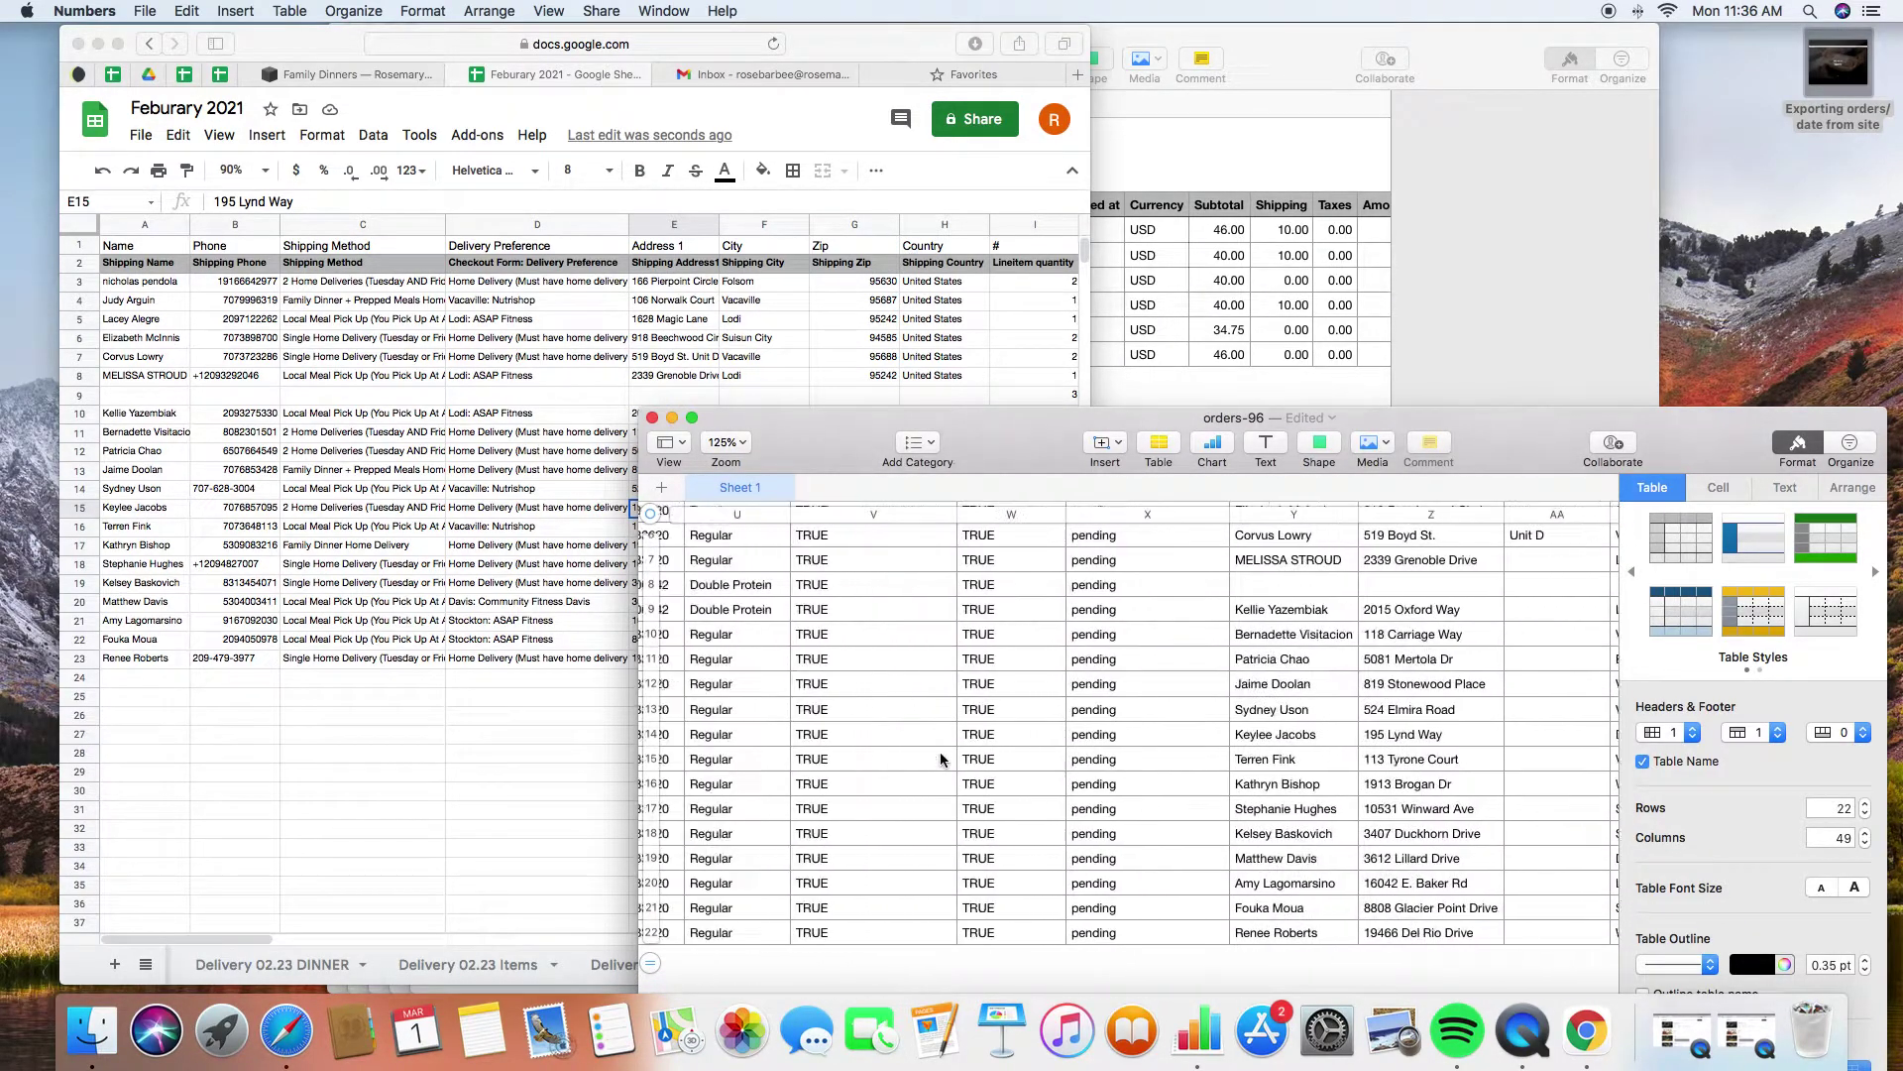
pyautogui.hscroll(-6, 941, 759)
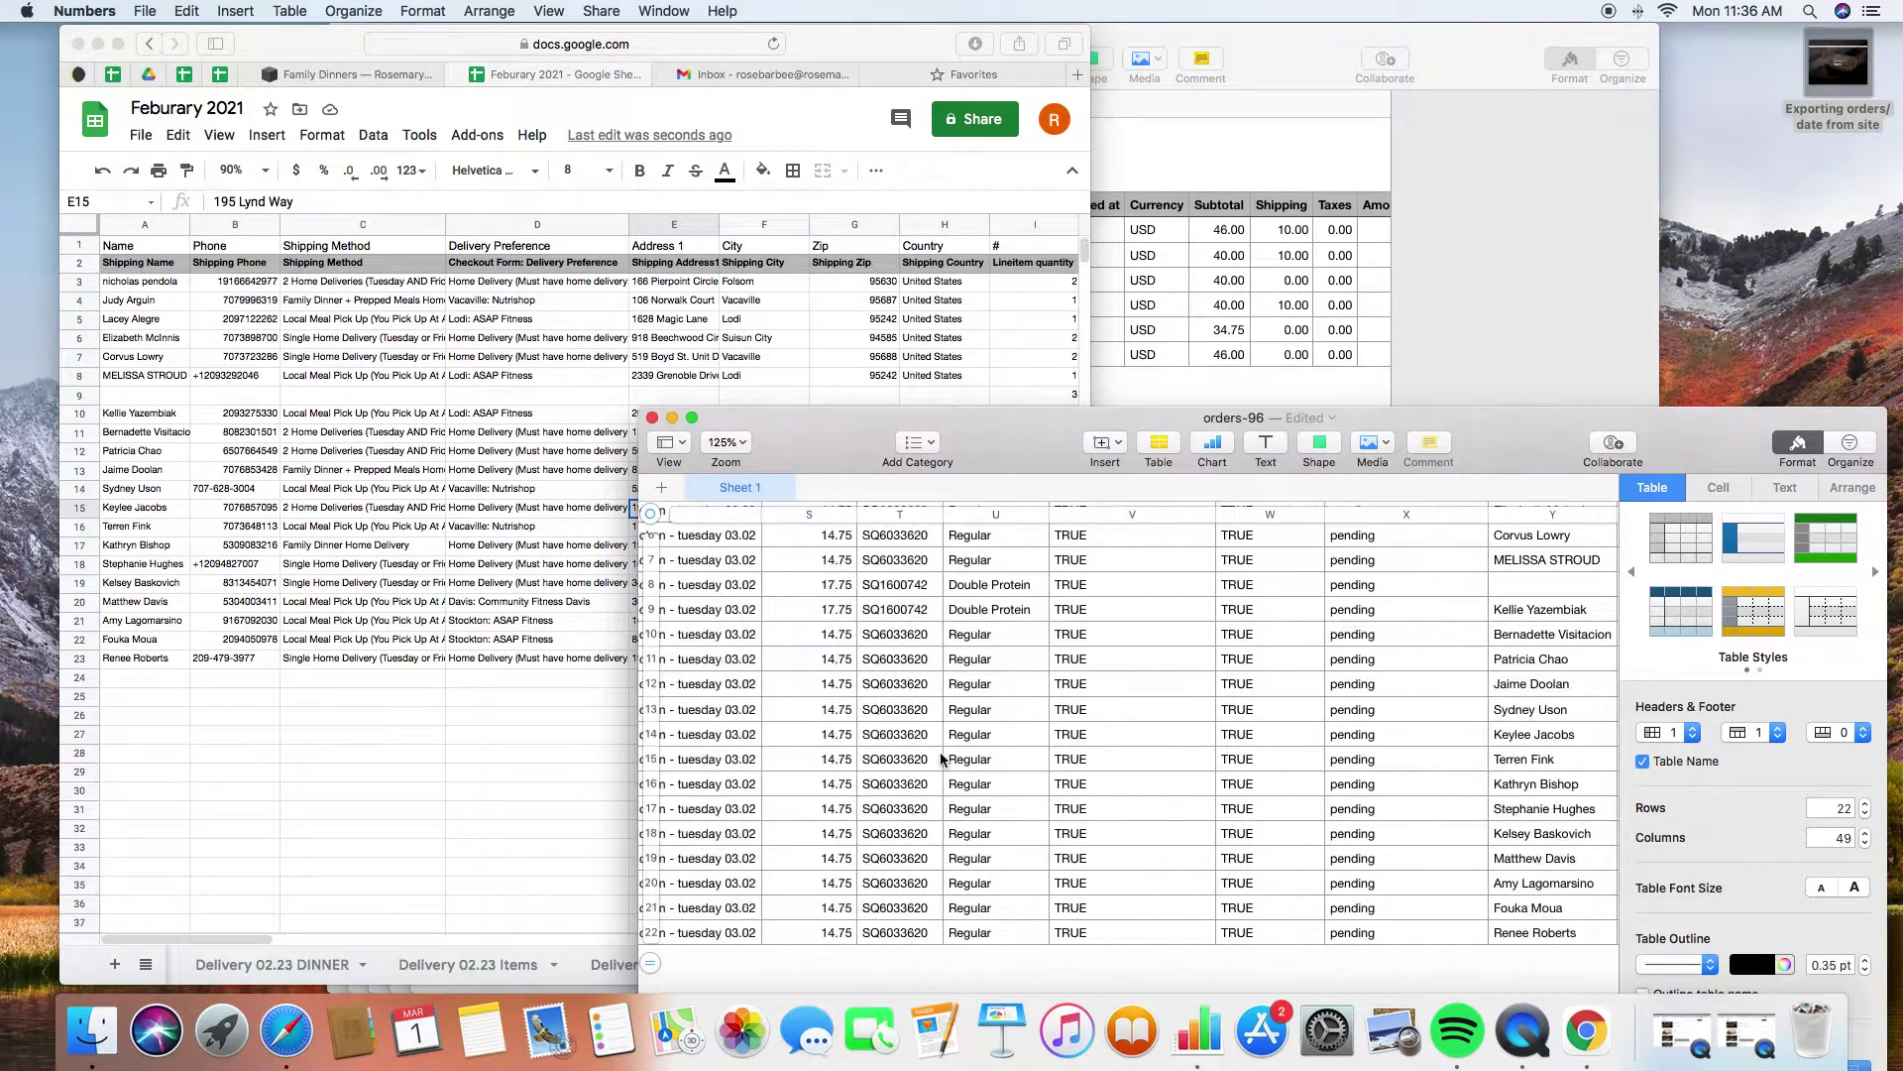
pyautogui.click(673, 421)
# - In orders-91, select the Lineitem quantity through Lineitem name columns for copying
pyautogui.click(1215, 388)
pyautogui.hscroll(10, 1158, 290)
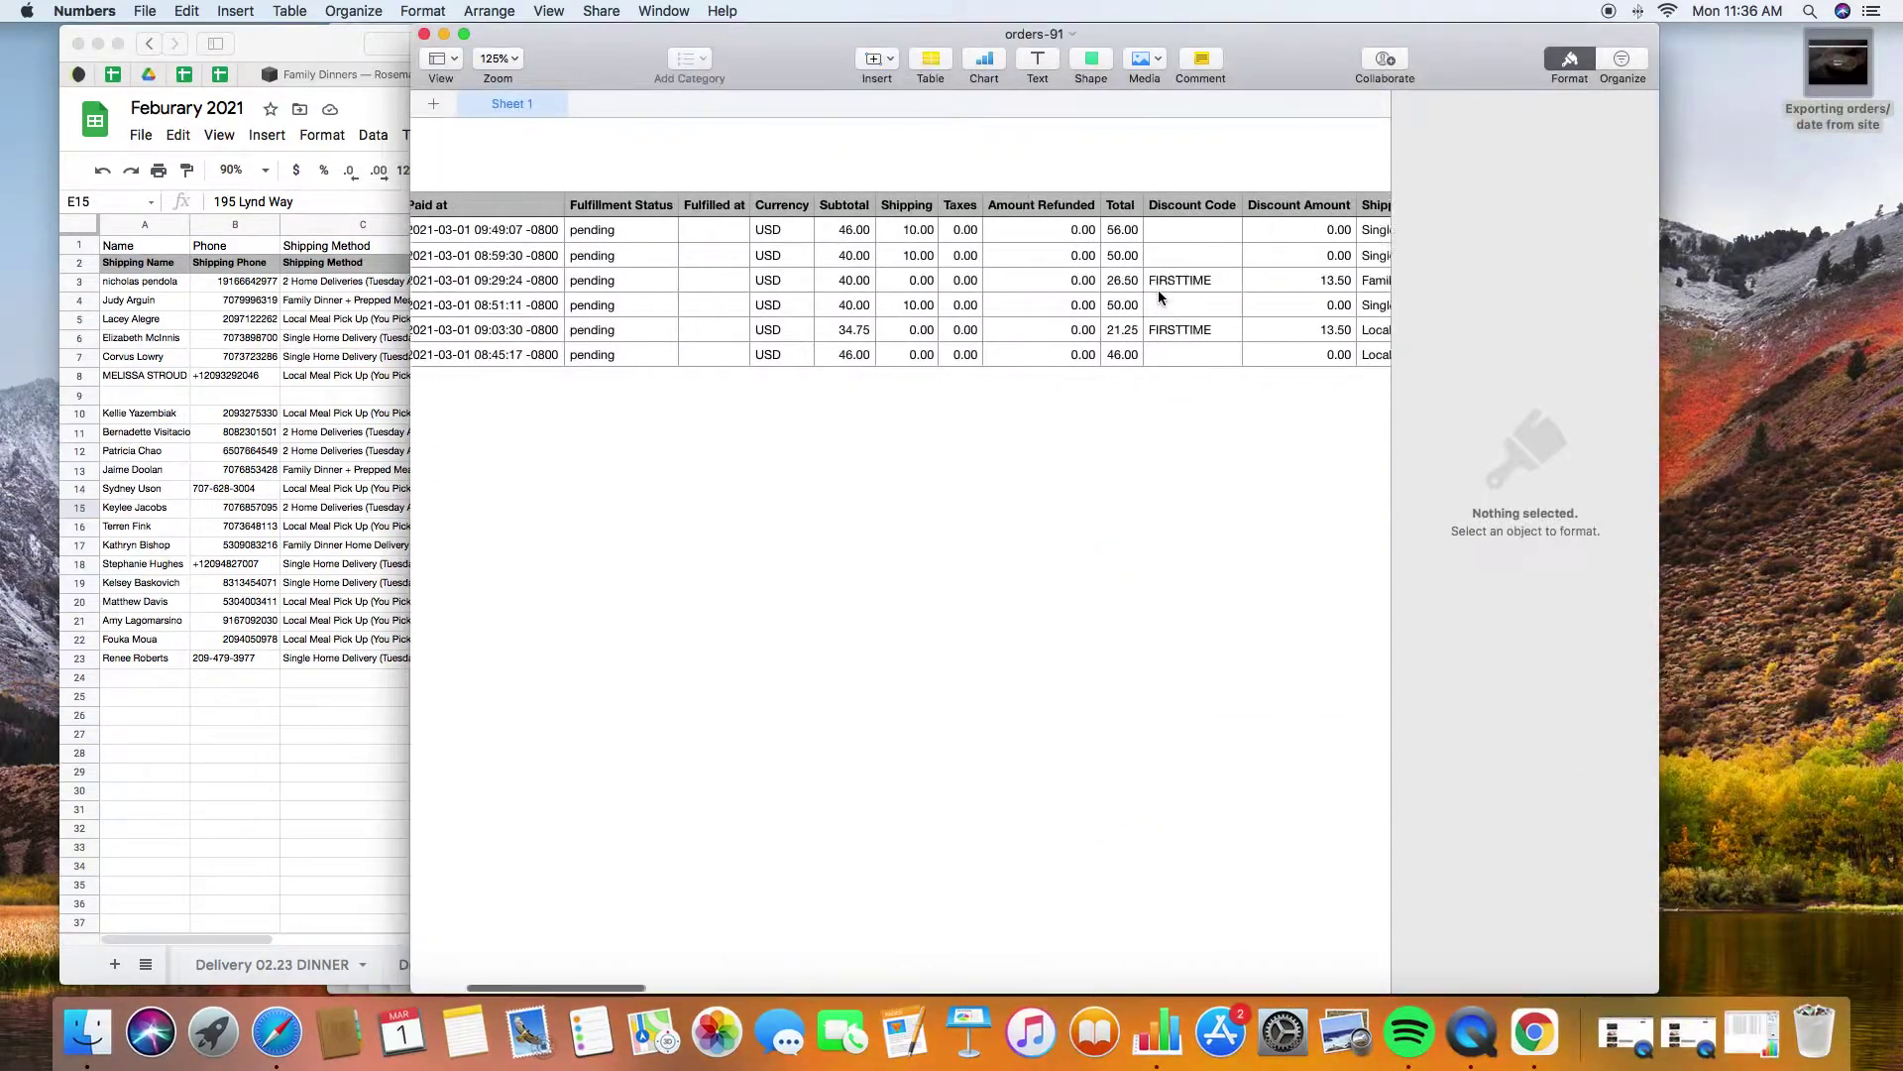
pyautogui.hscroll(8, 1159, 295)
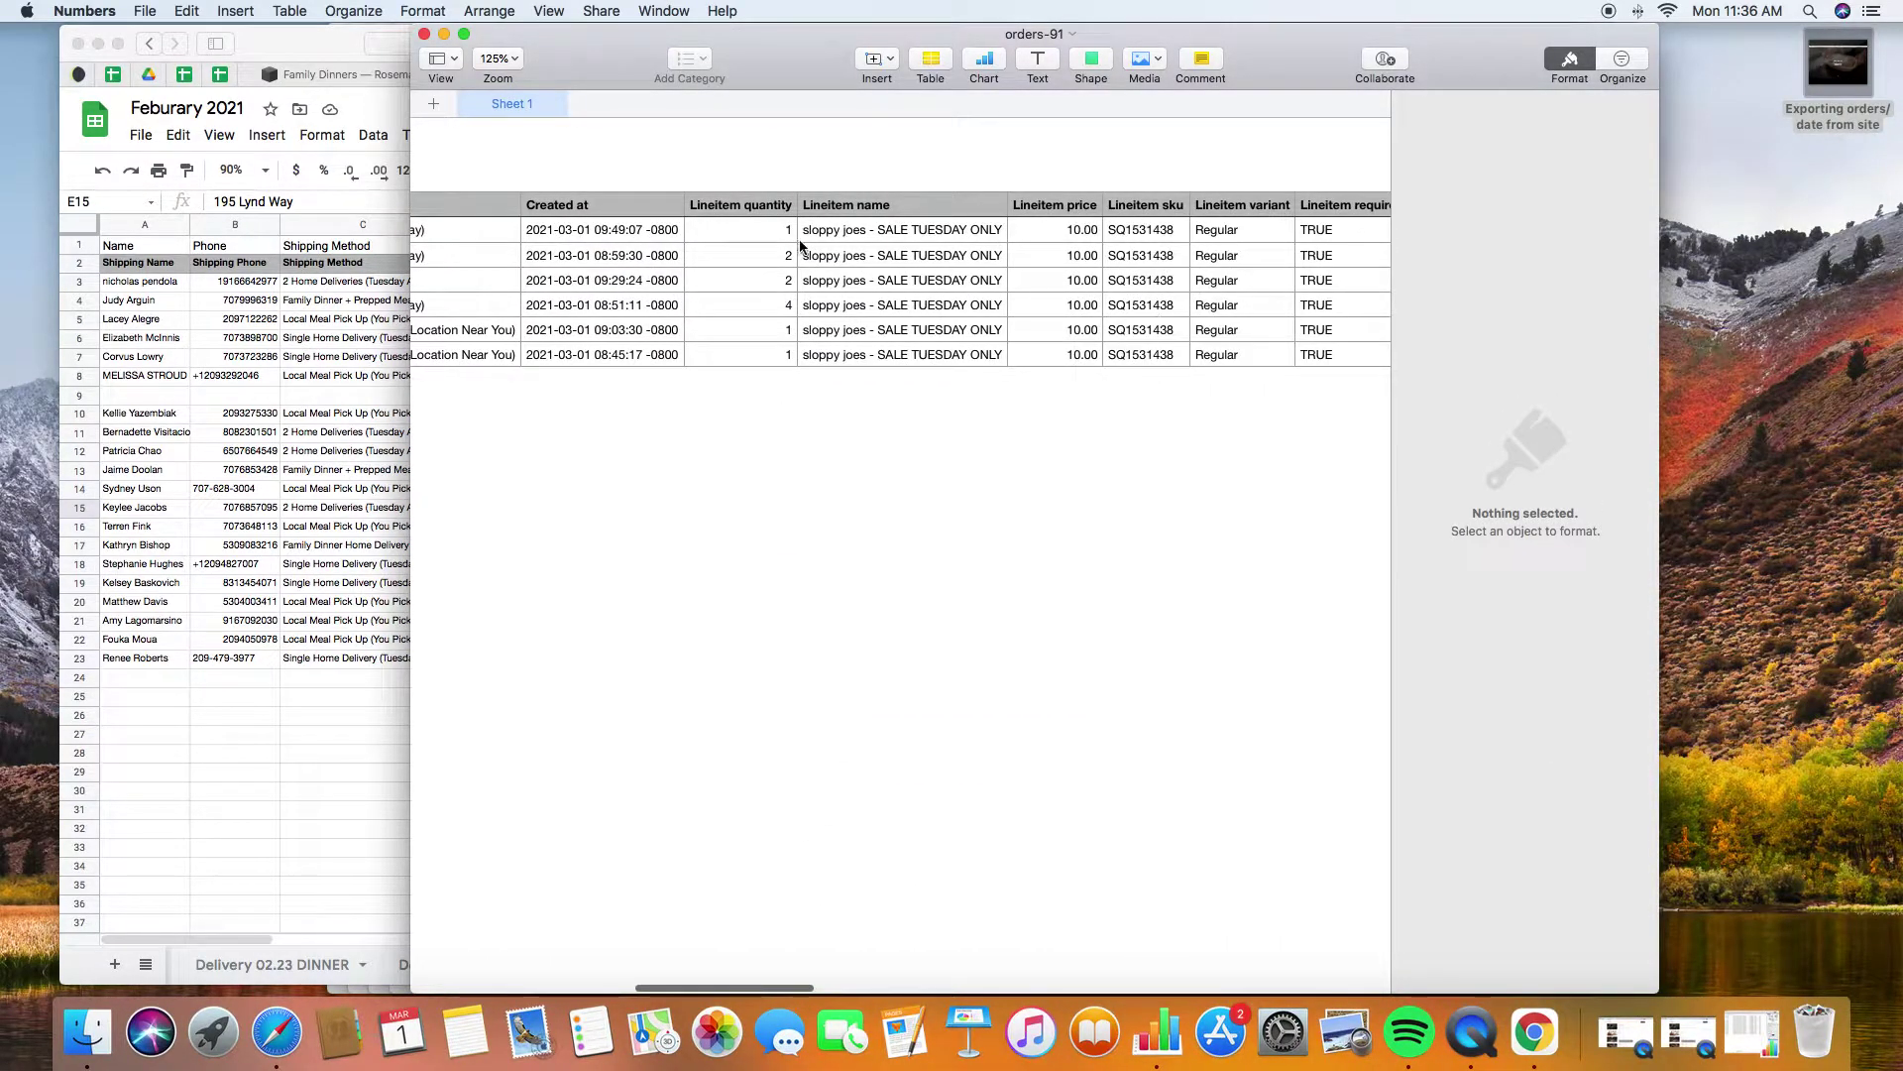
pyautogui.click(746, 208)
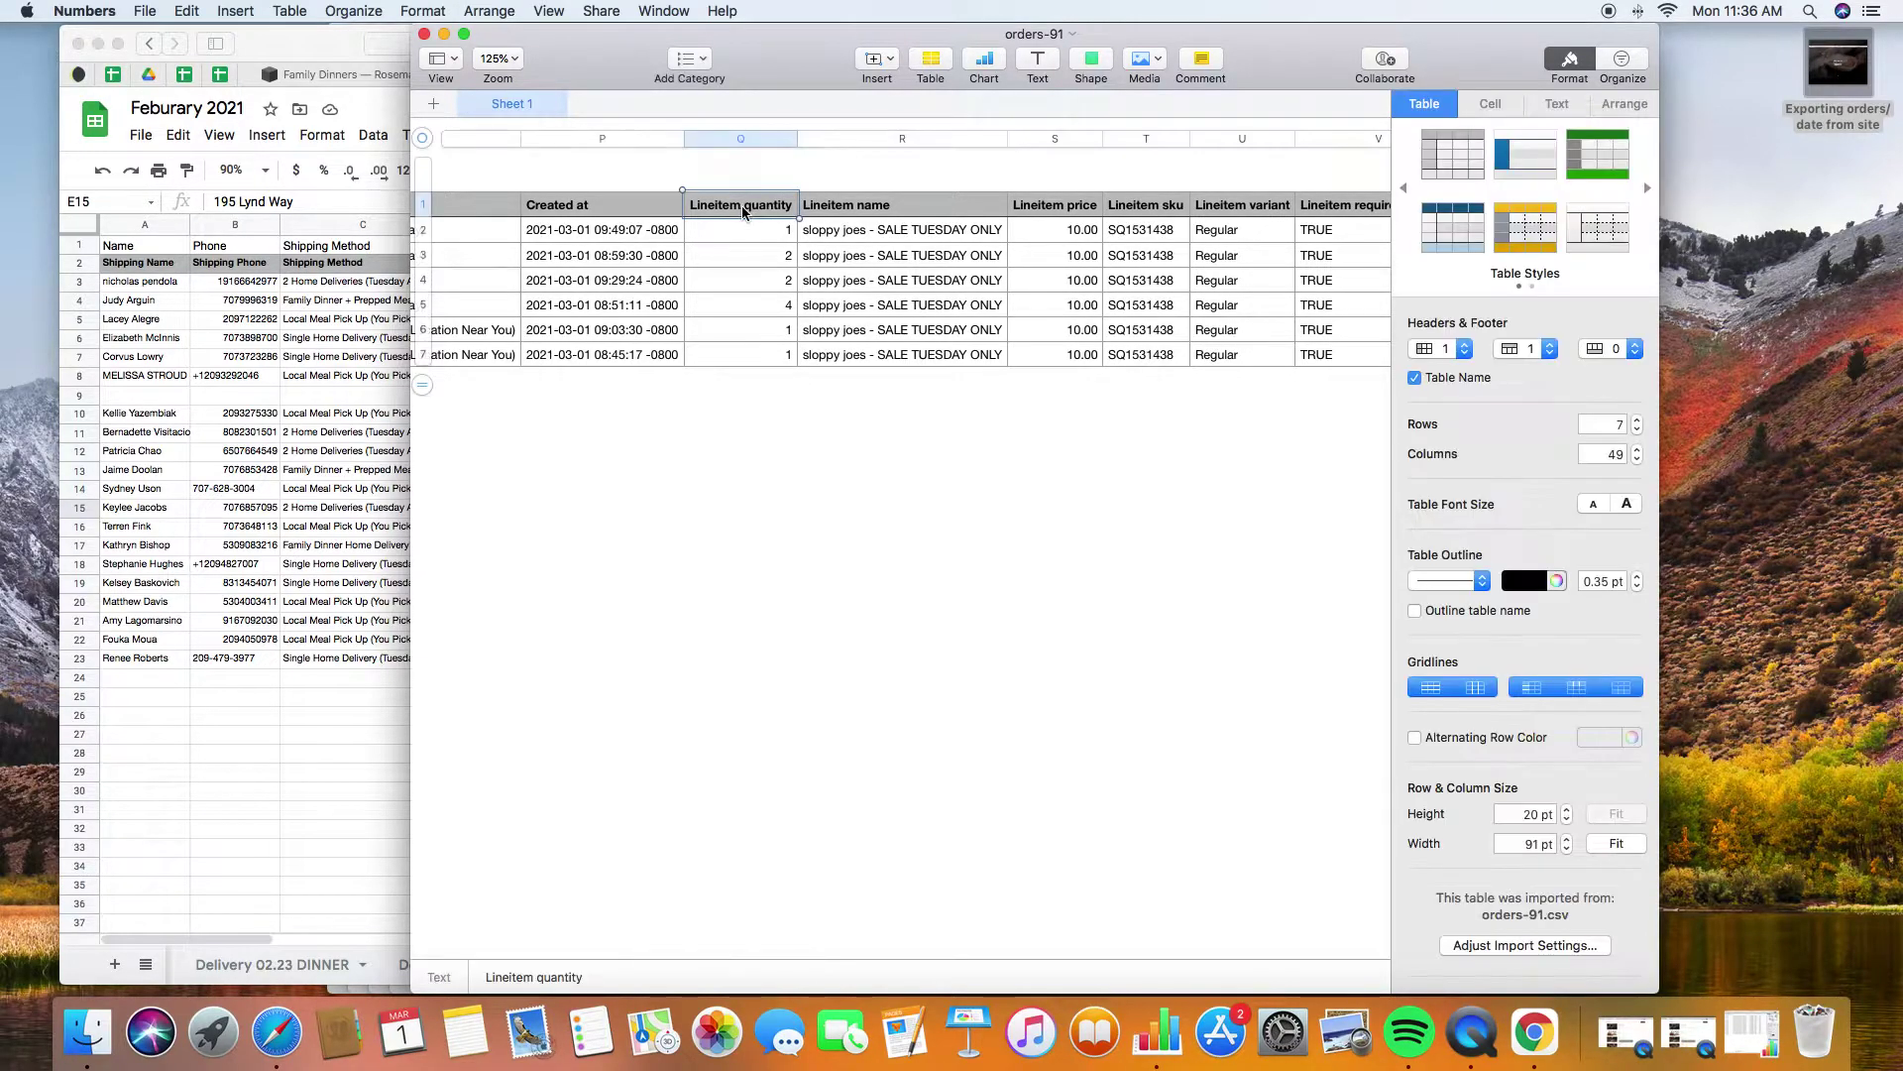
pyautogui.click(897, 138)
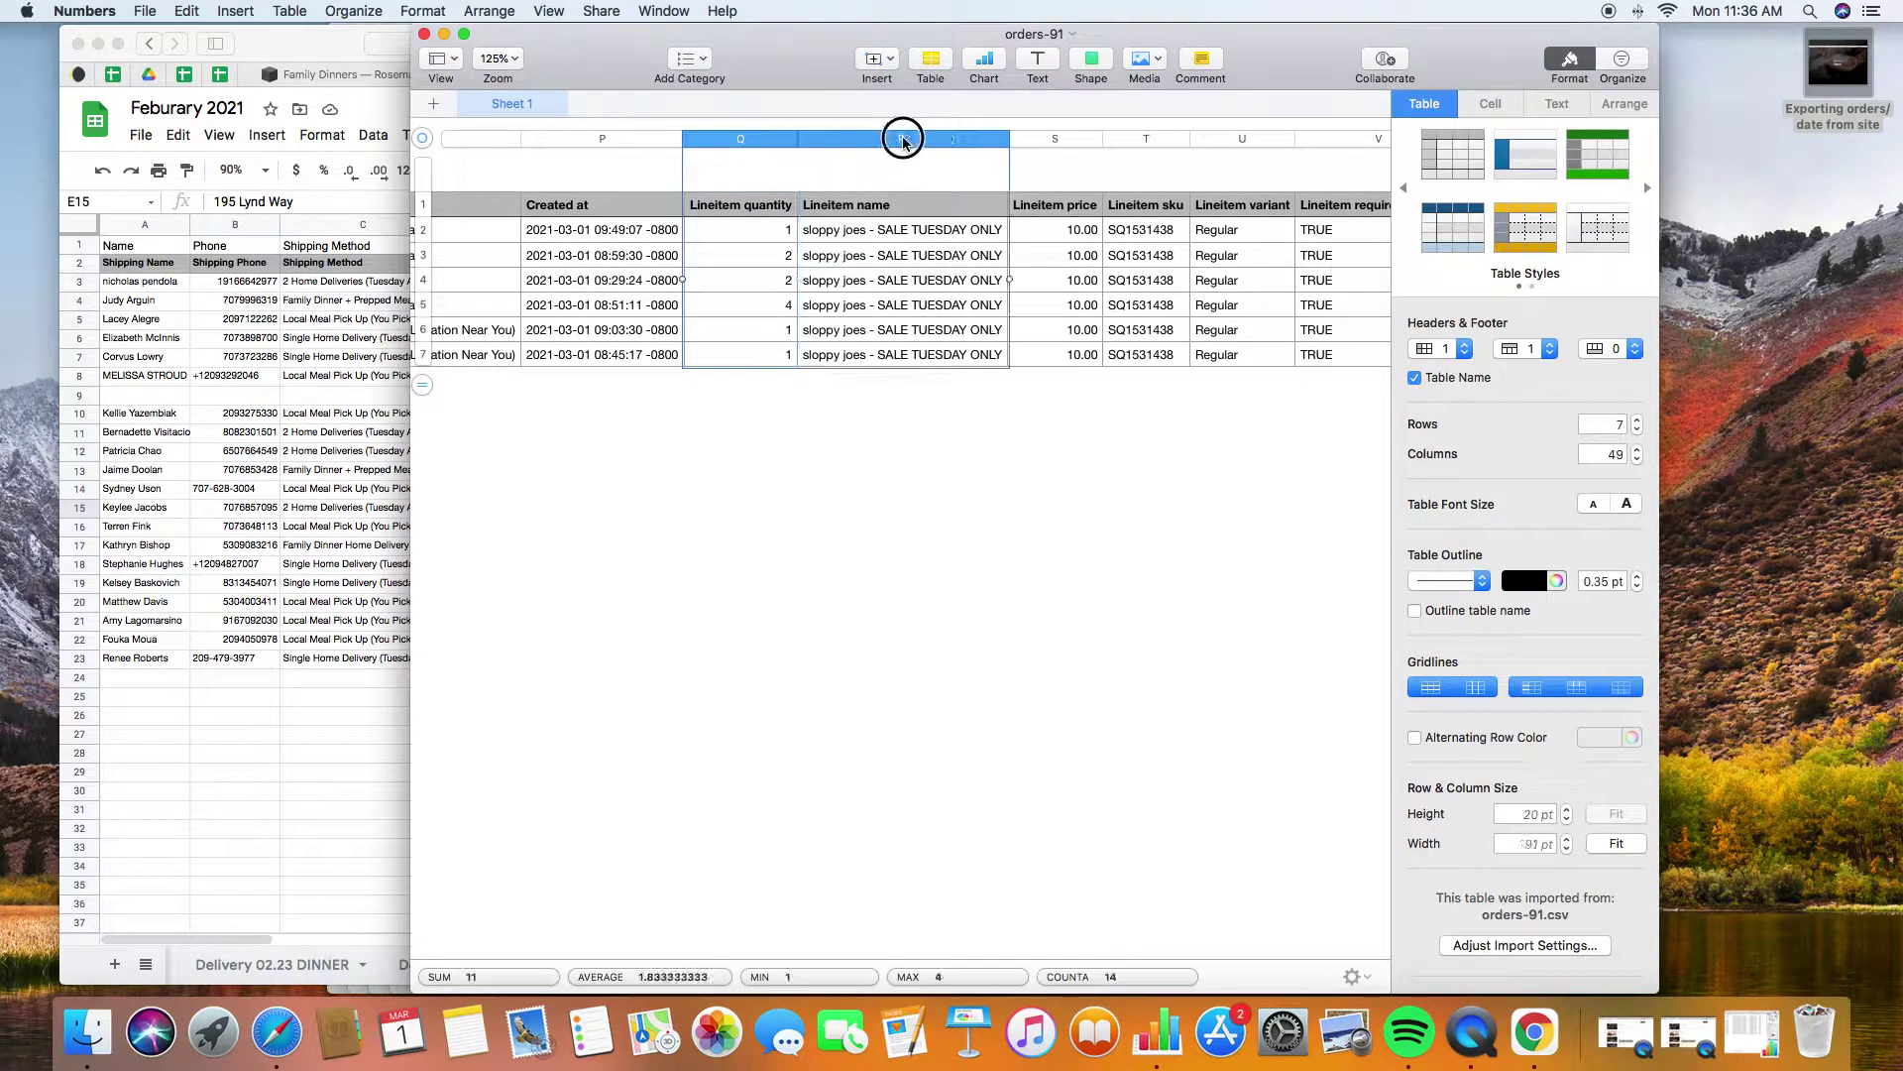
pyautogui.click(282, 640)
# - Paste the sloppy joes quantities and item names starting at I24
pyautogui.hscroll(6, 698, 692)
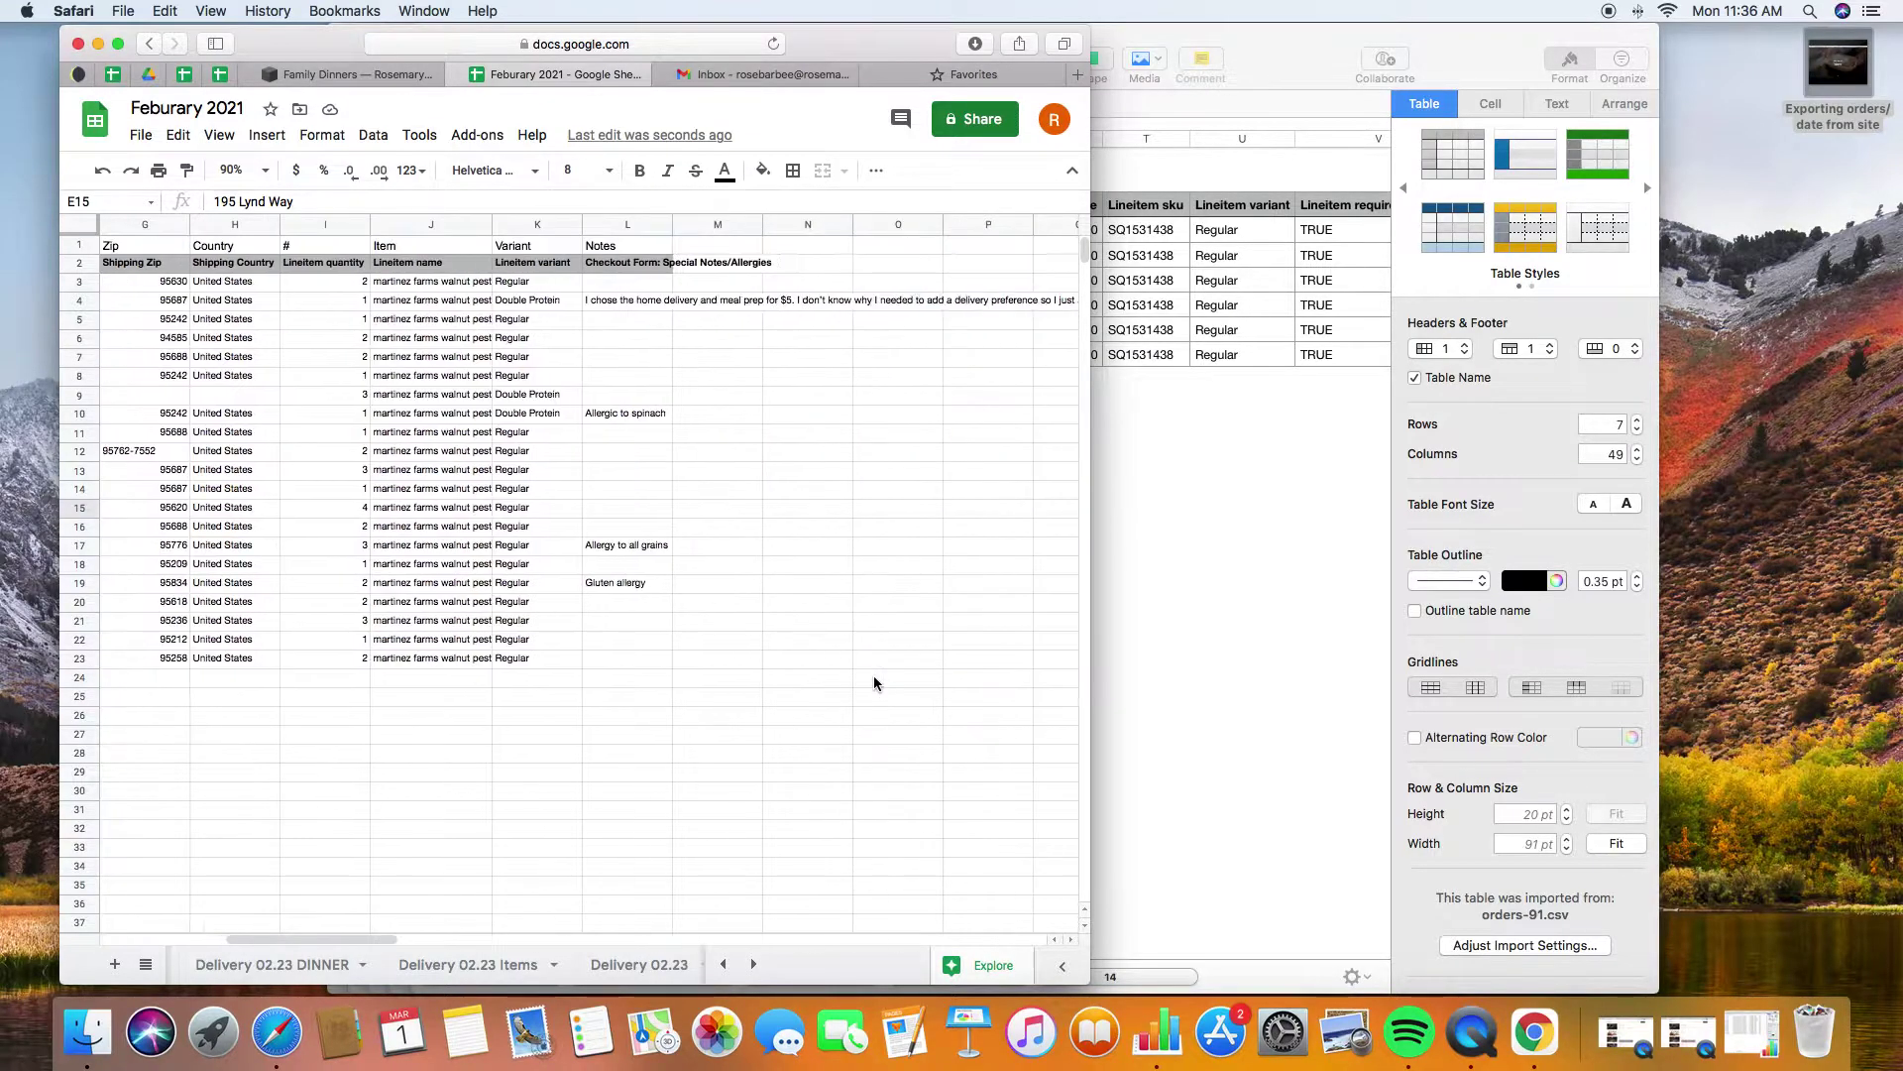
pyautogui.hscroll(-3, 872, 684)
pyautogui.click(709, 663)
pyautogui.click(710, 677)
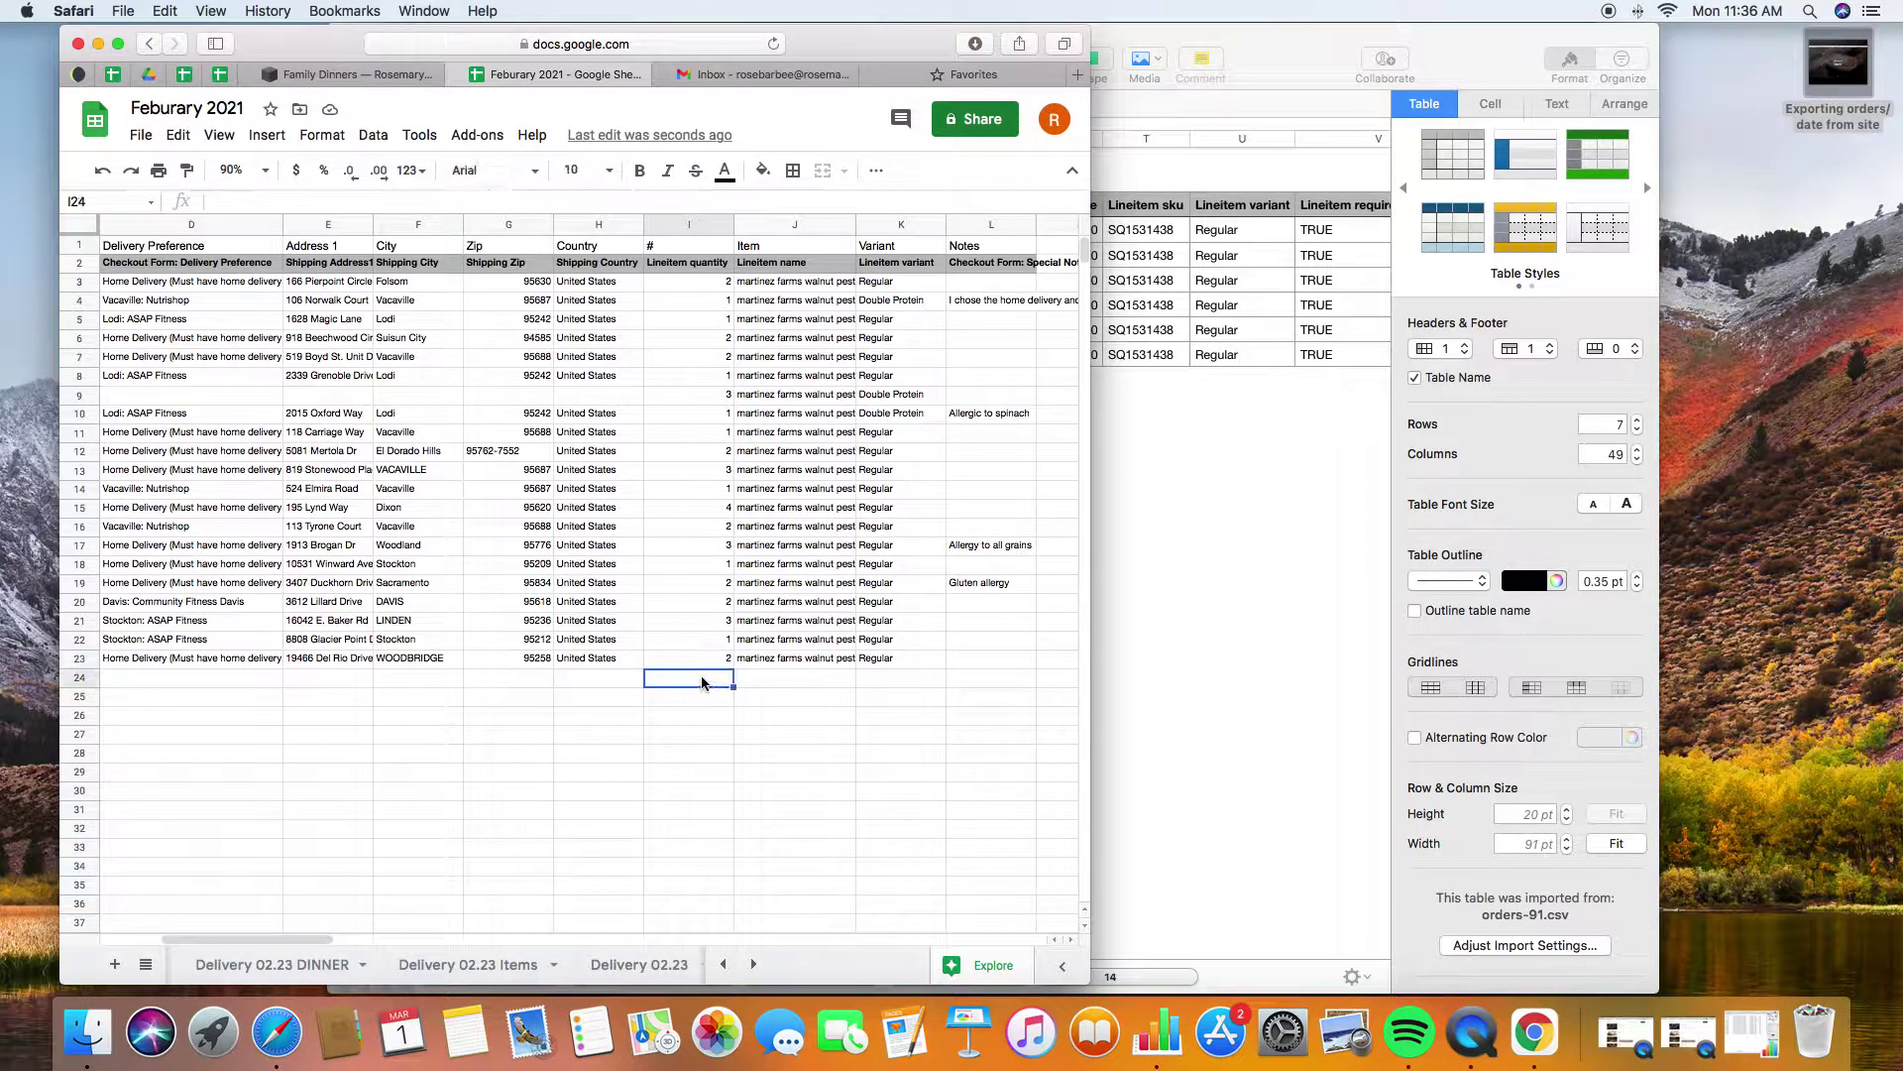
pyautogui.write('Lineitem quantity\tLineitem name 1\tsloppy joes - SALE TUESDAY ONLY 2\tsloppy joes - SALE TUESDAY ONLY 2\tsloppy joes - SALE TUESDAY ONLY 4\tsloppy joes - SALE TUESDAY ONLY 1\tsloppy joes - SALE TUESDAY ONLY 1\tsloppy joes - SALE TUESDAY ONLY')
# - Paste the orders-91 Lineitem variant column into K24:K30
pyautogui.click(1281, 513)
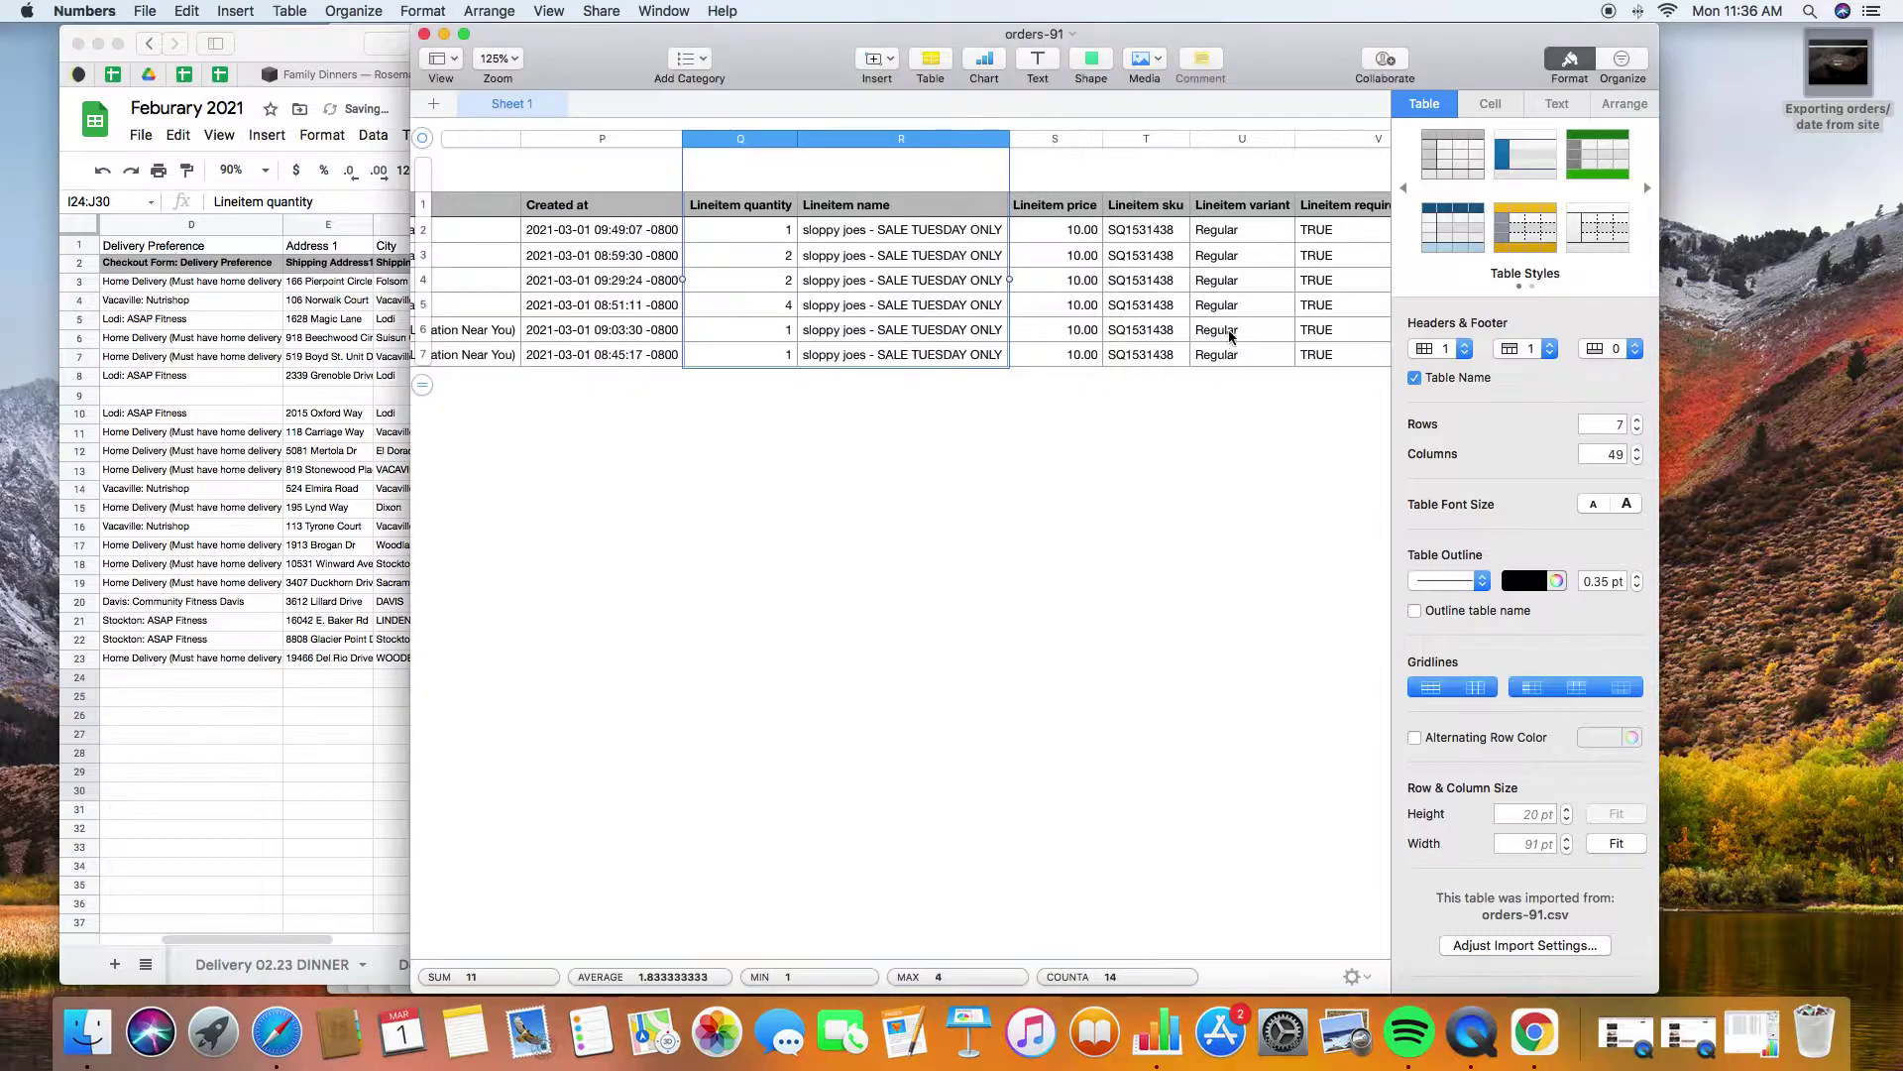
pyautogui.click(1205, 140)
pyautogui.click(246, 734)
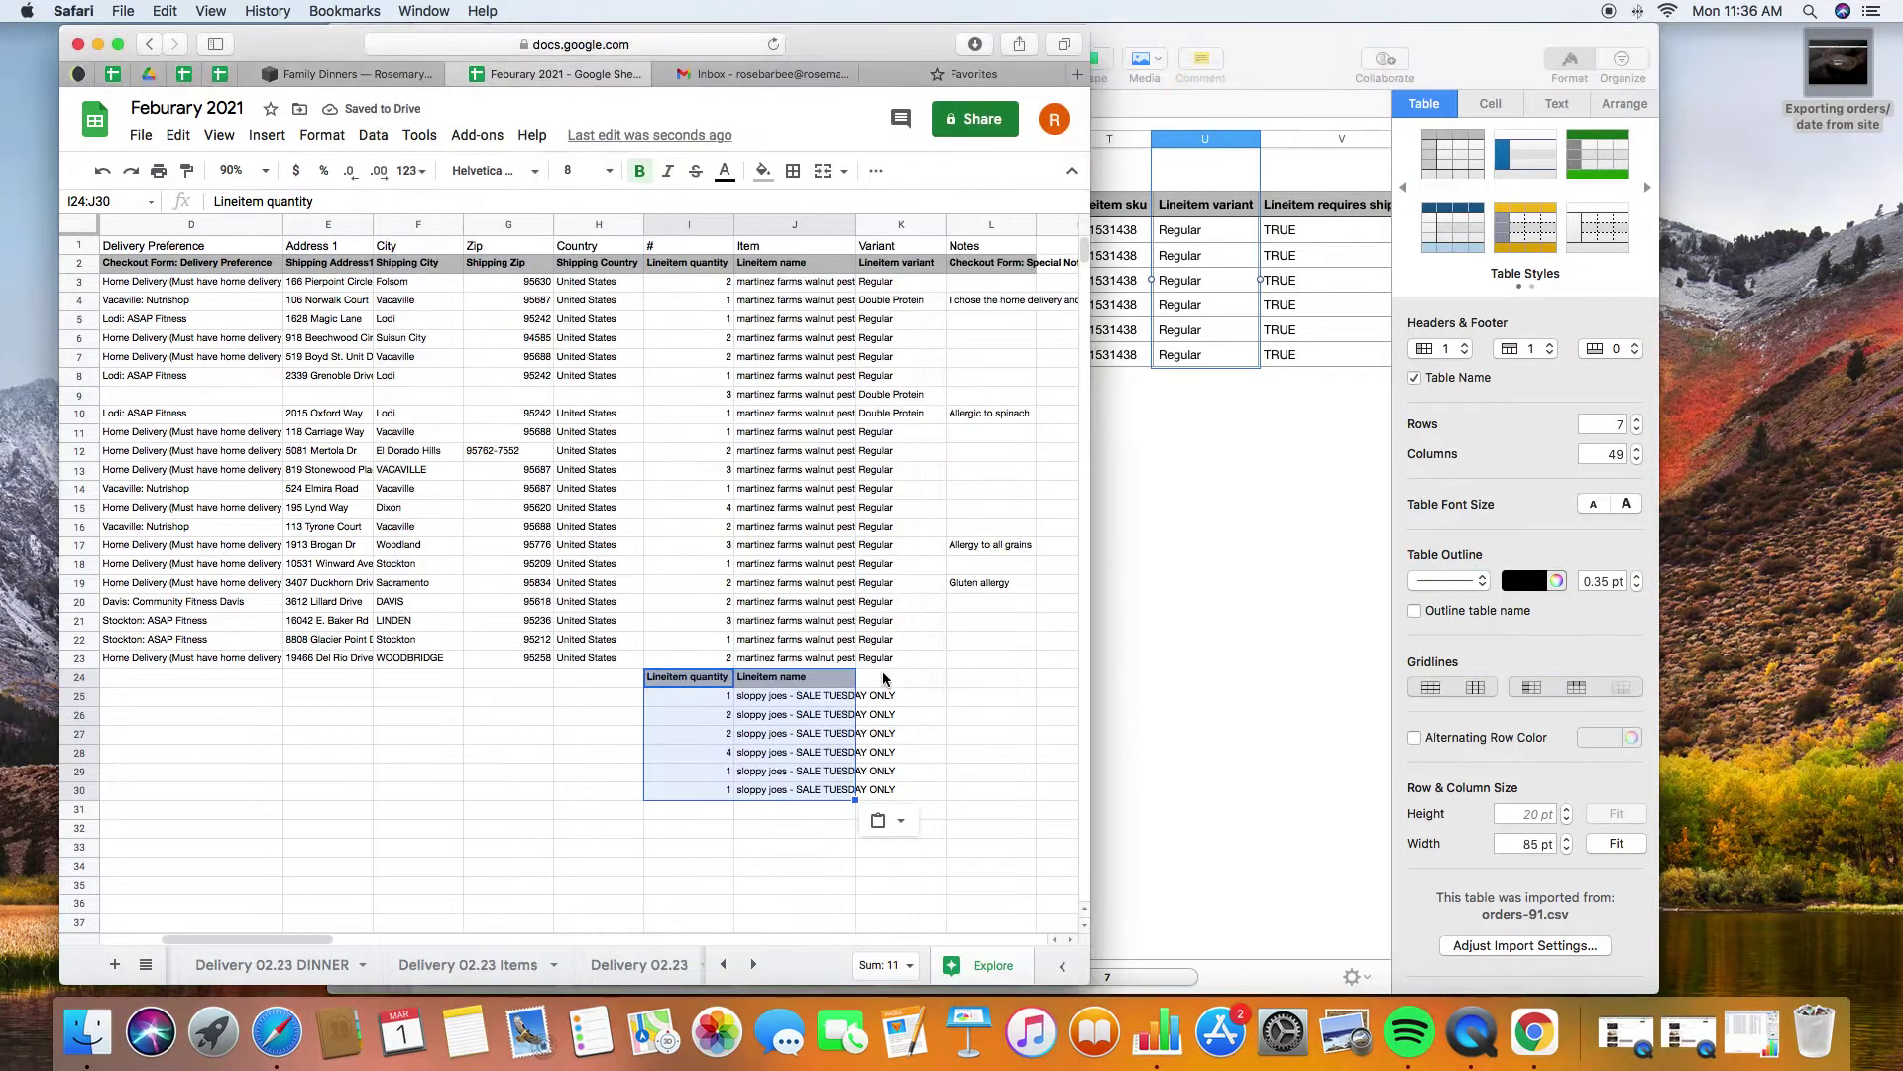
pyautogui.click(900, 677)
pyautogui.write('Lineitem variant Regular Regular Regular Regular Regular Regular')
# - Paste the Special Notes/Allergies column into L24:L30
pyautogui.click(1265, 616)
pyautogui.hscroll(15, 1241, 532)
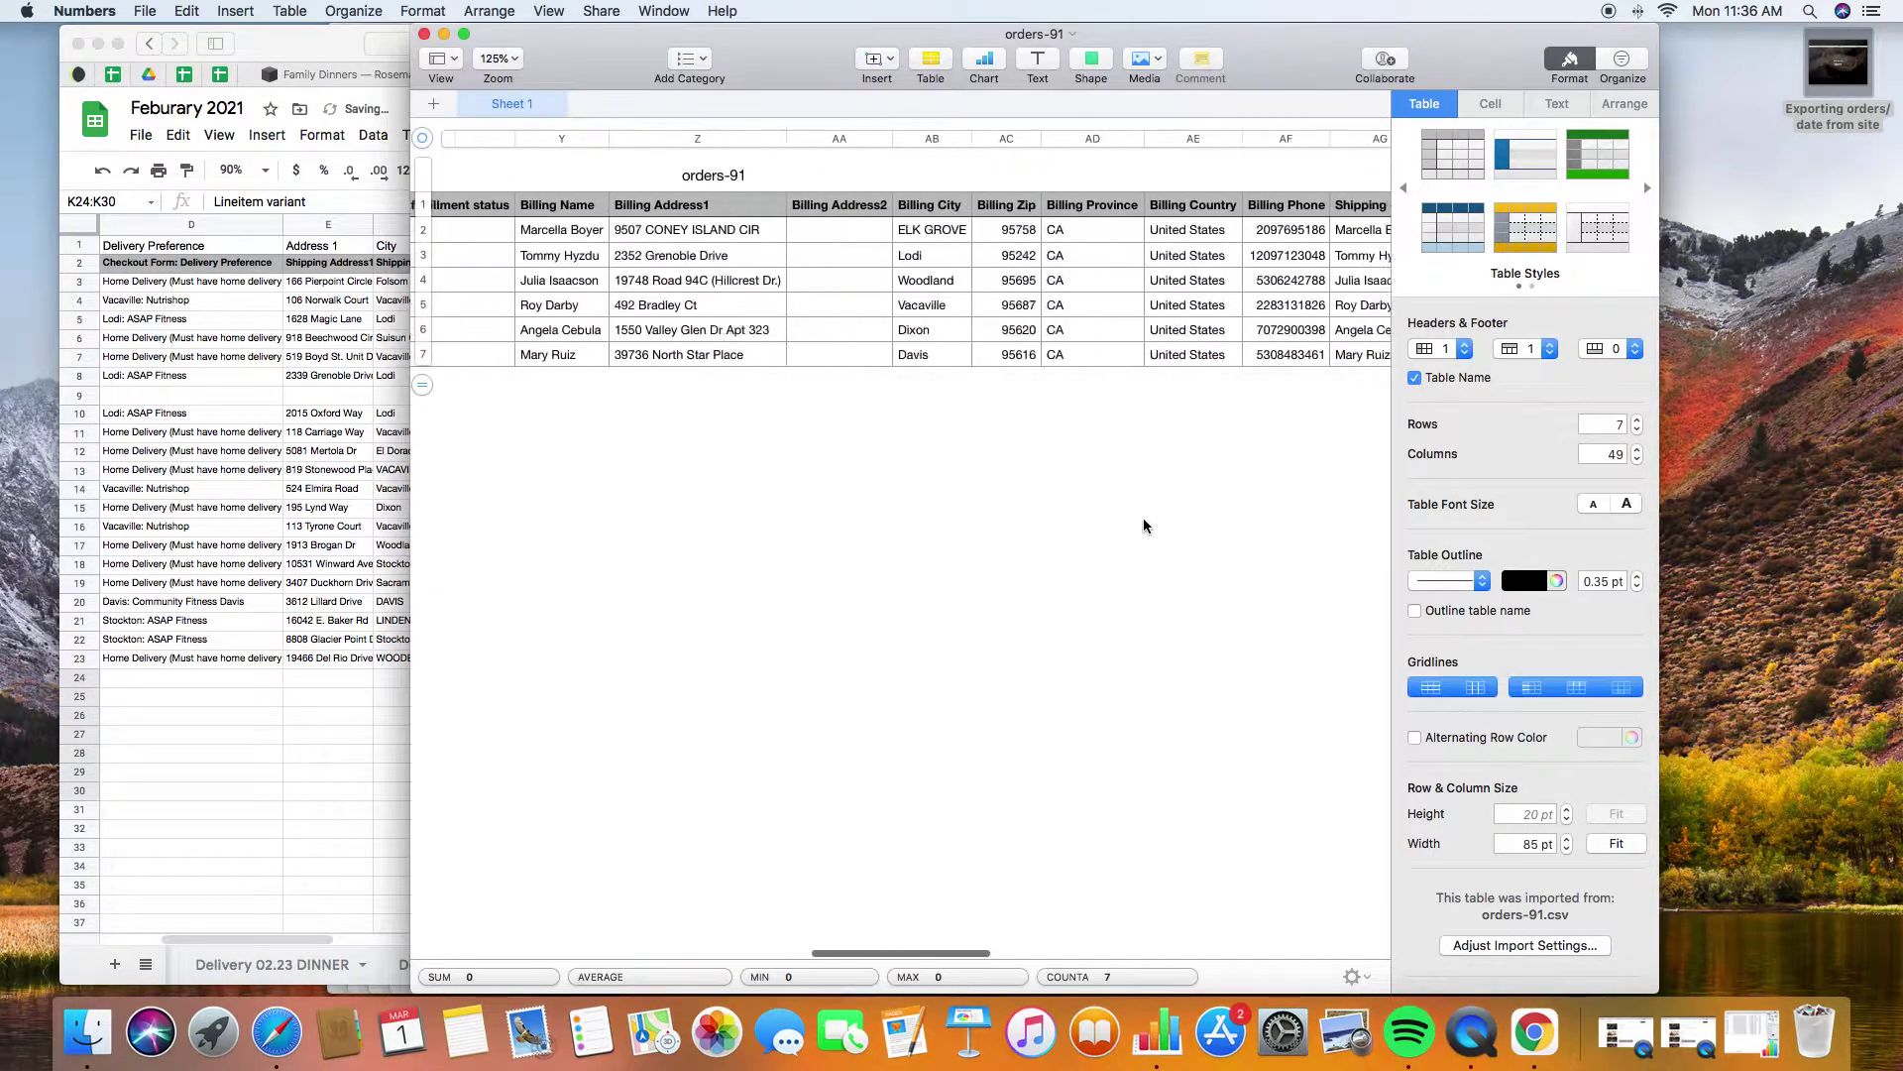
pyautogui.hscroll(5, 1140, 525)
pyautogui.hscroll(-6, 1145, 526)
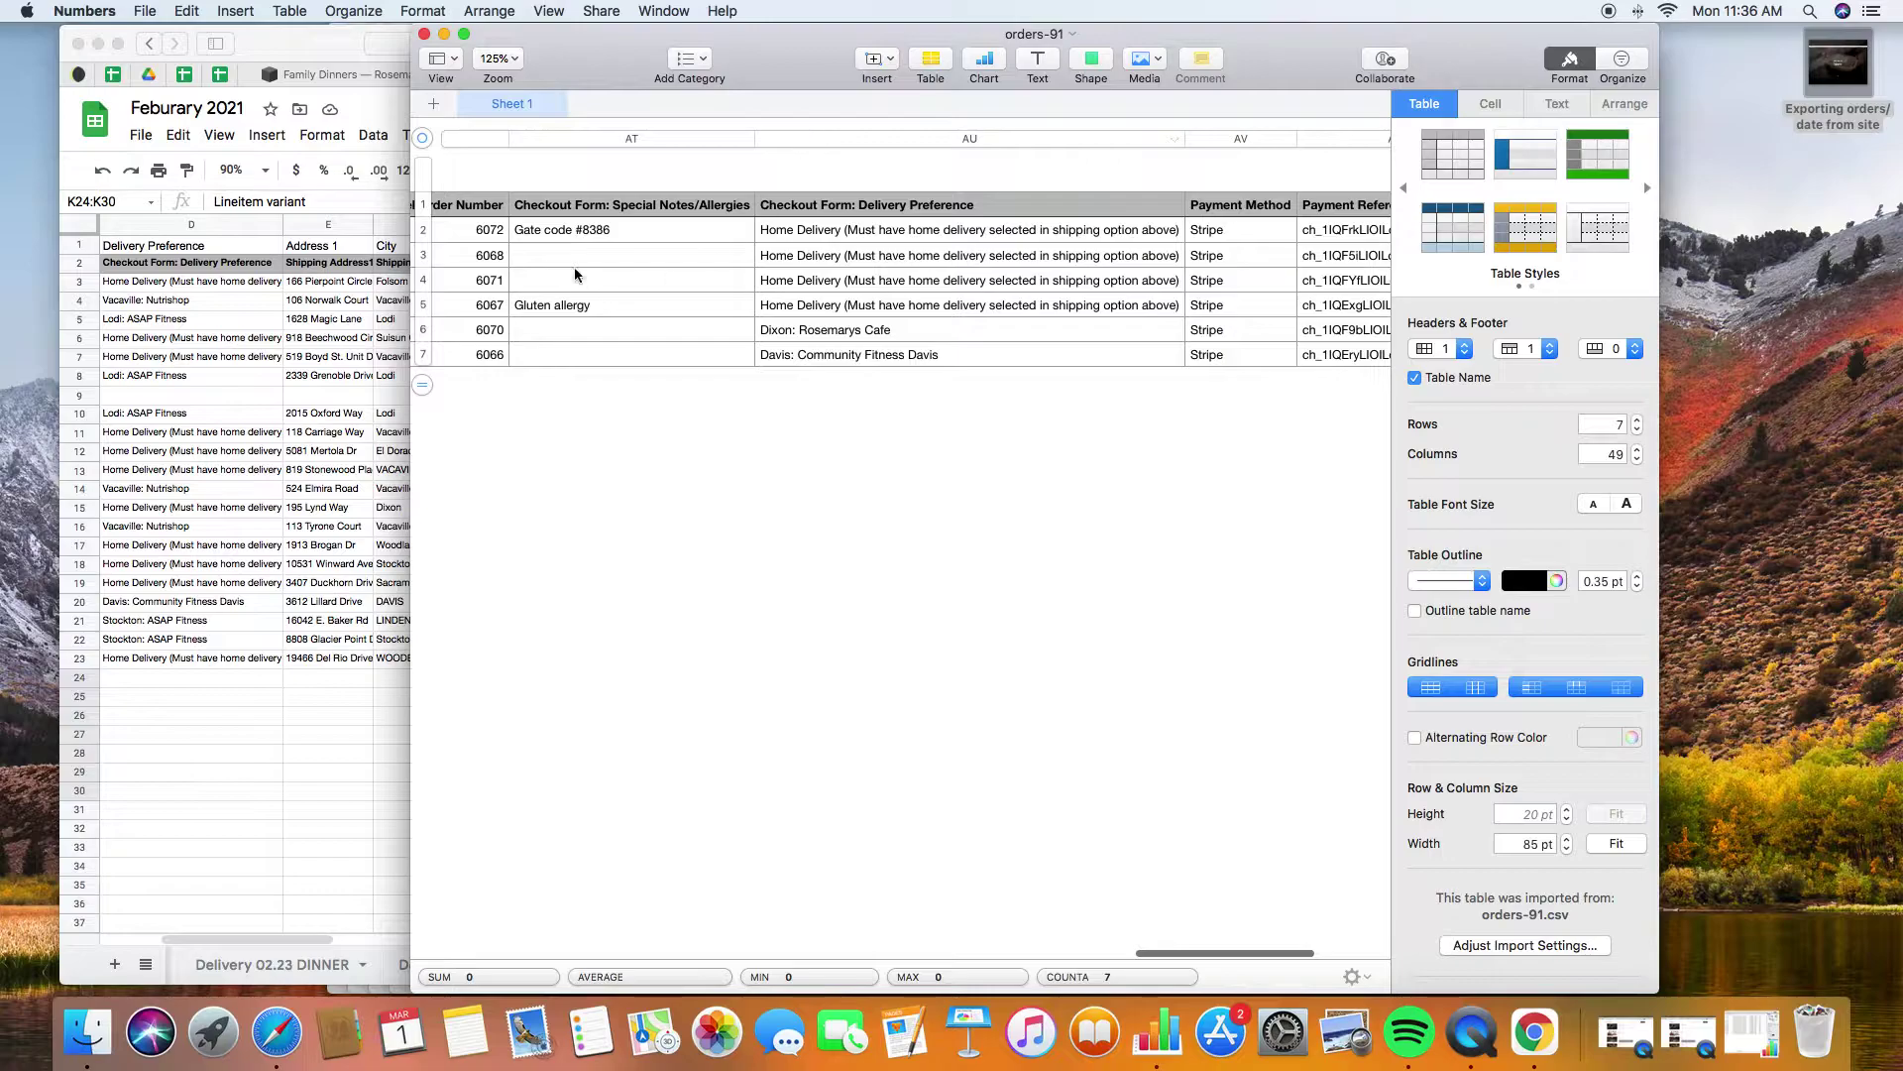
pyautogui.click(644, 139)
pyautogui.click(230, 583)
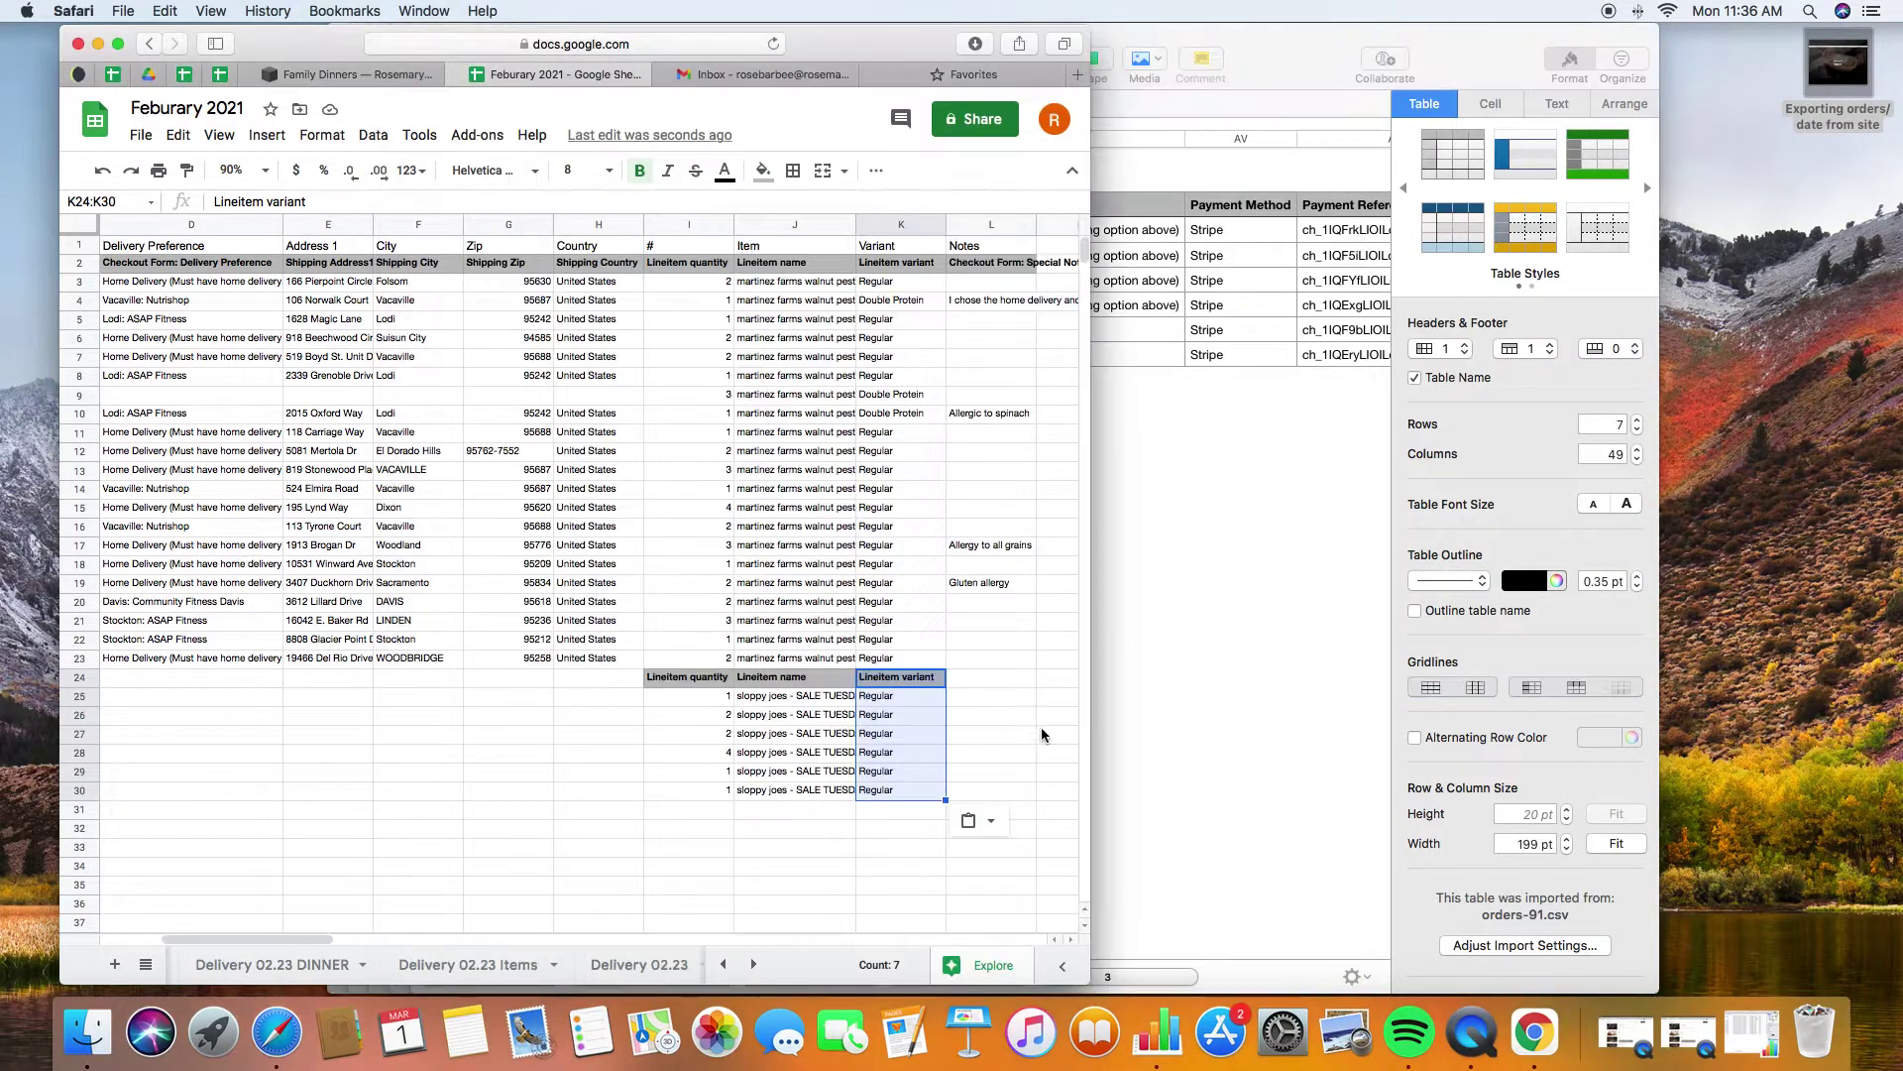
pyautogui.click(982, 688)
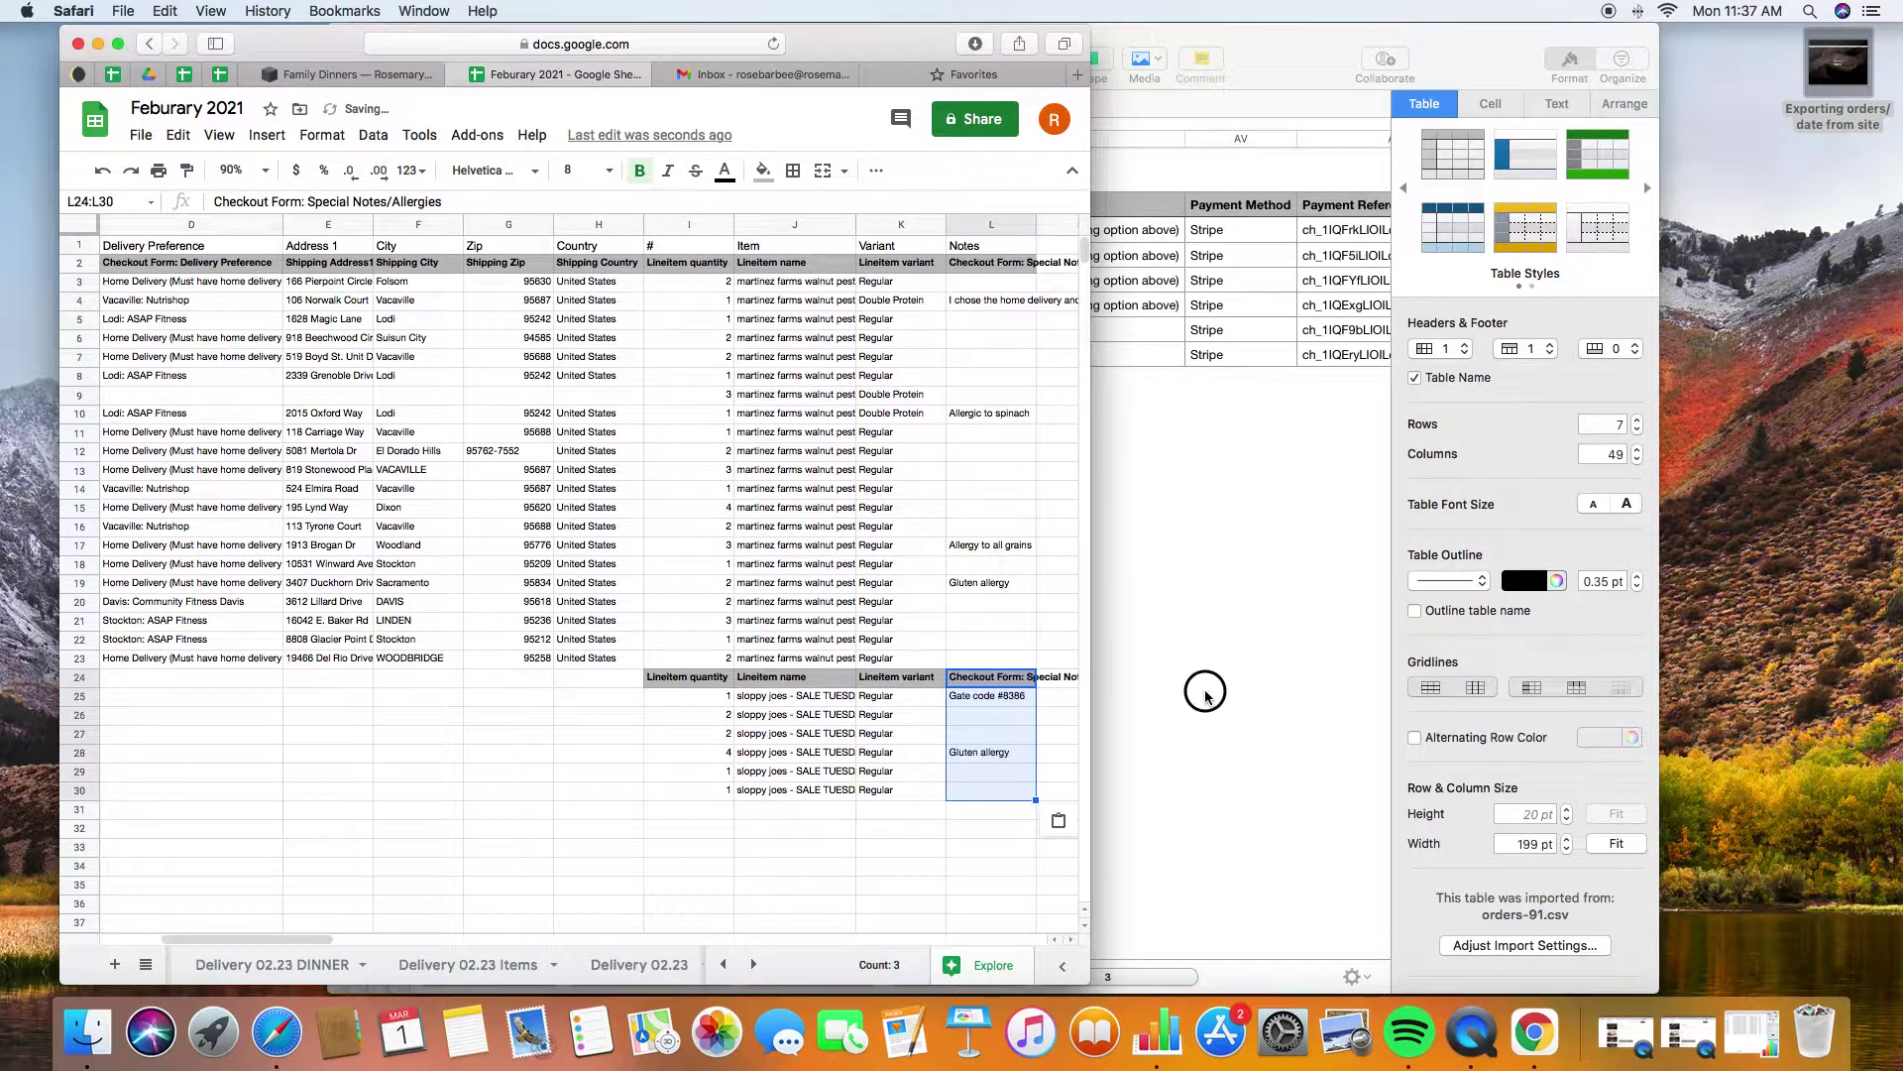
# - Paste the Delivery Preference column into D24:D30
pyautogui.click(1210, 691)
pyautogui.click(808, 140)
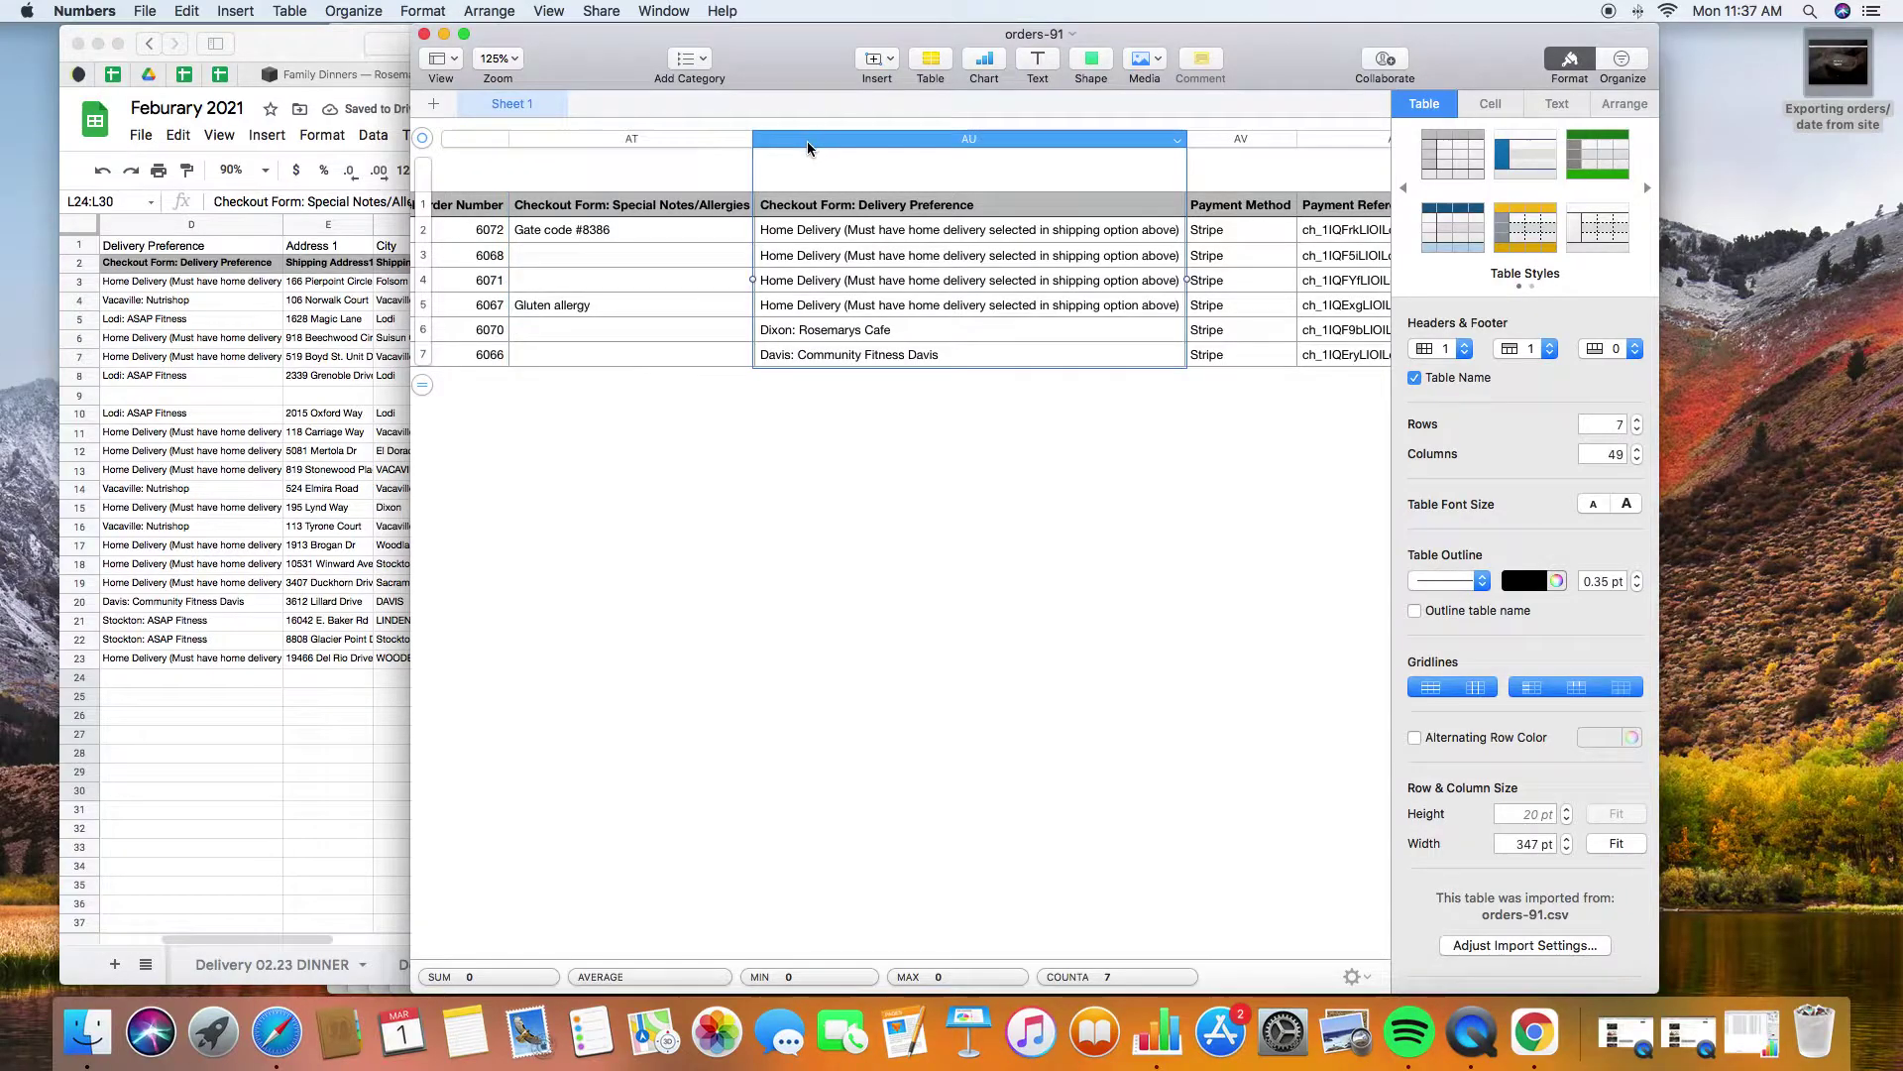
pyautogui.click(202, 648)
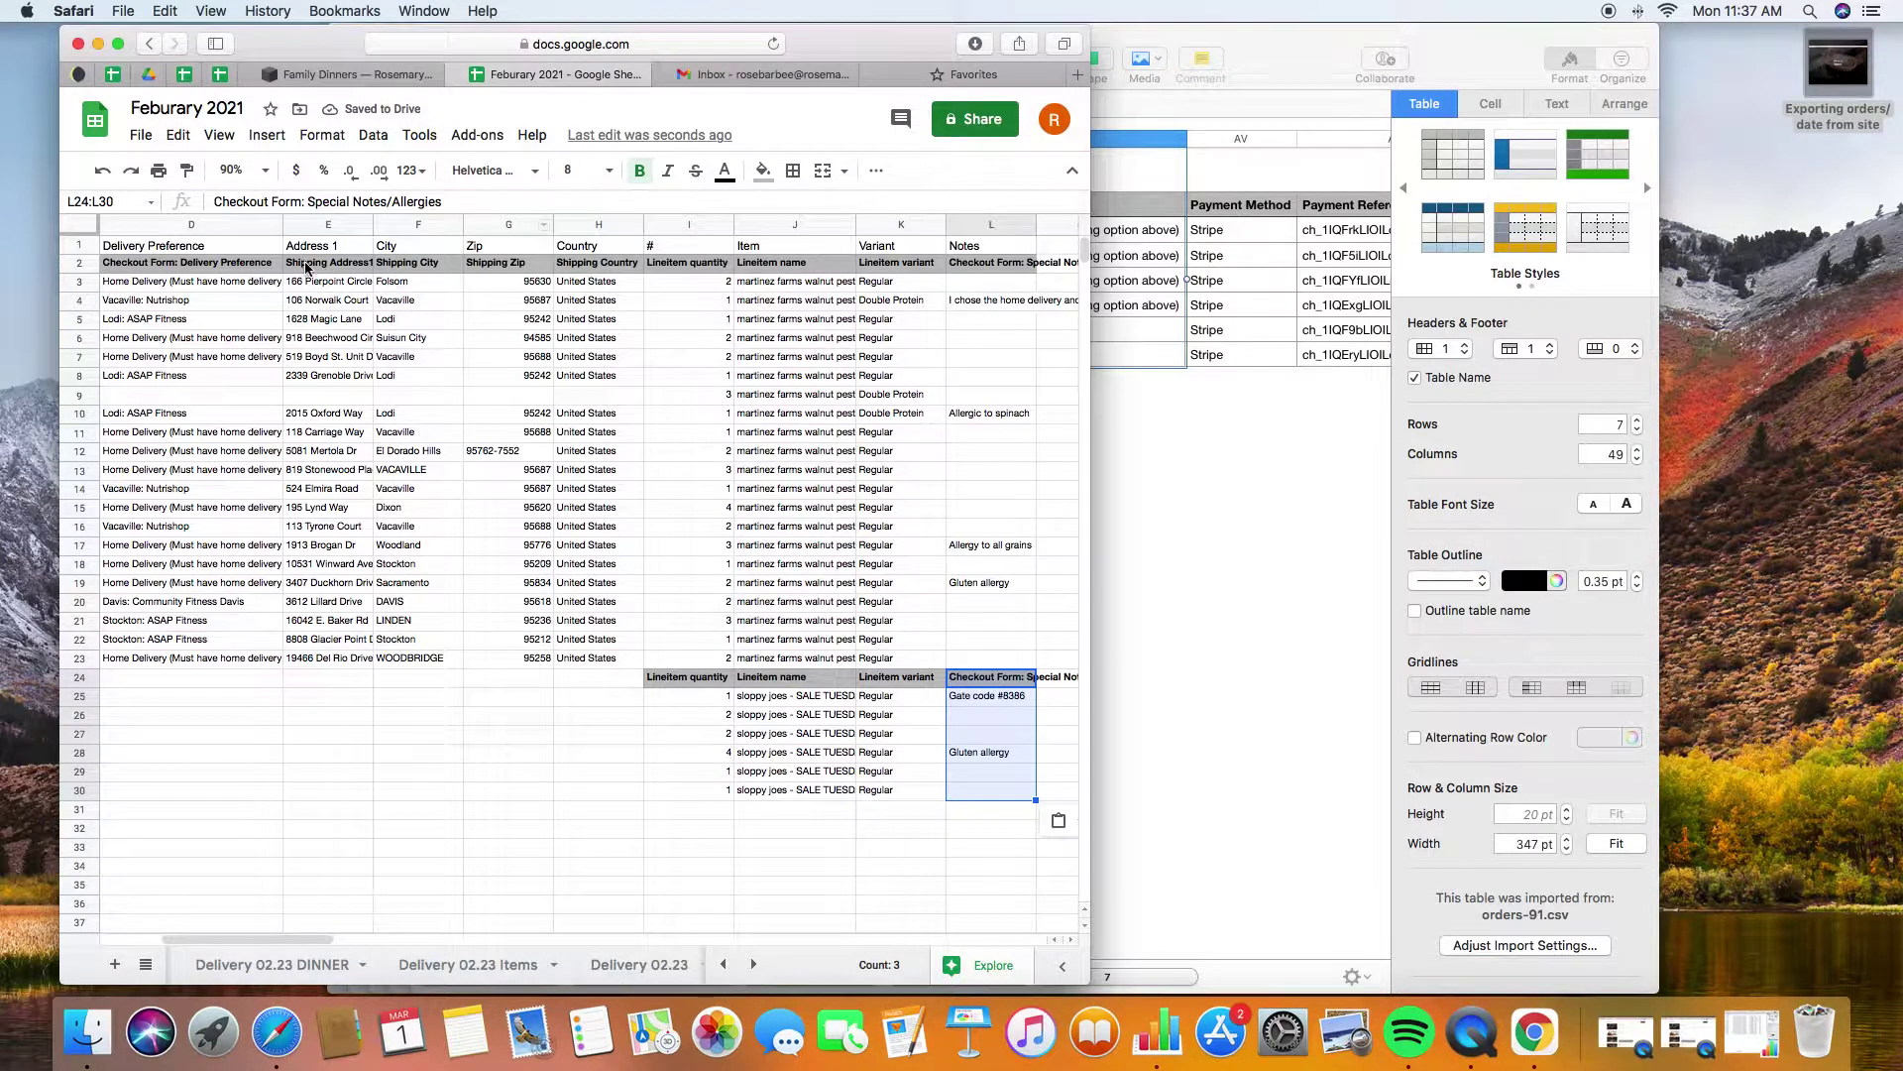
pyautogui.hscroll(-5, 389, 290)
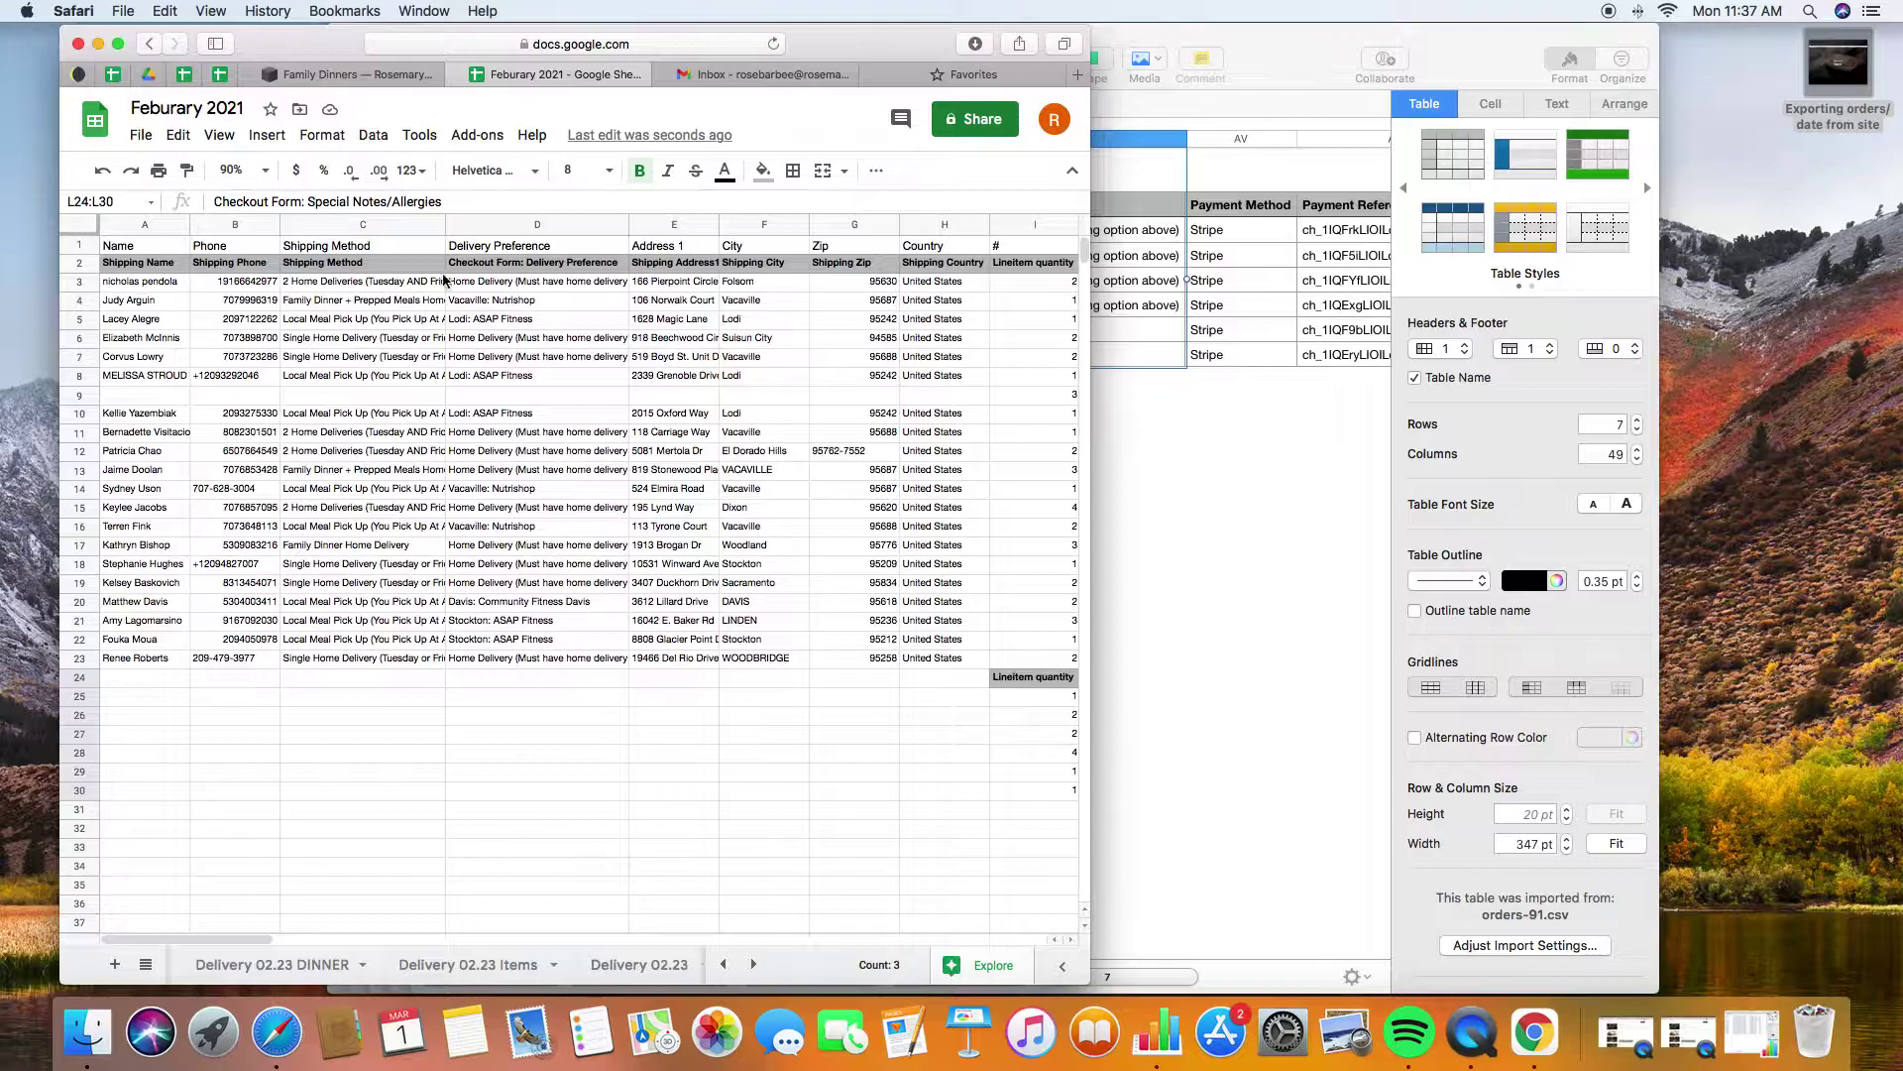
pyautogui.click(535, 264)
pyautogui.click(522, 674)
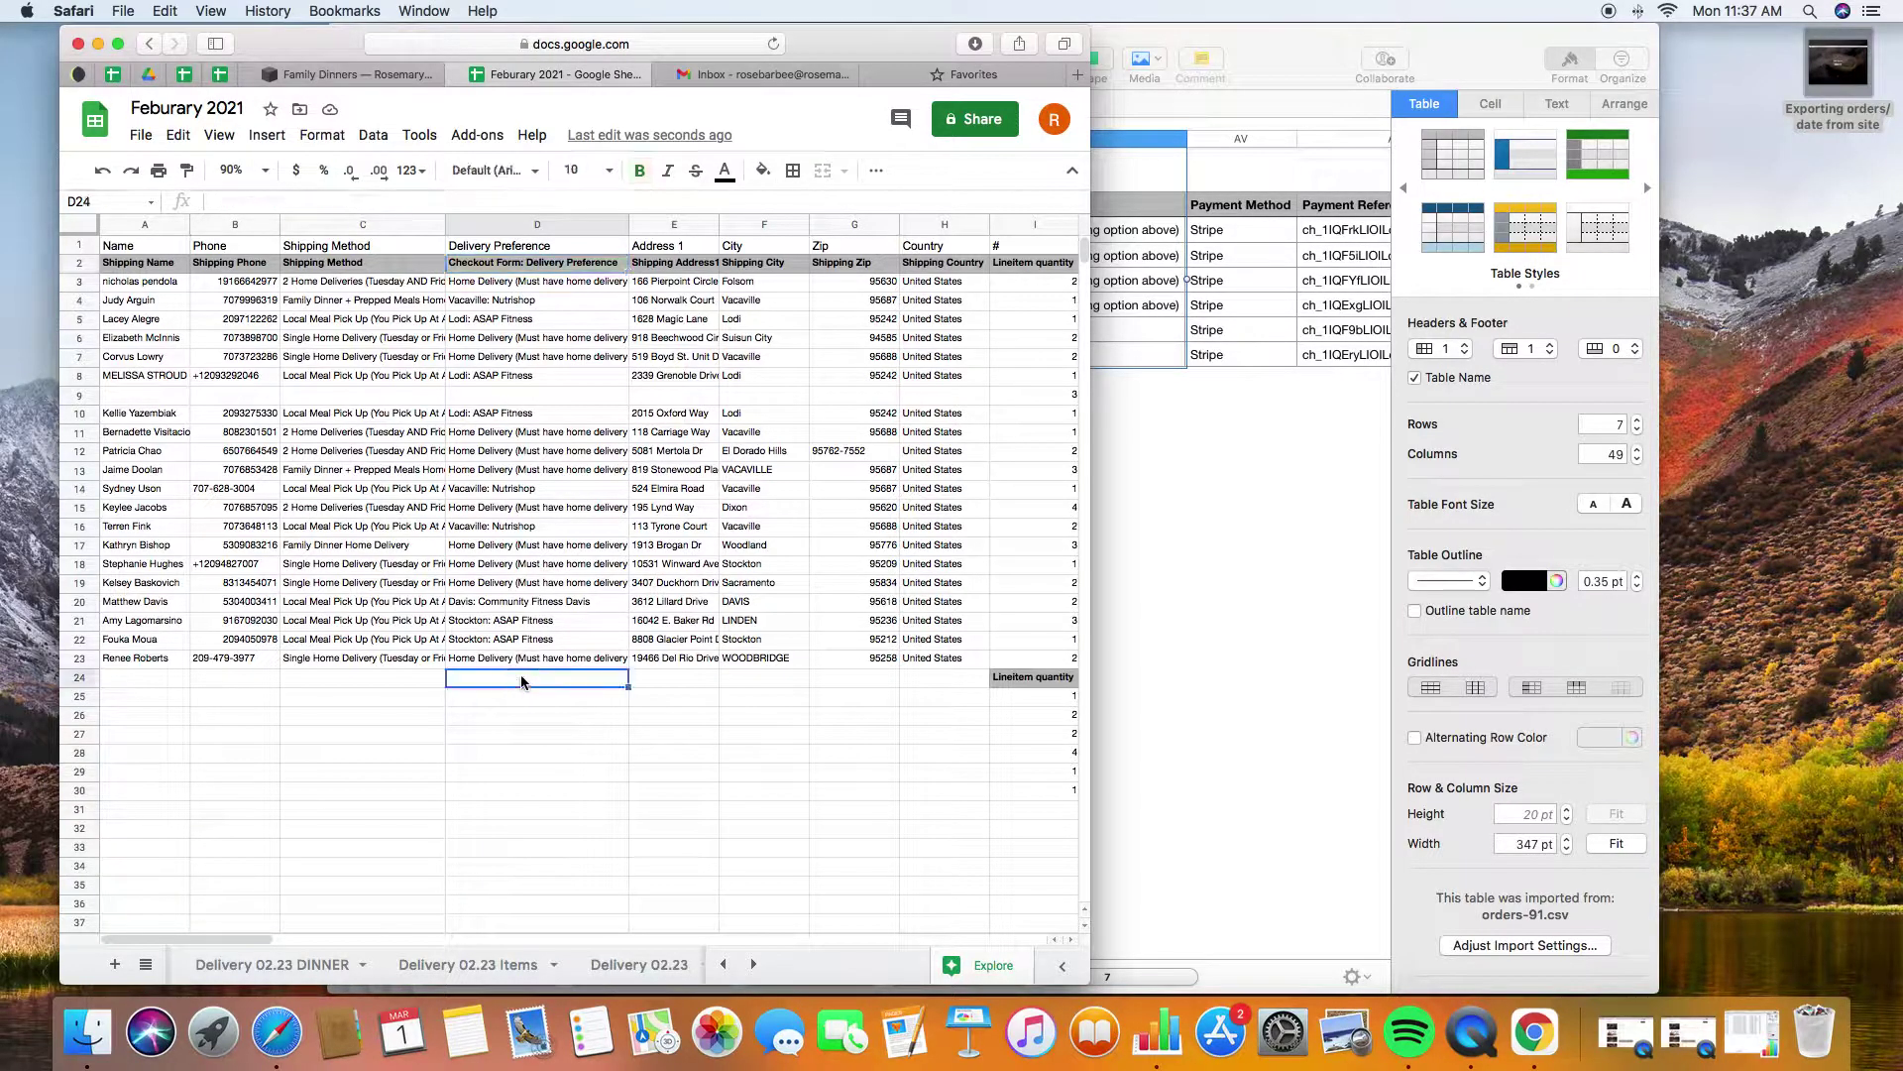
pyautogui.write('Checkout Form: Delivery Preference Home Delivery (Must have home delivery selected in shipping option above) Home Delivery (Must have home delivery selected in shipping option above) Home Delivery (Must have home delivery selected in shipping option above) Home Delivery (Must have home delivery selected in shipping option above) Dixon: Rosemarys Cafe Davis: Community Fitness Davis')
# - Find the Shipping Method column in orders-91 and paste it into C24:C30
pyautogui.click(1185, 611)
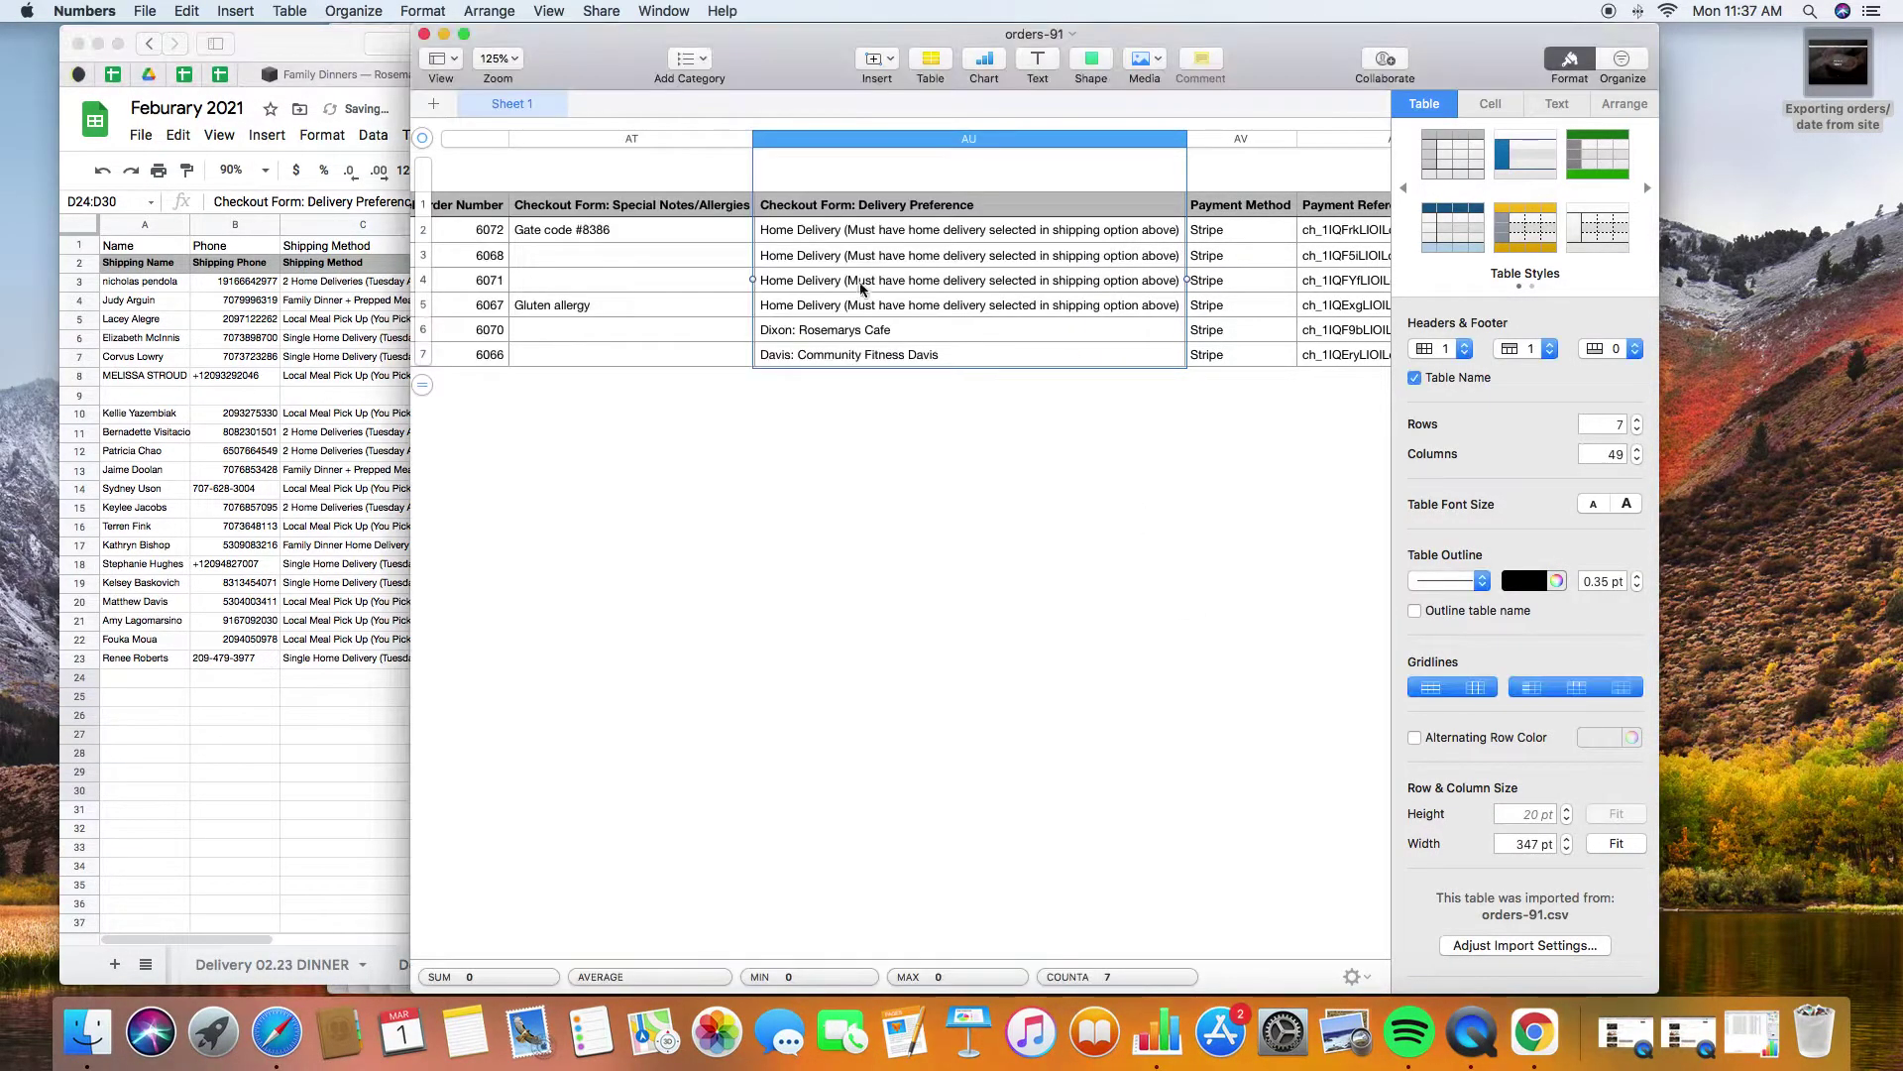
pyautogui.click(860, 305)
pyautogui.press('super+f')
pyautogui.write('shipping meth')
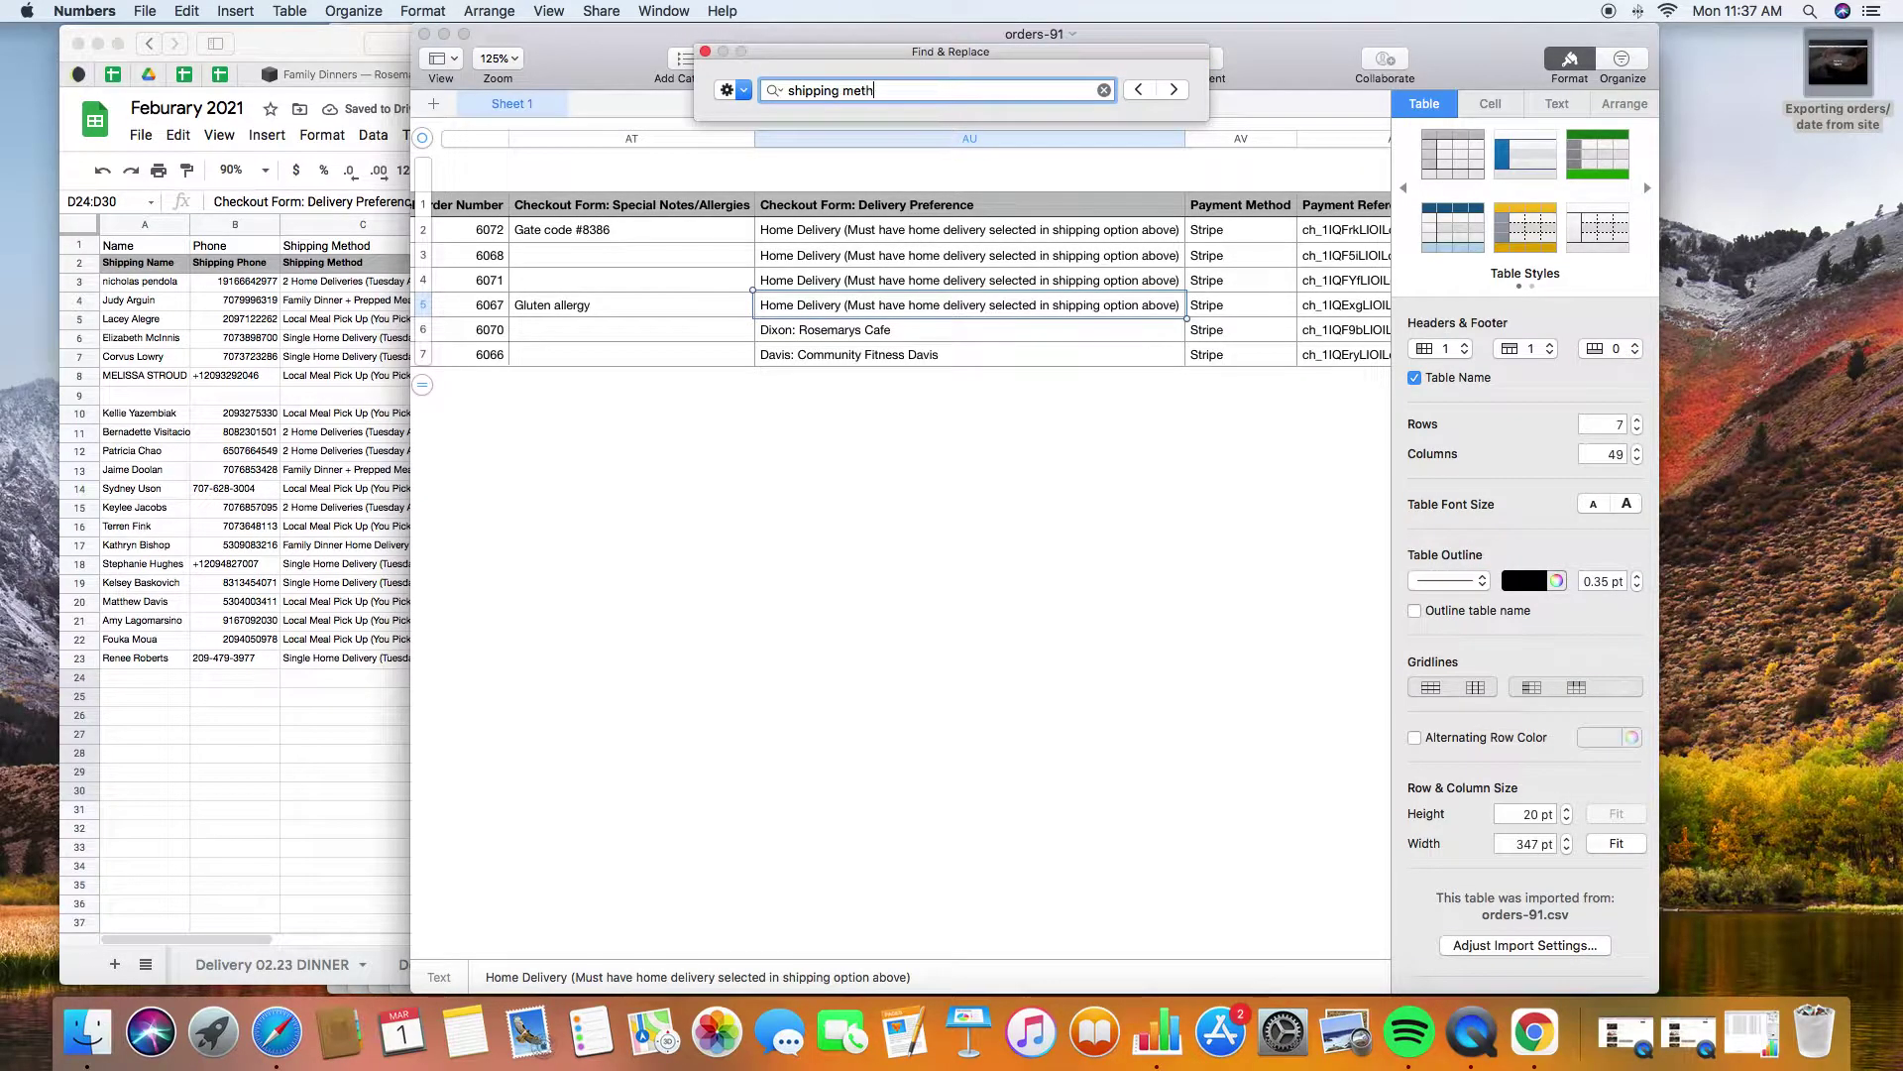
pyautogui.press('Return')
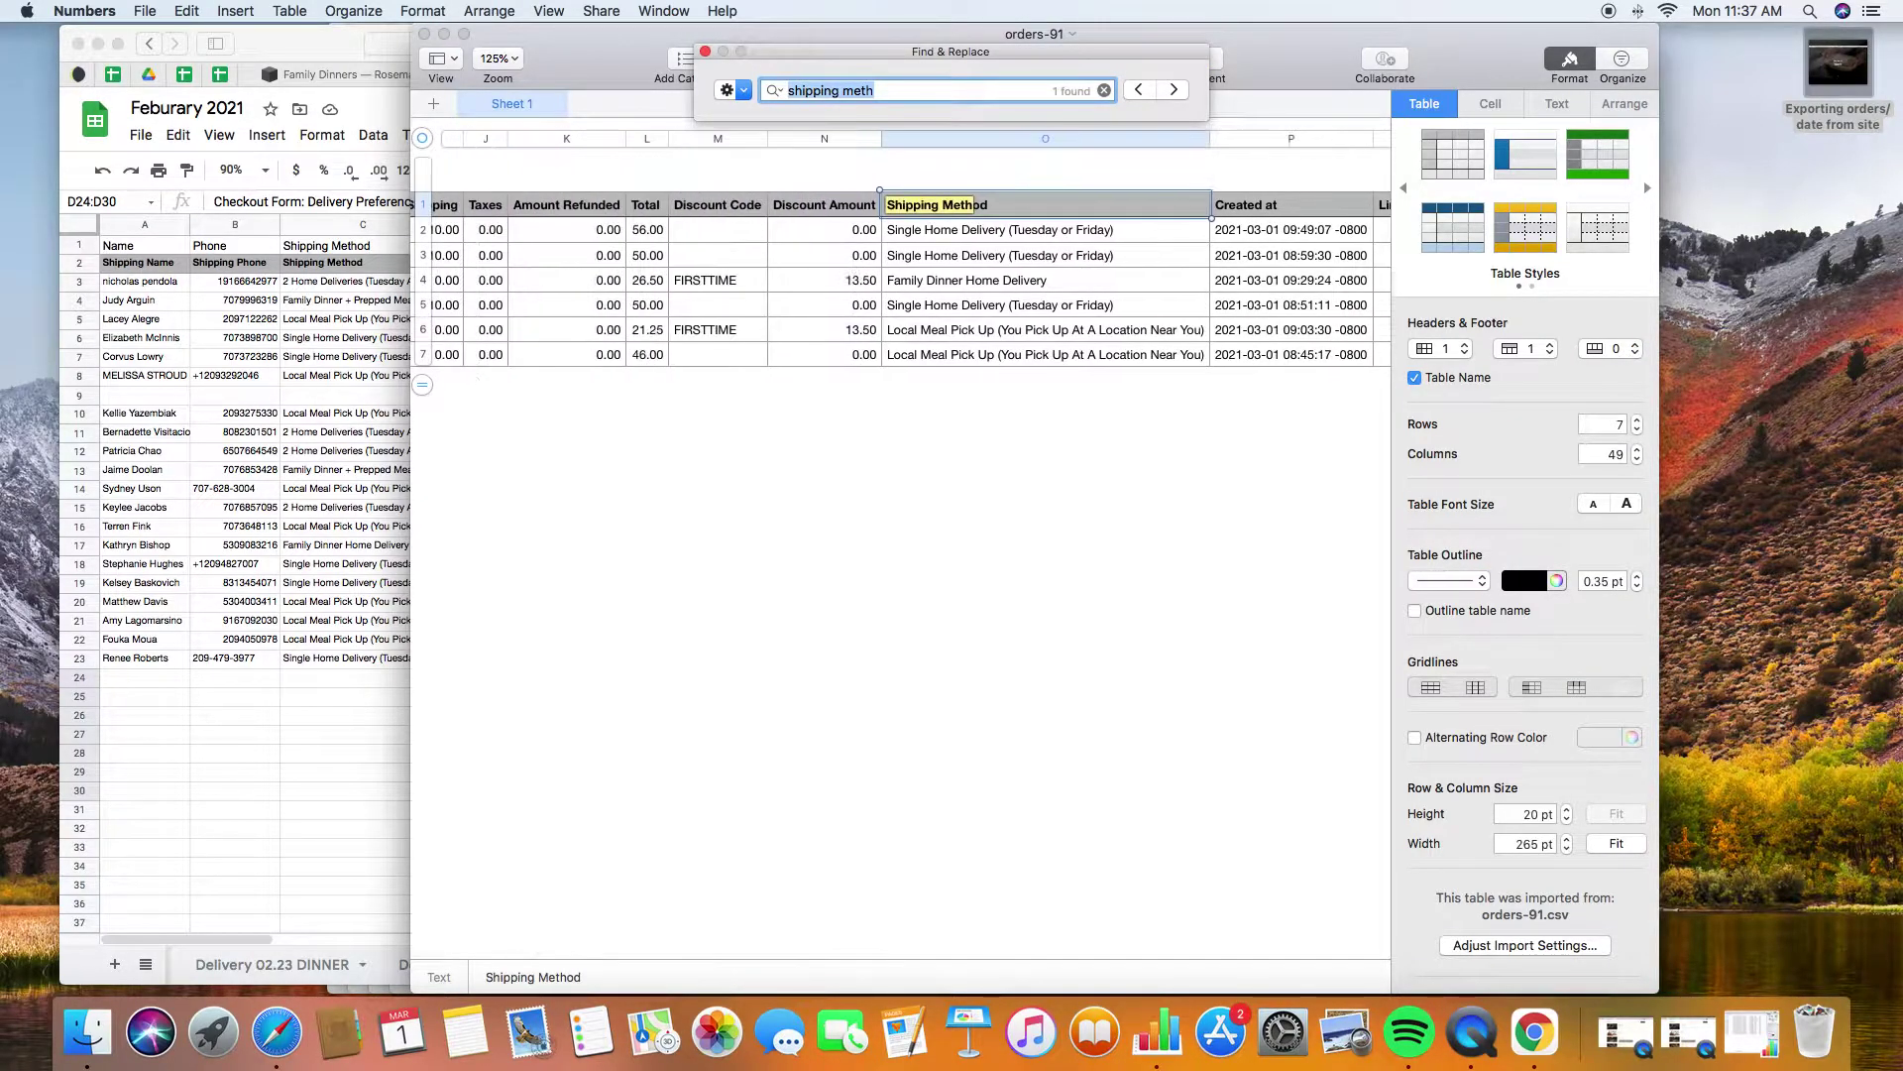
pyautogui.press('Escape')
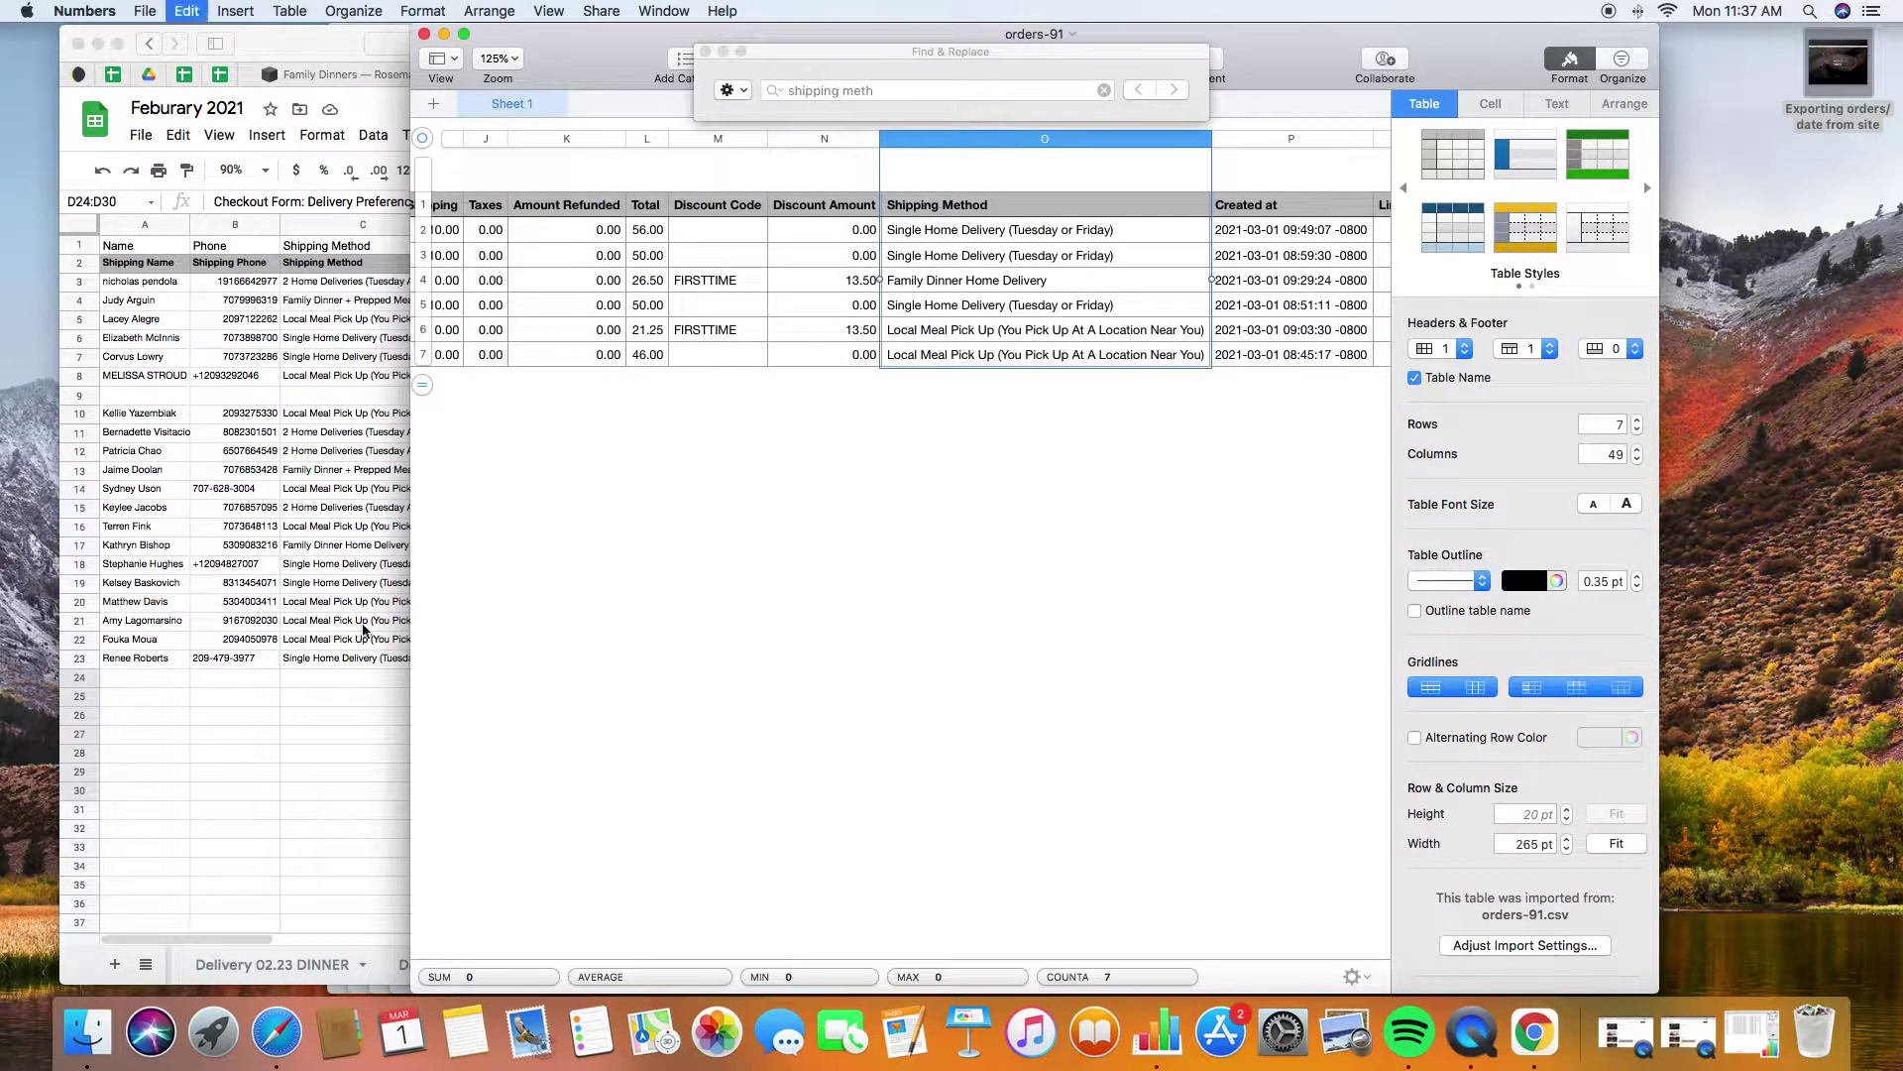
pyautogui.click(320, 684)
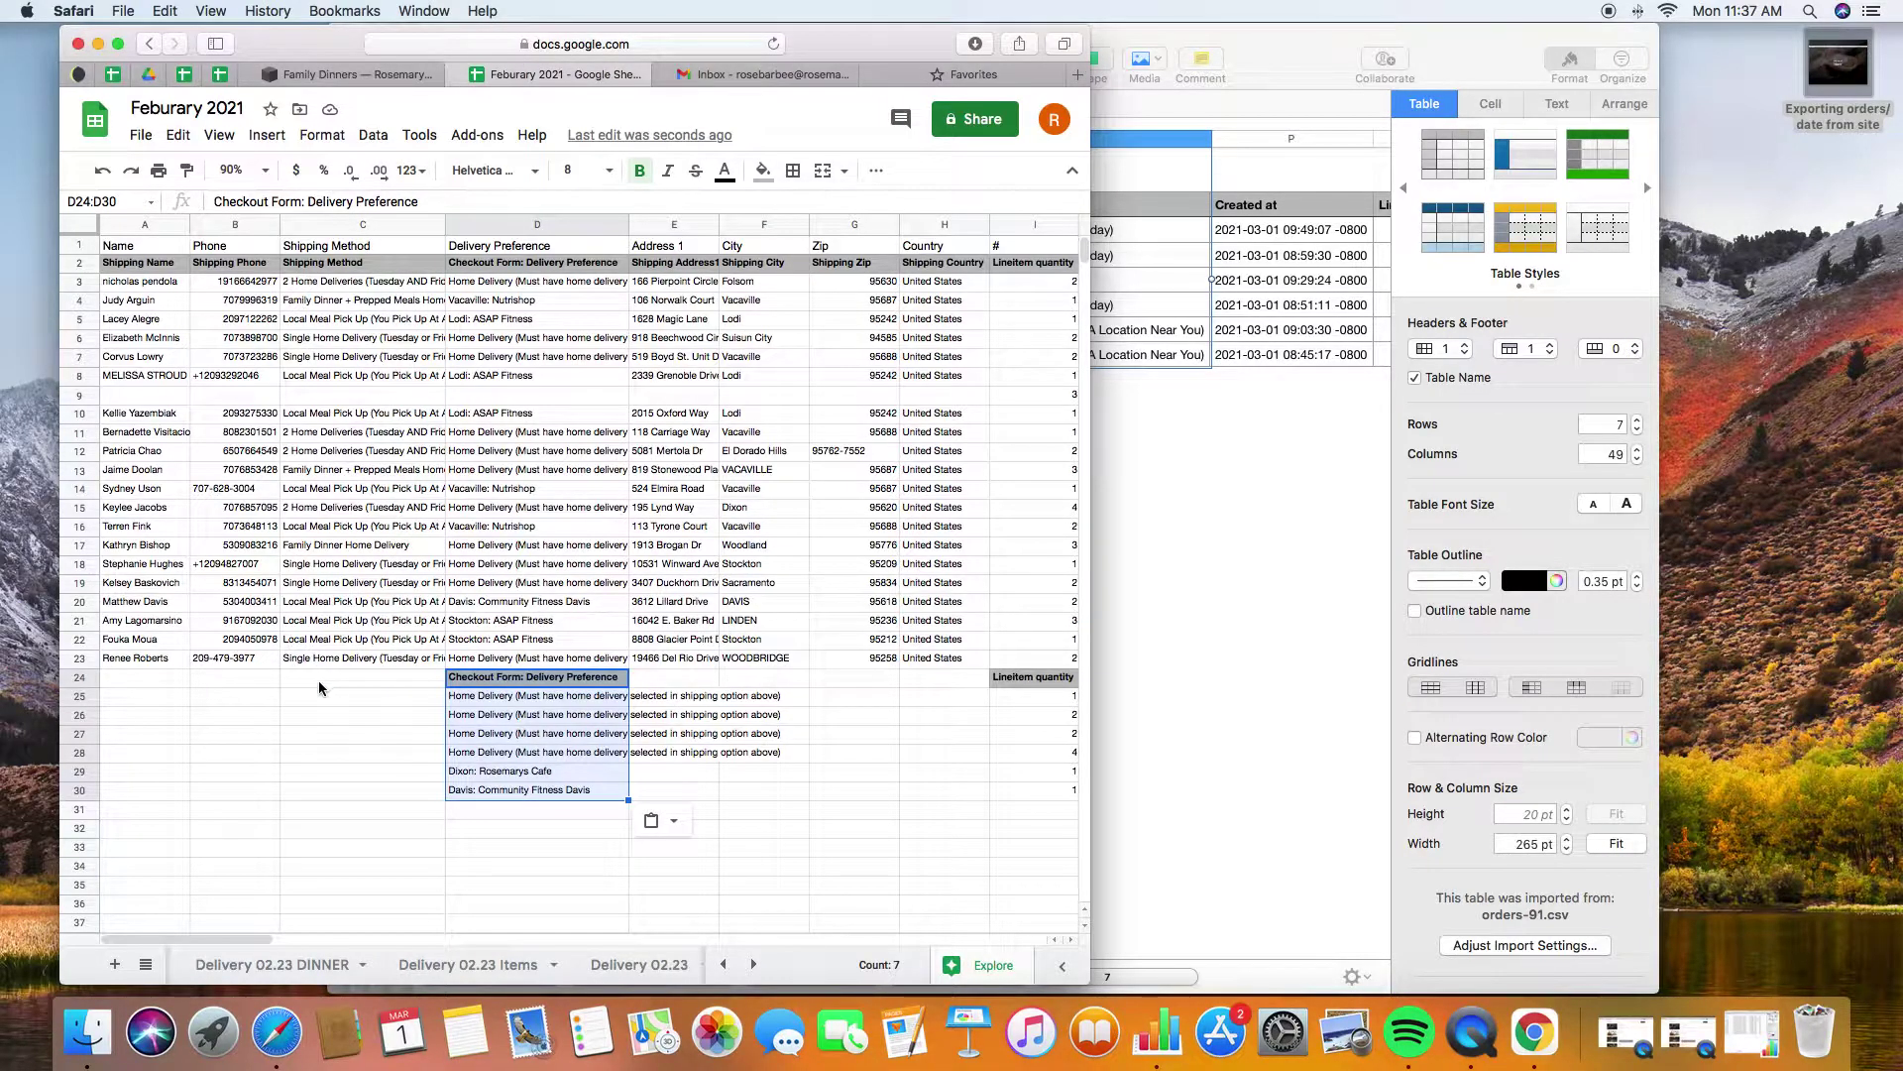
pyautogui.click(320, 684)
pyautogui.press('super+v')
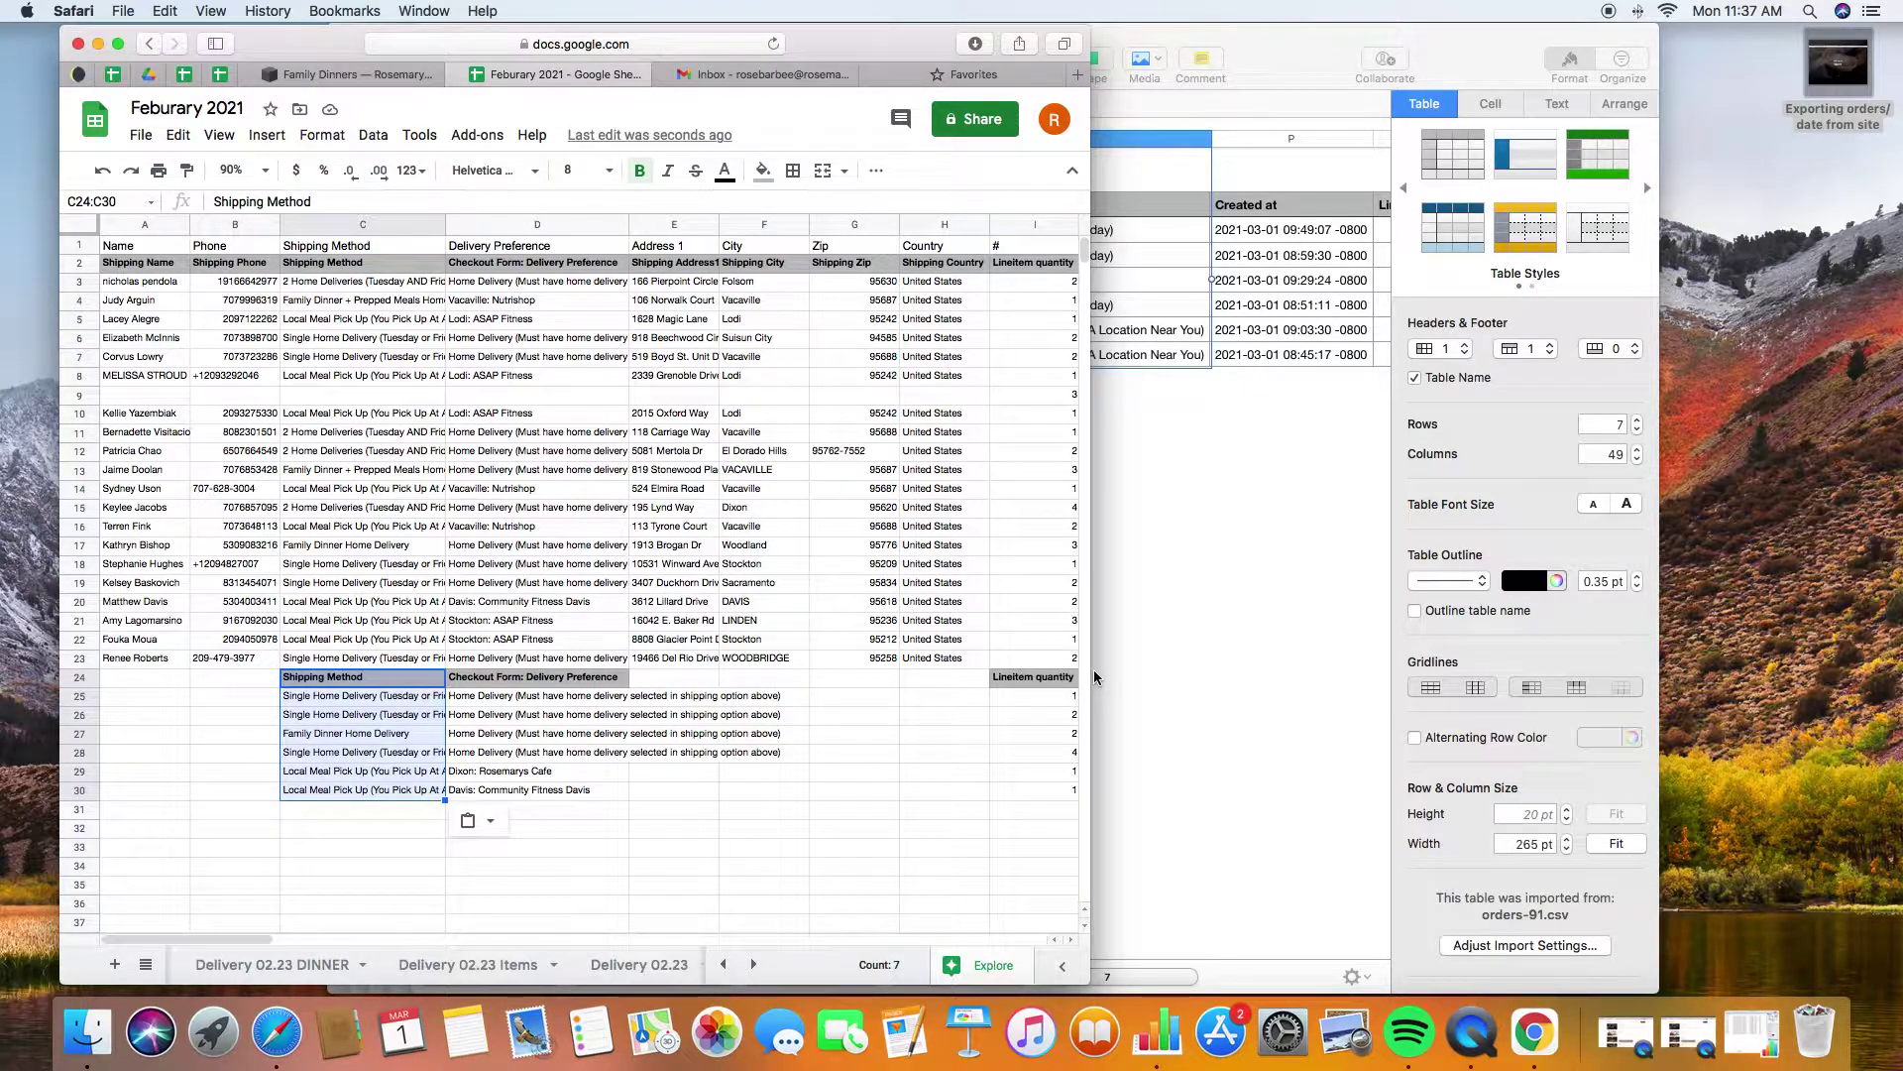
# - Find the Shipping Phone column and paste the phone numbers into B24:B30
pyautogui.click(1250, 558)
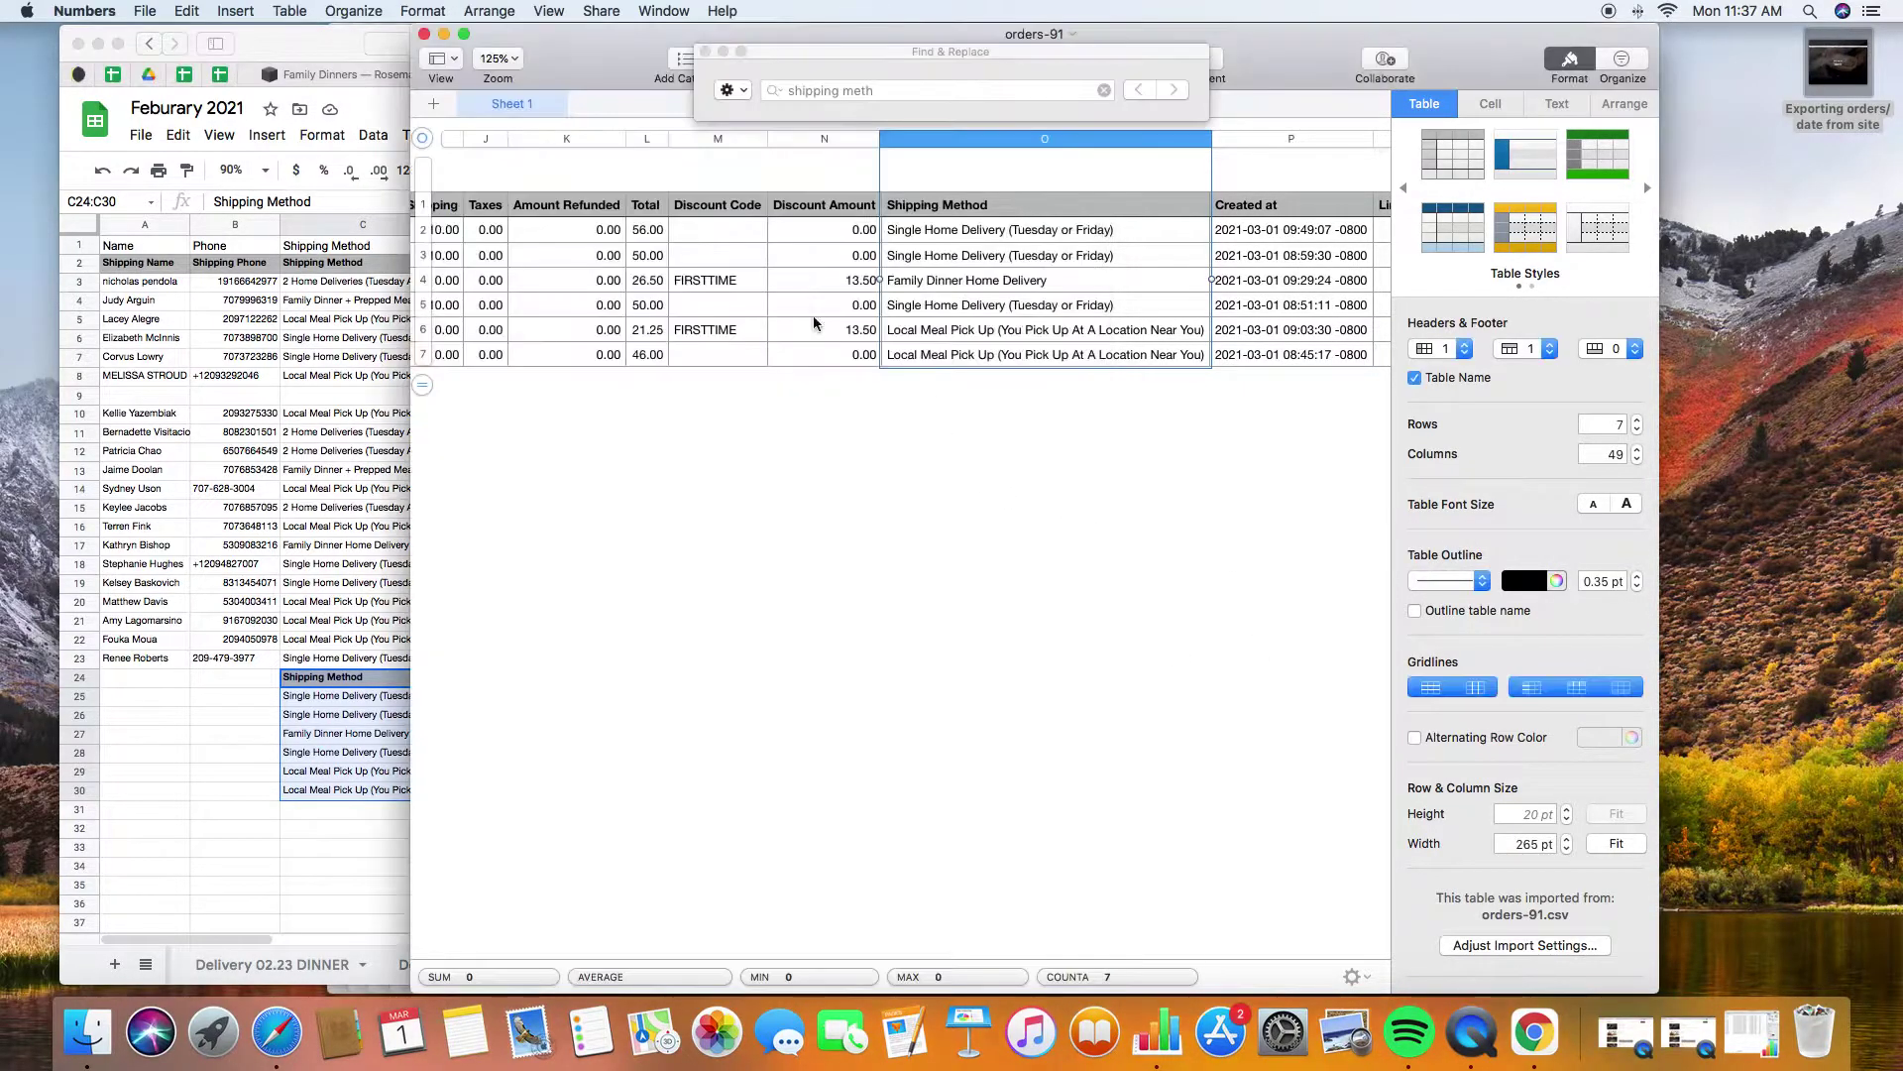
pyautogui.click(751, 287)
pyautogui.press('super+f')
pyautogui.write('ship')
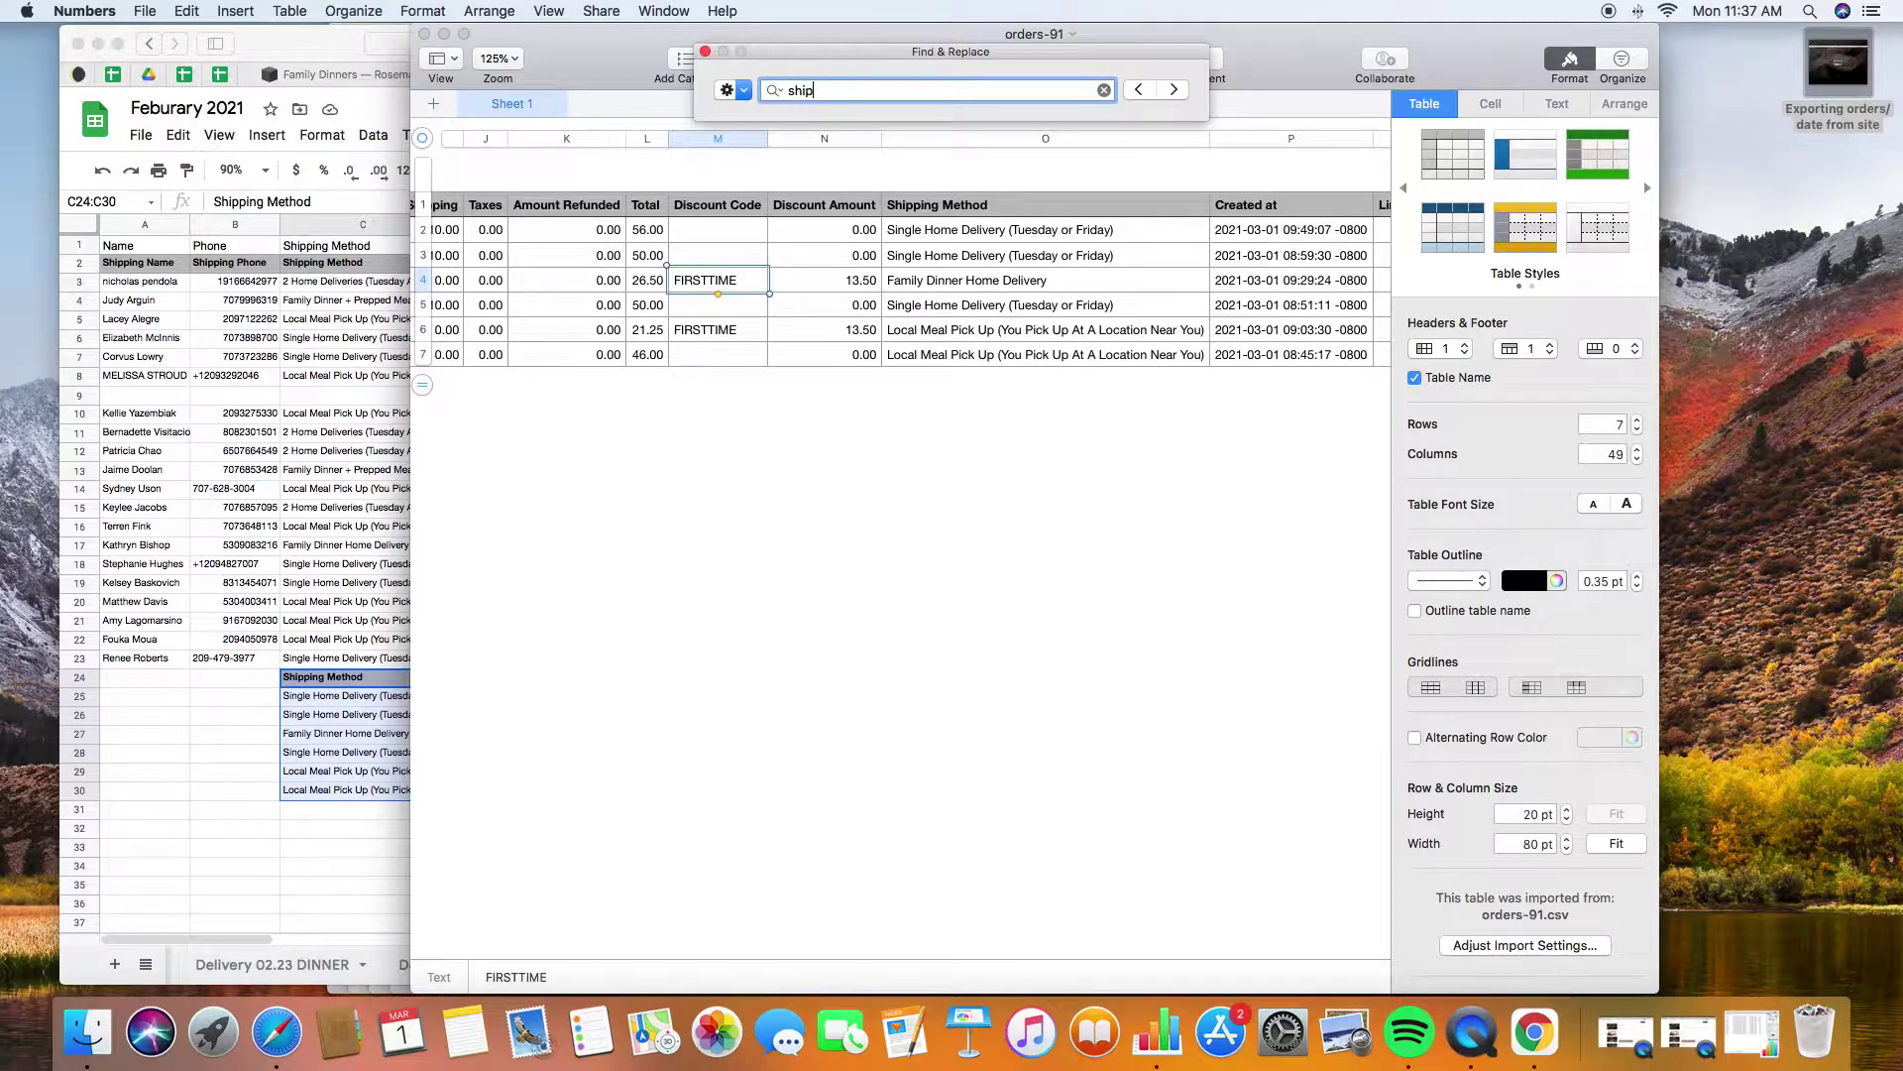
pyautogui.write('ping p')
pyautogui.press('Return')
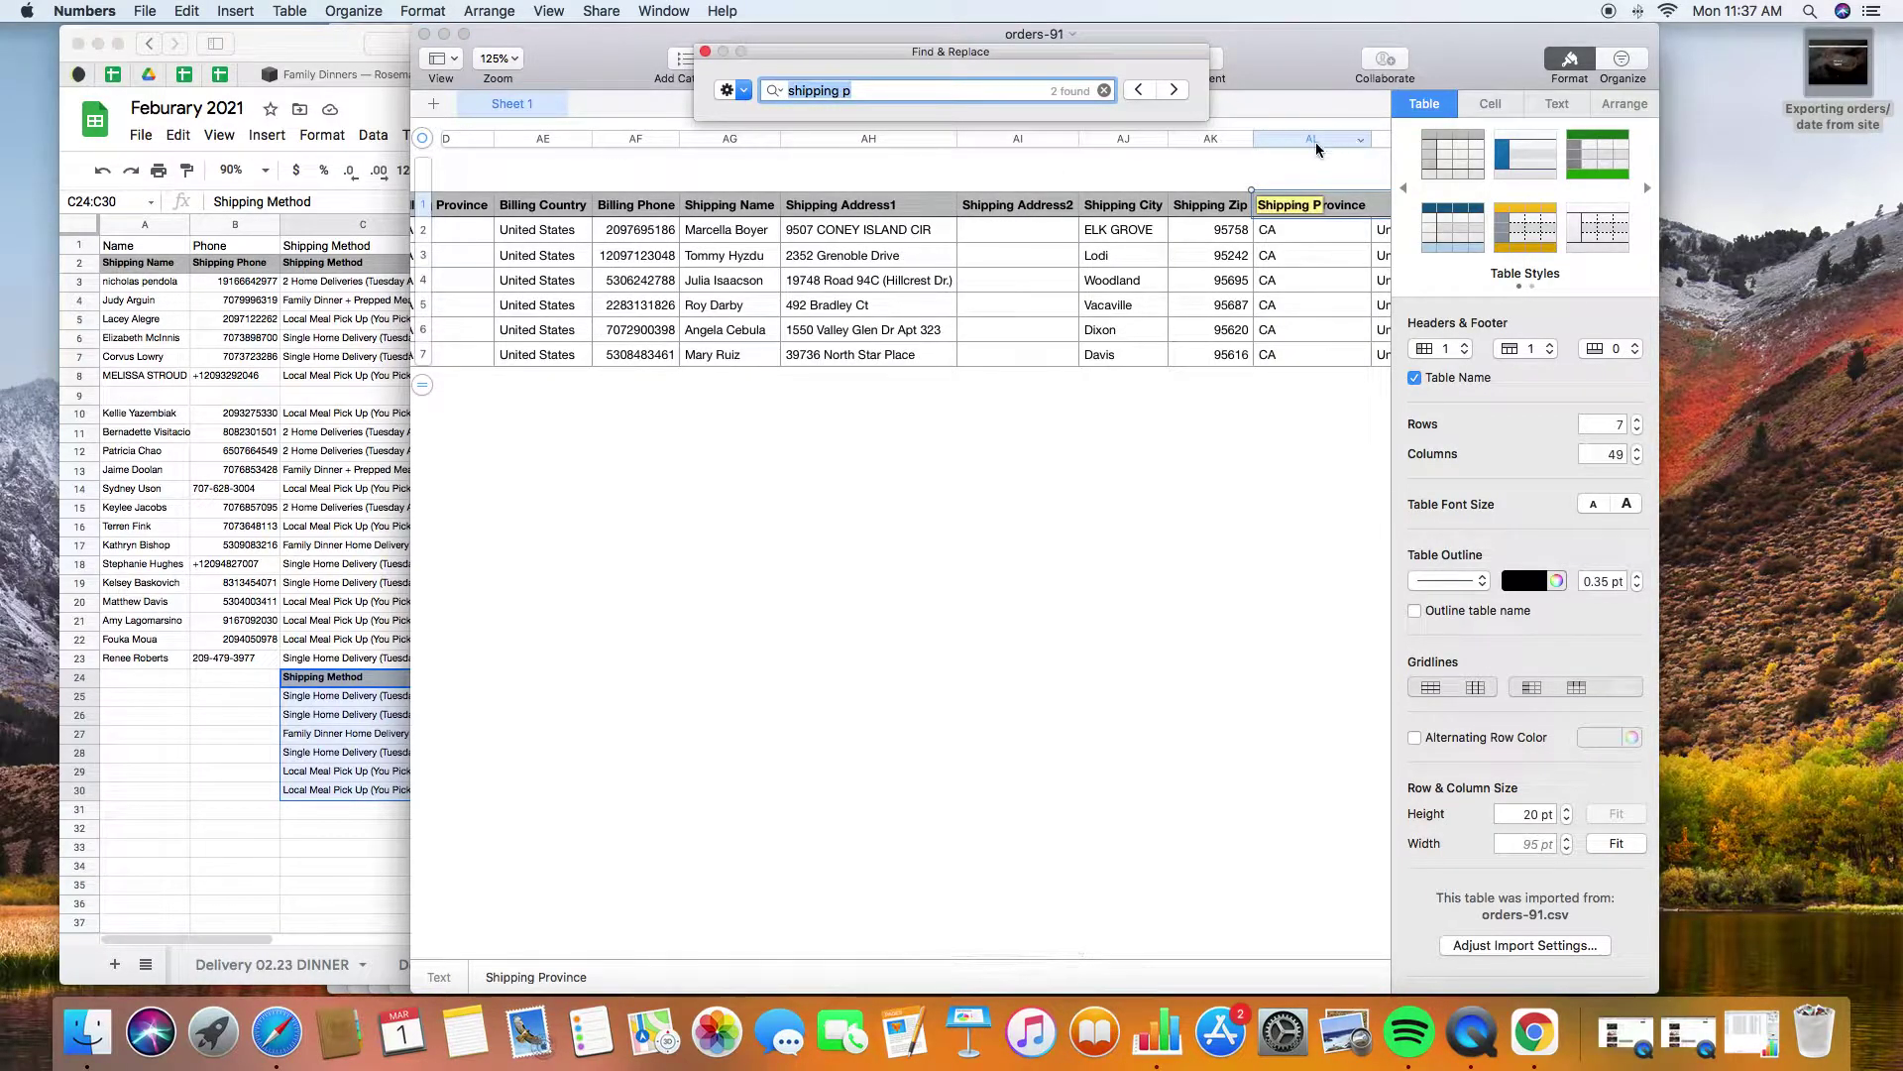
pyautogui.press('Return')
pyautogui.click(1318, 139)
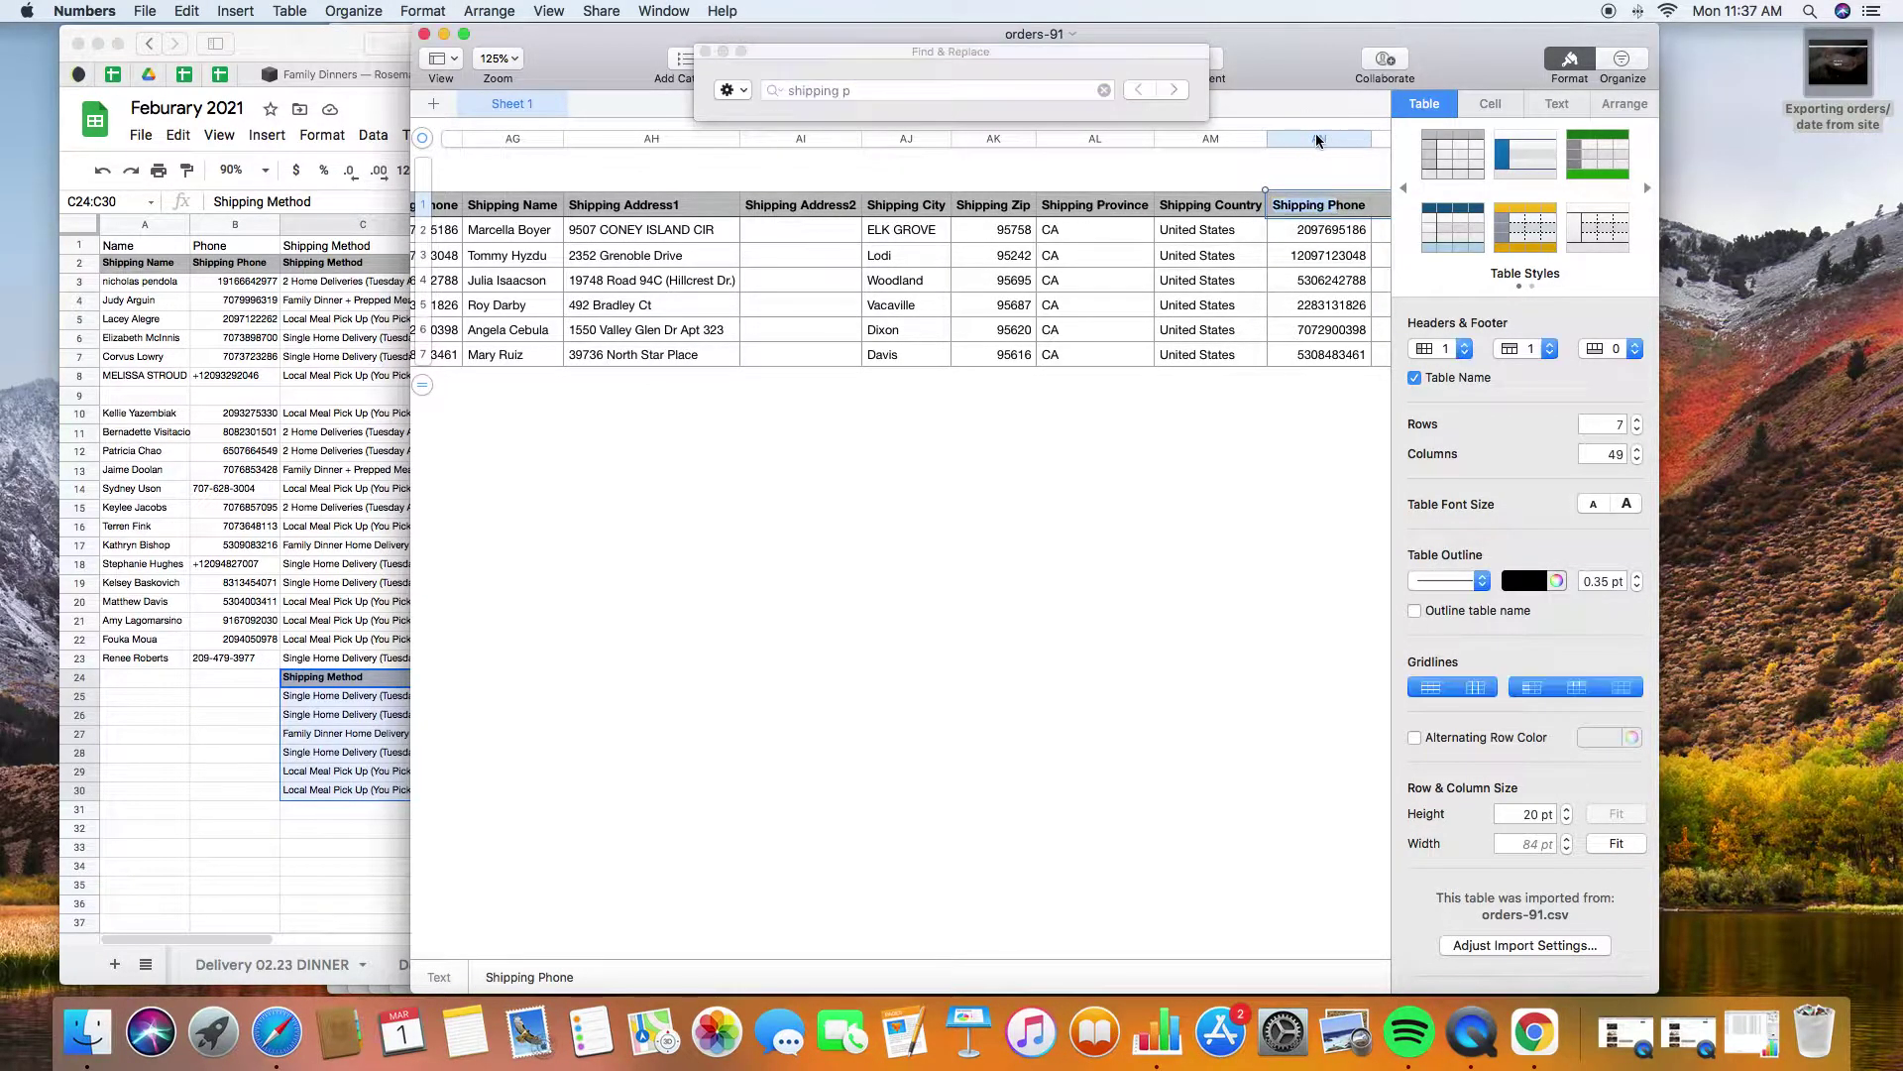
pyautogui.click(169, 637)
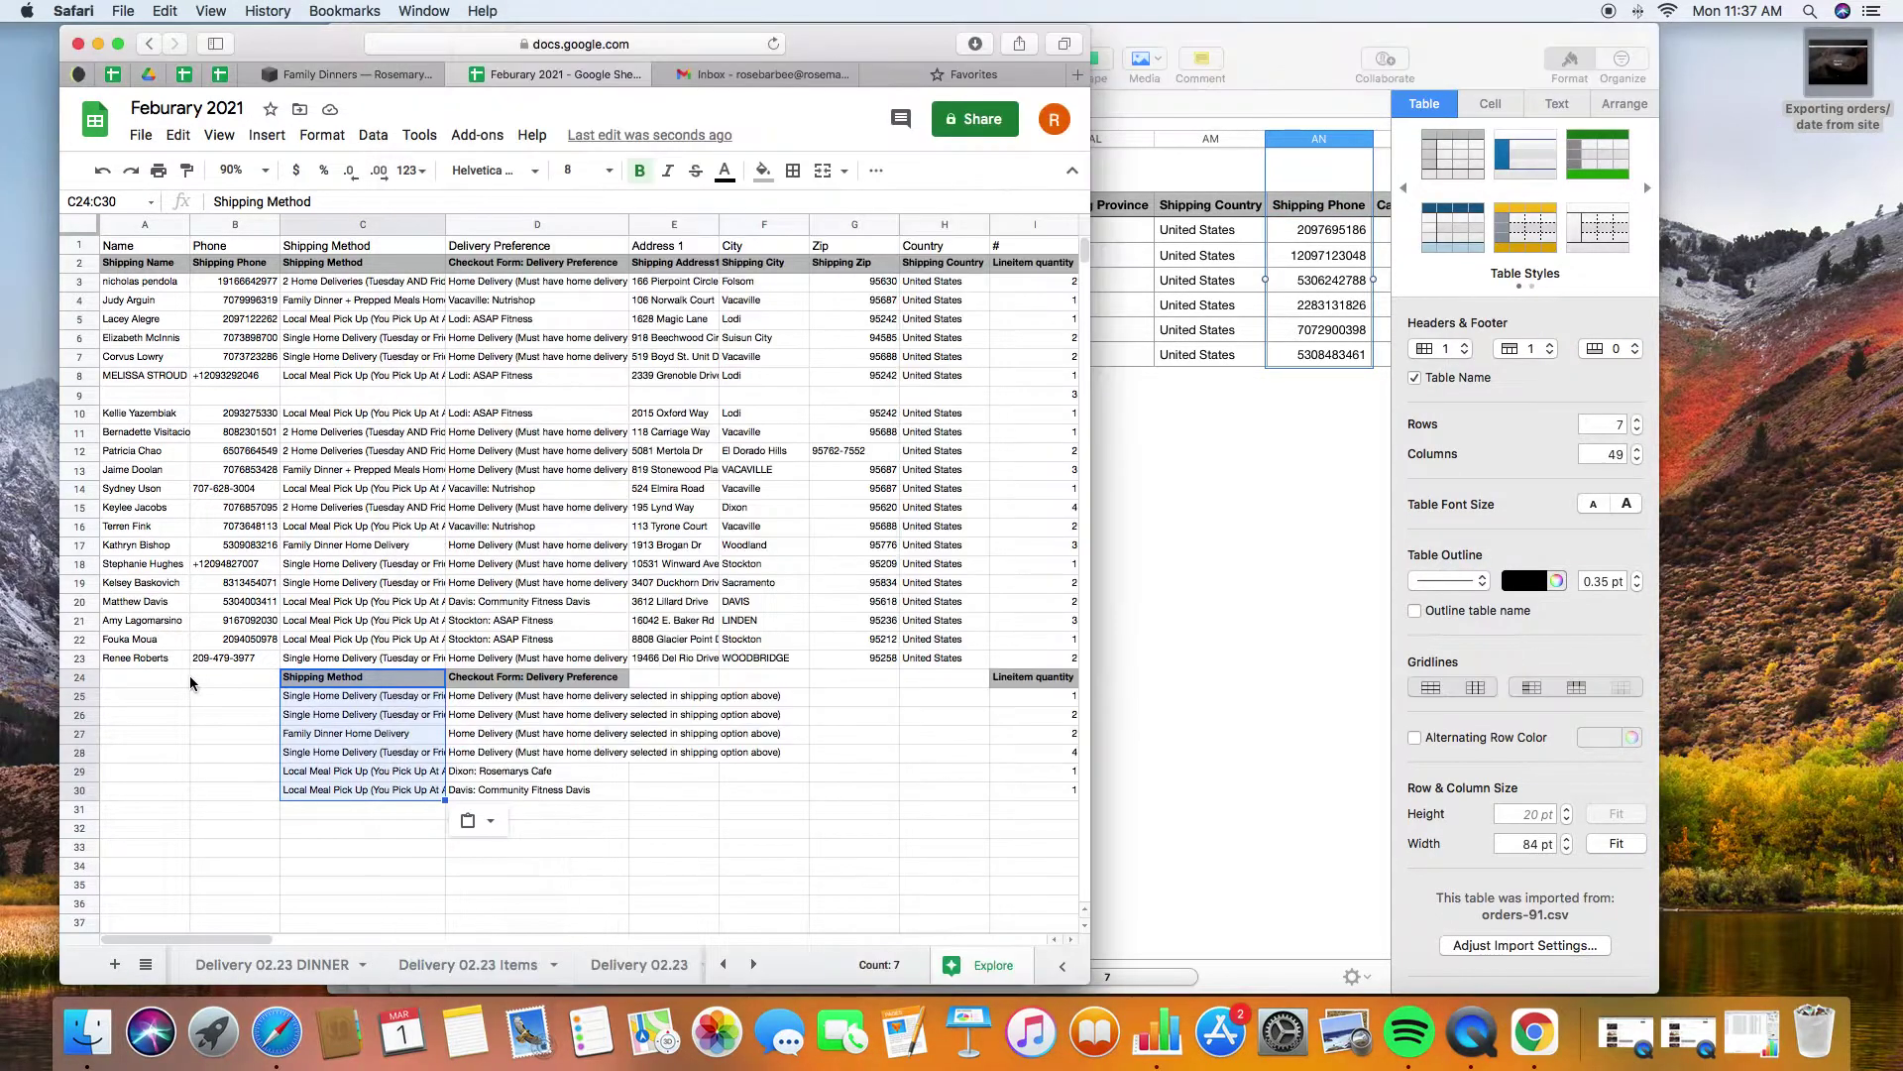
pyautogui.click(242, 674)
pyautogui.press('cmd+v')
# - Paste the customer names into A24:A30
pyautogui.click(1193, 607)
pyautogui.hscroll(-3, 652, 169)
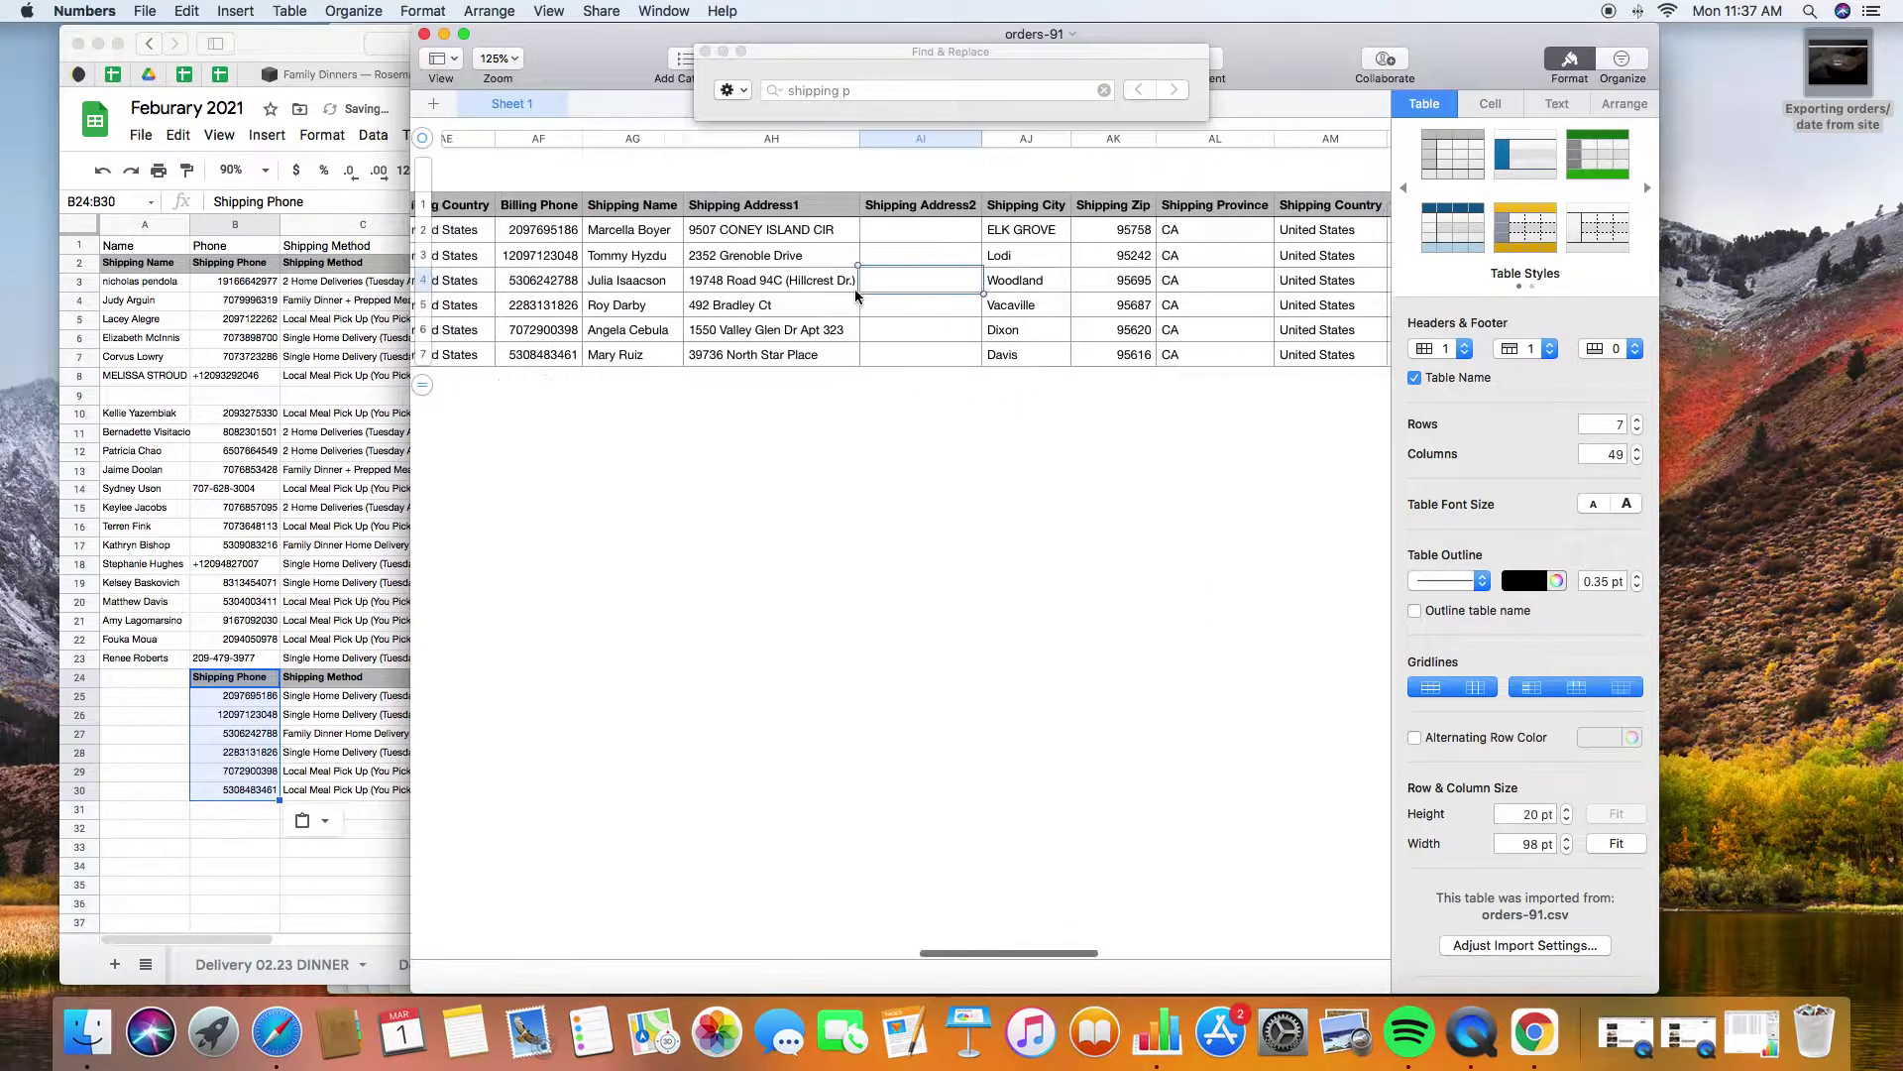
pyautogui.click(115, 712)
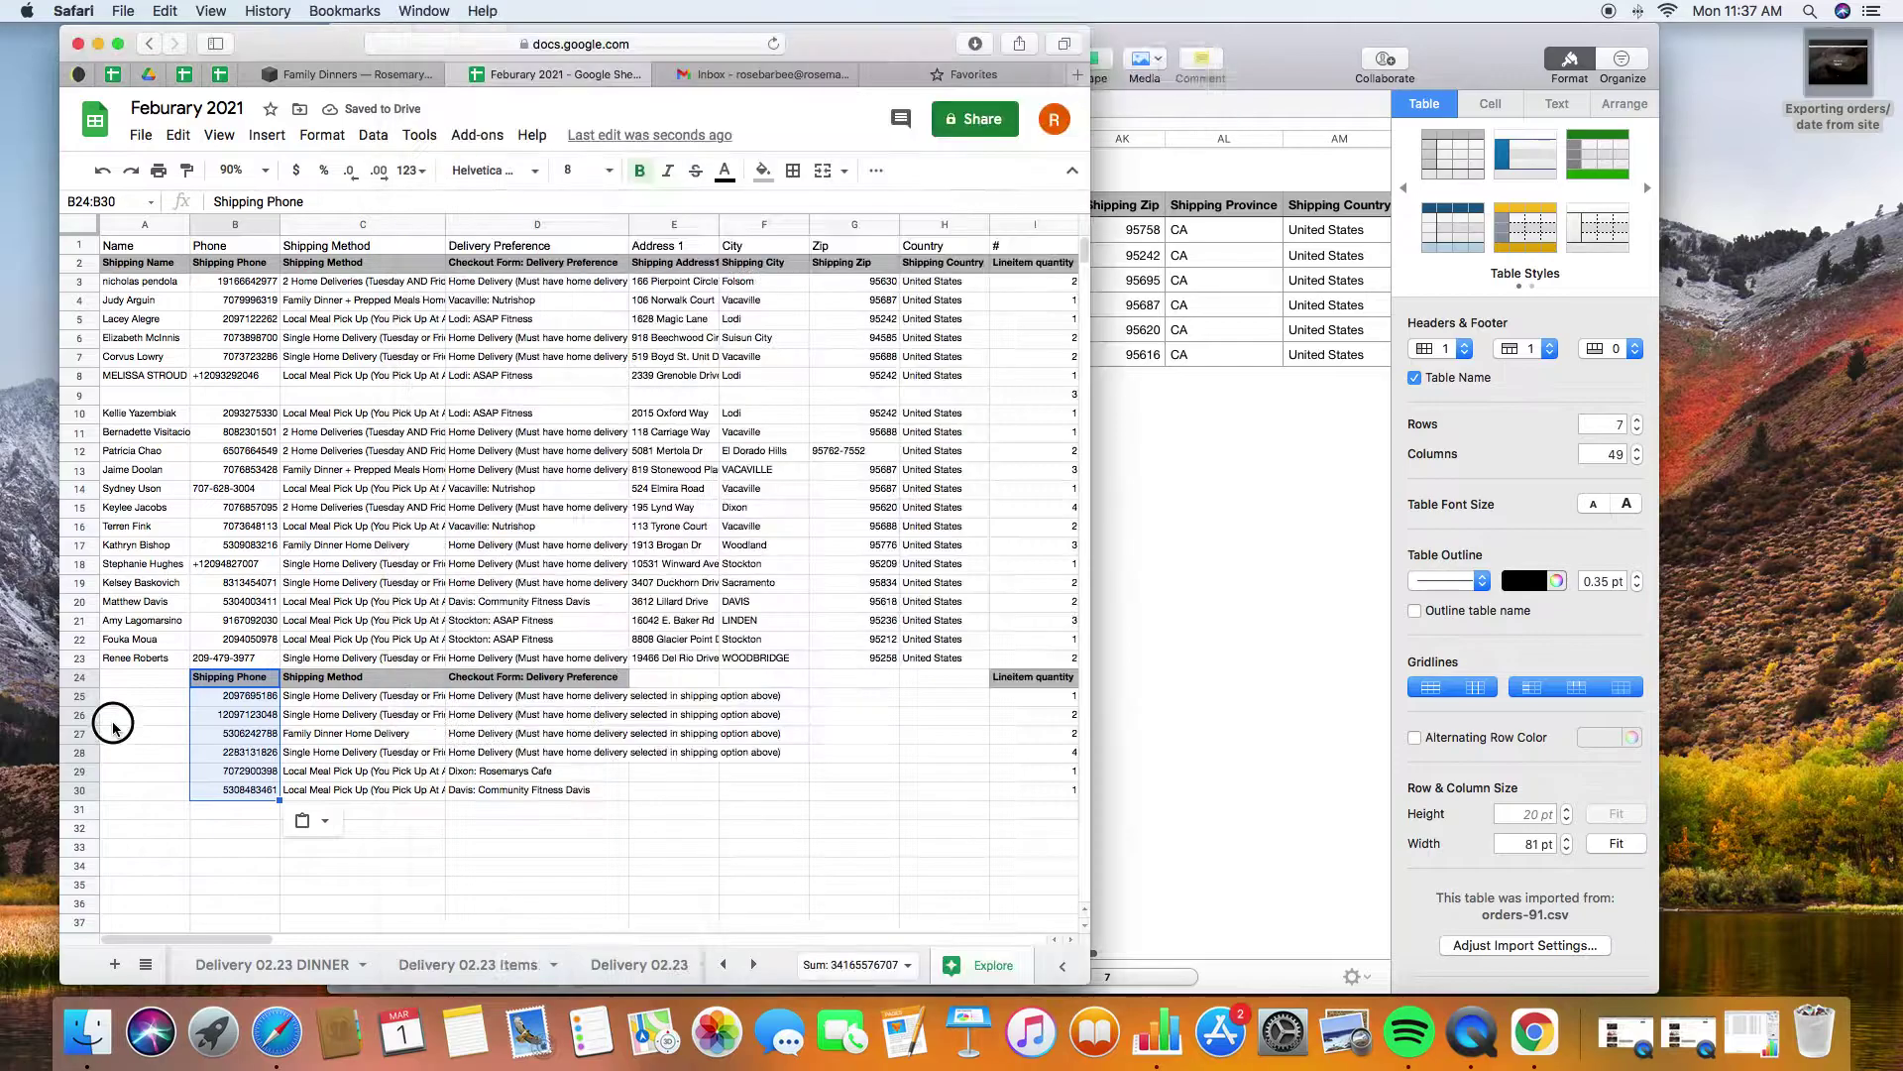
pyautogui.click(166, 679)
# - Copy the Shipping Address1 column and paste the street addresses into E24:E30
pyautogui.click(1182, 426)
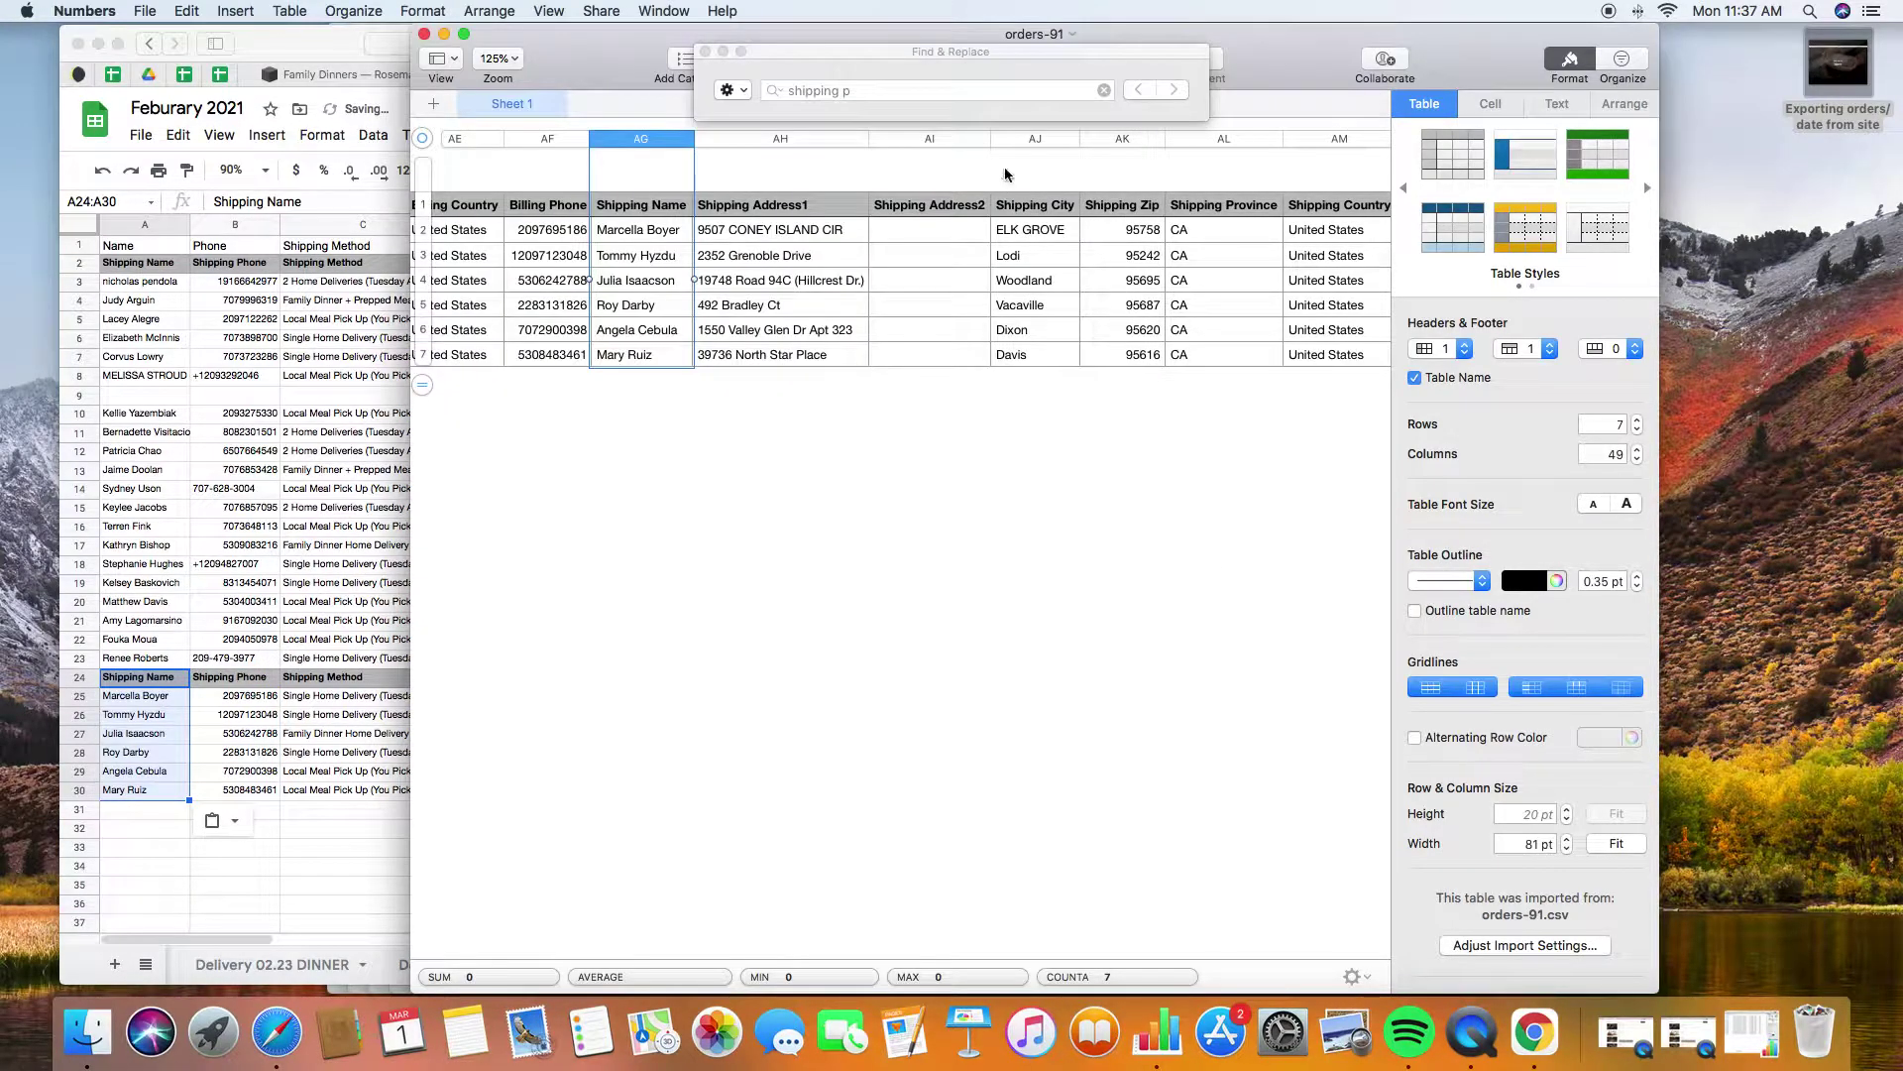
pyautogui.hscroll(-2, 1011, 149)
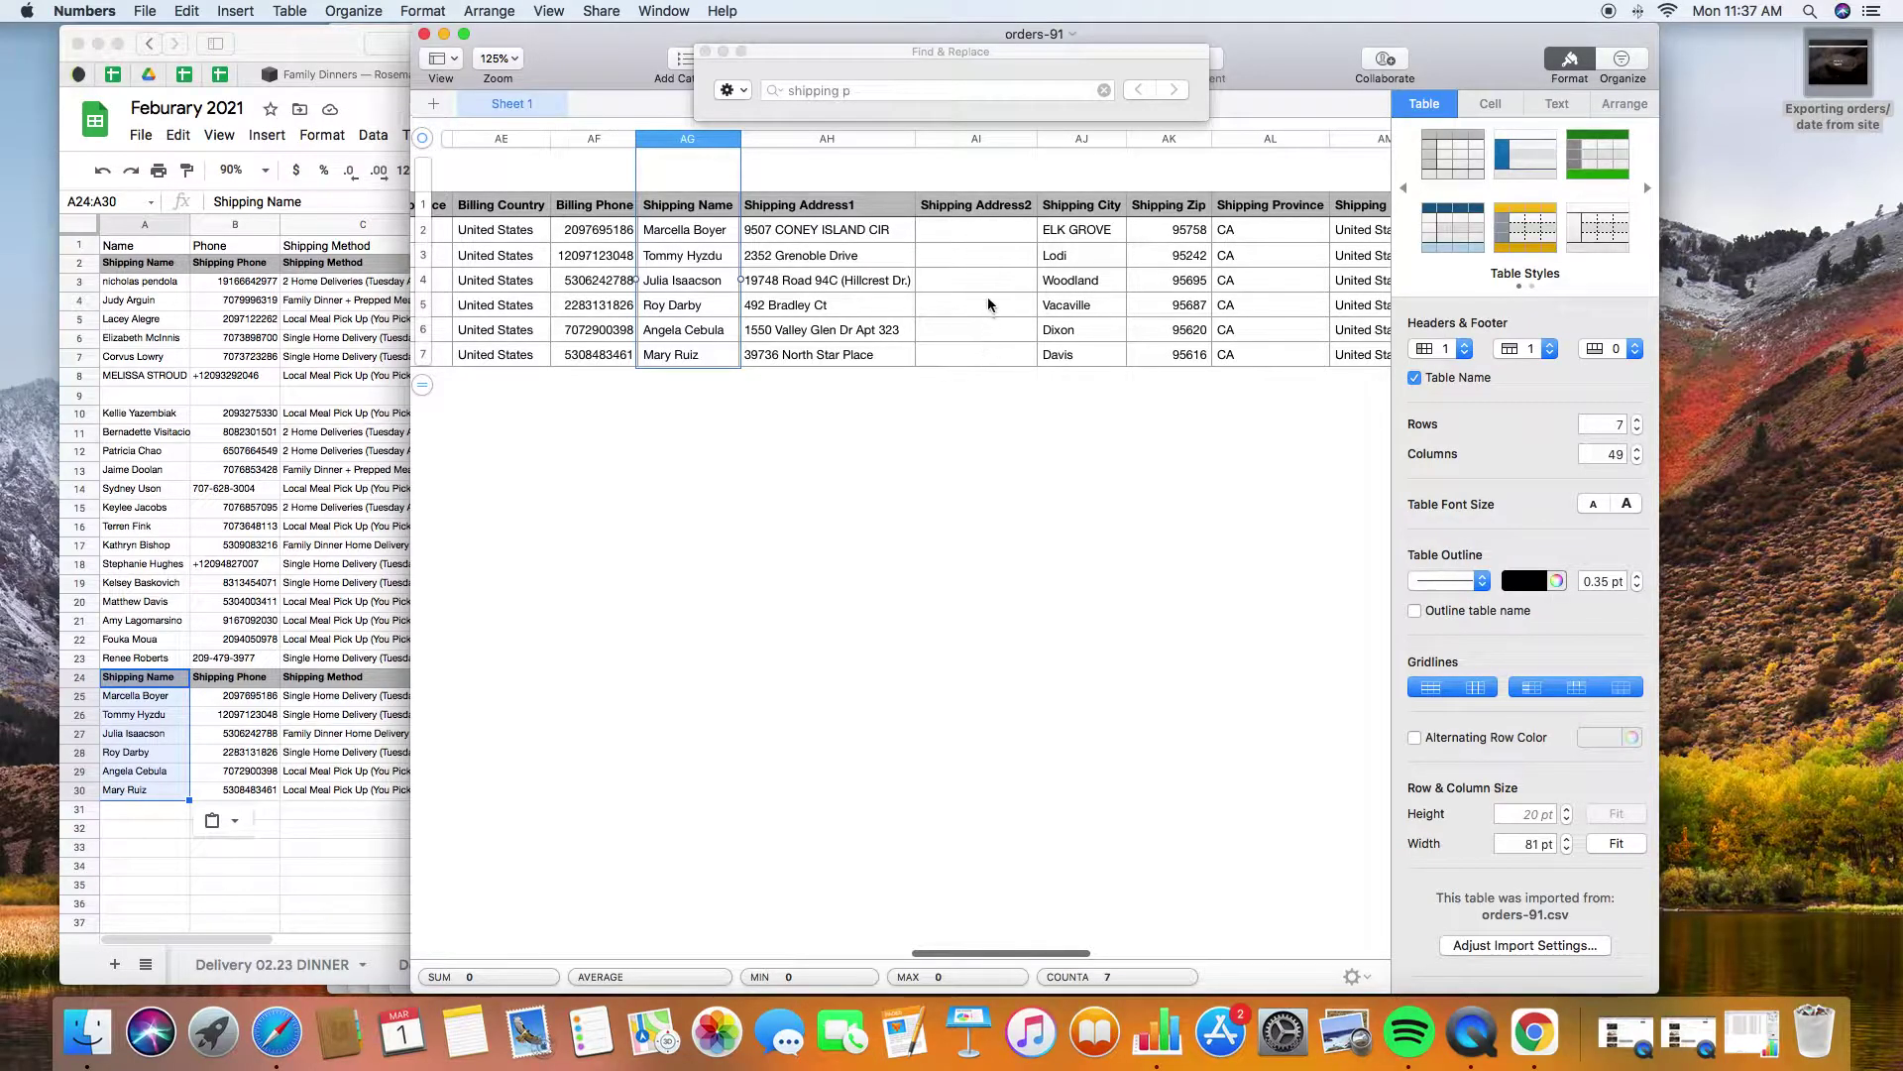
pyautogui.click(991, 358)
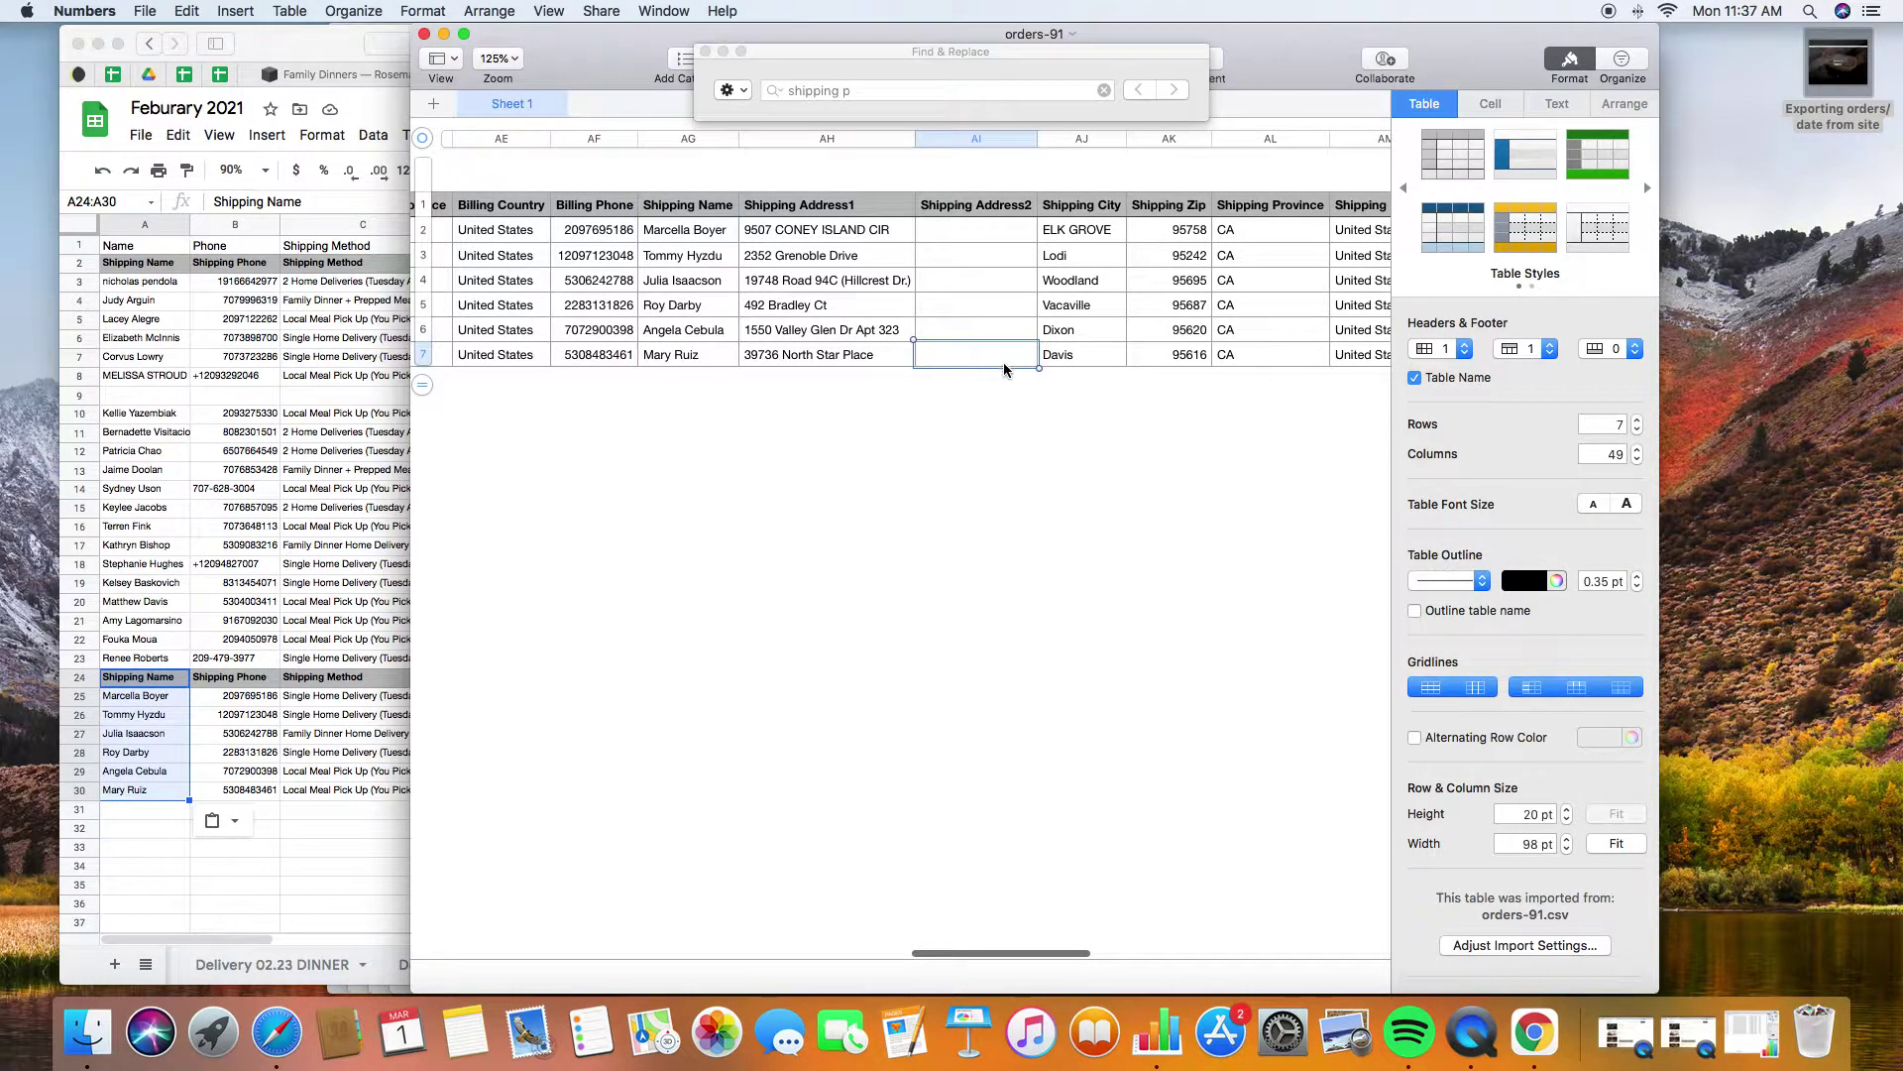
pyautogui.click(834, 140)
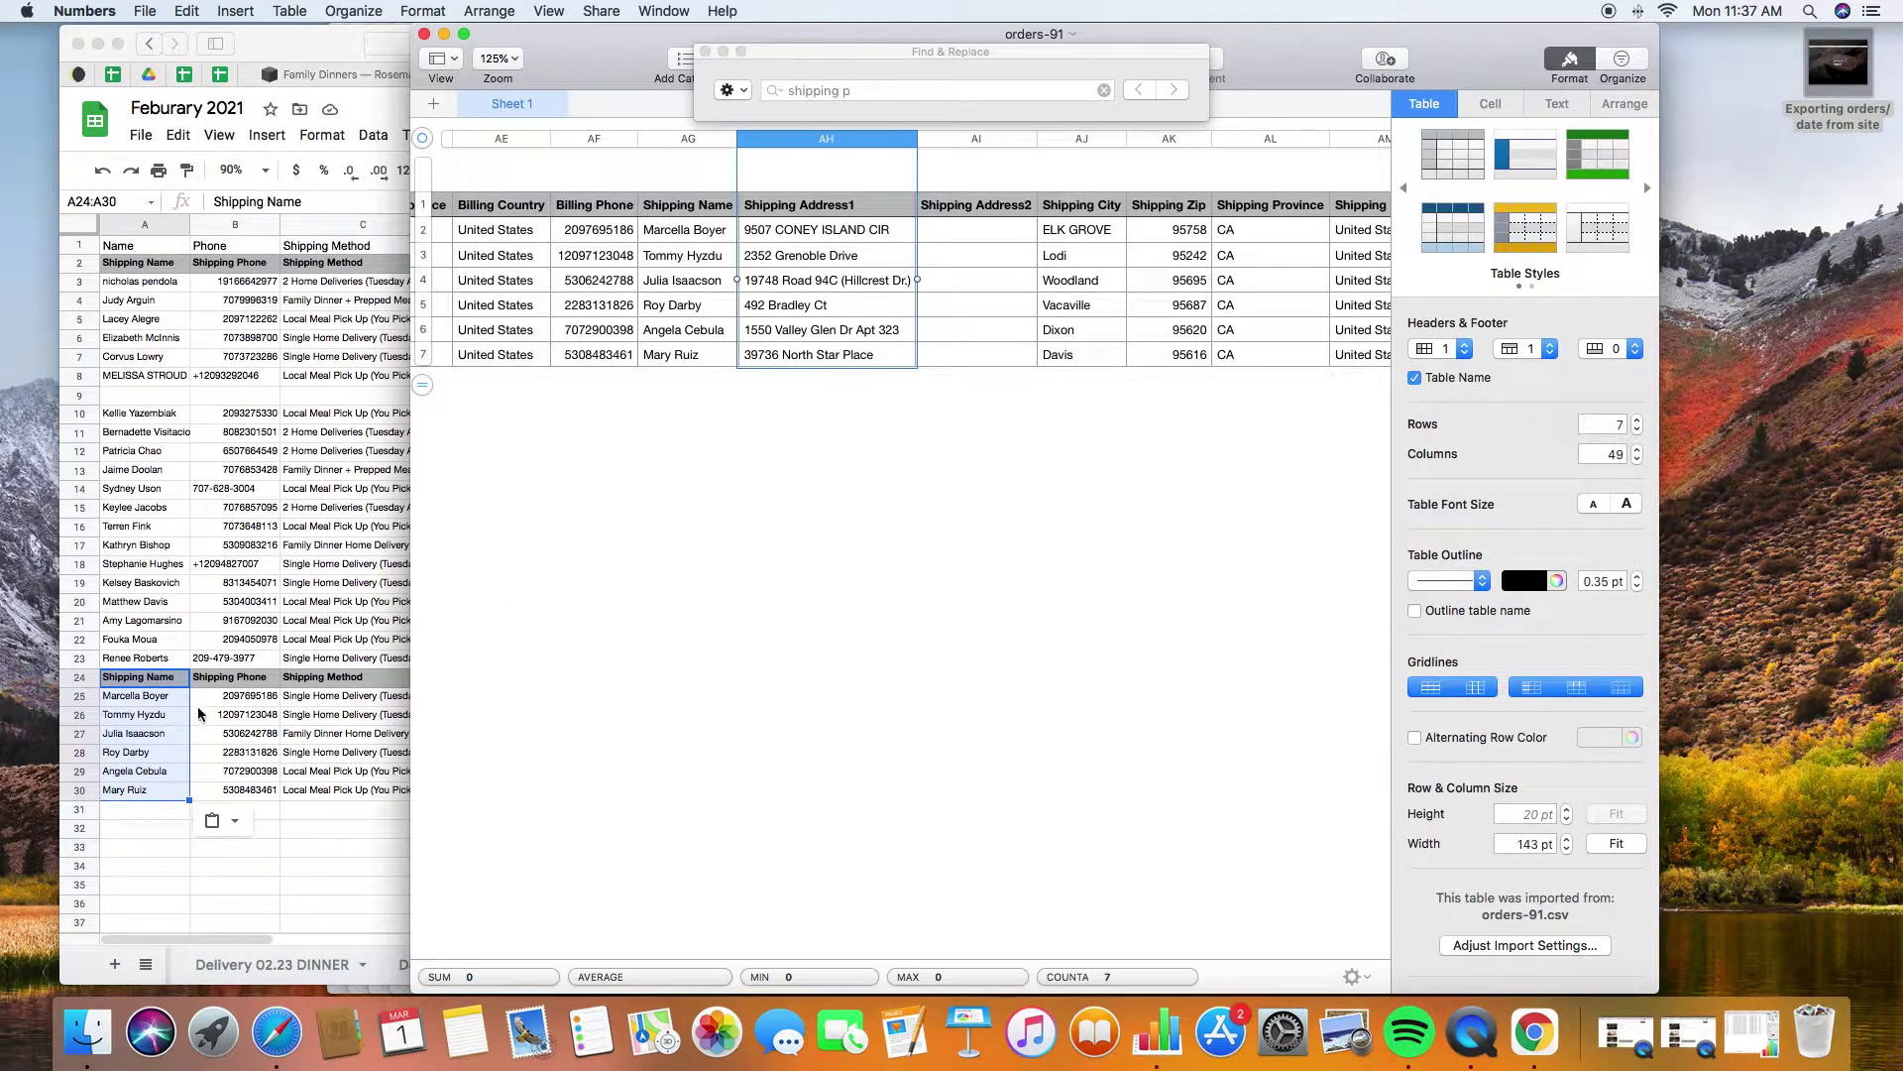
pyautogui.click(234, 480)
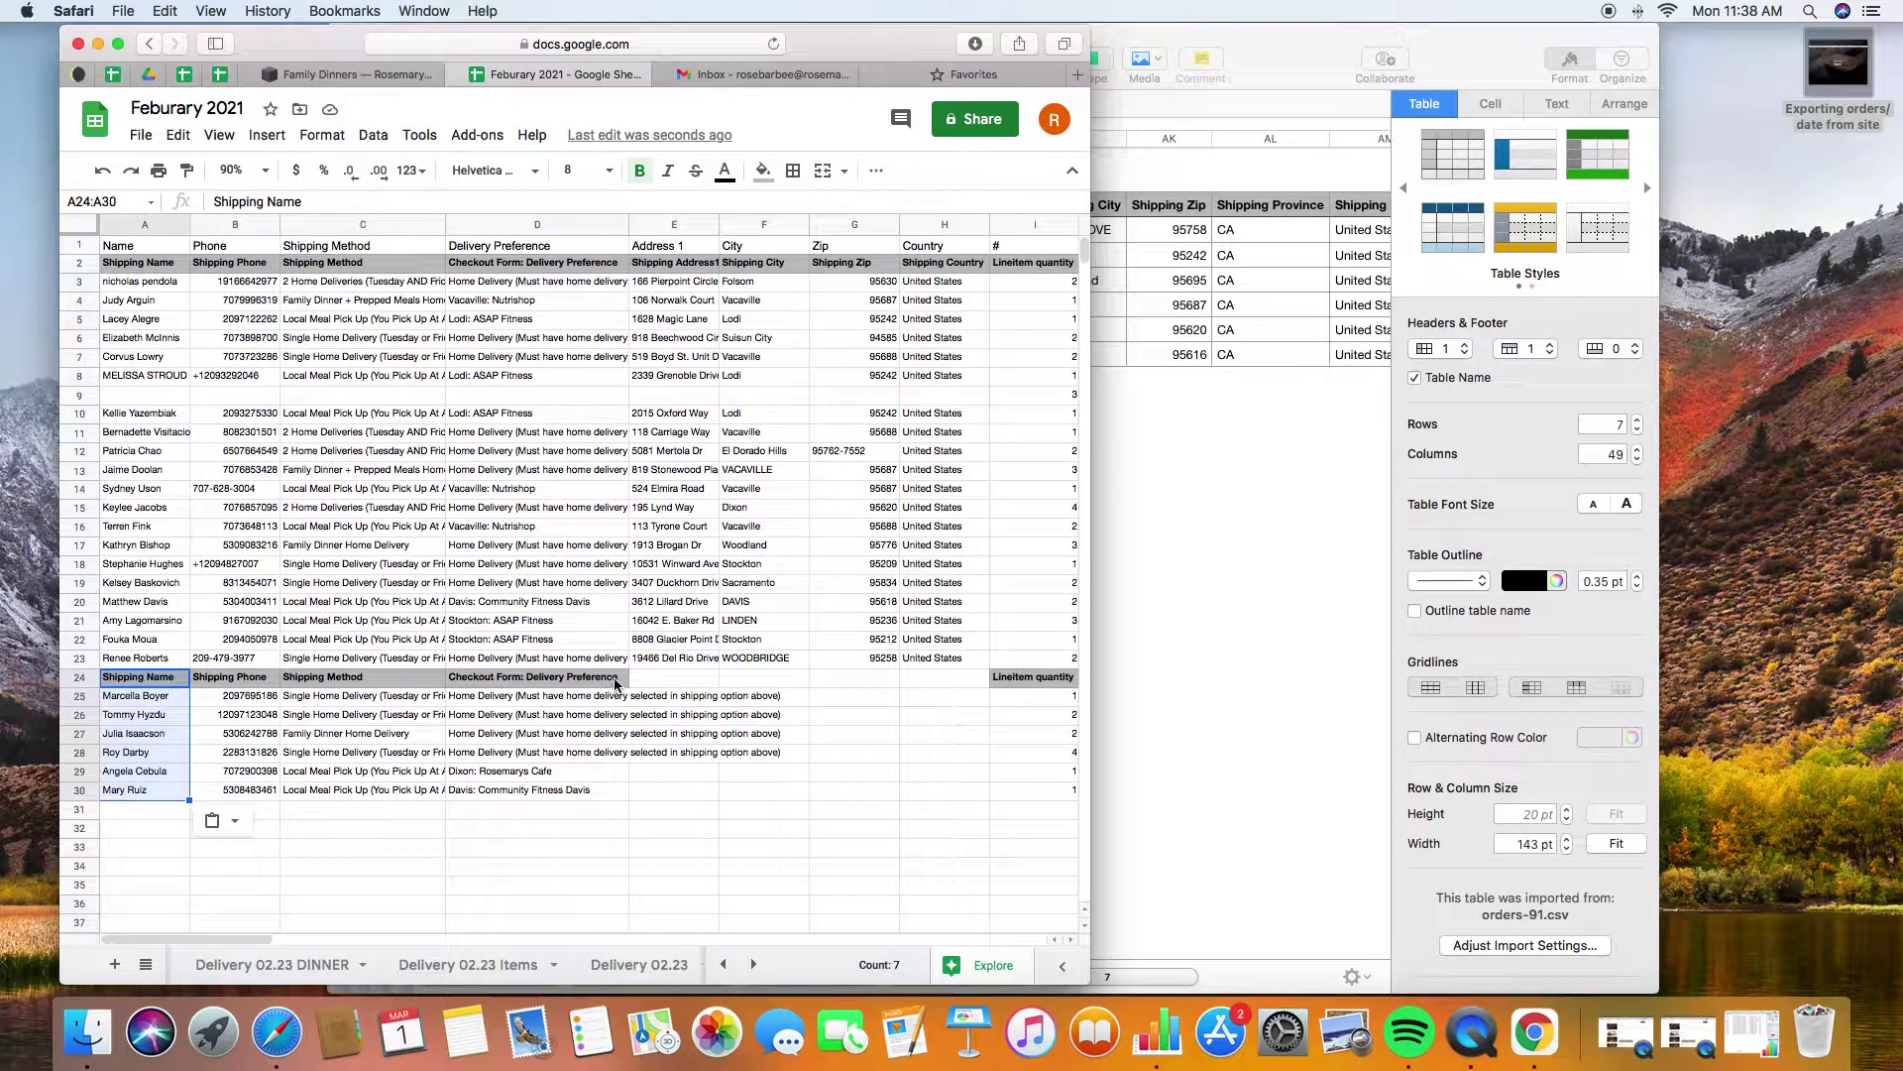
pyautogui.click(659, 677)
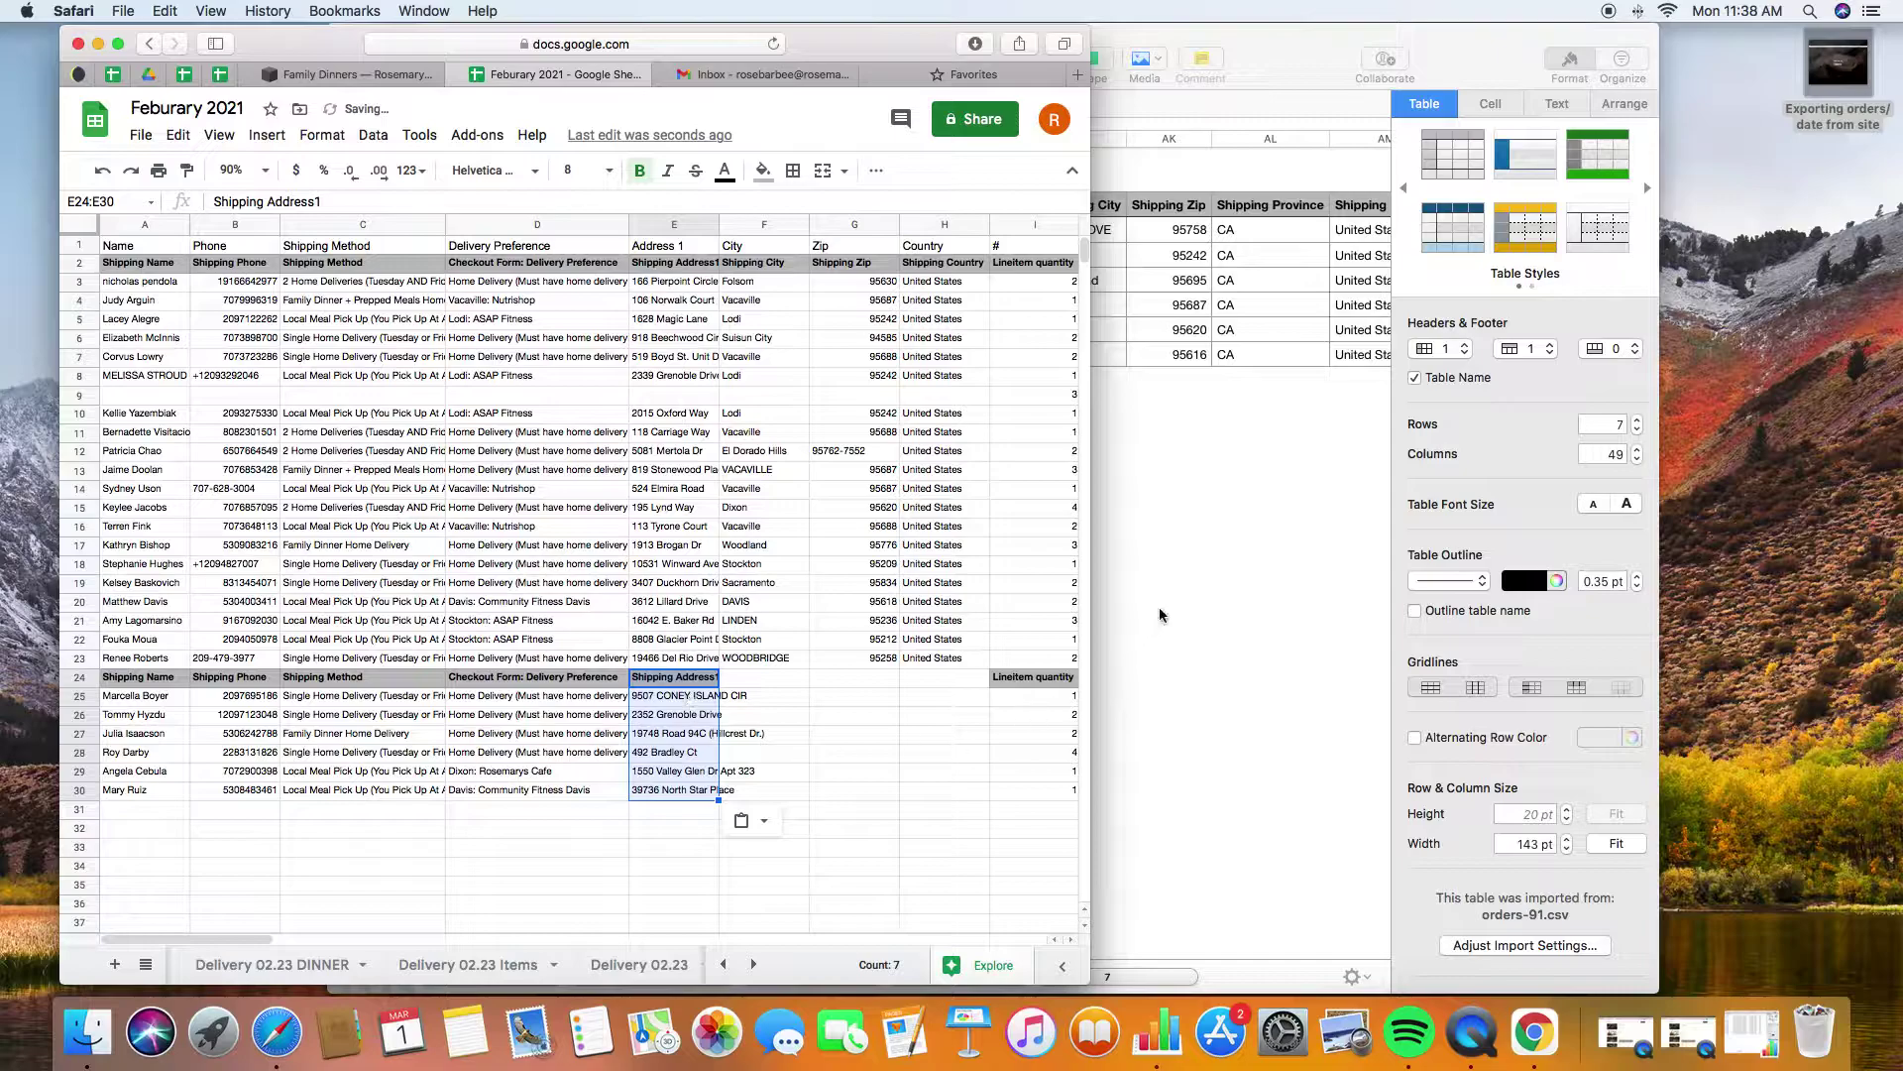
# - Copy the Shipping City column and paste it starting at F24
pyautogui.click(1160, 615)
pyautogui.hscroll(5, 991, 397)
pyautogui.click(793, 147)
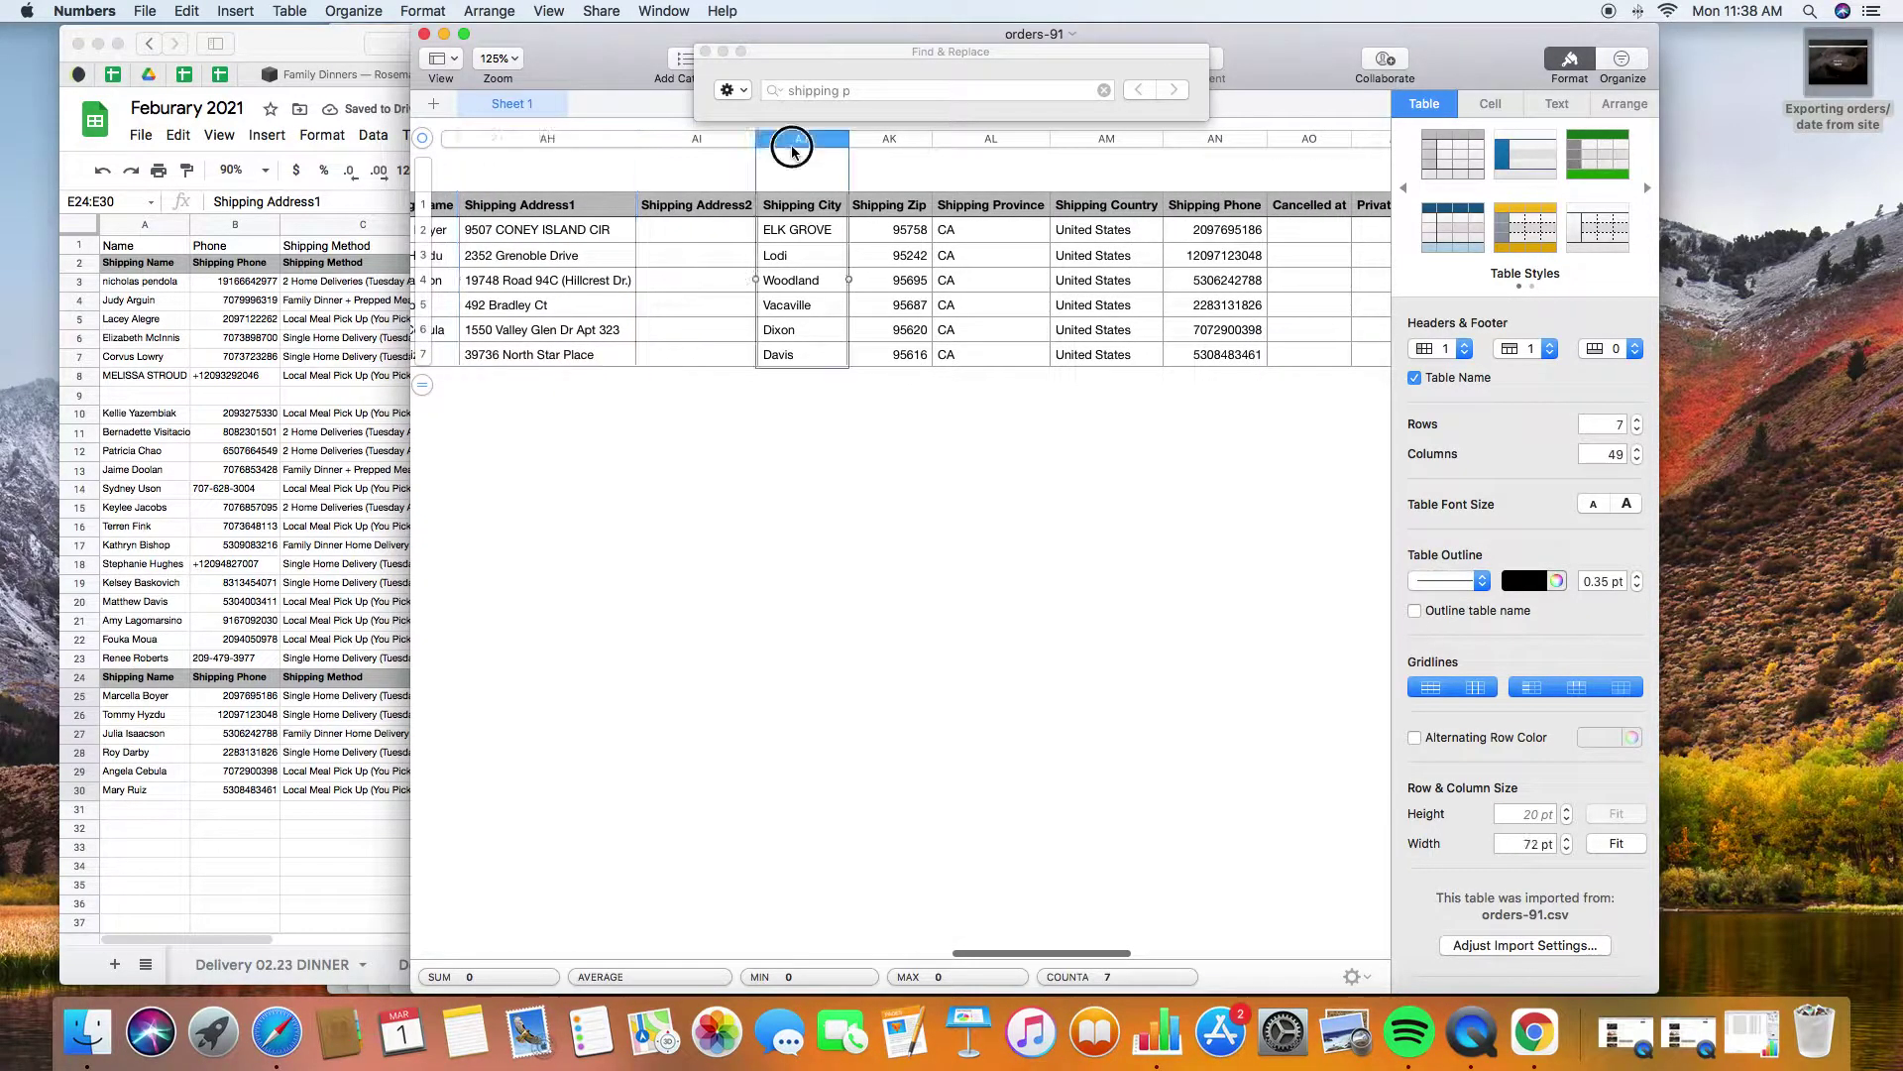
pyautogui.press('super+c')
pyautogui.click(307, 603)
pyautogui.click(764, 677)
pyautogui.press('super+v')
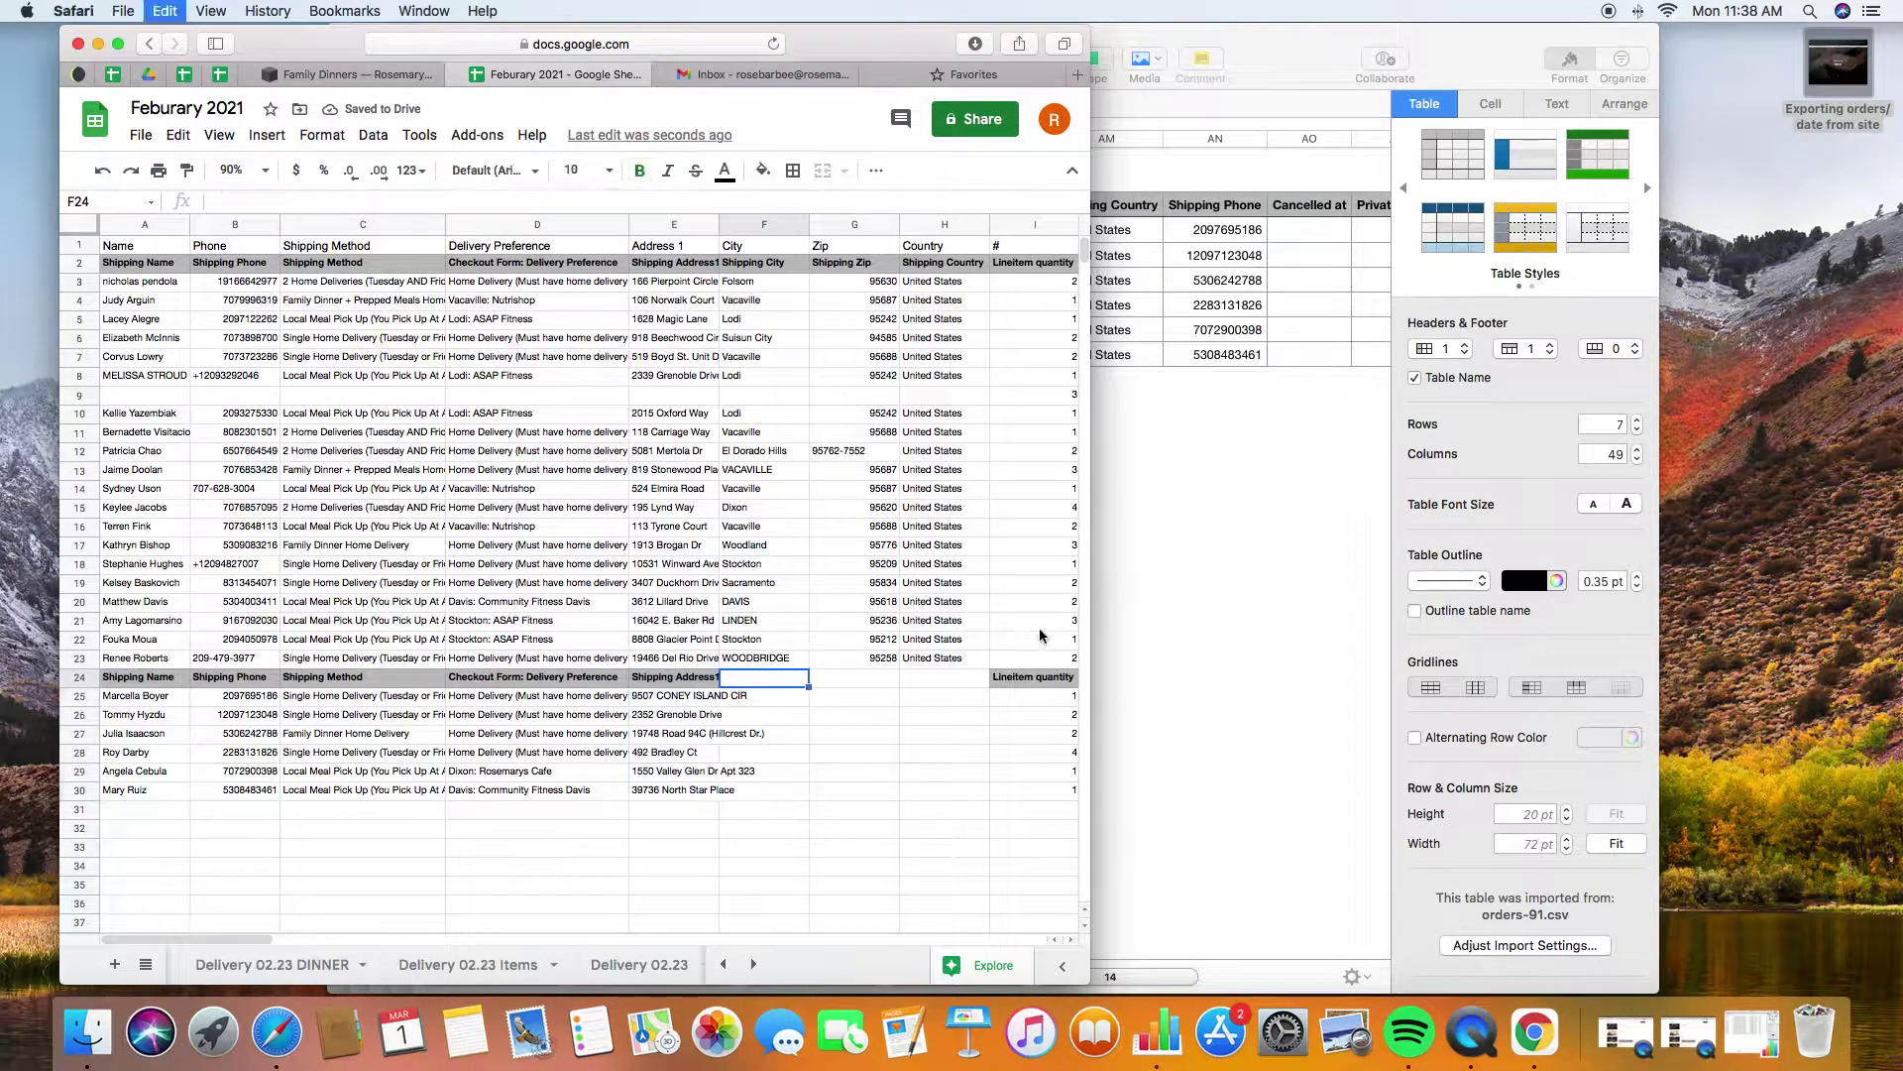
# - Copy the Shipping Country column and paste it into H24:H30
pyautogui.click(1236, 599)
pyautogui.hscroll(3, 1236, 599)
pyautogui.click(921, 140)
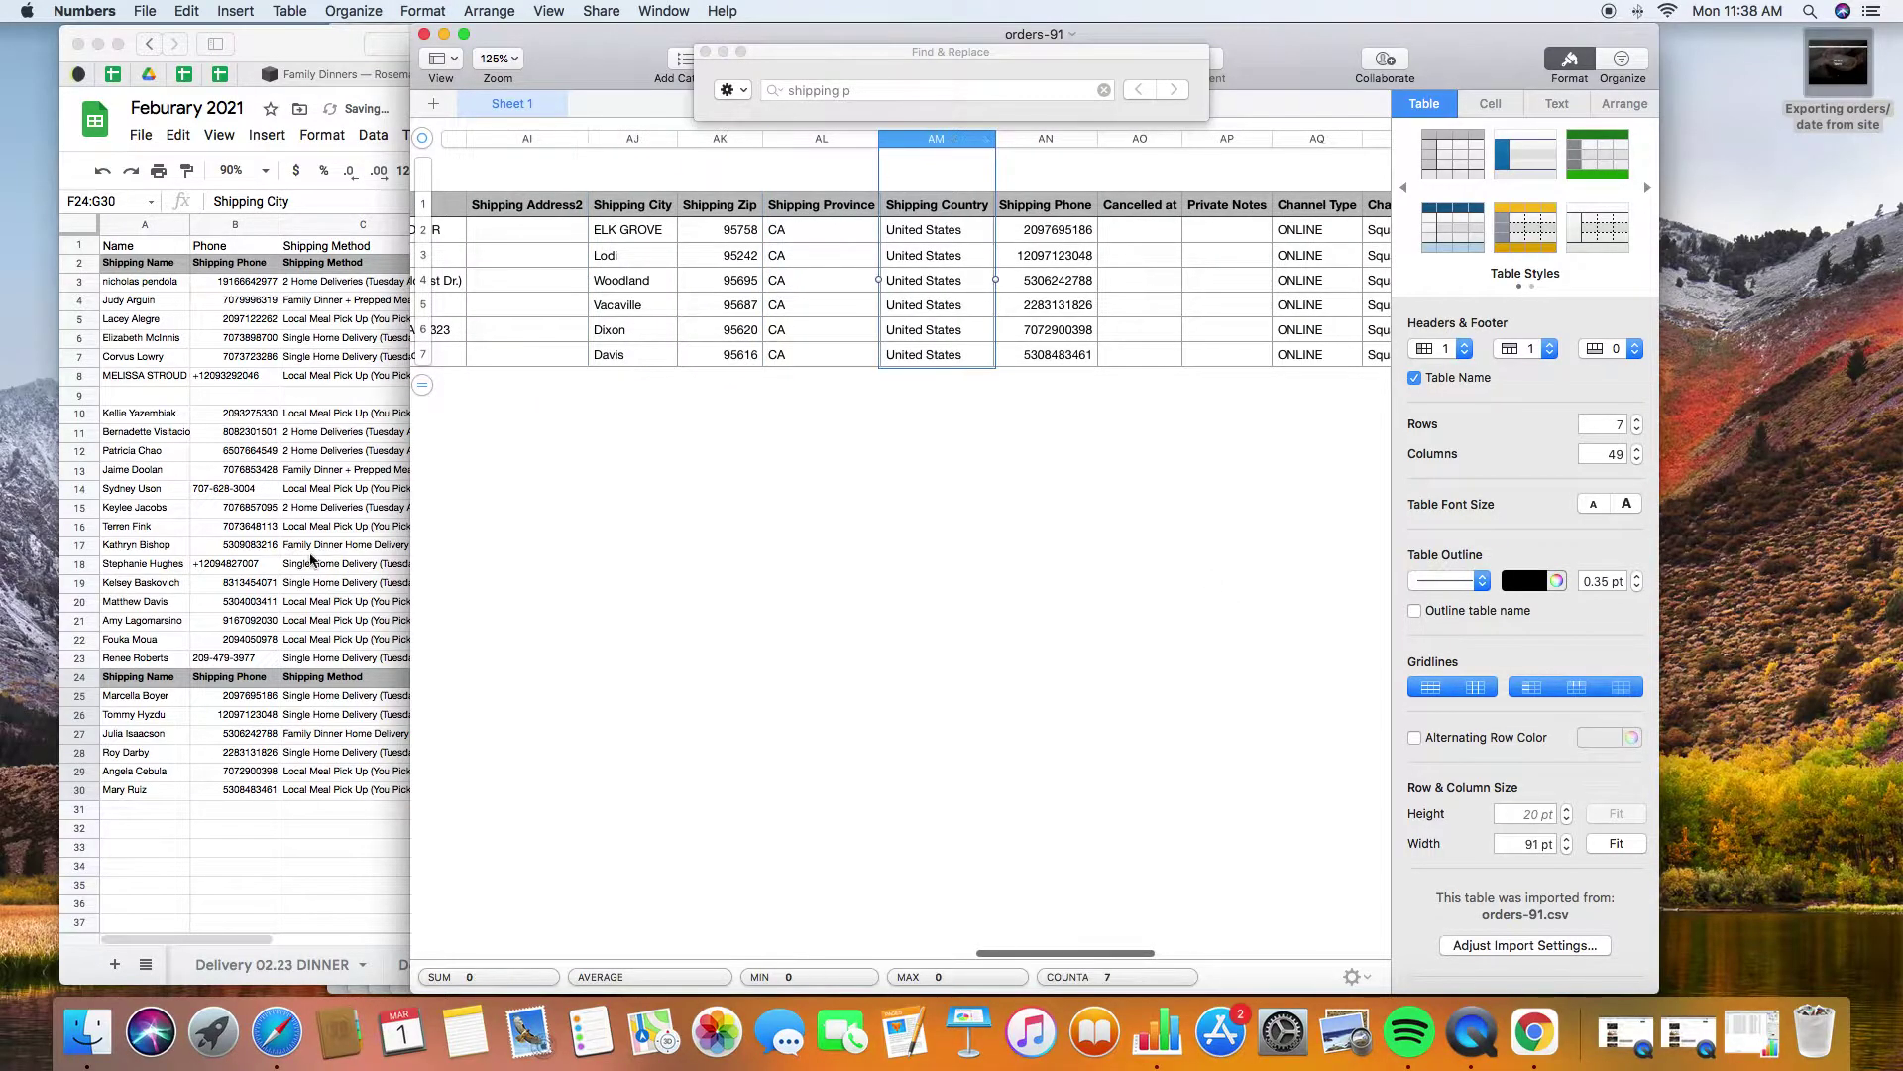
pyautogui.press('super+c')
pyautogui.click(310, 560)
pyautogui.click(920, 674)
pyautogui.press('super+v')
pyautogui.hscroll(4, 919, 672)
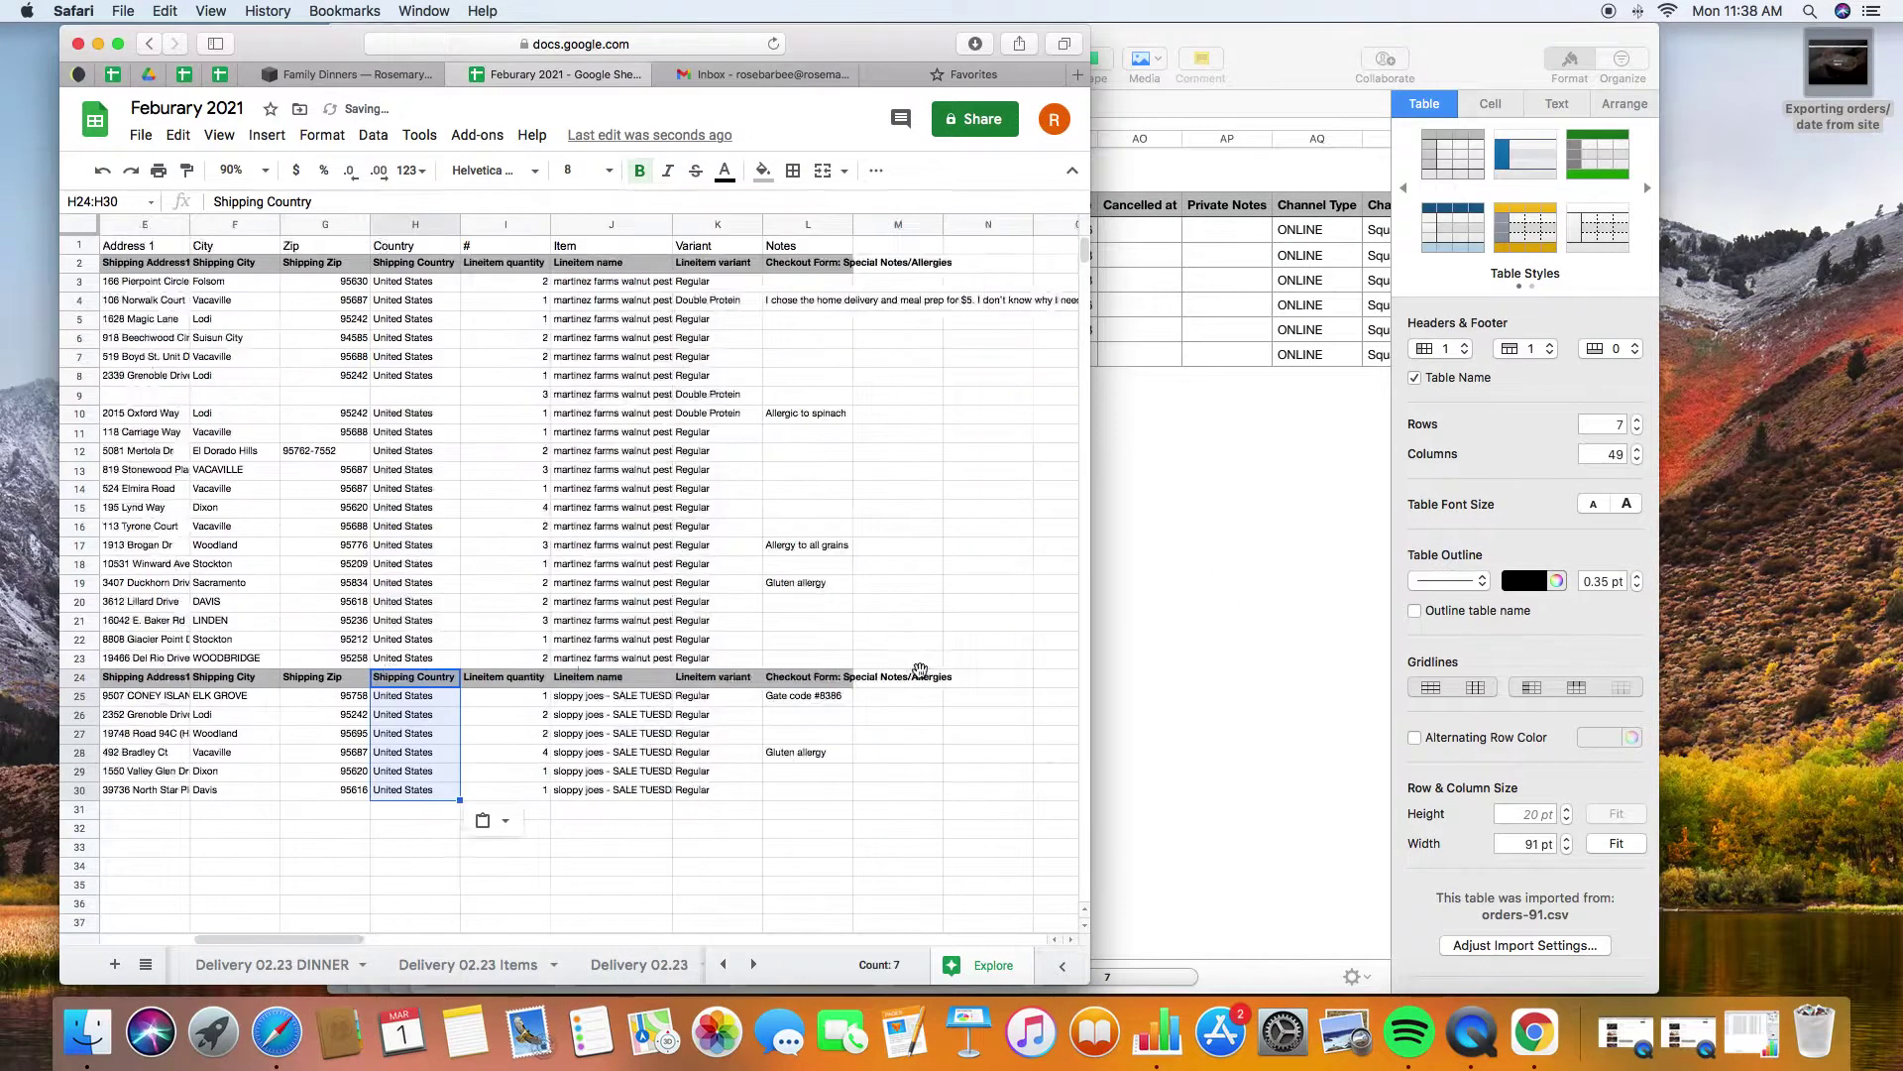
pyautogui.hscroll(2, 920, 671)
pyautogui.hscroll(-6, 919, 671)
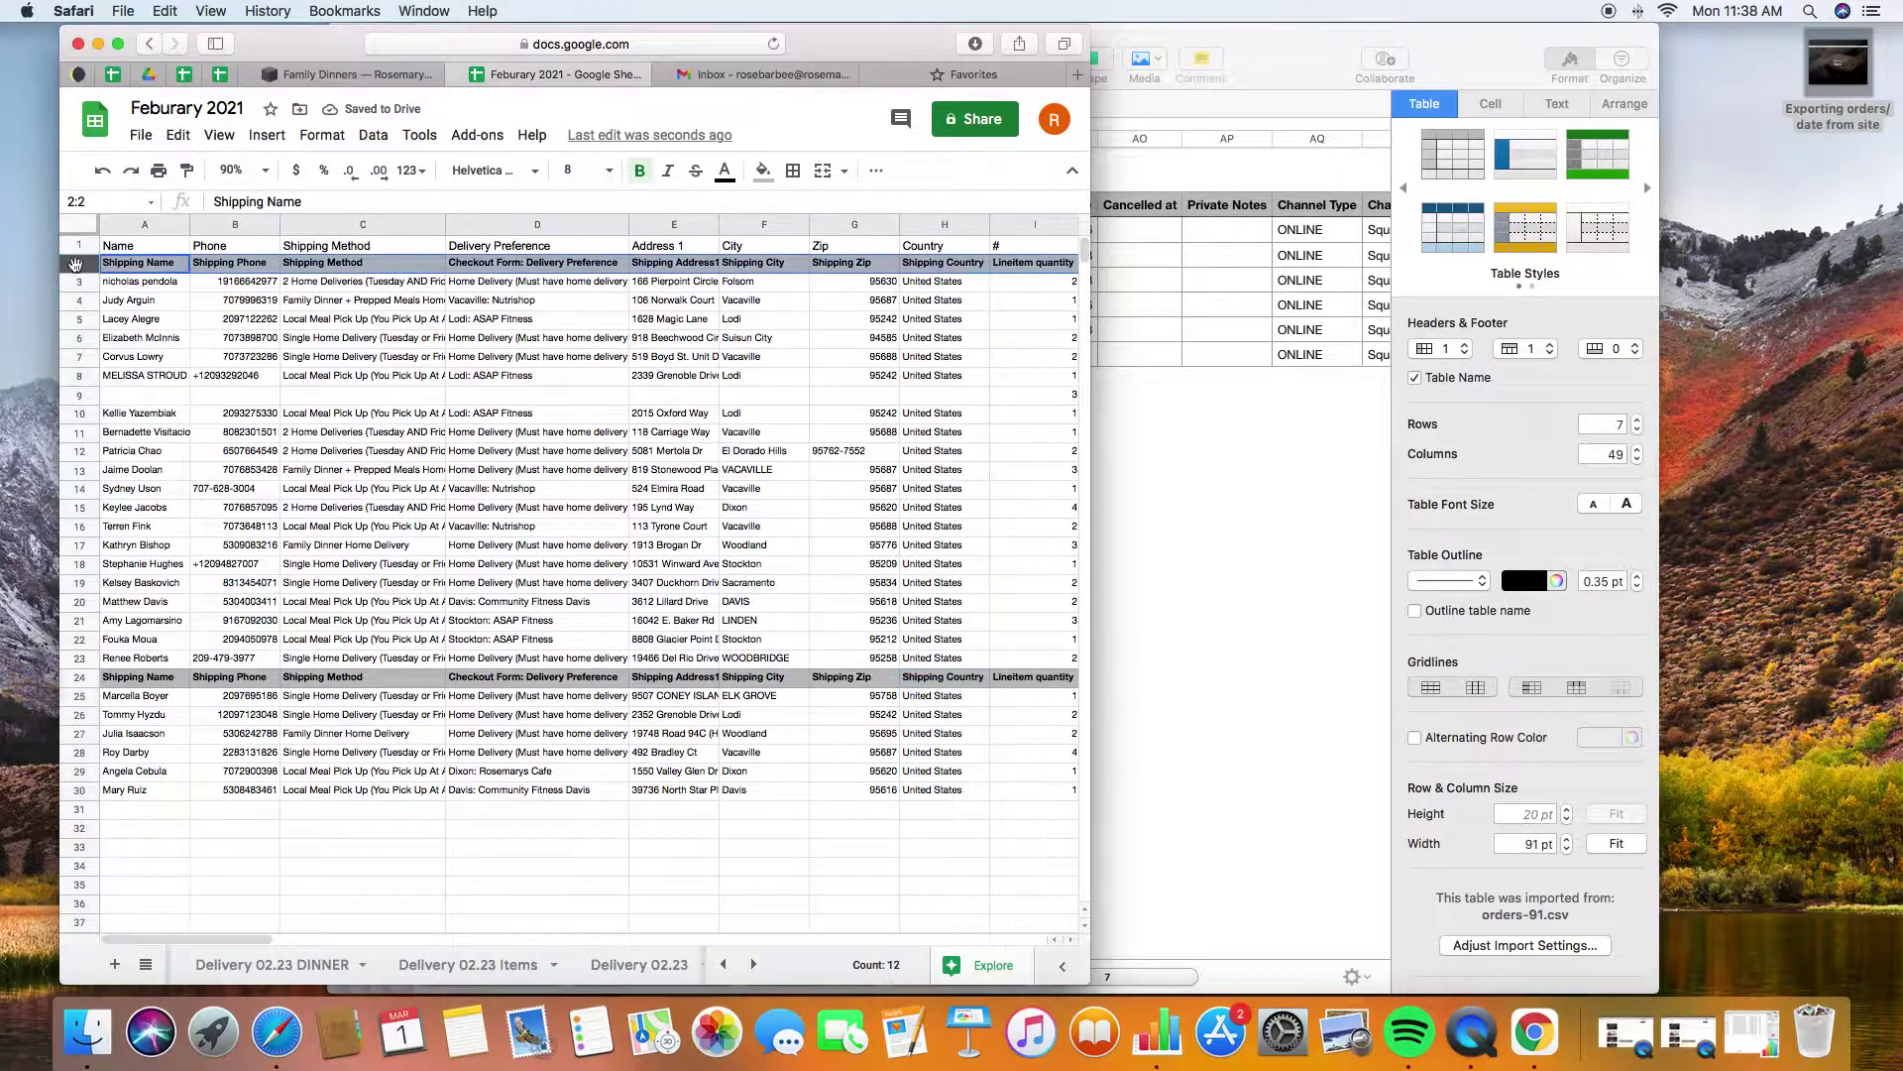
# - Delete the repeated header rows 2 and 24
pyautogui.keyDown('super'); pyautogui.click(79, 677); pyautogui.keyUp('super')
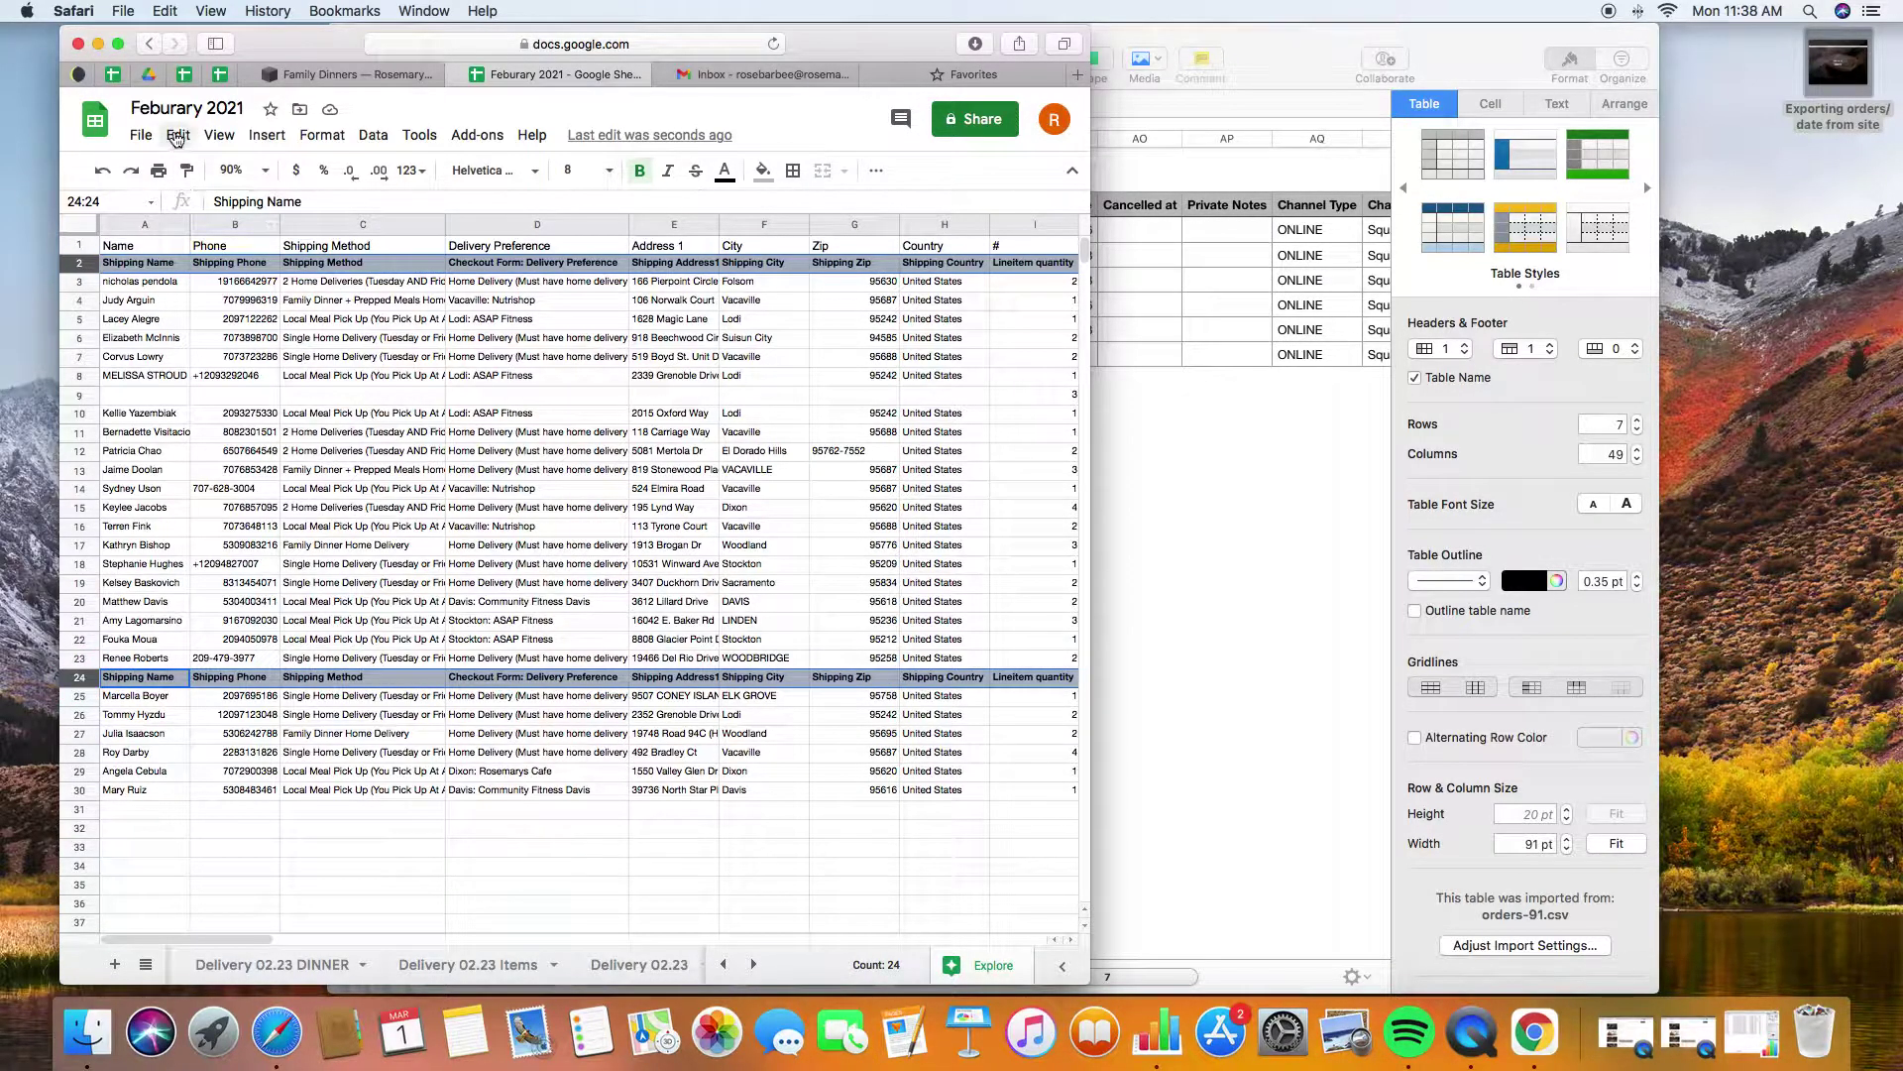
pyautogui.click(176, 137)
pyautogui.click(283, 552)
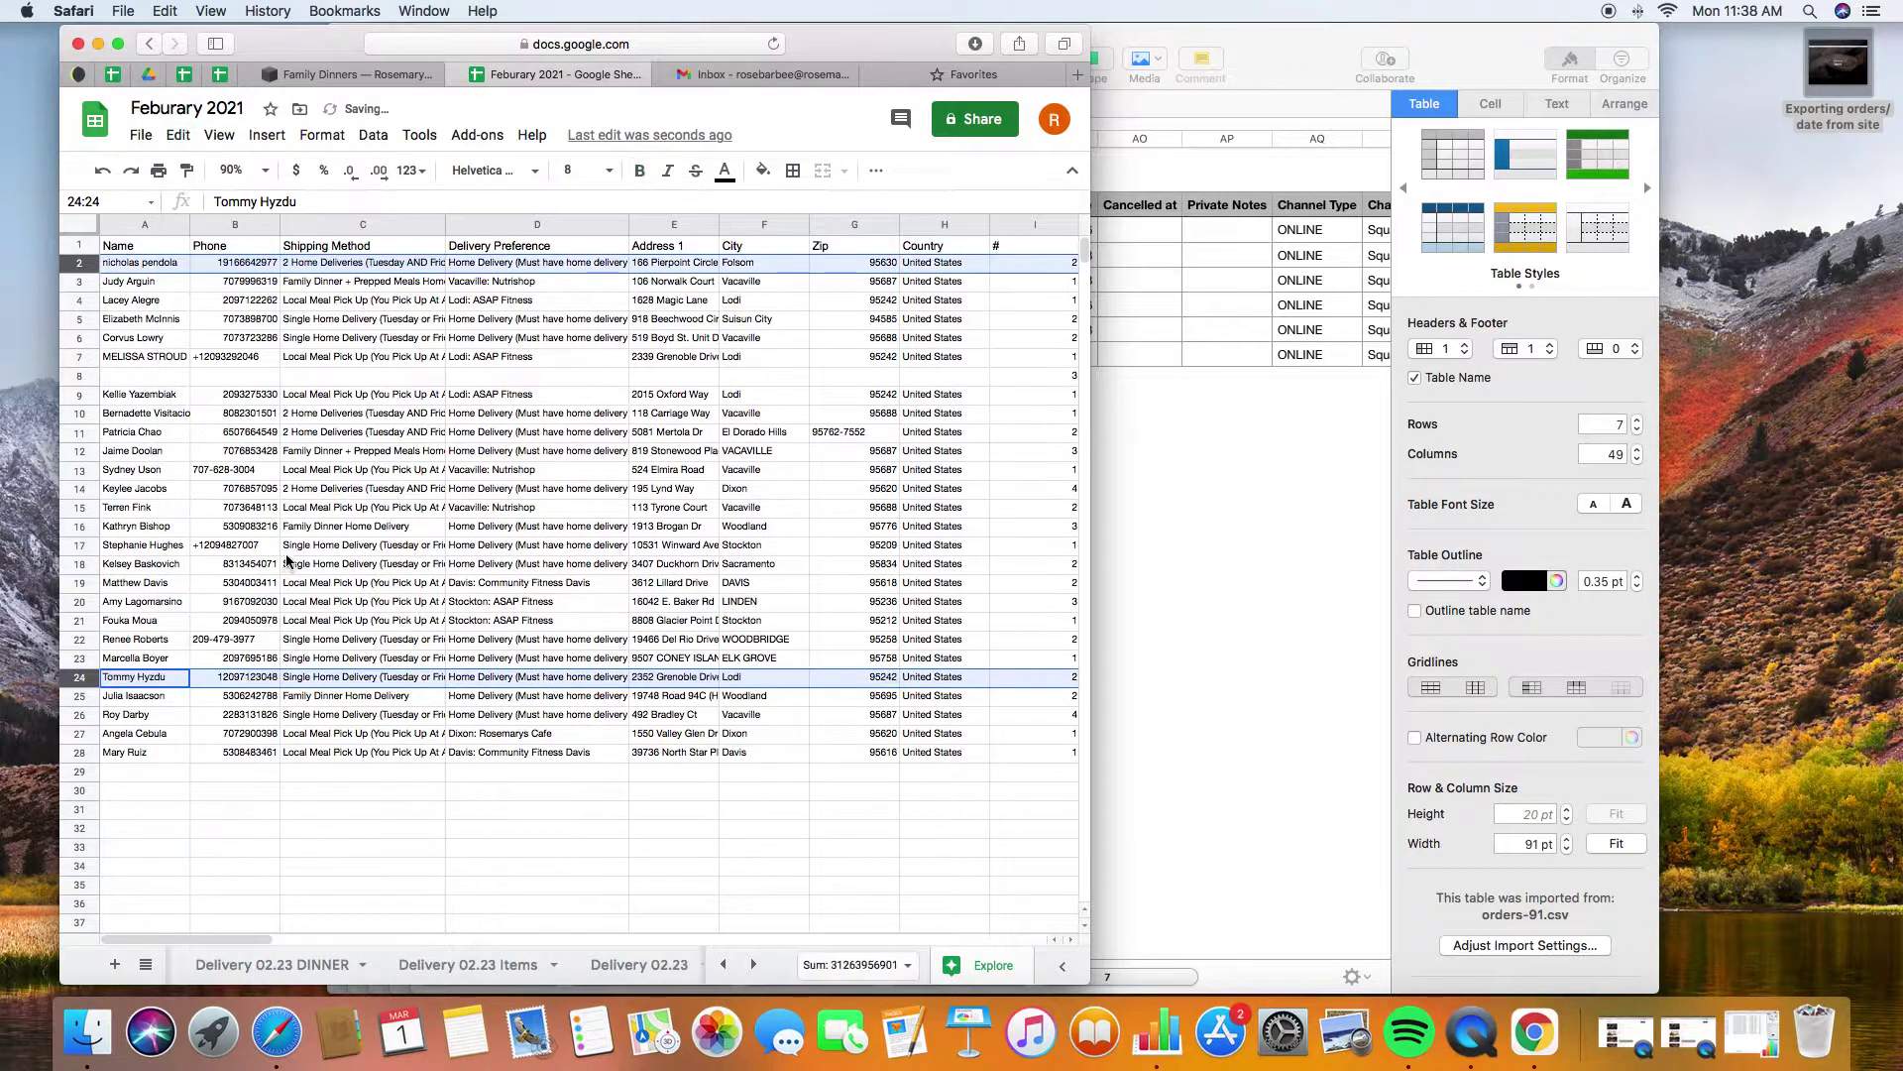
pyautogui.click(357, 549)
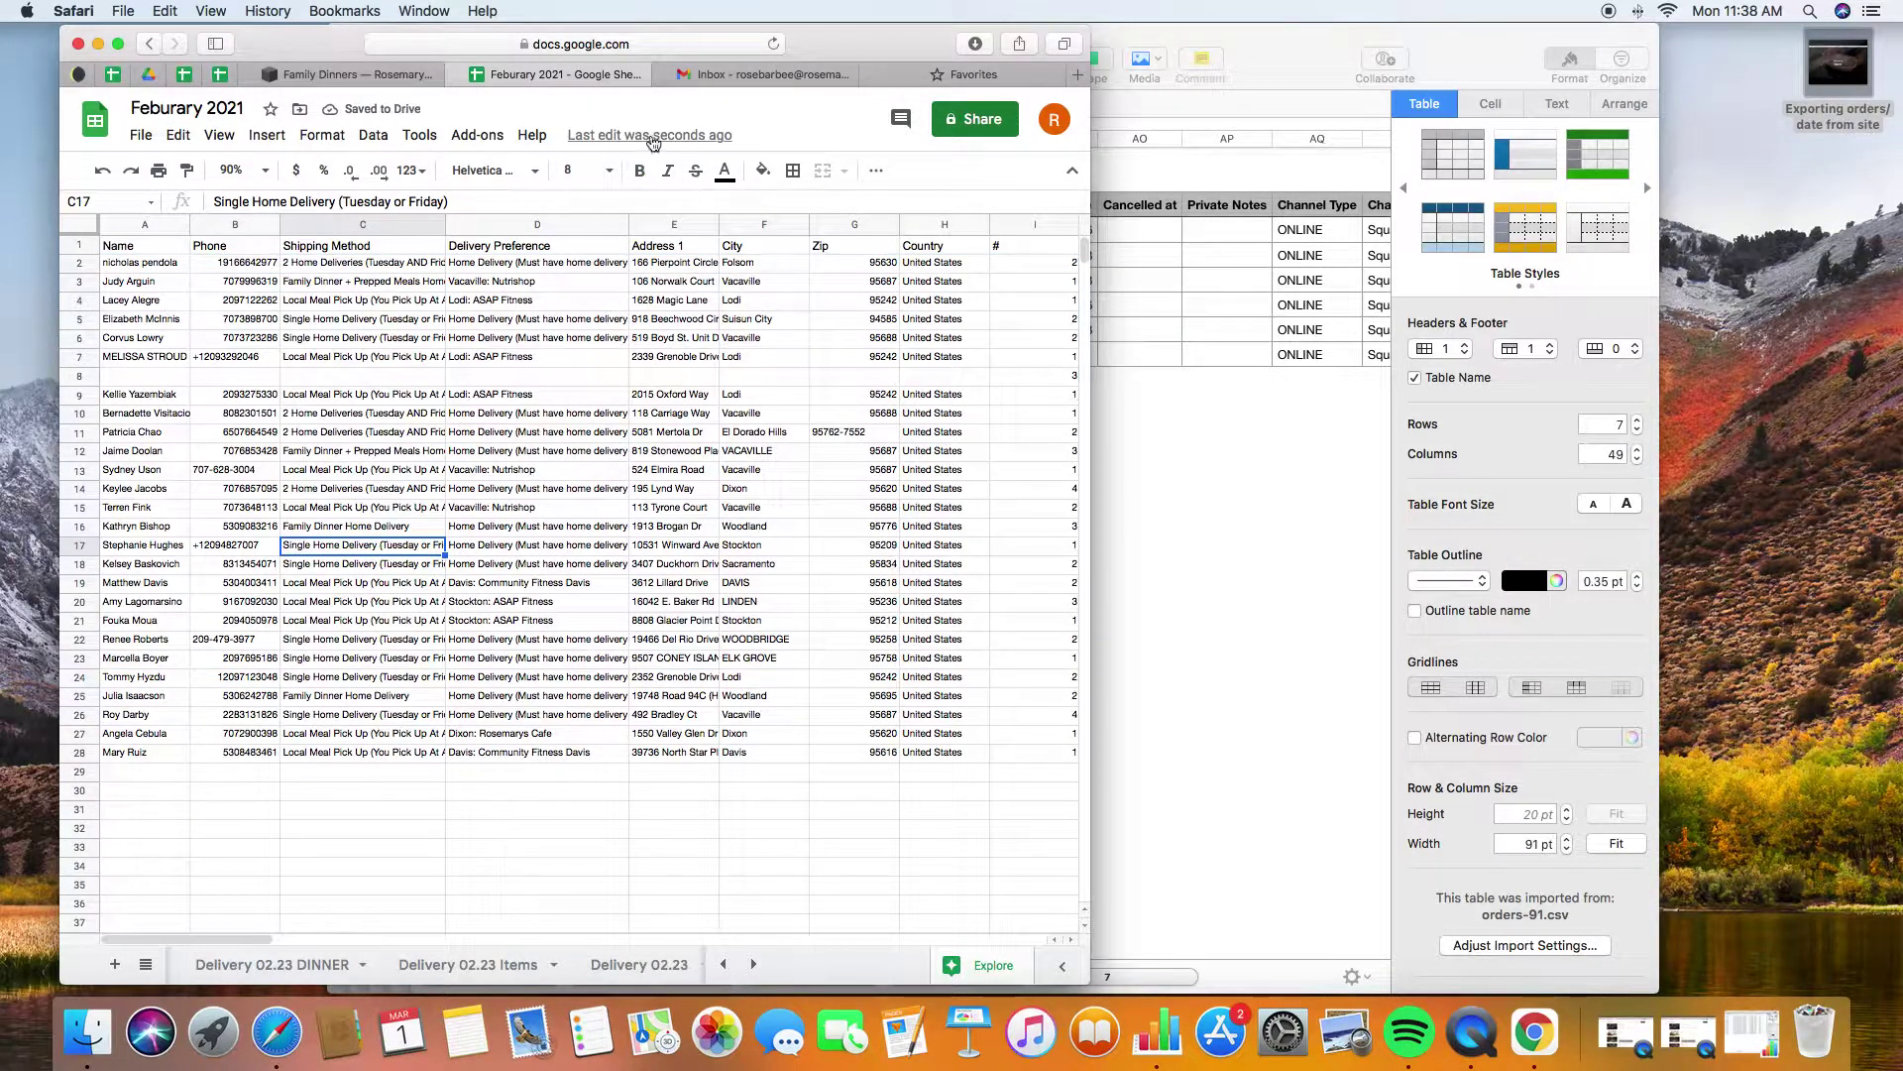
# - Clear all formatting from the entire sheet
pyautogui.press('super+a')
pyautogui.click(322, 135)
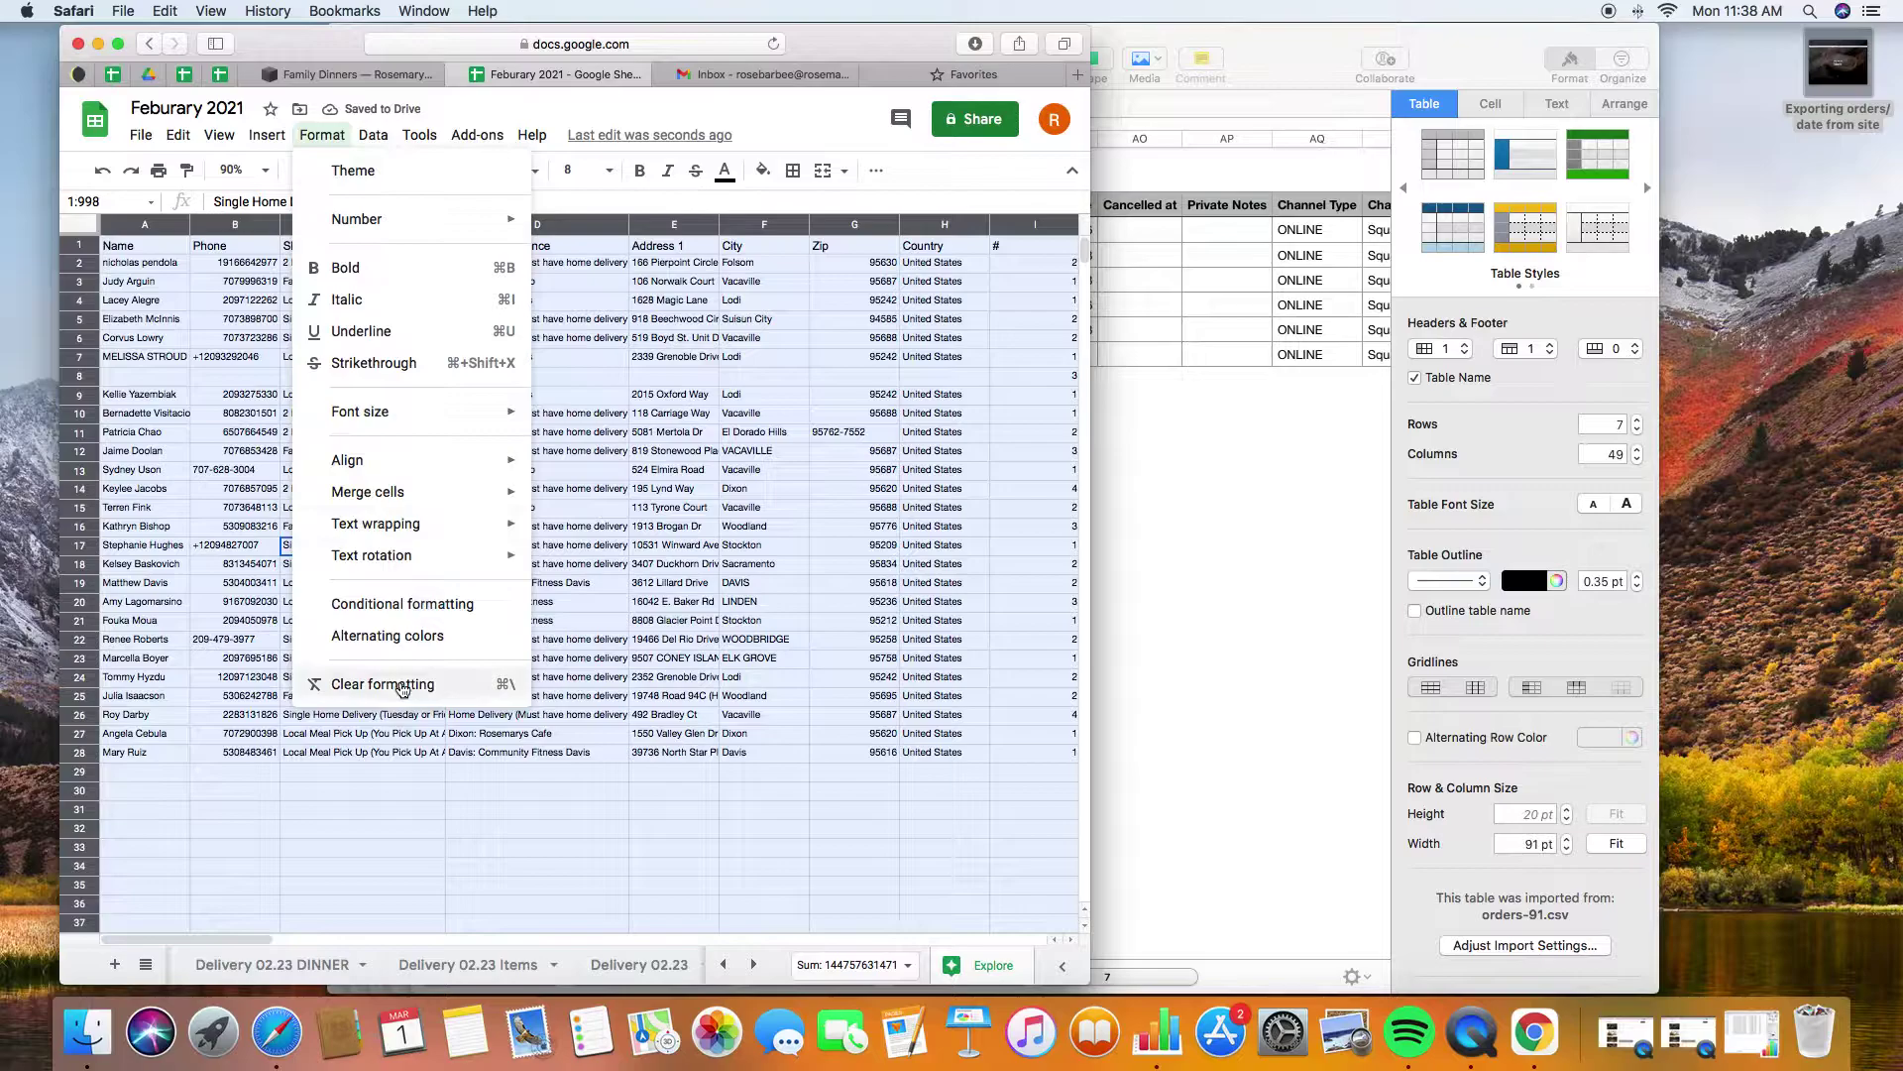
pyautogui.click(402, 684)
# - Bold the row 1 column titles and freeze that row at the top
pyautogui.click(80, 245)
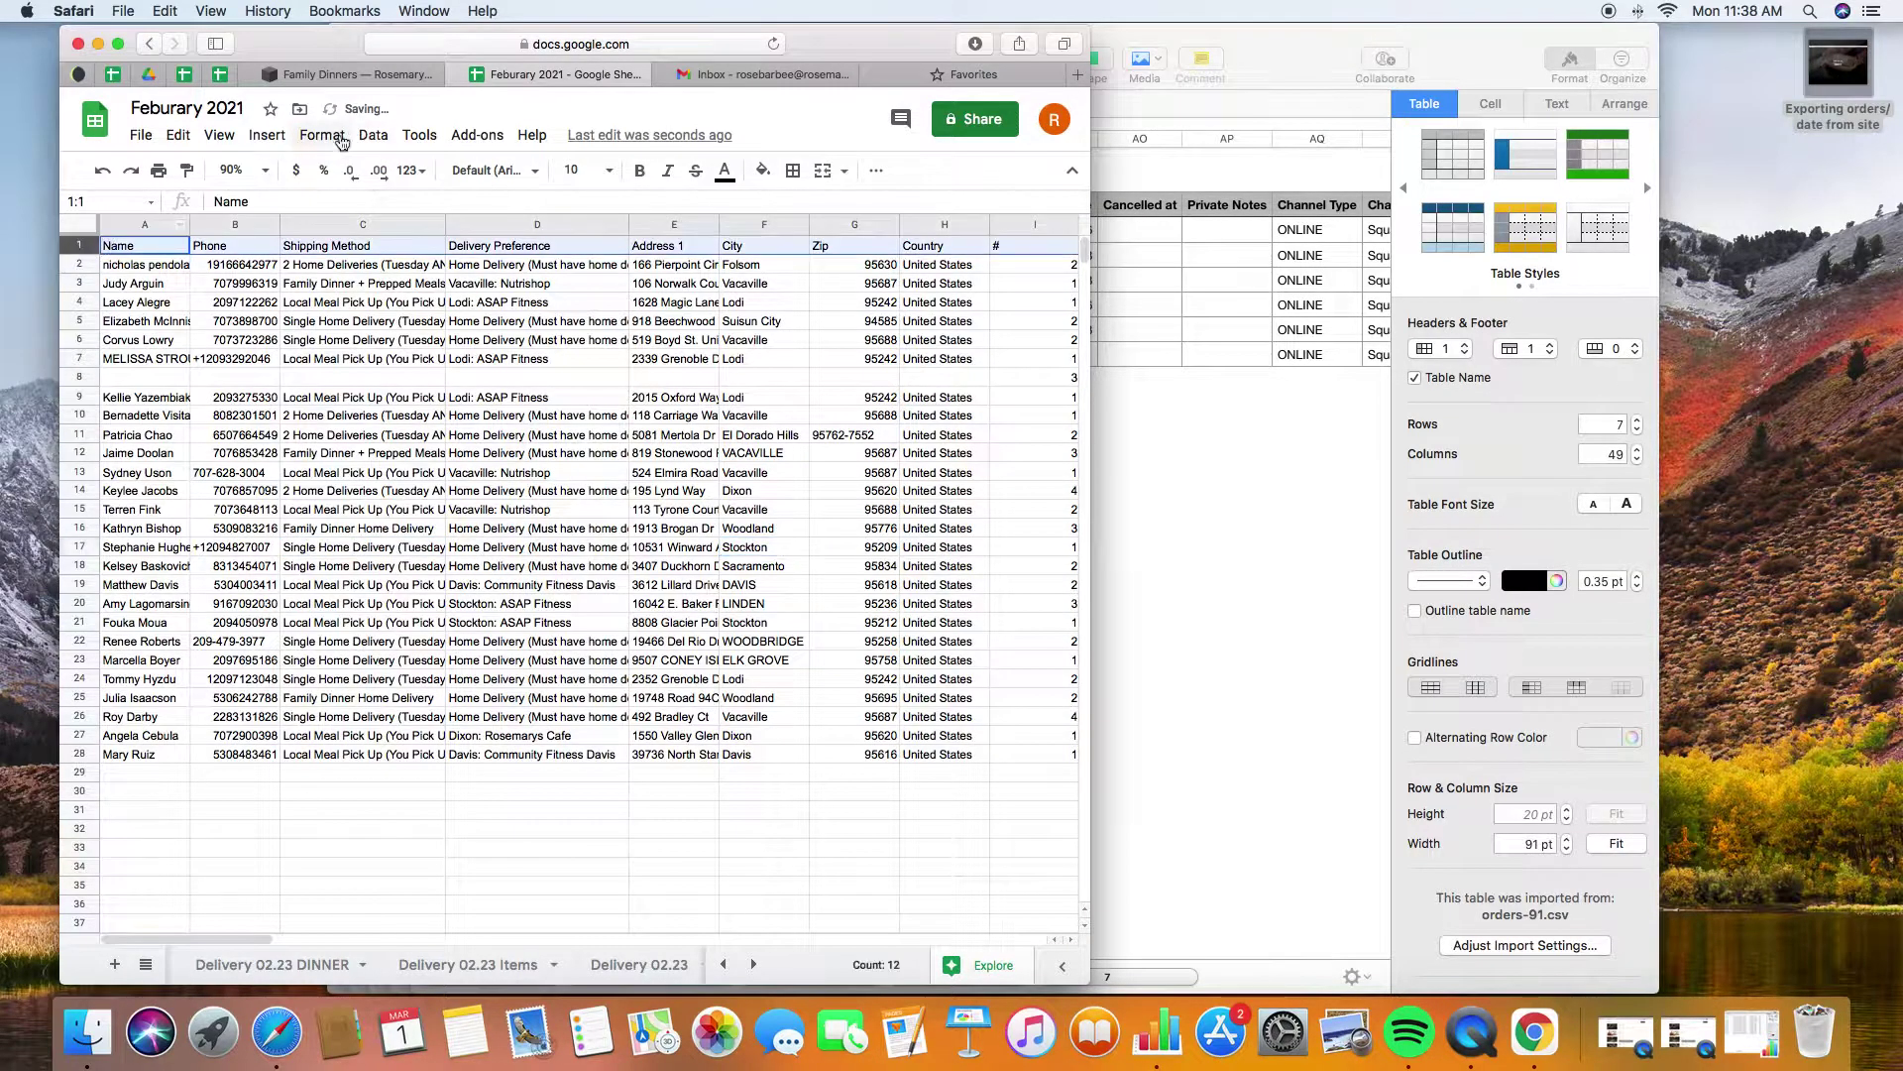
pyautogui.press('super+b')
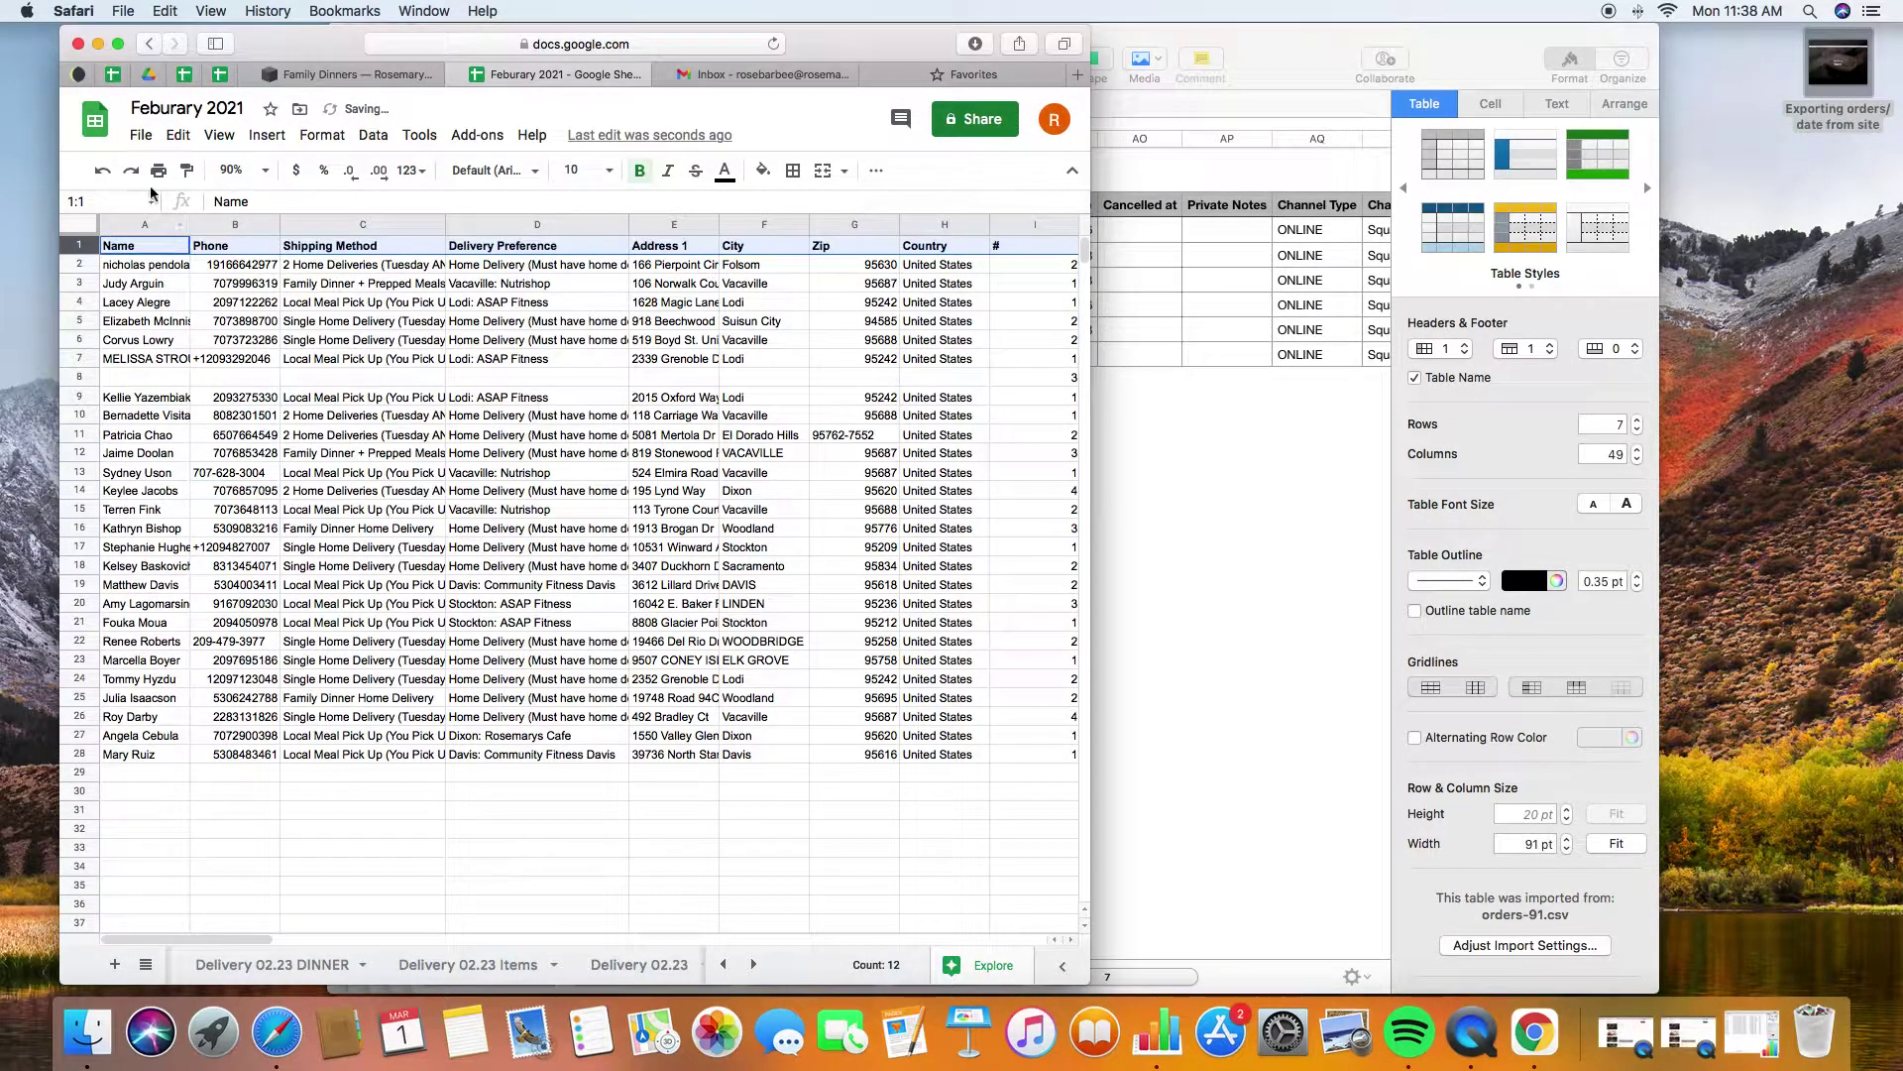
pyautogui.click(178, 135)
pyautogui.moveTo(219, 135)
pyautogui.moveTo(297, 171)
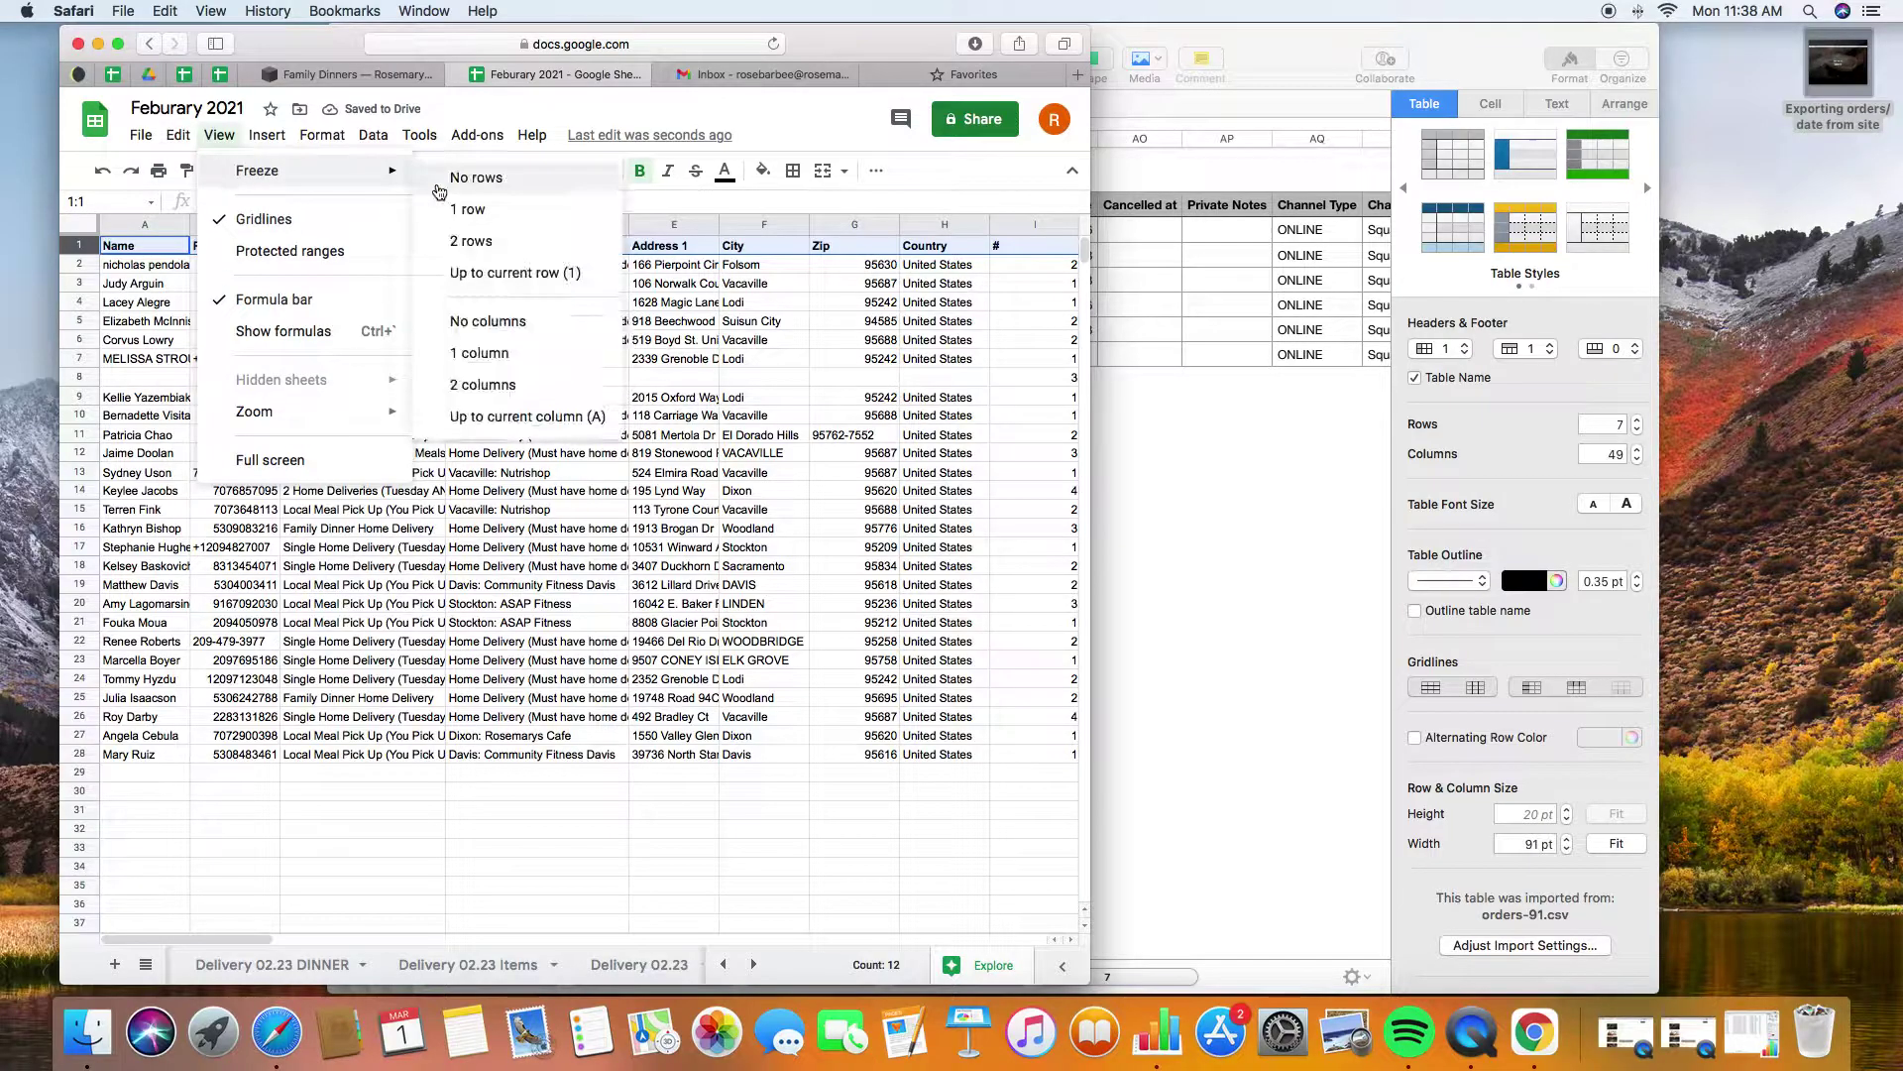
pyautogui.click(466, 209)
pyautogui.click(363, 532)
pyautogui.click(234, 288)
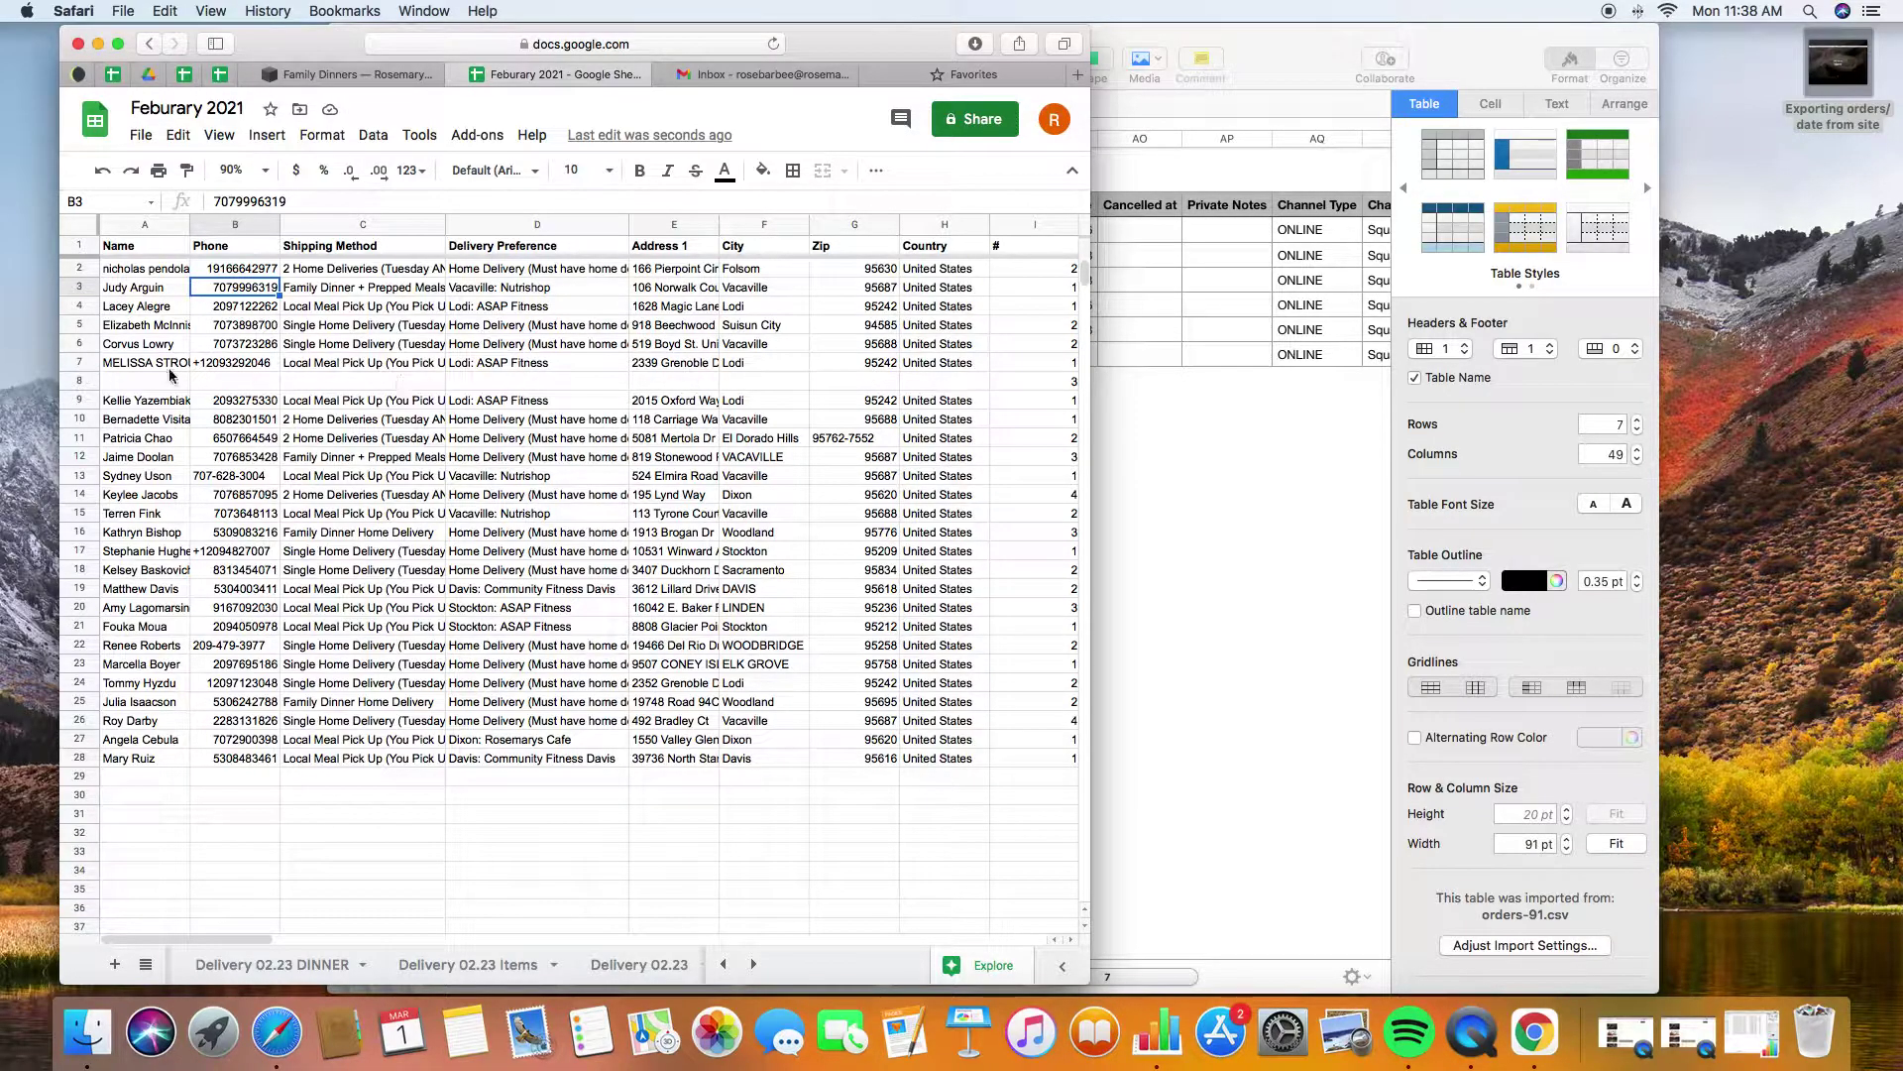
pyautogui.click(120, 43)
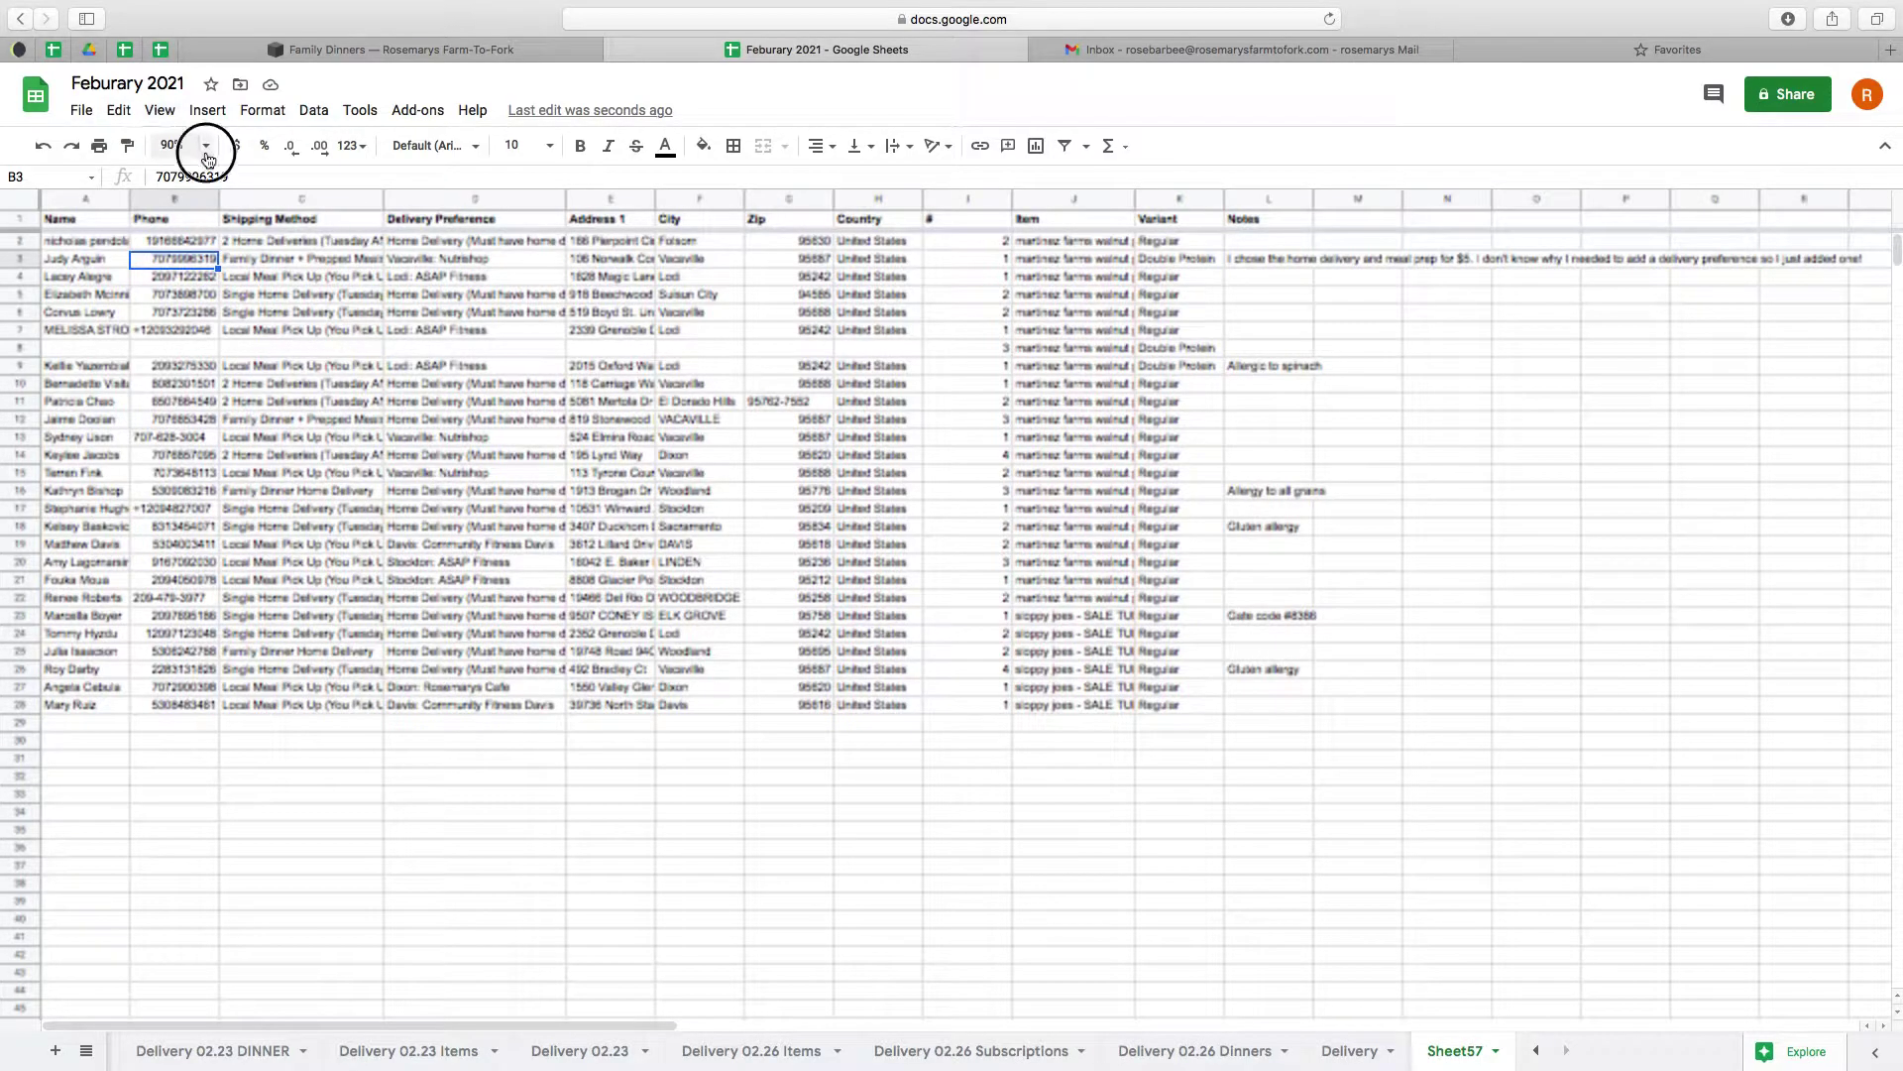
# - Set the zoom to 100% and widen the Name column
pyautogui.click(207, 158)
pyautogui.click(188, 279)
pyautogui.click(298, 498)
pyautogui.click(96, 352)
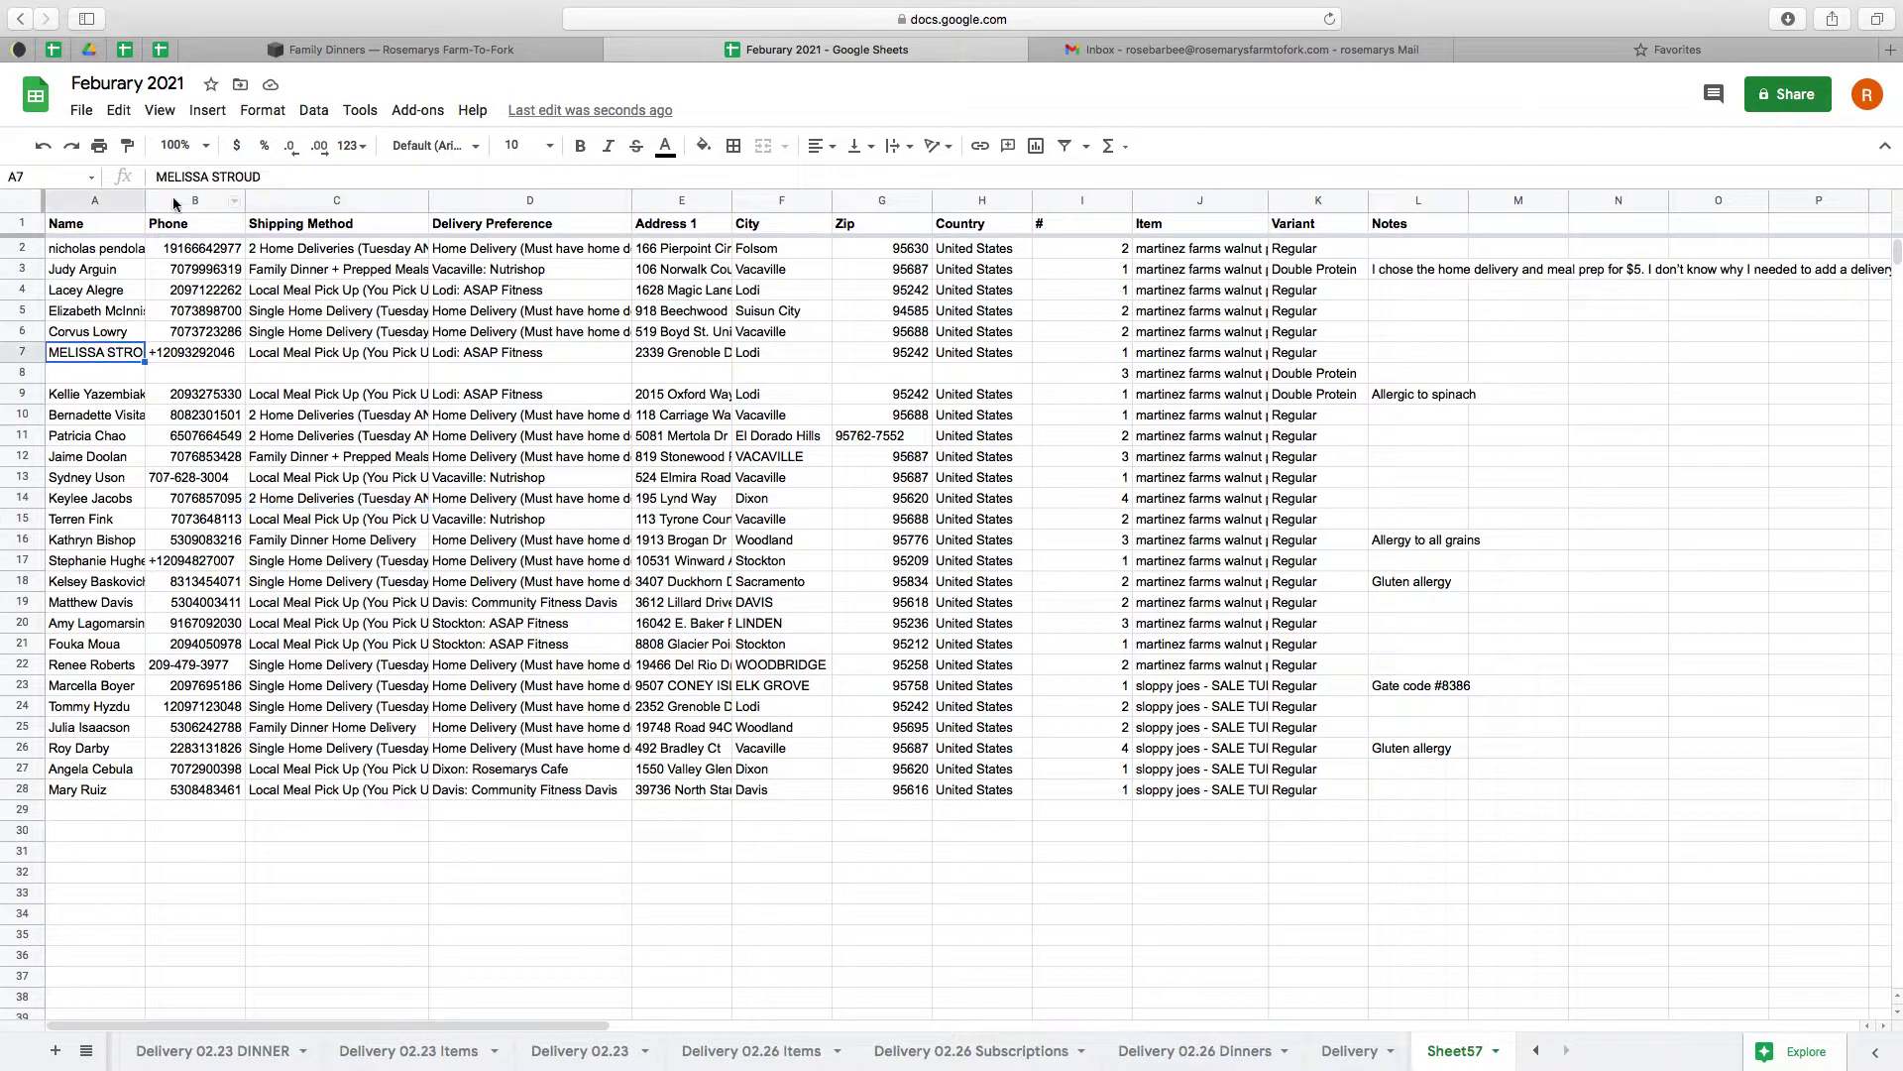
pyautogui.moveTo(146, 200); pyautogui.dragTo(184, 201)
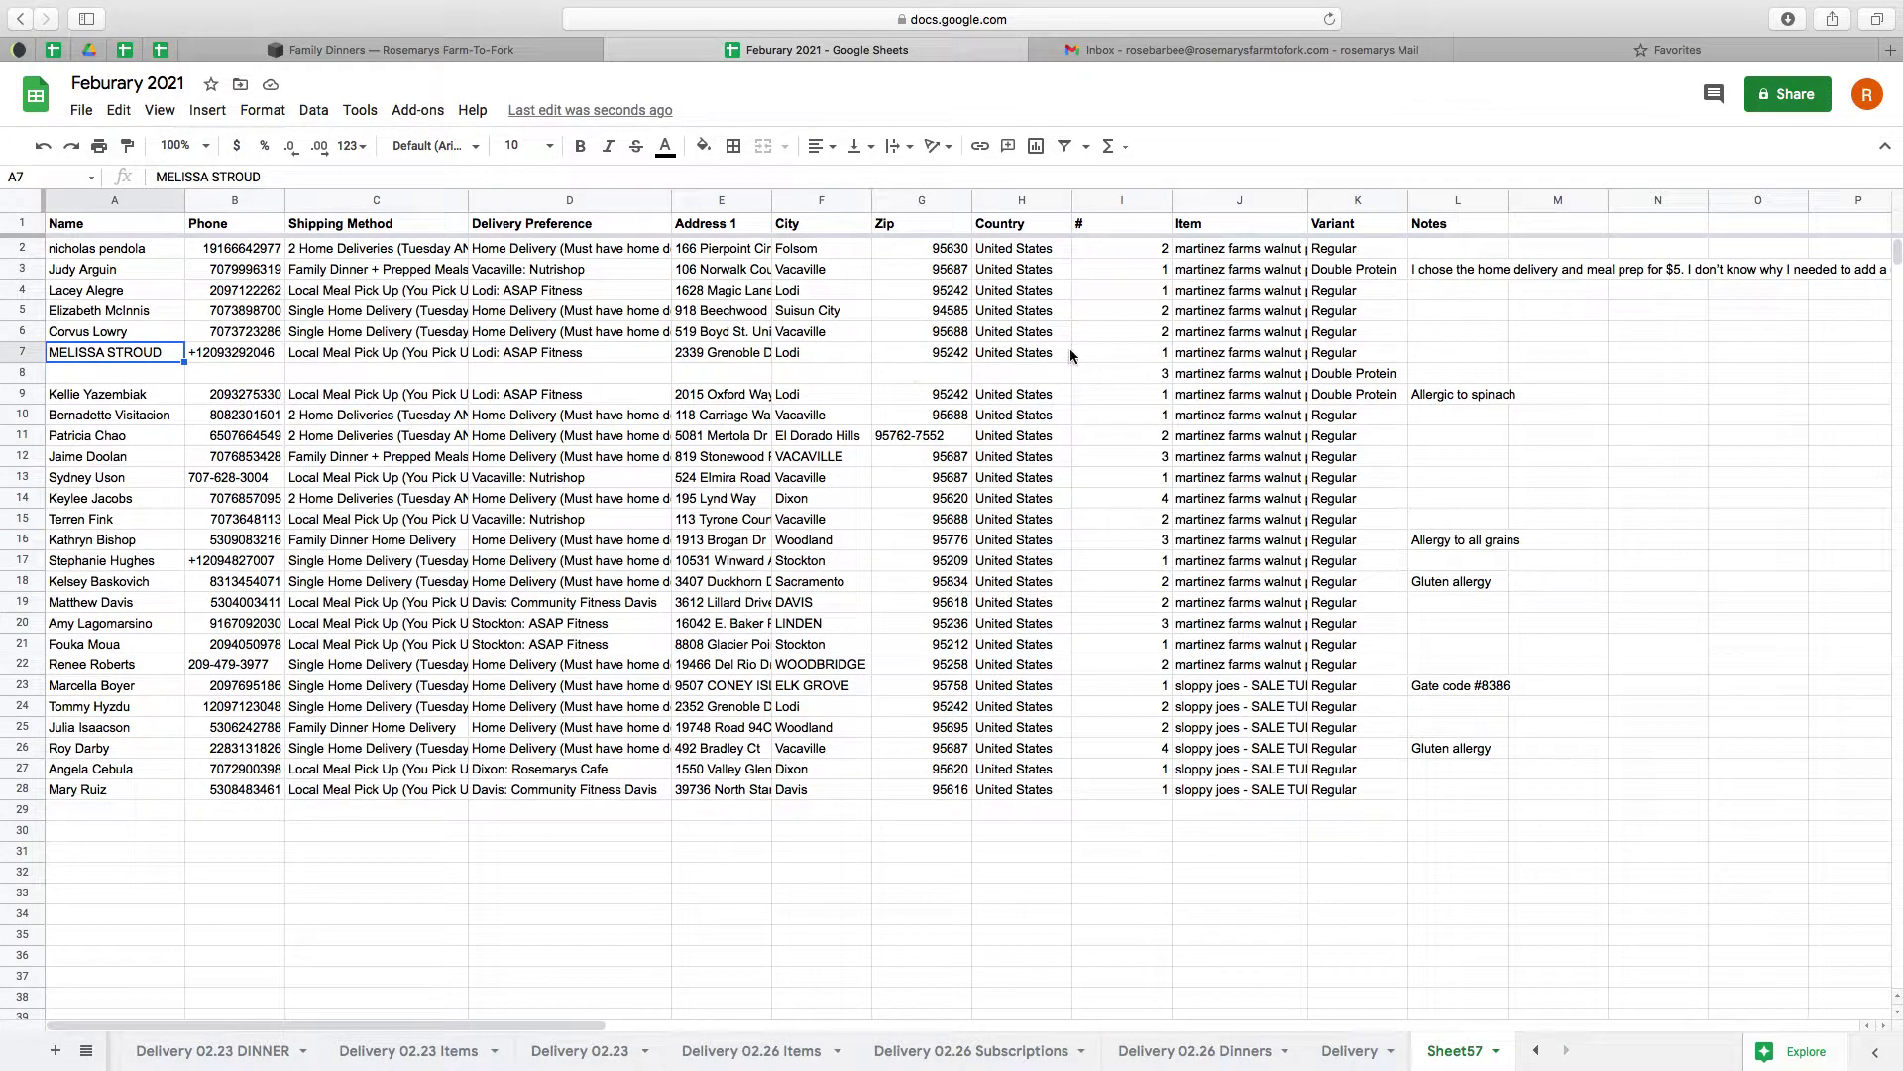
# - Copy row 7's customer details through Country into blank row 8, then widen the Item column
pyautogui.moveTo(1031, 352); pyautogui.dragTo(169, 352)
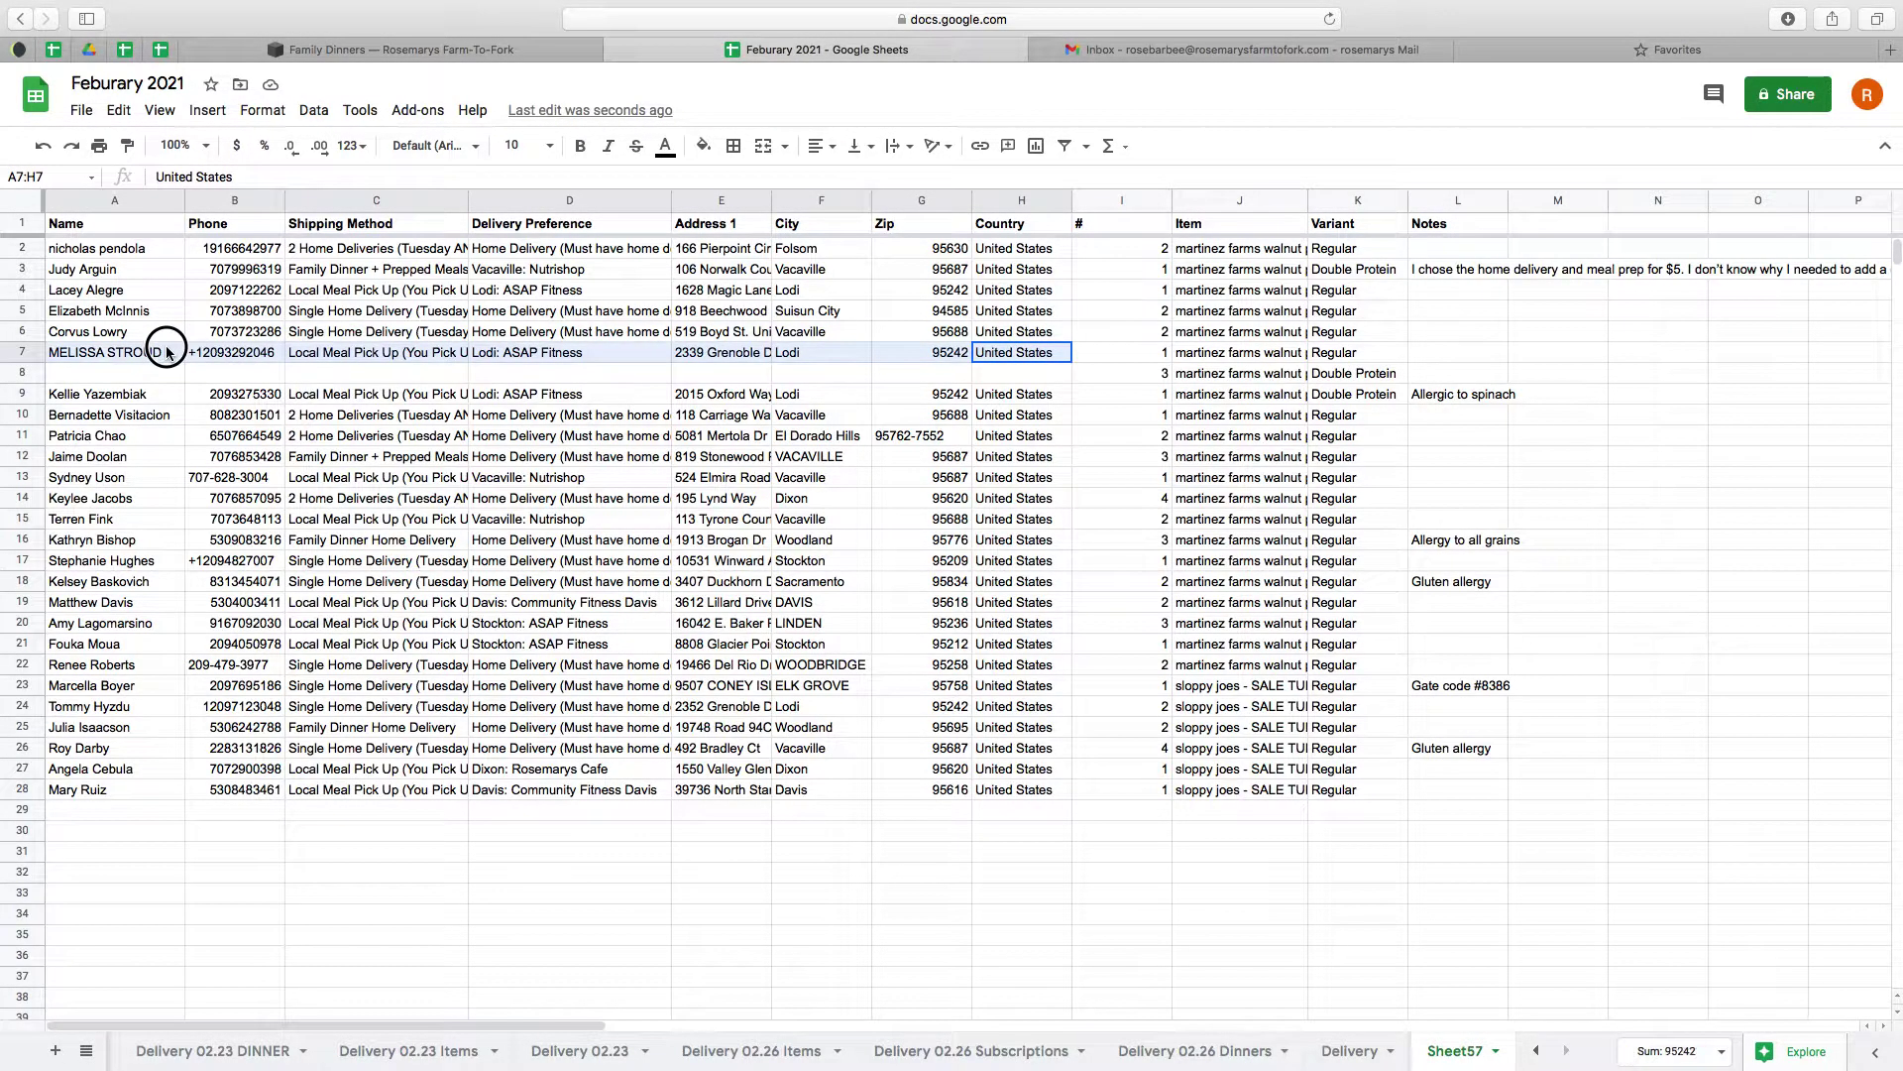
pyautogui.click(169, 381)
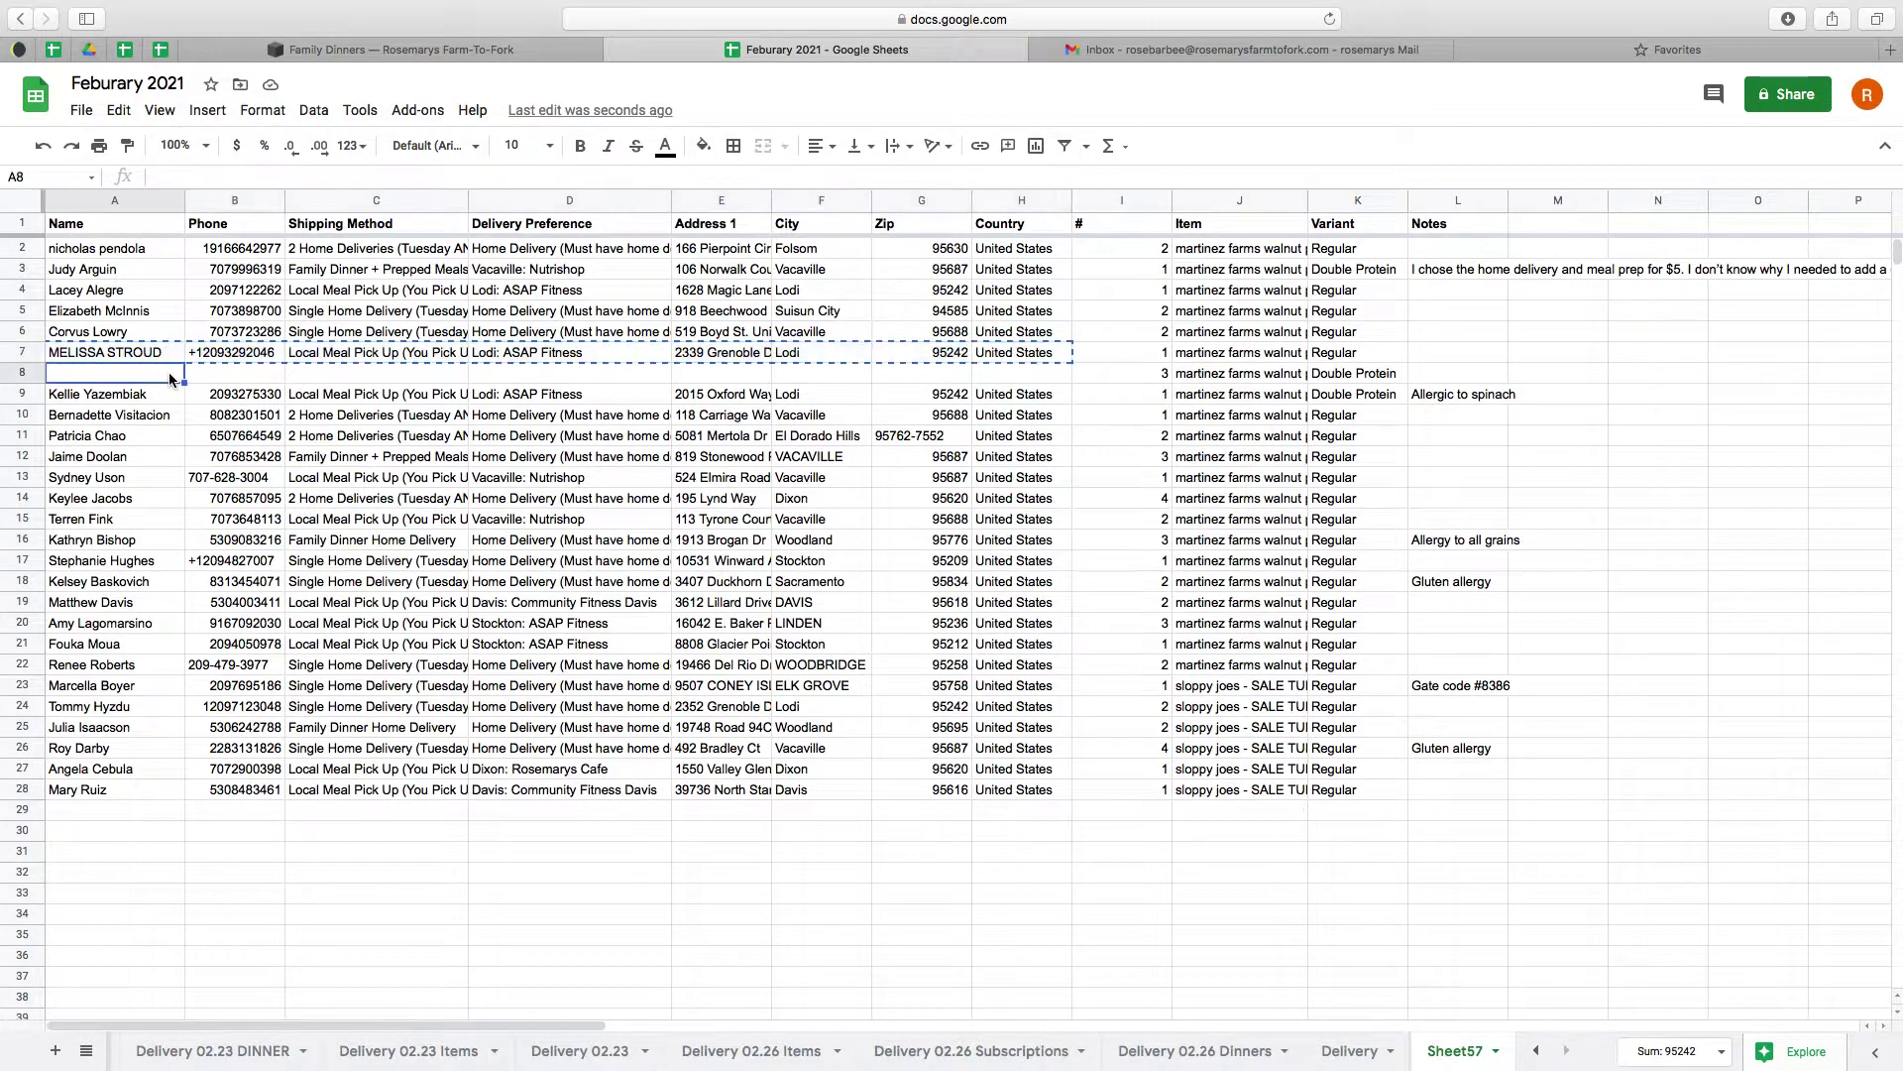
pyautogui.press('super+v')
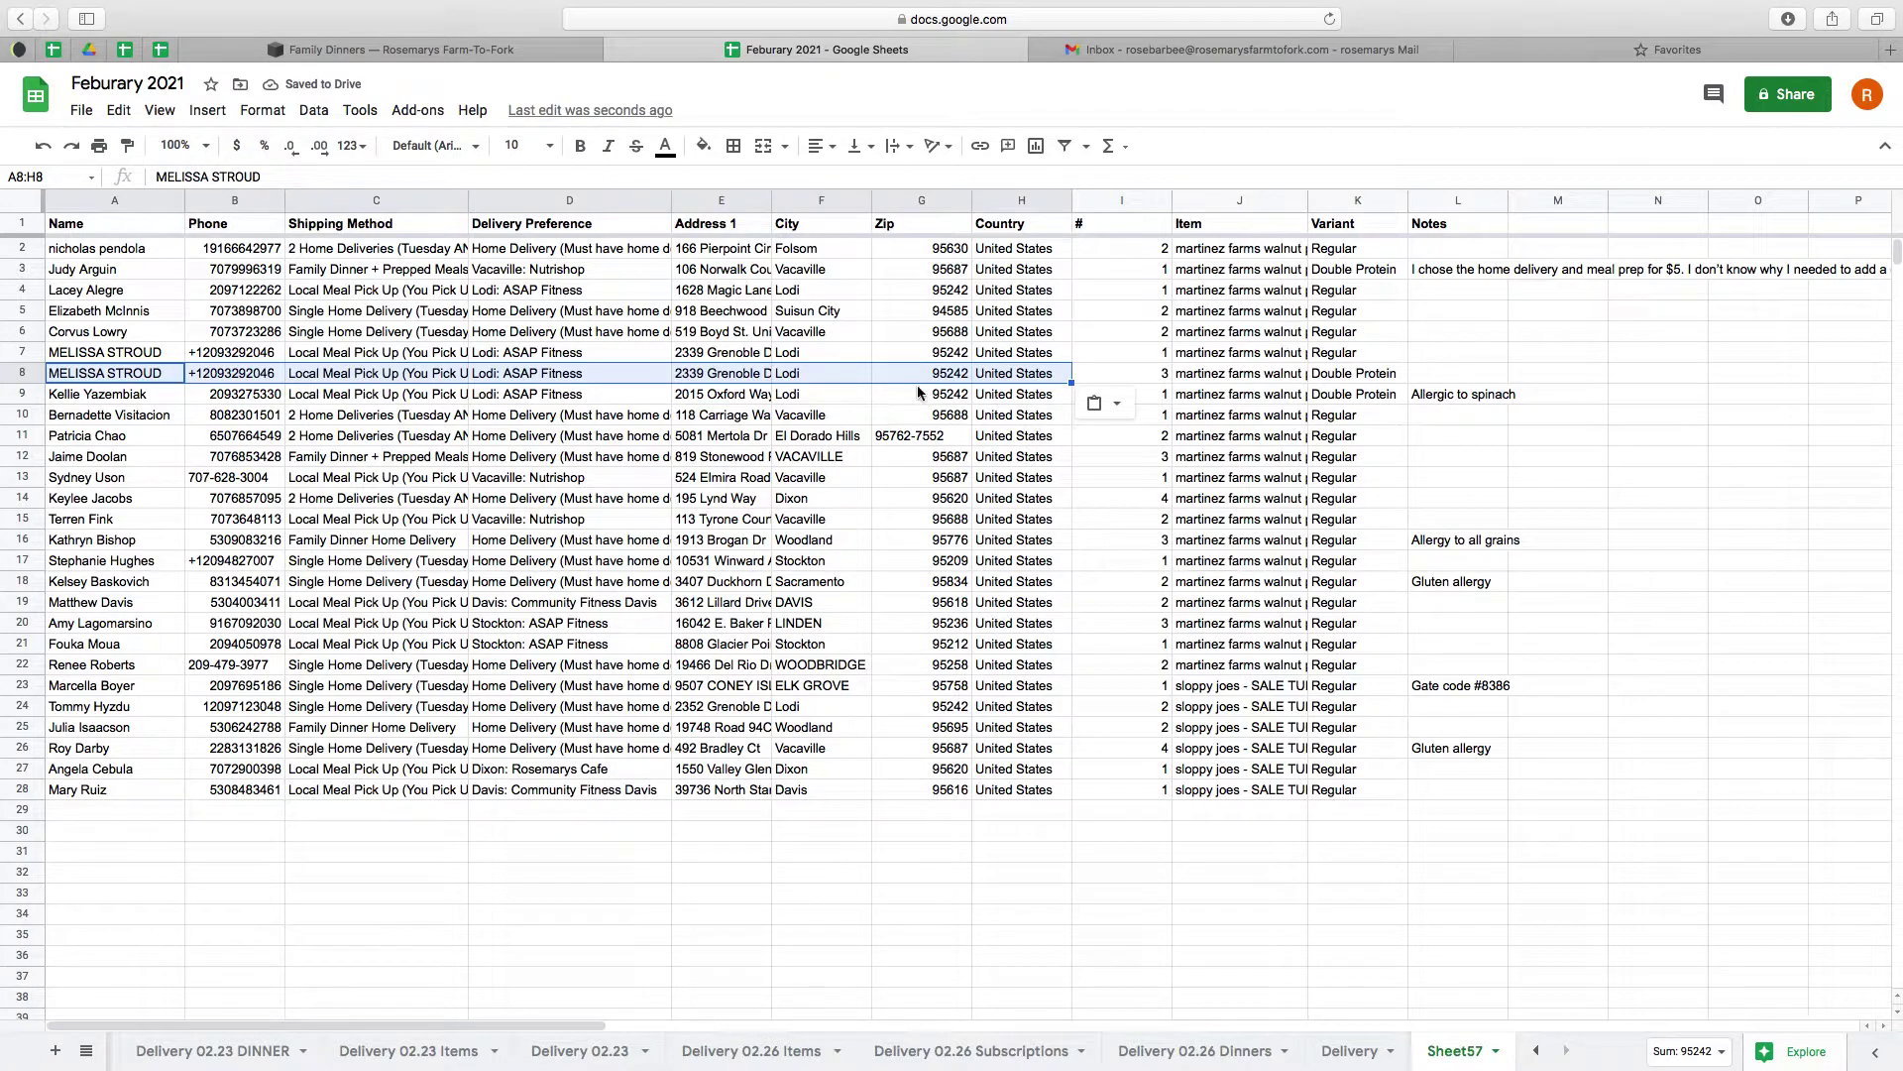
pyautogui.click(557, 530)
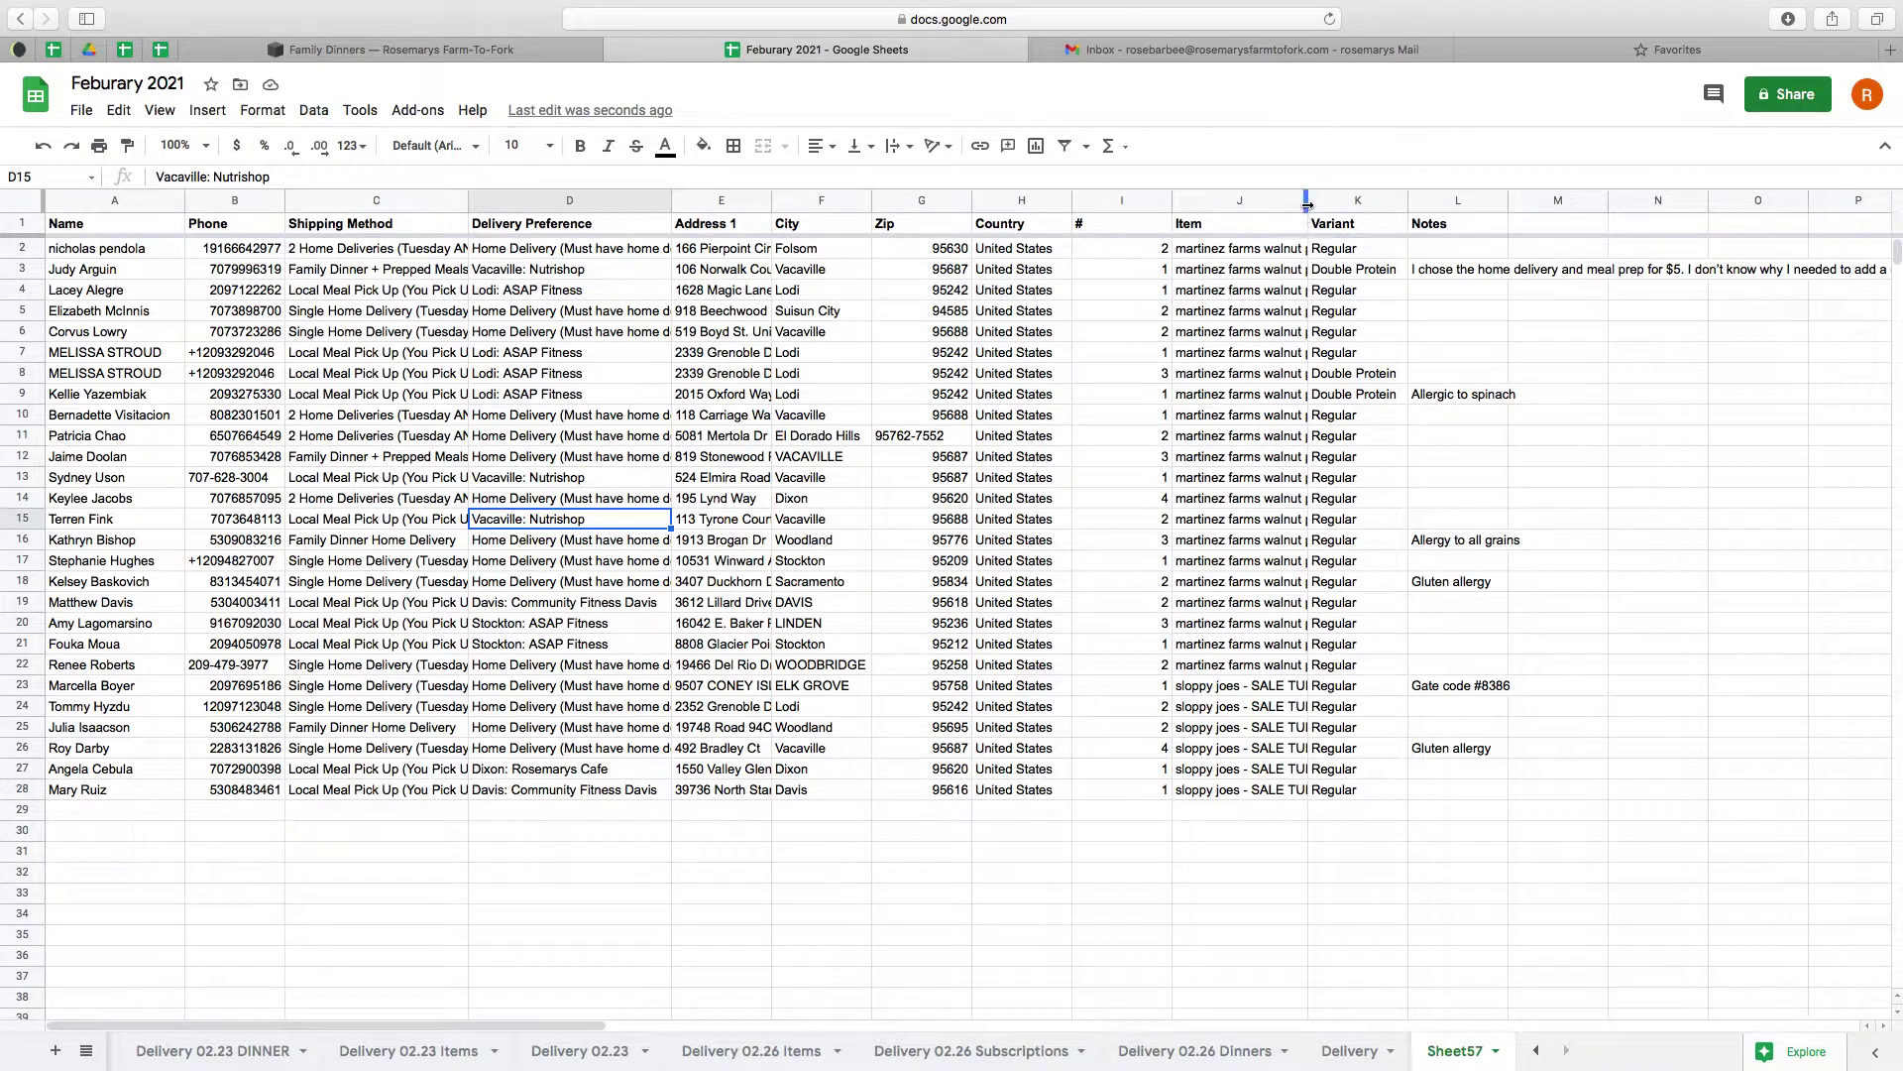
pyautogui.moveTo(1308, 200); pyautogui.dragTo(1355, 200)
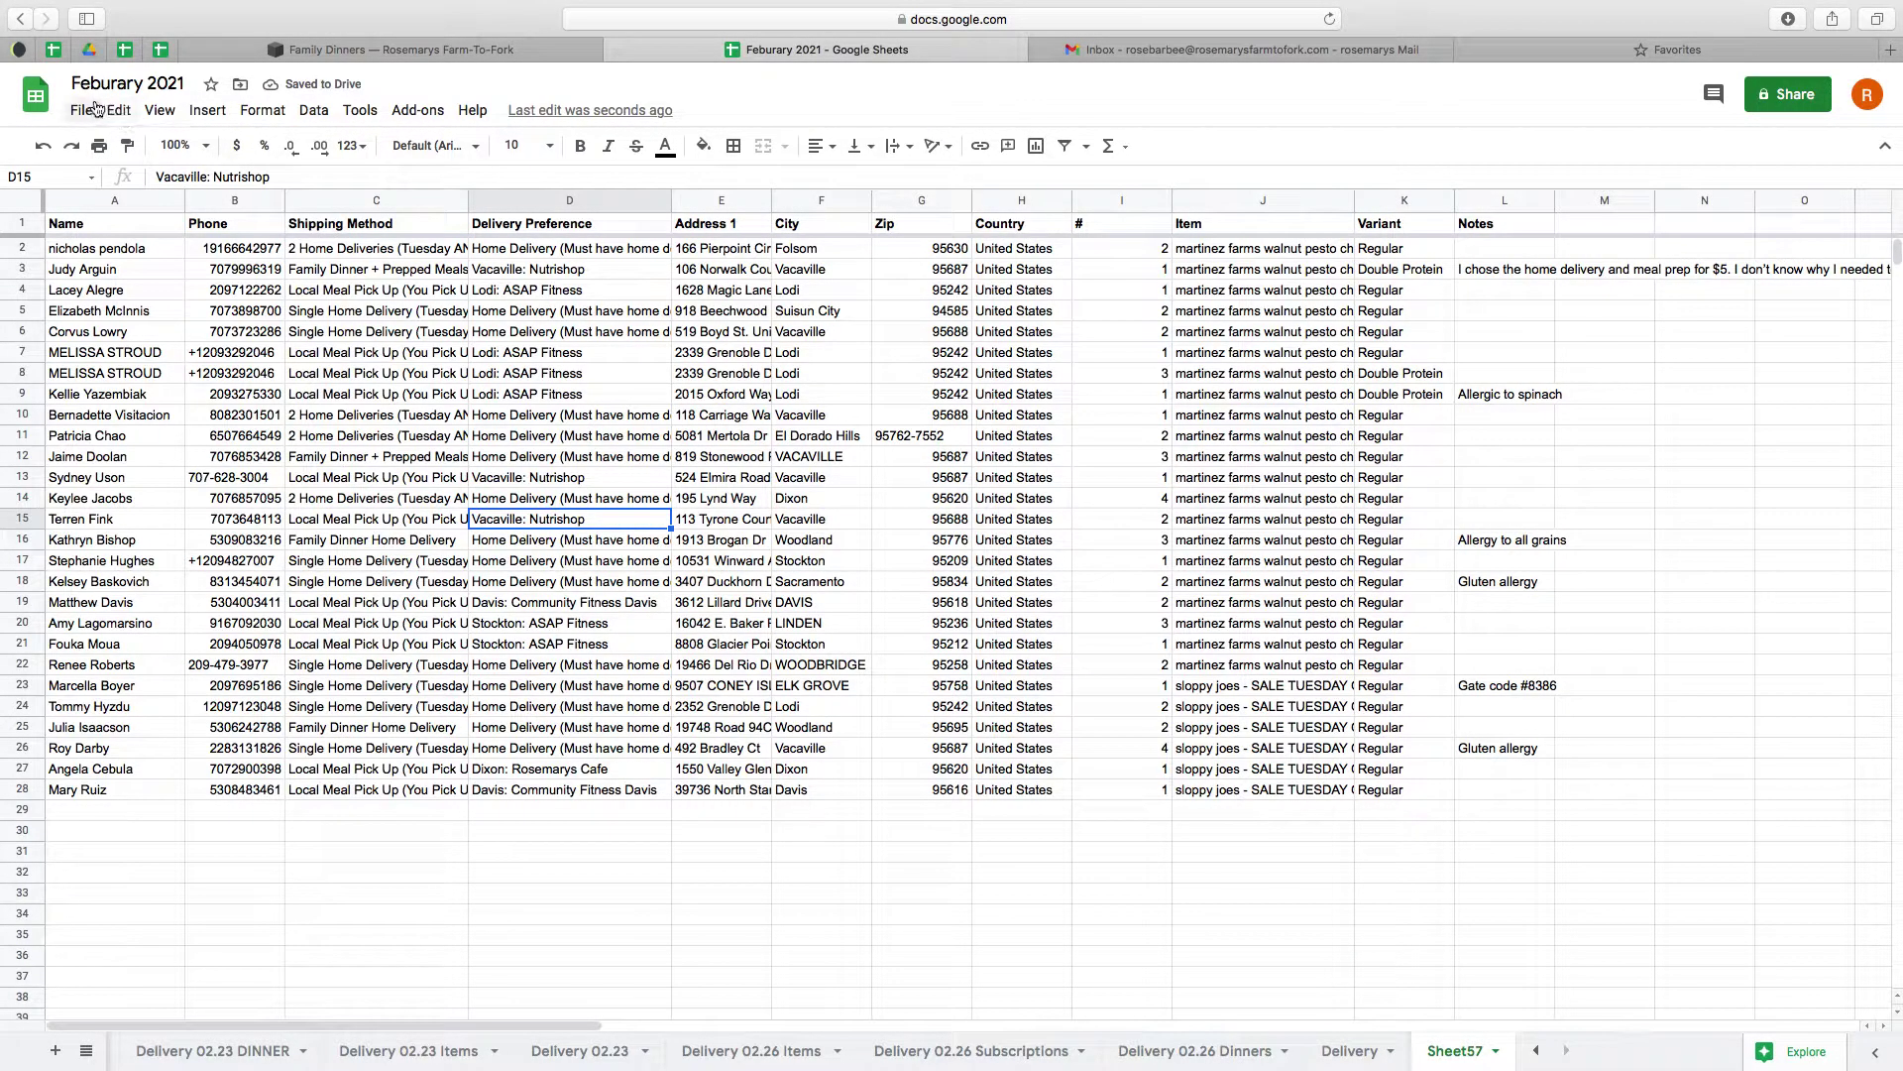
# - Sort the whole sheet A→Z by the Name column
pyautogui.click(118, 203)
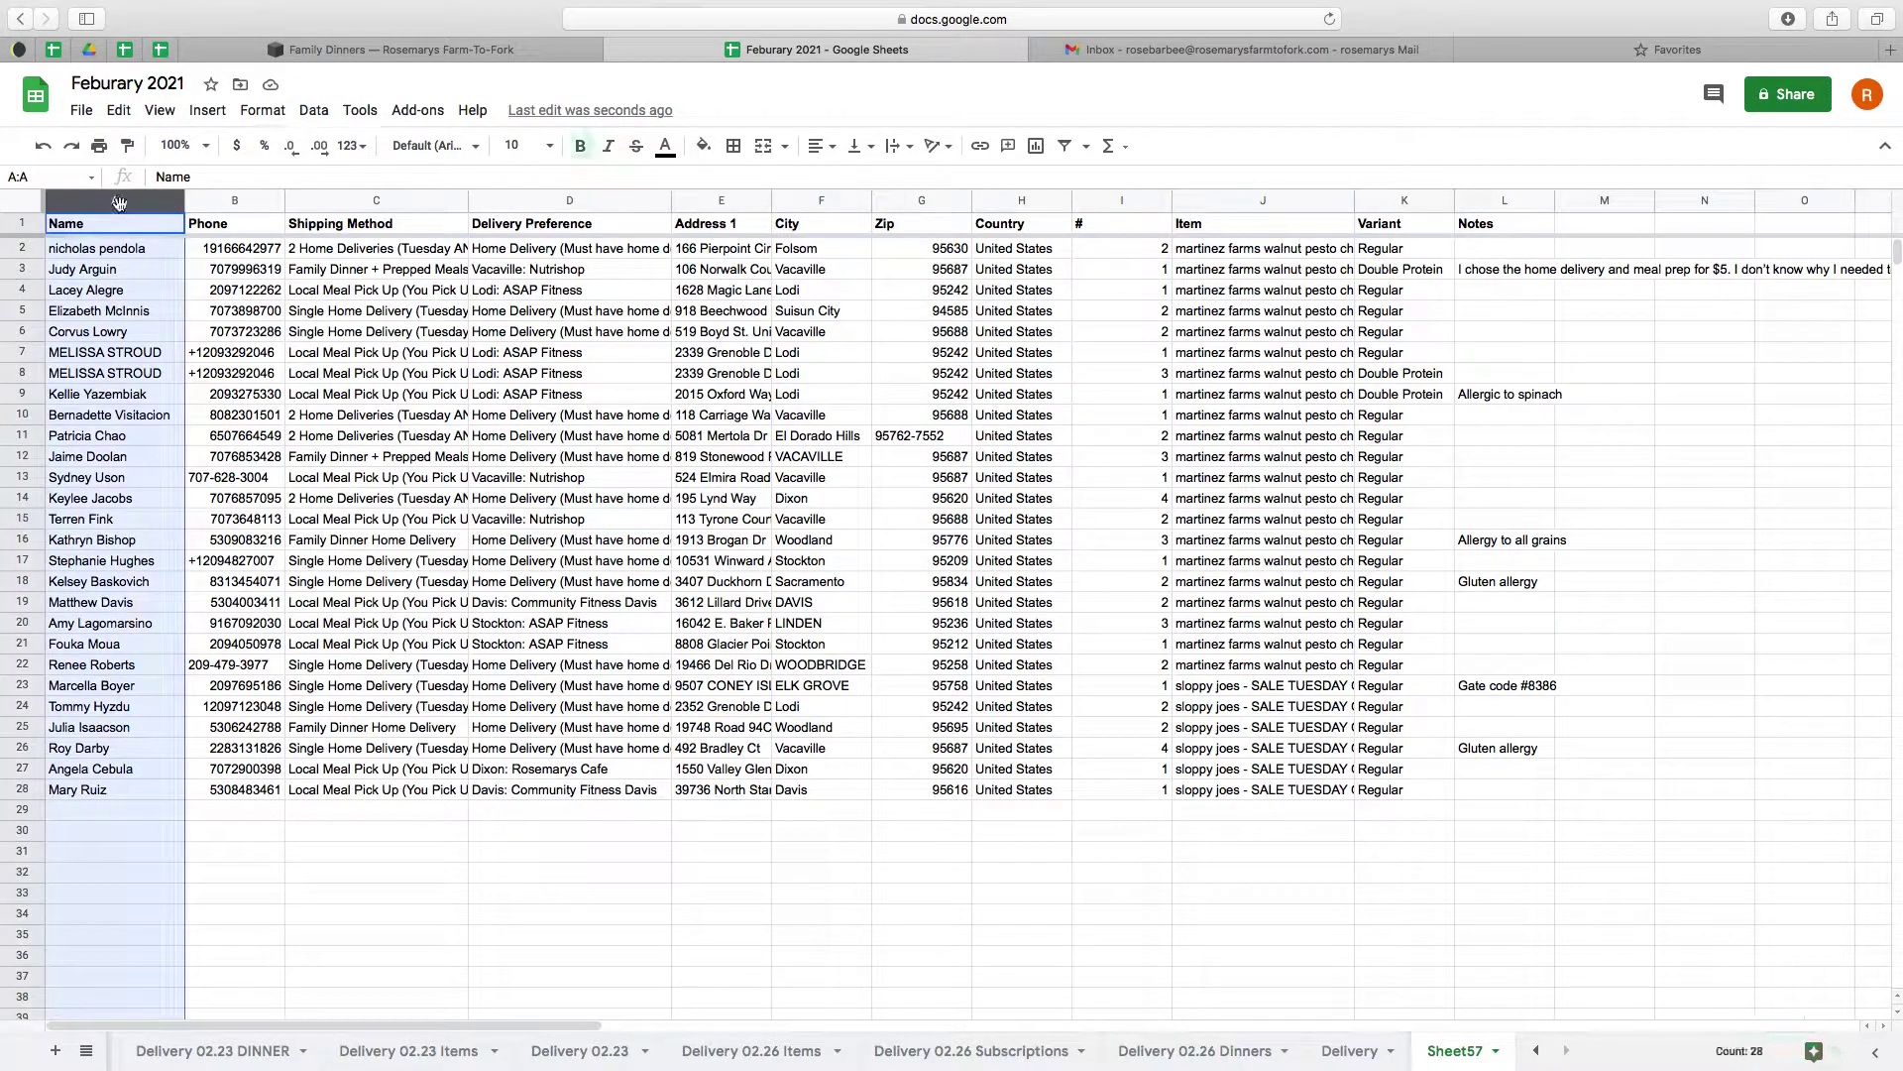
pyautogui.click(313, 110)
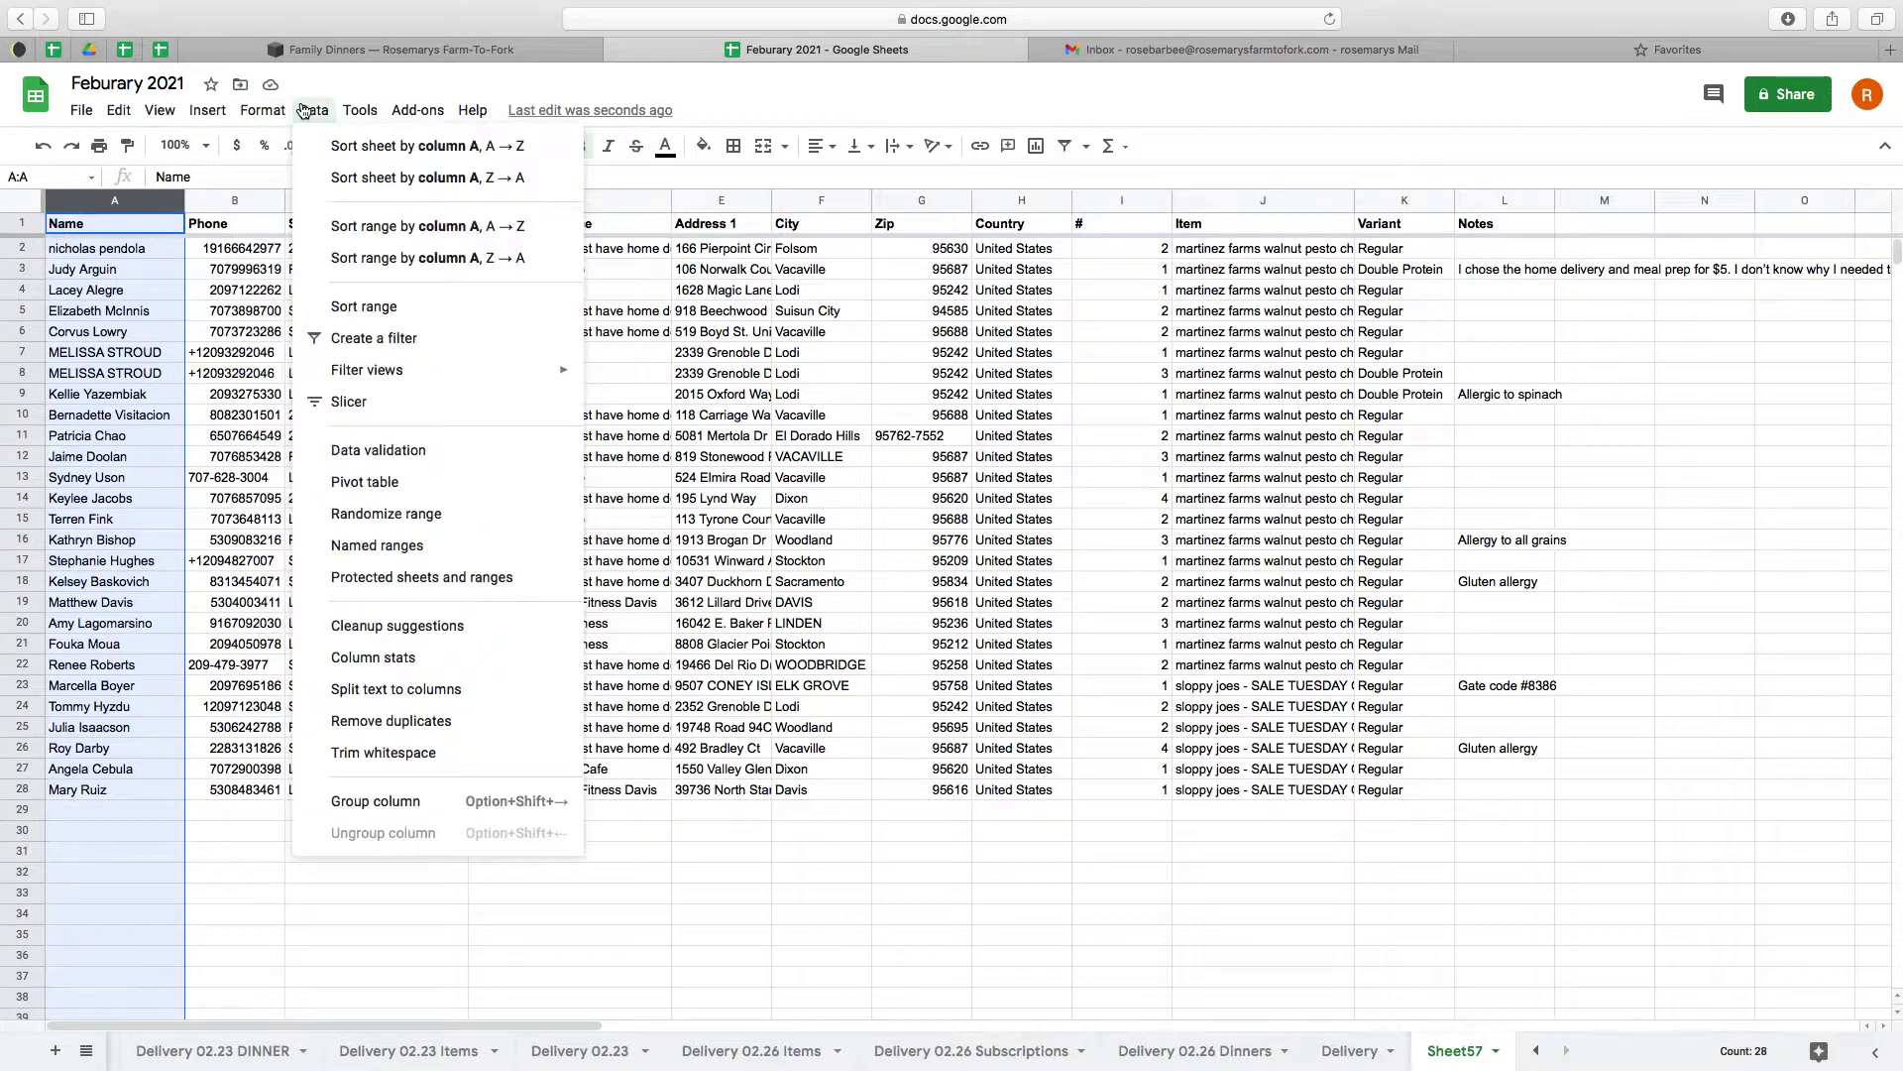
pyautogui.click(333, 147)
pyautogui.click(304, 294)
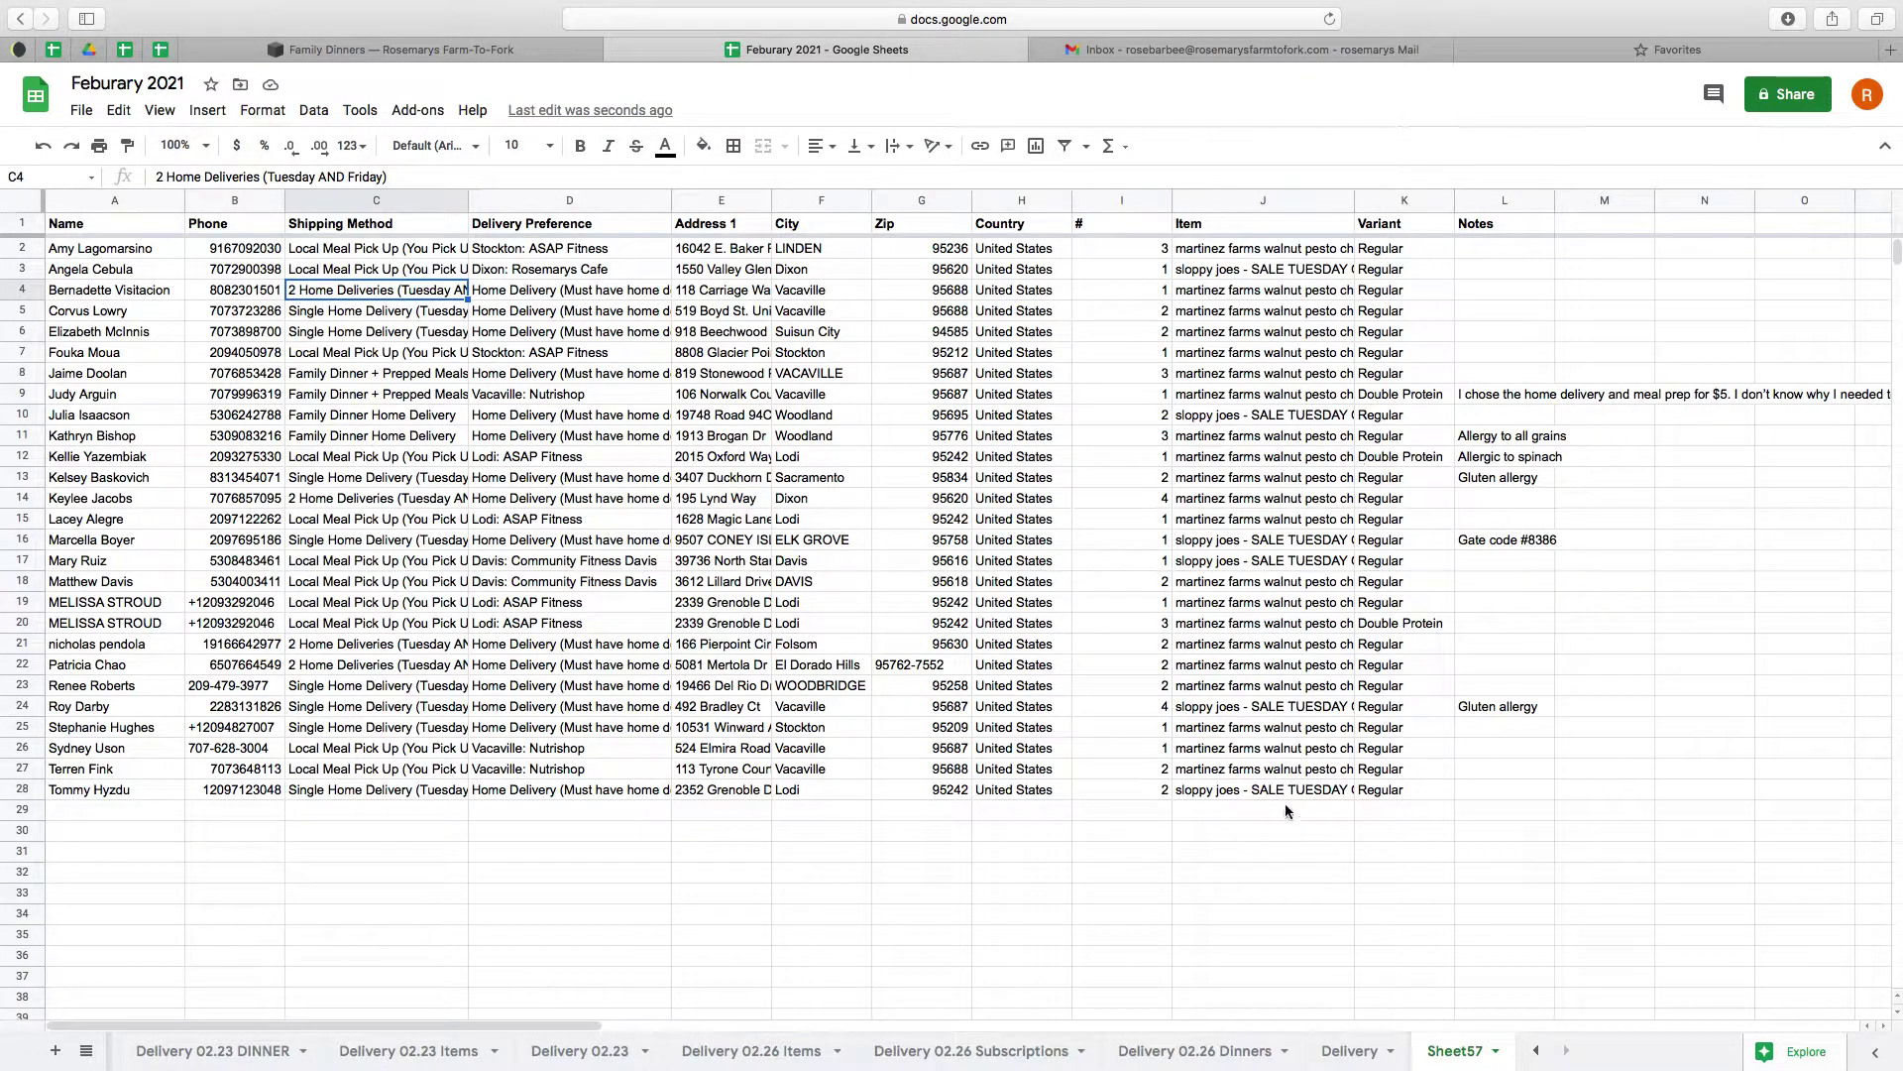
# - Inspect the sloppy joes item entries around row 16, then open a new blank browser tab
pyautogui.moveTo(1257, 710); pyautogui.dragTo(1268, 732)
pyautogui.click(1333, 537)
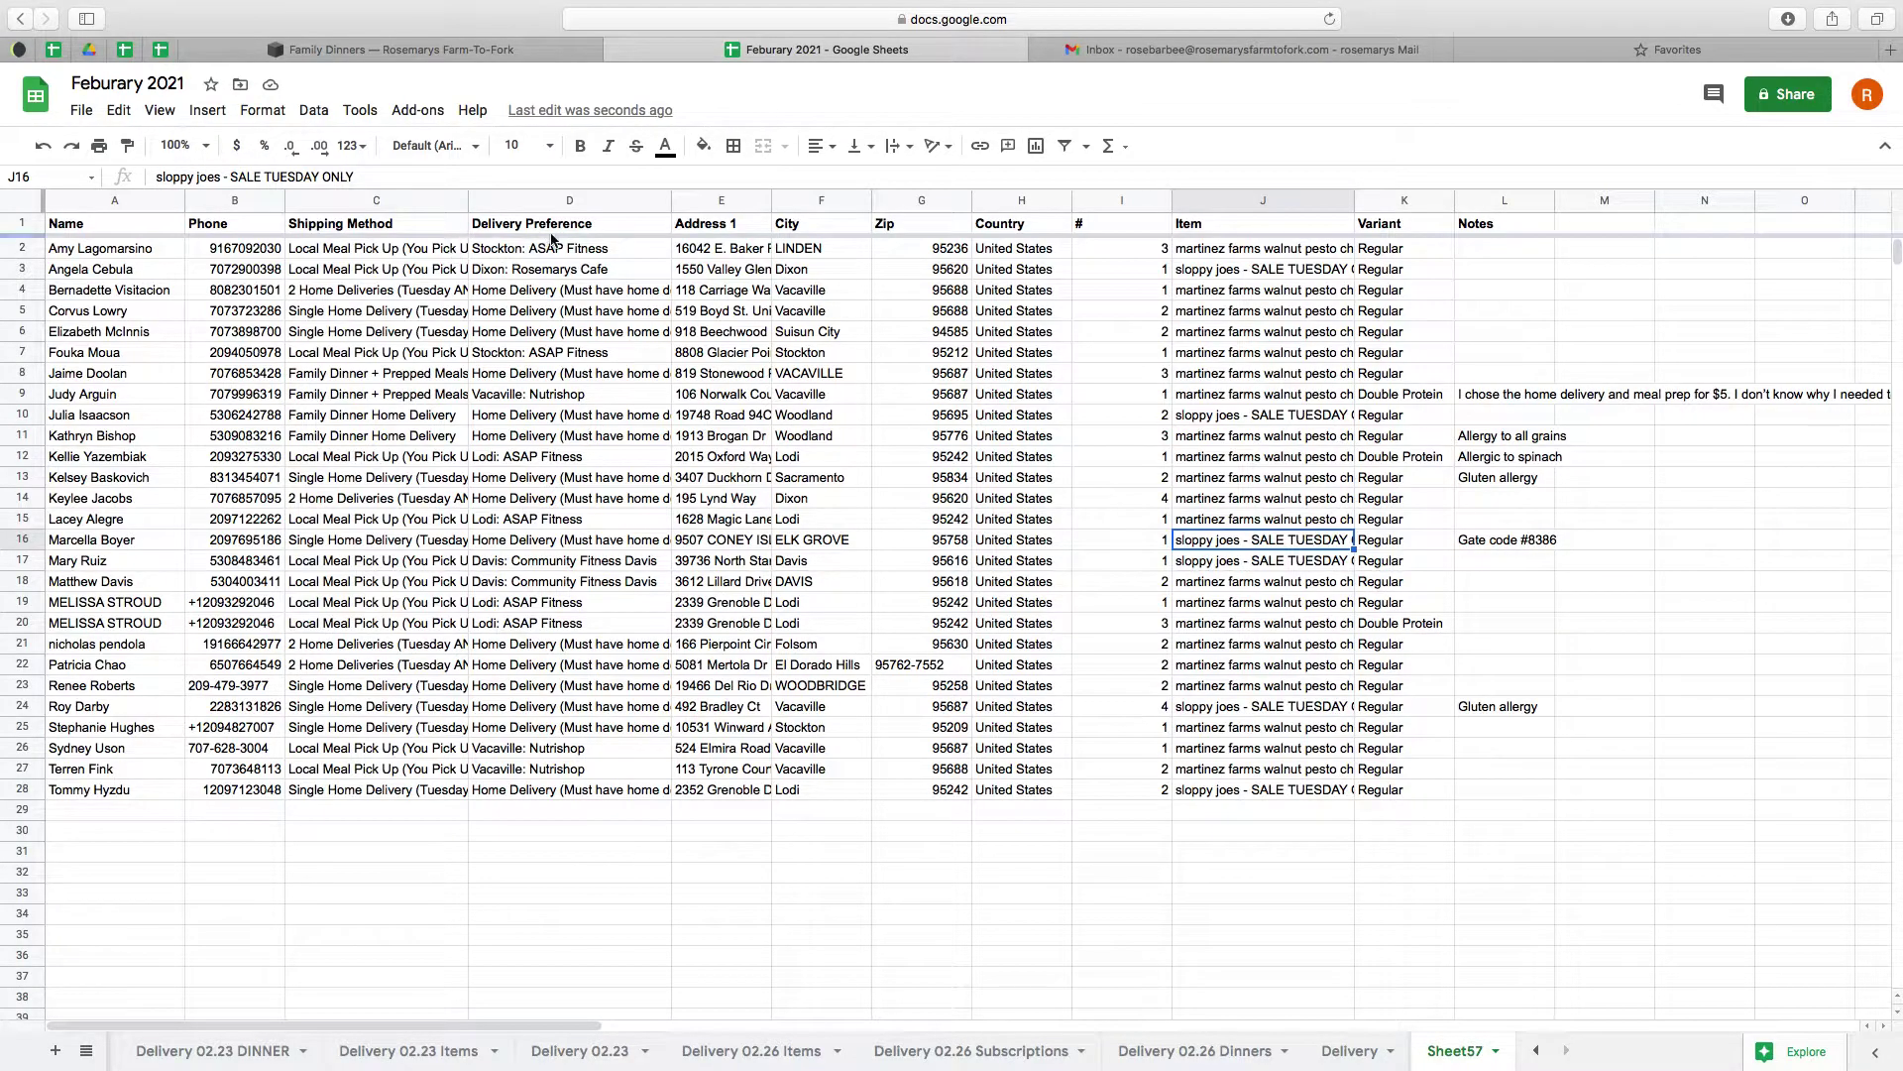
pyautogui.click(303, 227)
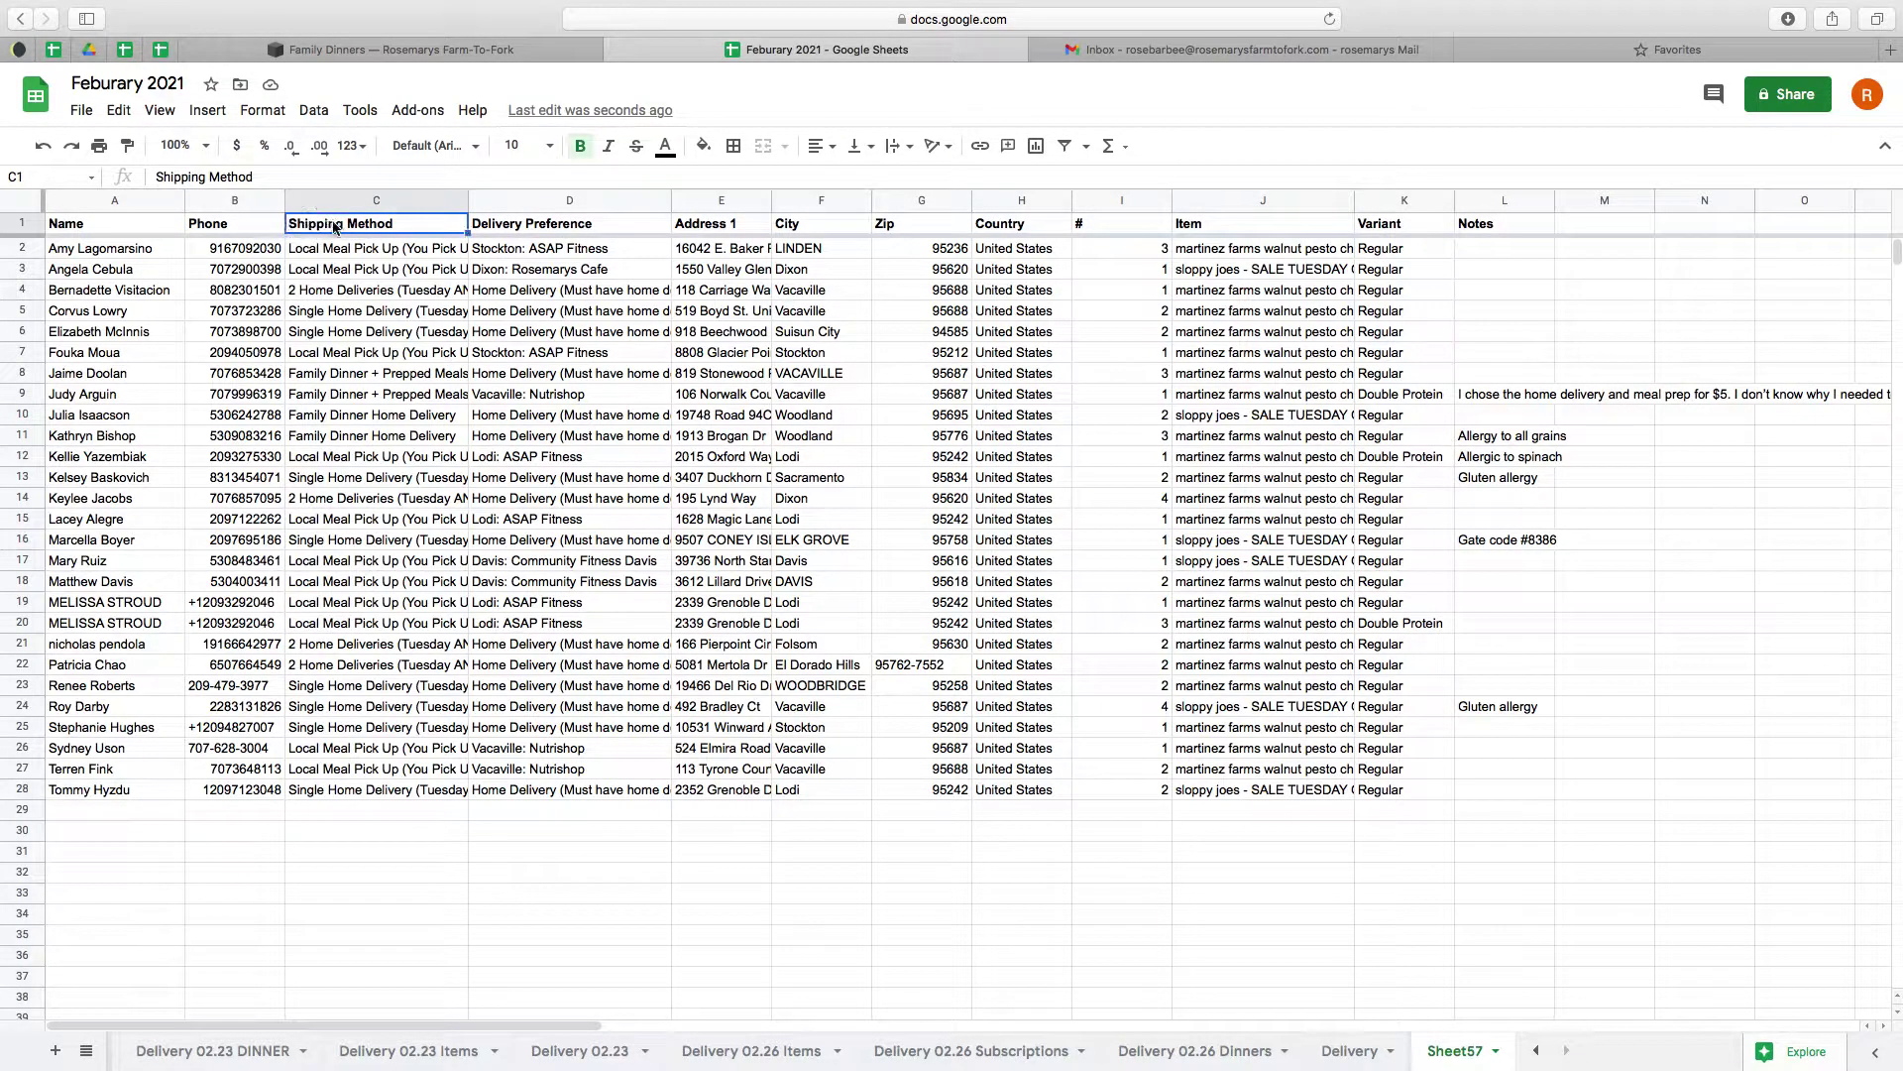
pyautogui.click(498, 231)
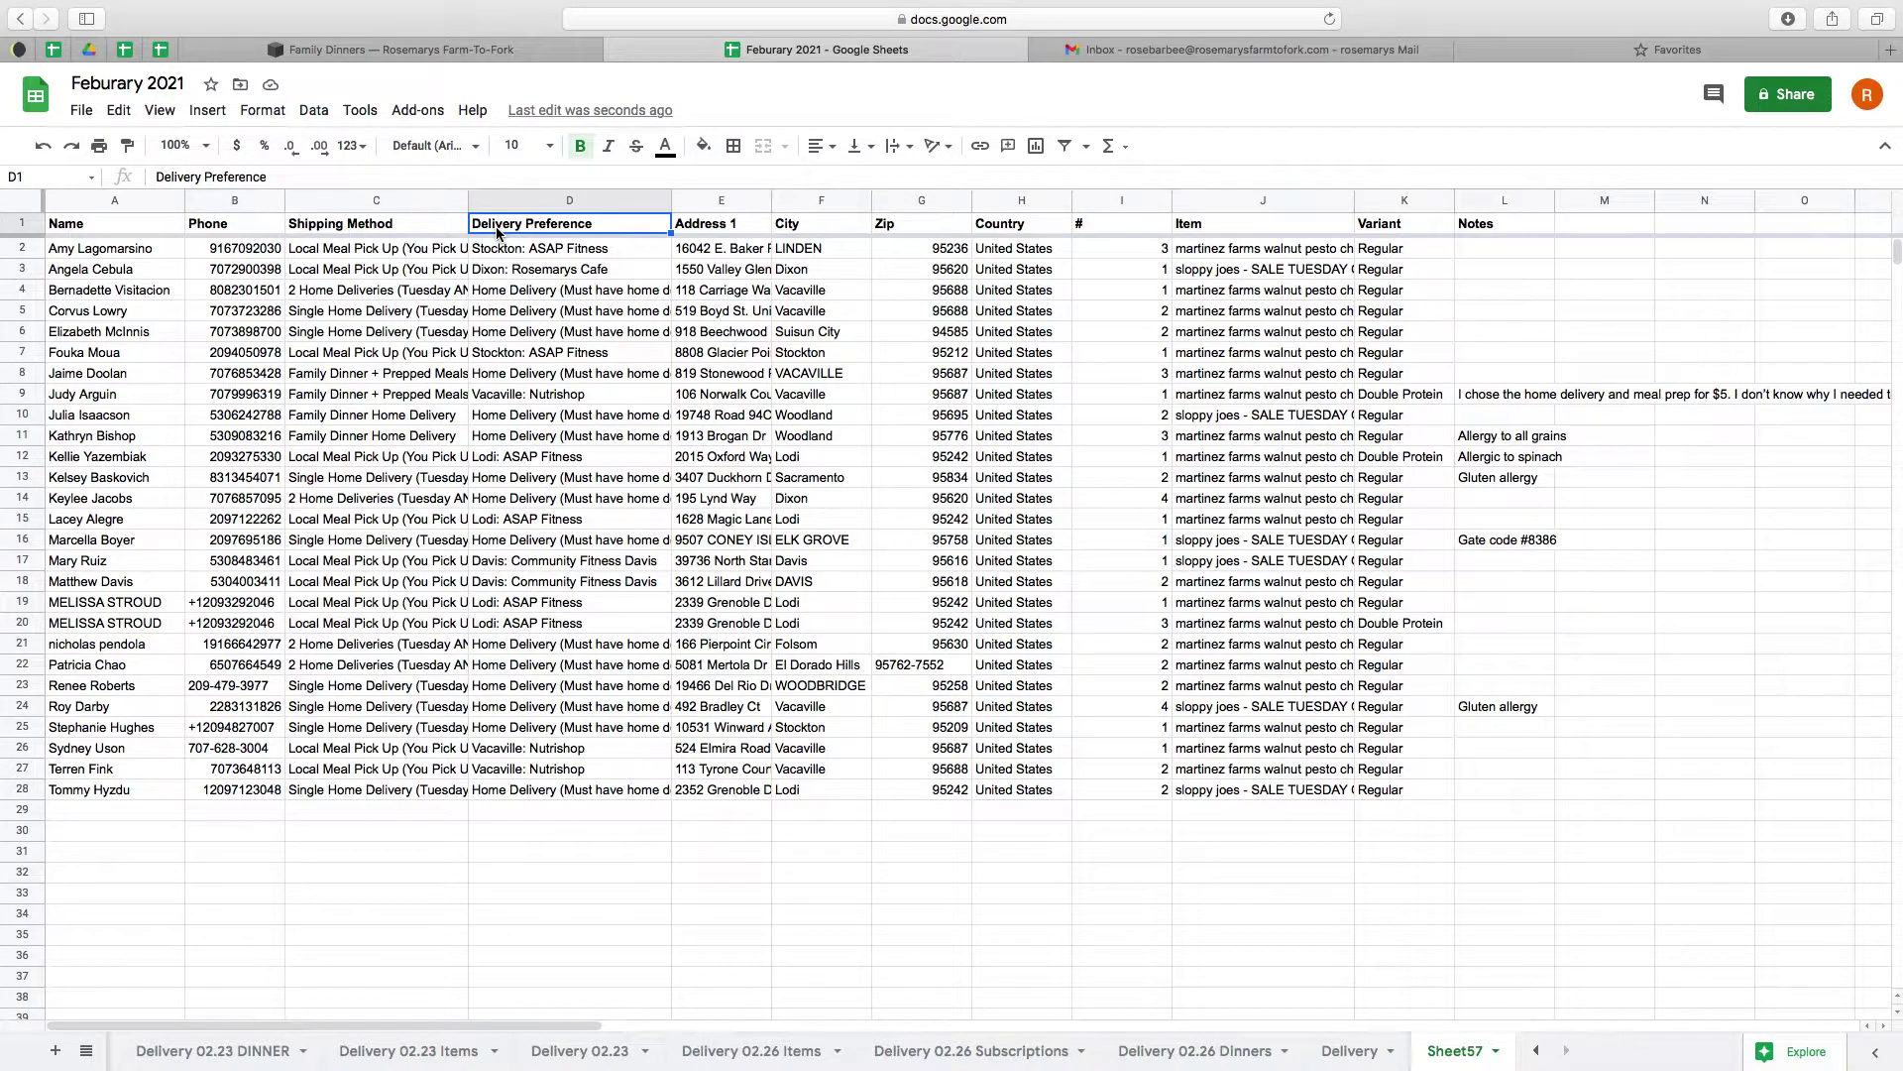
pyautogui.click(1686, 49)
# - Load the Rosemarys Farm-To-Fork website in the blank tab by typing 'rose'
pyautogui.click(1159, 72)
pyautogui.click(387, 71)
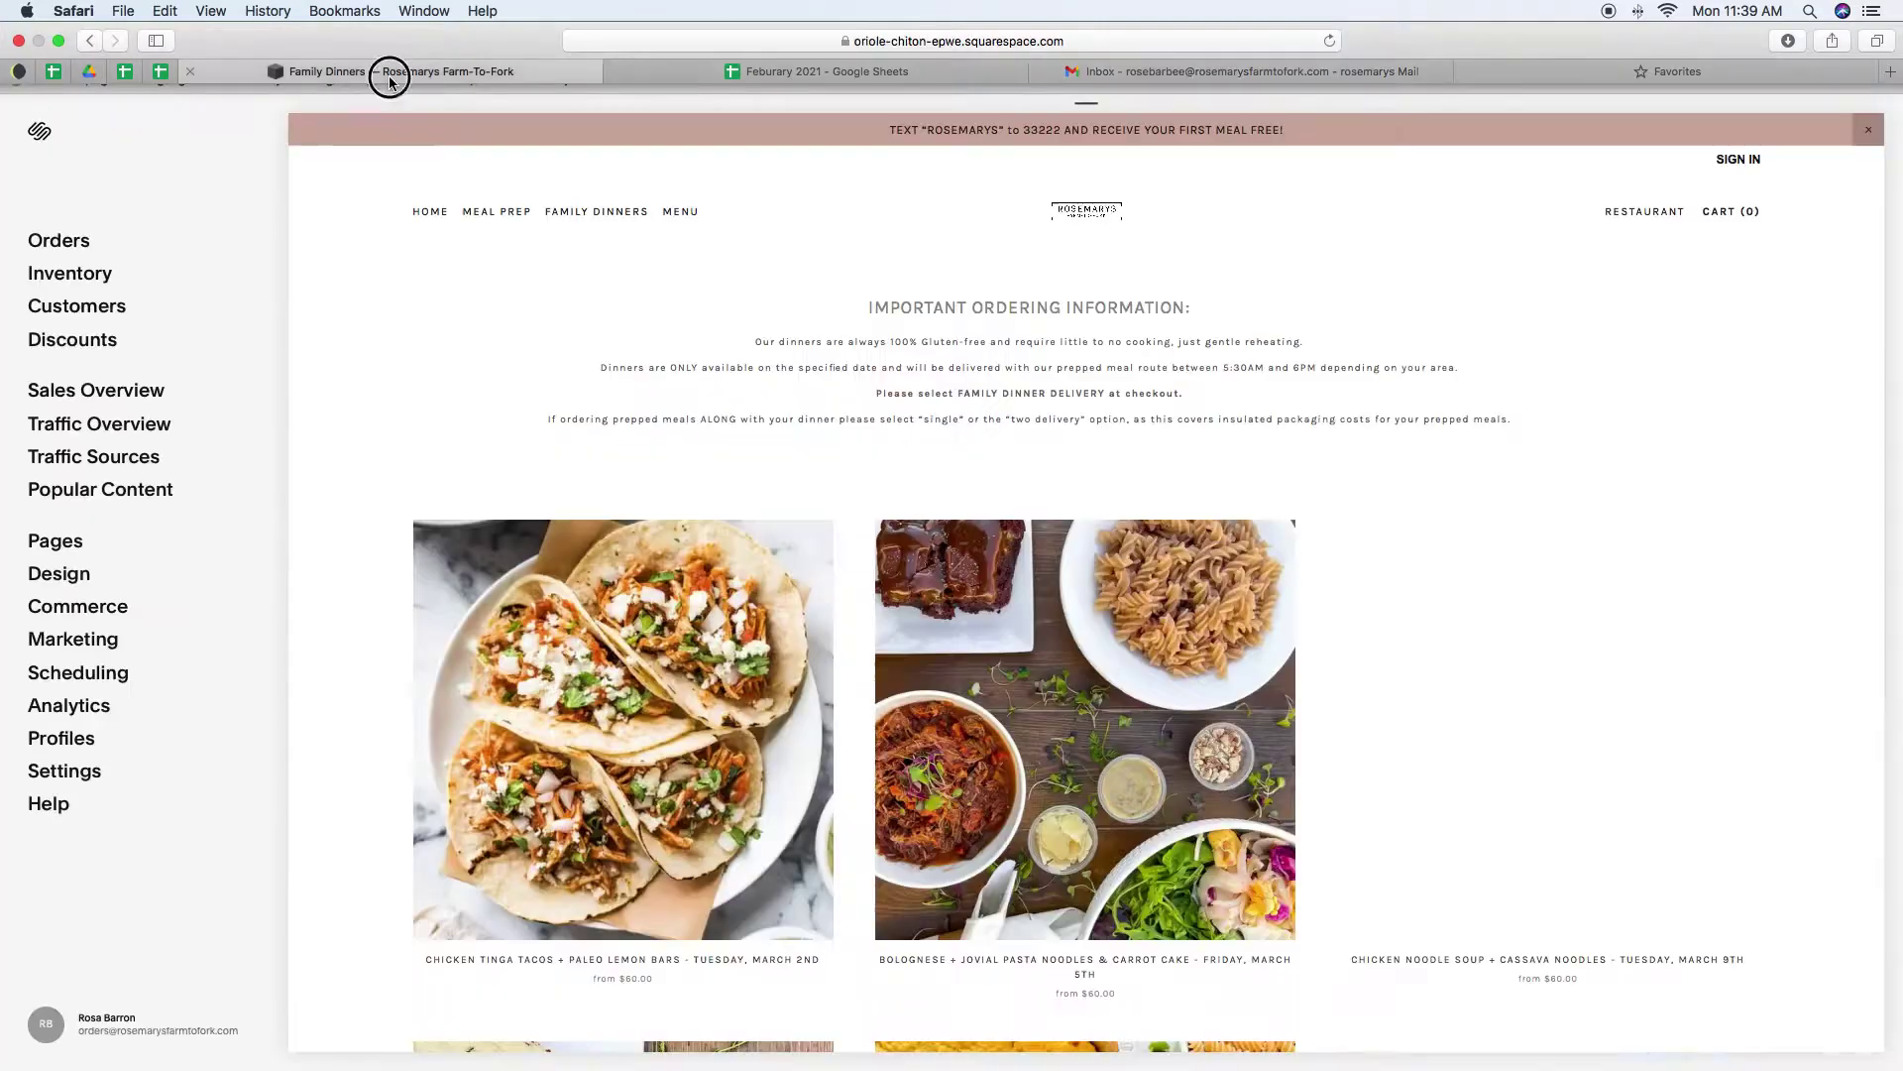
pyautogui.click(1691, 71)
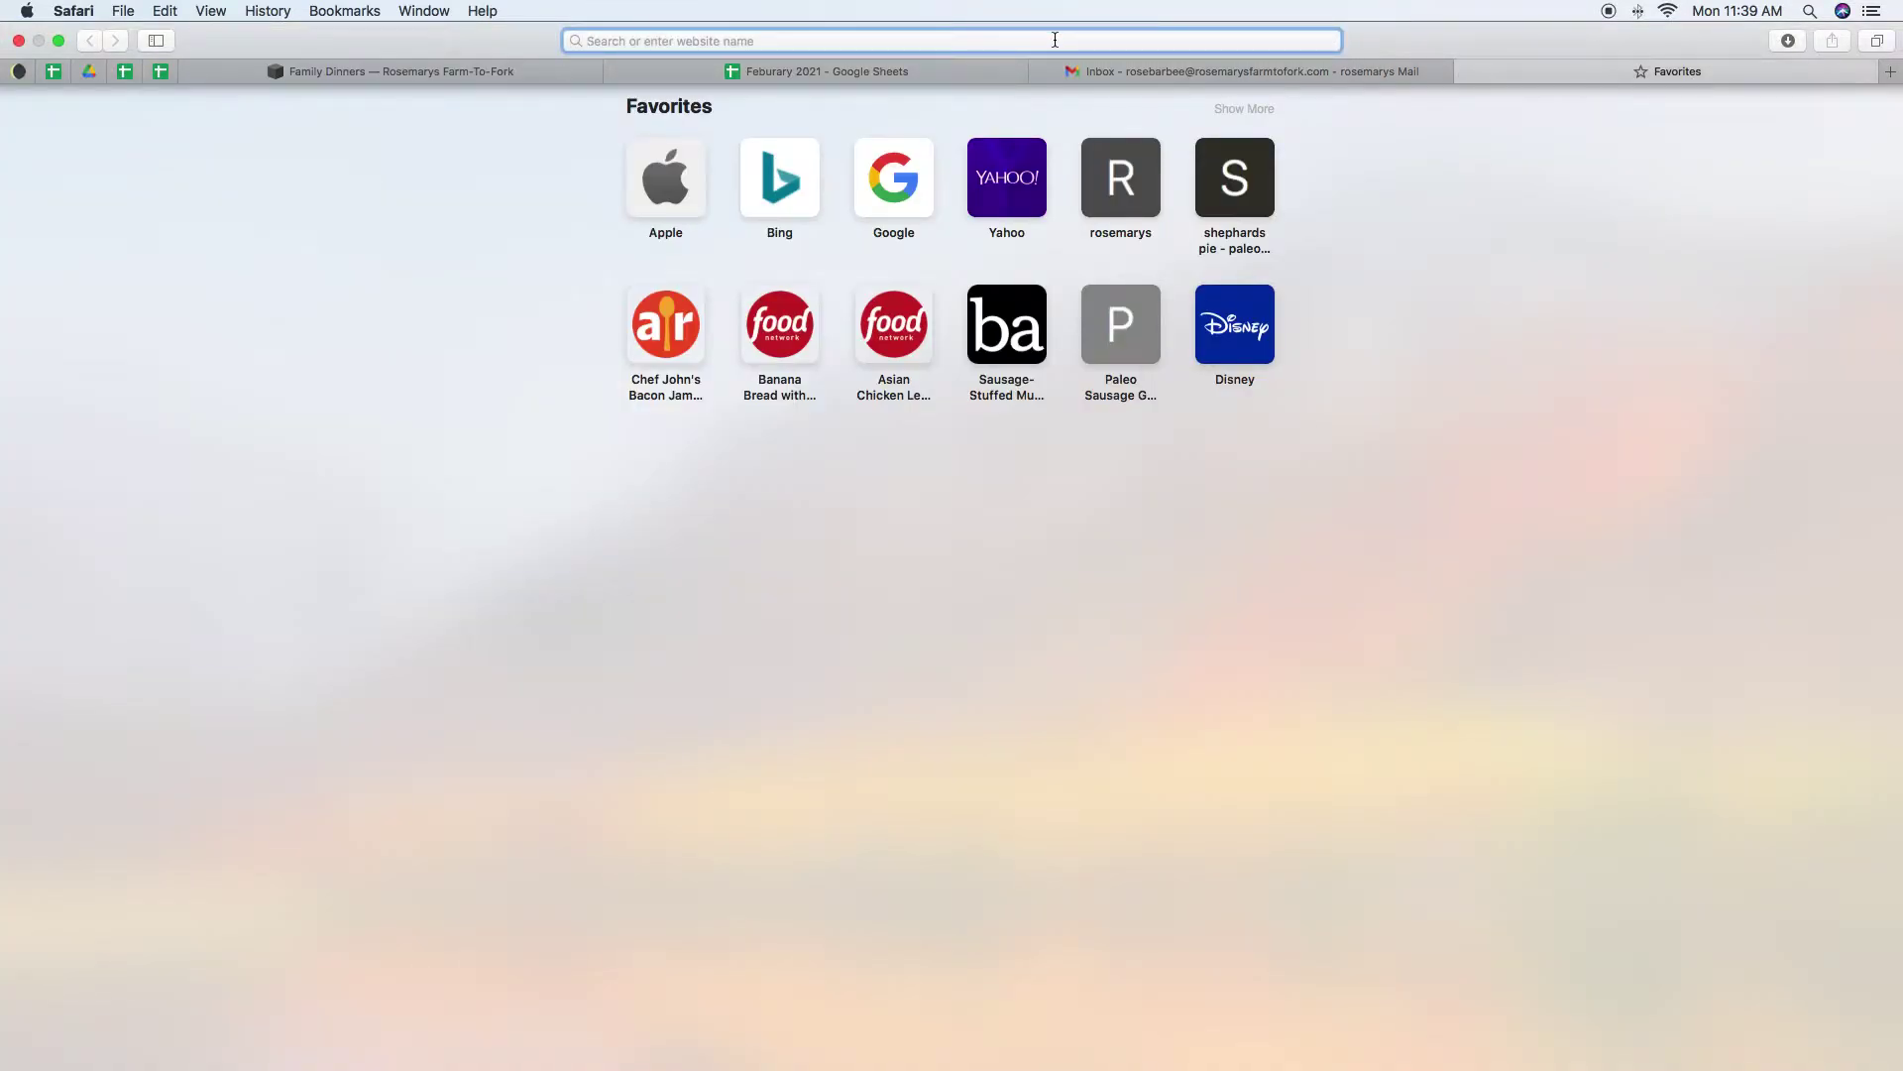
pyautogui.write('rose')
pyautogui.press('Return')
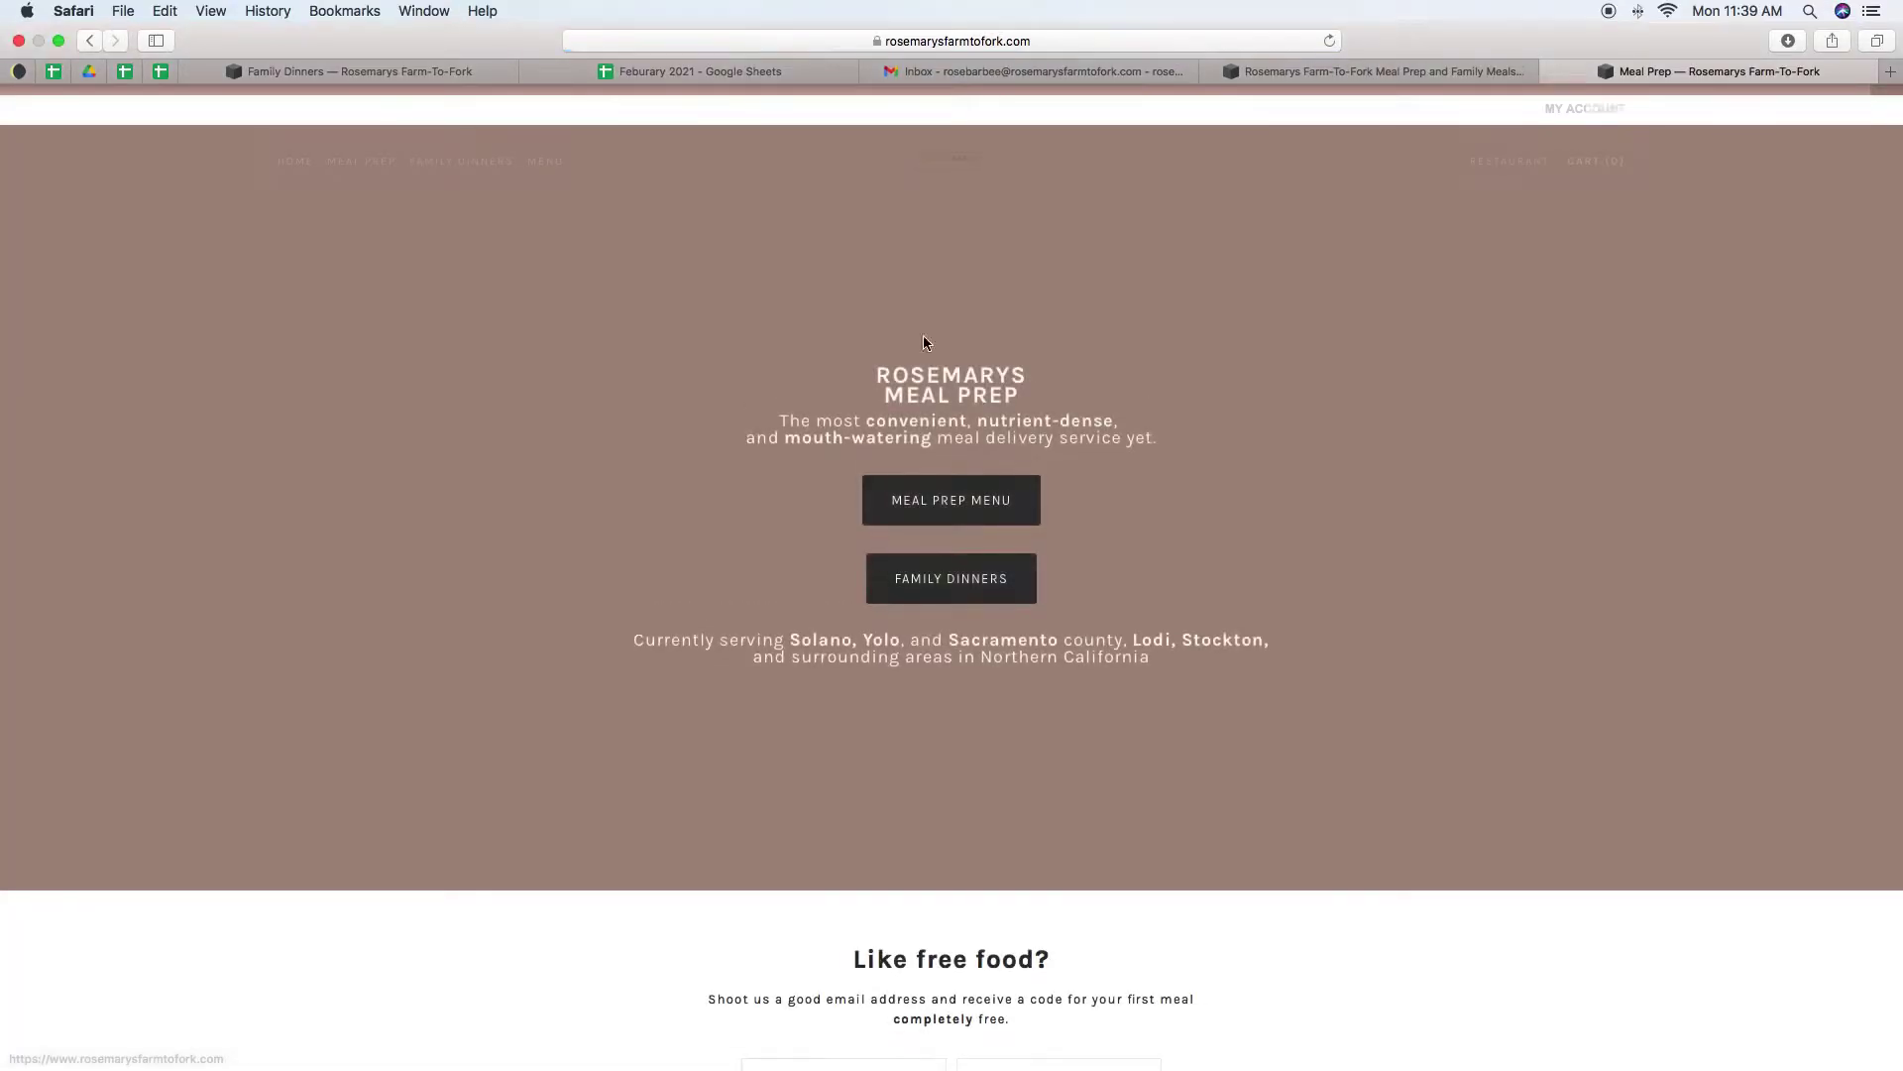
# - Add a Regular-protein sloppy joes from the Meal Prep Menu to the cart and view the cart
pyautogui.click(982, 524)
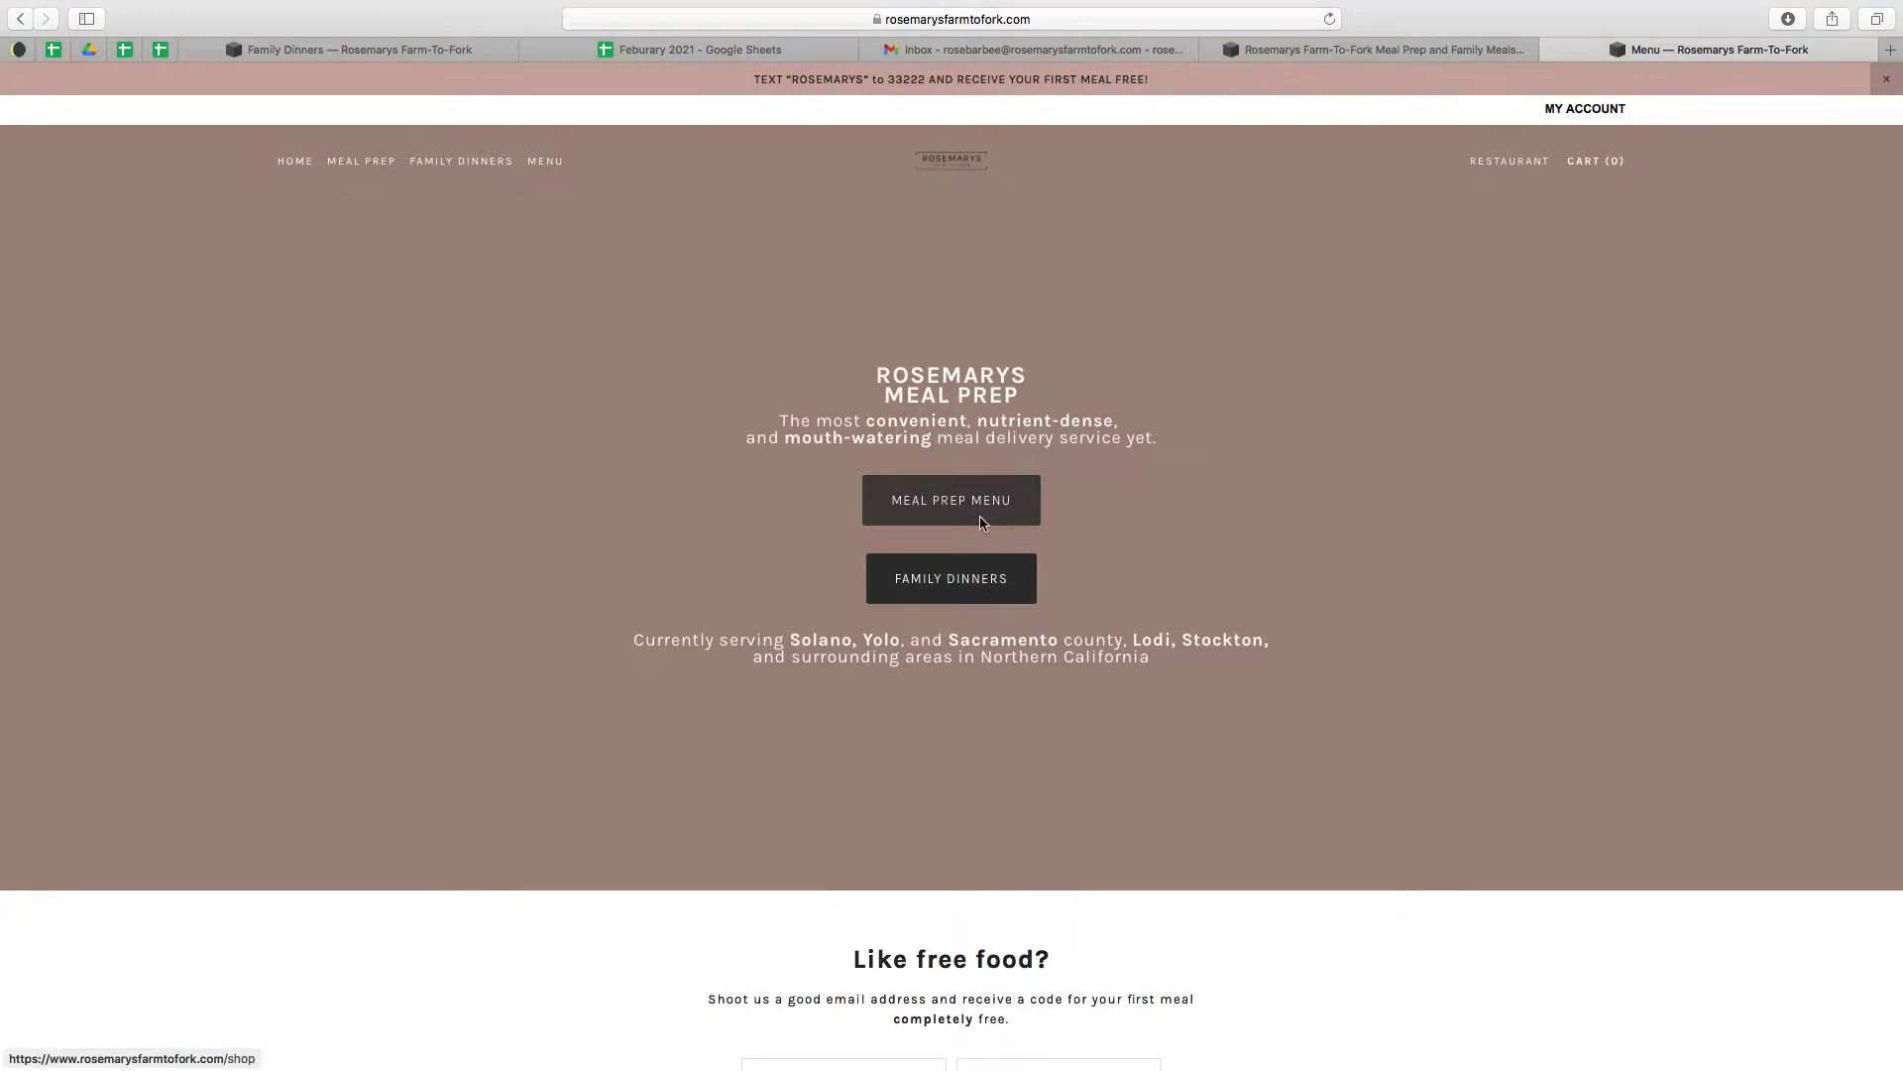
pyautogui.click(905, 730)
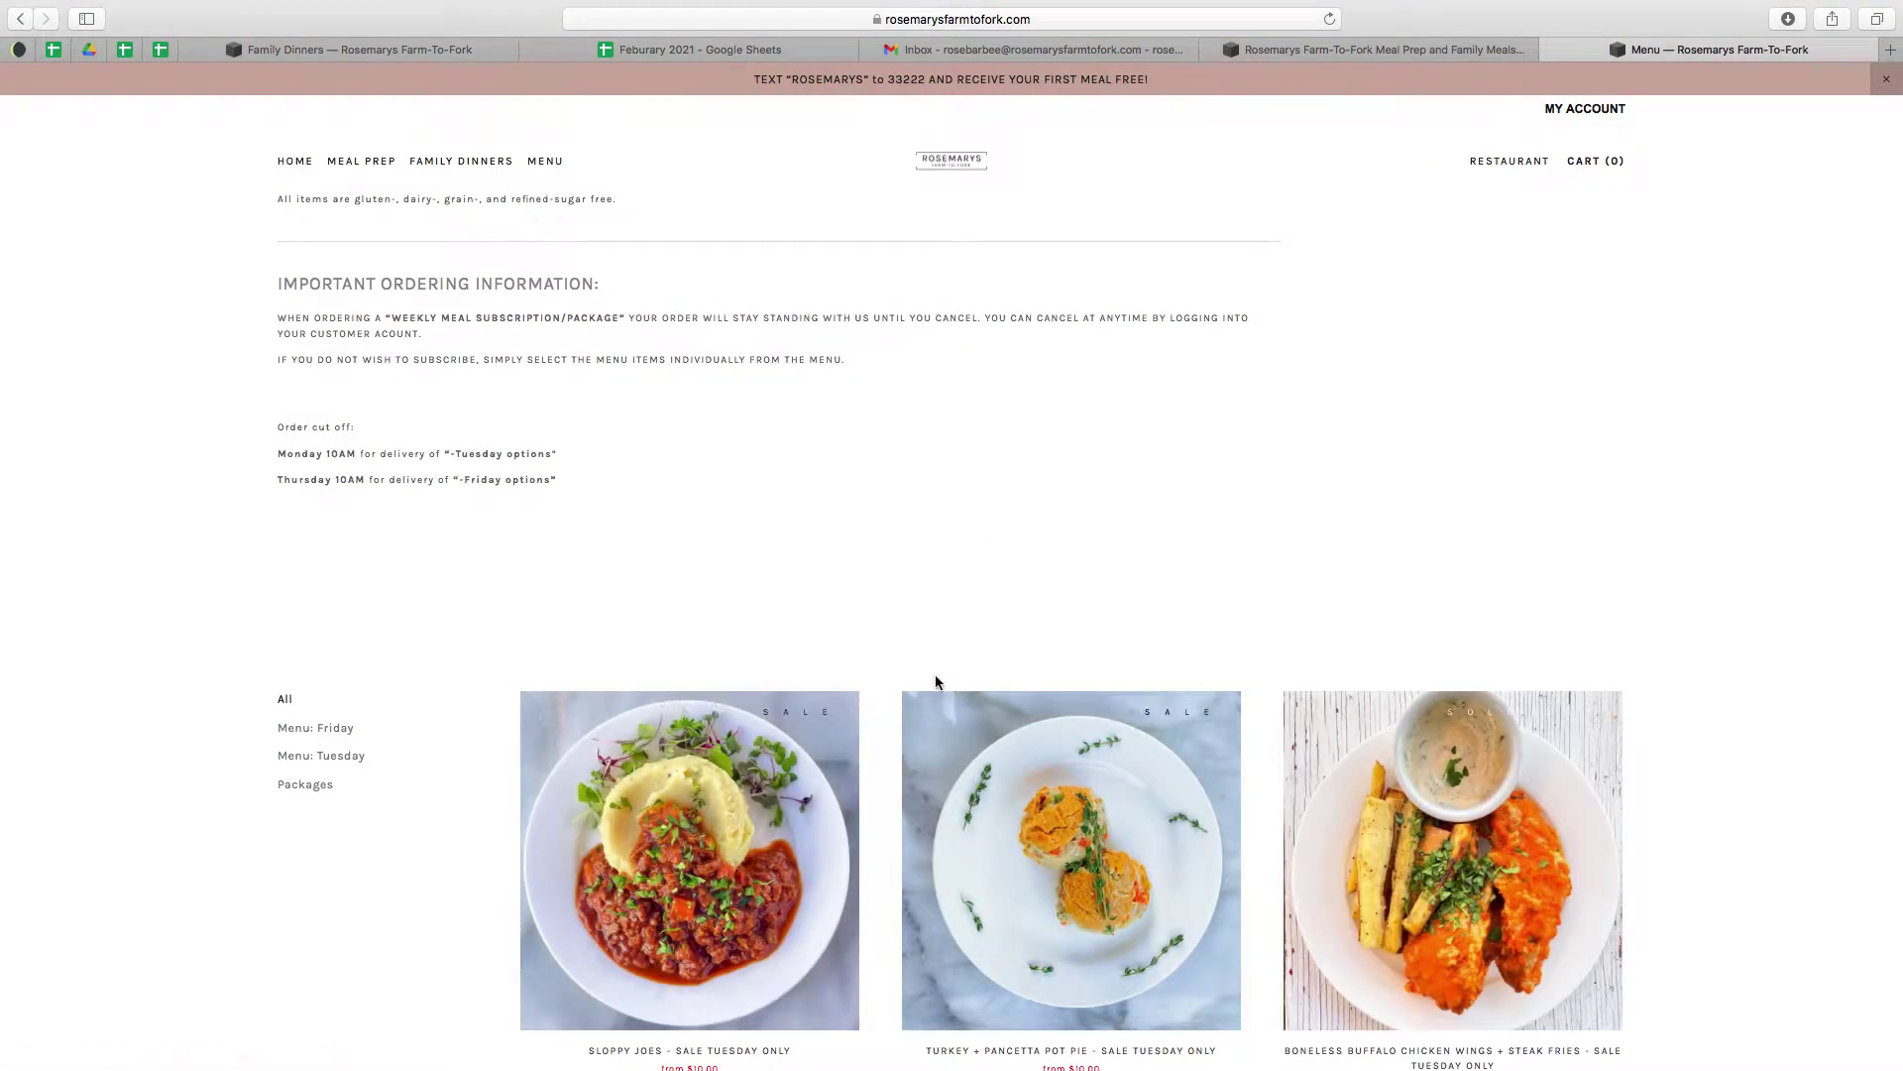
pyautogui.click(1268, 527)
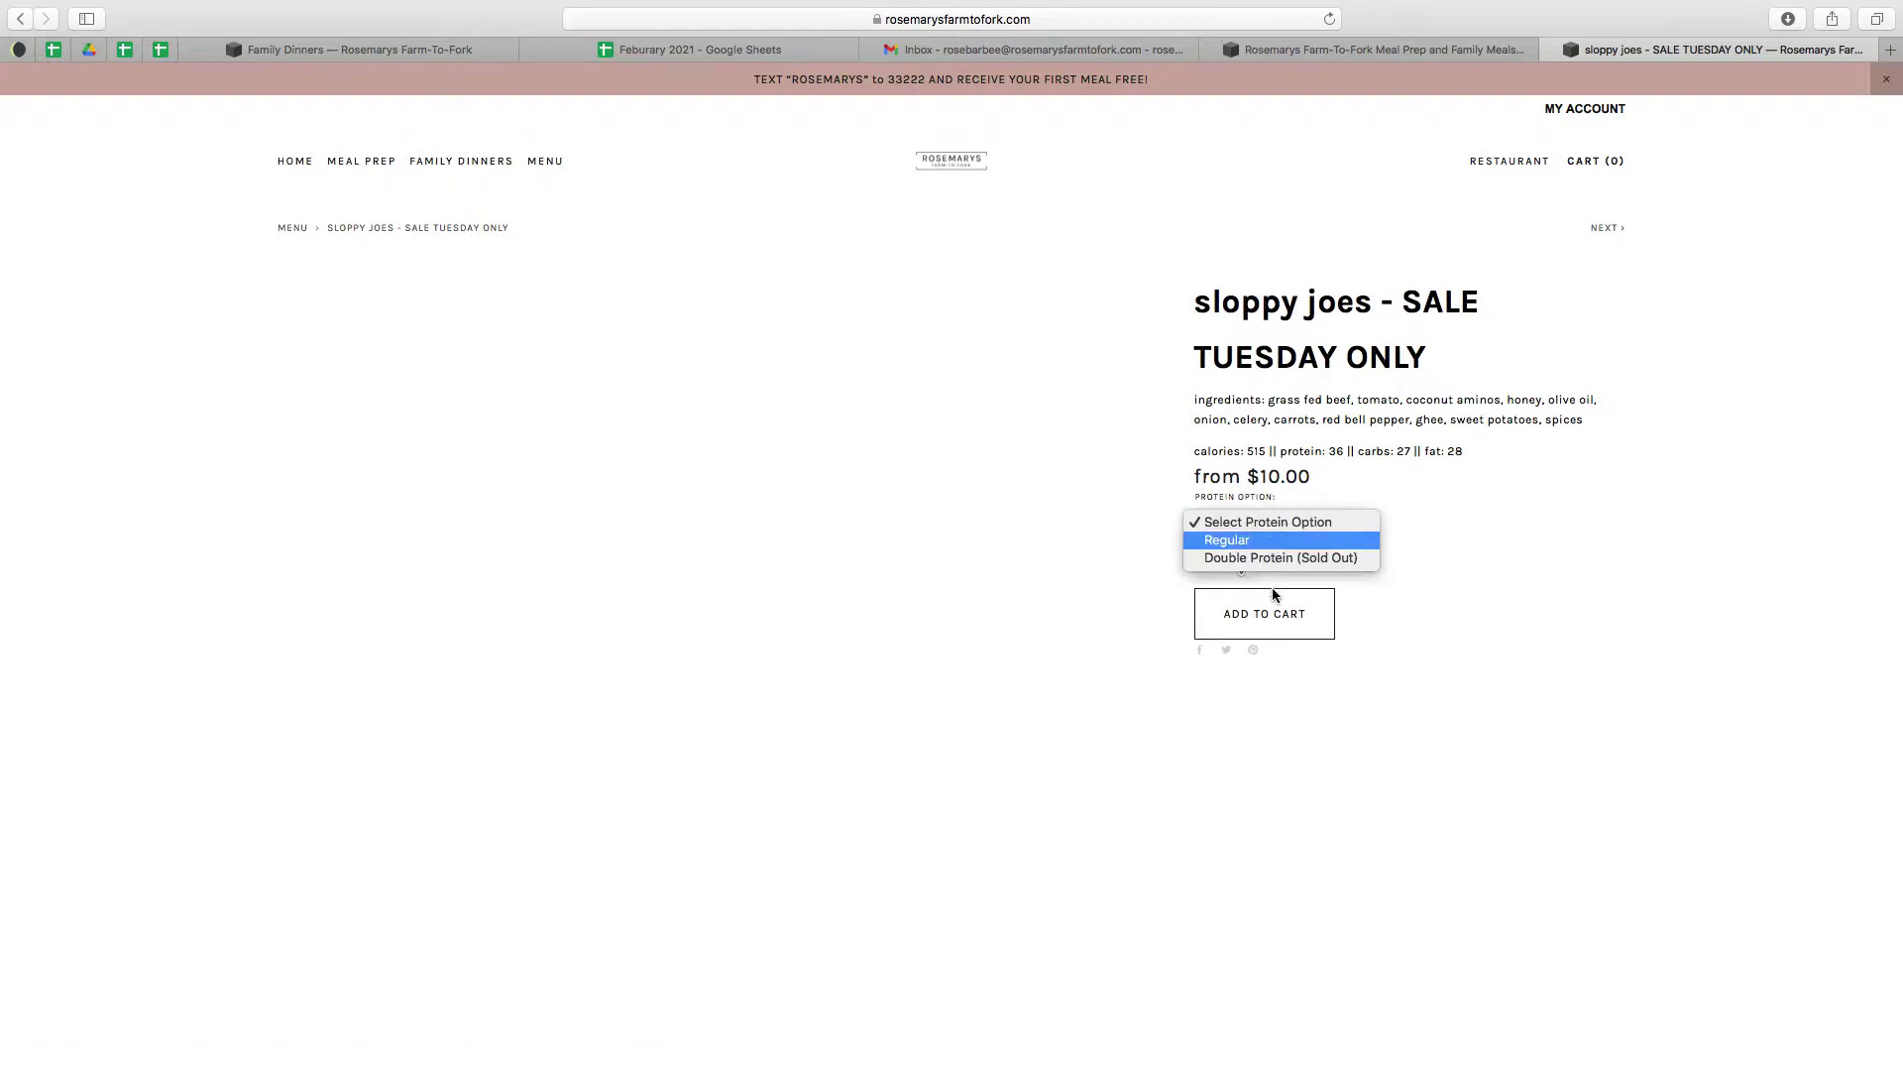
pyautogui.click(1228, 539)
pyautogui.click(1264, 613)
pyautogui.click(1598, 162)
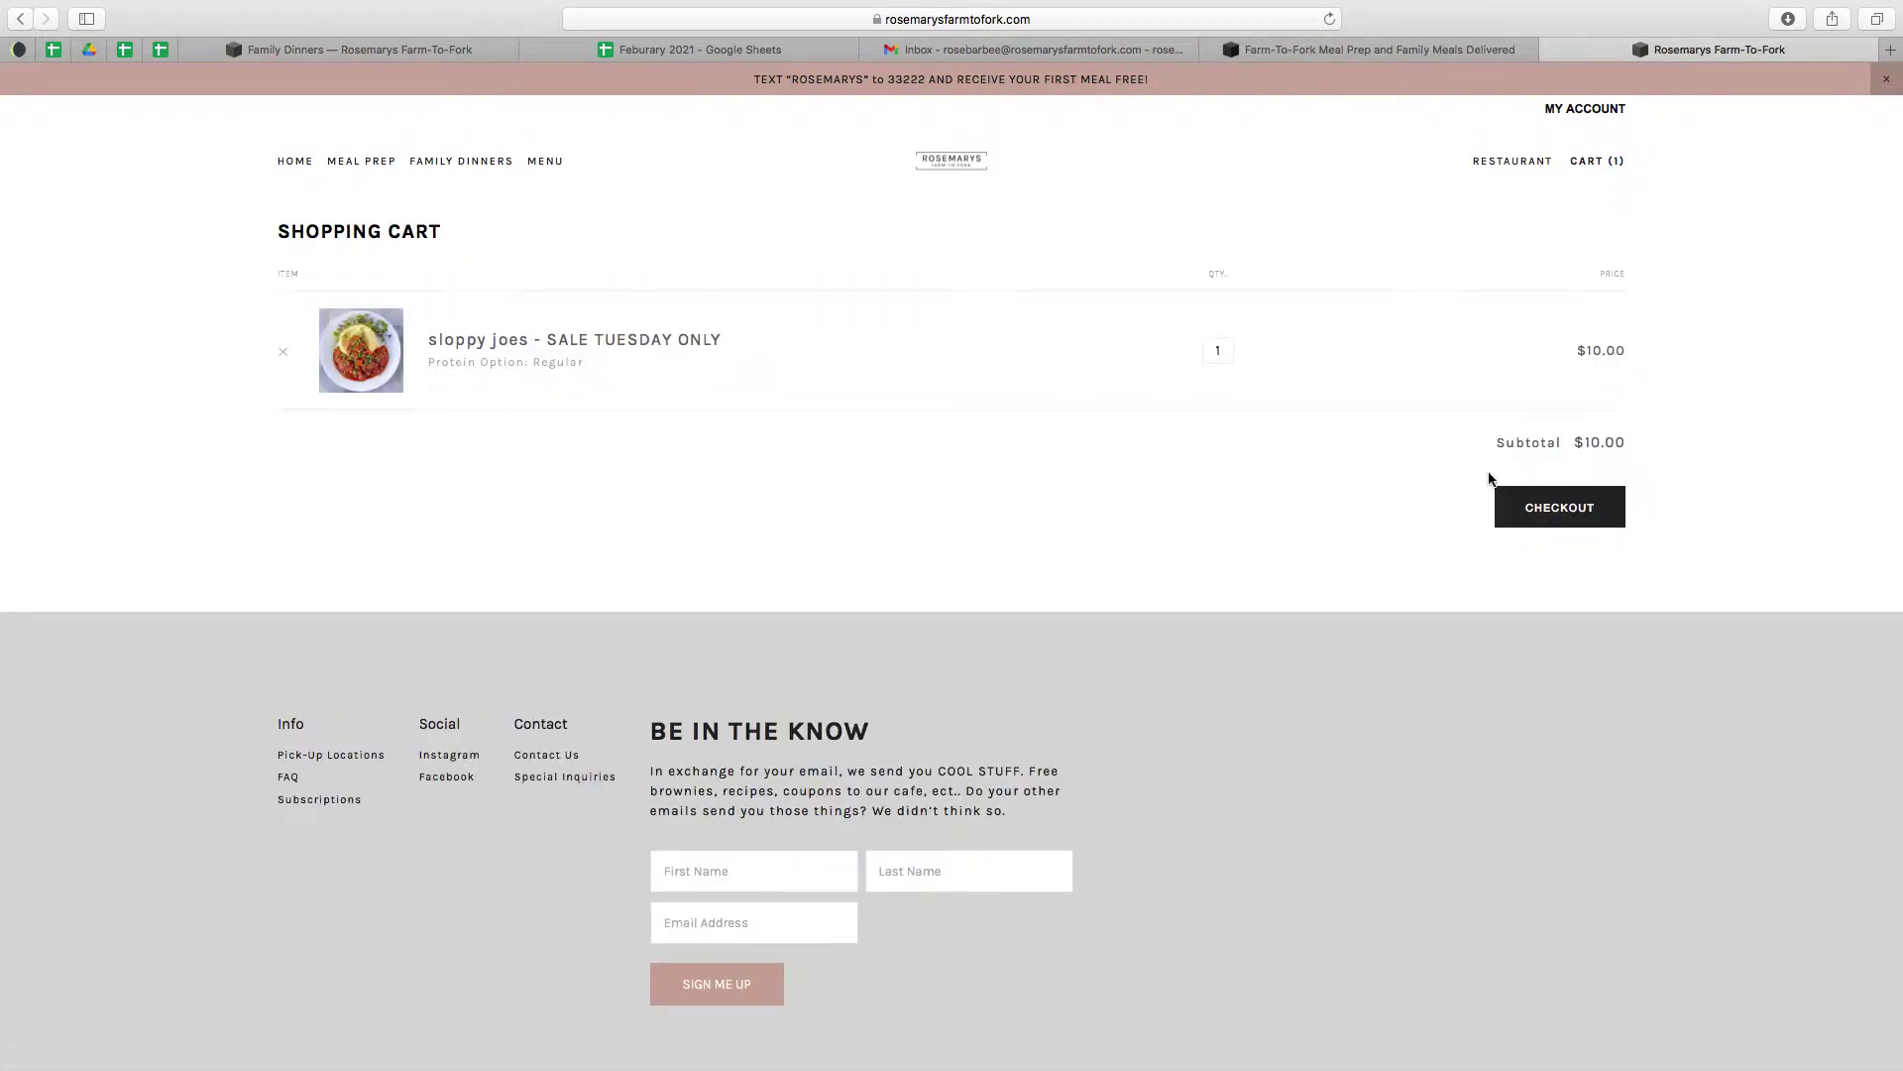
# - Check out, sign in with the account password, save it, and pick Family Dinner + Prepped Meals Home Delivery
pyautogui.click(1516, 500)
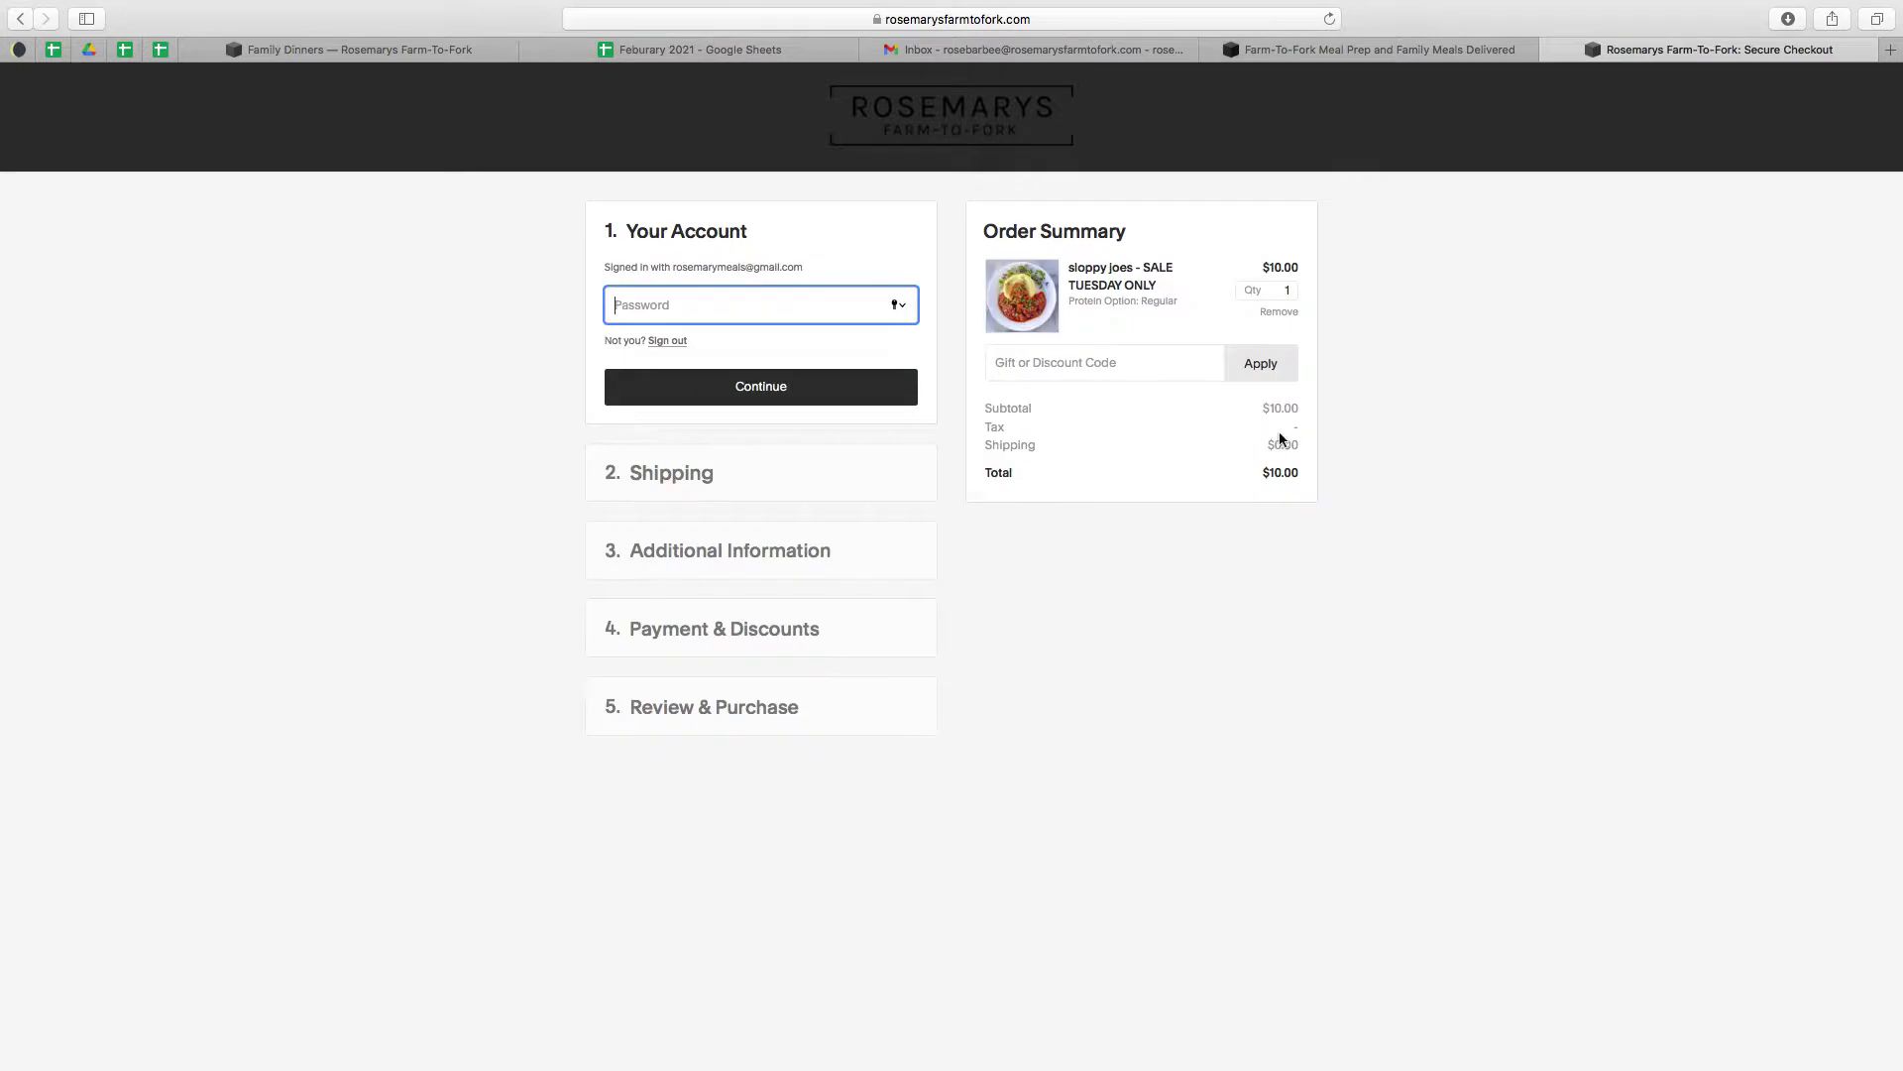
pyautogui.click(442, 318)
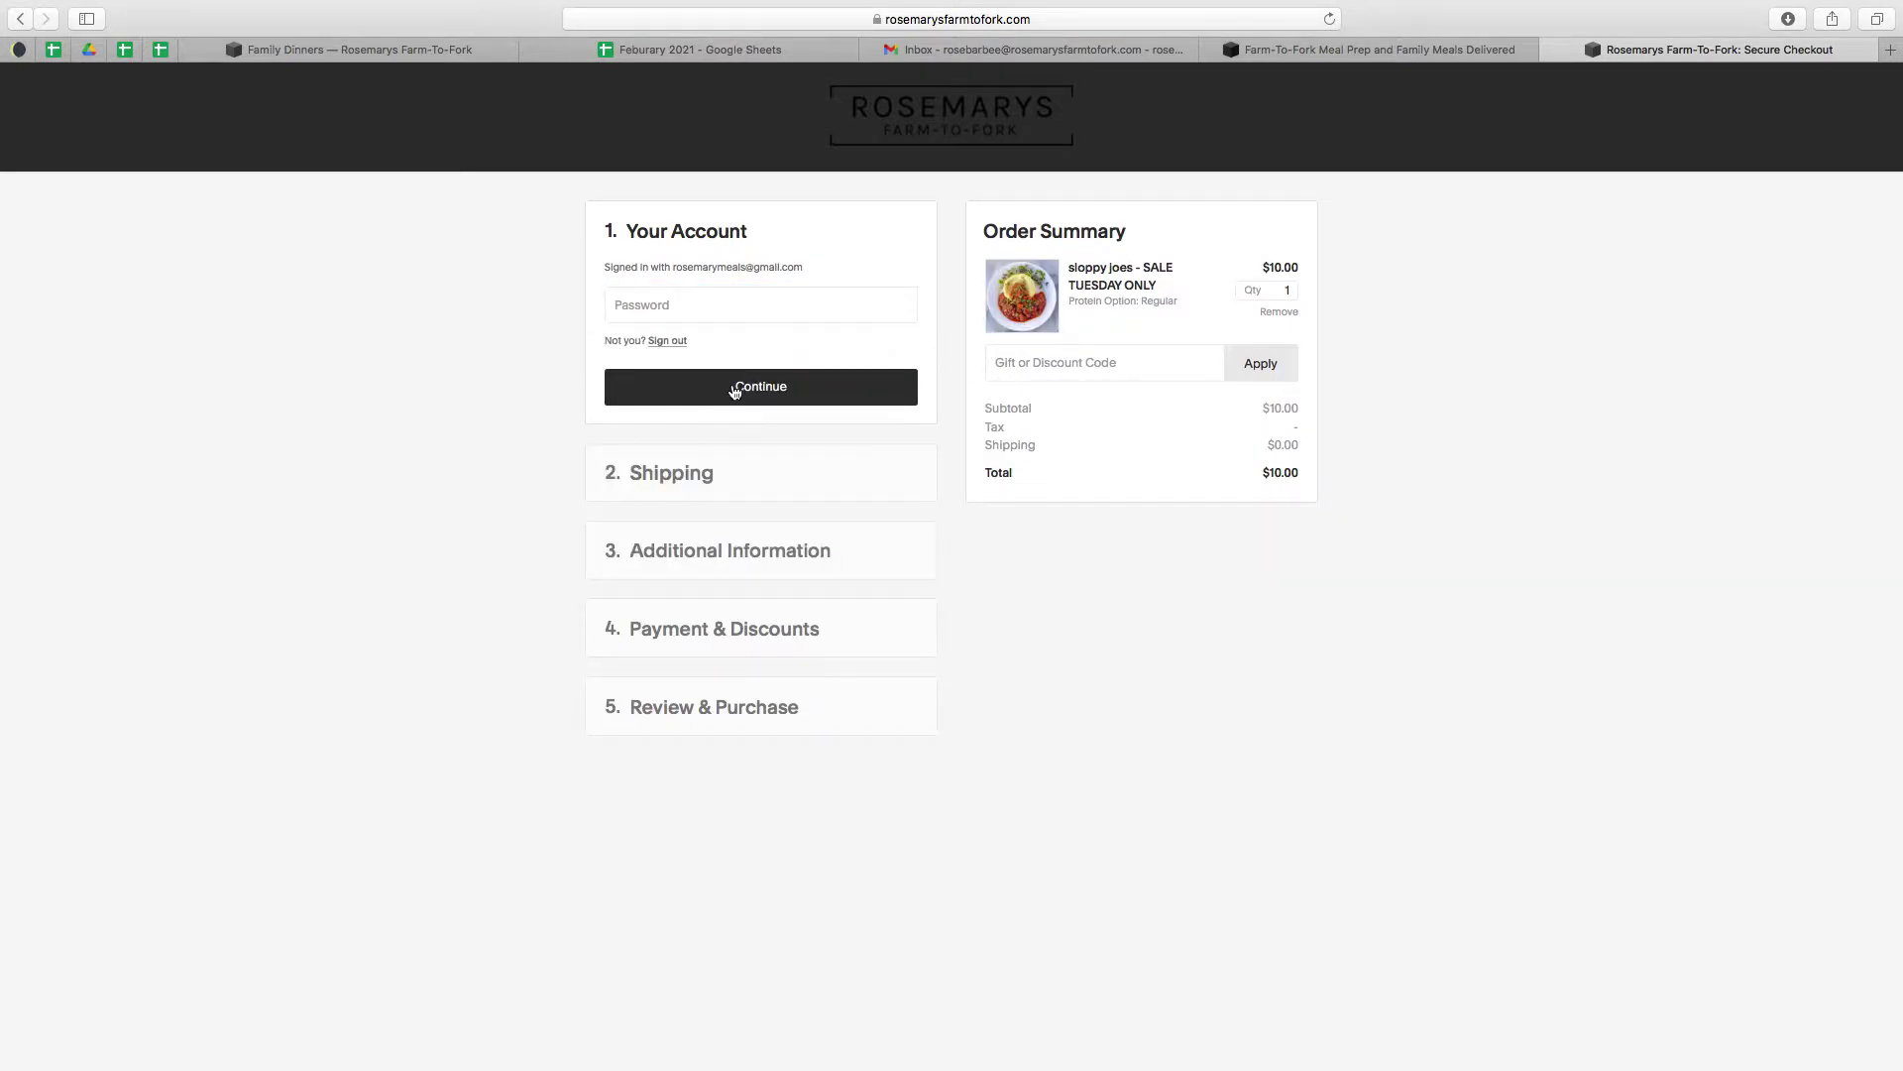
pyautogui.click(736, 387)
pyautogui.click(713, 308)
pyautogui.write('*****')
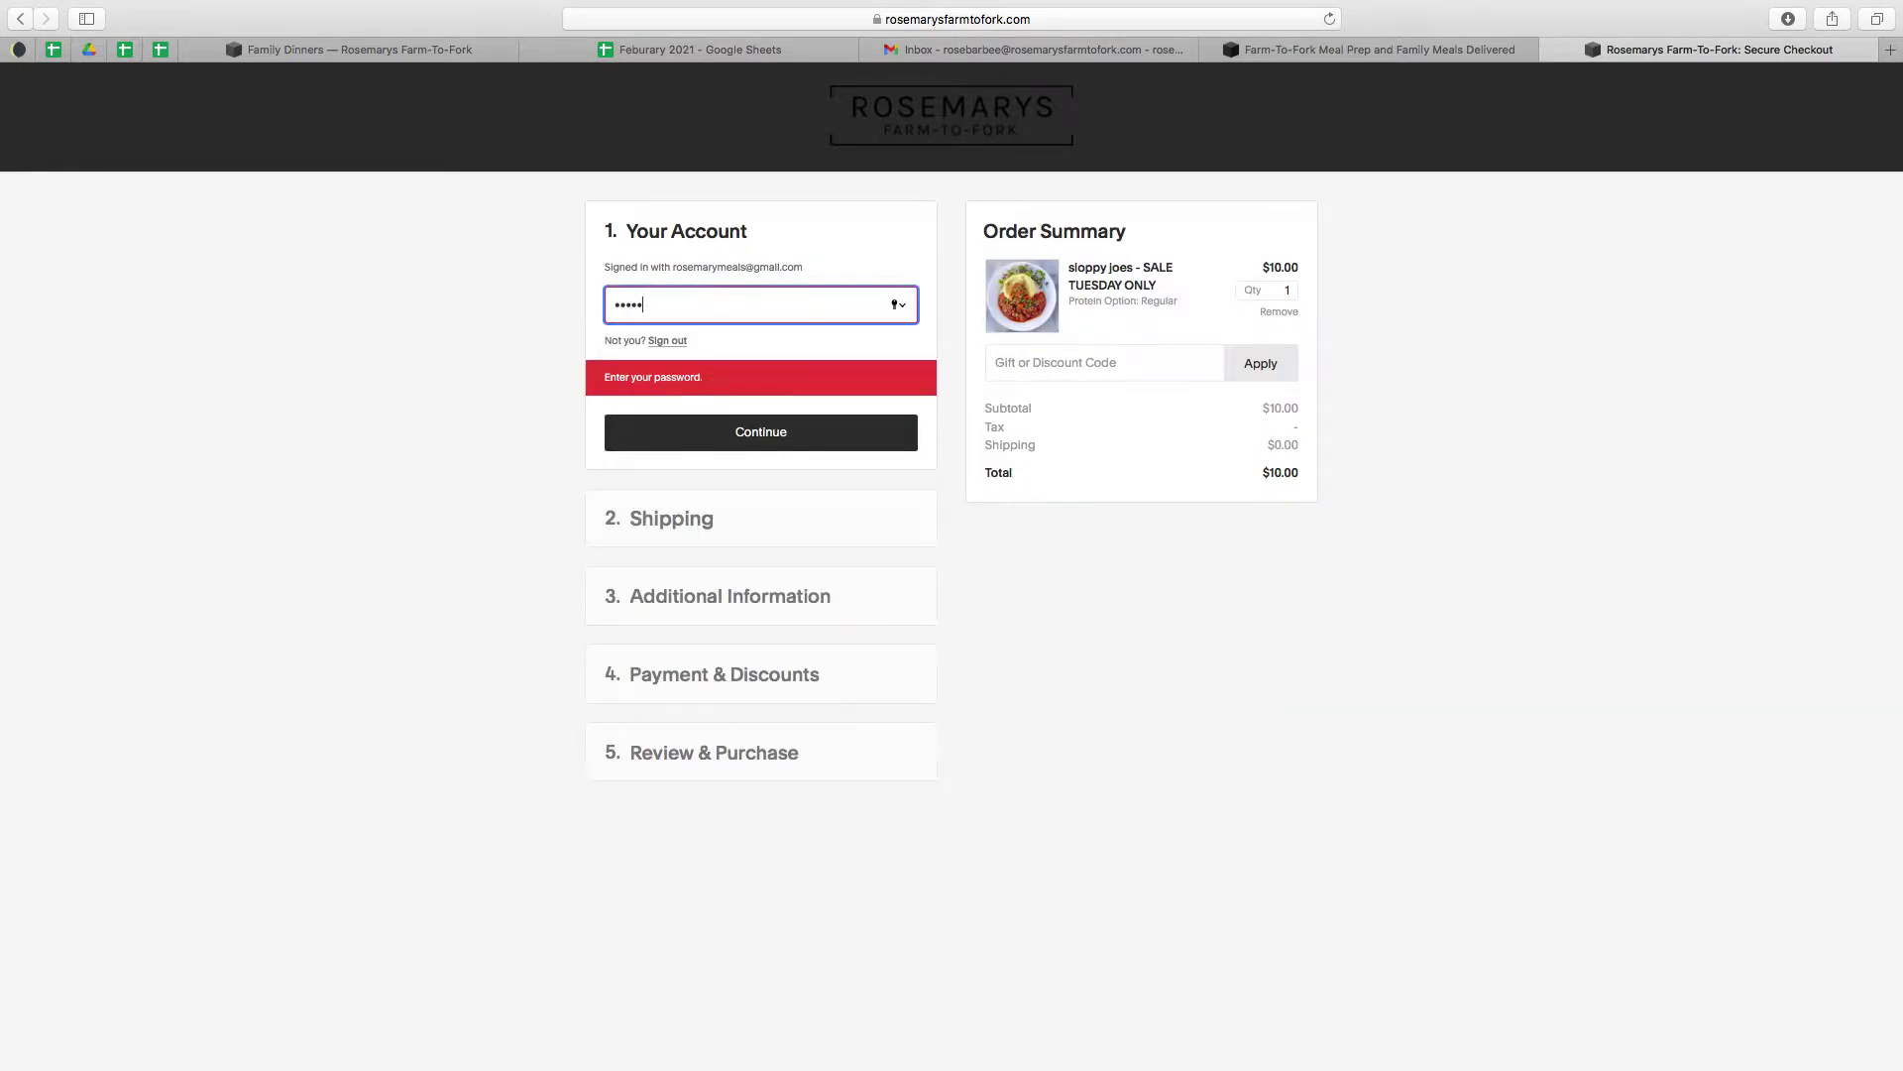
pyautogui.press('Return')
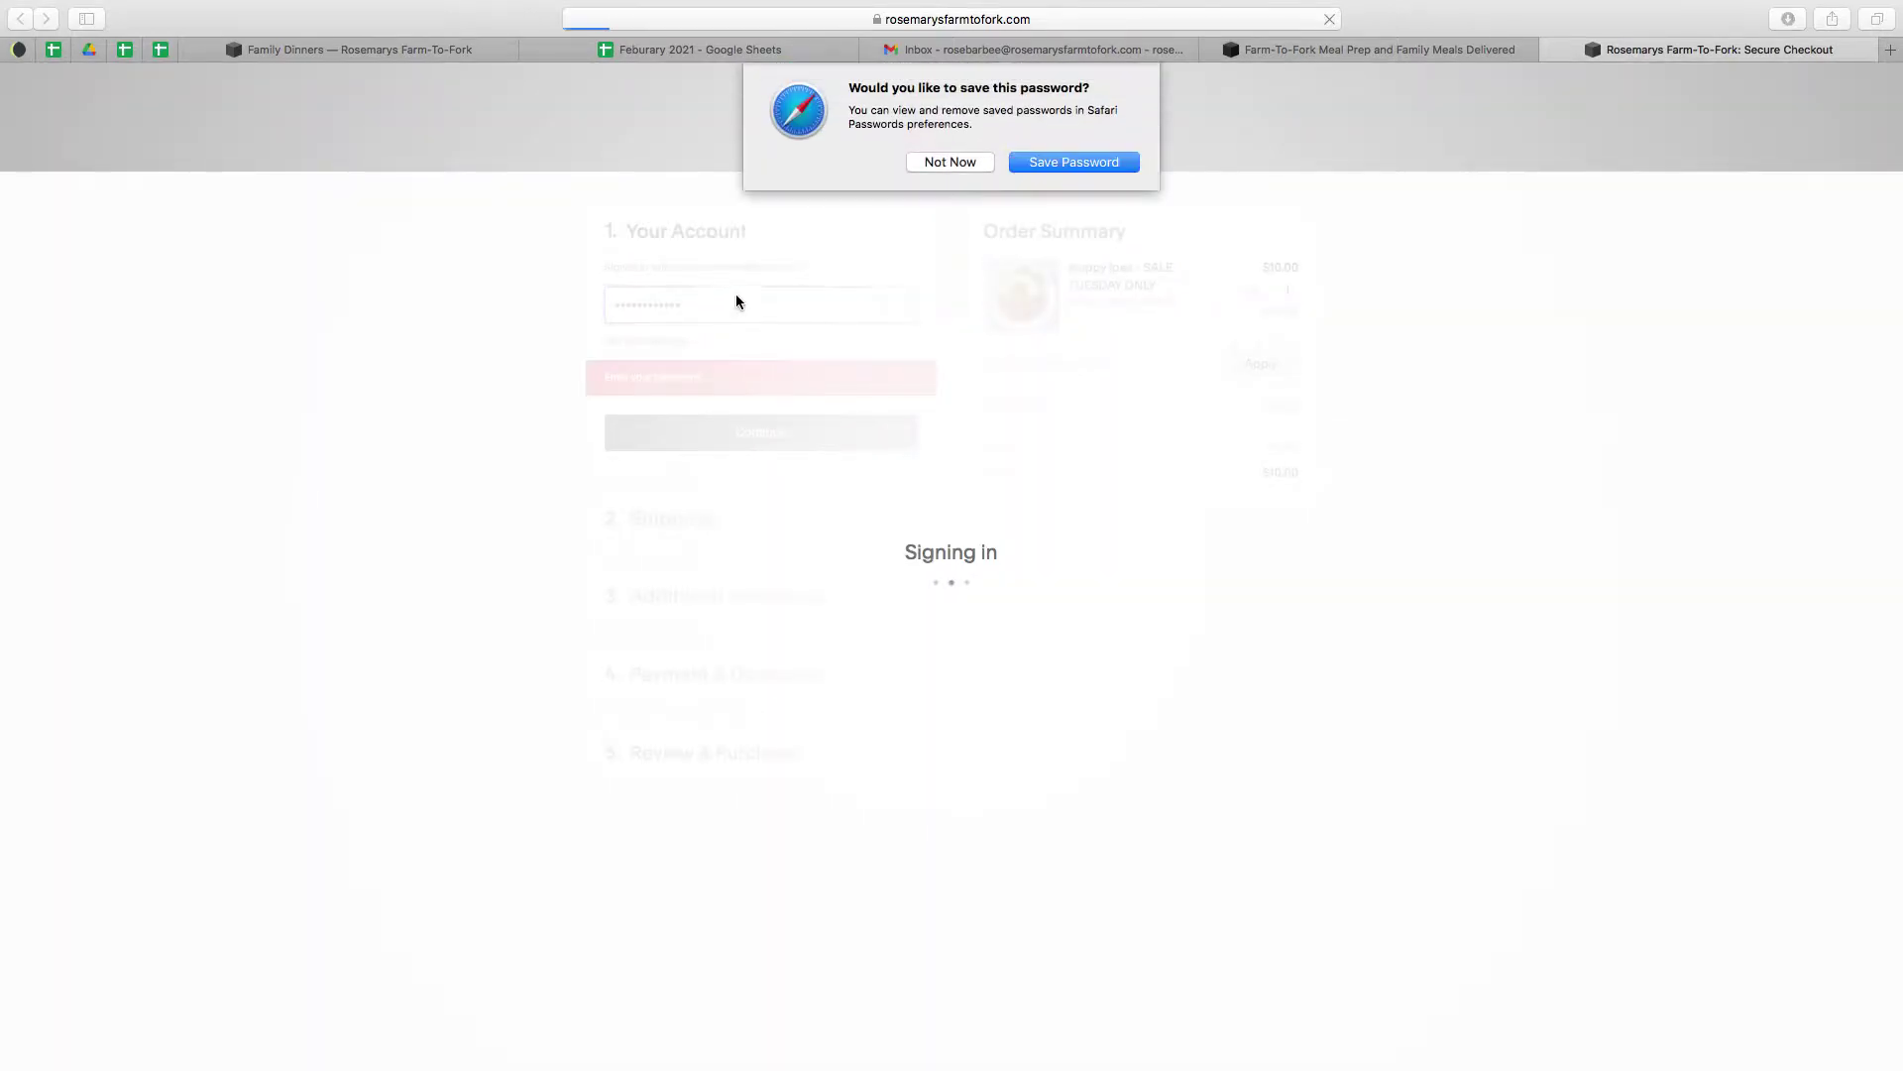
pyautogui.click(1101, 168)
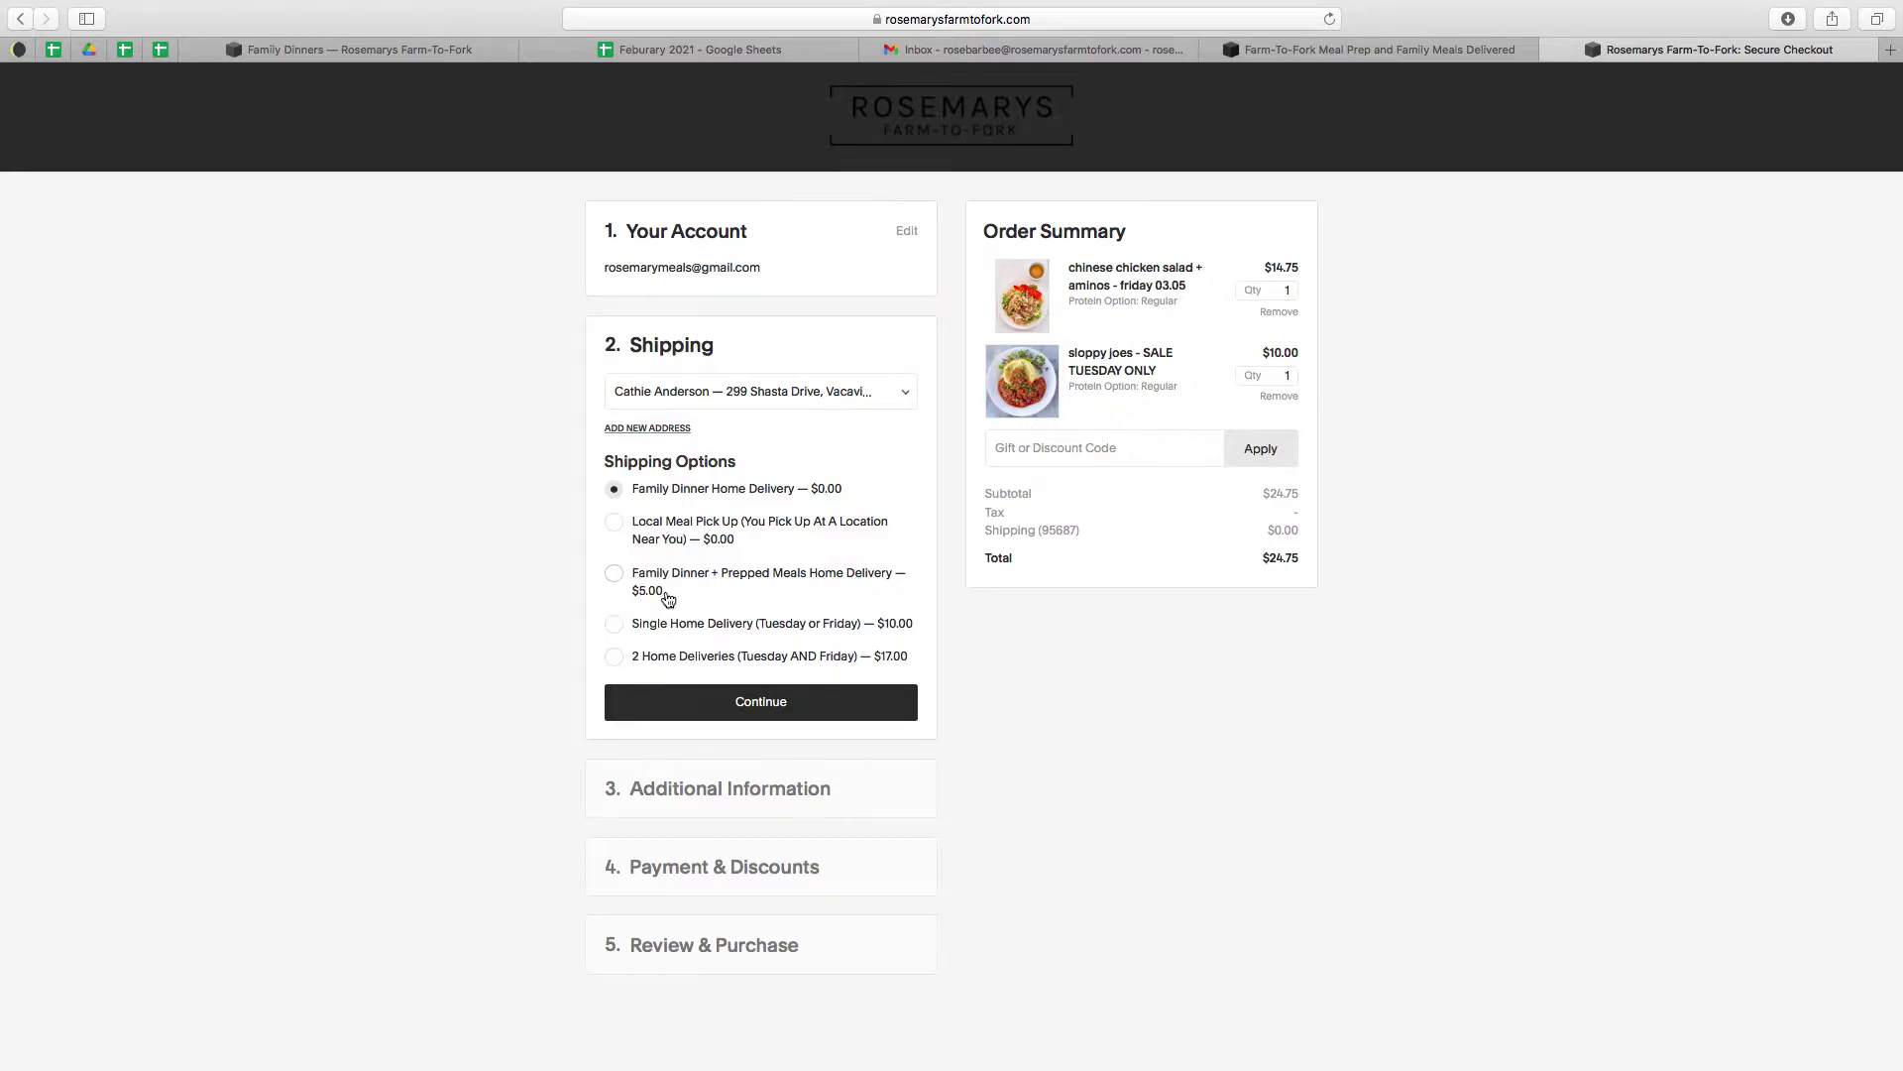
pyautogui.click(724, 573)
# - Try Single Home Delivery, then 2 Home Deliveries shipping, and continue to the delivery preference options
pyautogui.click(616, 626)
pyautogui.moveTo(758, 624); pyautogui.dragTo(862, 621)
pyautogui.click(613, 657)
pyautogui.click(848, 712)
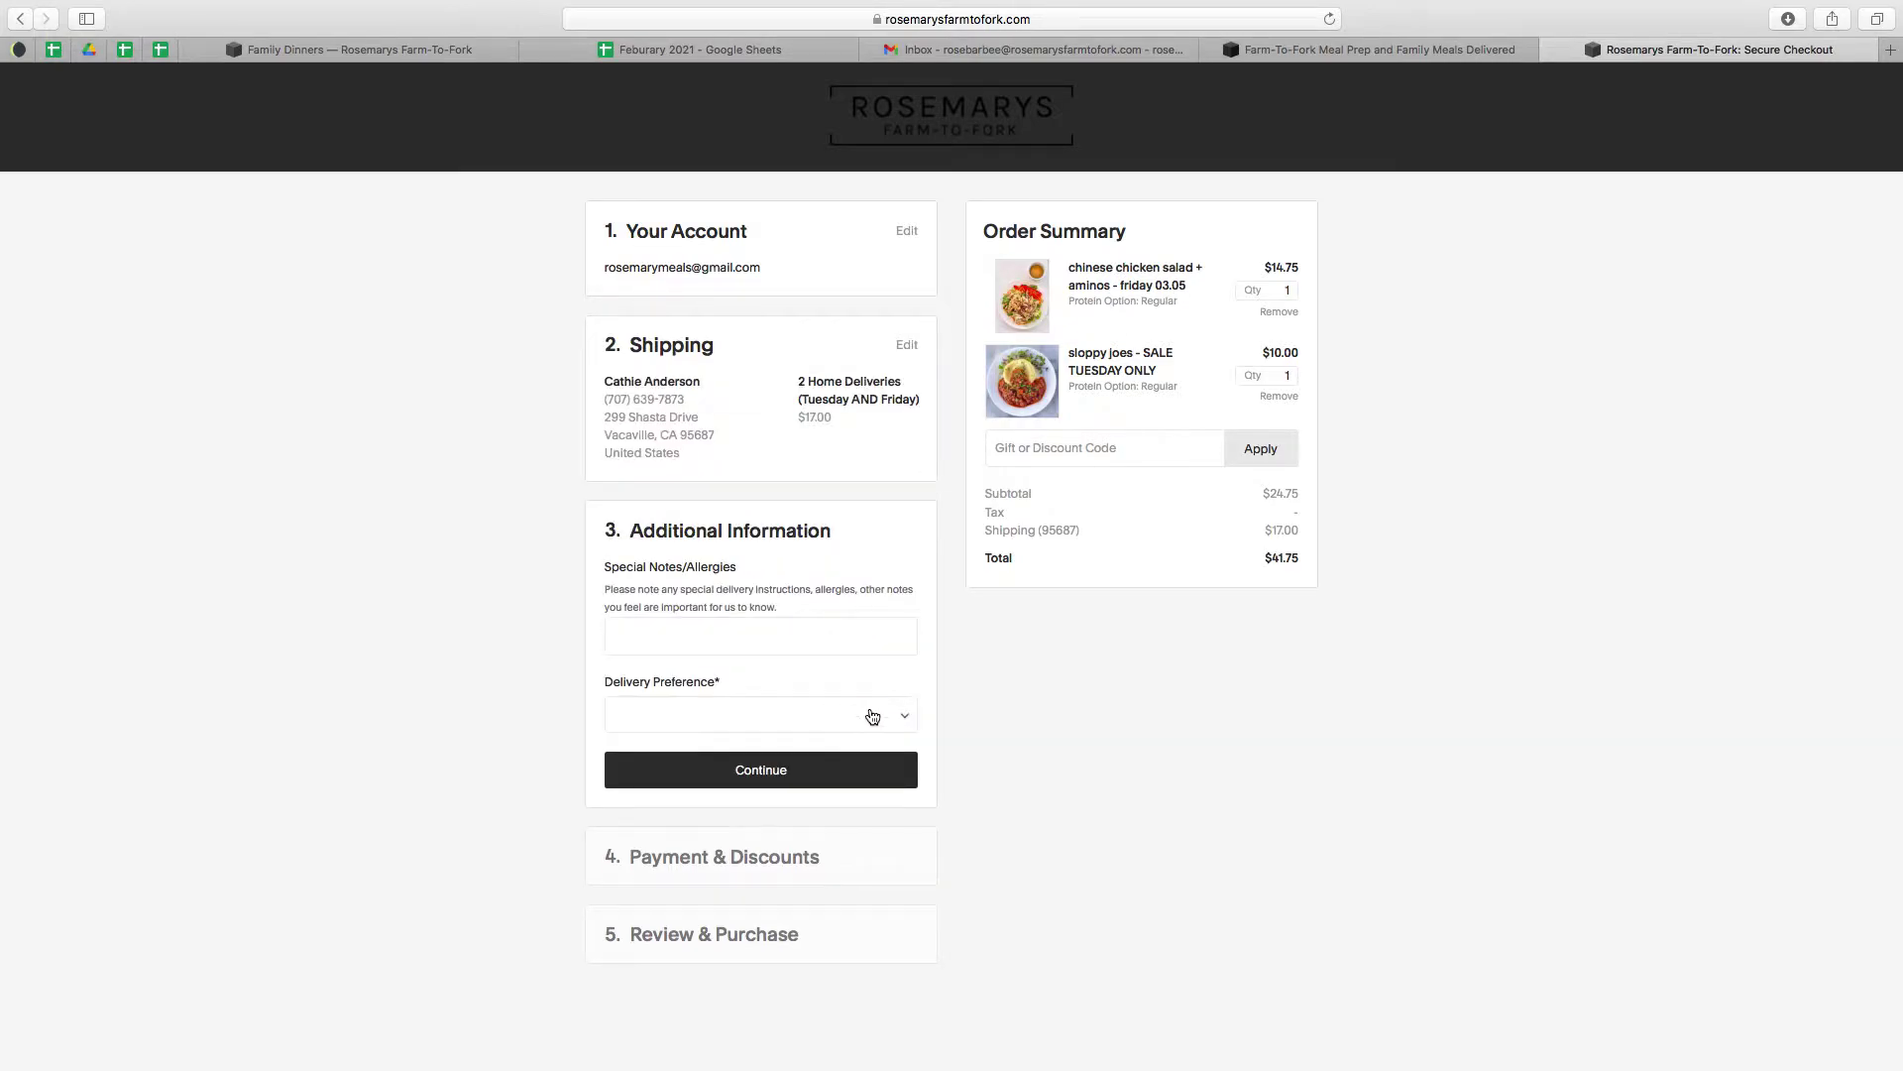
pyautogui.click(773, 619)
pyautogui.click(790, 722)
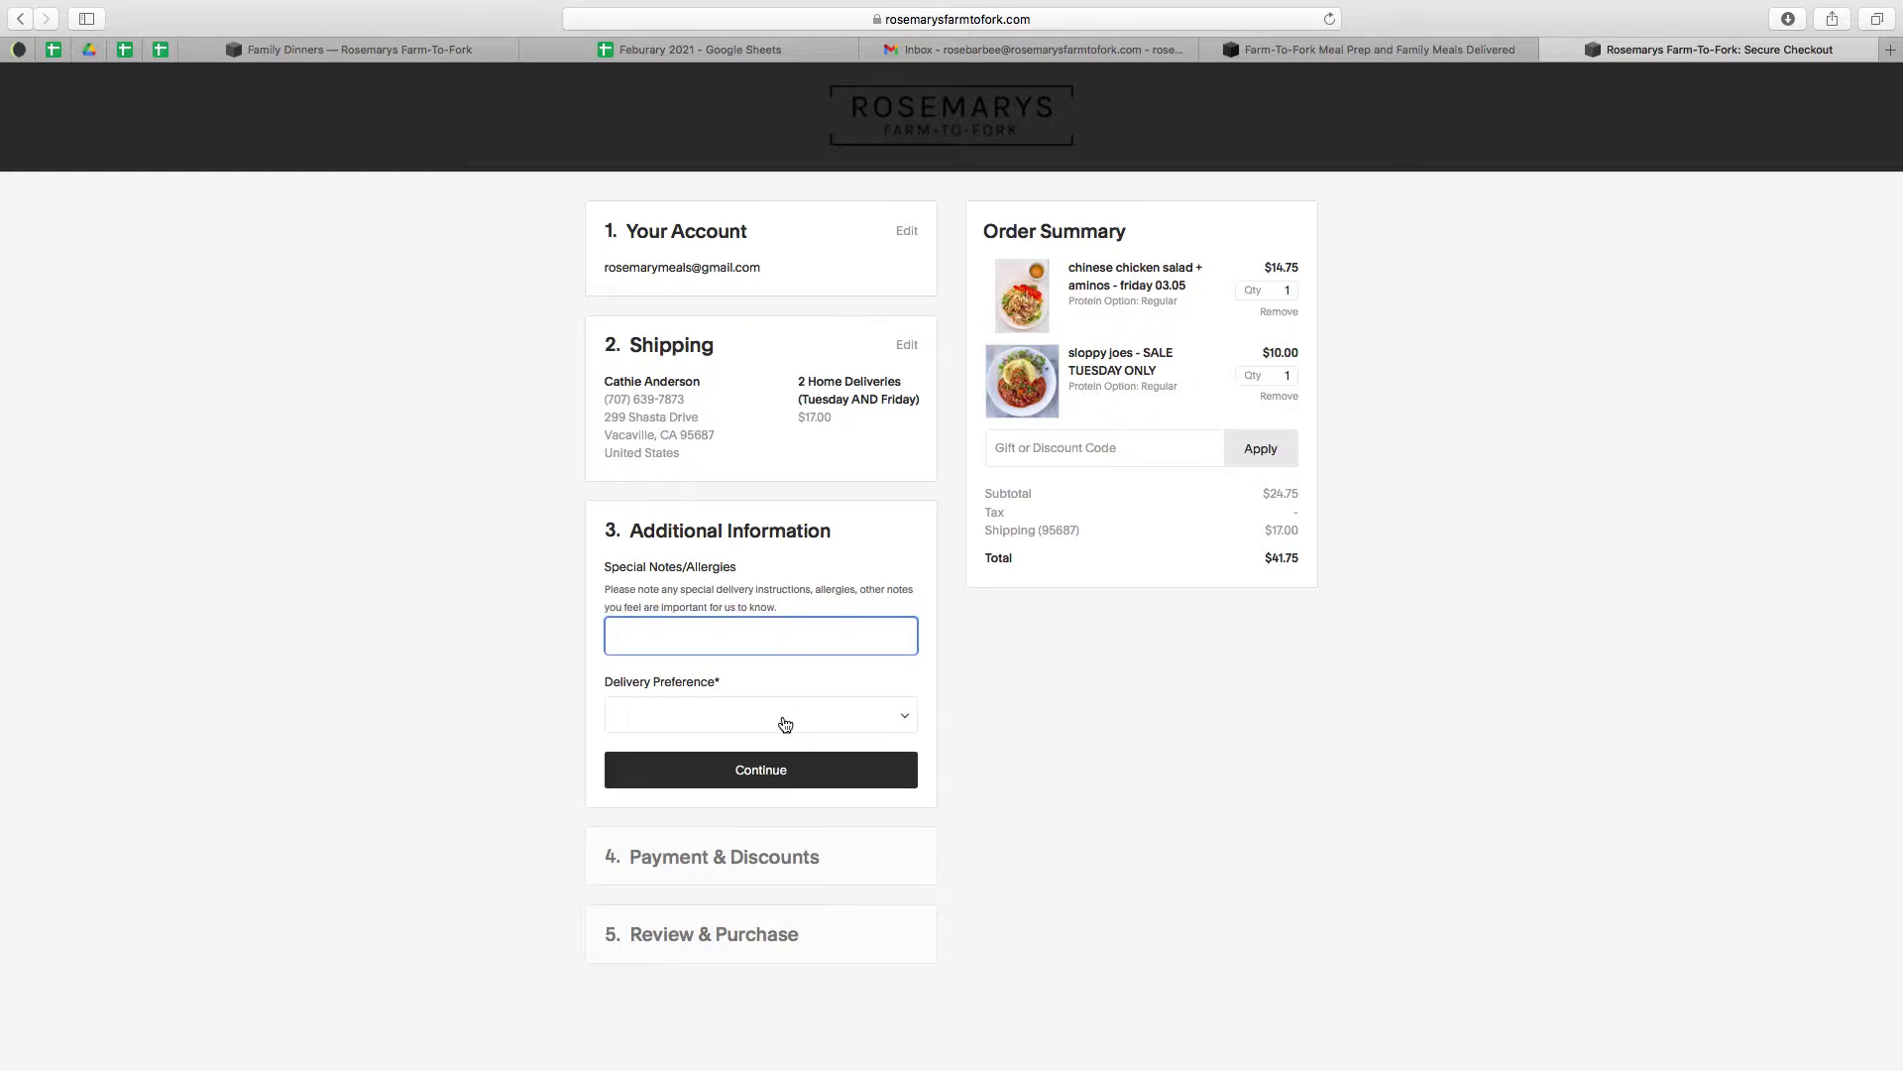
pyautogui.click(479, 543)
# - Re-edit shipping, keep the same address, switch to Local Meal Pick Up, and continue
pyautogui.click(905, 346)
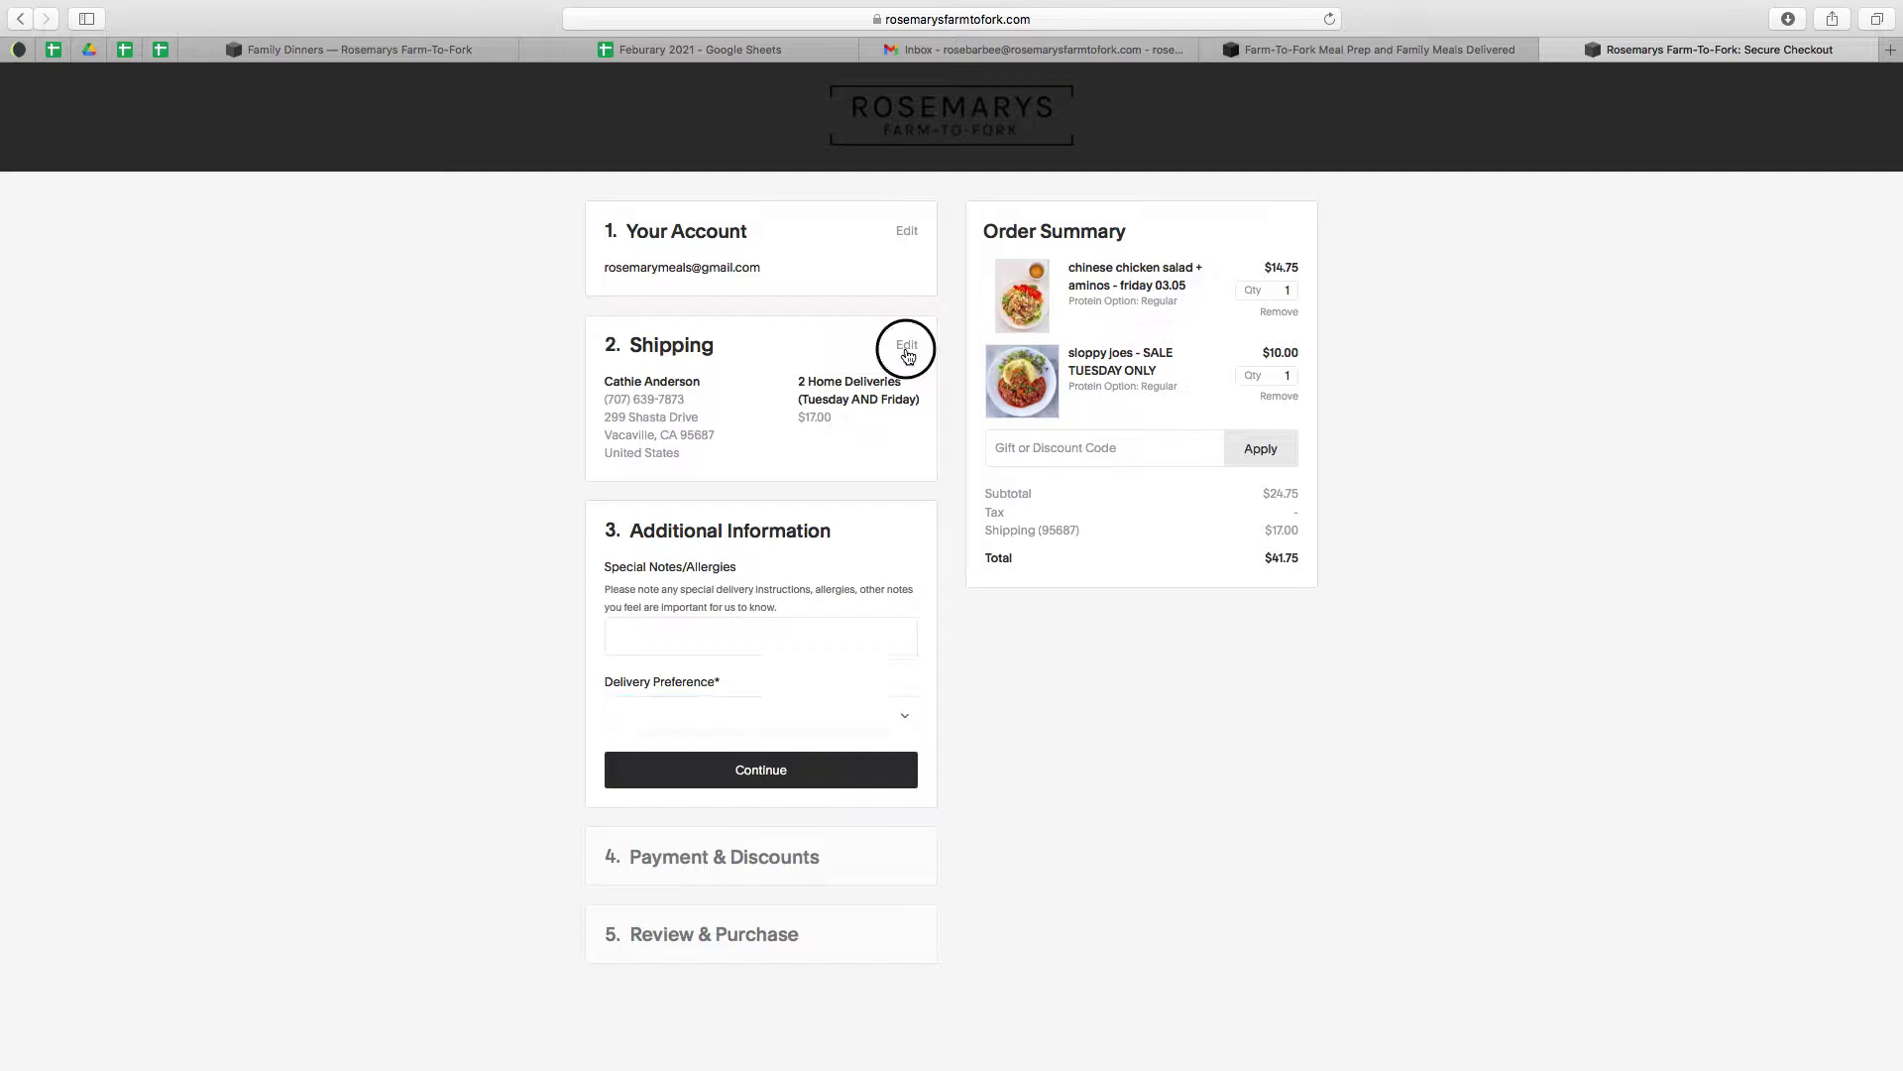
pyautogui.click(785, 394)
pyautogui.click(442, 425)
pyautogui.click(614, 522)
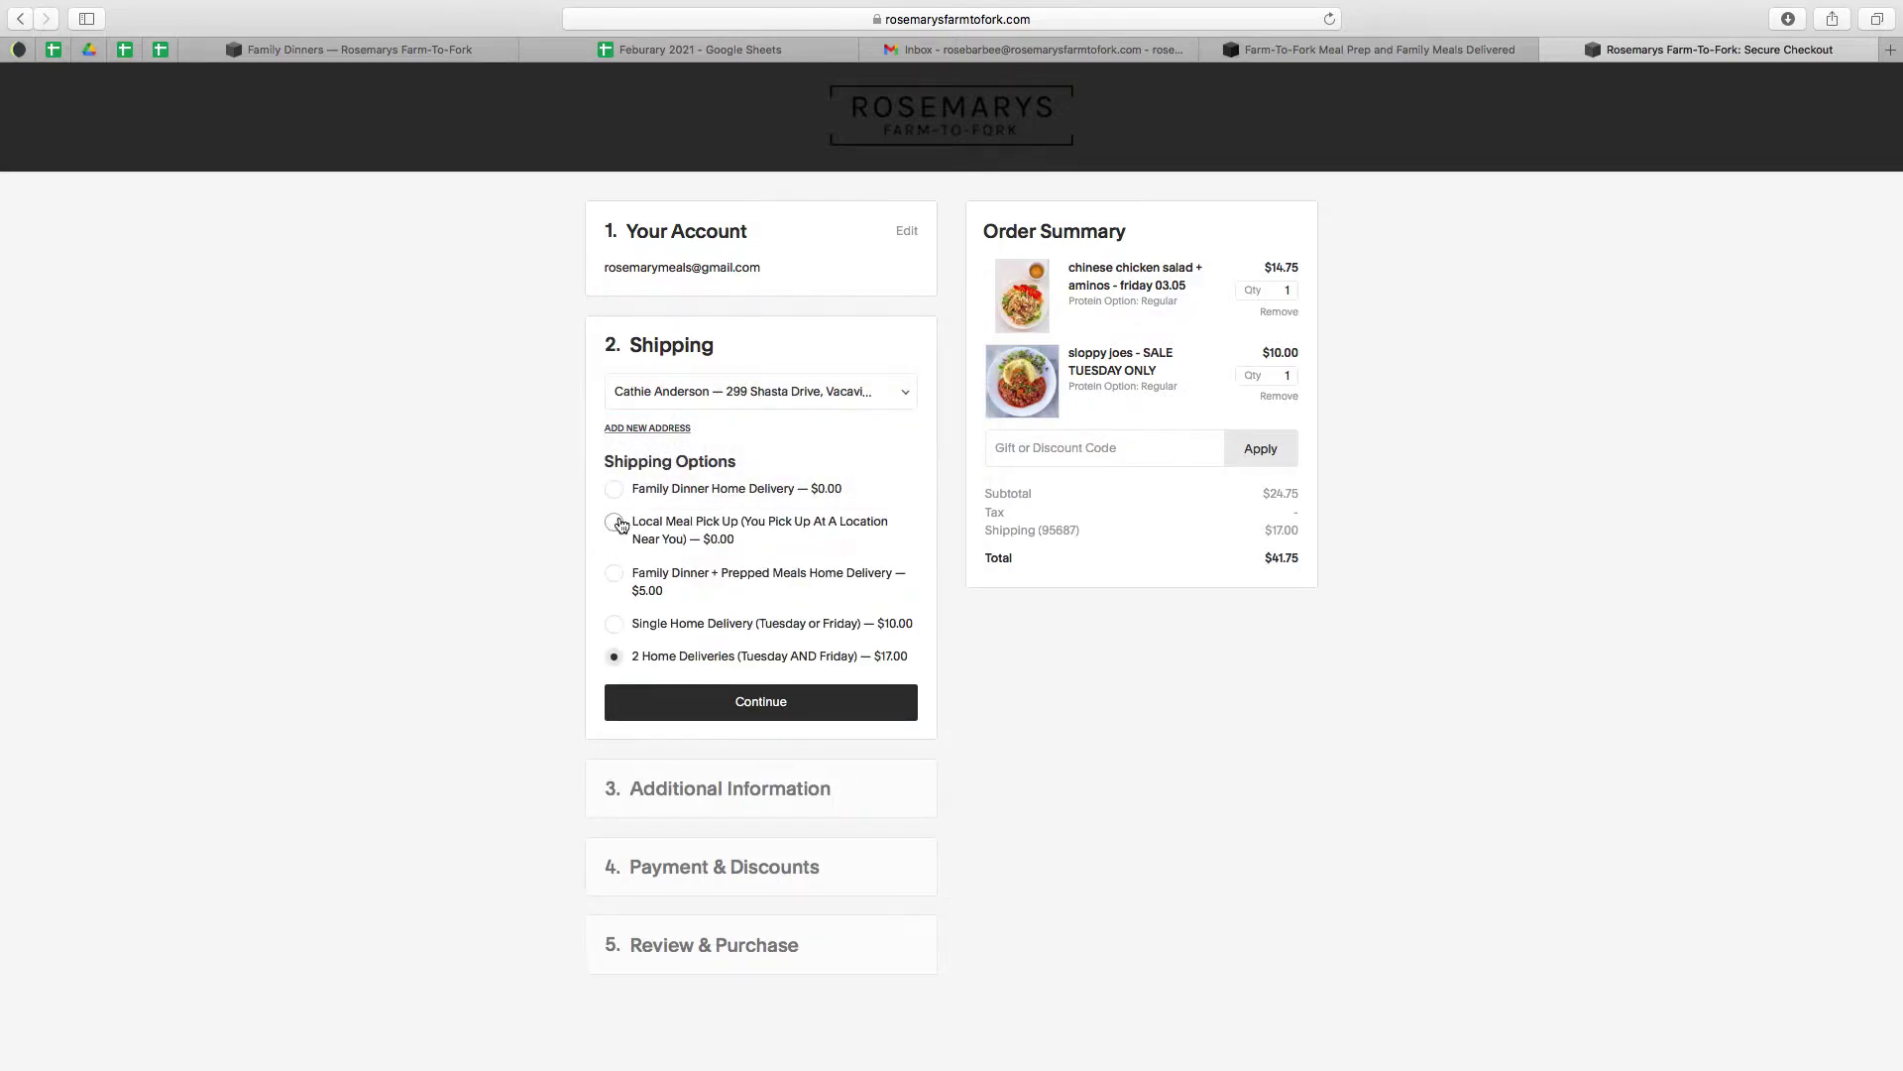
pyautogui.click(821, 712)
pyautogui.click(740, 706)
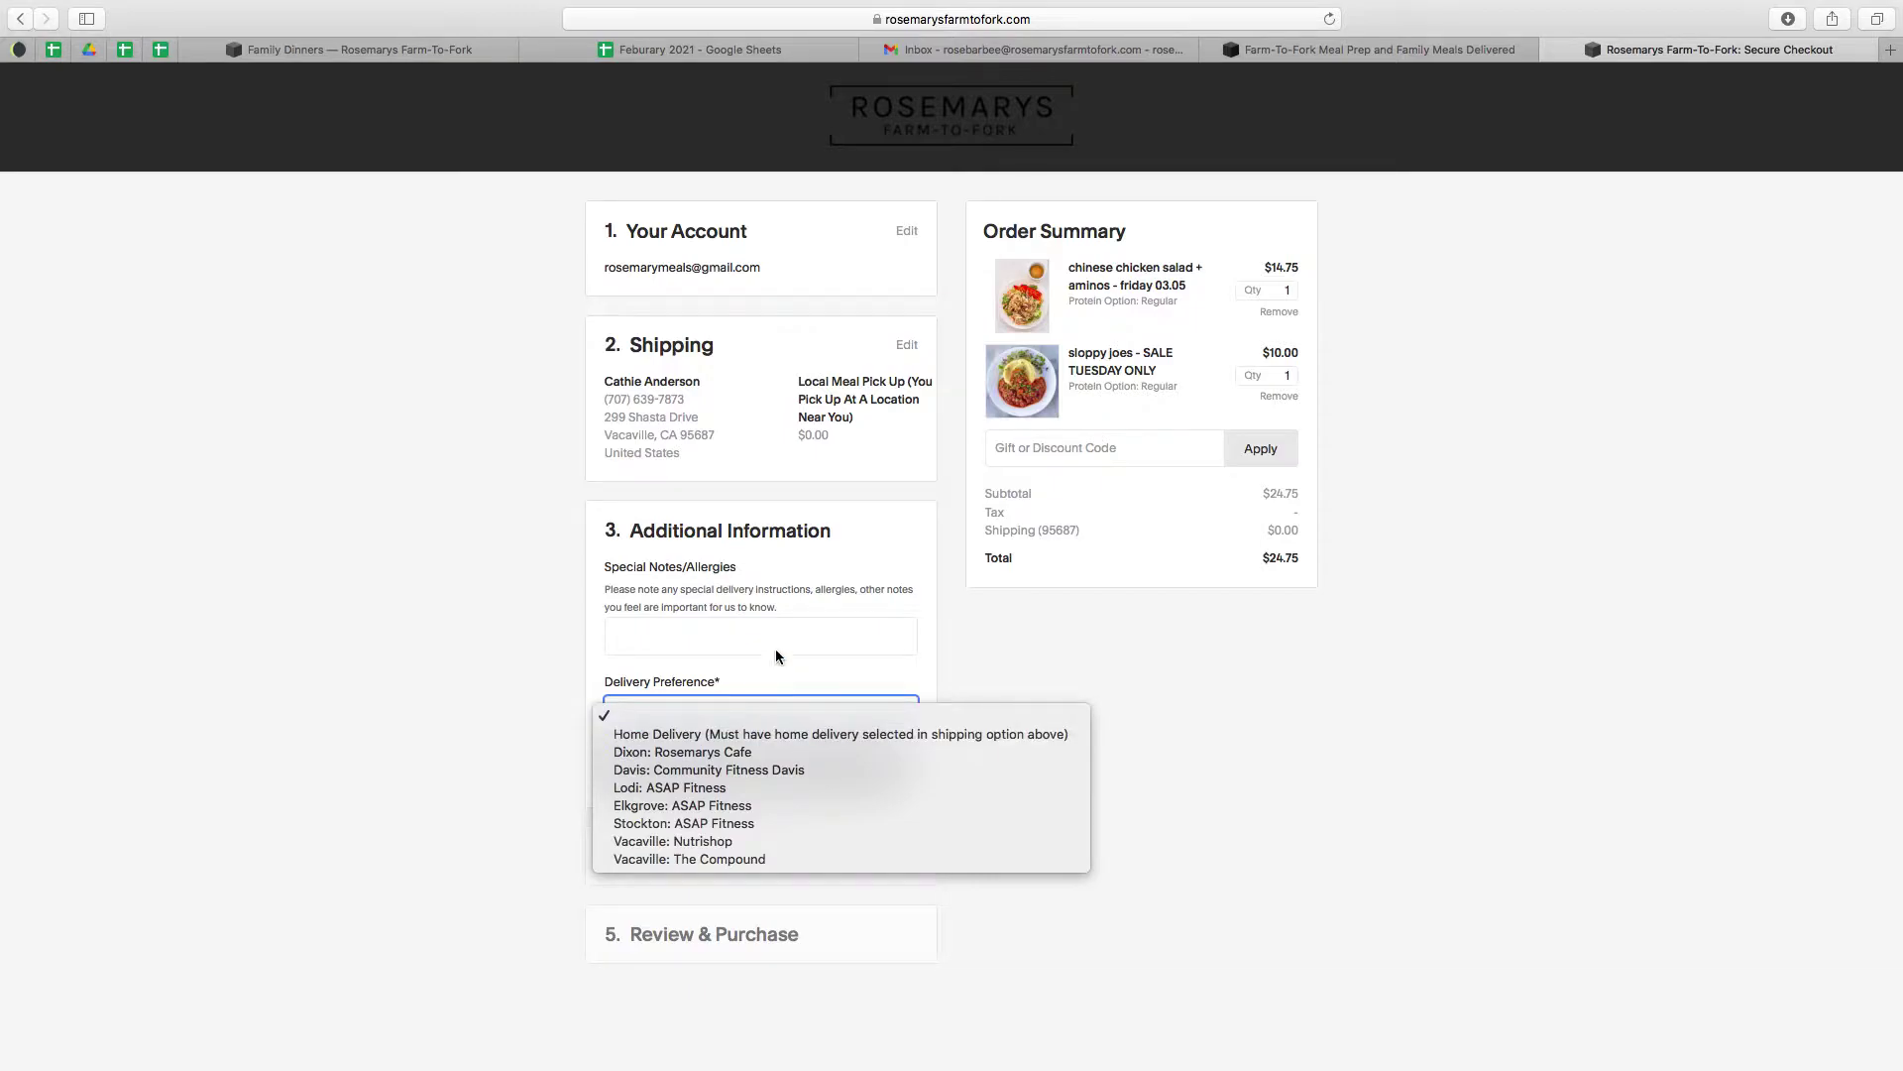
# - Change shipping to Single Home Delivery and choose Home Delivery as the delivery preference
pyautogui.click(747, 634)
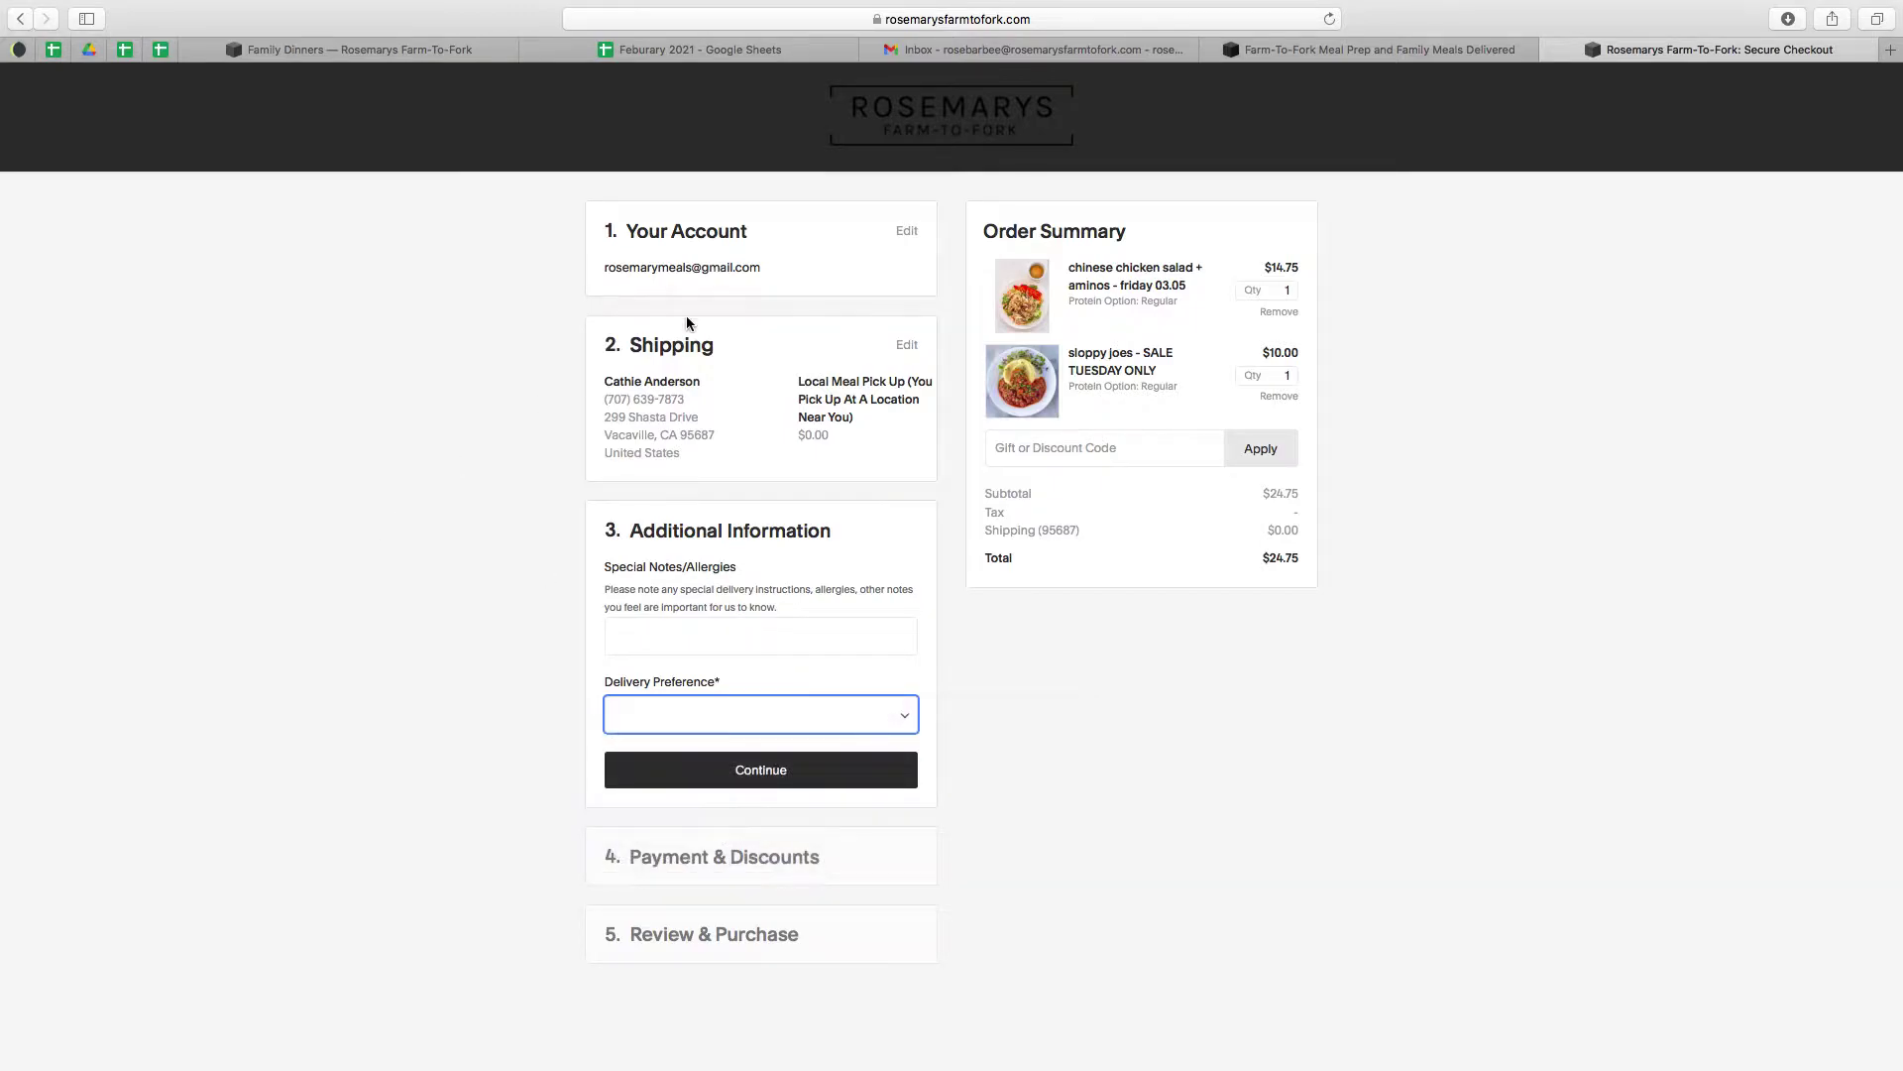
pyautogui.click(908, 352)
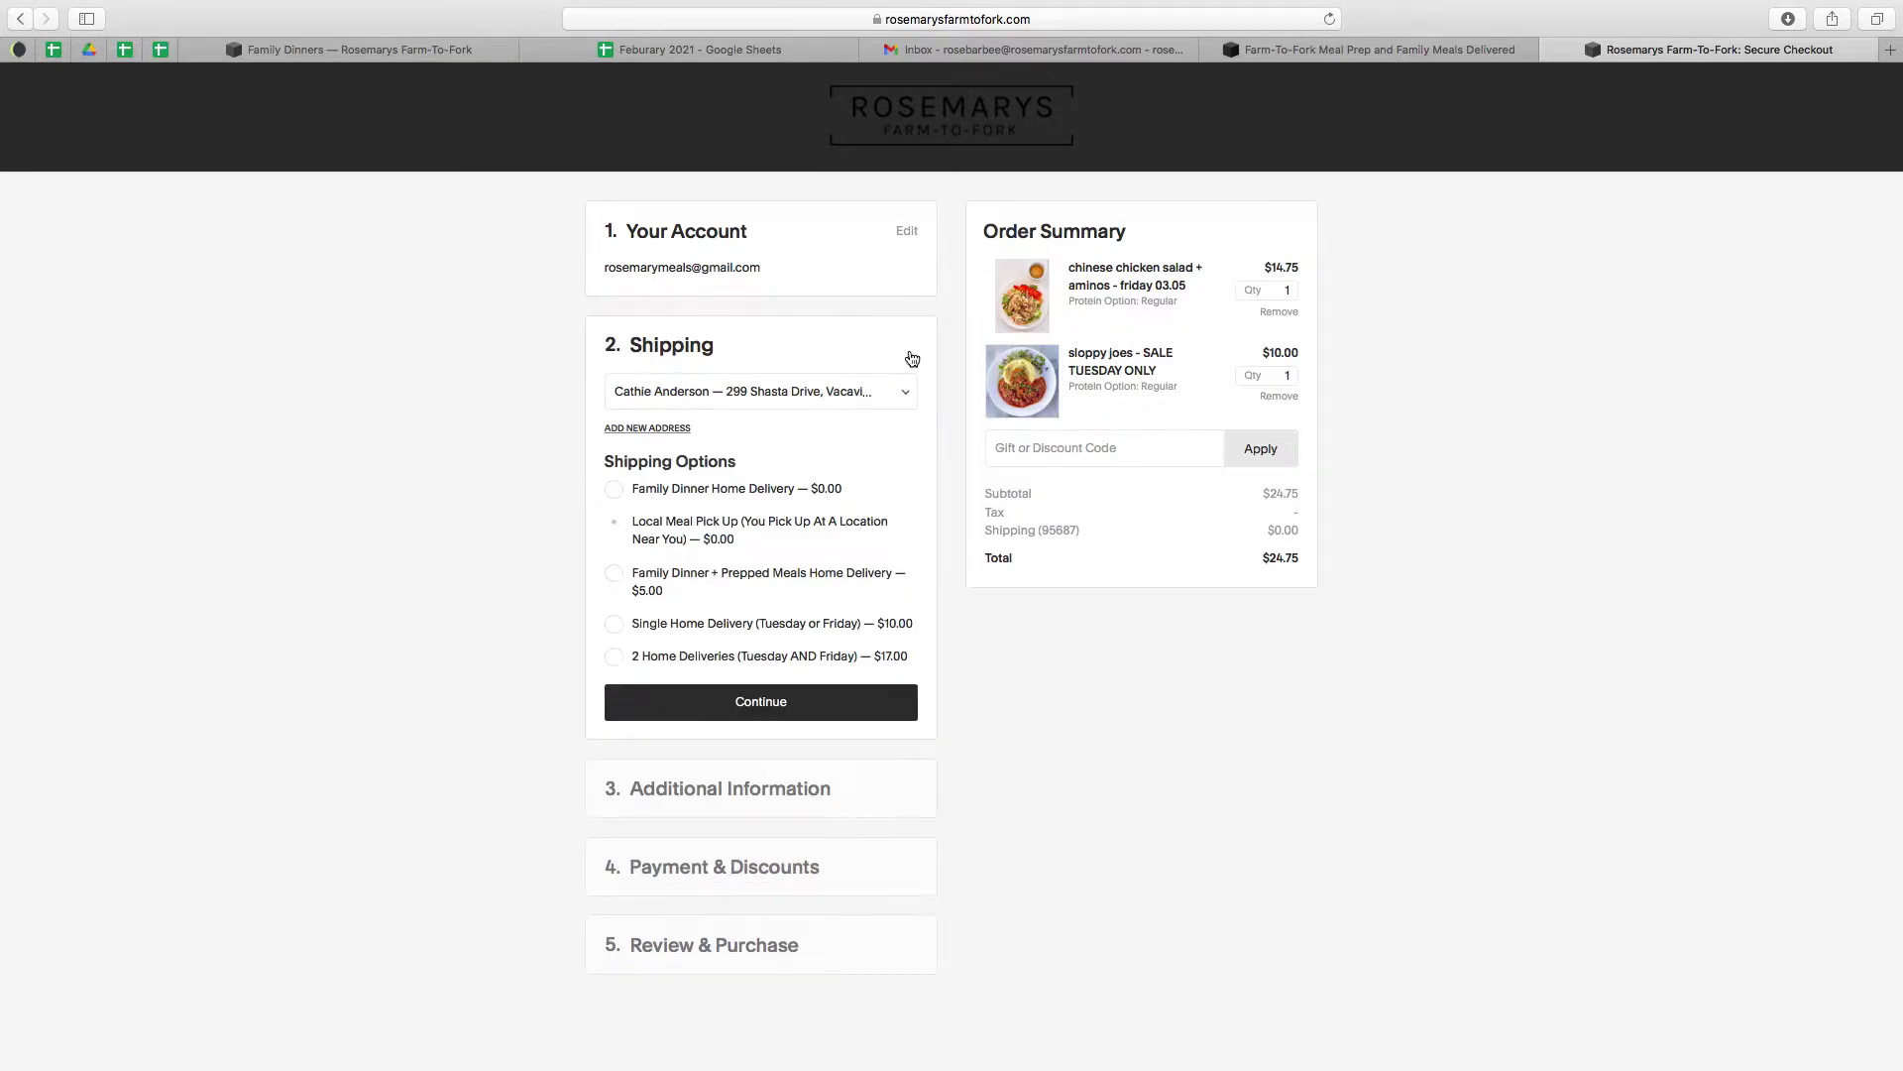
pyautogui.click(614, 627)
pyautogui.click(734, 714)
pyautogui.click(766, 716)
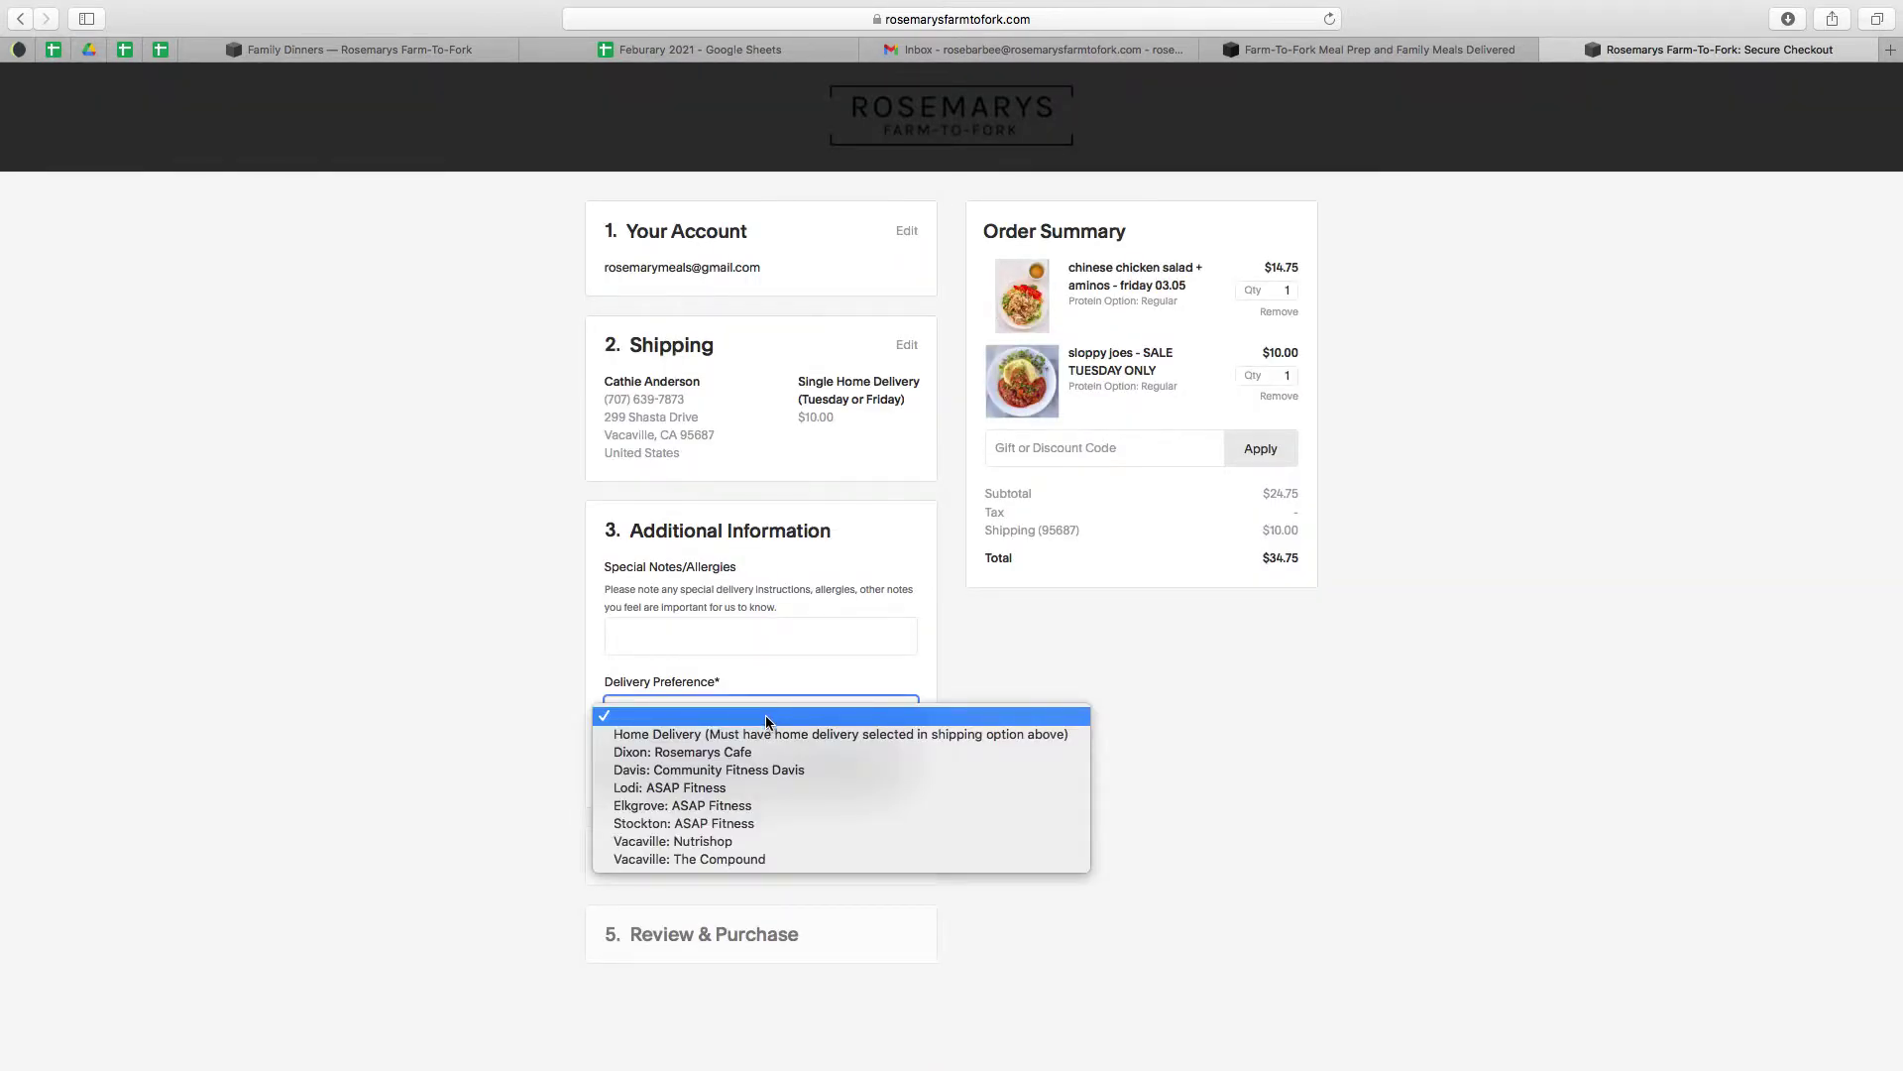
pyautogui.click(779, 734)
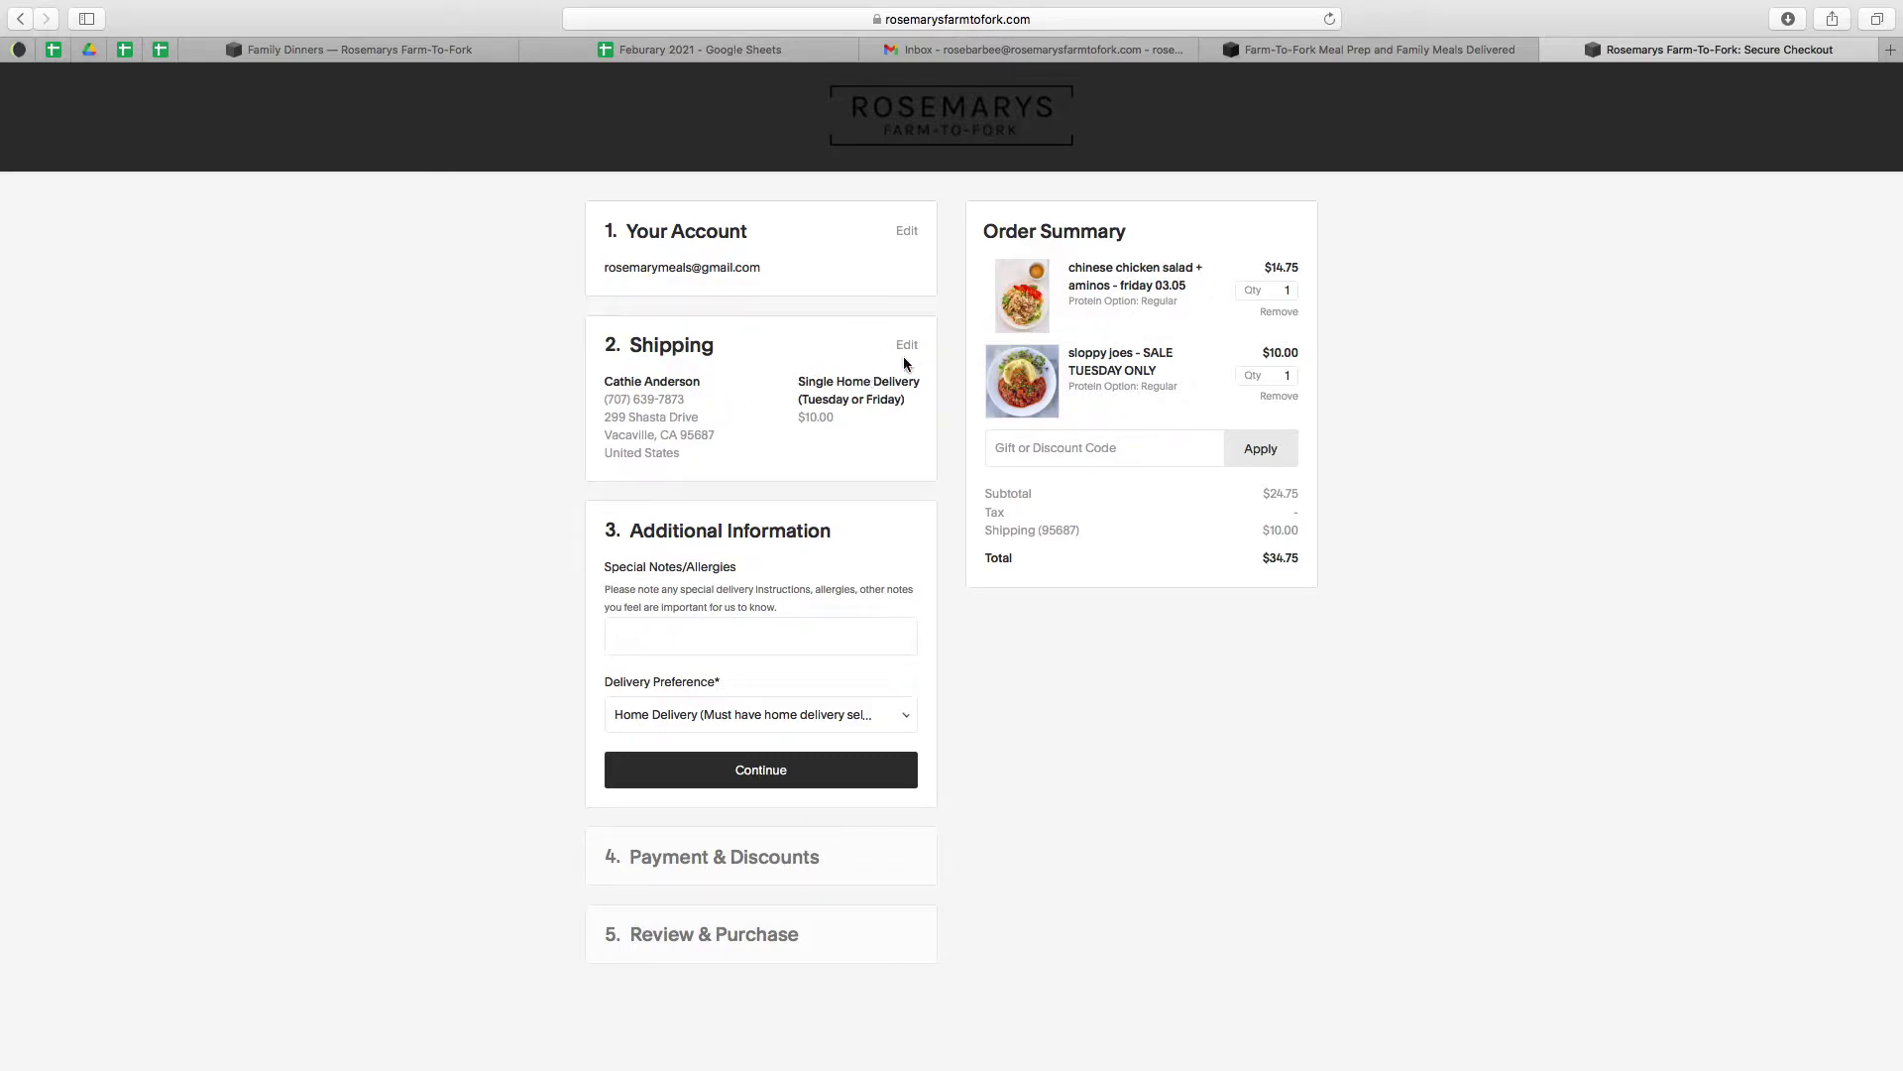
# - Switch shipping back to Local Meal Pick Up keeping Home Delivery, then return to the Feburary 2021 sheet
pyautogui.click(908, 346)
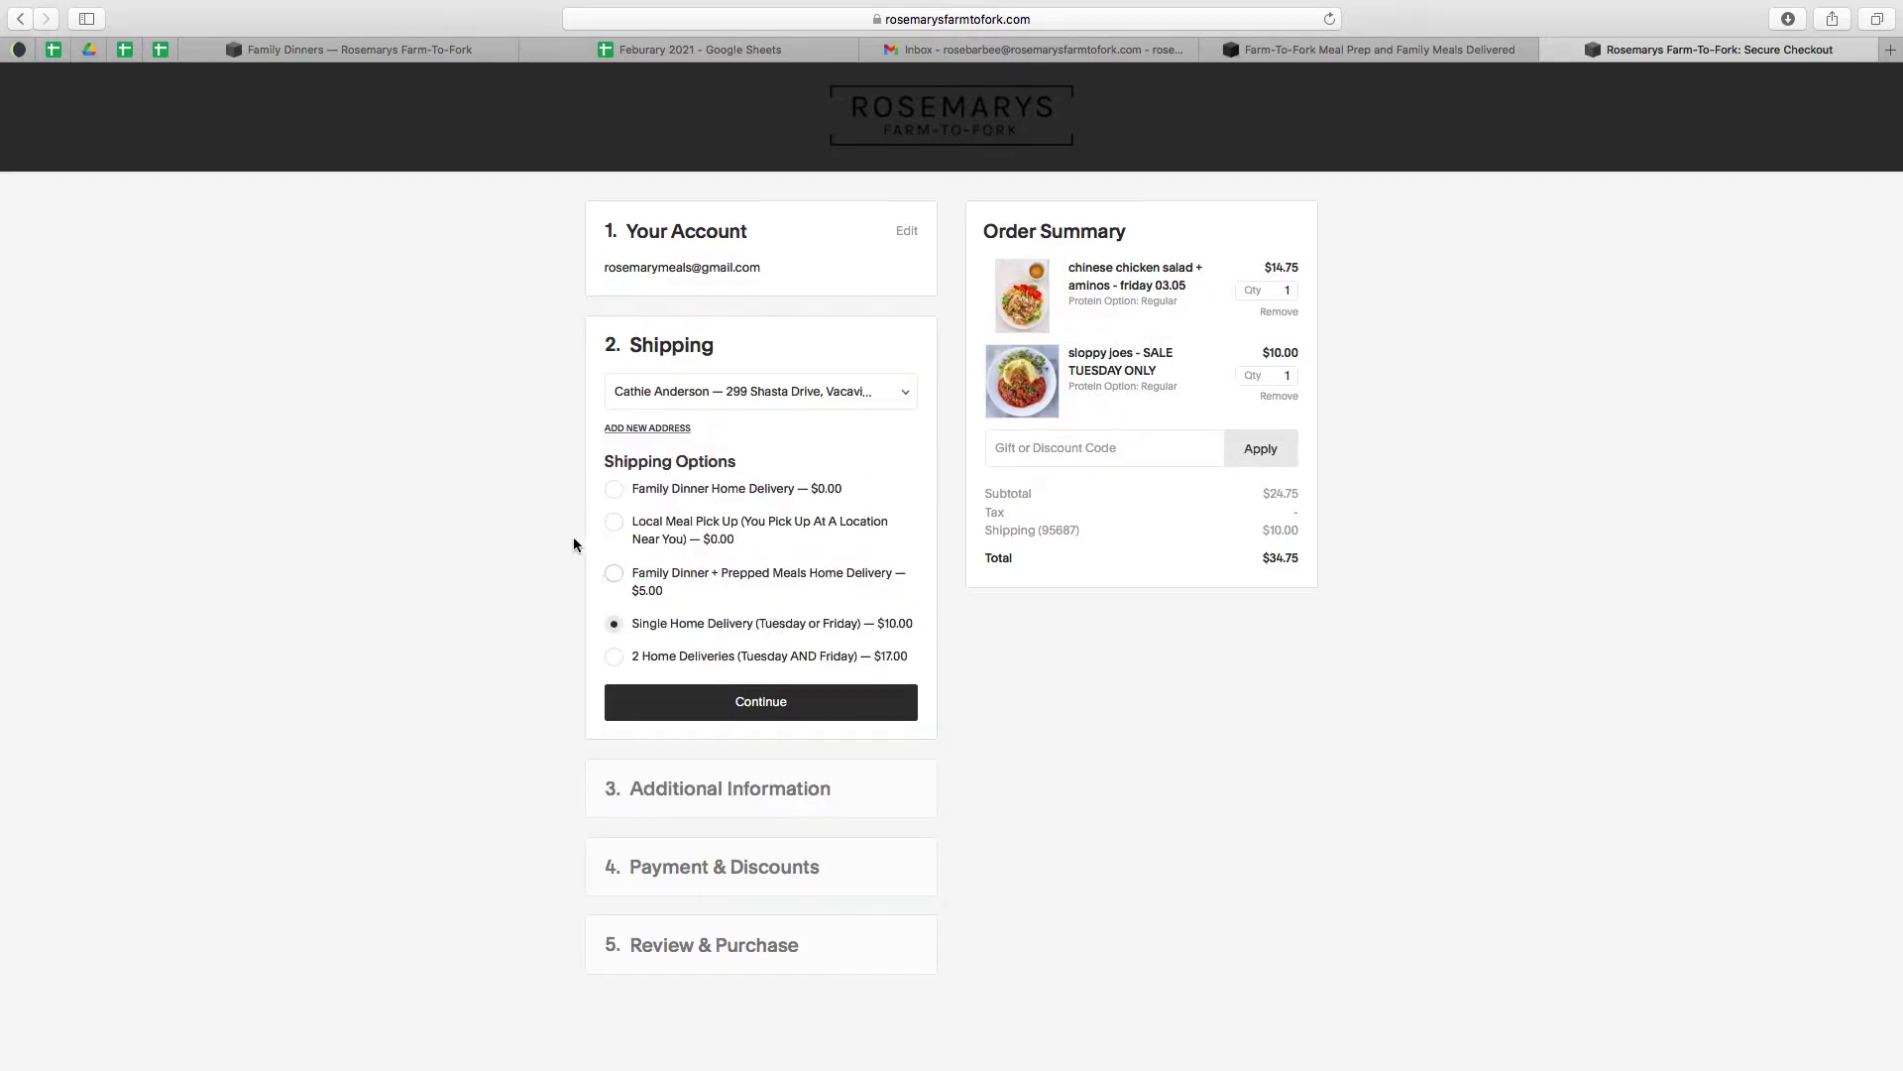
pyautogui.click(615, 519)
pyautogui.click(720, 696)
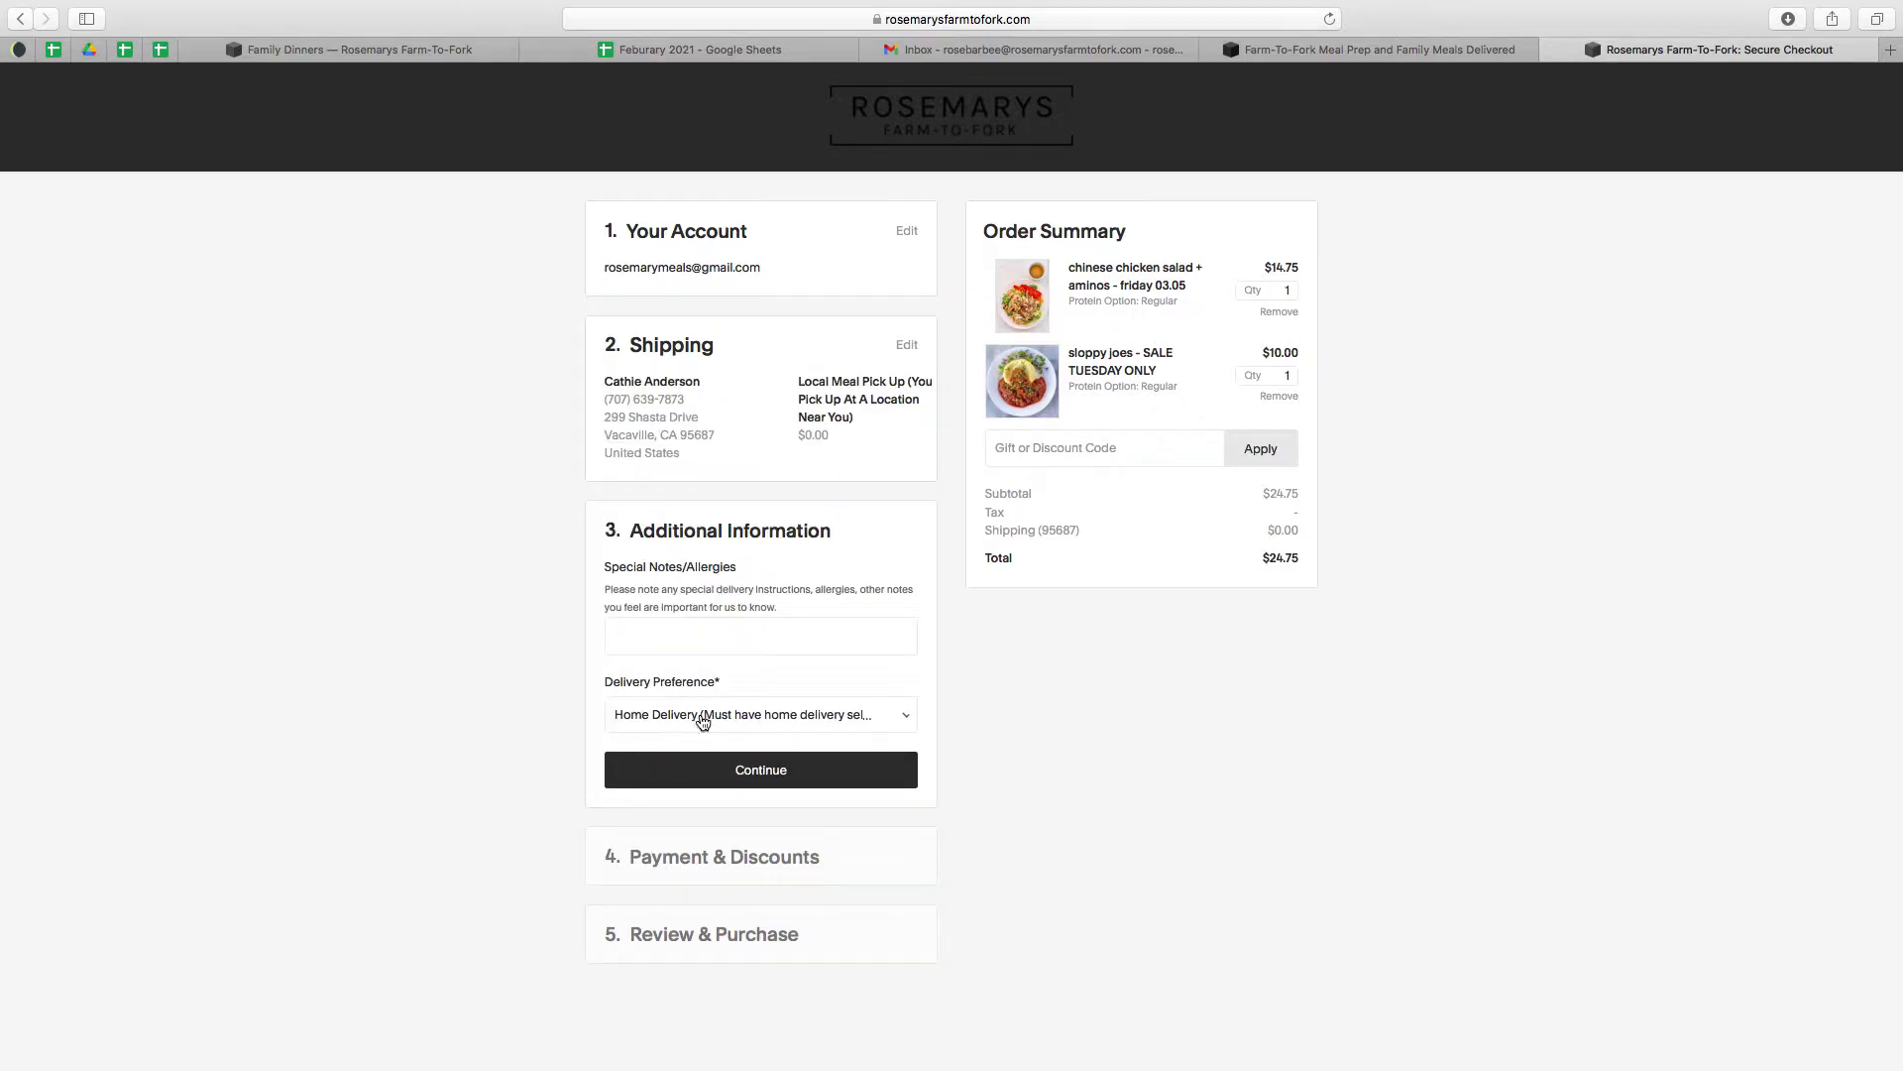
pyautogui.click(703, 717)
pyautogui.click(702, 717)
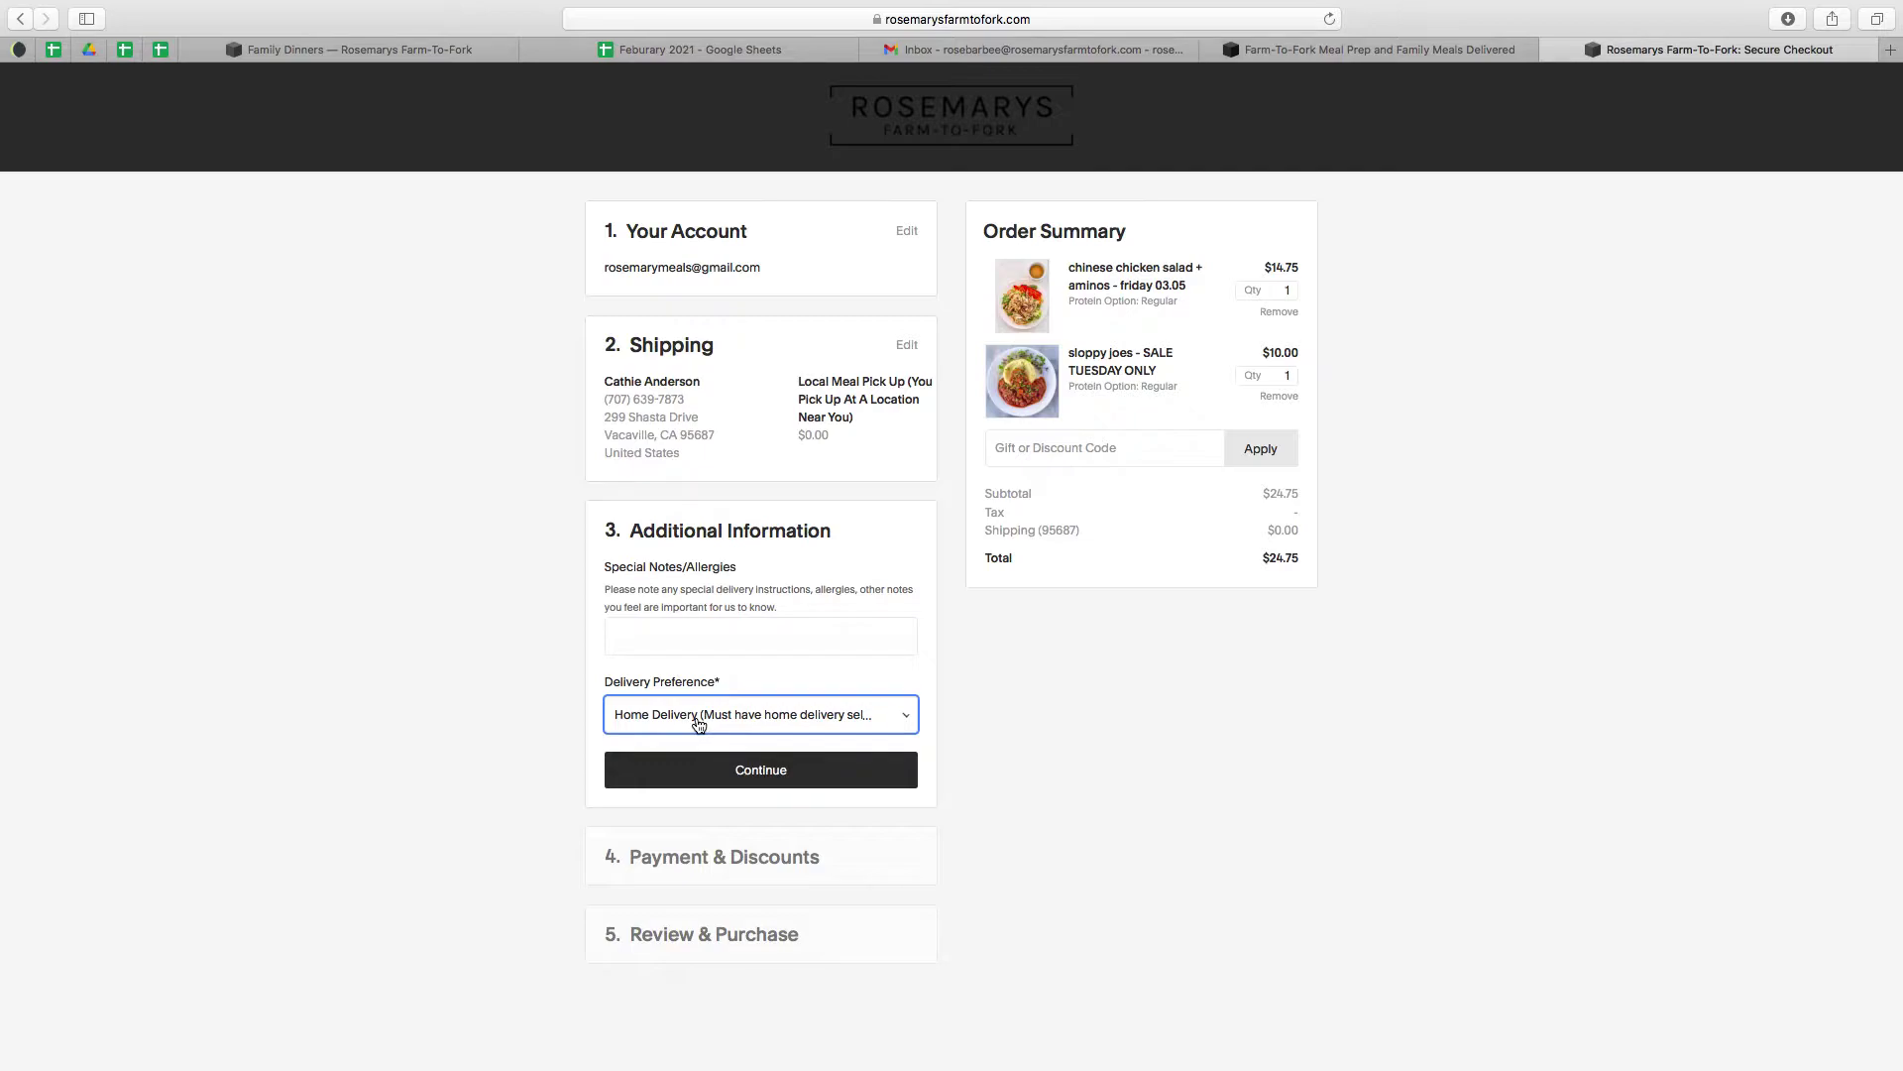
pyautogui.click(436, 49)
pyautogui.click(684, 48)
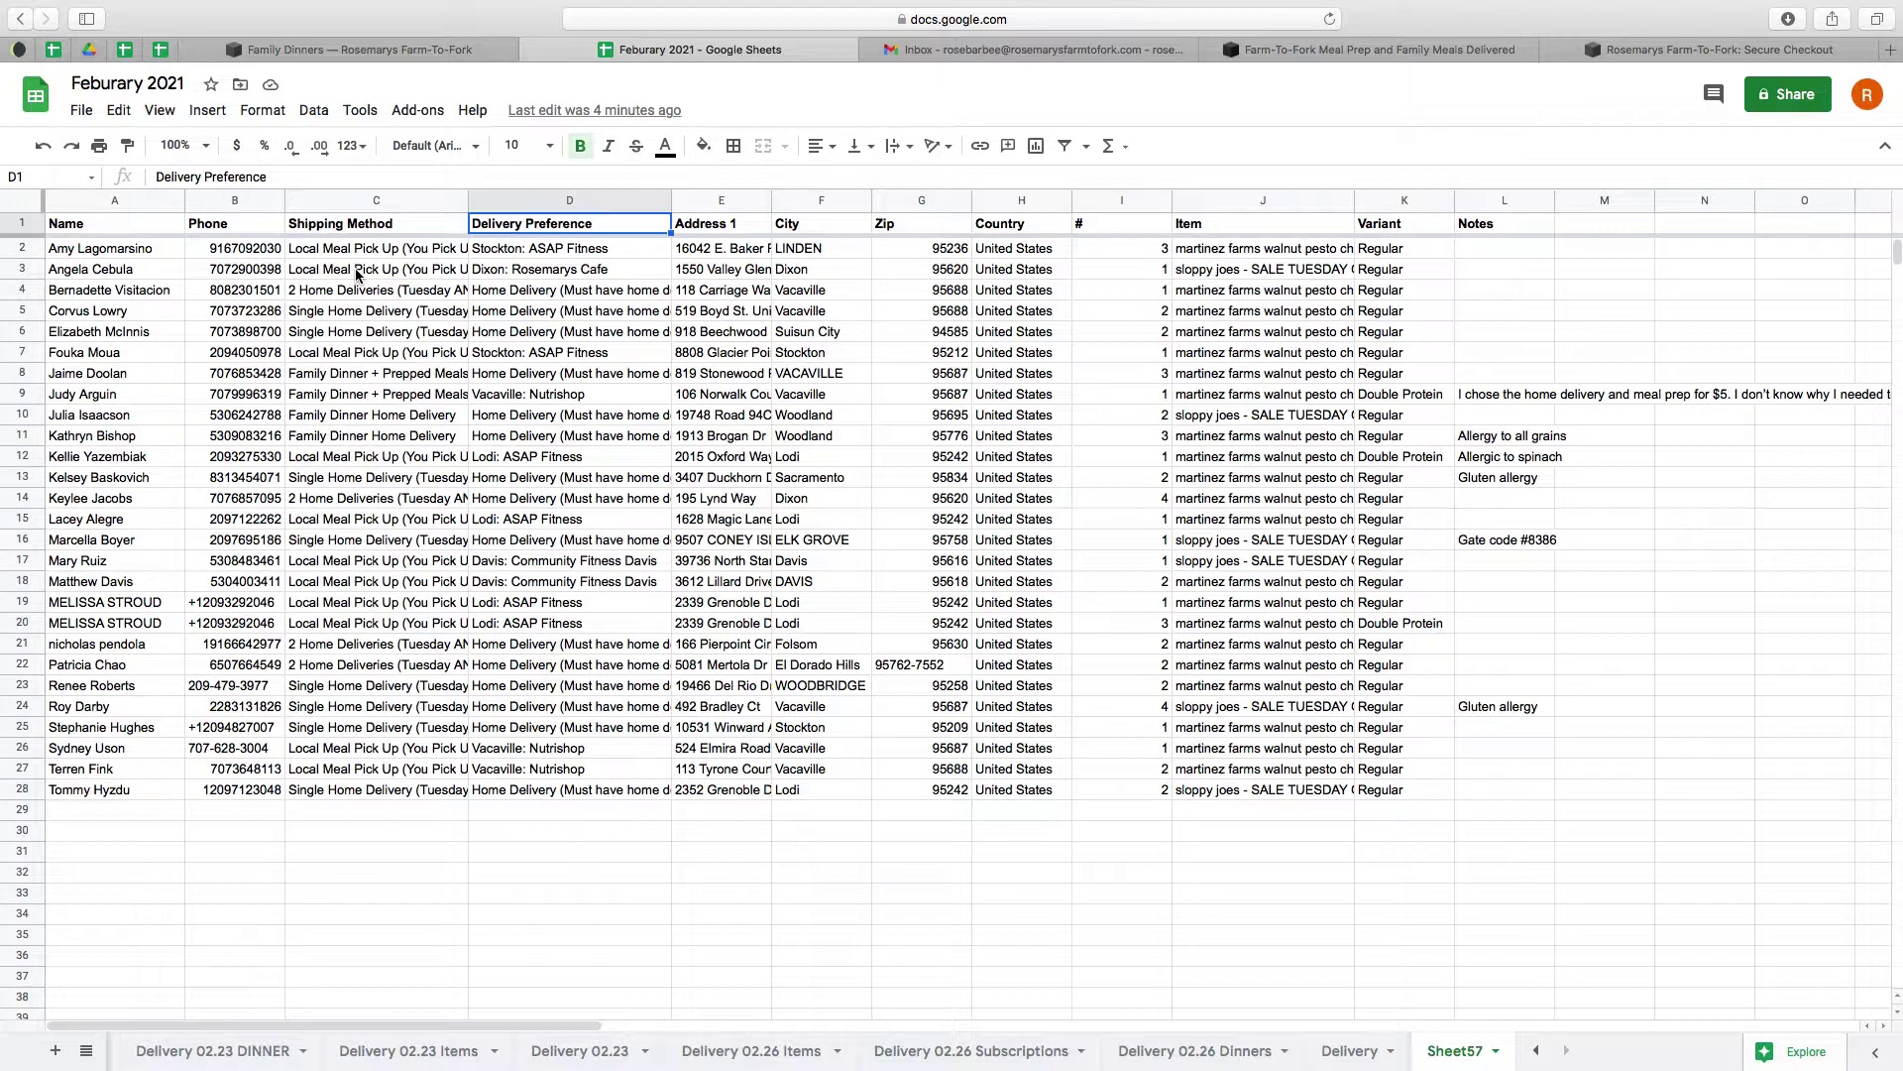
# - Copy the pickup locations from D2:D3 into the Shipping Method cells C2:C3
pyautogui.moveTo(352, 255); pyautogui.dragTo(354, 271)
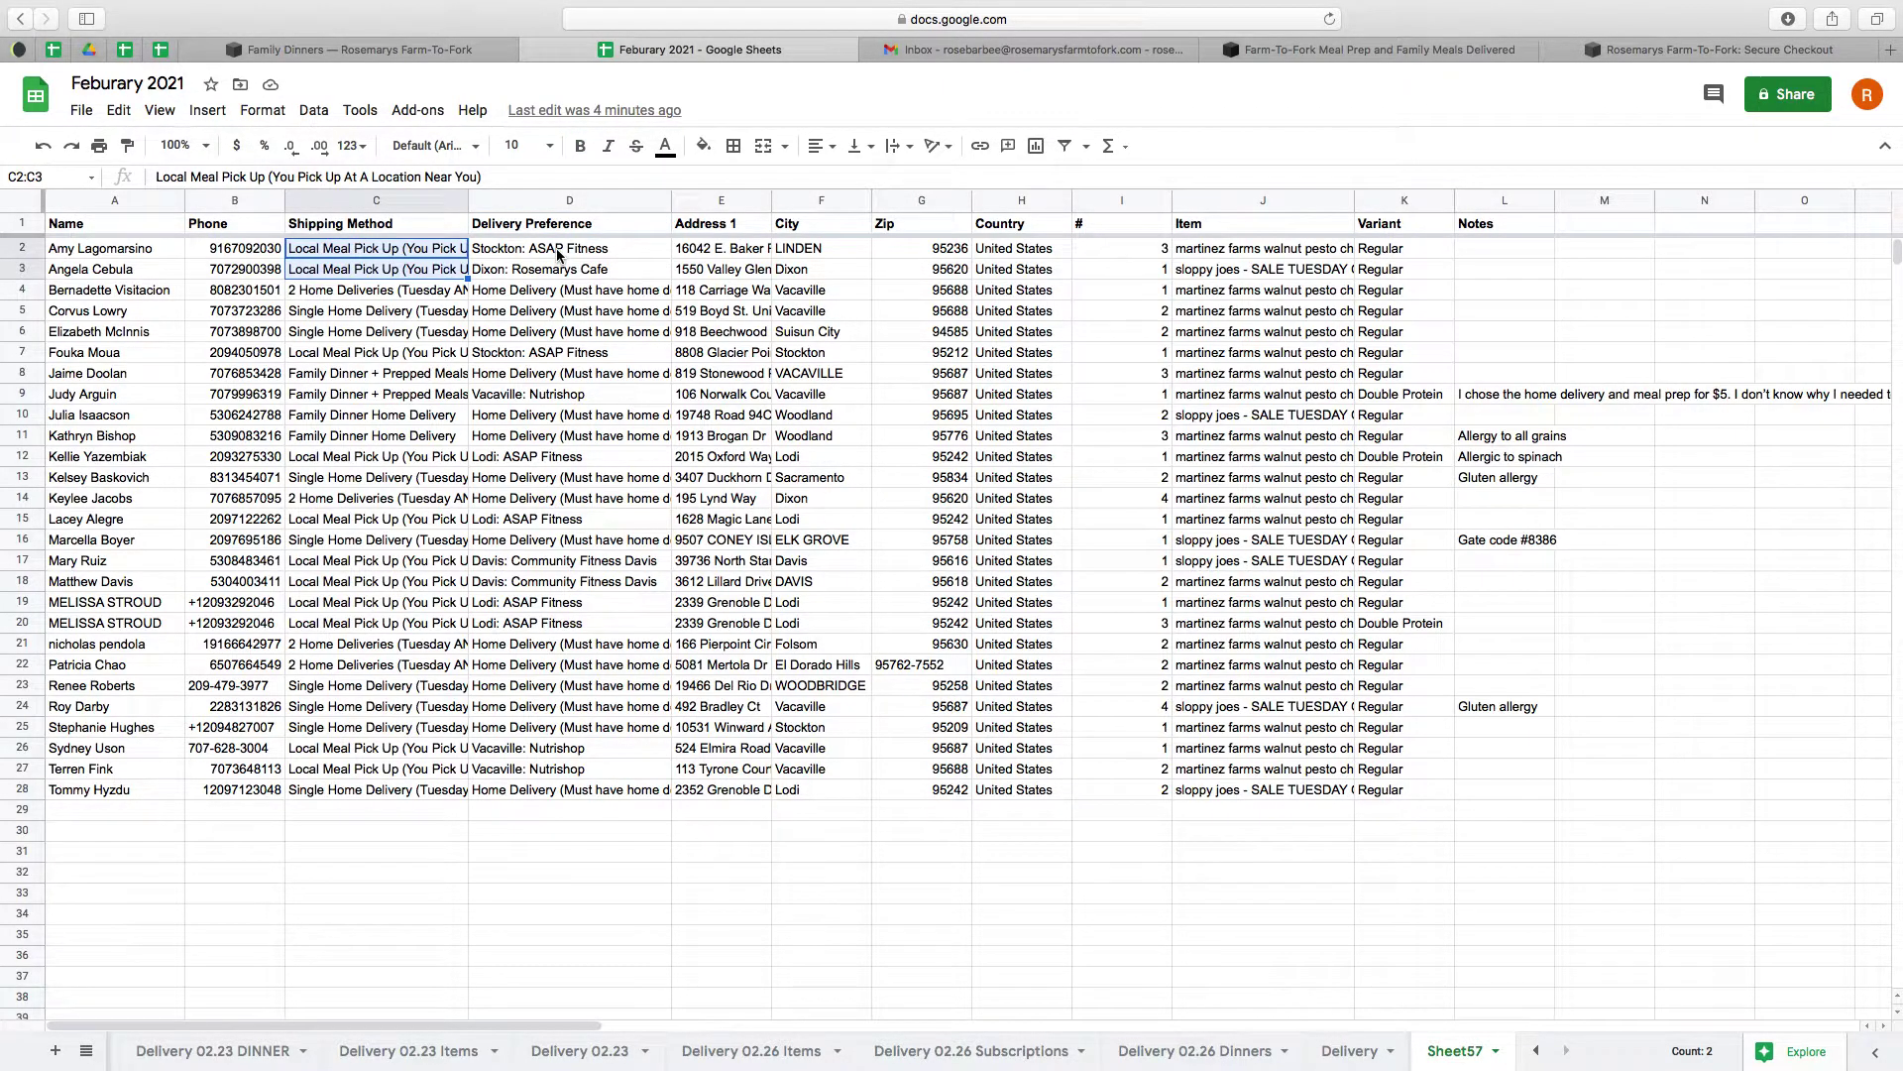
pyautogui.moveTo(558, 255); pyautogui.dragTo(561, 274)
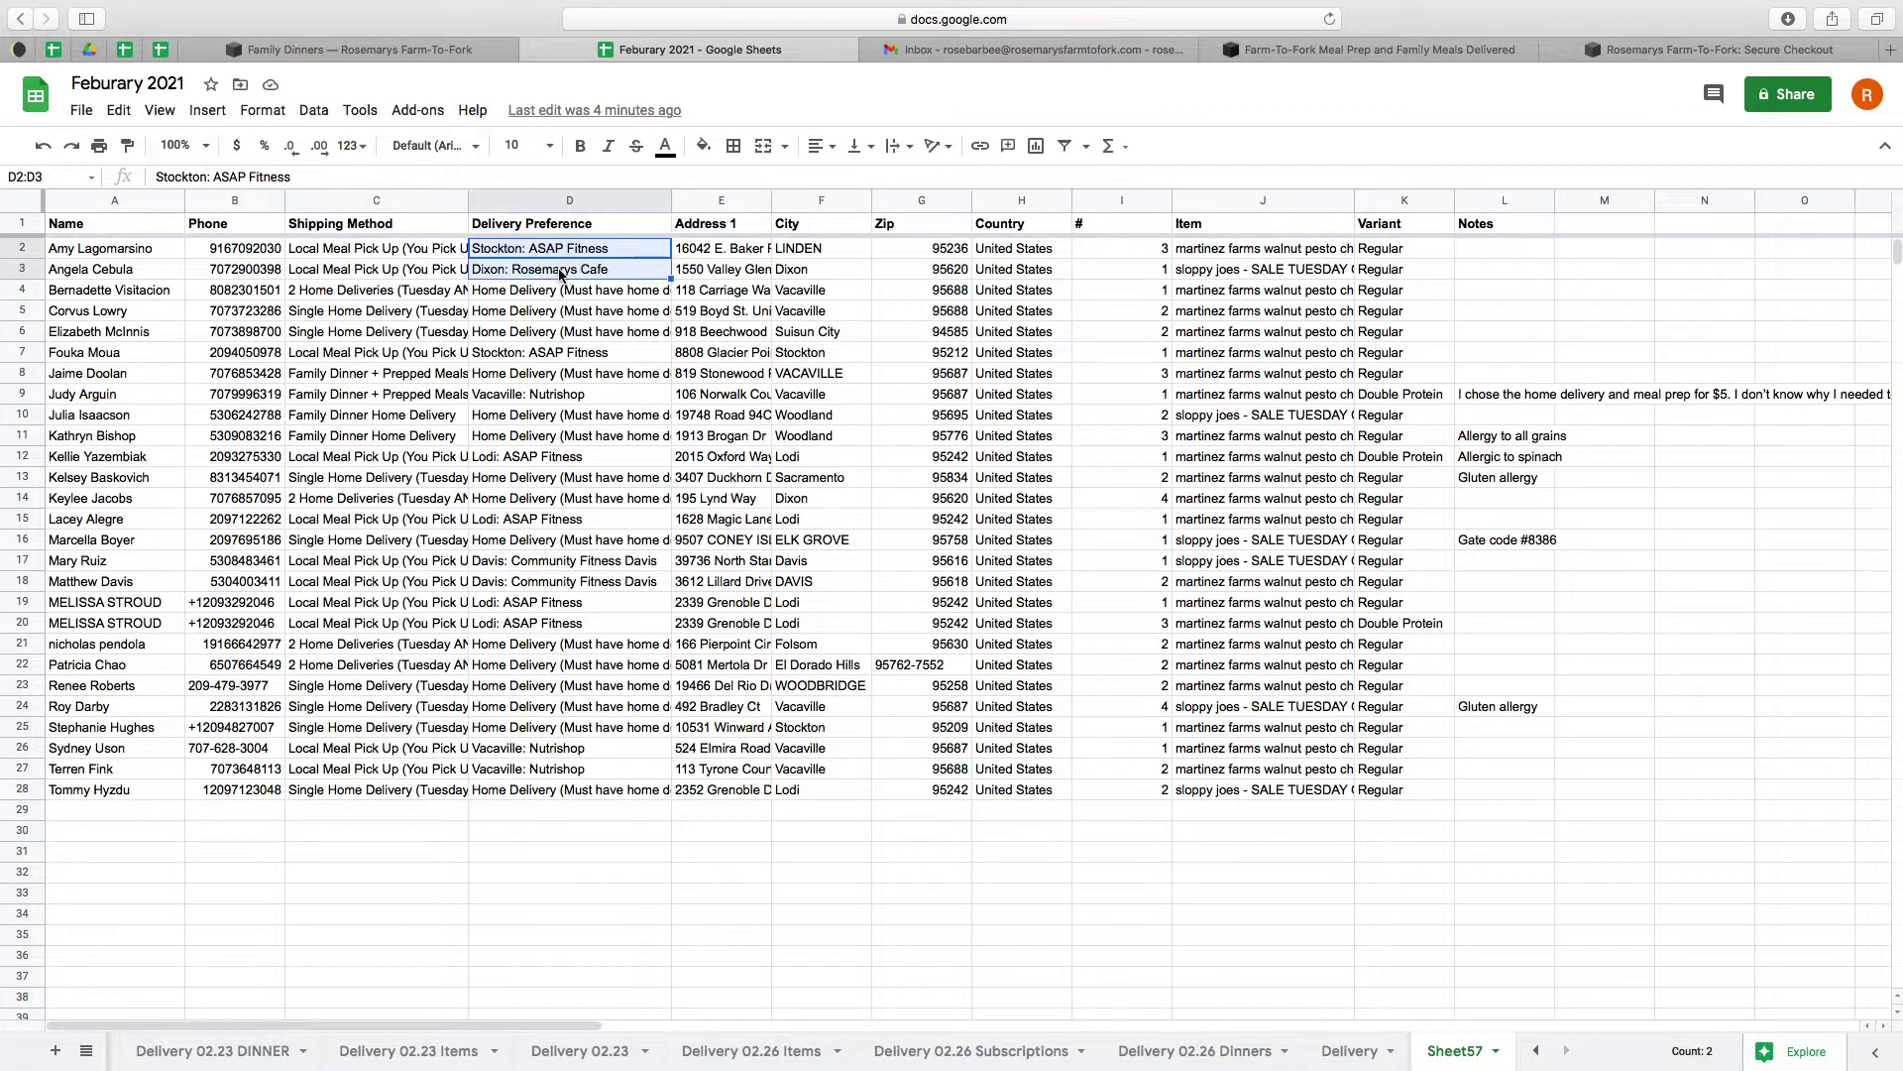
pyautogui.press('super+c')
pyautogui.click(384, 252)
pyautogui.press('super+v')
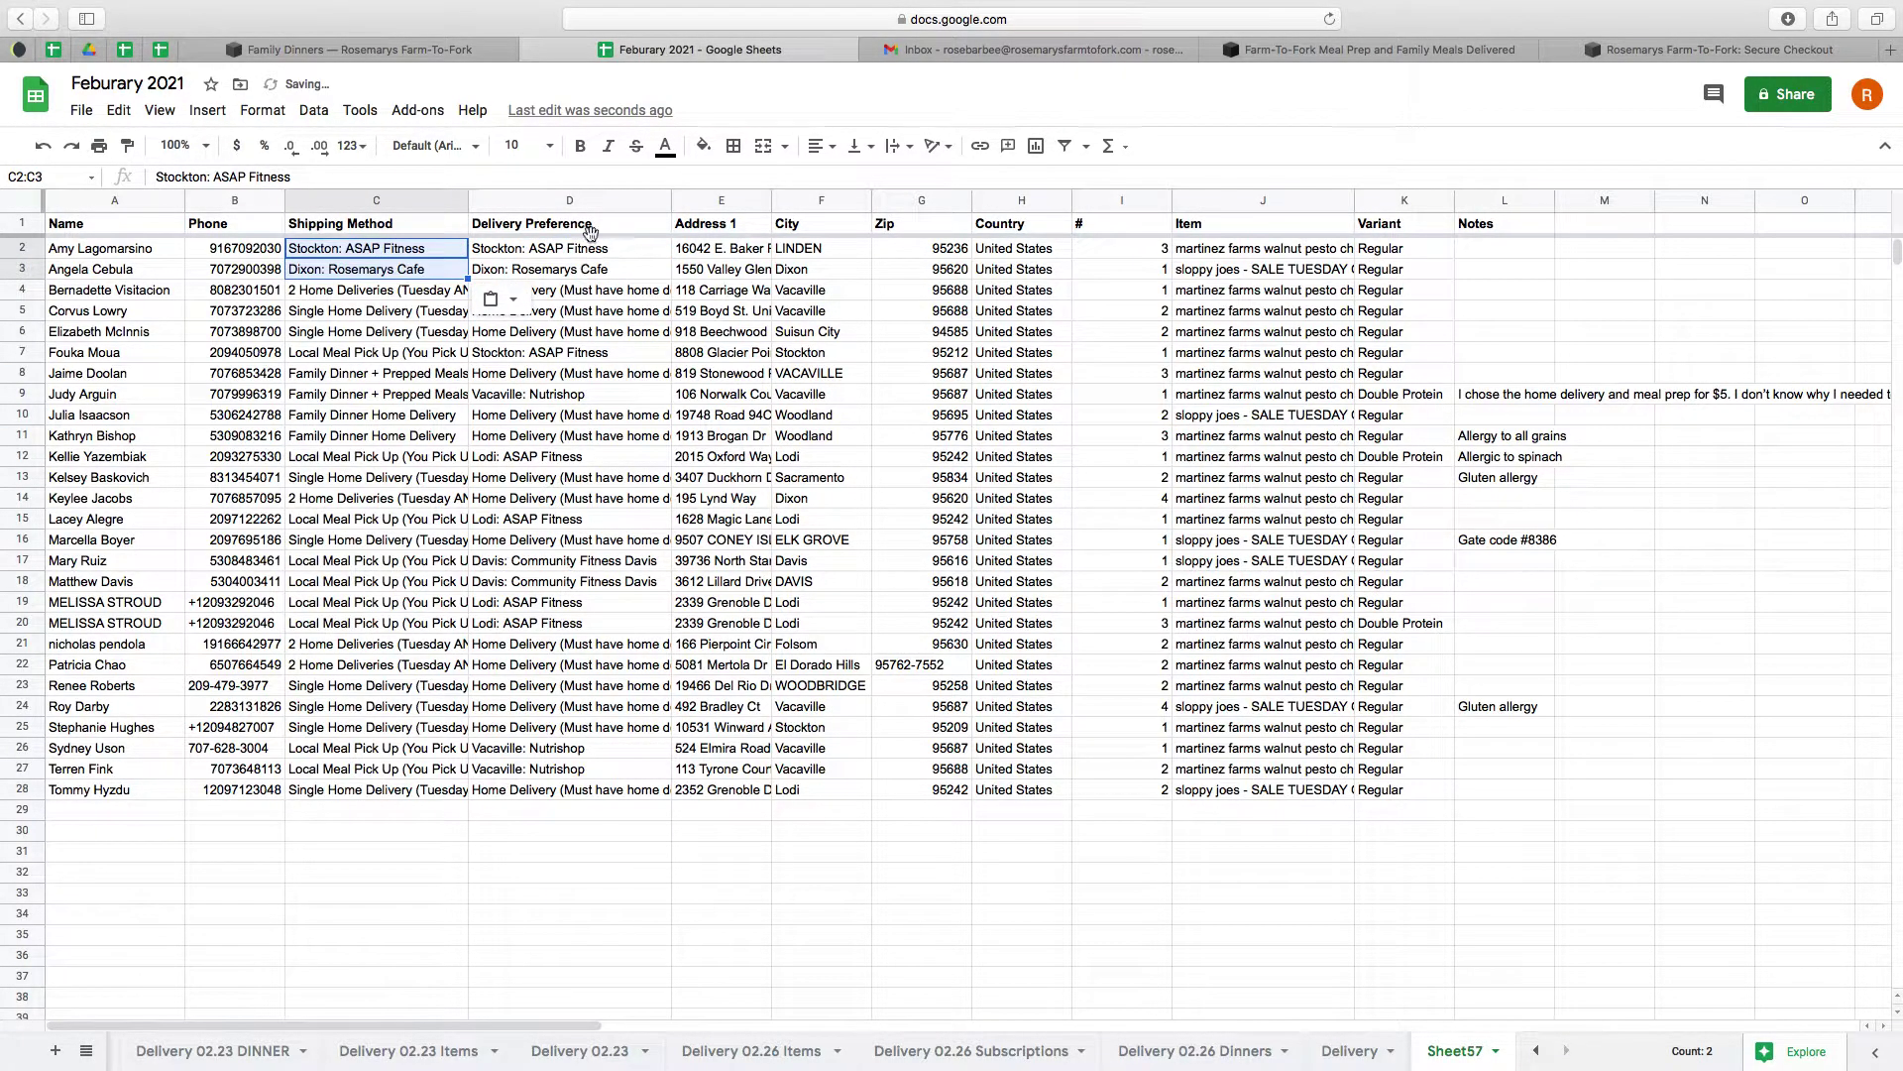
# - Review rows 4–7 and copy D7's Stockton: ASAP Fitness into C7
pyautogui.click(589, 230)
pyautogui.click(552, 290)
pyautogui.click(375, 293)
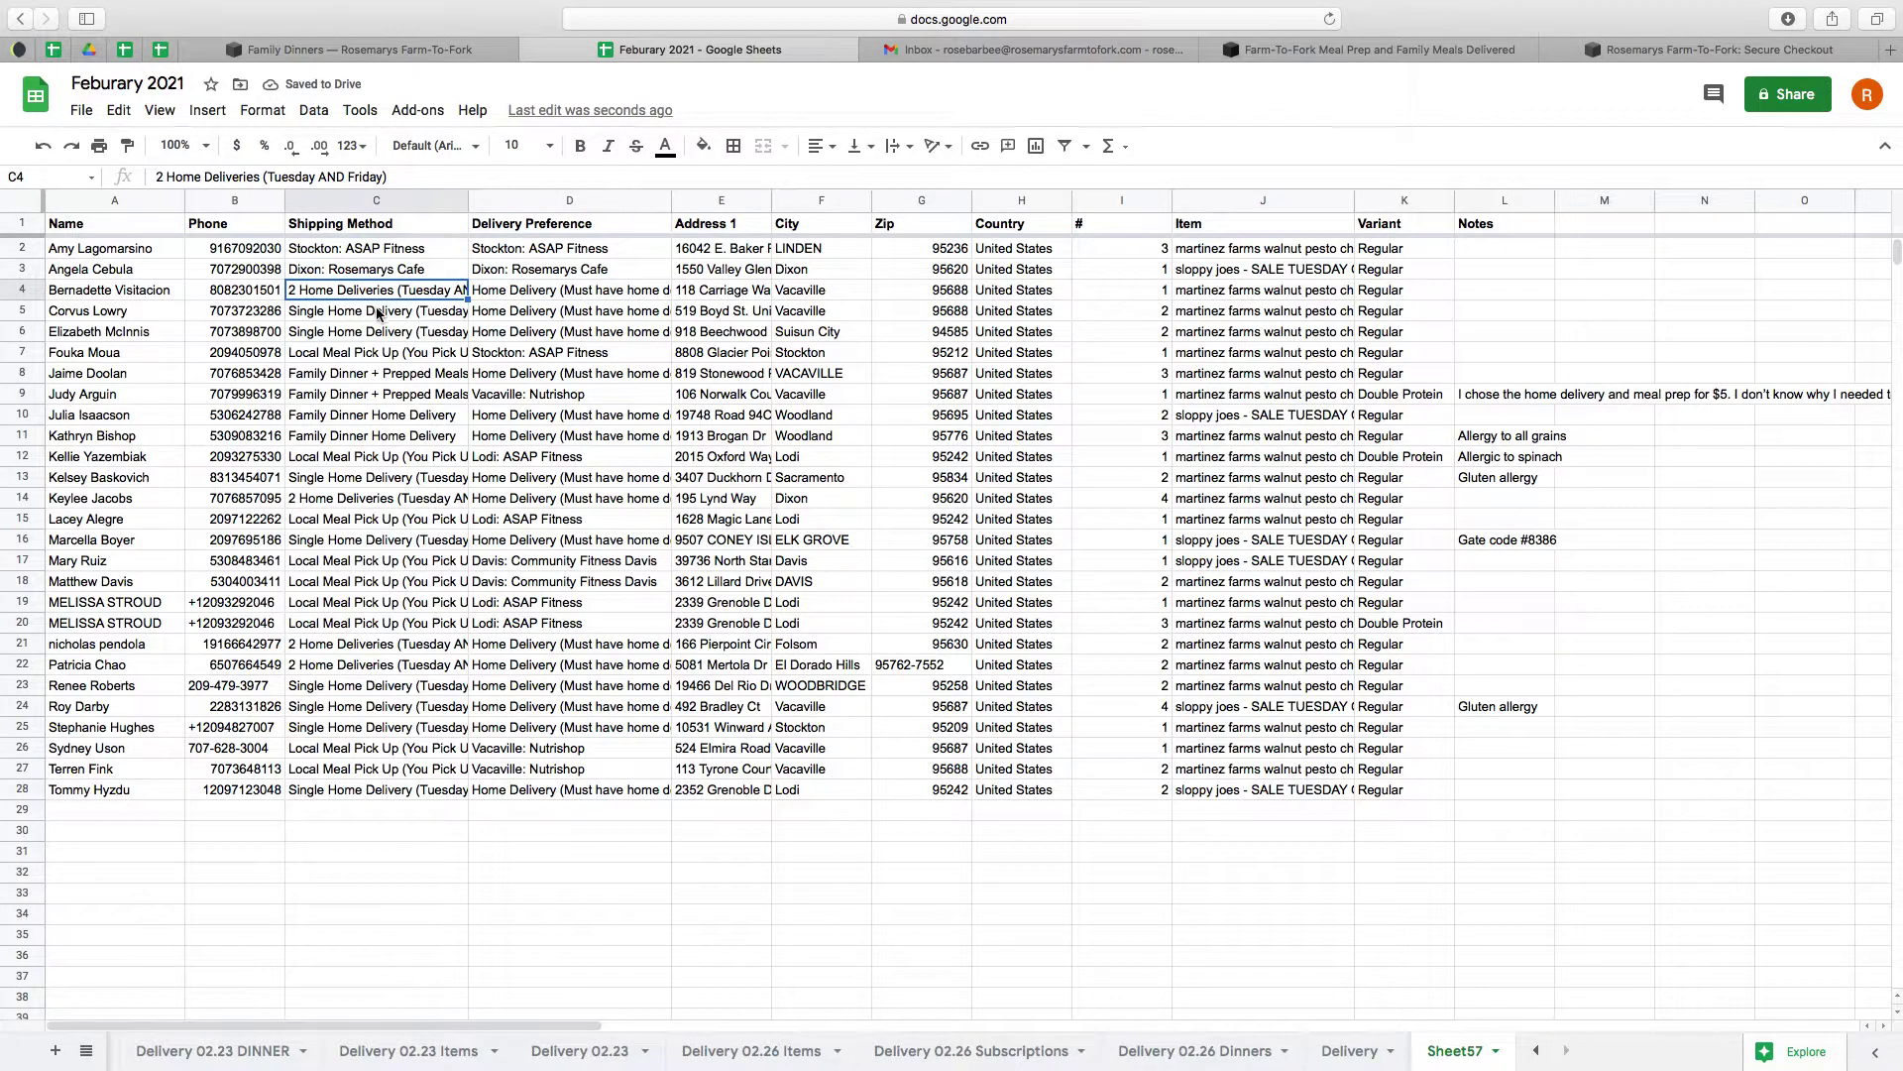
pyautogui.click(379, 313)
pyautogui.click(382, 331)
pyautogui.click(392, 354)
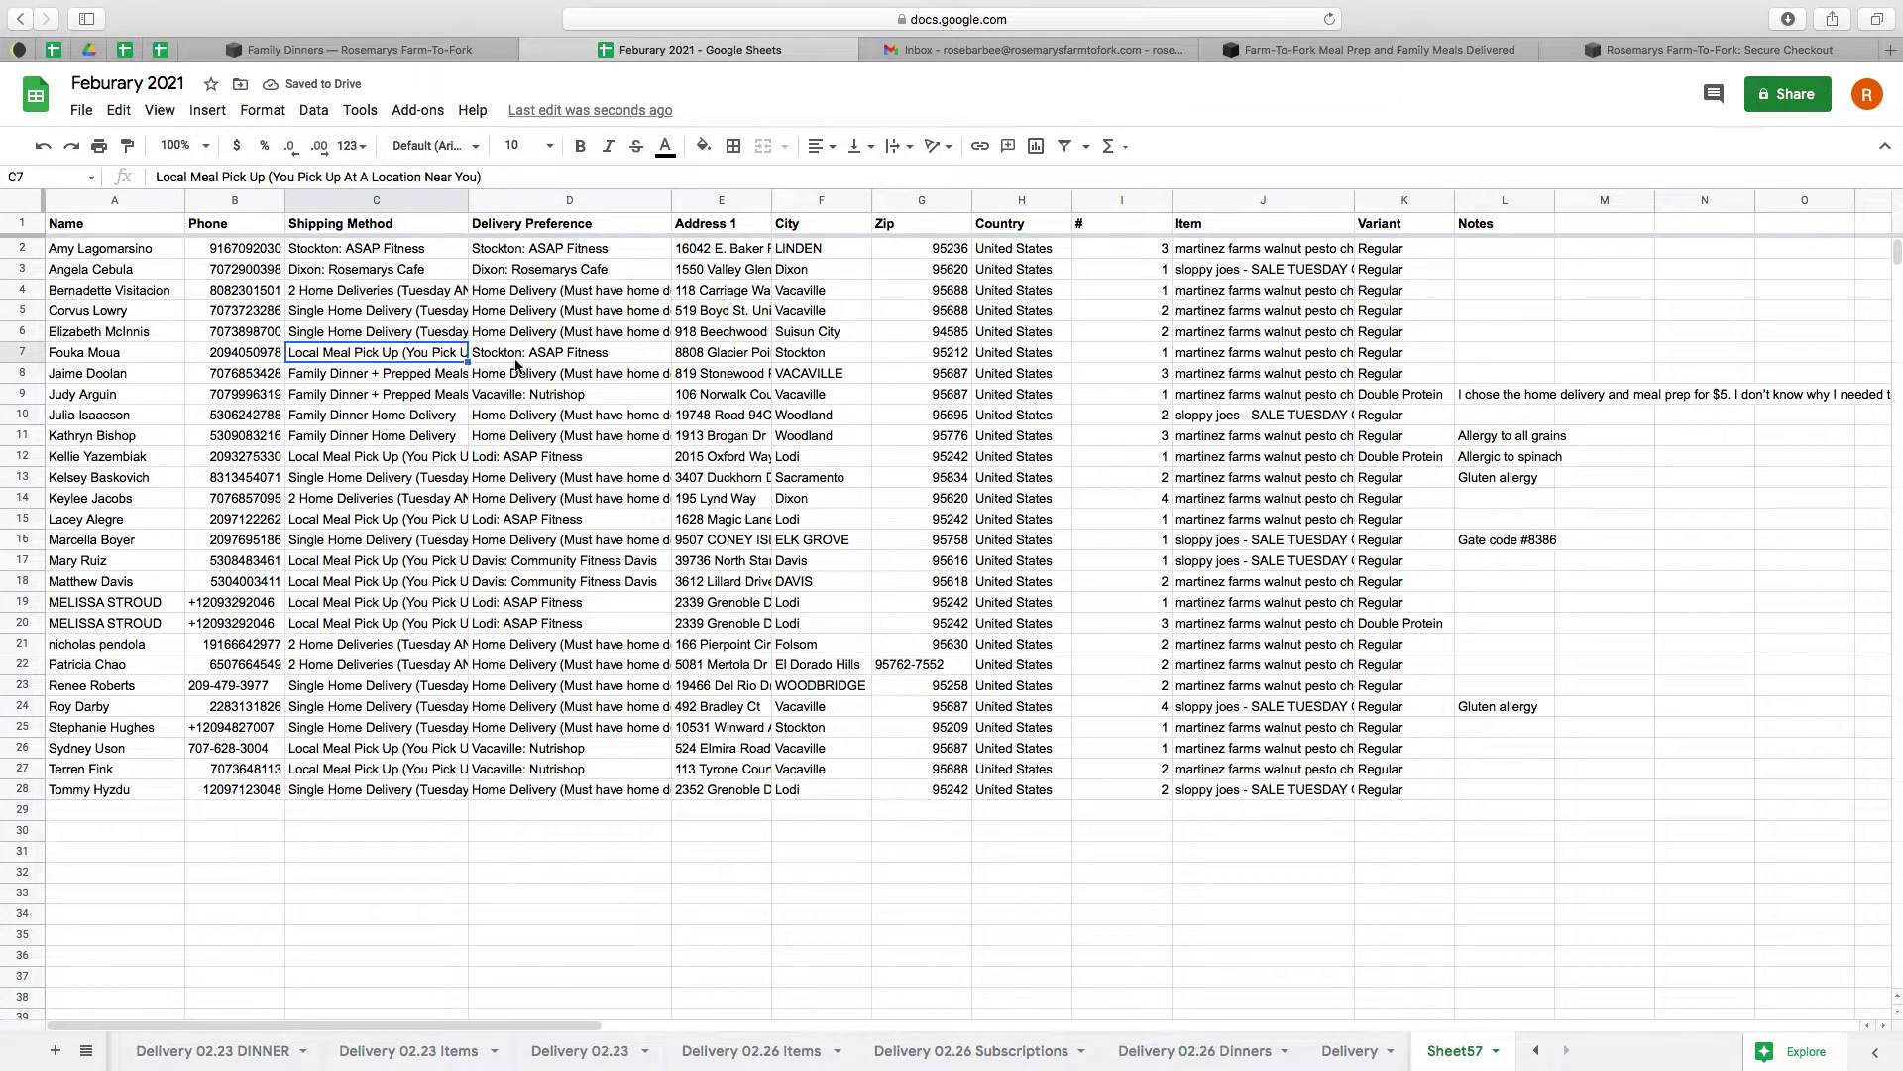
pyautogui.click(517, 355)
pyautogui.press('super+c')
pyautogui.click(401, 354)
pyautogui.press('super+v')
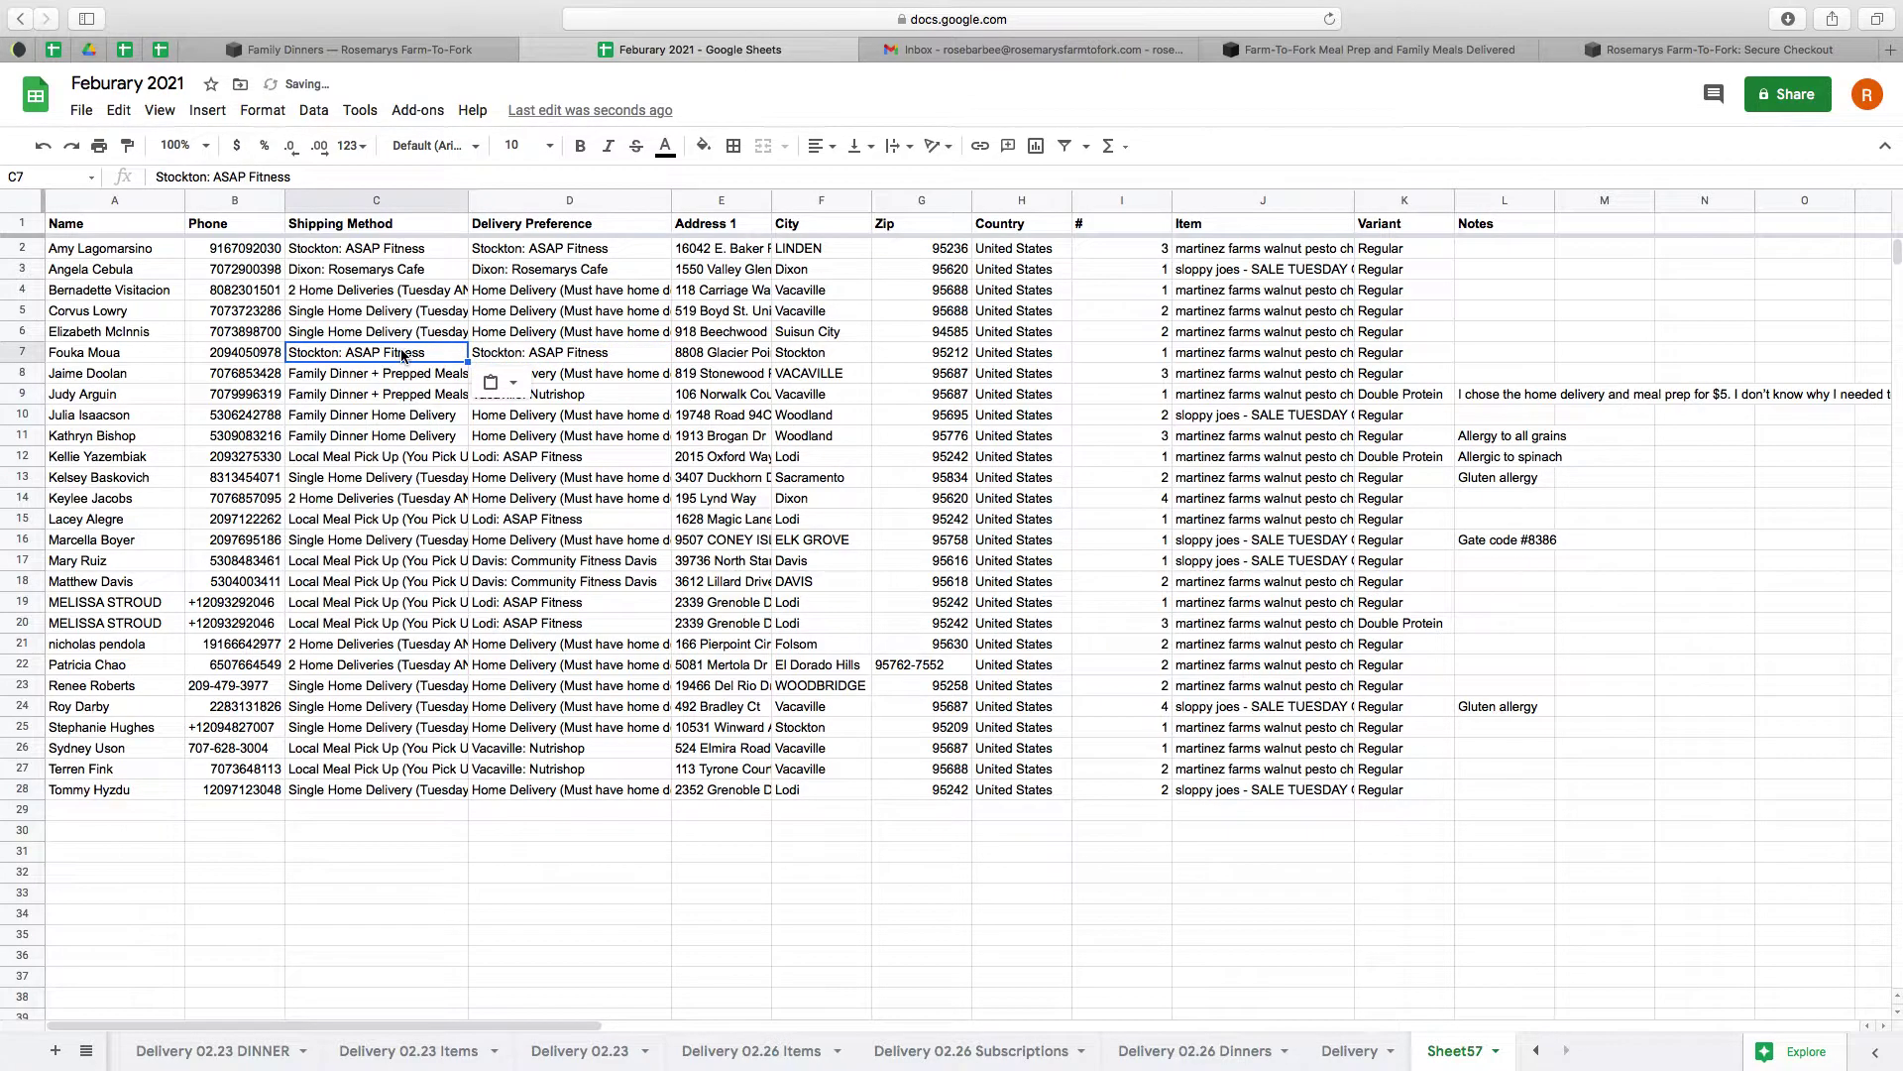
pyautogui.click(573, 355)
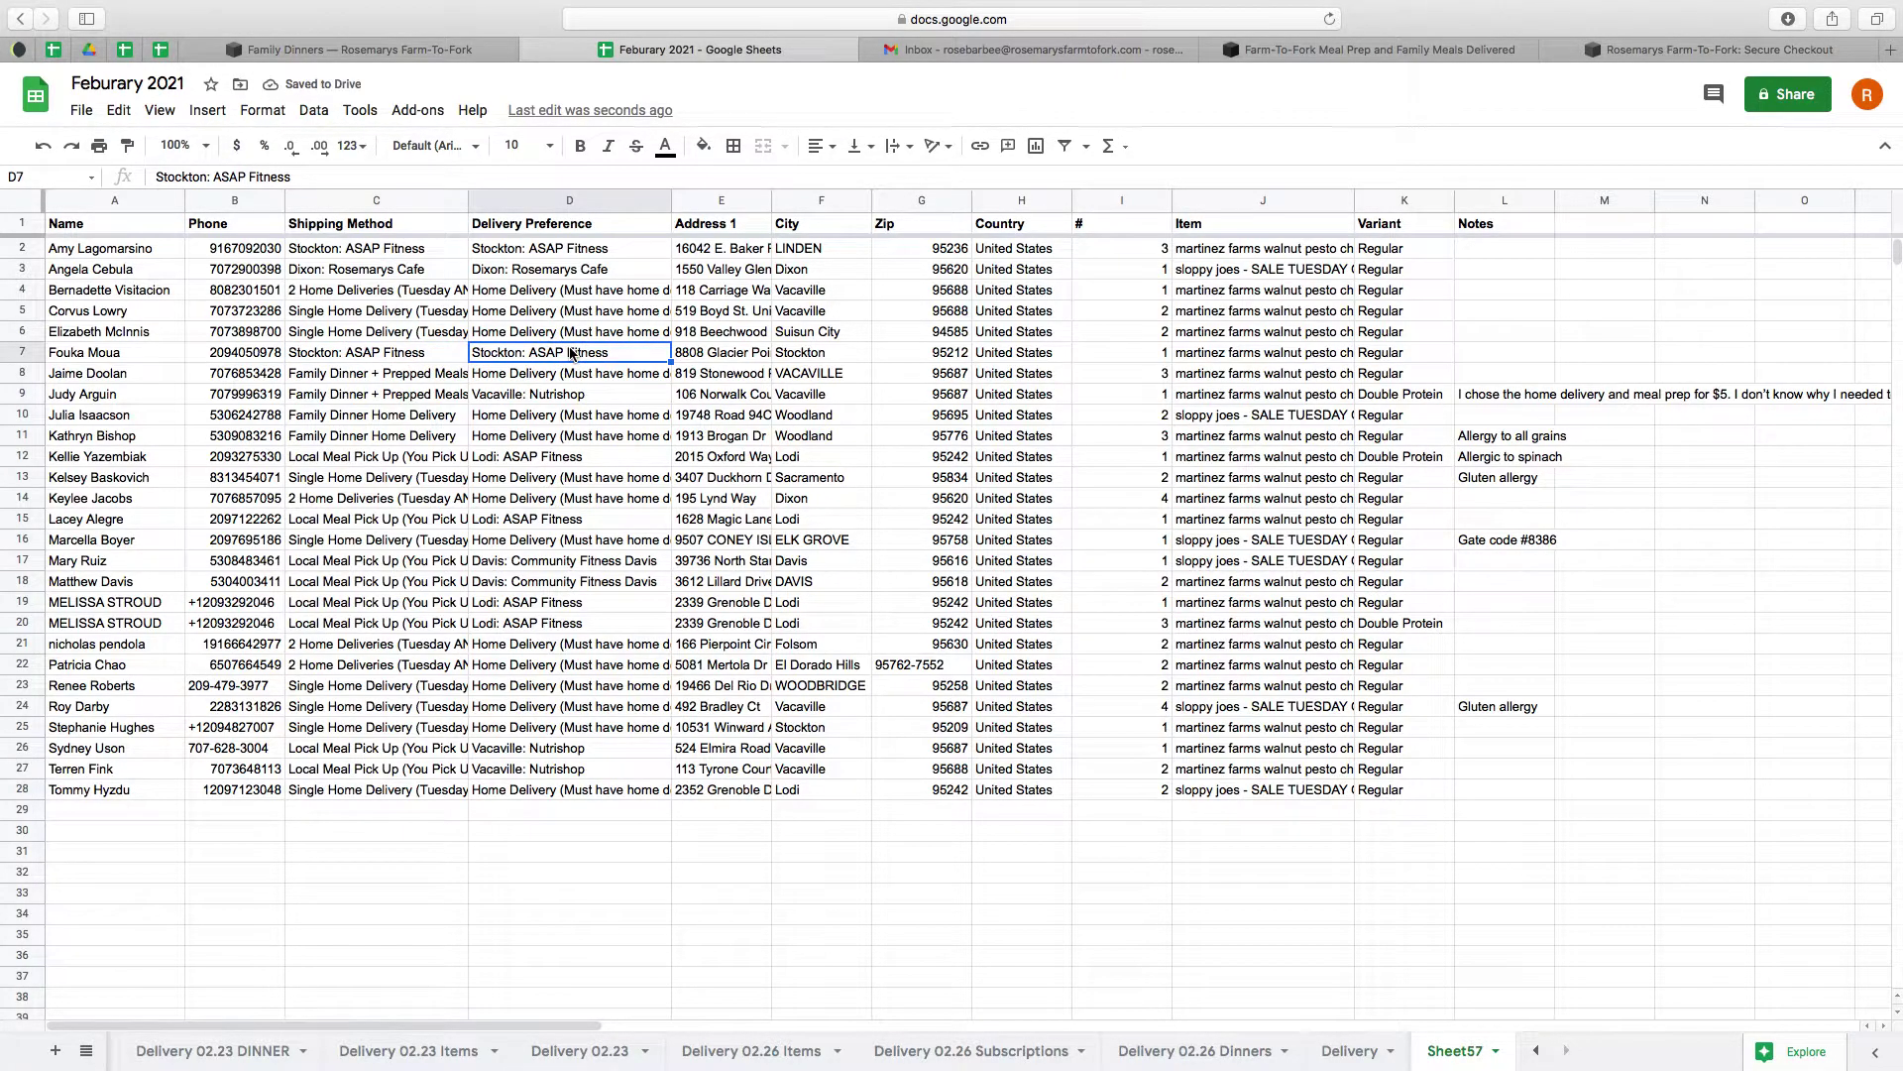
# - Paste the Home Delivery preference text into row 8's Shipping Method and compare it with row 9
pyautogui.click(394, 382)
pyautogui.click(515, 377)
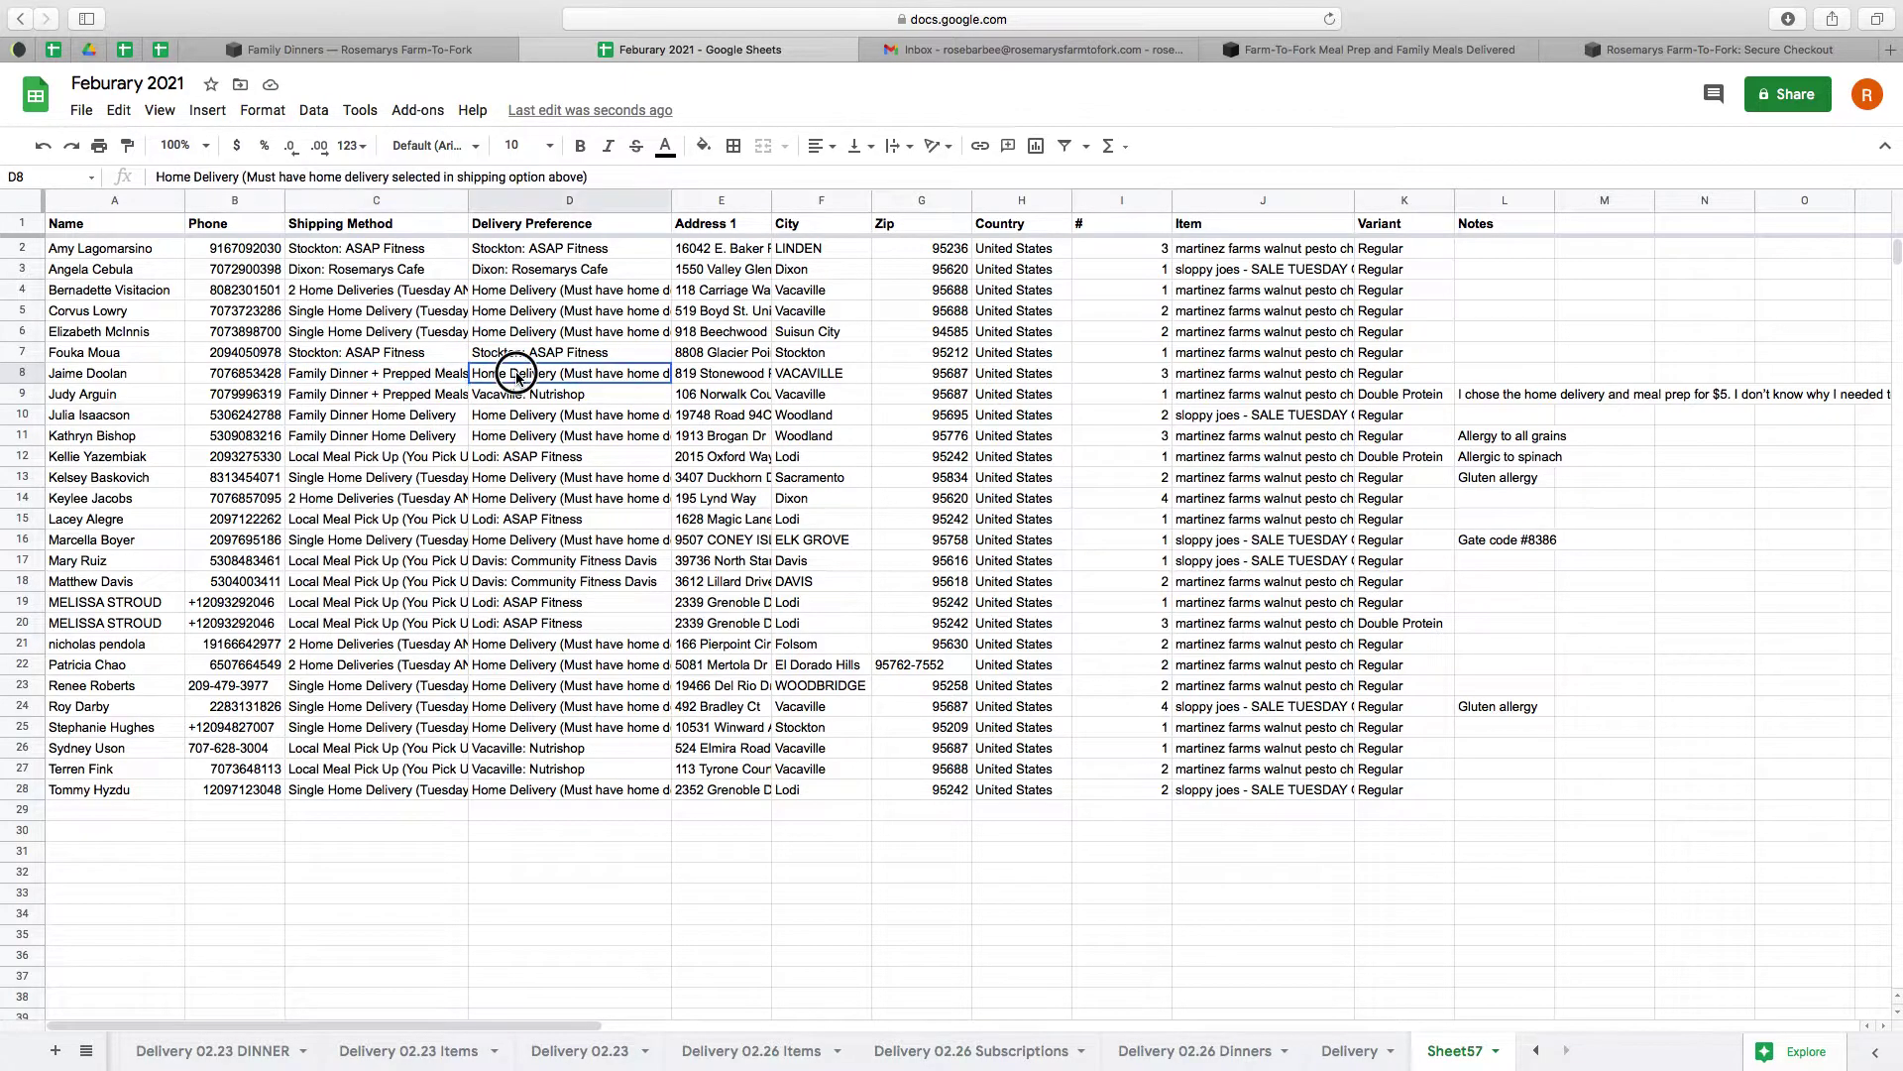
pyautogui.click(389, 381)
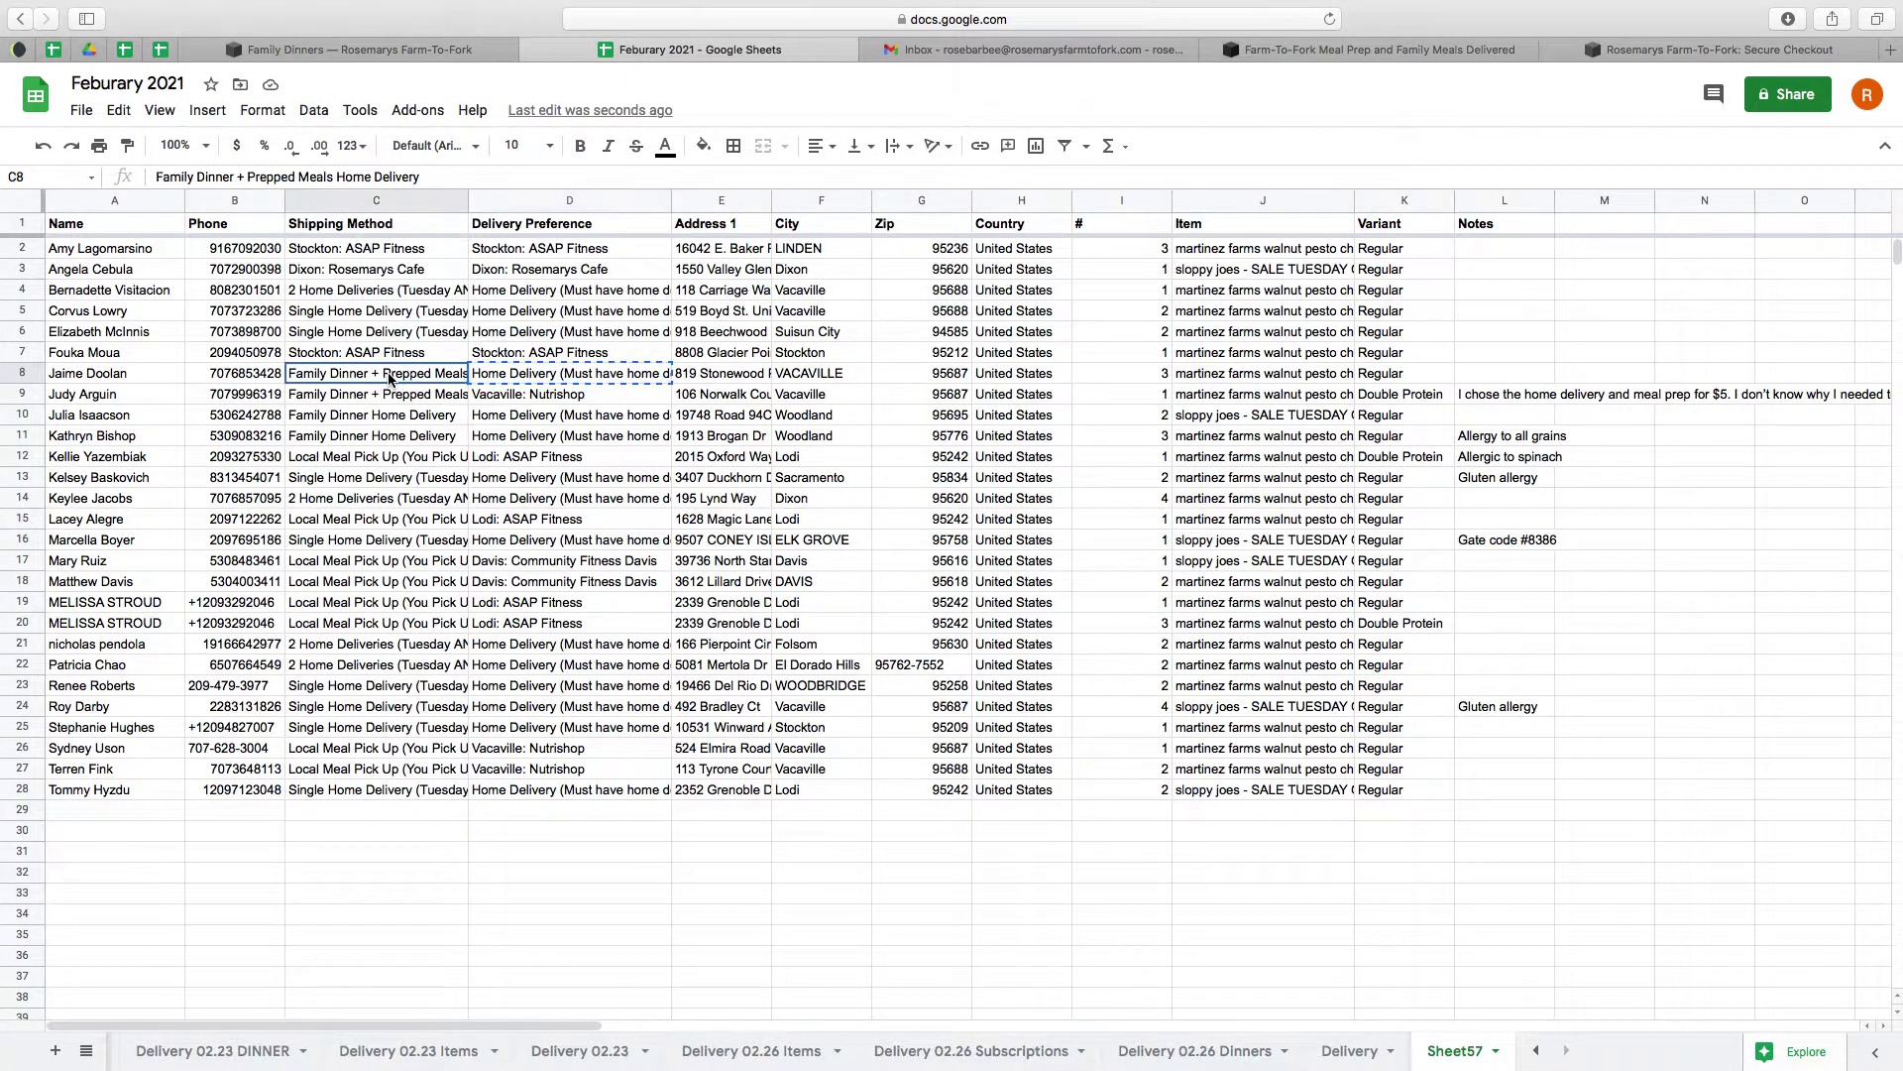
pyautogui.hotkey('ctrl', 'v')
pyautogui.click(575, 396)
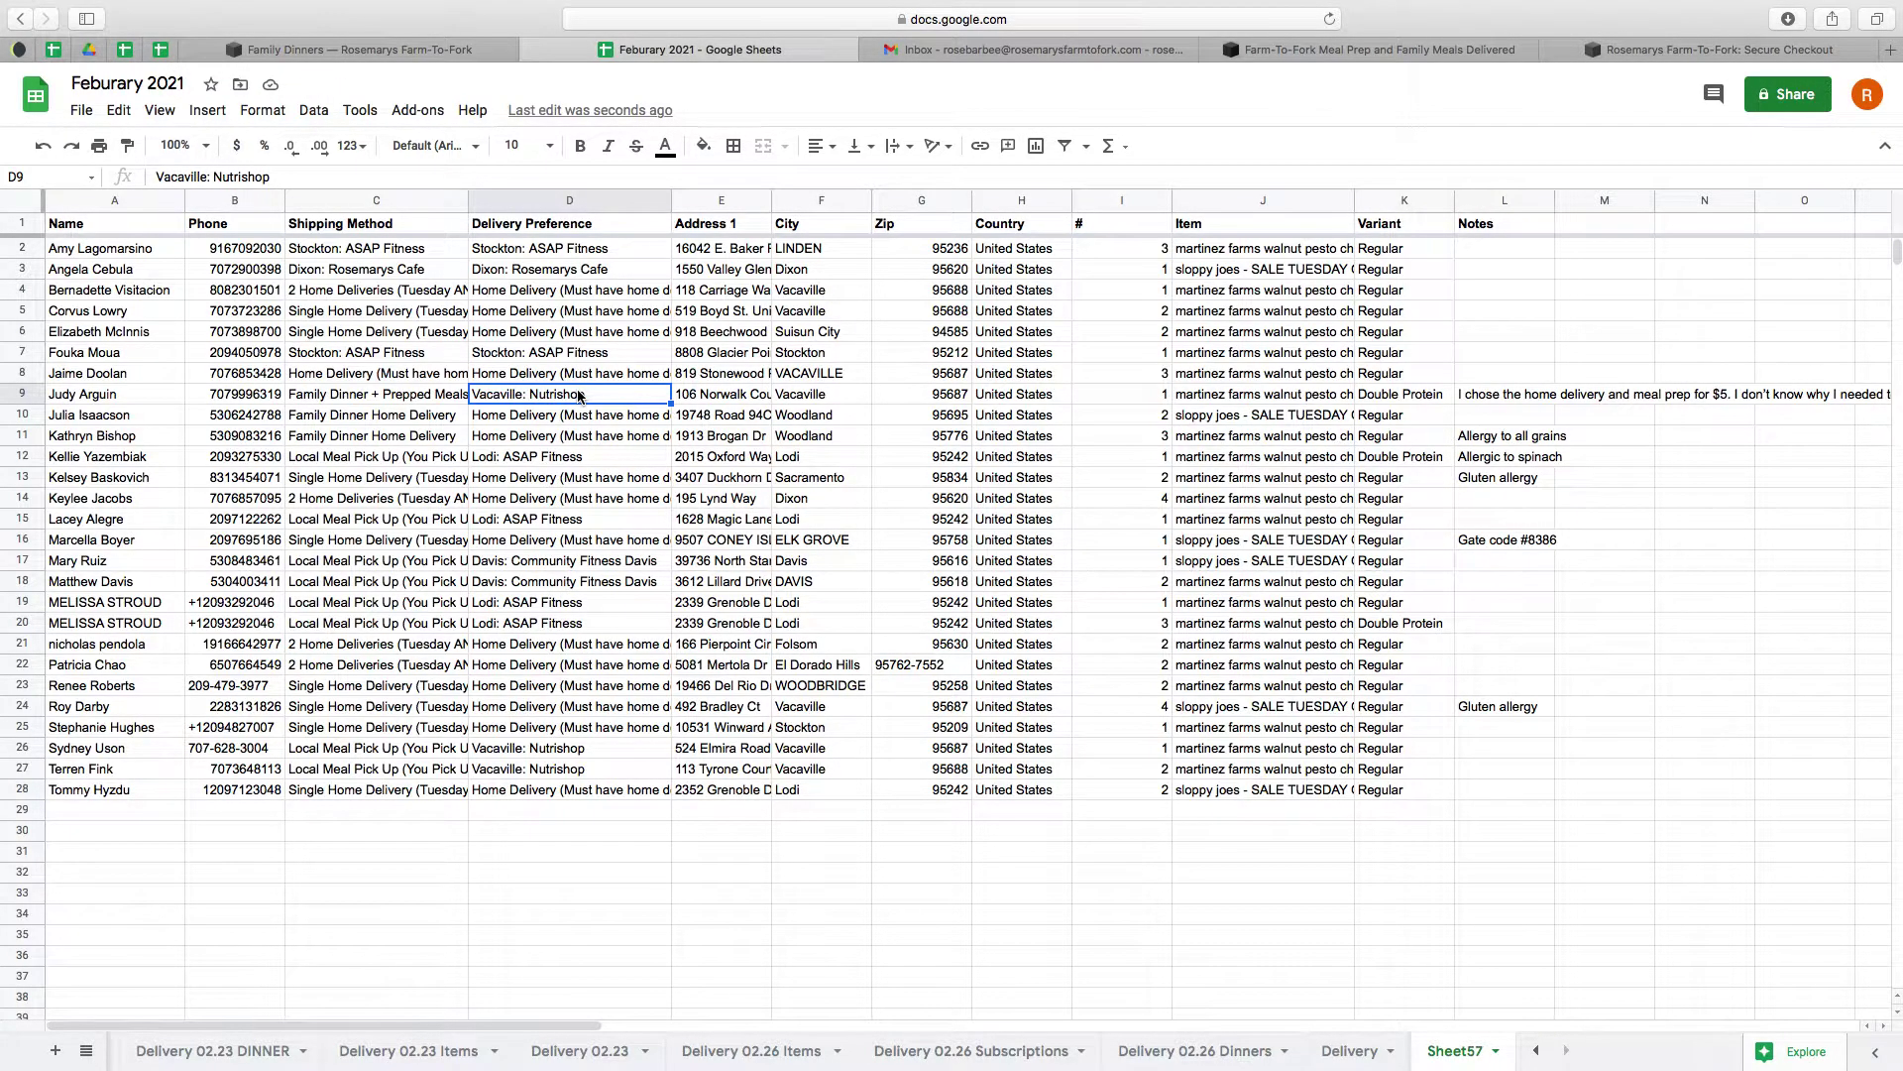
pyautogui.click(427, 406)
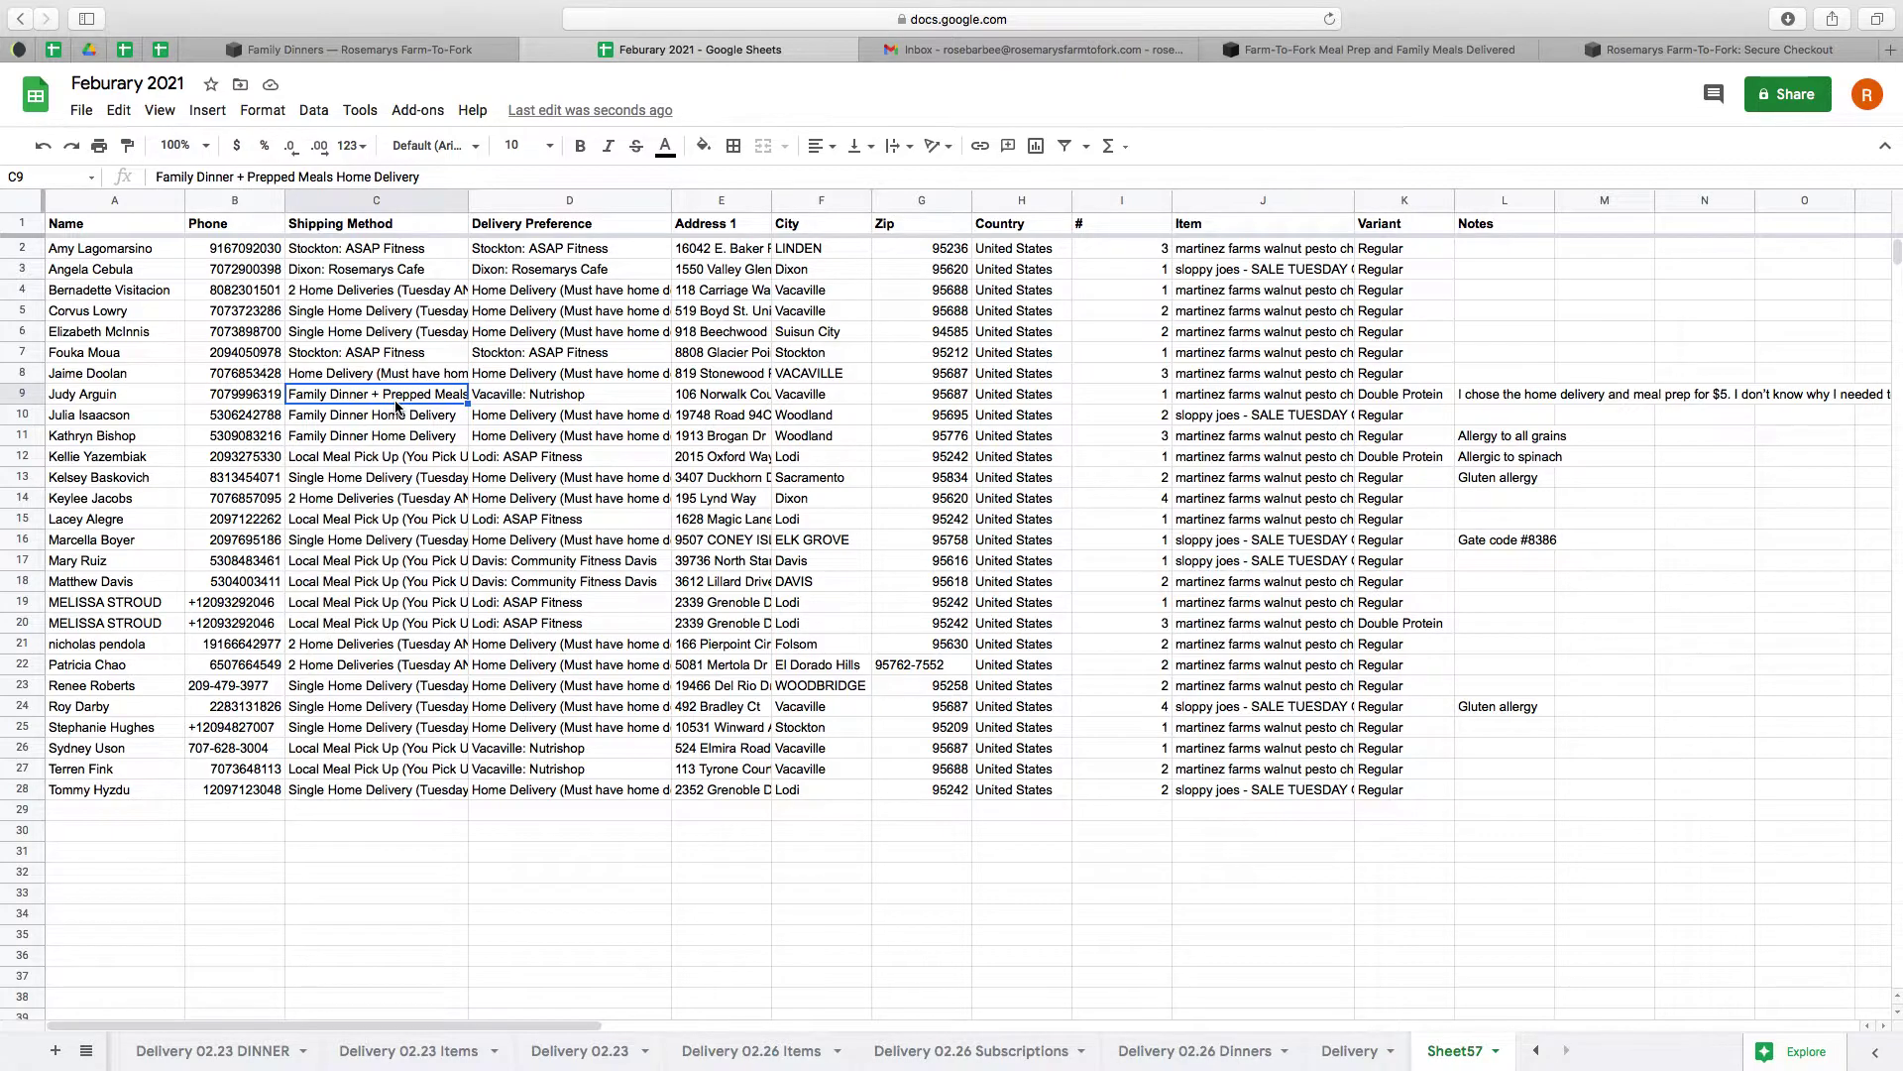
pyautogui.click(562, 393)
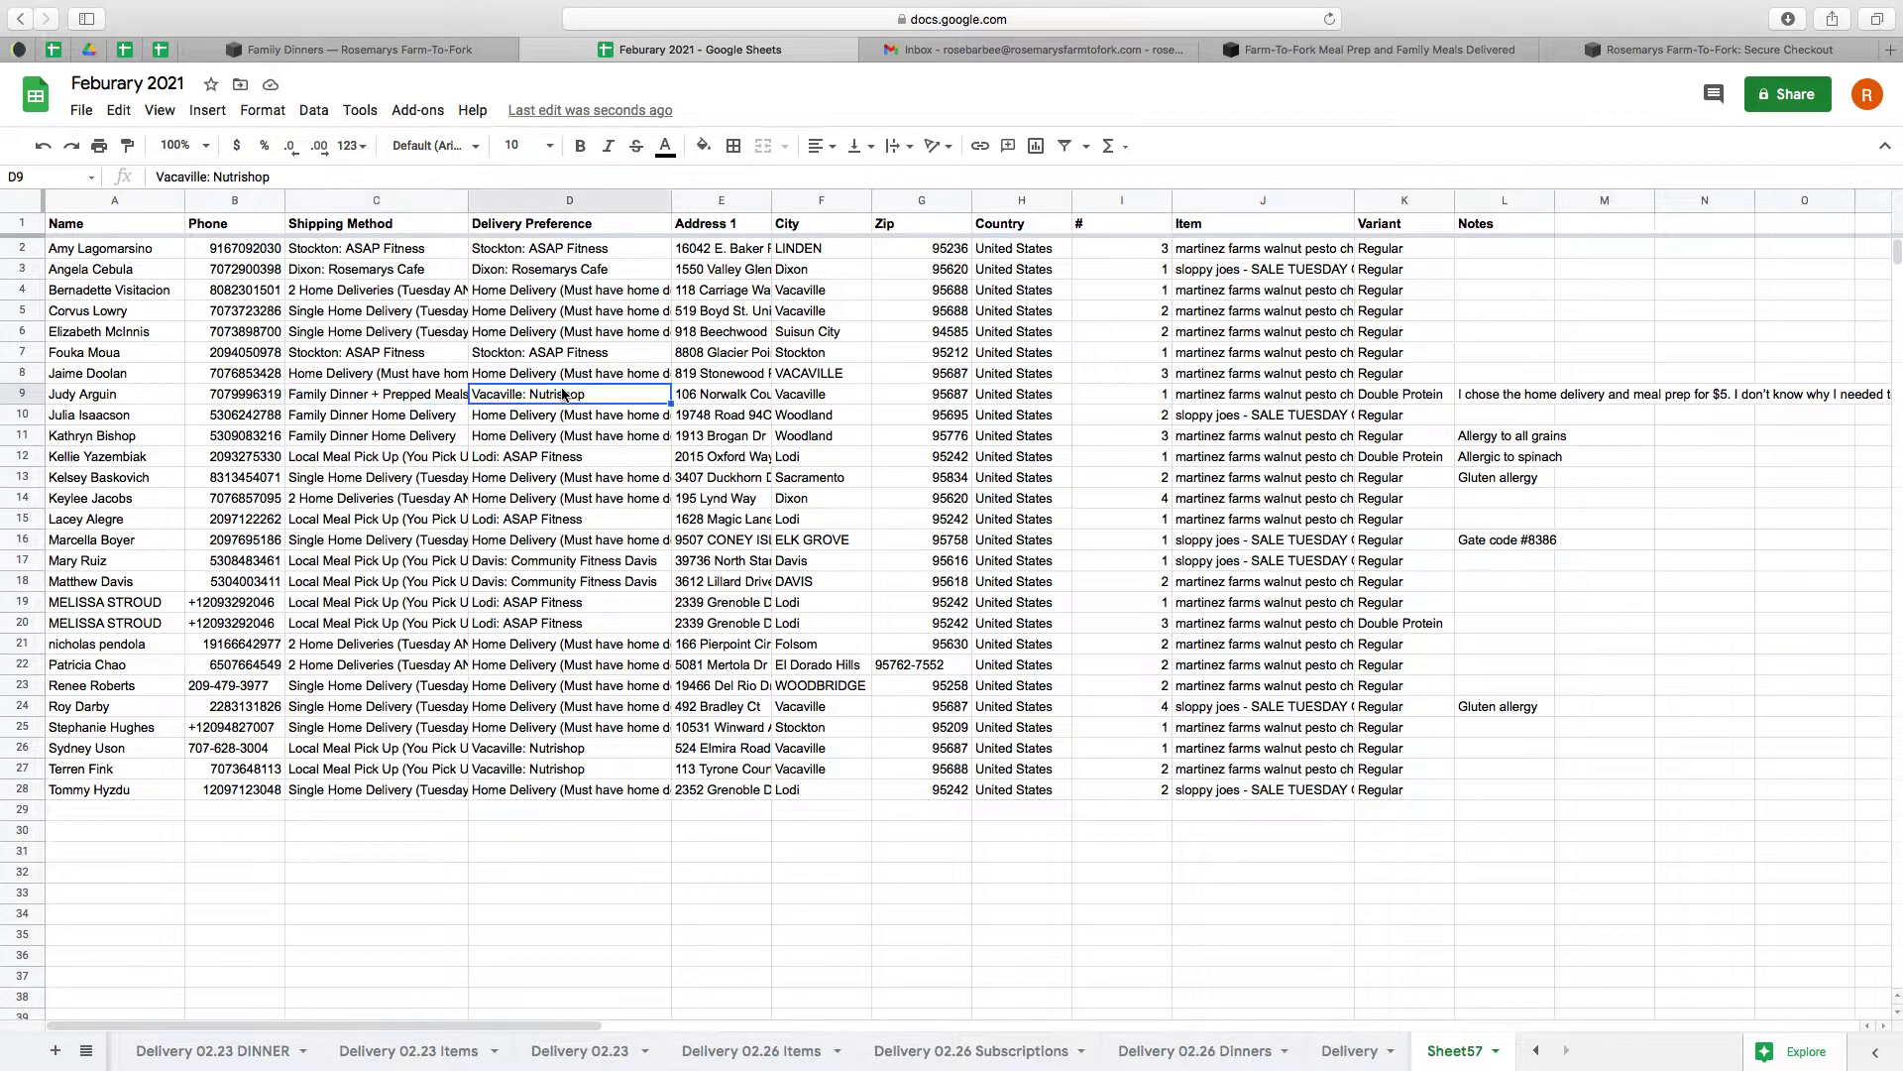
pyautogui.click(454, 399)
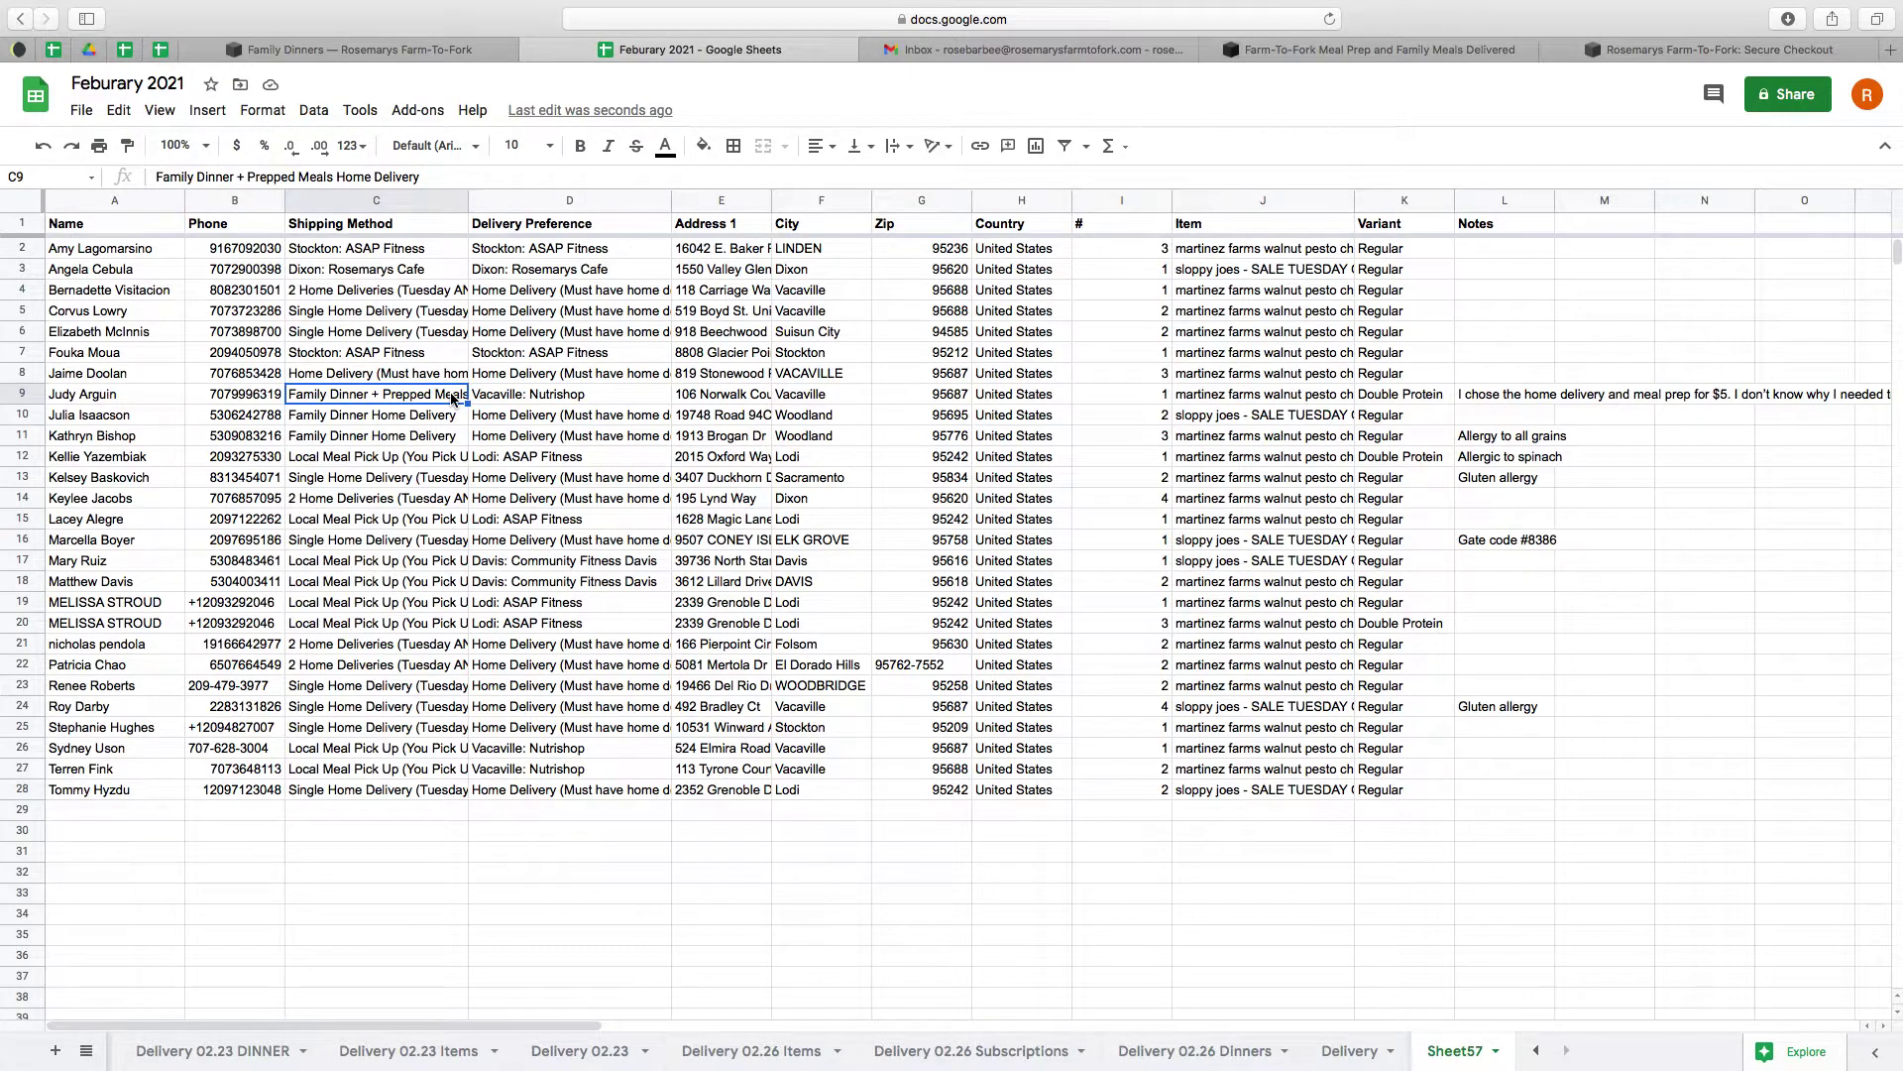
# - Copy C8's Home Delivery text into C9 and review the Family Dinner Home Delivery entries
pyautogui.click(433, 379)
pyautogui.hotkey('ctrl', 'c')
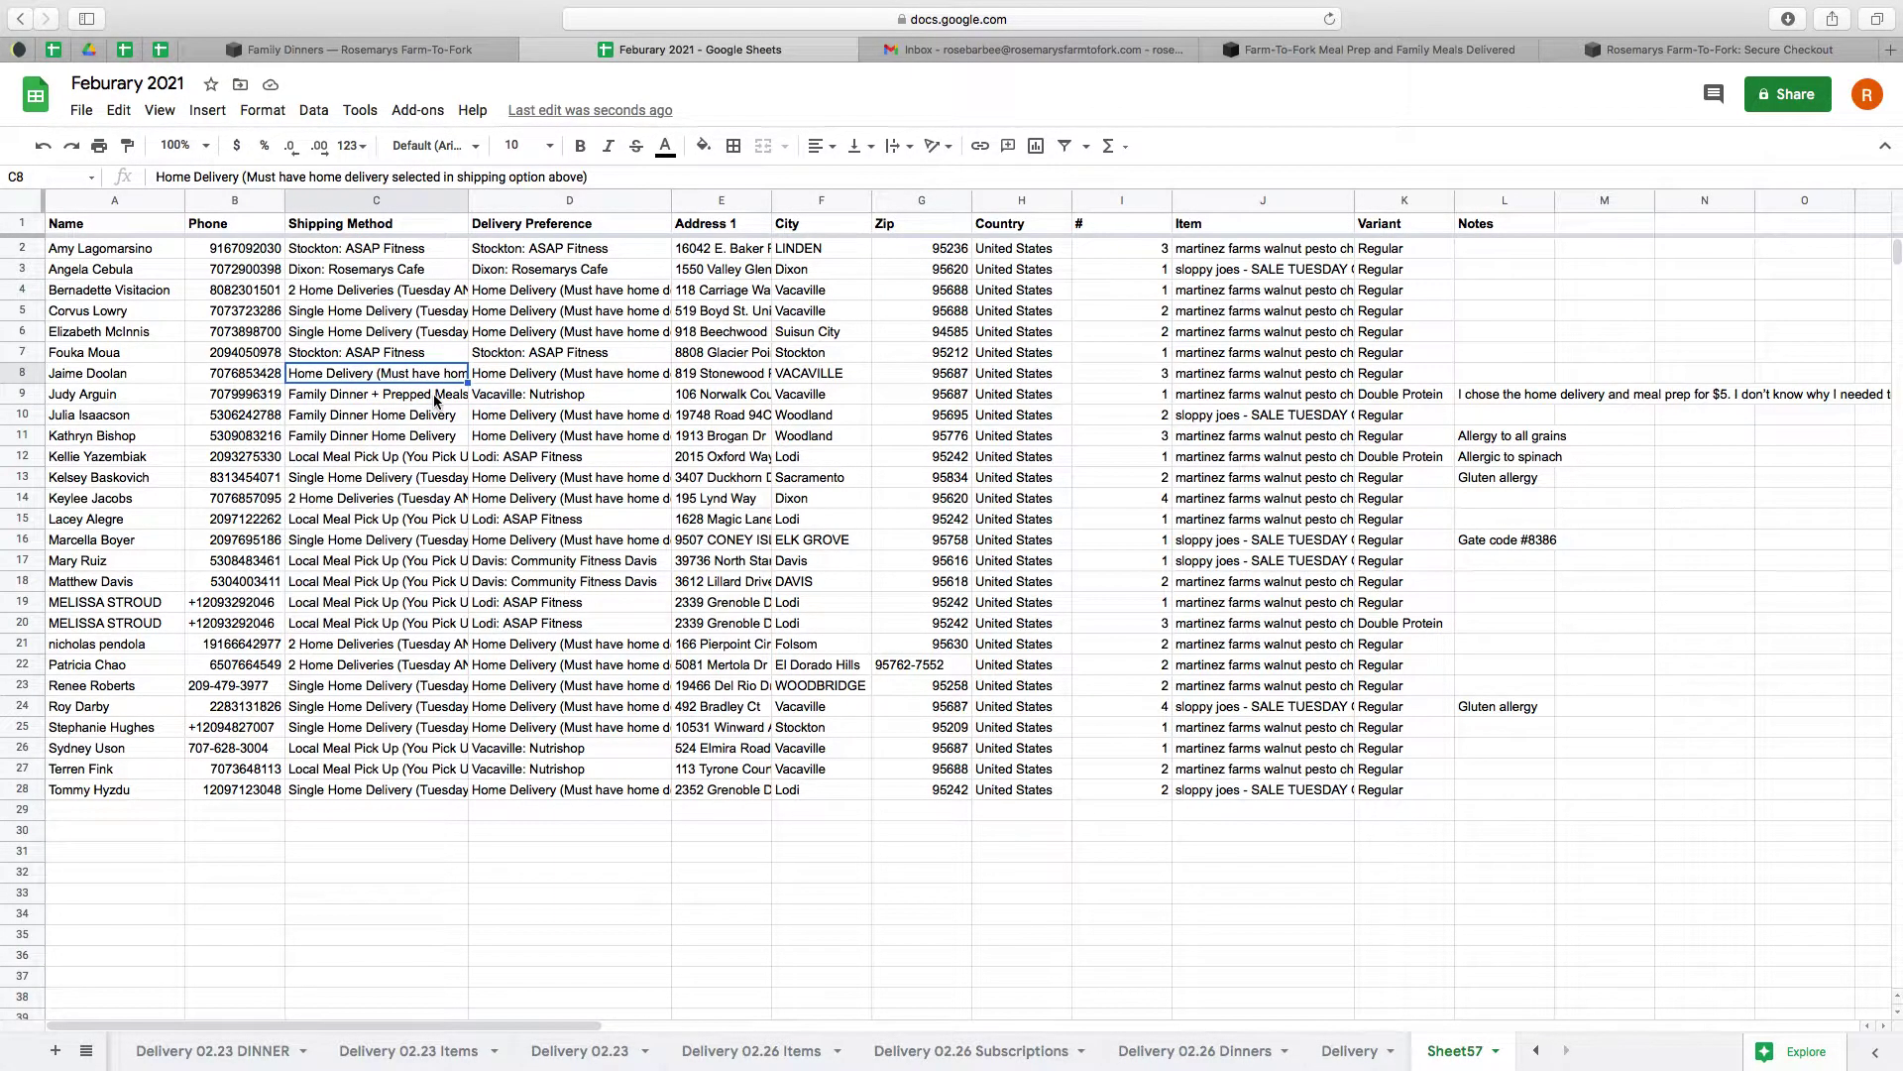
pyautogui.click(434, 398)
pyautogui.hotkey('ctrl', 'v')
pyautogui.click(401, 456)
pyautogui.click(601, 394)
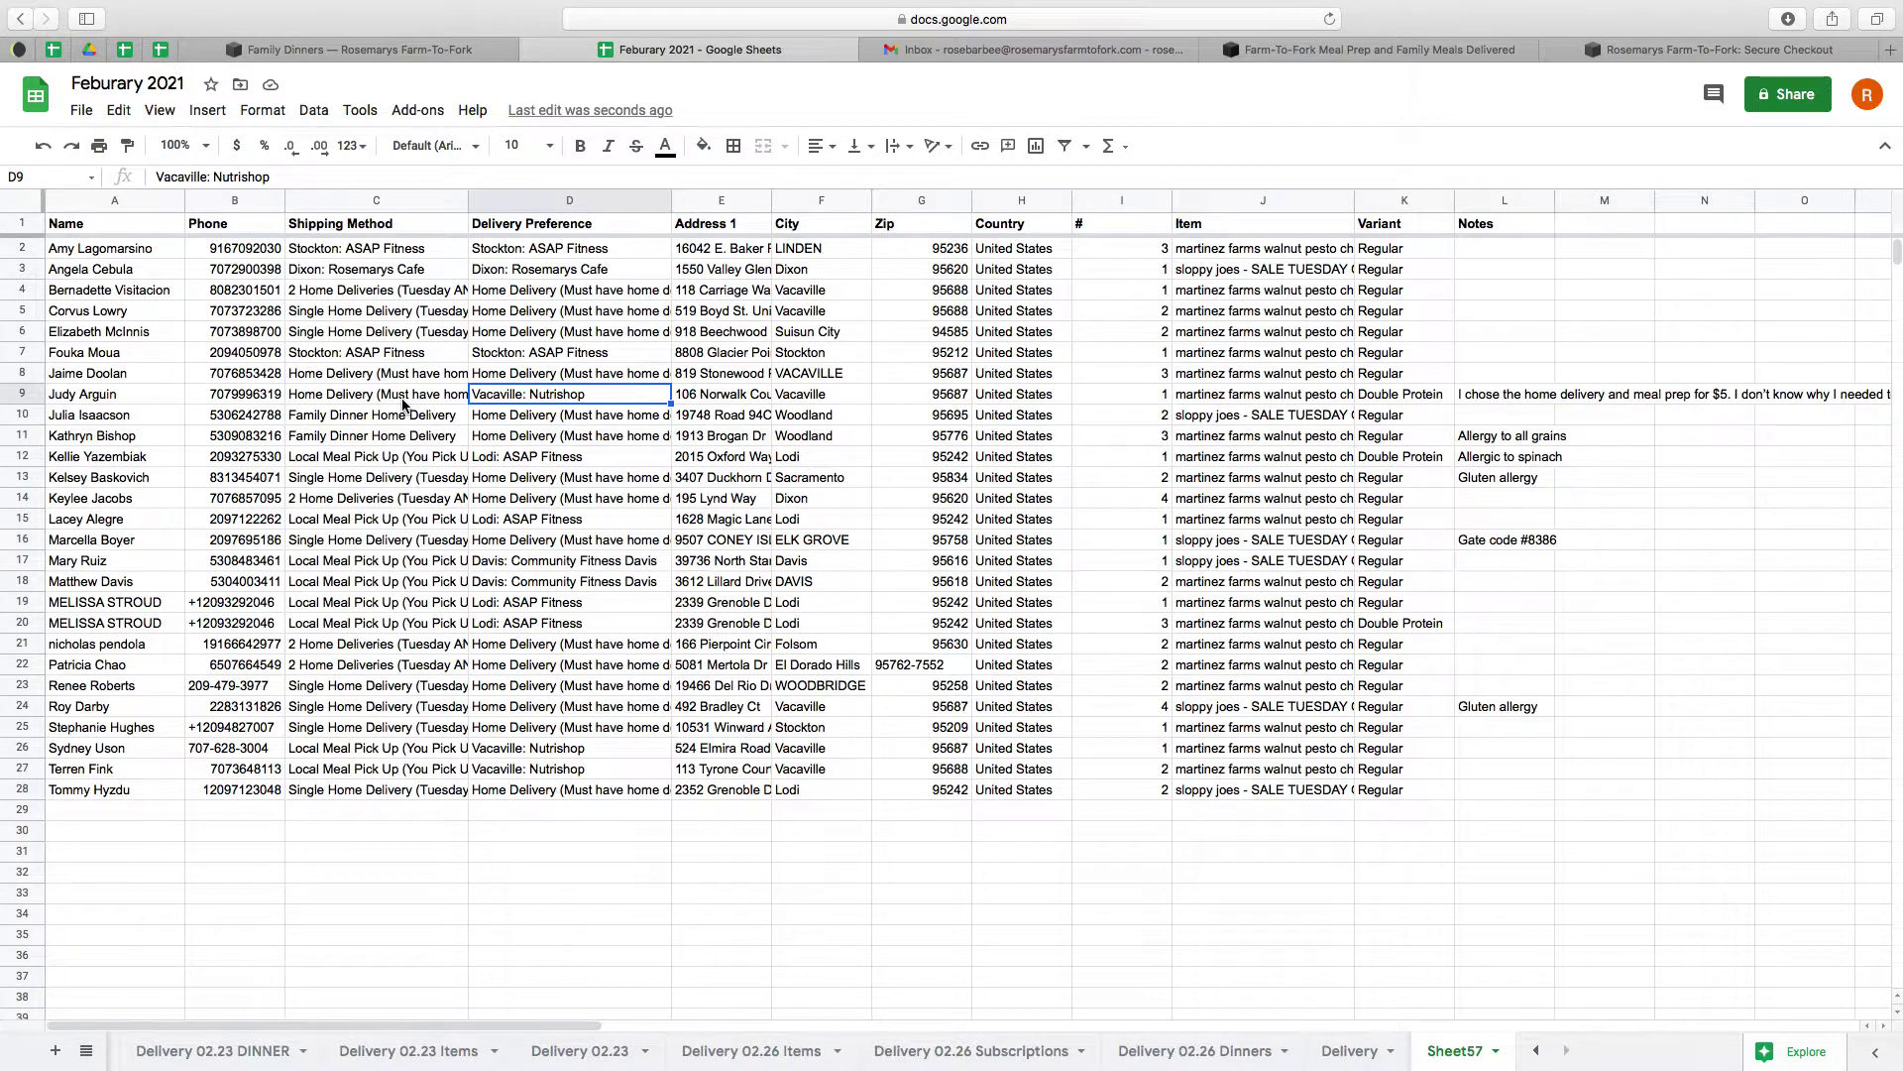
pyautogui.moveTo(398, 417); pyautogui.dragTo(385, 429)
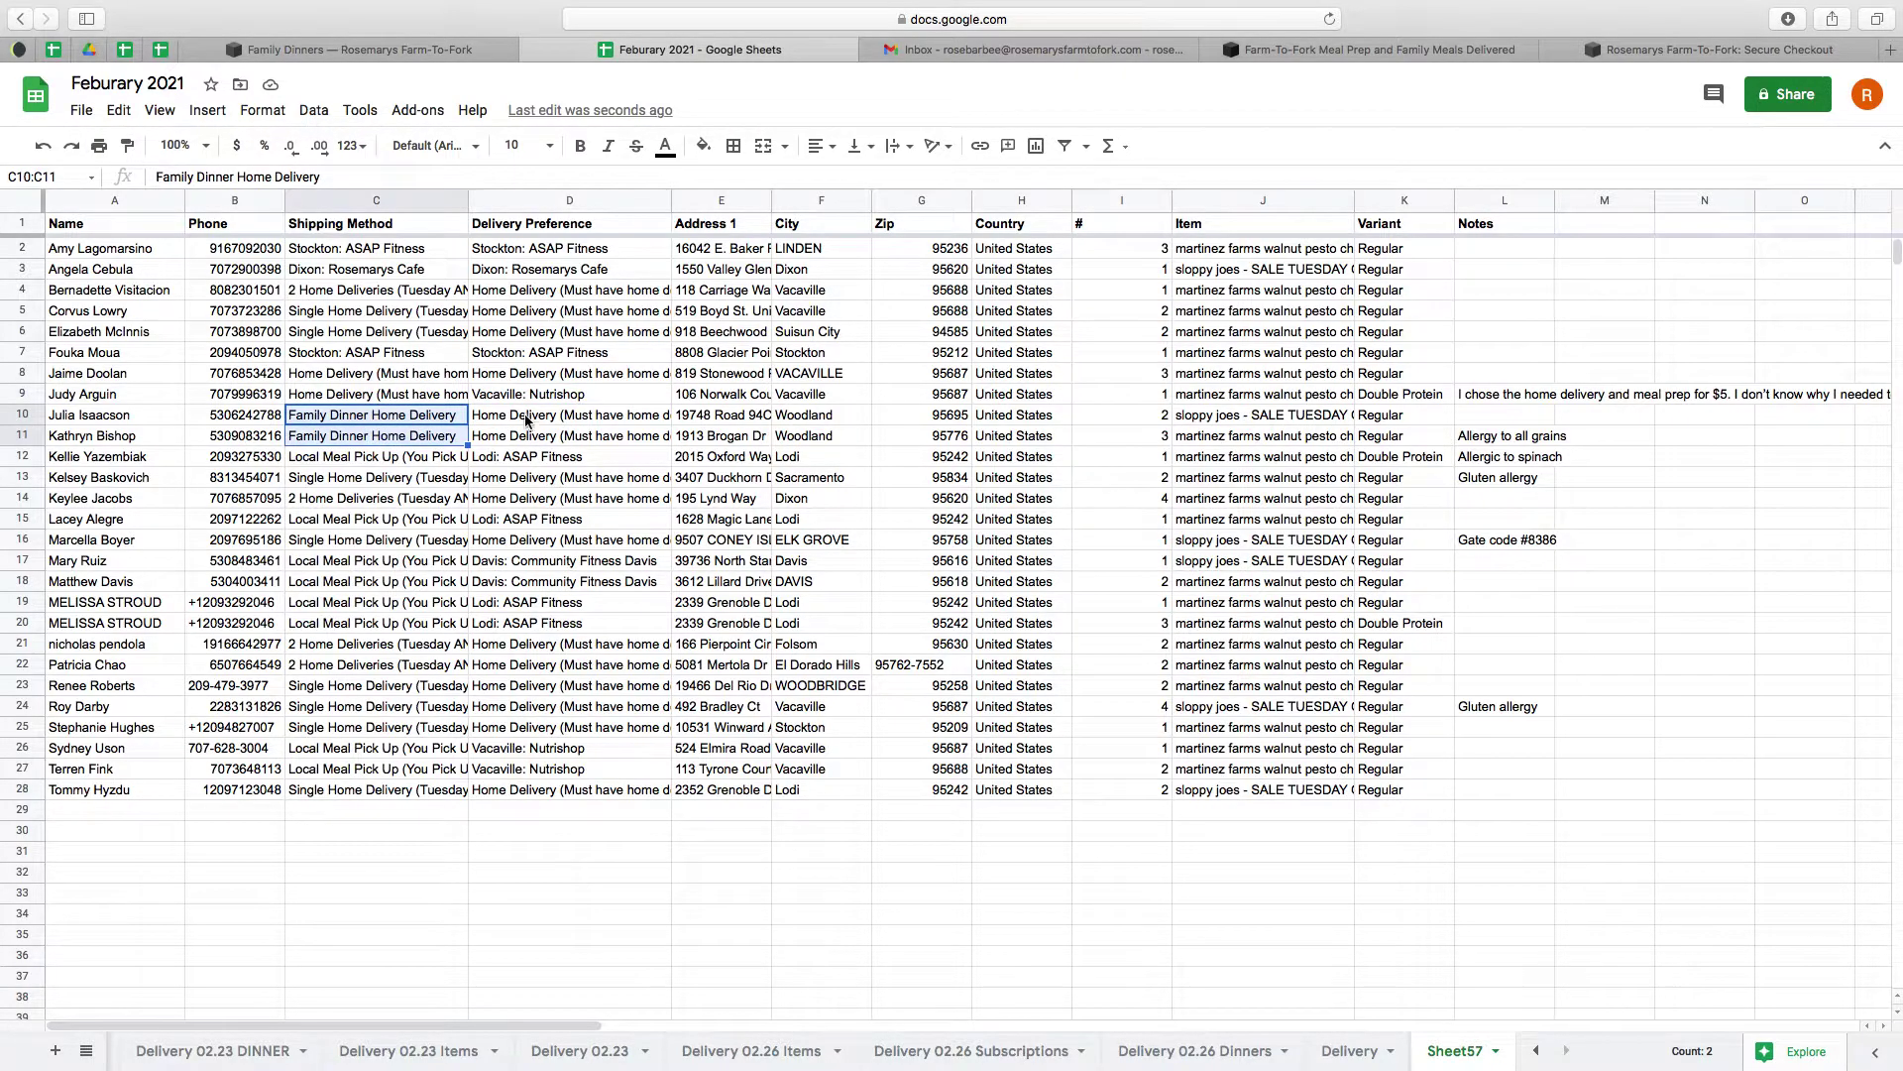
# - Copy Lodi: ASAP Fitness from column D into the Shipping Method cells of rows 12 and 15
pyautogui.moveTo(525, 420); pyautogui.dragTo(536, 436)
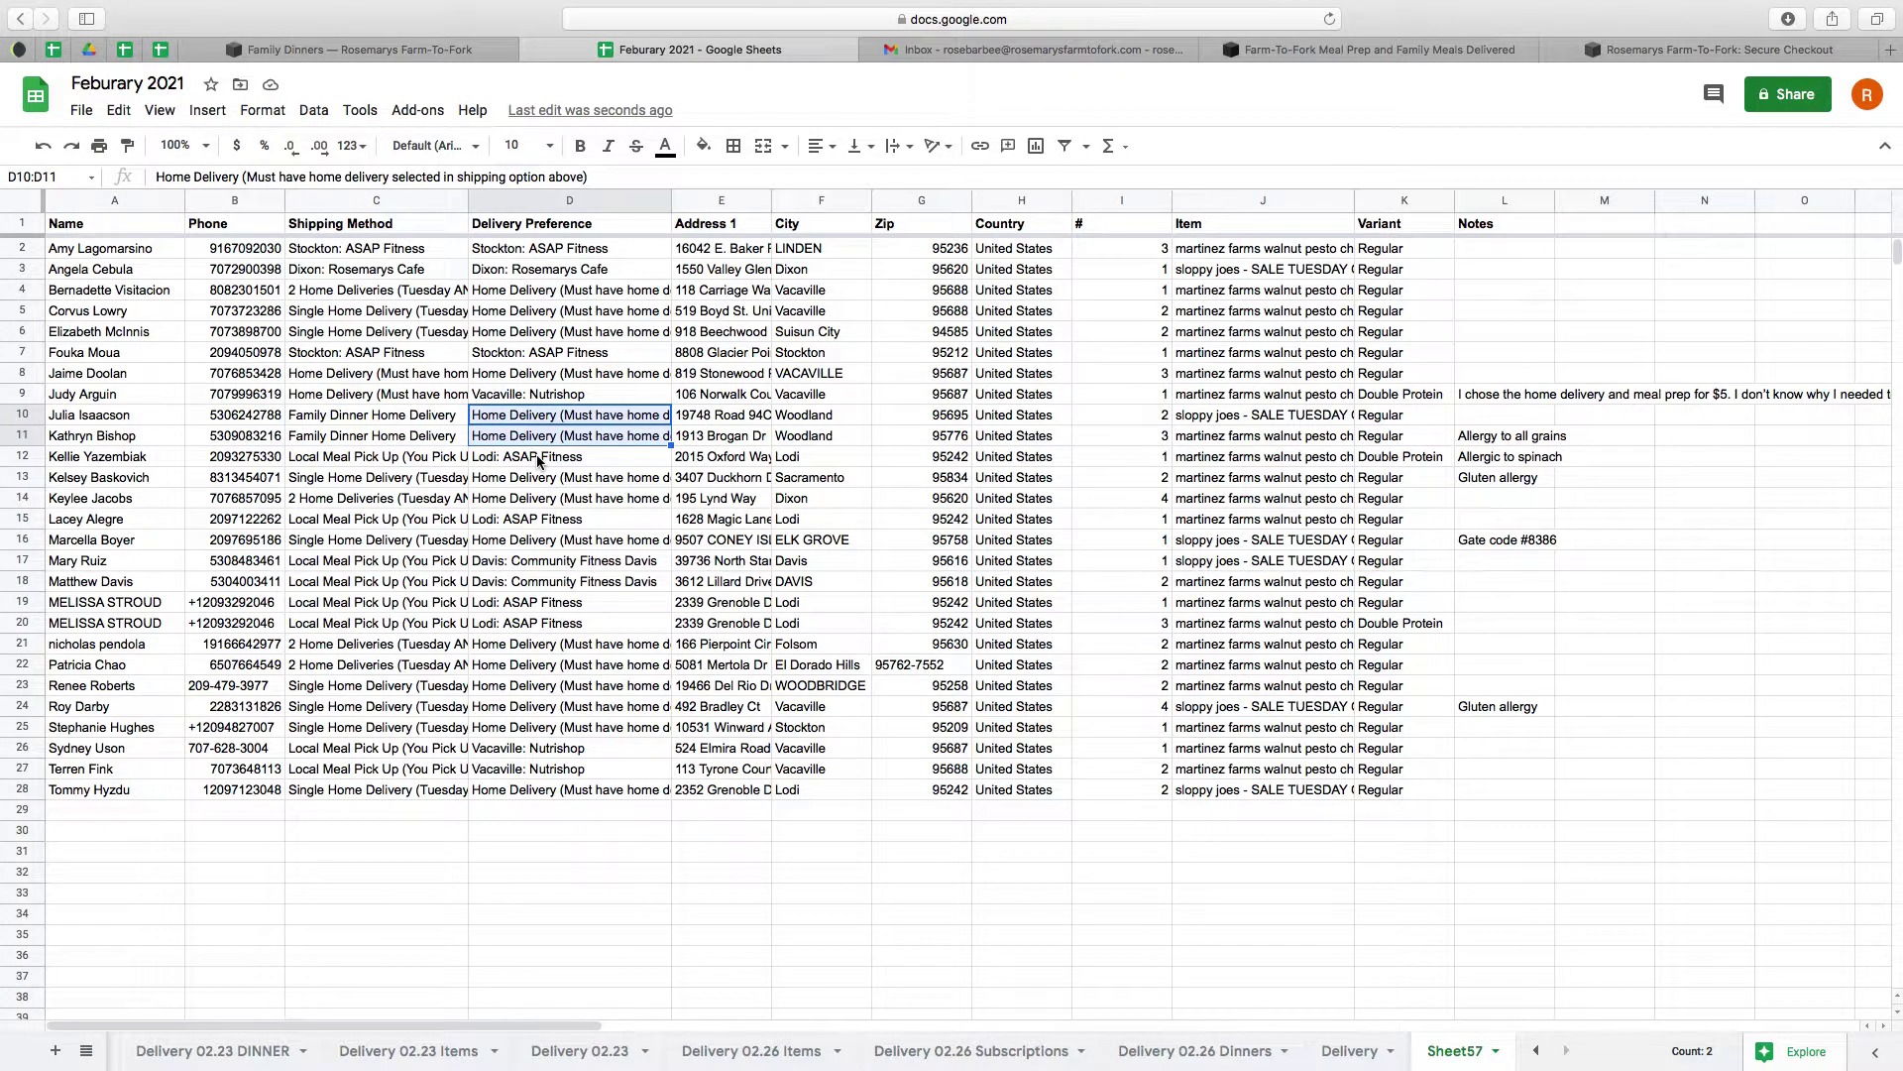
pyautogui.click(539, 458)
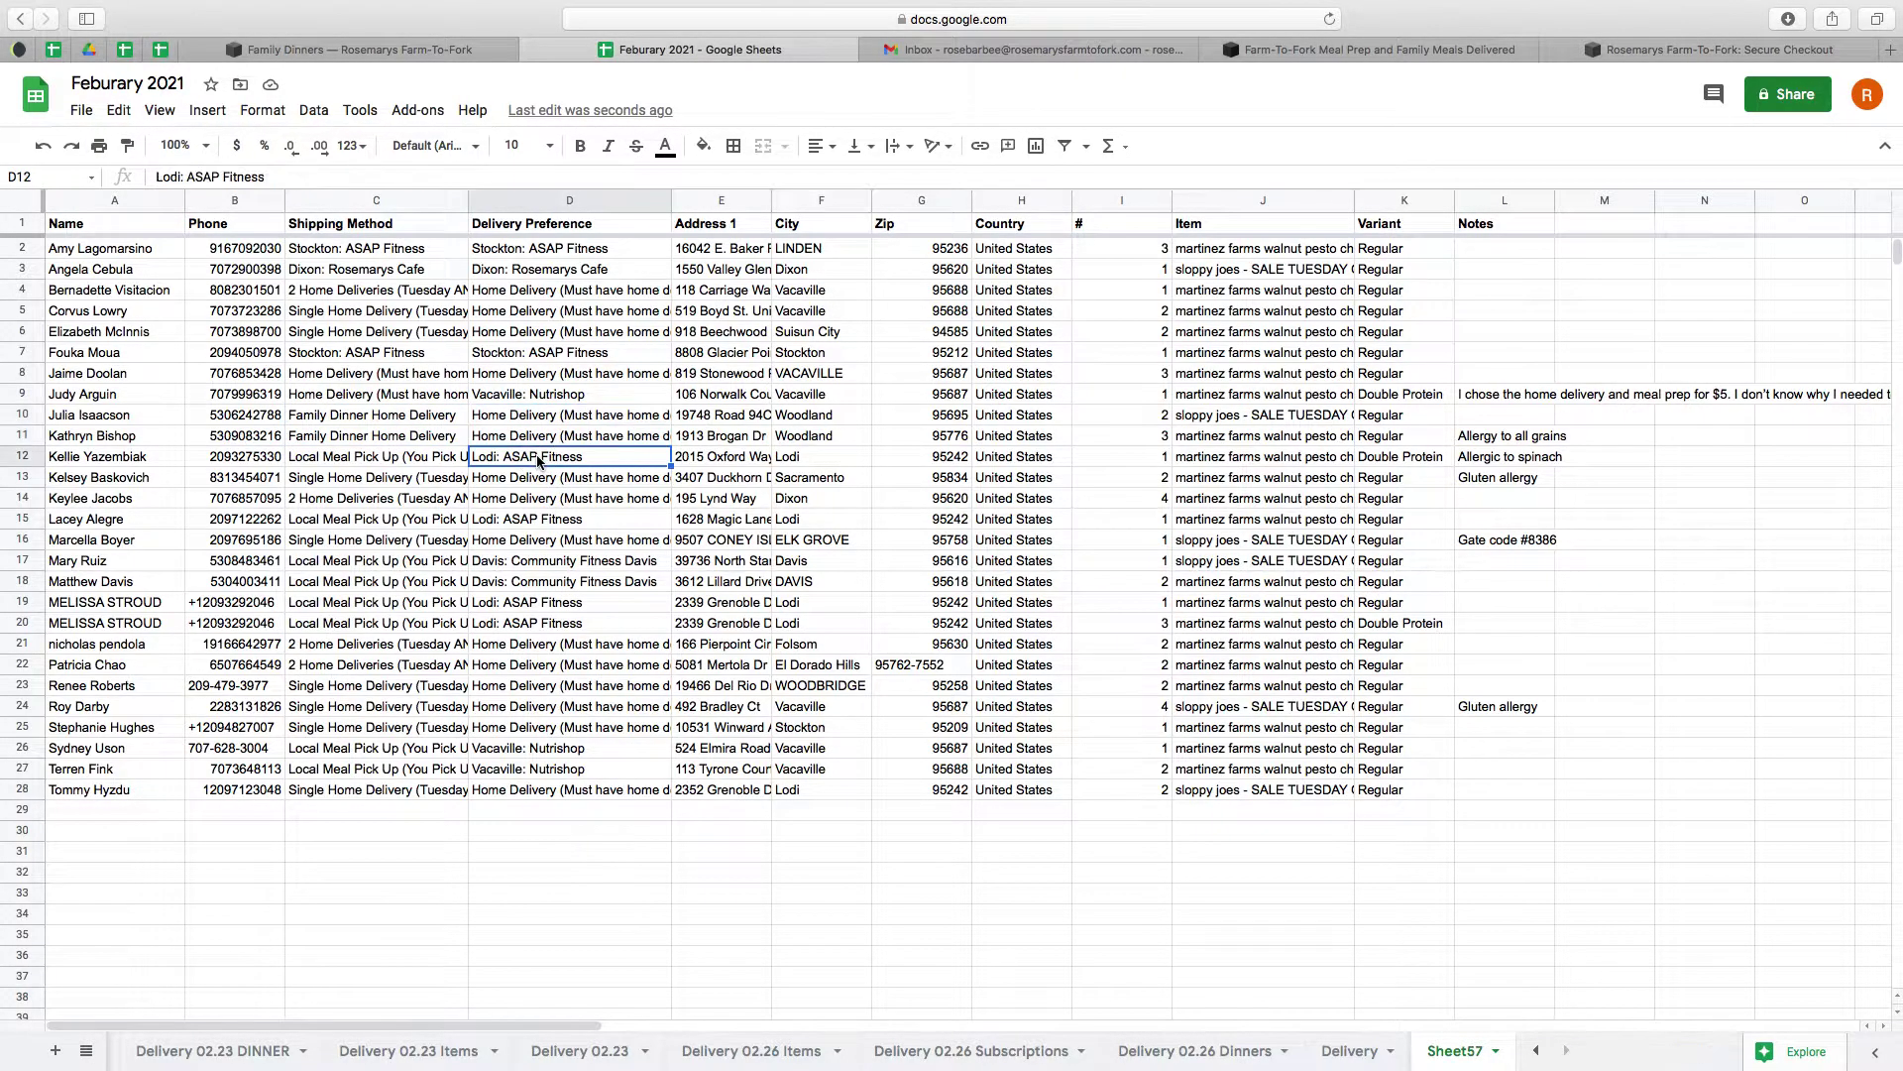
pyautogui.hotkey('ctrl', 'c')
pyautogui.click(434, 458)
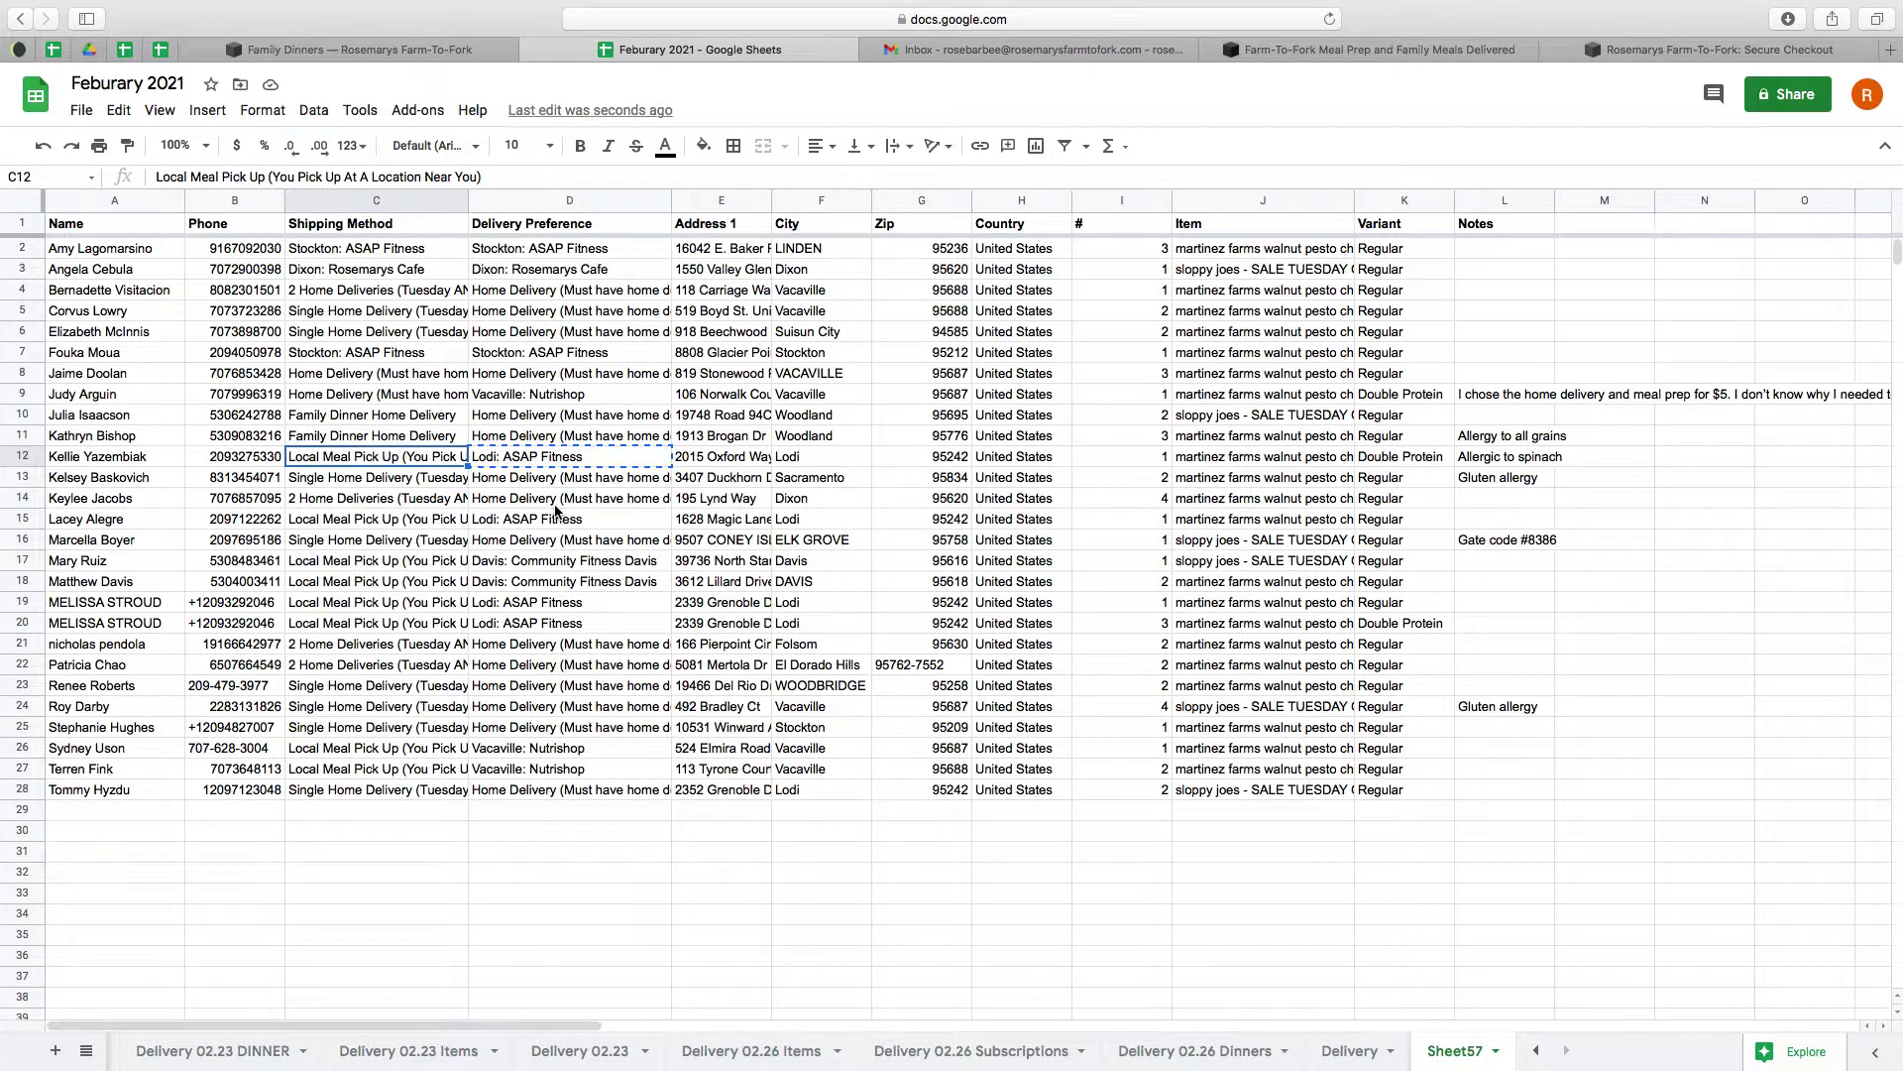
pyautogui.hotkey('ctrl', 'v')
pyautogui.click(571, 482)
pyautogui.click(402, 502)
pyautogui.click(409, 522)
pyautogui.click(510, 523)
pyautogui.hotkey('ctrl', 'c')
pyautogui.click(411, 522)
pyautogui.hotkey('ctrl', 'v')
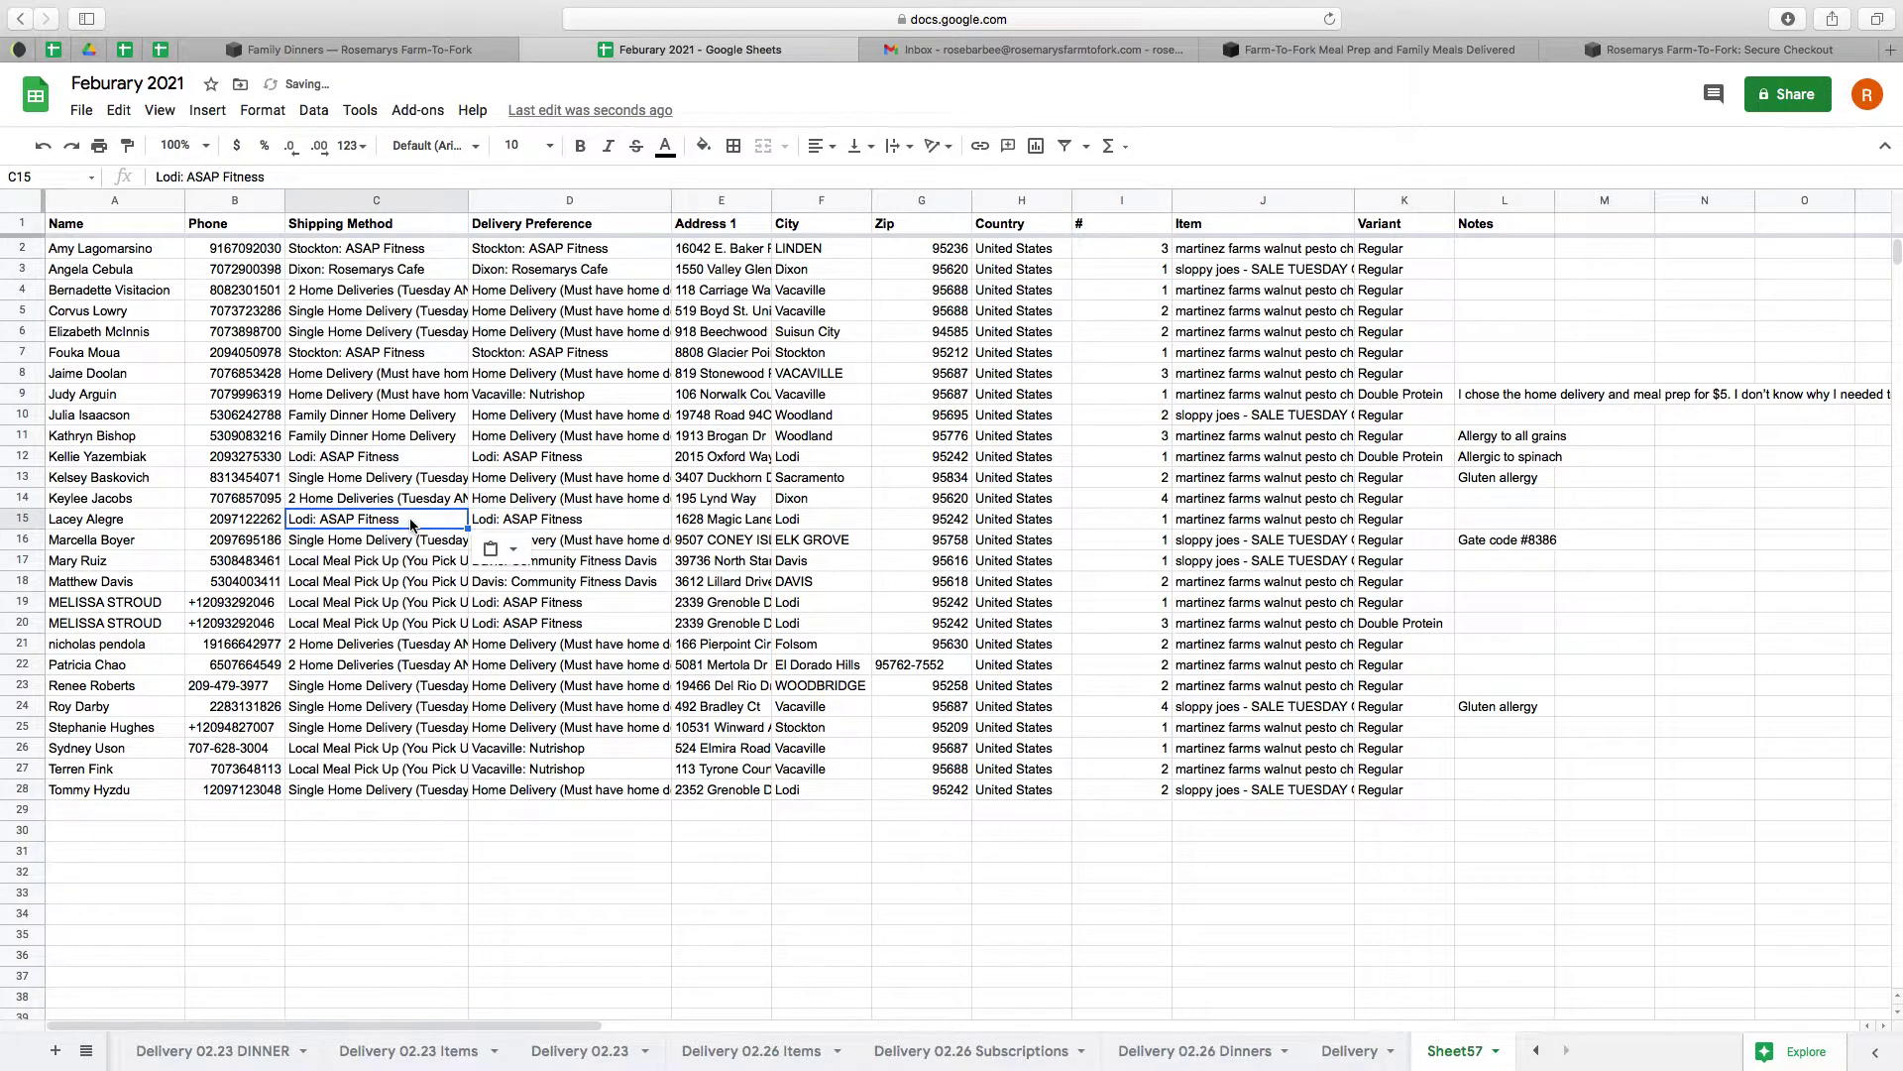
# - Copy the pickup locations for rows 17–20 into their Shipping Method cells
pyautogui.click(407, 543)
pyautogui.click(462, 563)
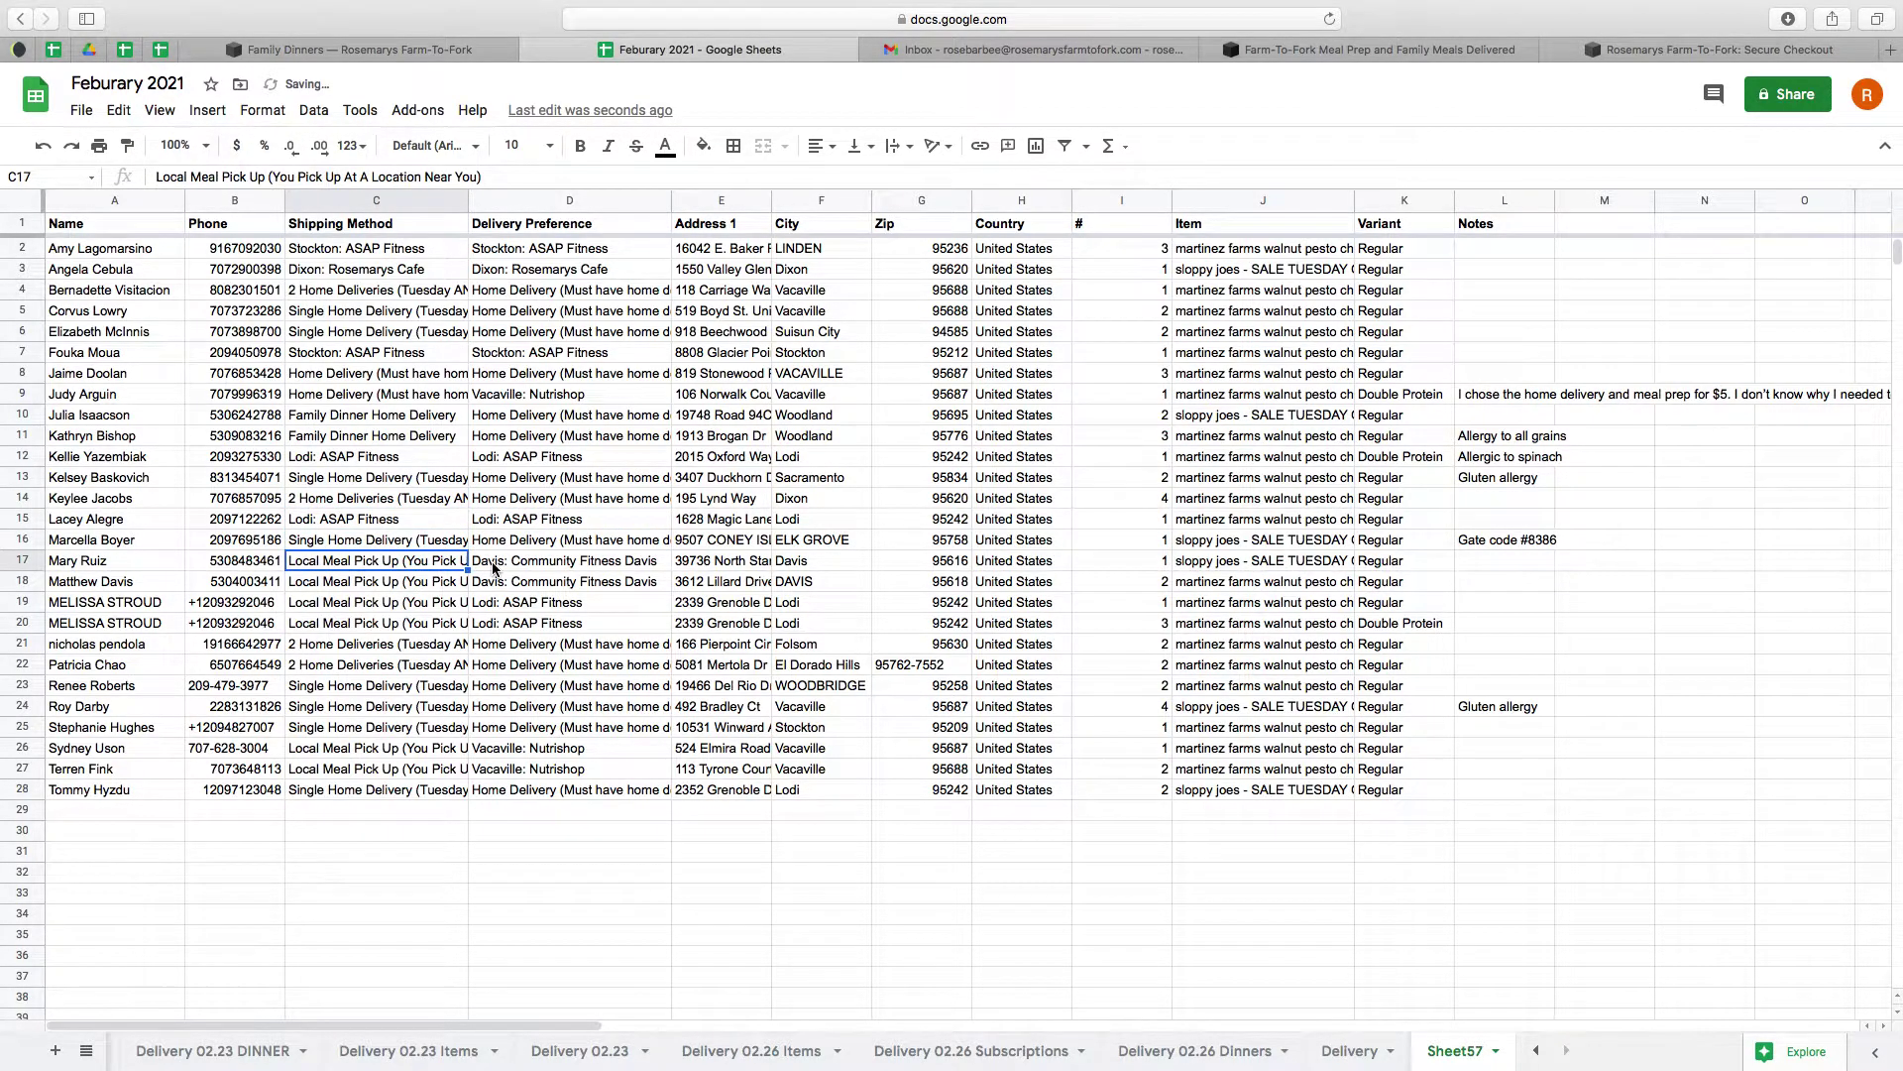
pyautogui.moveTo(498, 564); pyautogui.dragTo(499, 623)
pyautogui.hotkey('ctrl', 'c')
pyautogui.click(395, 562)
pyautogui.hotkey('ctrl', 'v')
# - Copy Vacaville: Nutrishop into the Shipping Method cells of rows 26–27
pyautogui.click(593, 645)
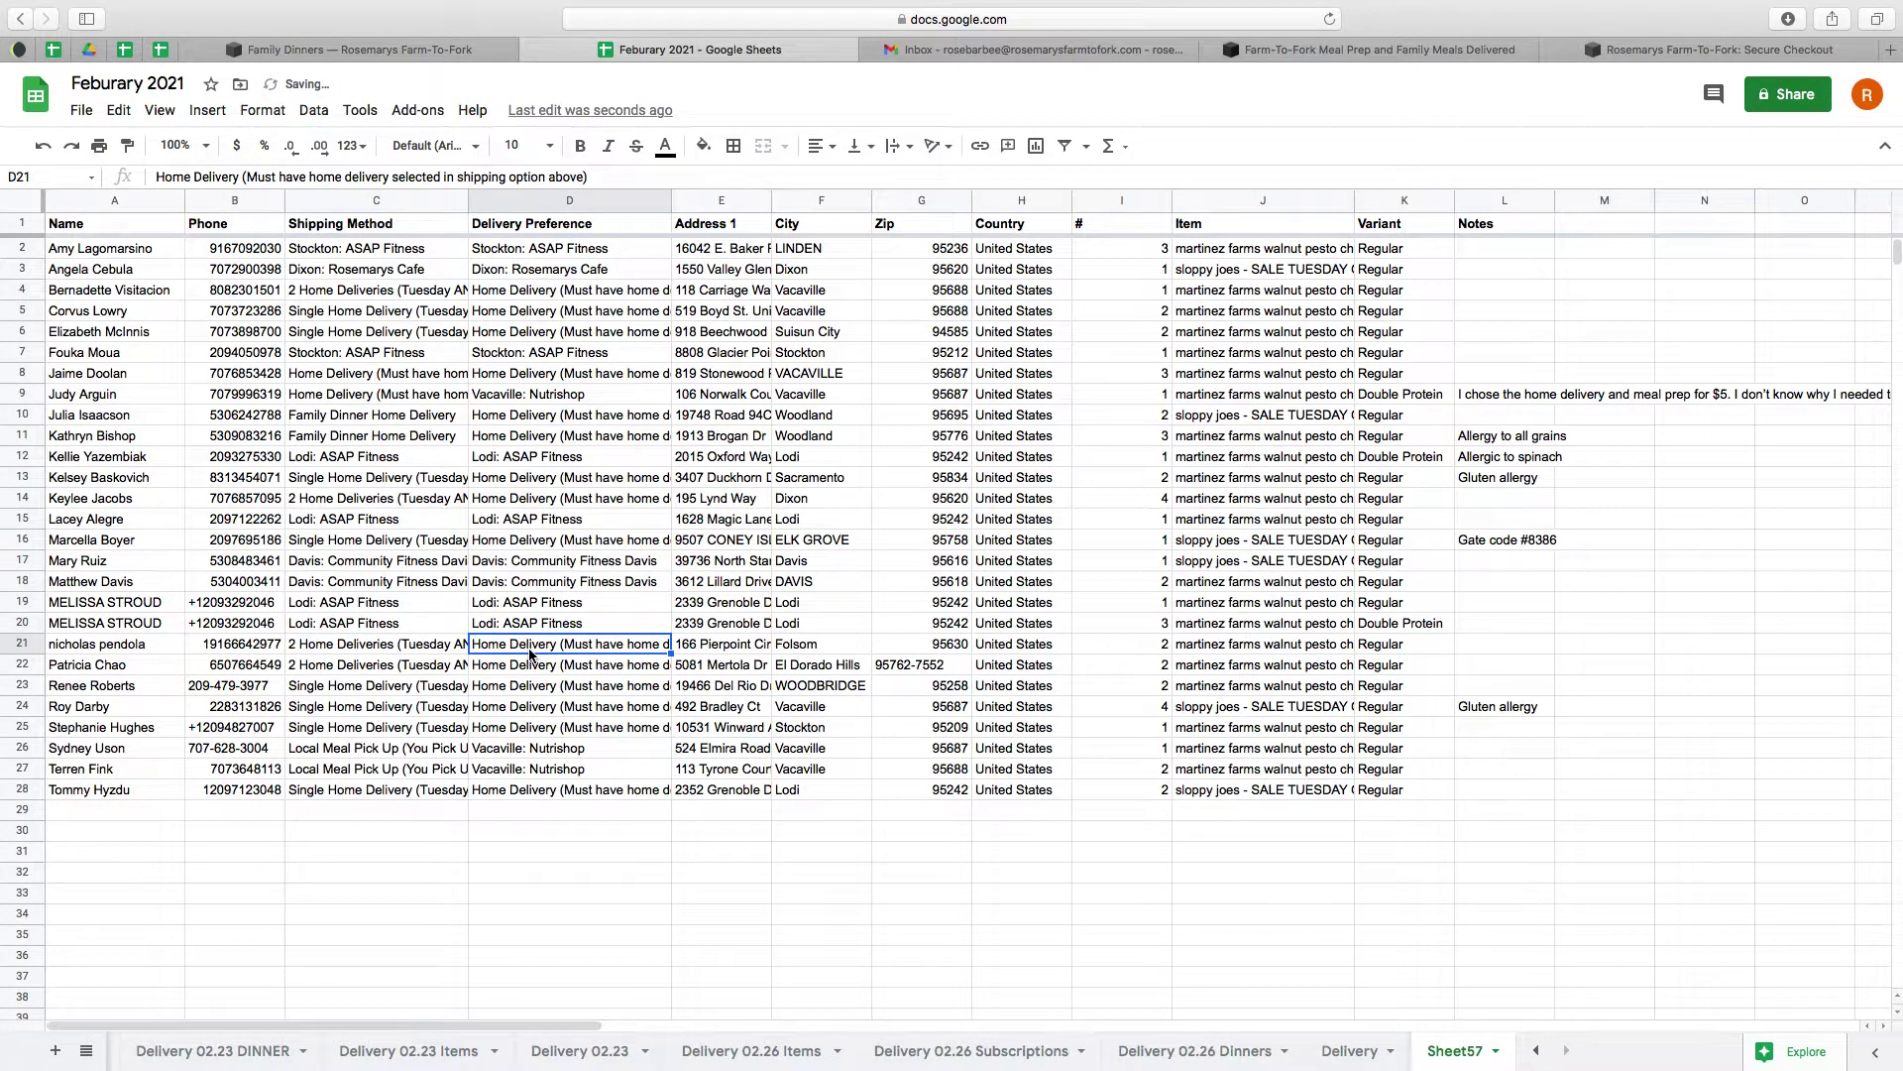
pyautogui.click(512, 706)
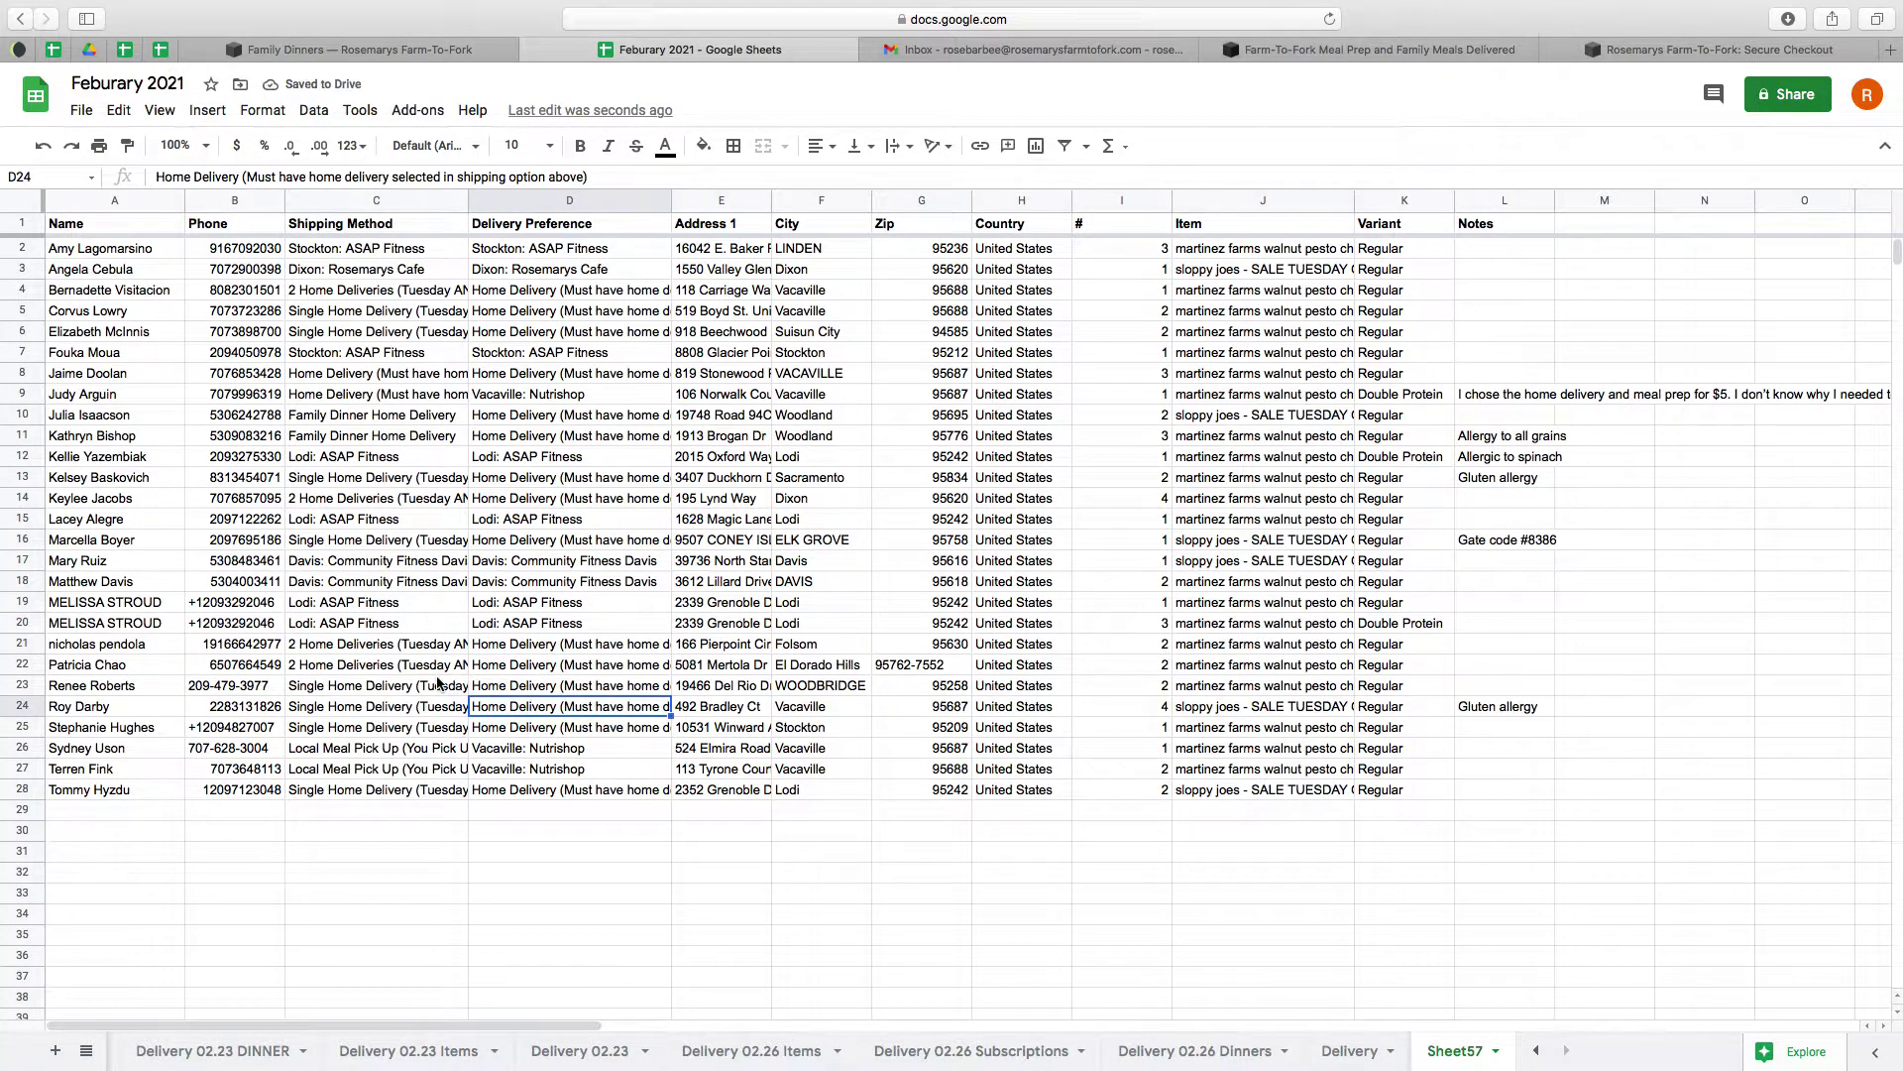
pyautogui.moveTo(500, 753); pyautogui.dragTo(500, 769)
pyautogui.hotkey('ctrl', 'c')
pyautogui.click(426, 748)
pyautogui.hotkey('ctrl', 'v')
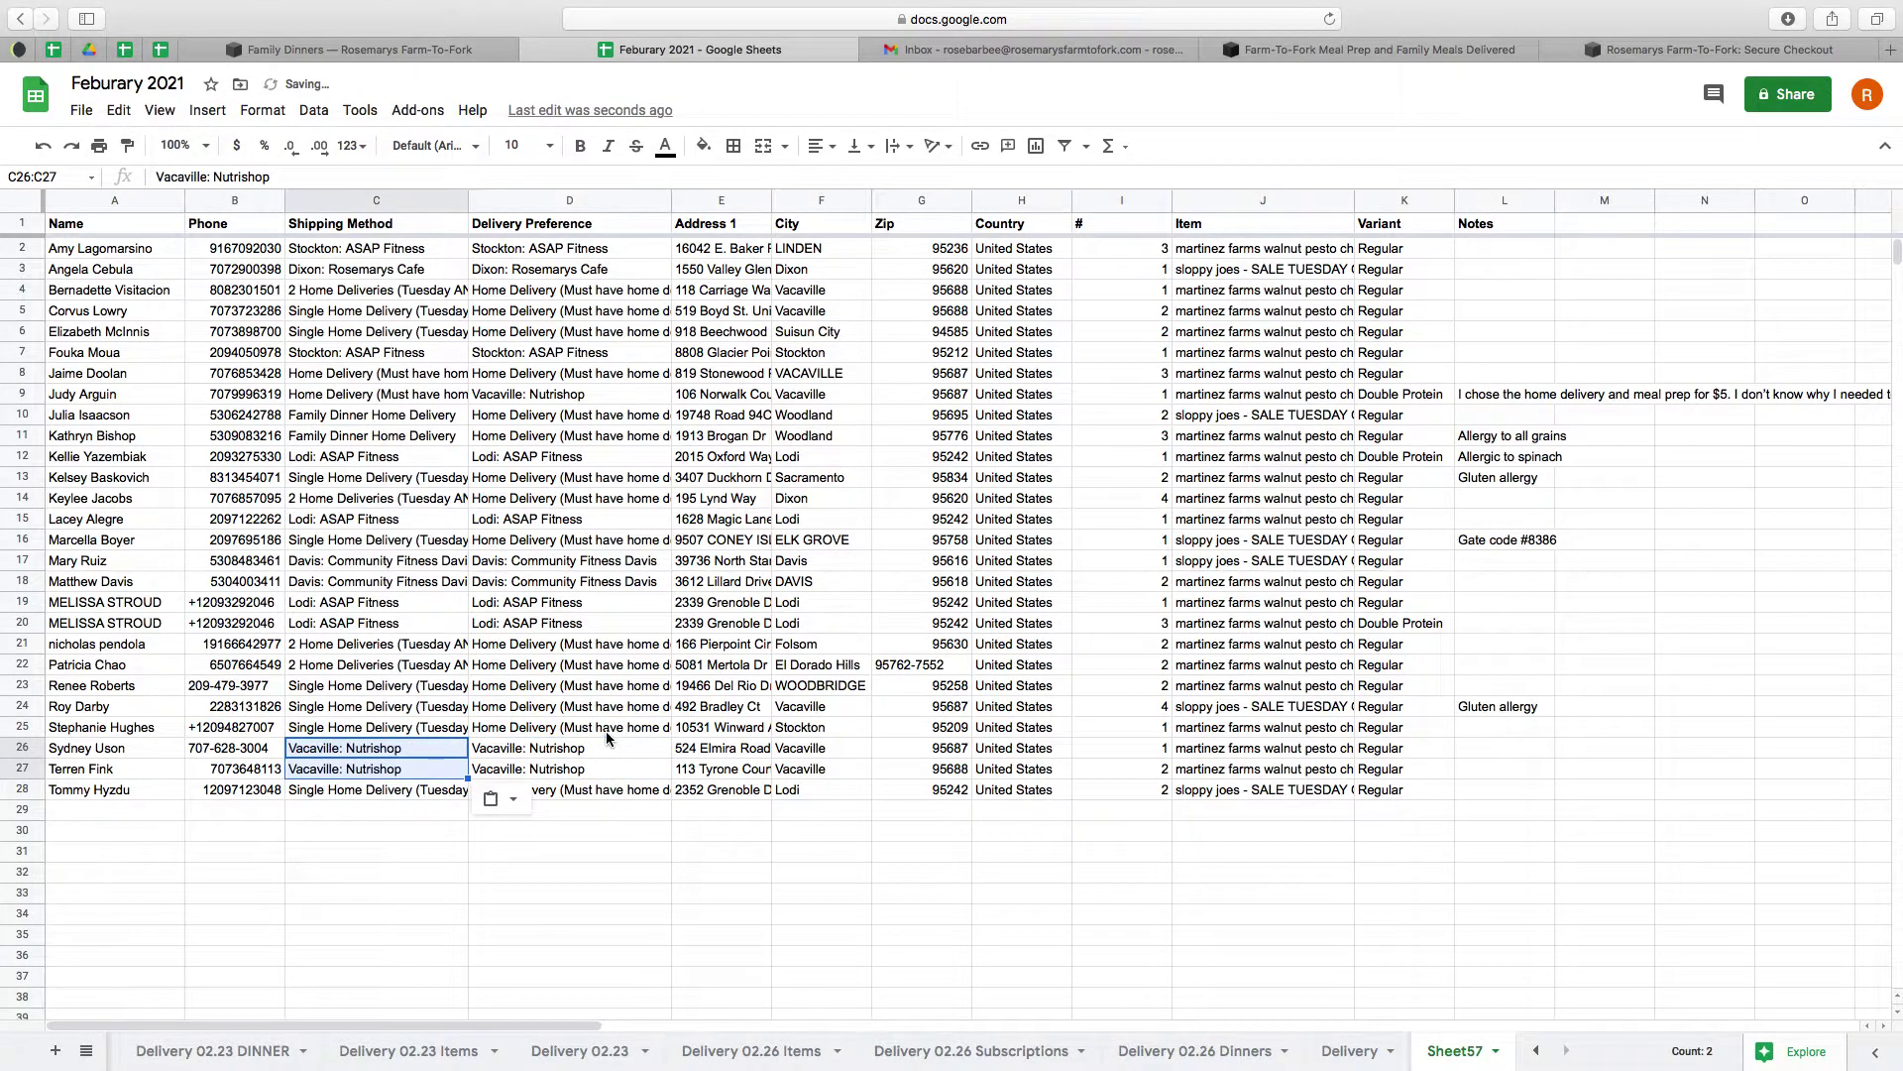
pyautogui.click(606, 729)
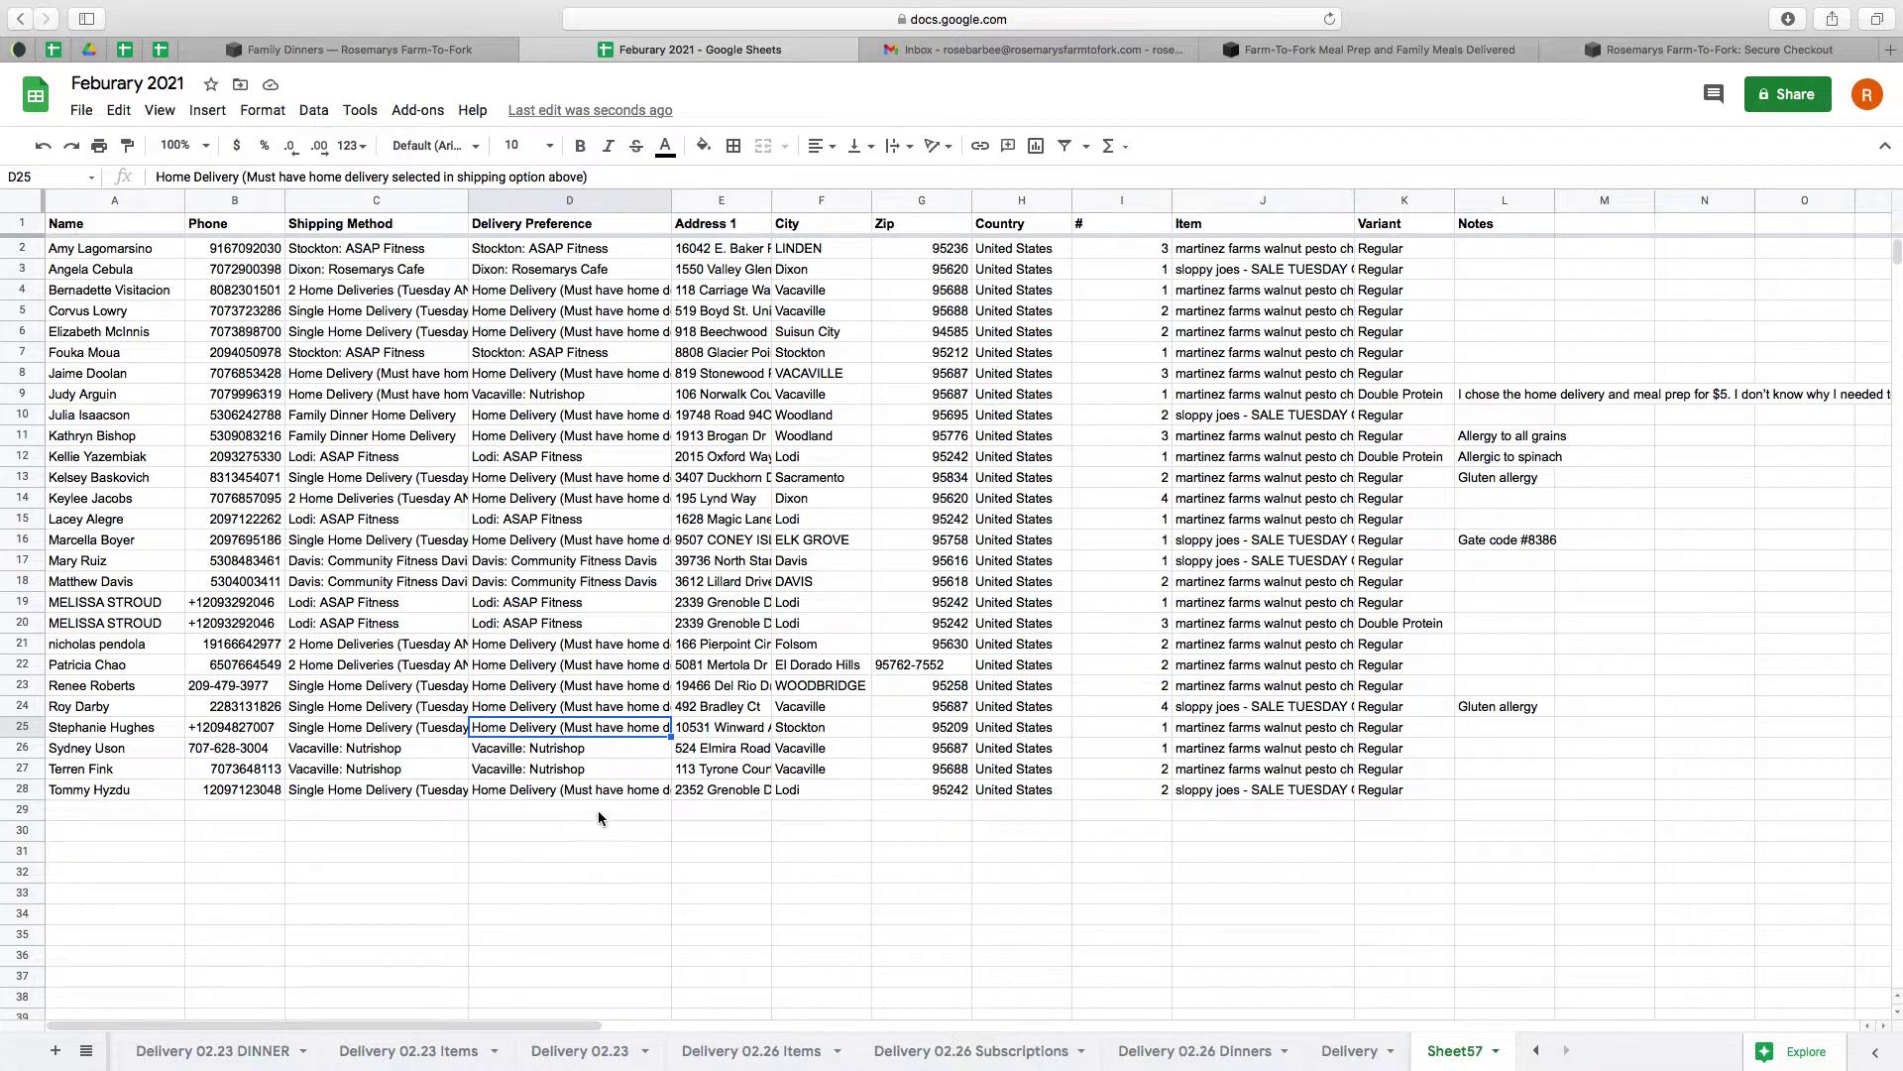
# - Delete the Delivery Preference column D from Sheet57
pyautogui.click(586, 204)
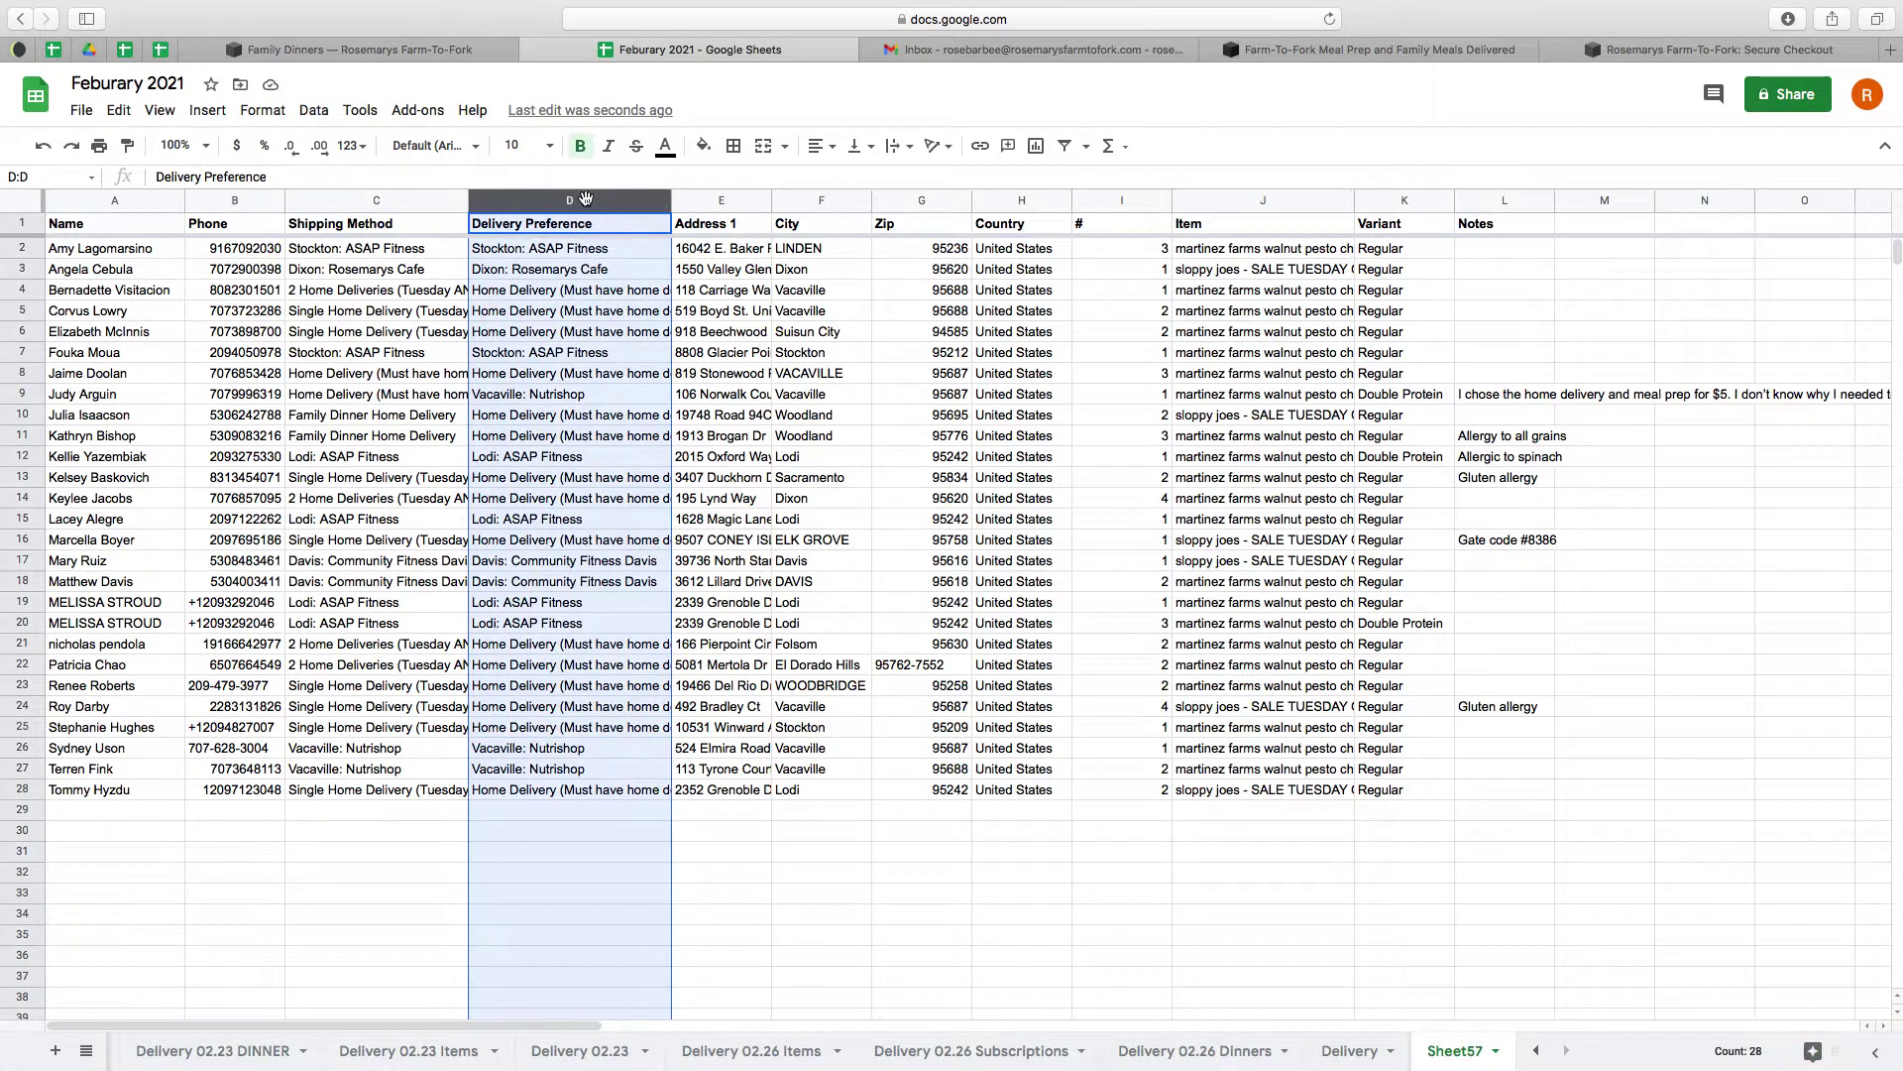
pyautogui.click(119, 112)
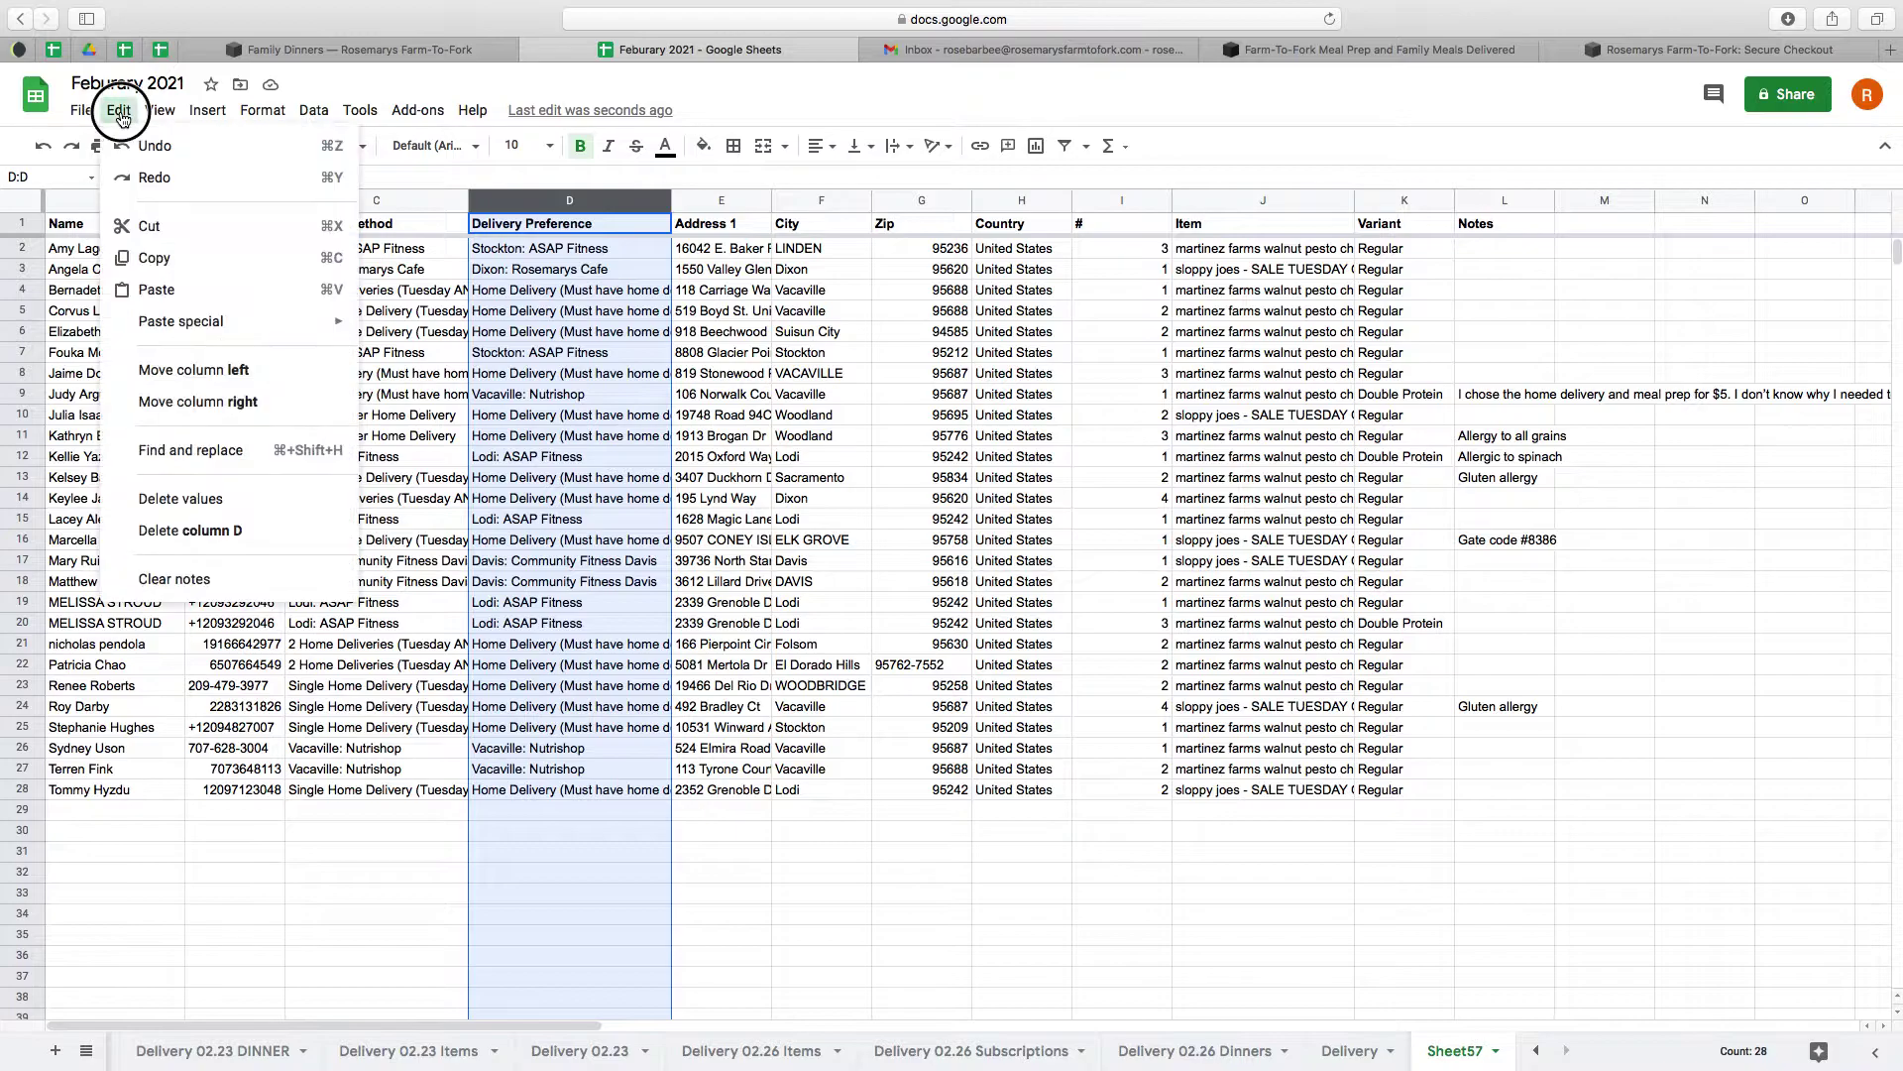
pyautogui.click(226, 535)
pyautogui.click(715, 458)
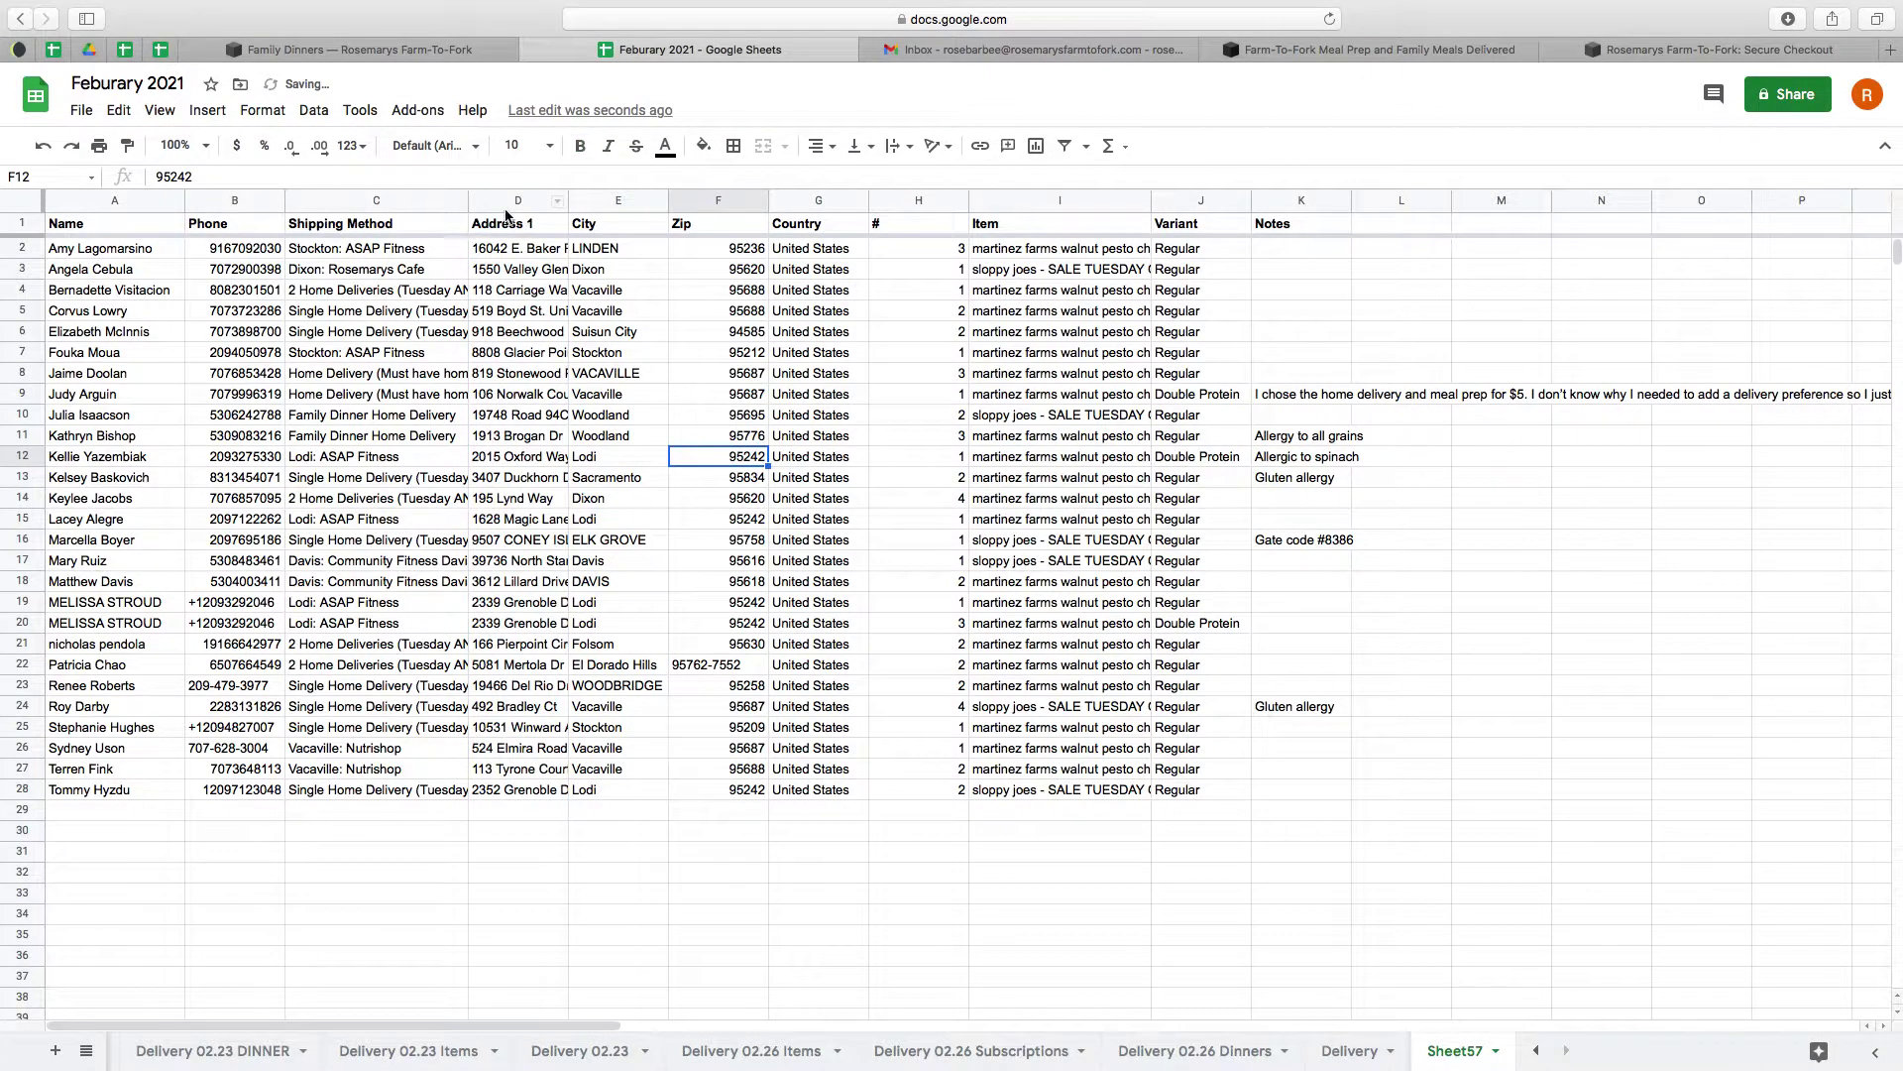
# - Widen the Shipping Method column and review its entries
pyautogui.moveTo(465, 203); pyautogui.dragTo(525, 203)
pyautogui.click(575, 581)
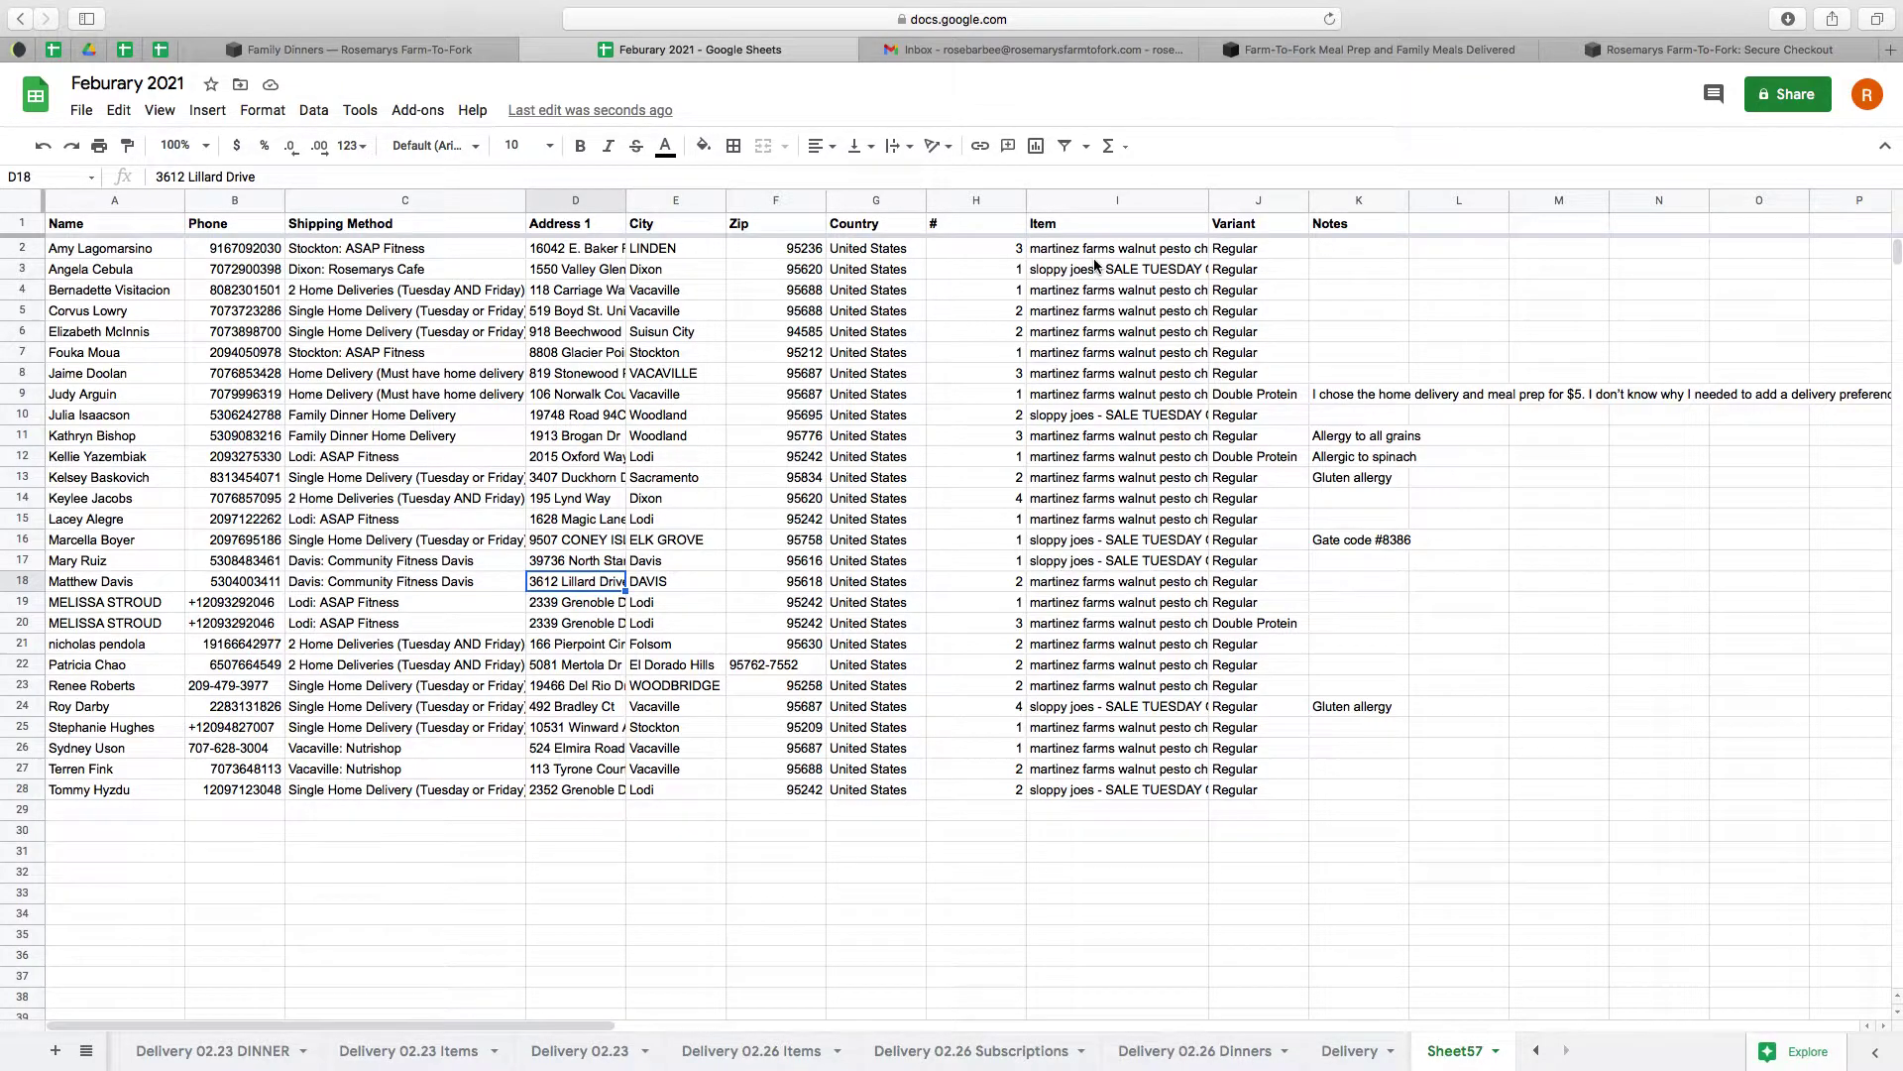
pyautogui.click(345, 250)
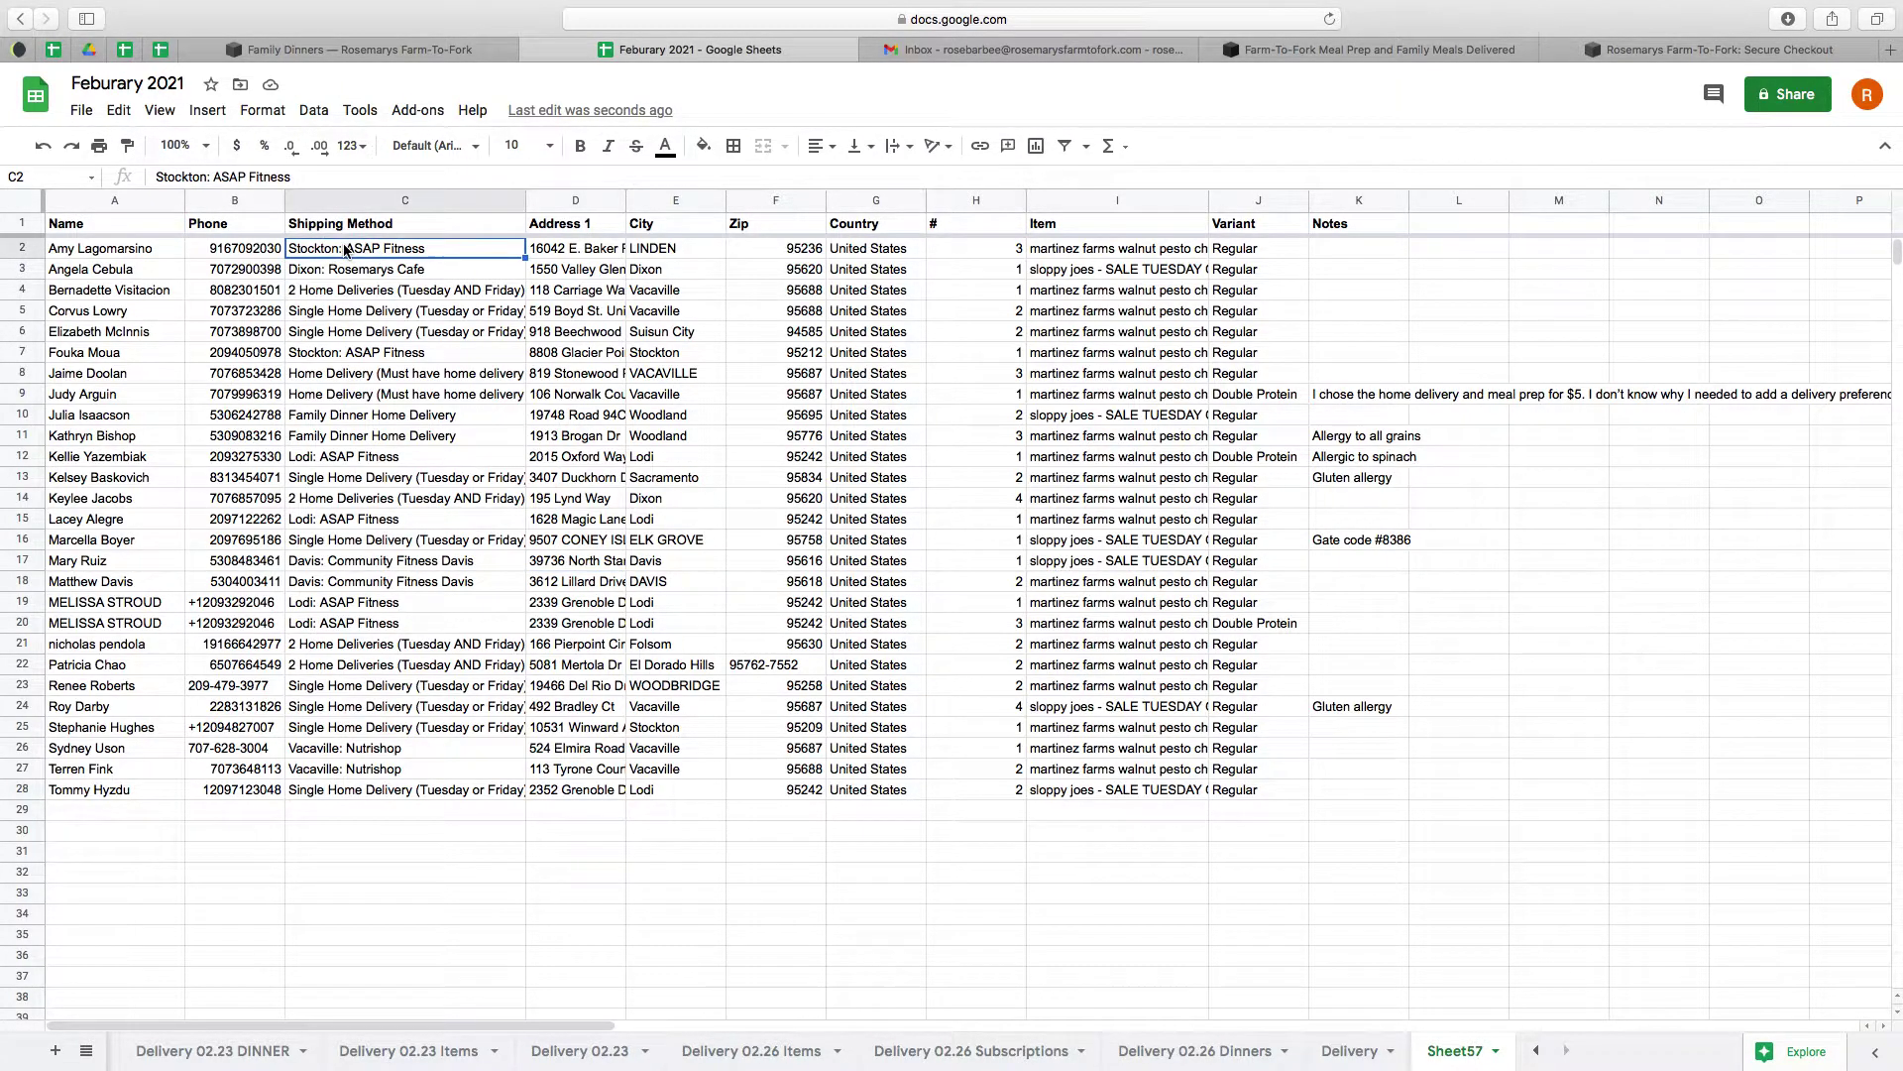
# - Check the Shipping Method values in C2 and C3, then switch to the Farm-To-Fork site tab
pyautogui.click(401, 272)
pyautogui.click(413, 255)
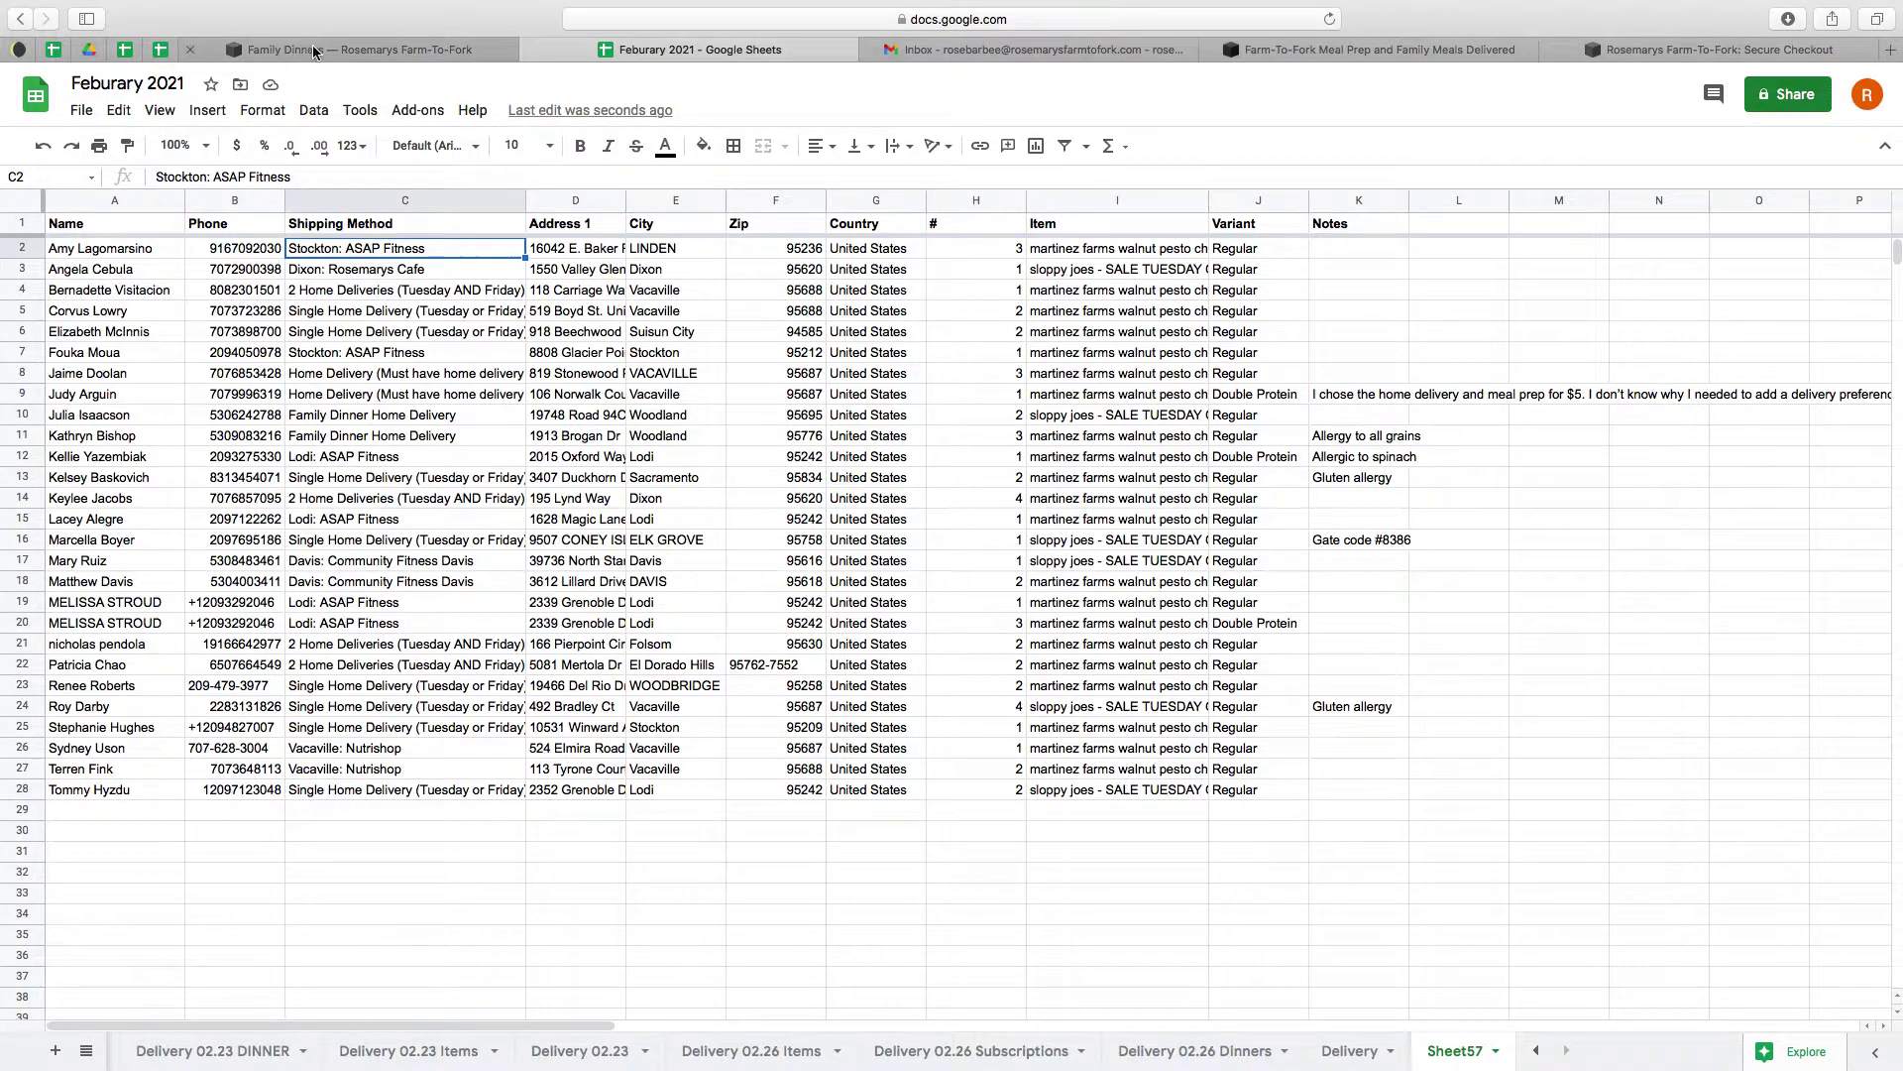
pyautogui.click(307, 47)
pyautogui.click(1279, 49)
# - On the secure checkout page, view the Delivery Preference choices and close them unchanged
pyautogui.click(1606, 49)
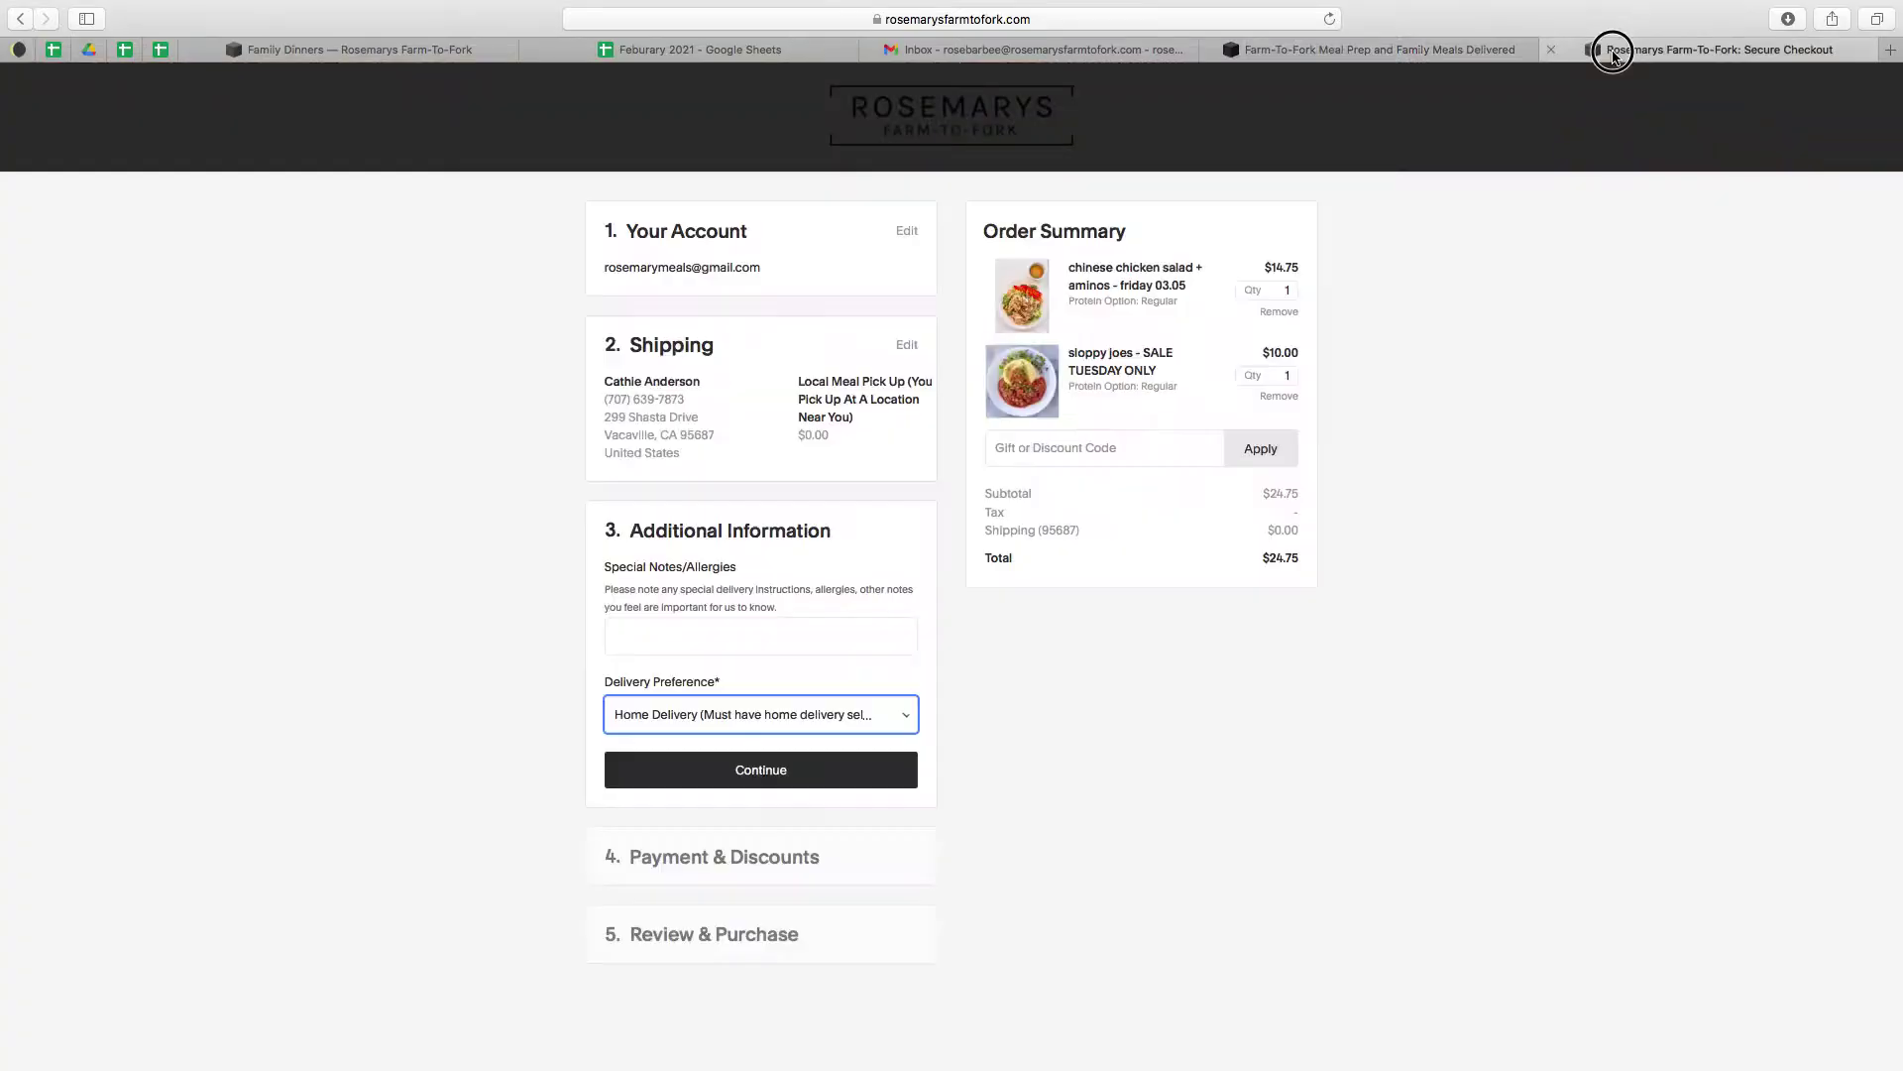
pyautogui.click(799, 727)
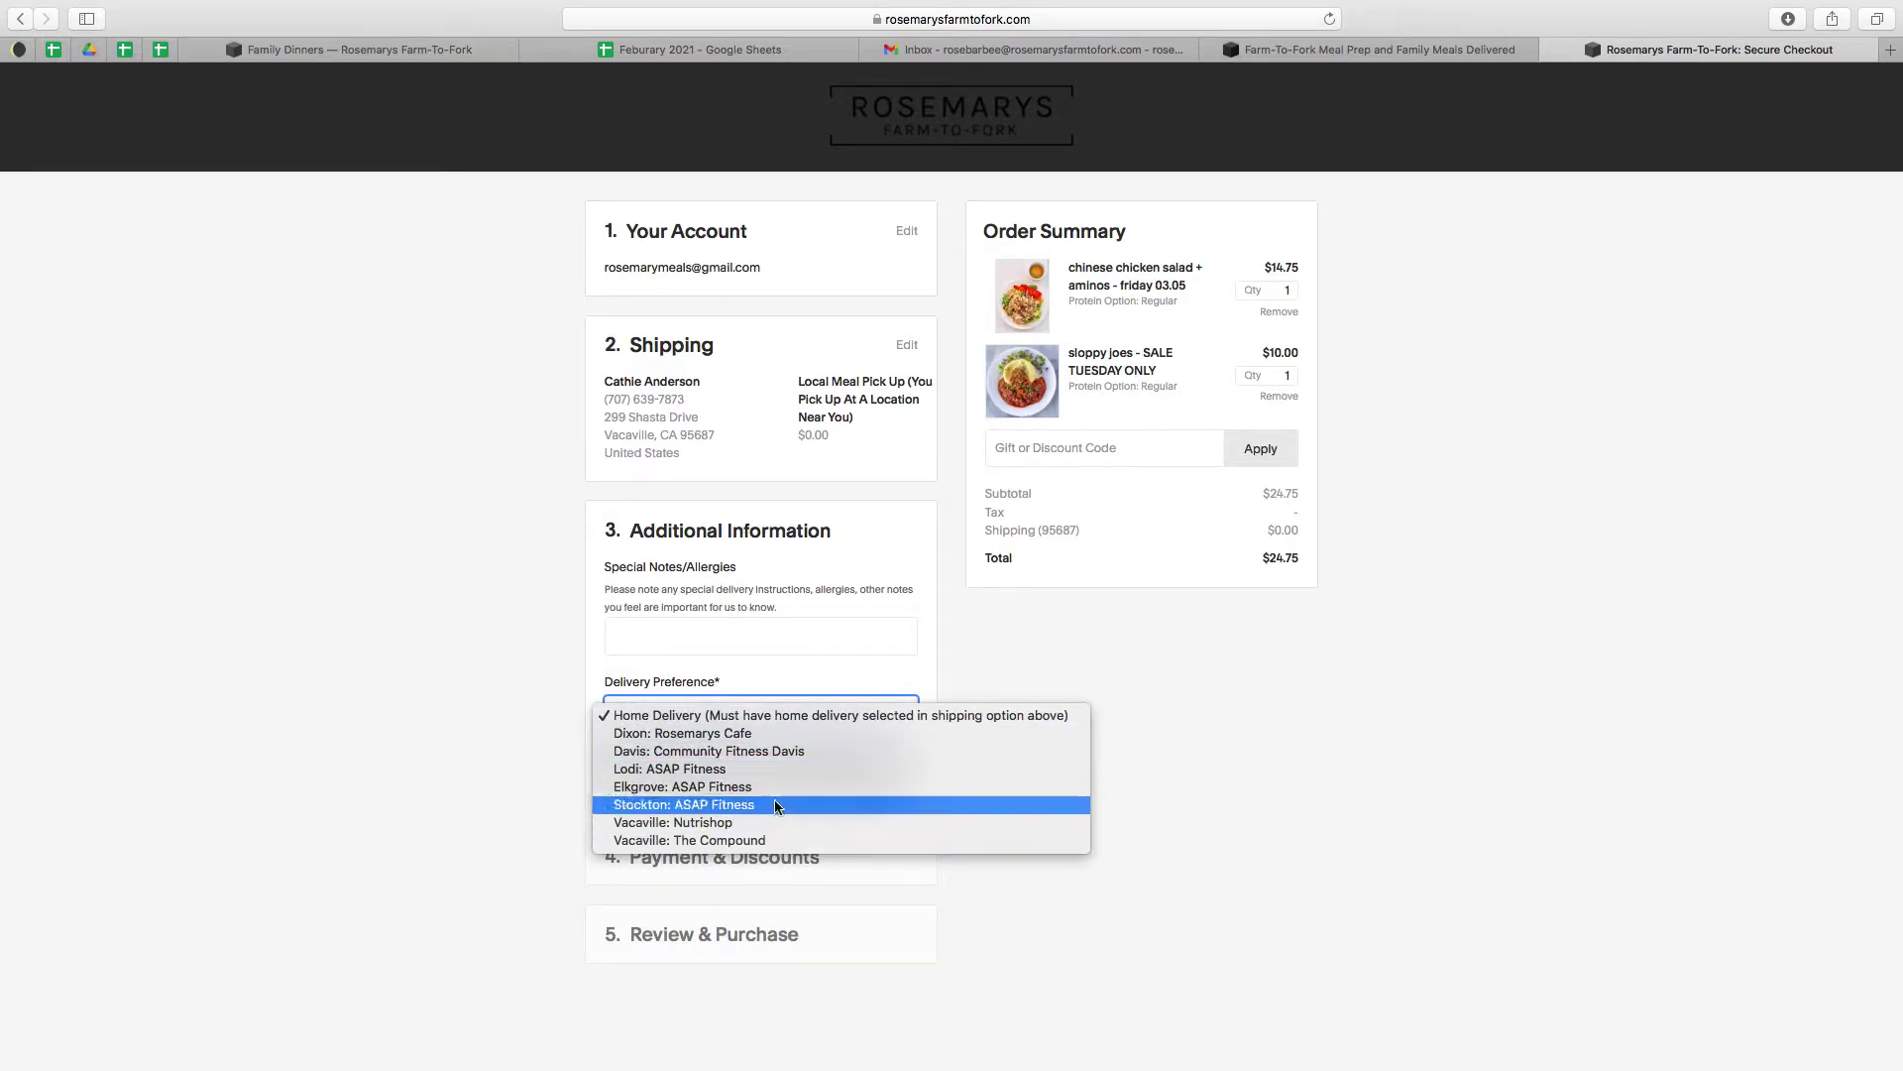
pyautogui.click(1033, 33)
# - Return to the Feburary 2021 spreadsheet and check row 7's Shipping Method
pyautogui.click(1033, 49)
pyautogui.click(1338, 49)
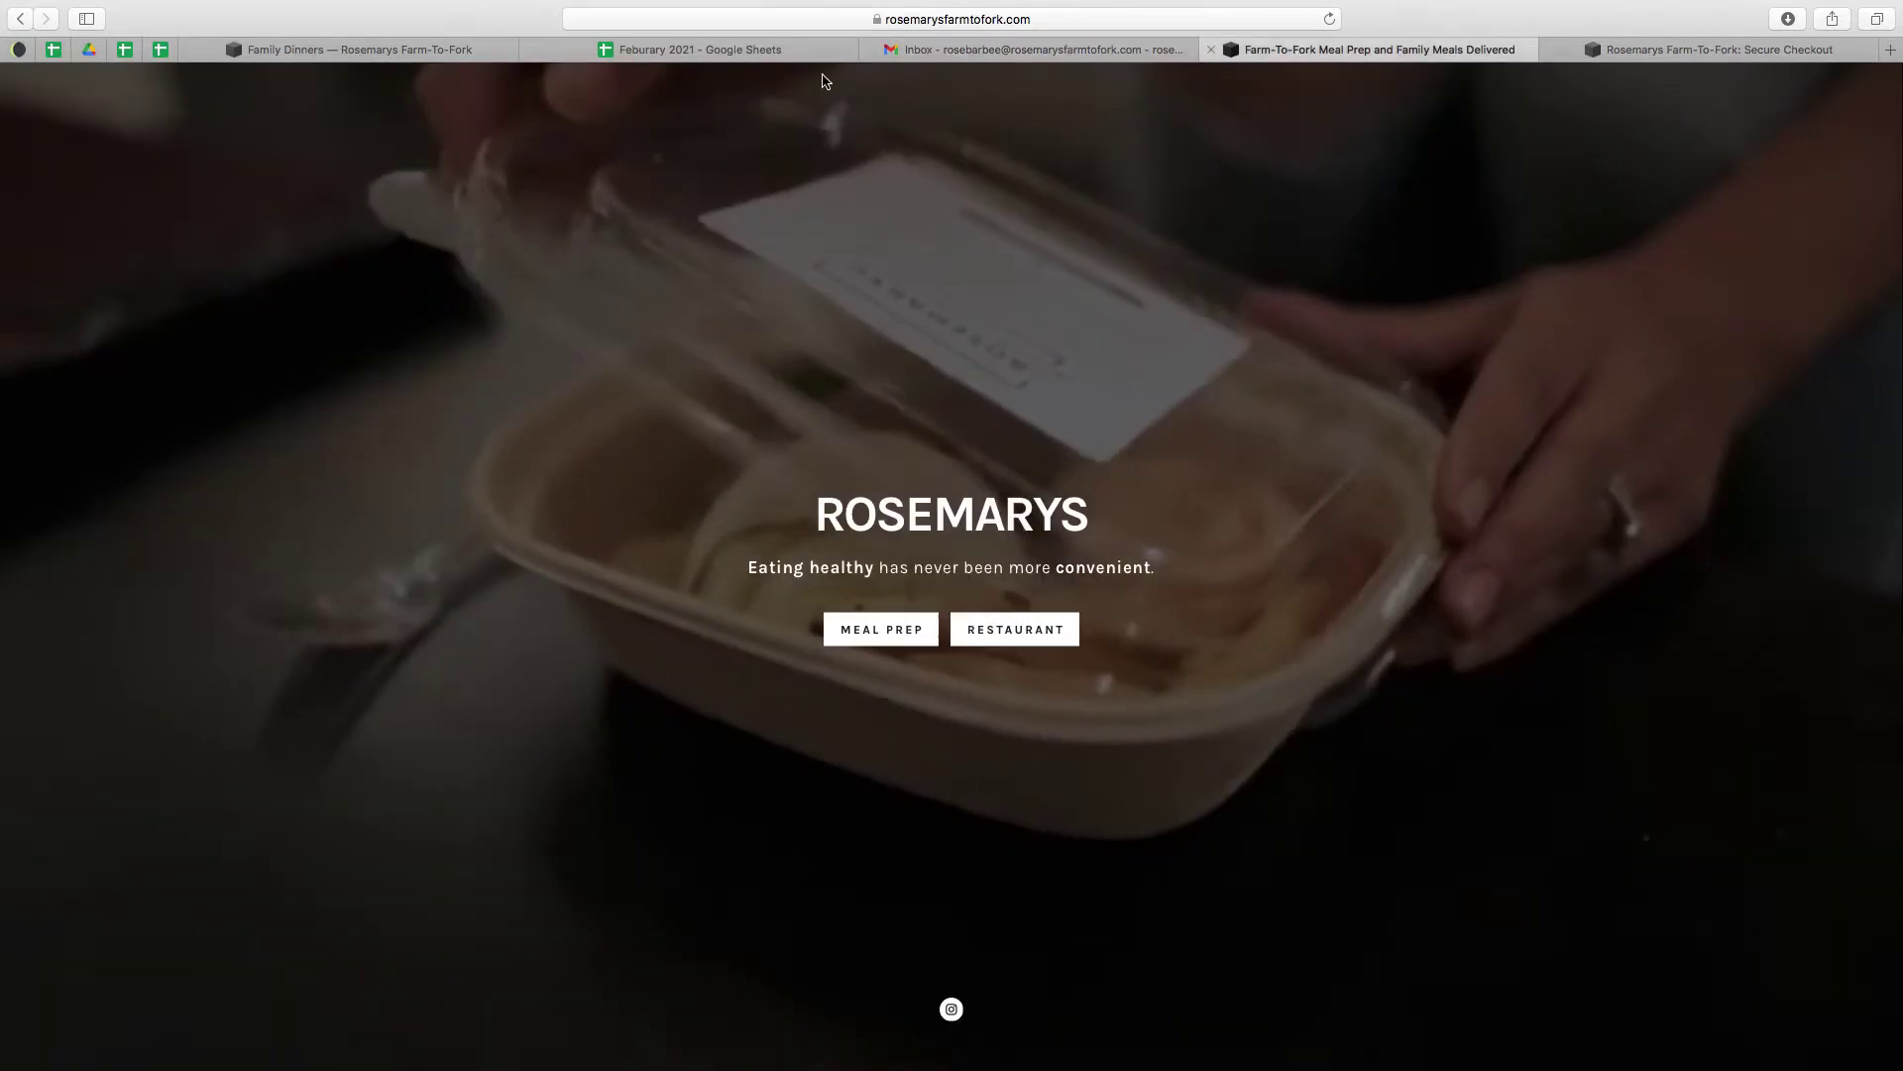
pyautogui.click(342, 48)
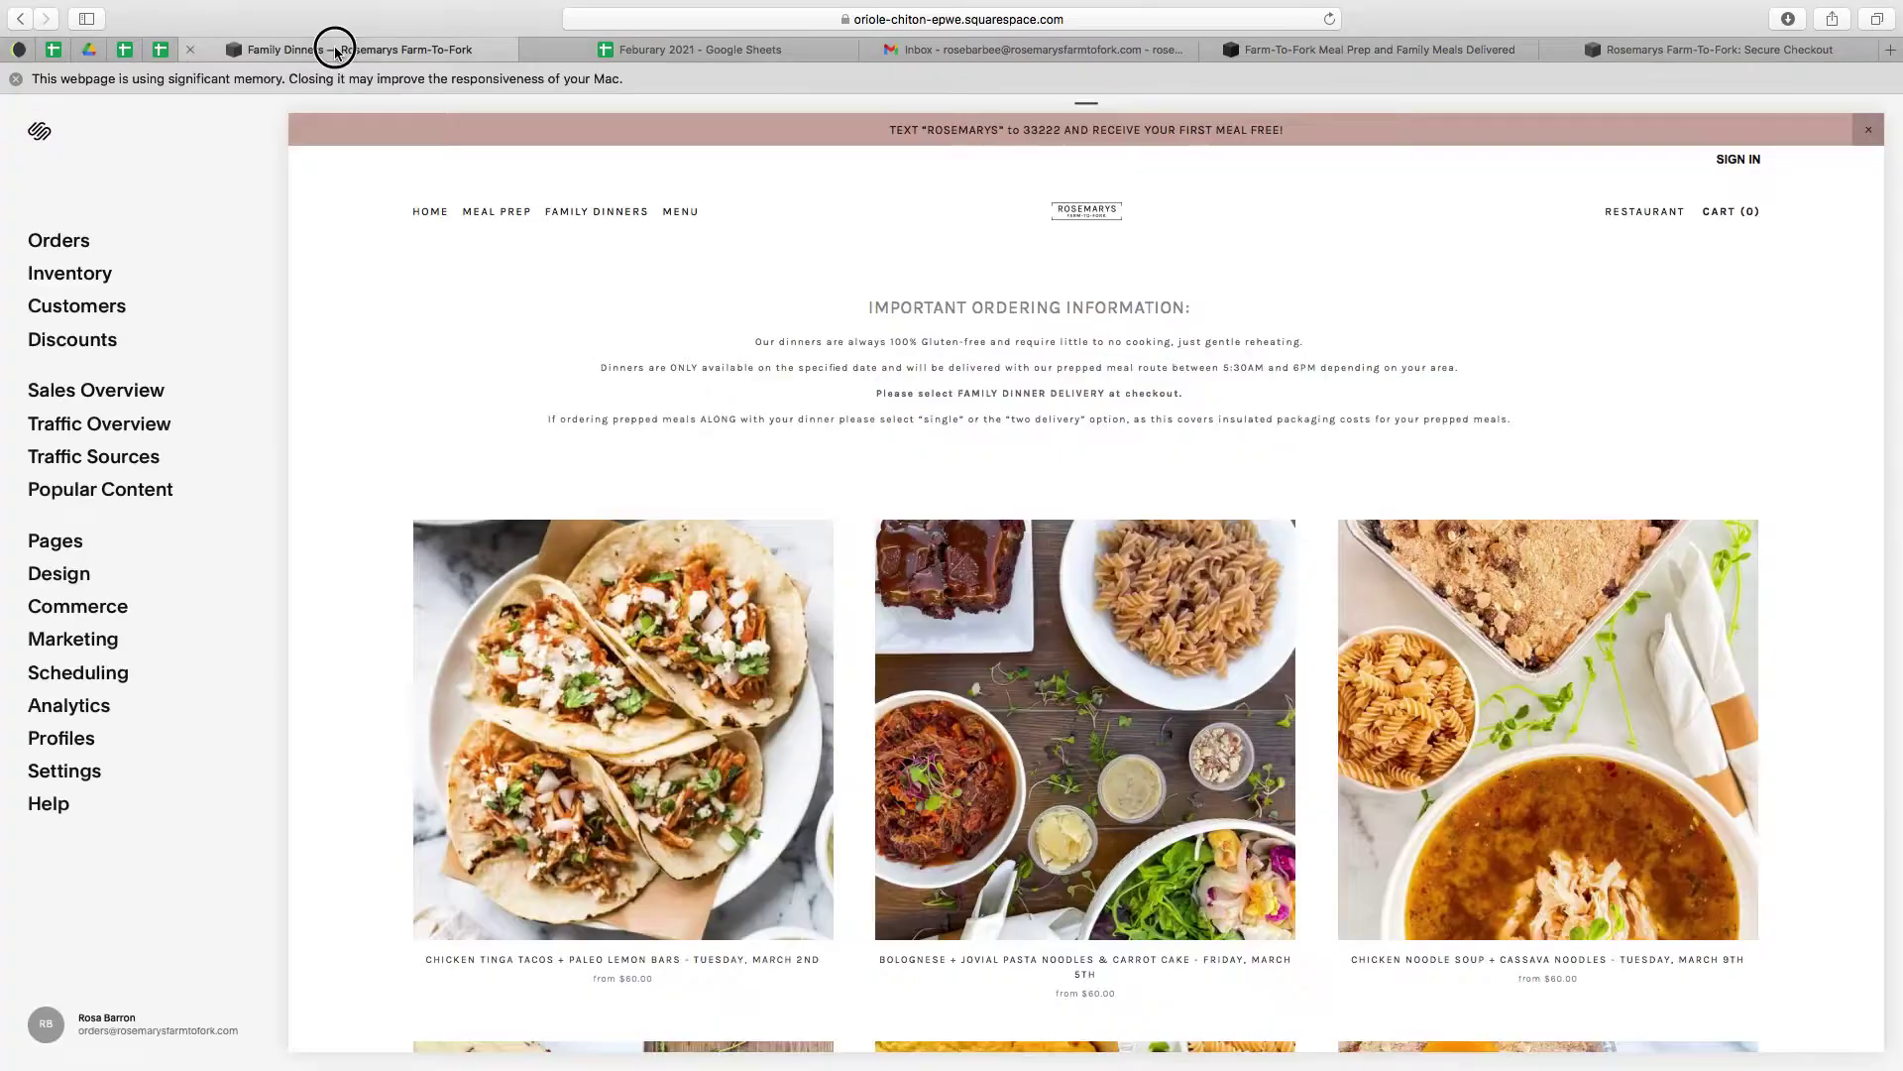
pyautogui.click(702, 44)
pyautogui.click(301, 361)
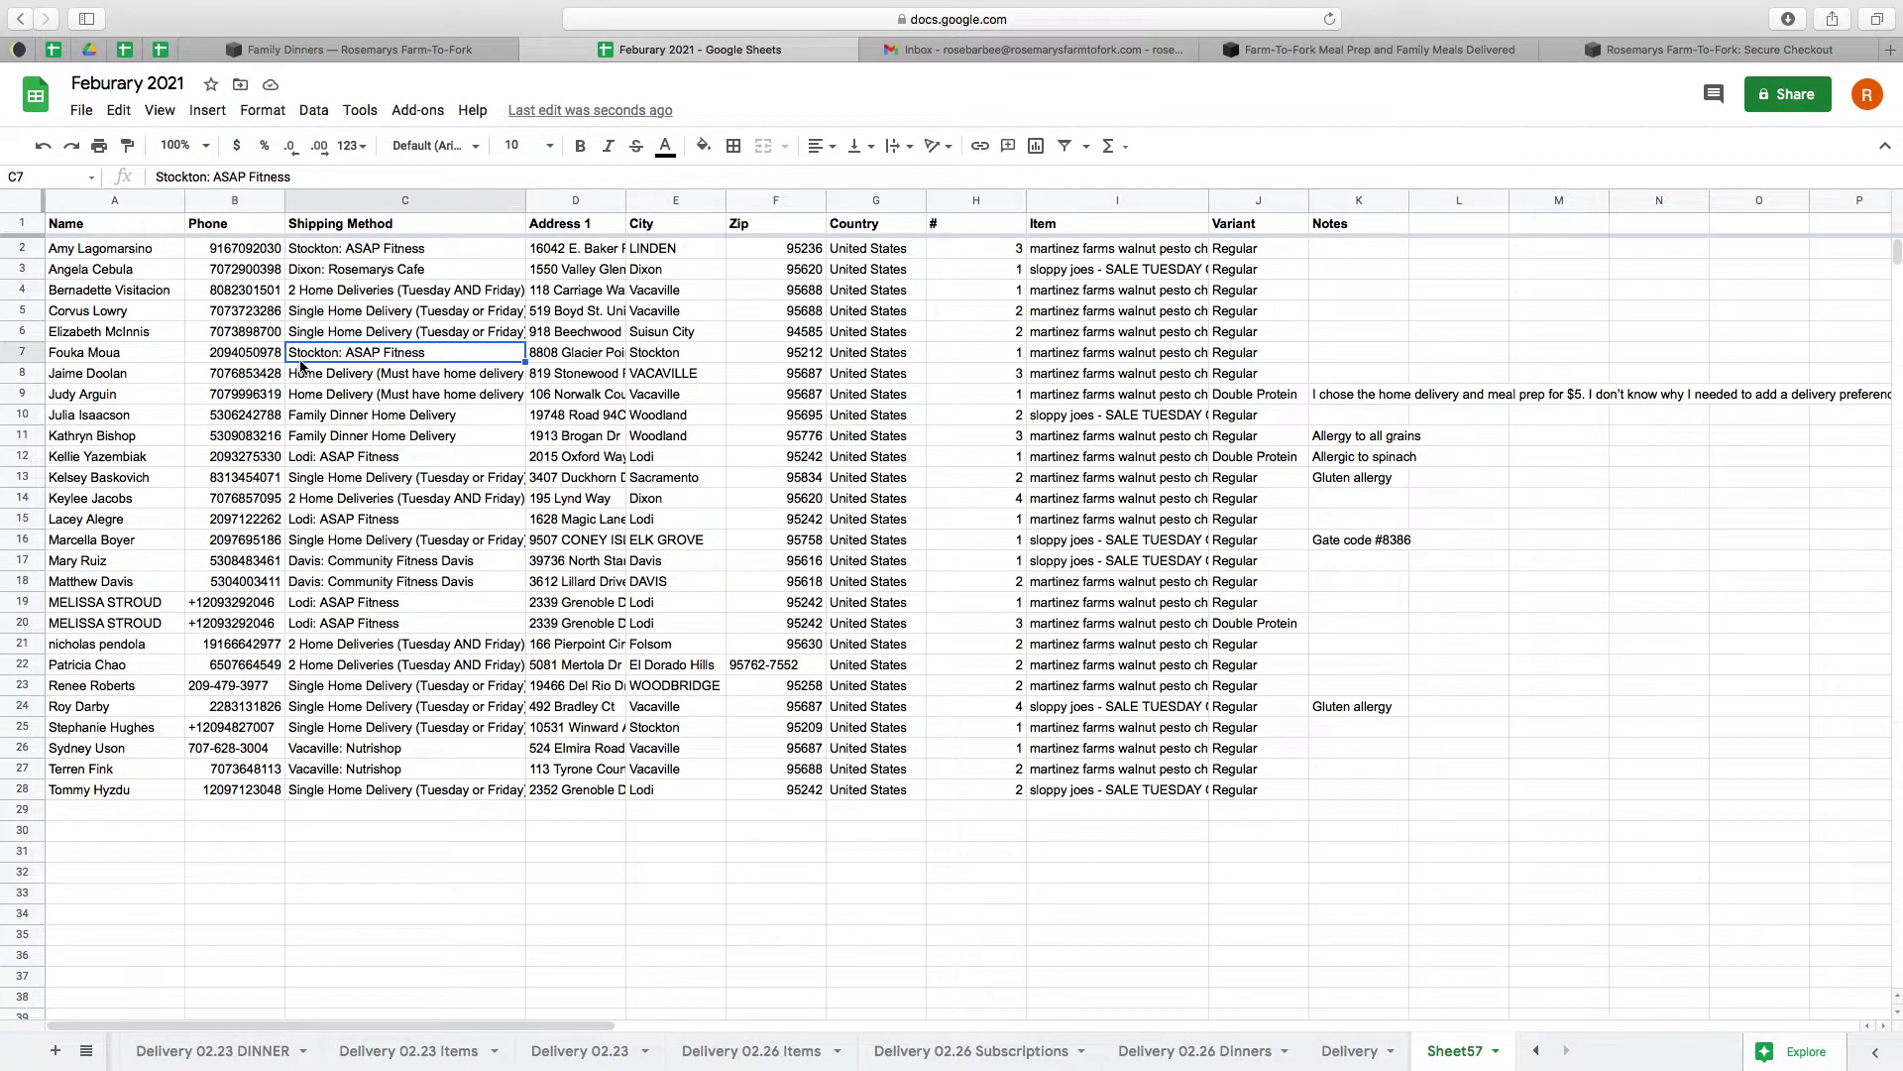
# - Replace row 4's two-delivery shipping method with 'Home Delivery' on this sheet, case-sensitive (4 entries)
pyautogui.click(343, 289)
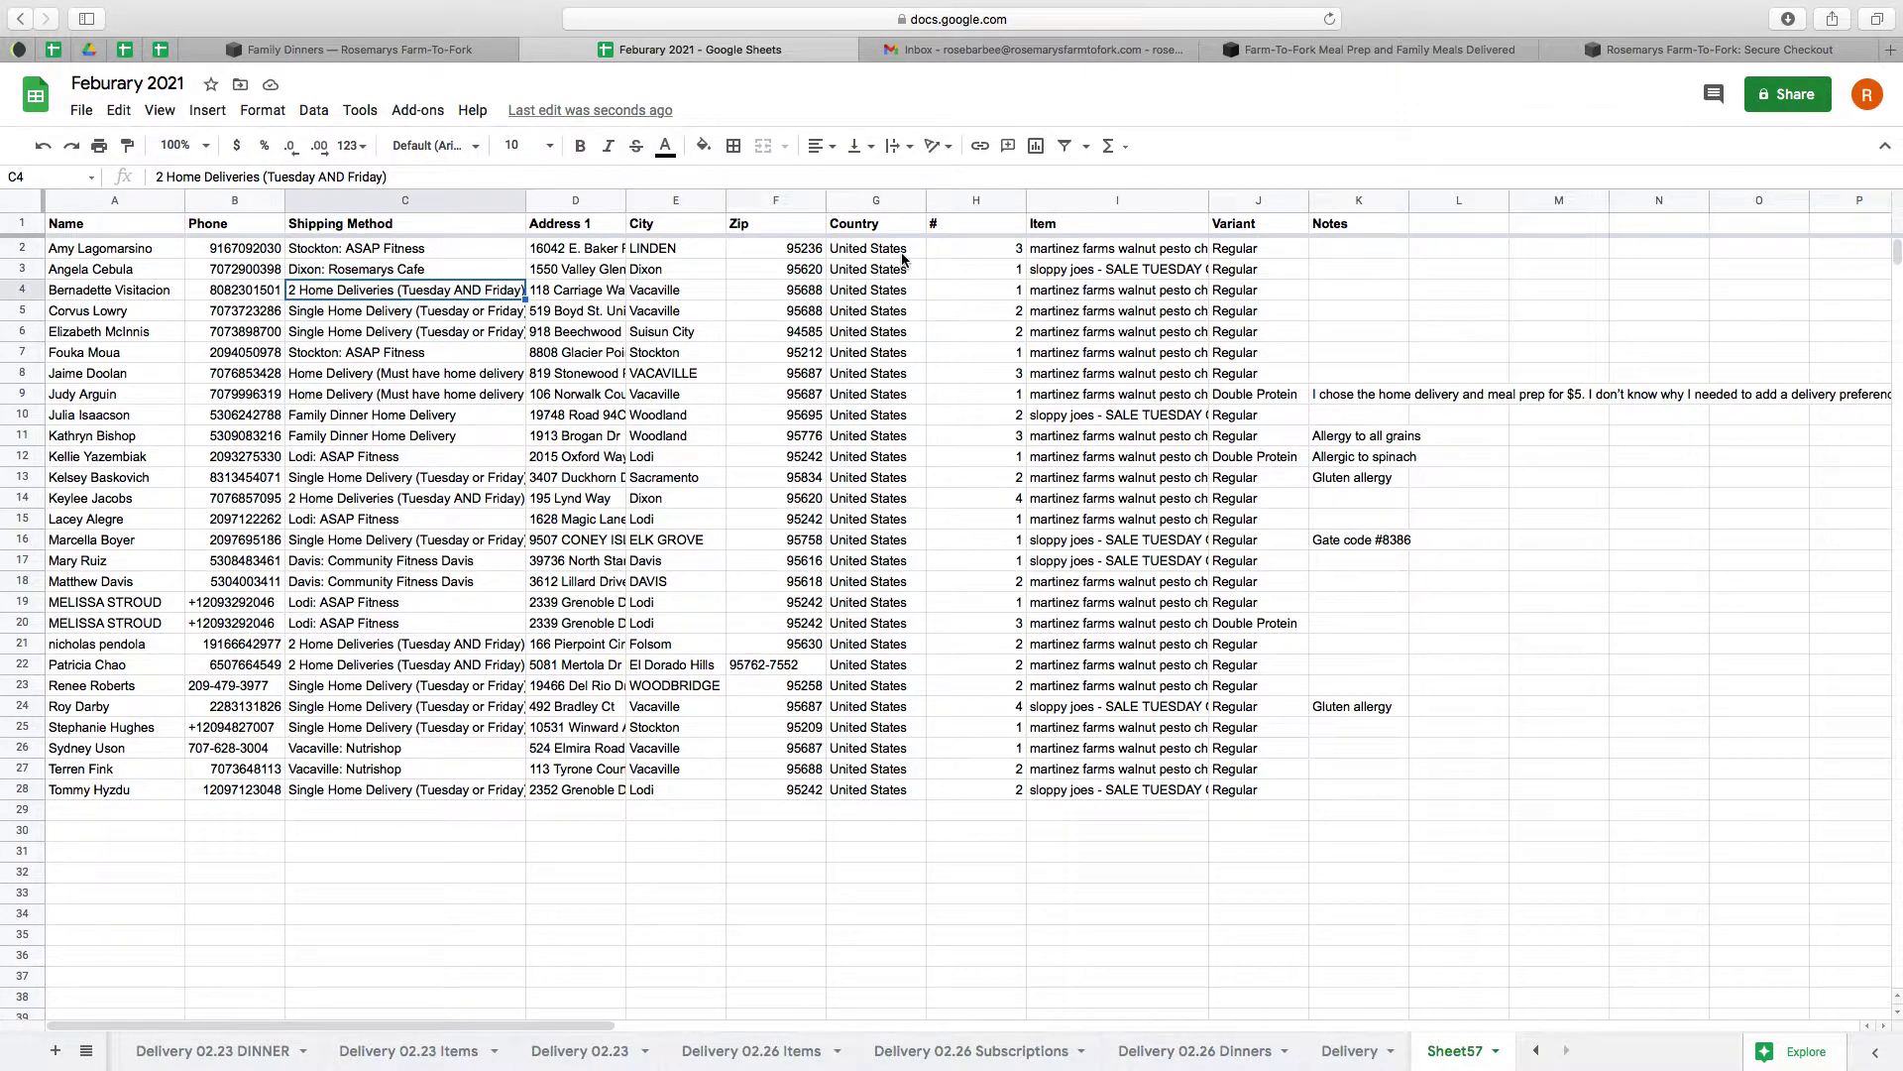
pyautogui.press('super+shift+h')
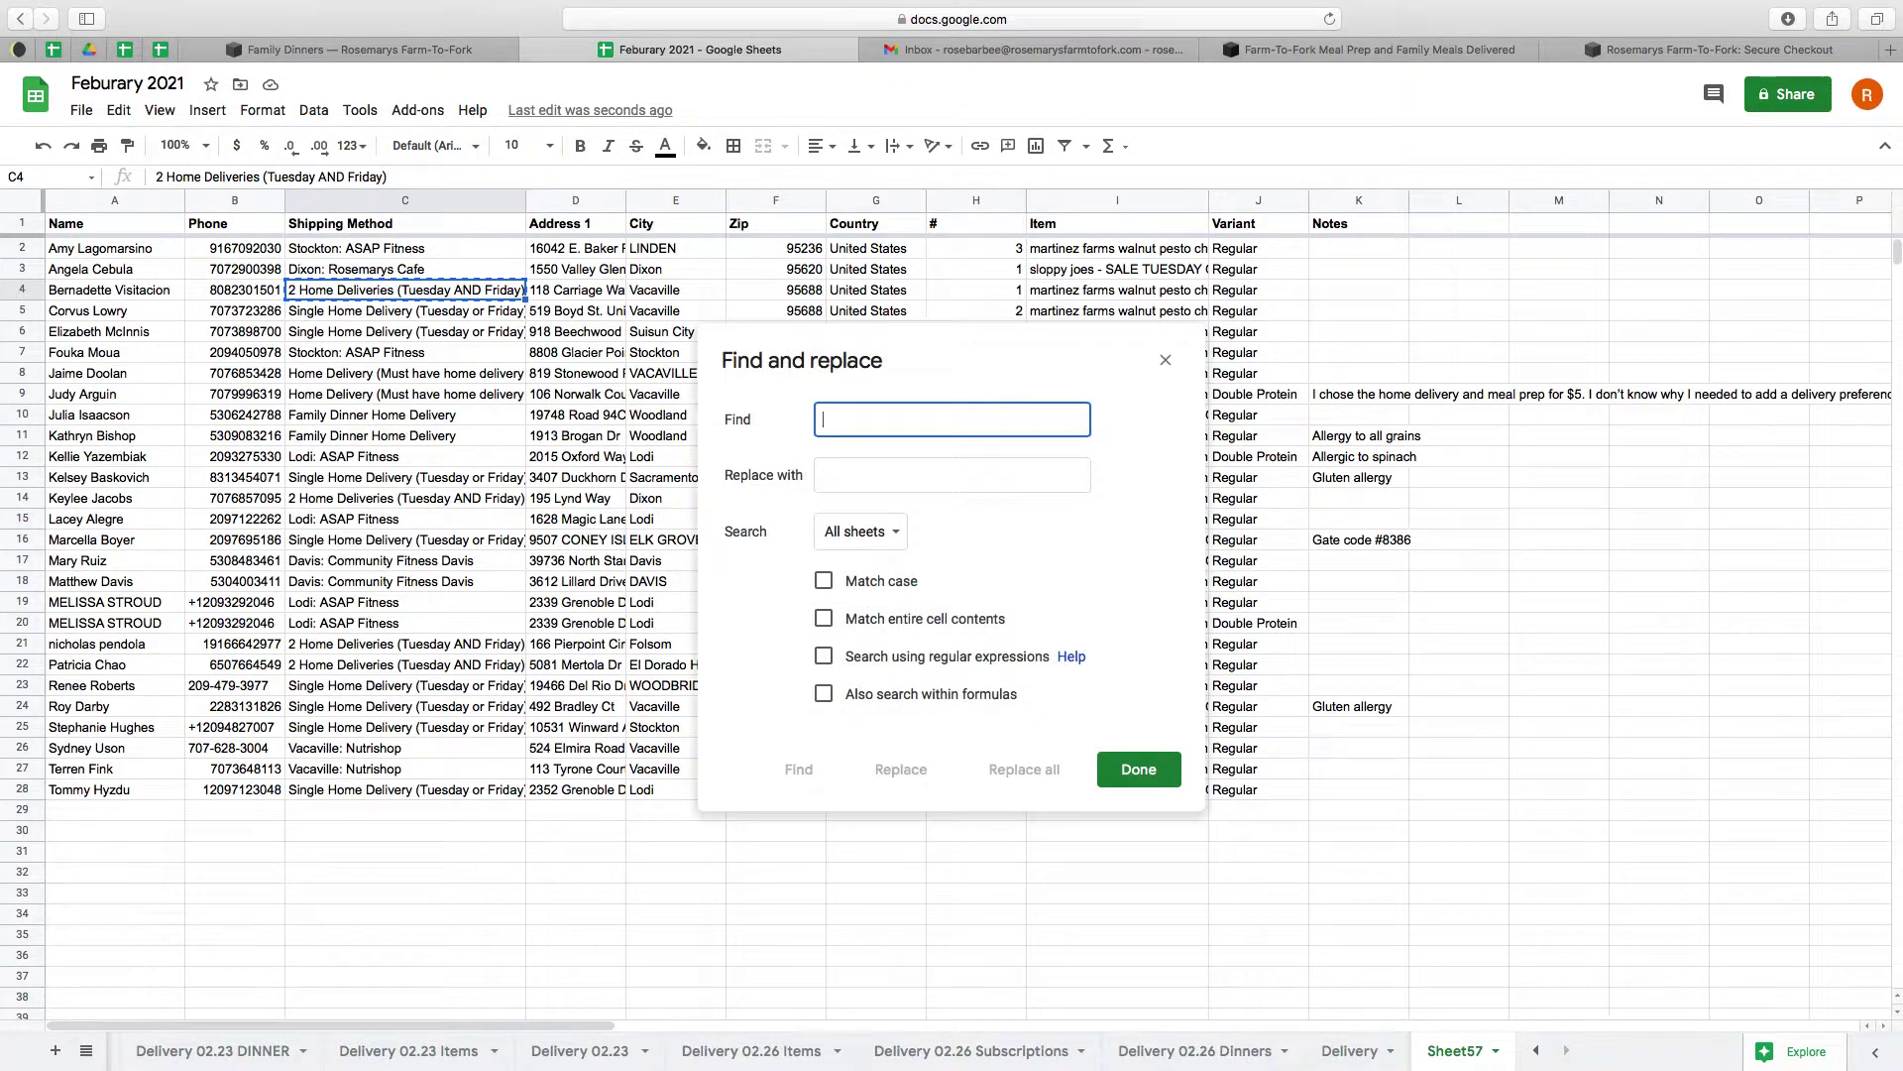
pyautogui.write('2 Home Deliveries (Tuesday AND Friday)')
pyautogui.press('Tab')
pyautogui.write('G')
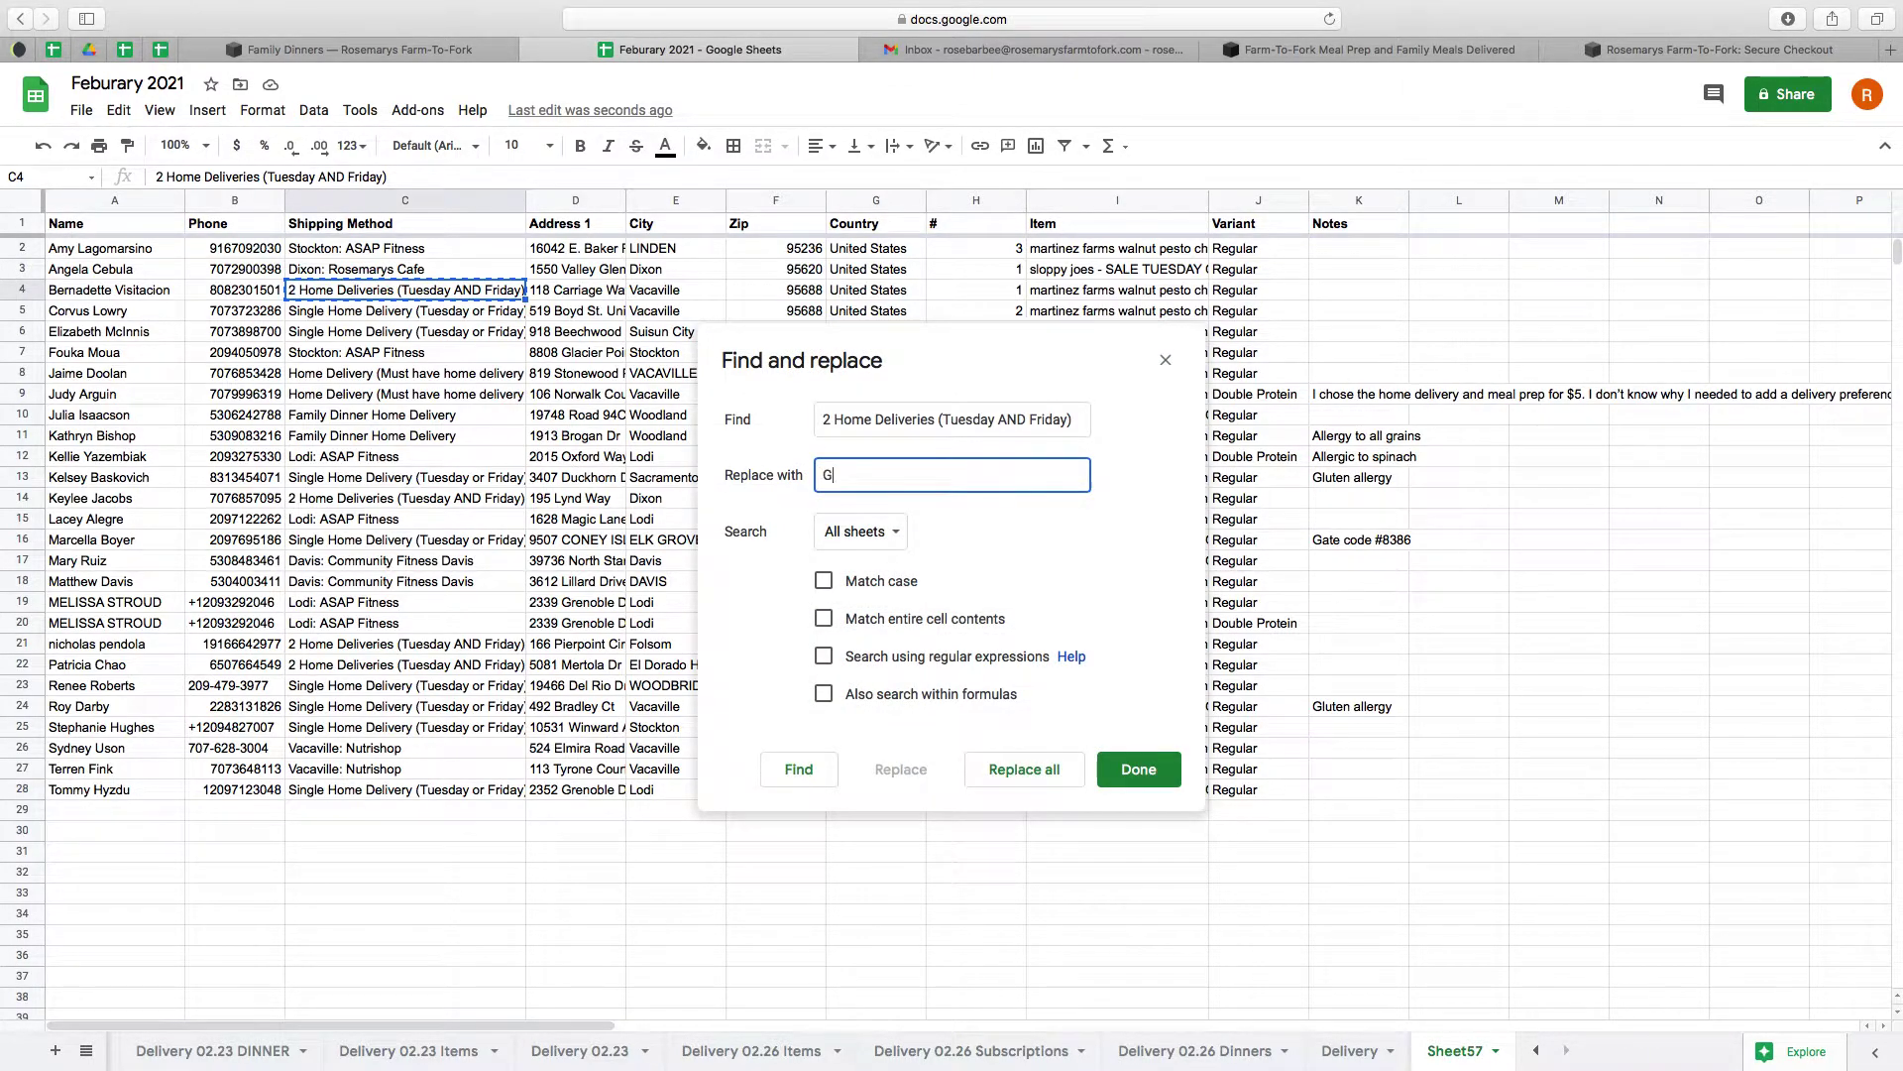
pyautogui.press('BackSpace')
pyautogui.write('Home Delivery')
pyautogui.click(862, 534)
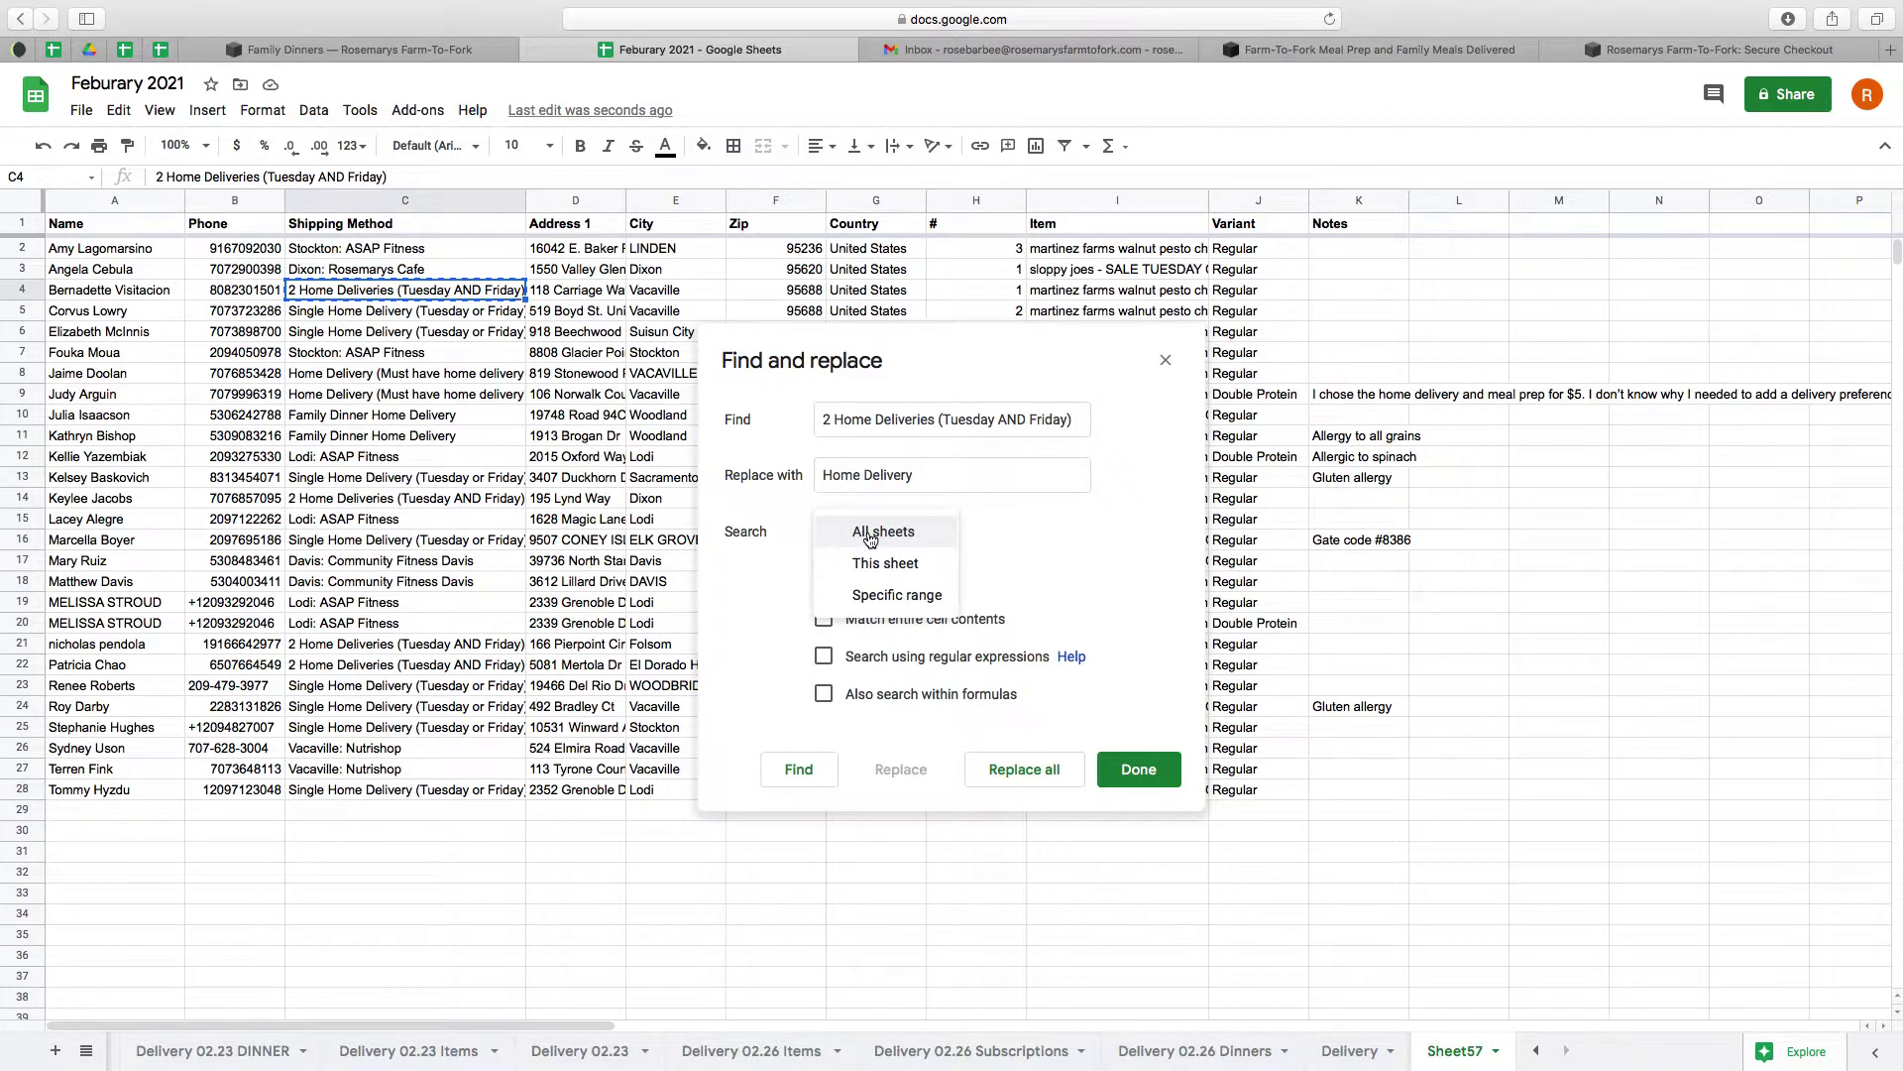
pyautogui.click(922, 573)
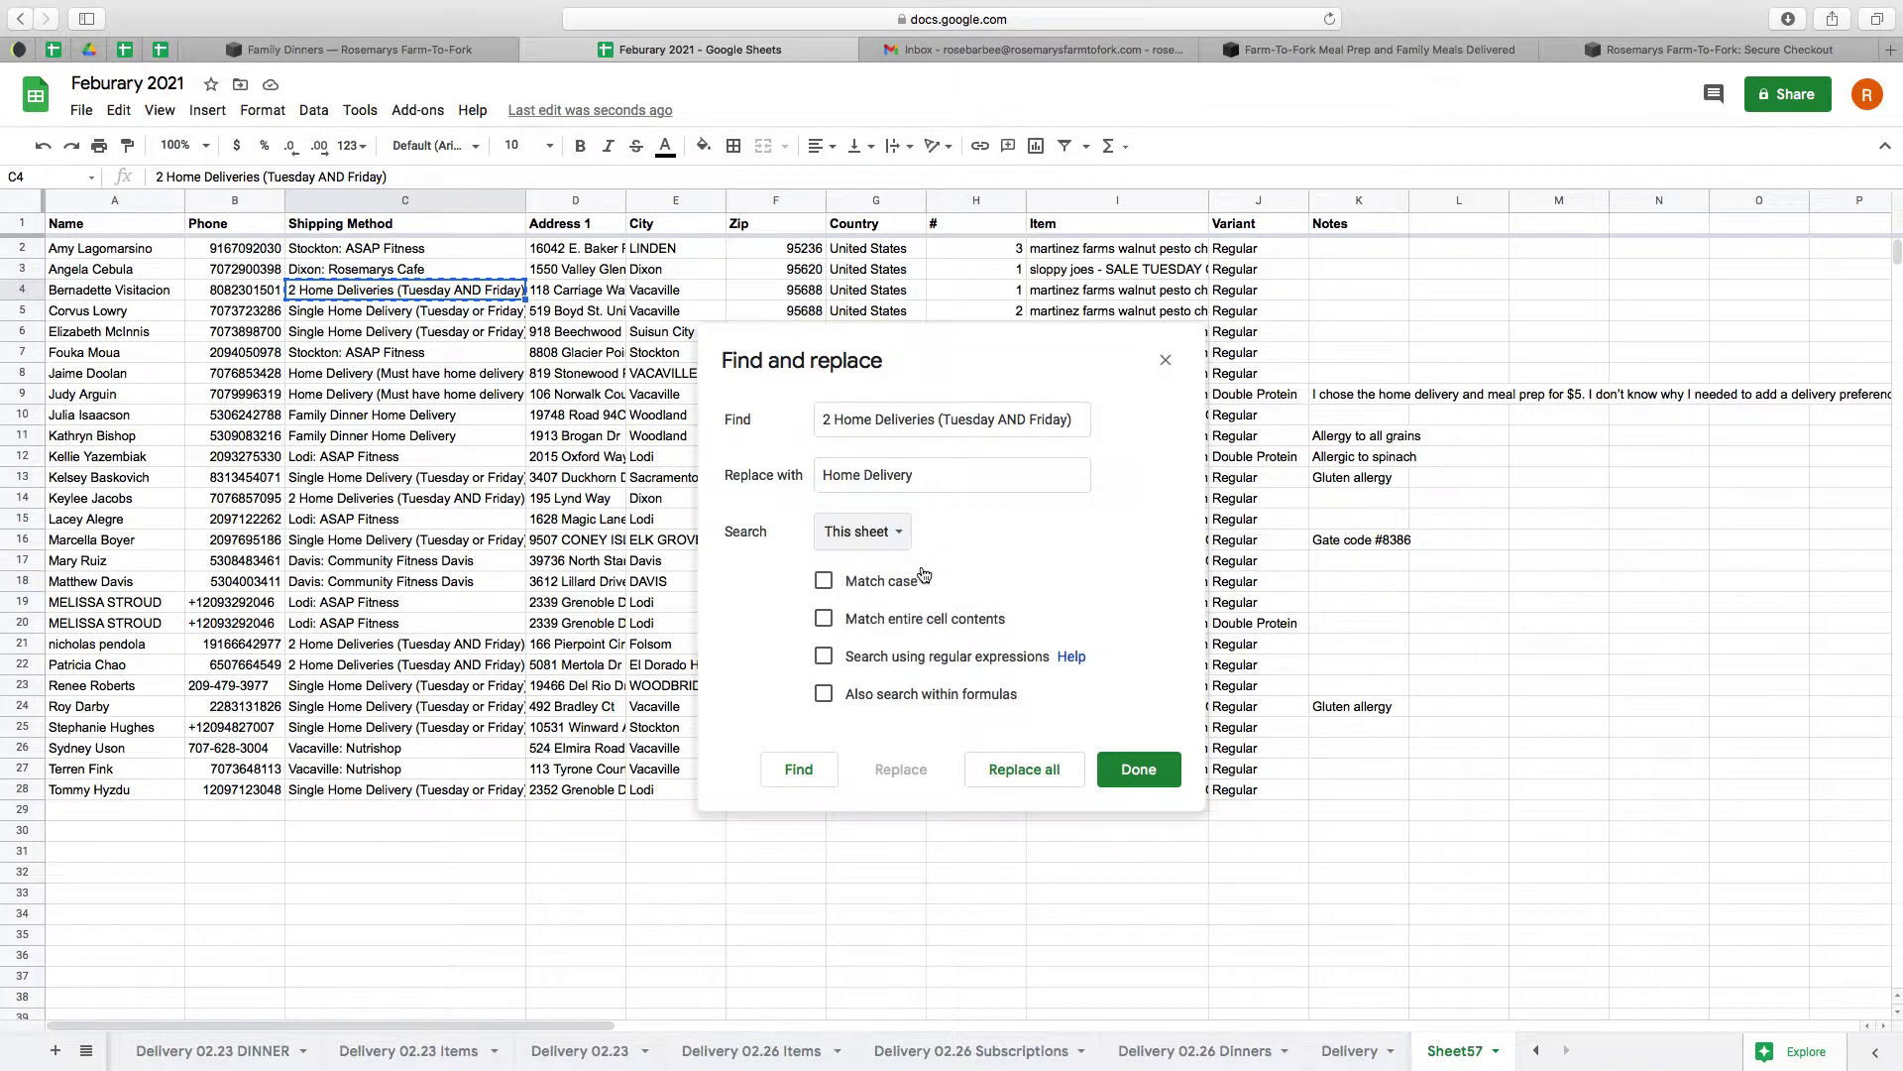
pyautogui.click(824, 581)
pyautogui.click(995, 768)
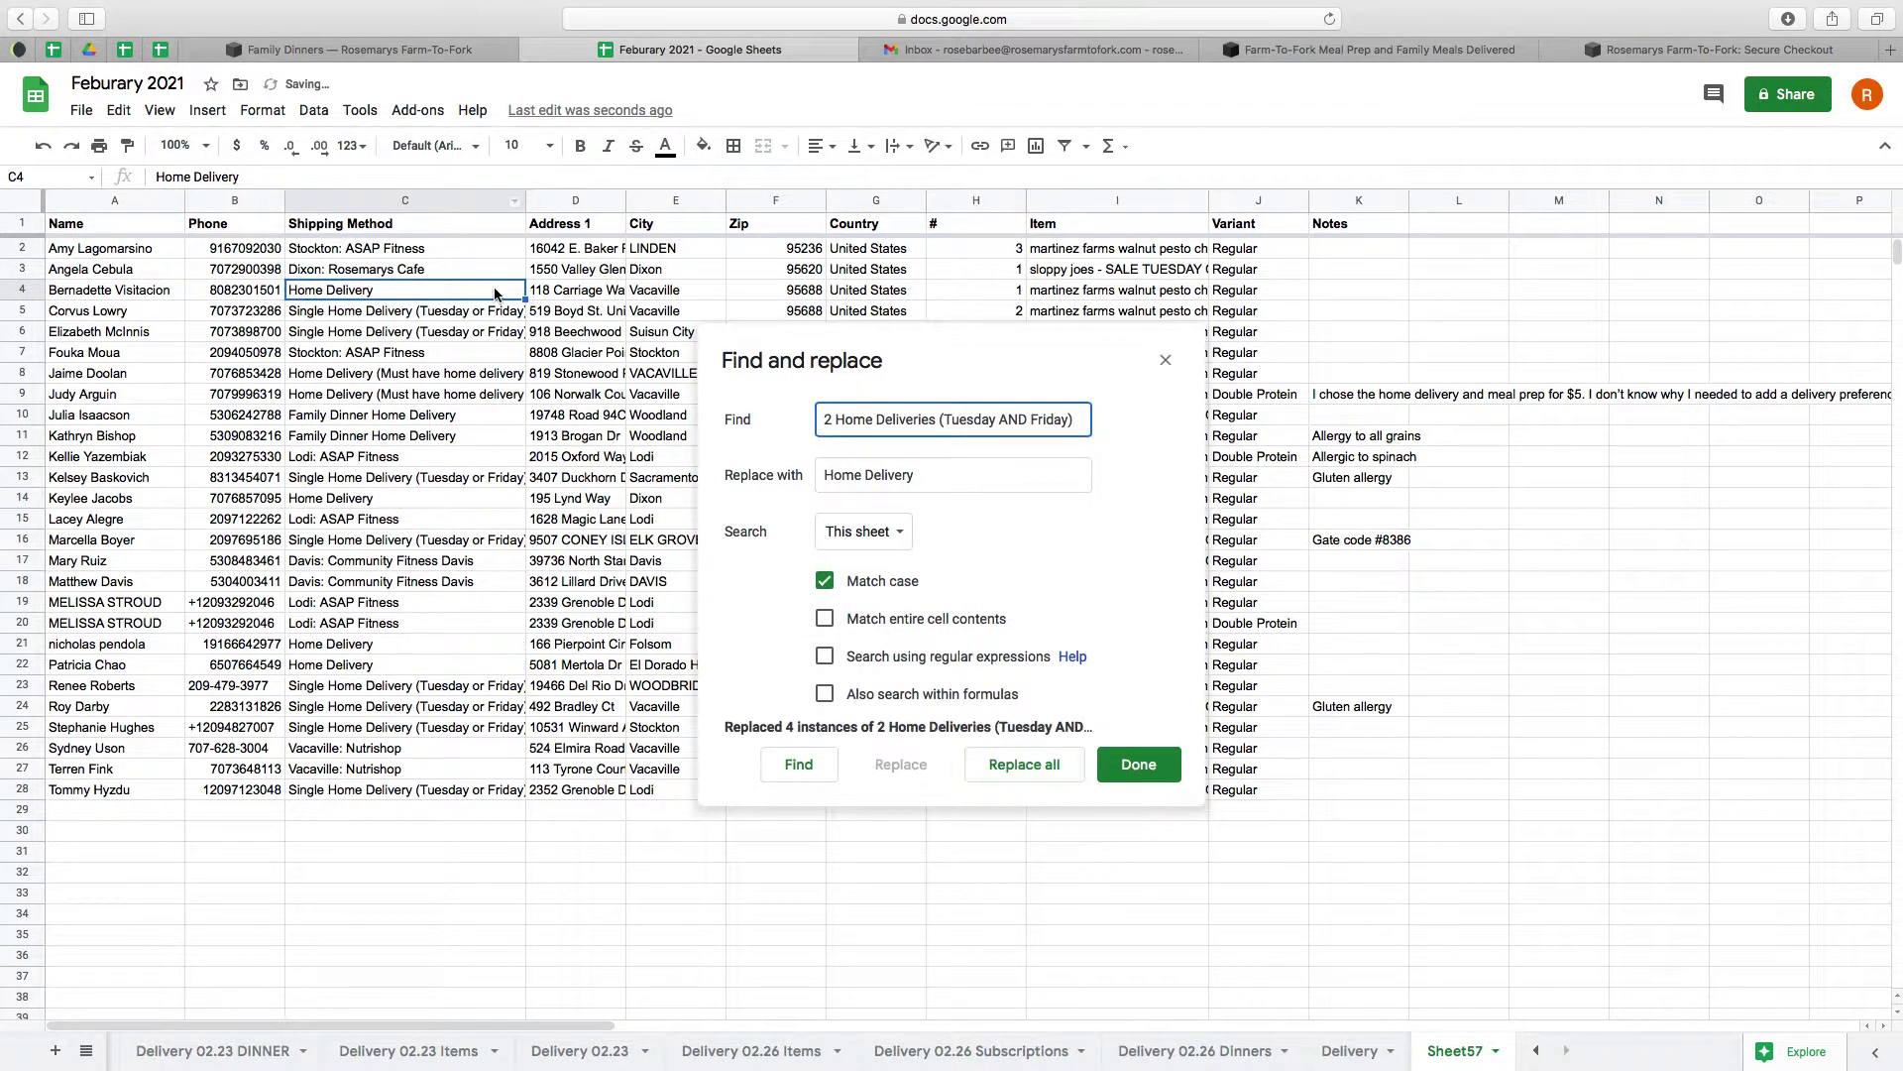
# - Replace C5's single-delivery shipping variant with 'Home Delivery' (8 entries)
pyautogui.click(356, 316)
pyautogui.hotkey('ctrl', 'c')
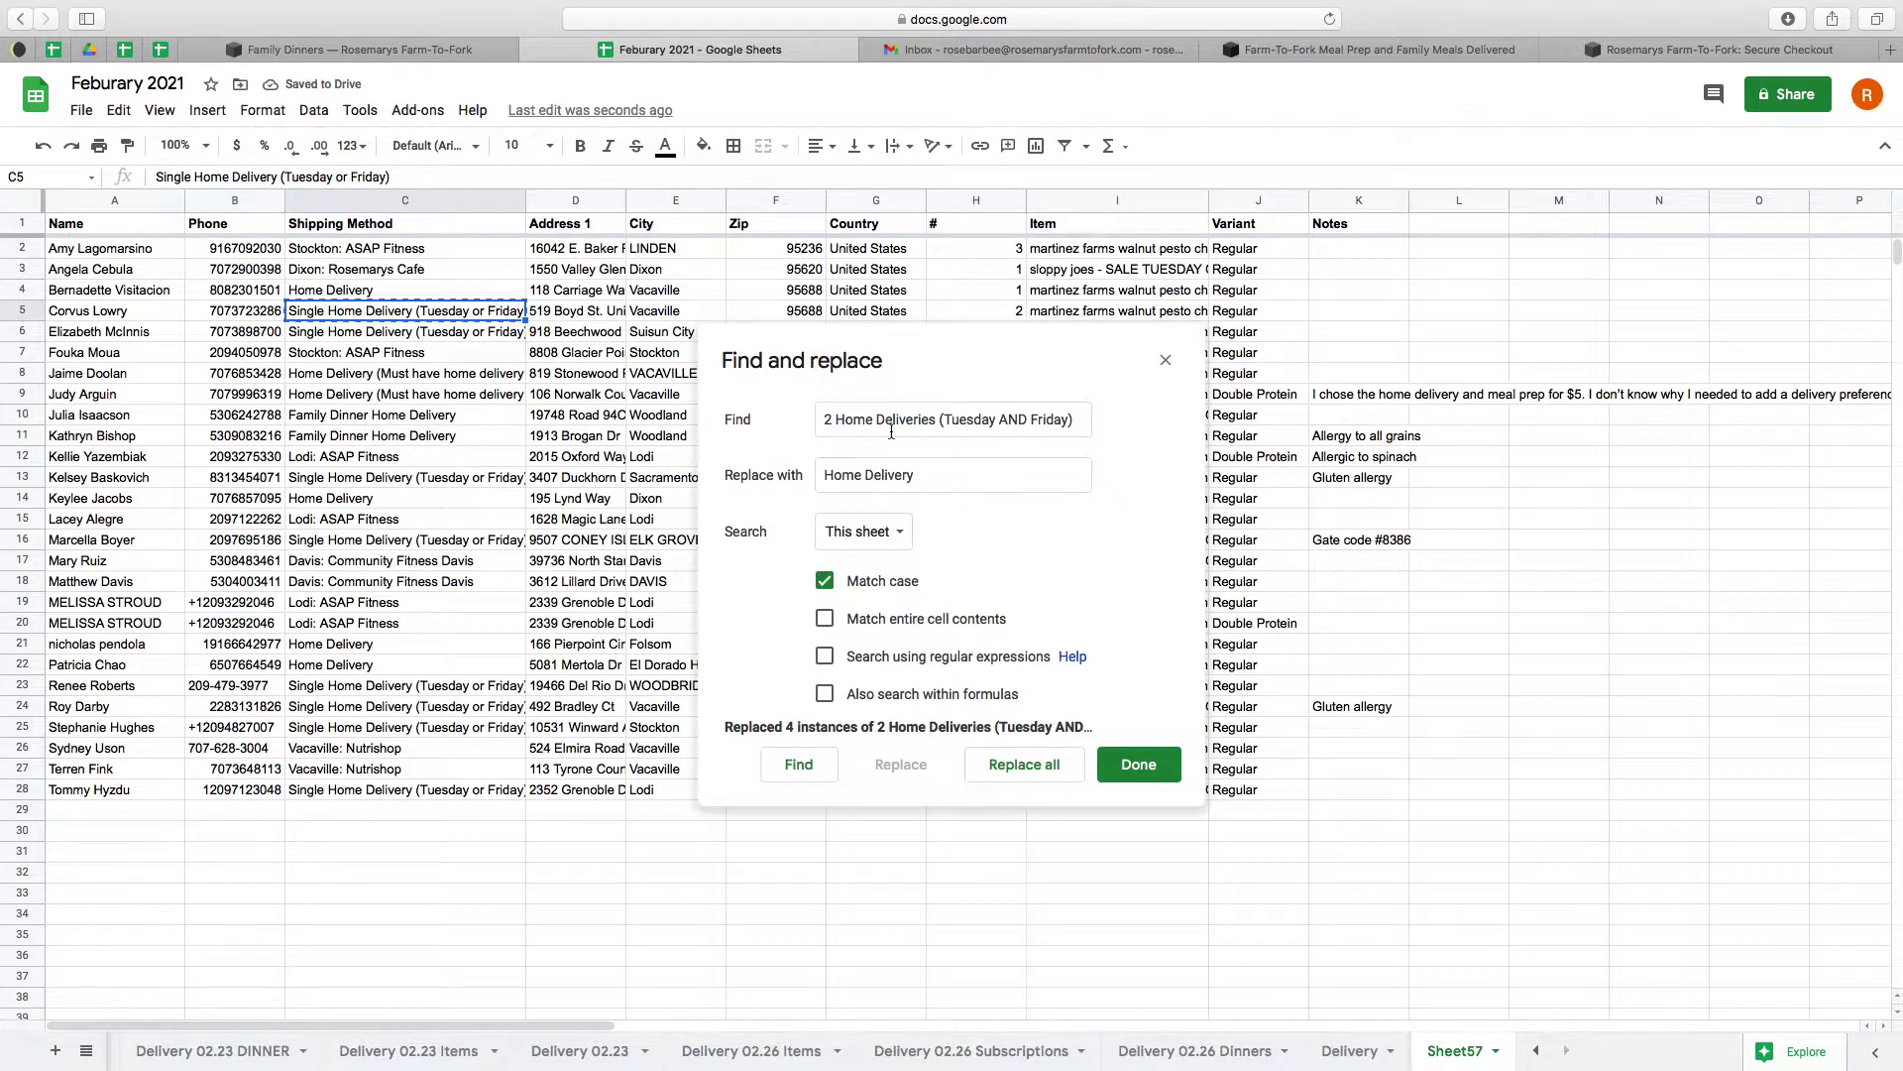
pyautogui.click(977, 419)
pyautogui.hotkey('ctrl', 'a')
pyautogui.hotkey('ctrl', 'v')
pyautogui.click(1006, 774)
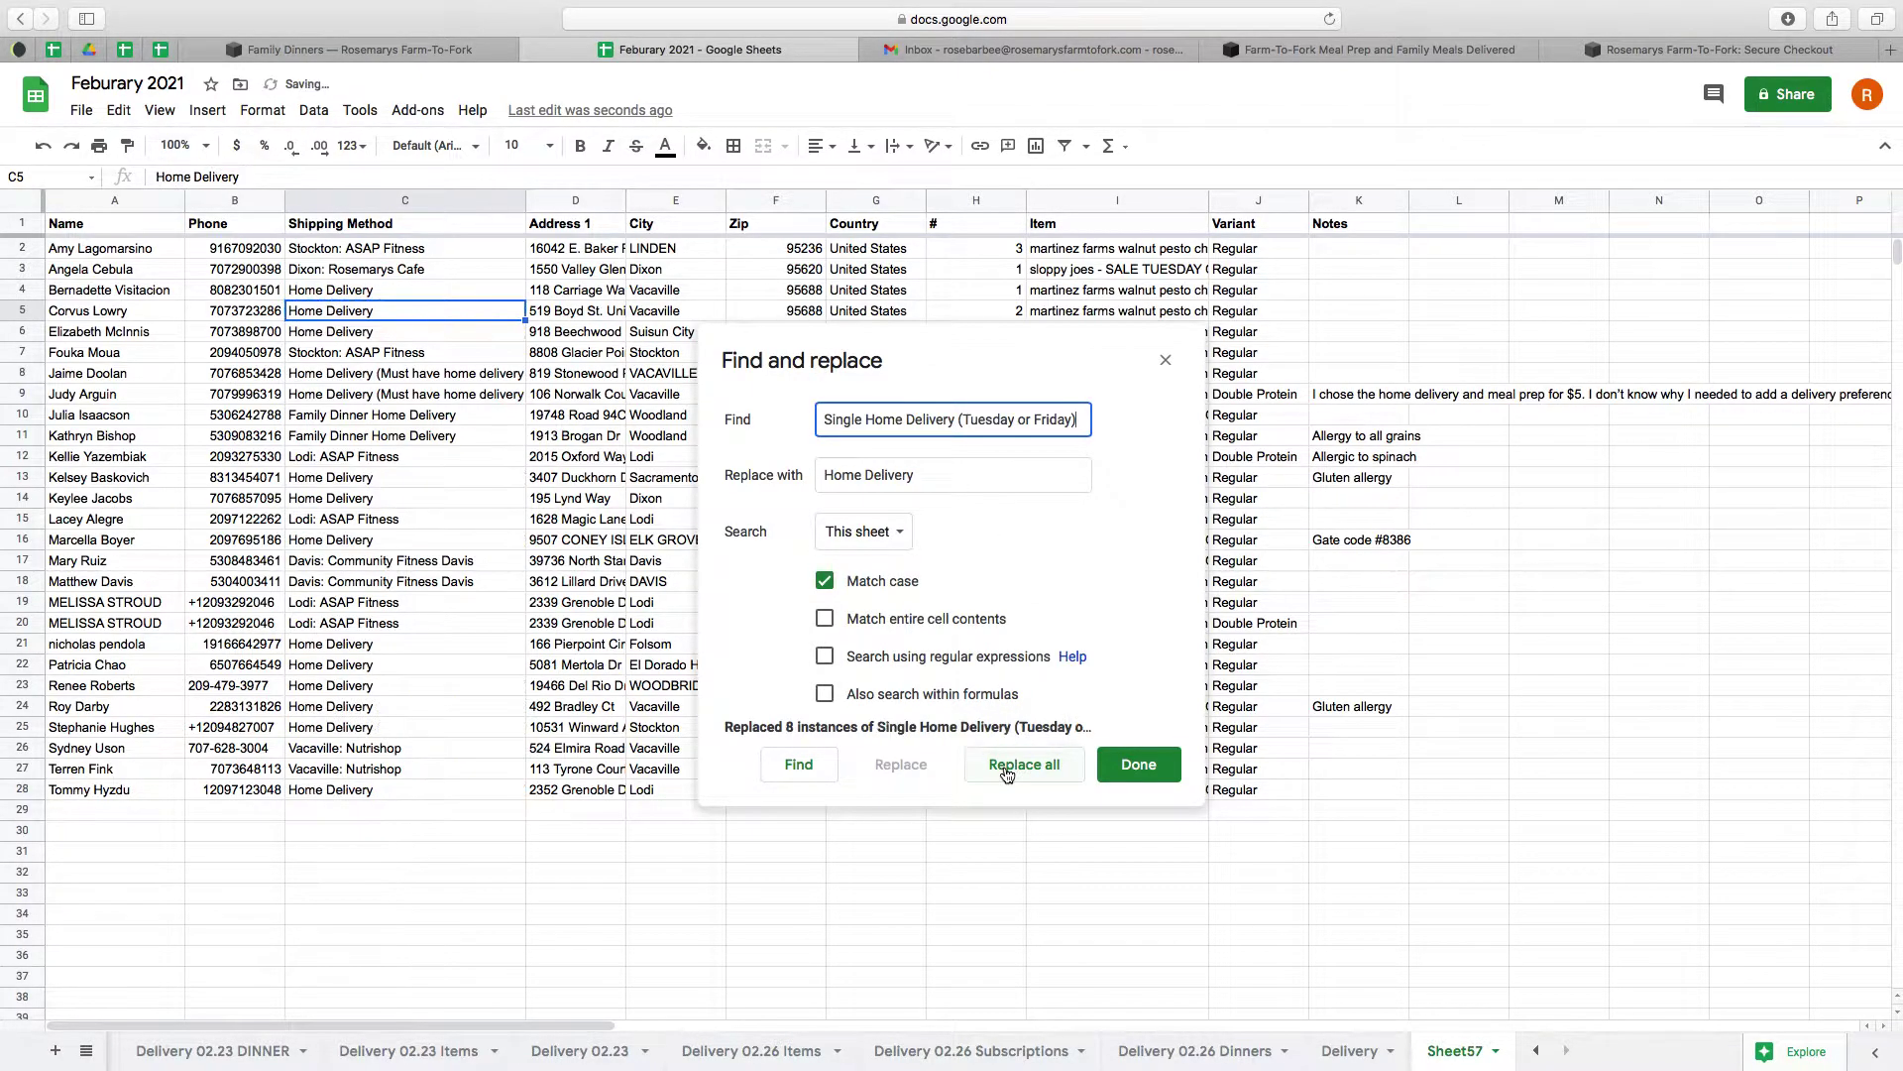
# - Replace C8's long delivery wording with 'Home Delivery' (2 entries)
pyautogui.click(369, 377)
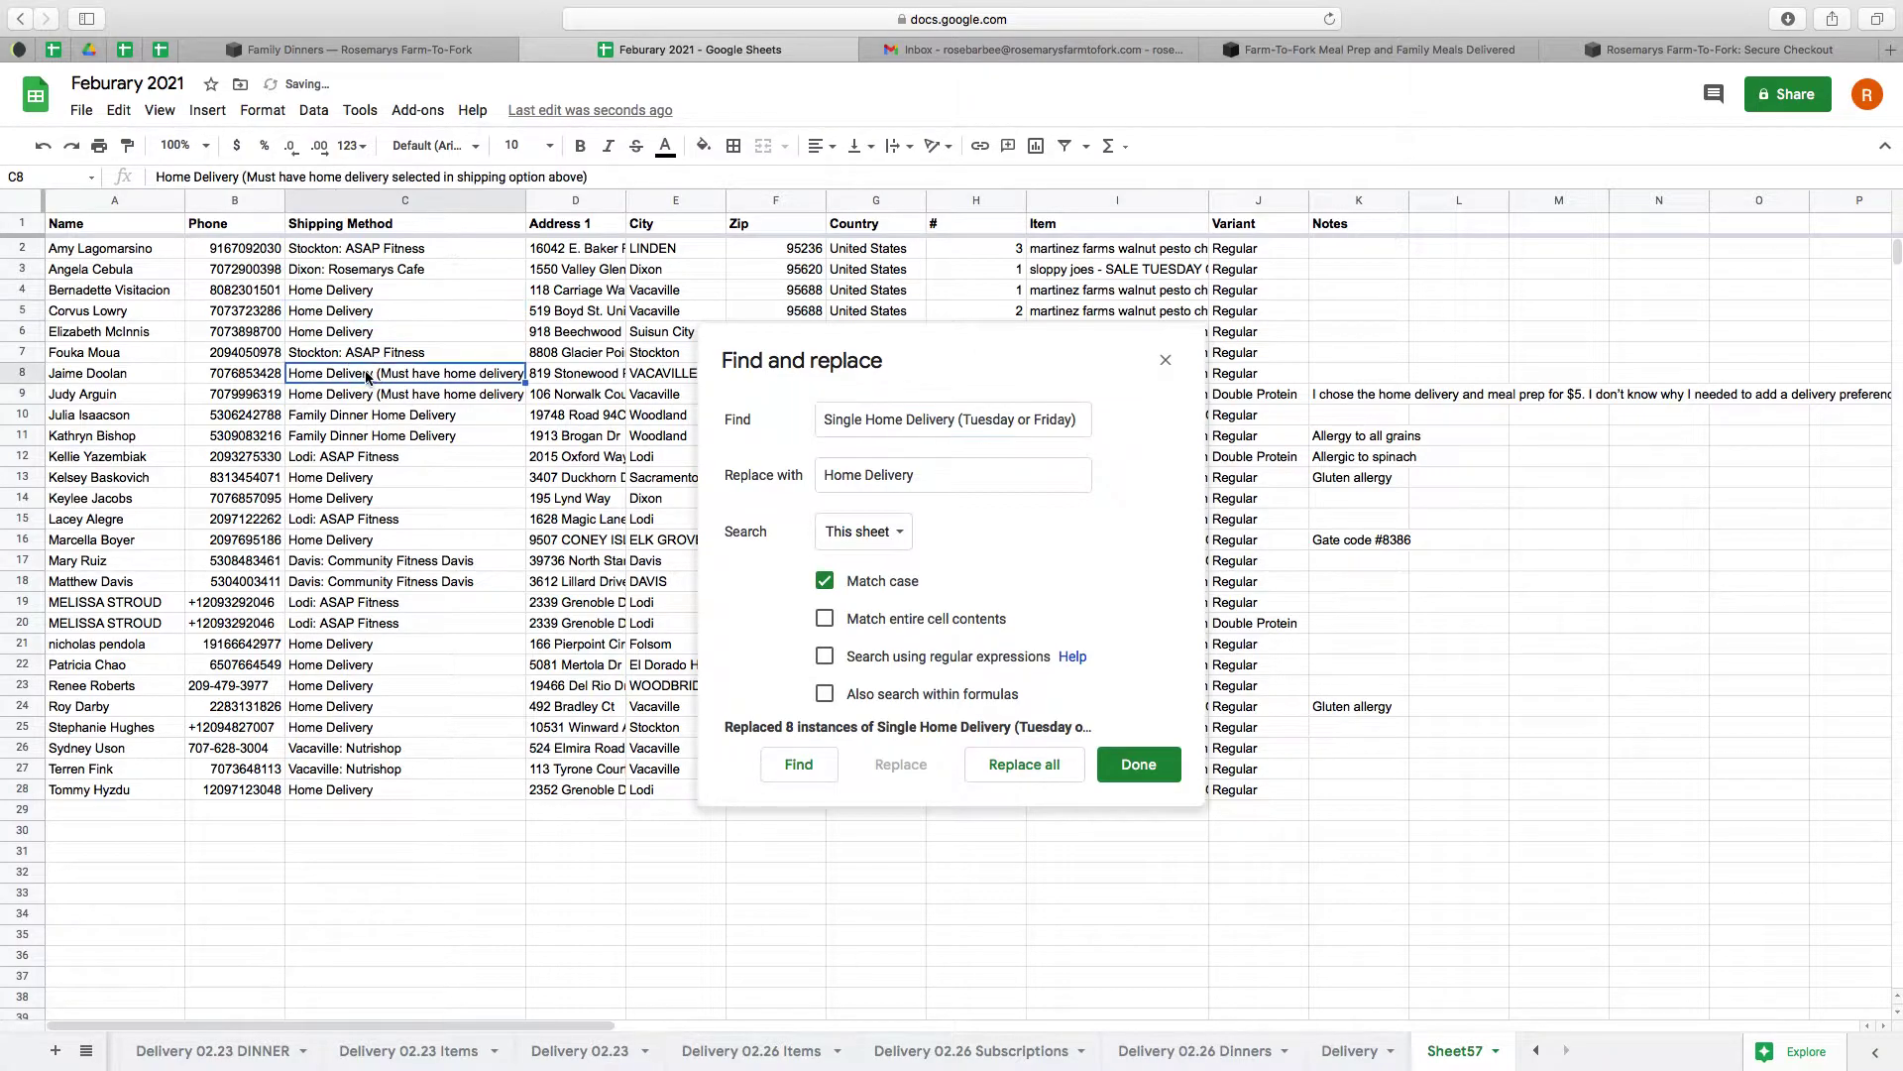
pyautogui.hotkey('ctrl', 'c')
pyautogui.click(952, 419)
pyautogui.hotkey('ctrl', 'a')
pyautogui.hotkey('ctrl', 'v')
pyautogui.click(1023, 768)
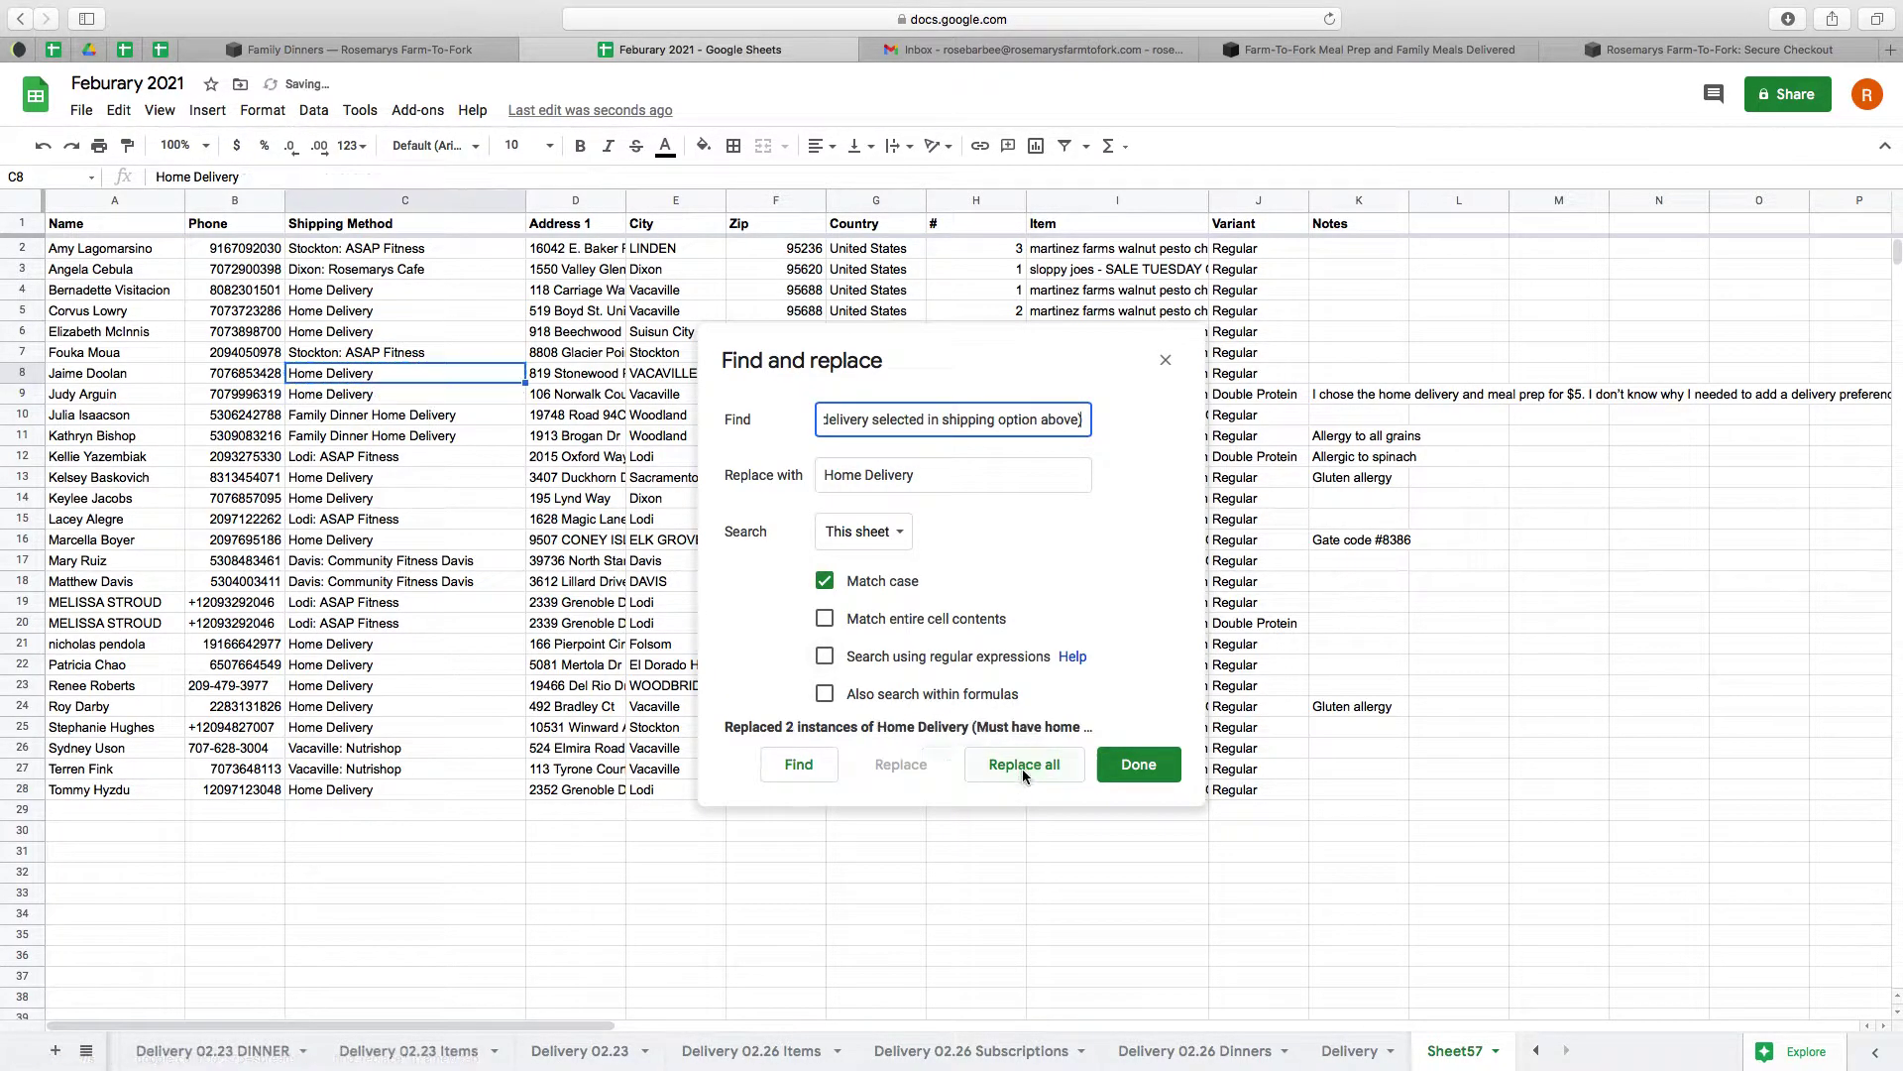
# - Replace both 'Family Dinner Home Delivery' entries with 'Home Delivery'
pyautogui.click(337, 416)
pyautogui.hotkey('ctrl', 'c')
pyautogui.click(952, 419)
pyautogui.hotkey('ctrl', 'a')
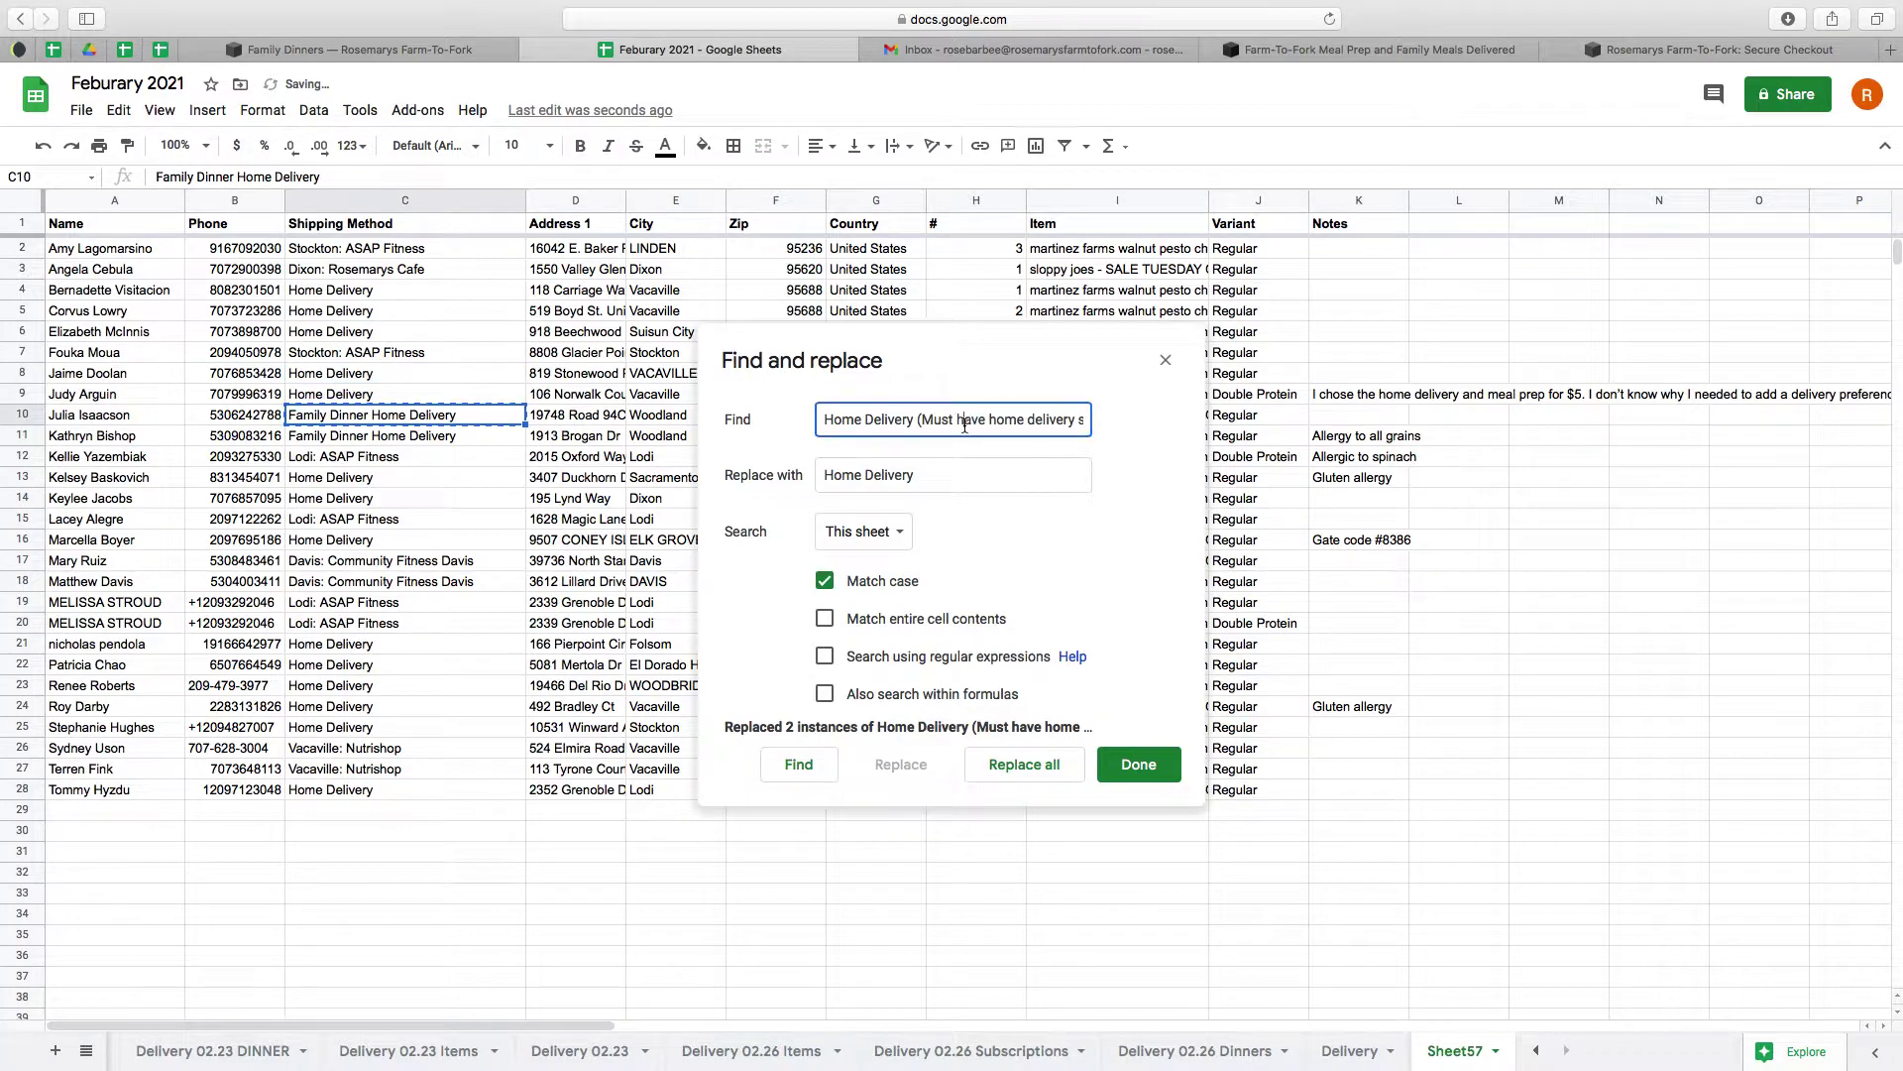
pyautogui.hotkey('ctrl', 'v')
pyautogui.click(1011, 762)
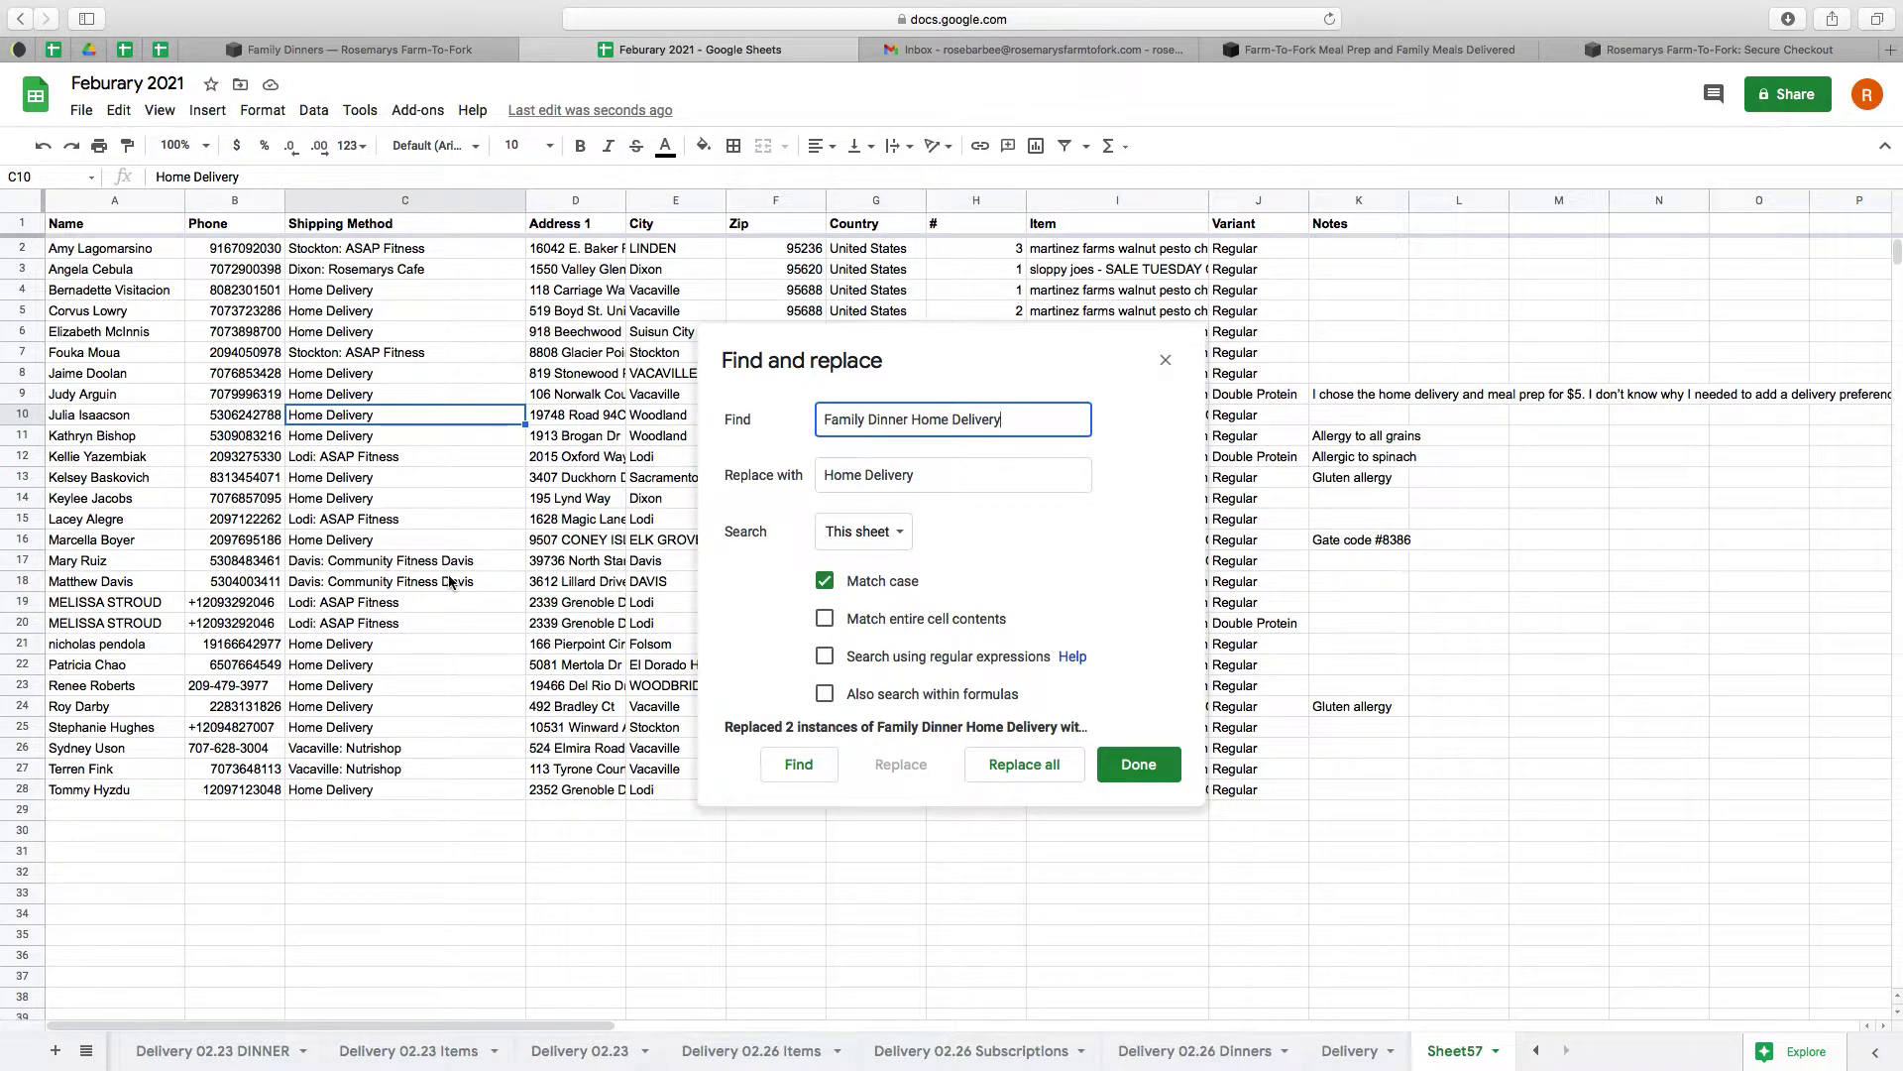
pyautogui.moveTo(968, 319); pyautogui.dragTo(560, 324)
# - Replace all 21 pesto chicken item names with 'Pesto Chicken'
pyautogui.click(1143, 250)
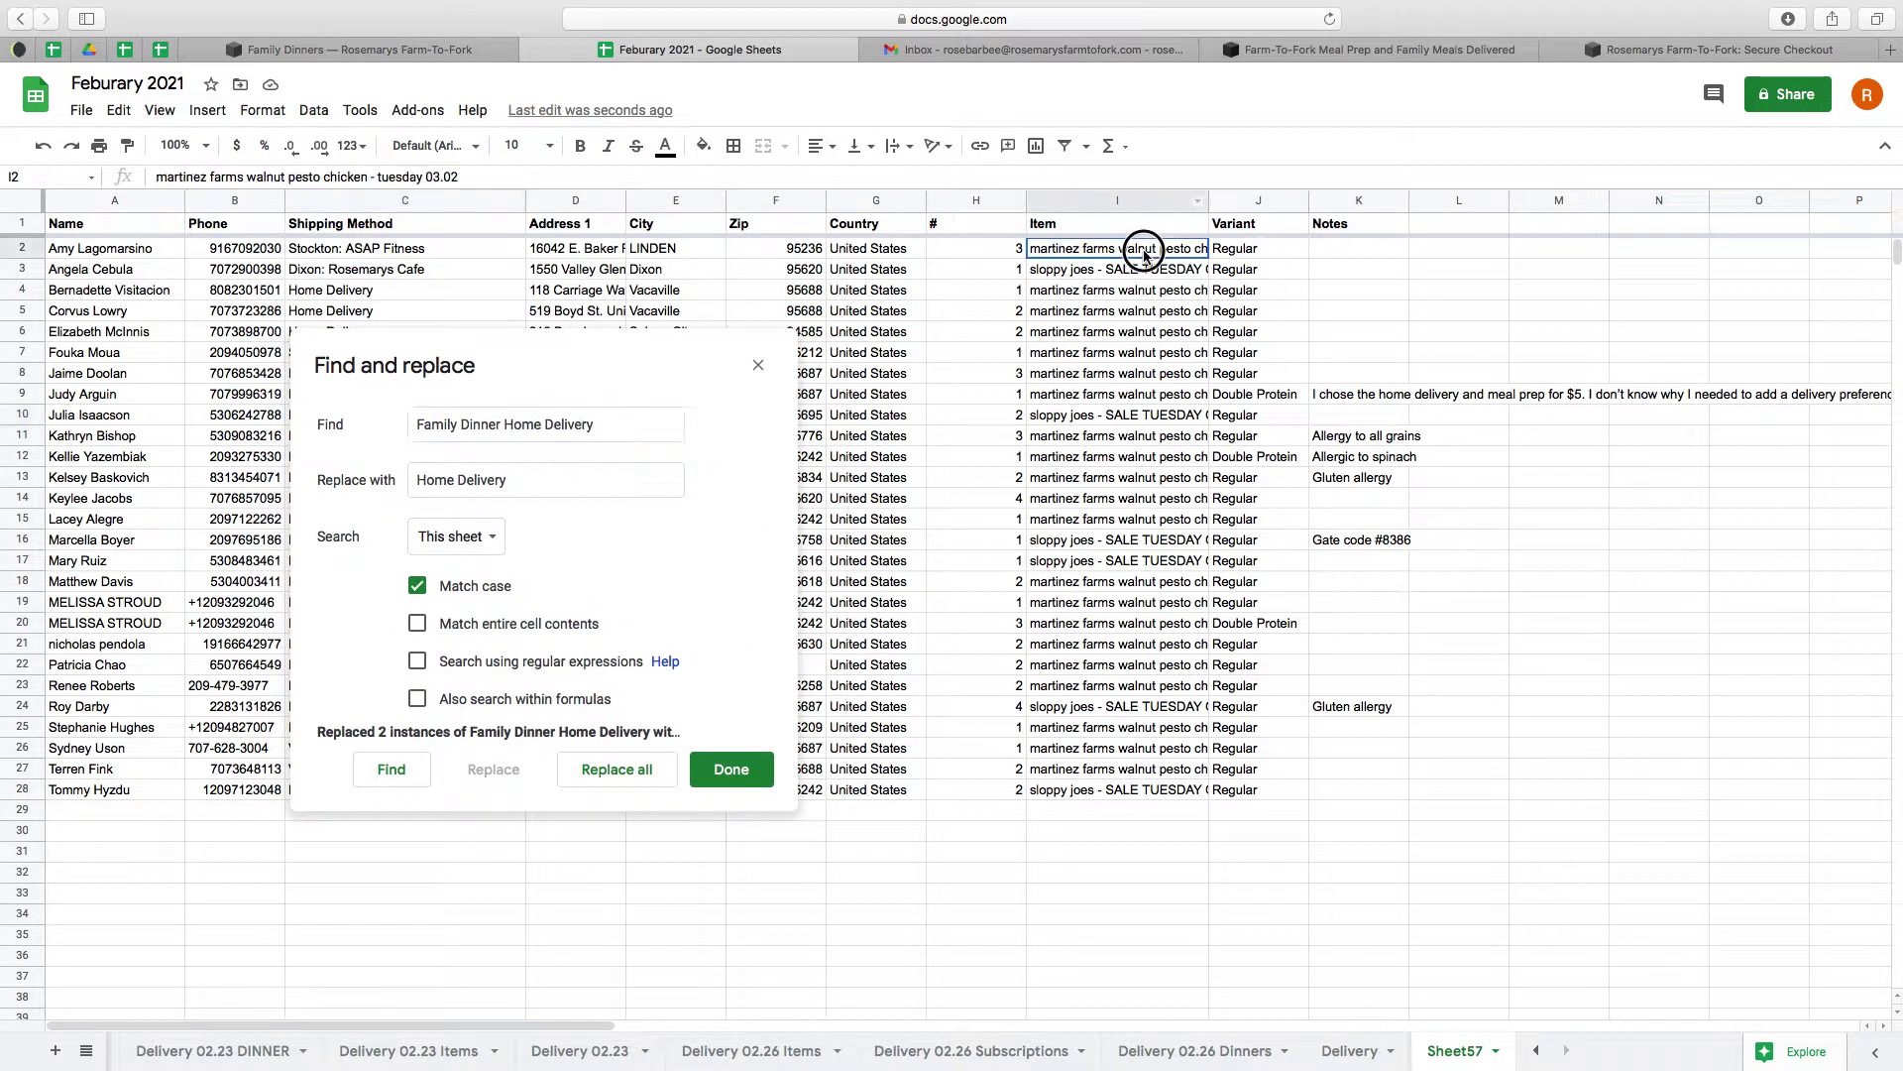
pyautogui.tripleClick(629, 426)
pyautogui.press('super+v')
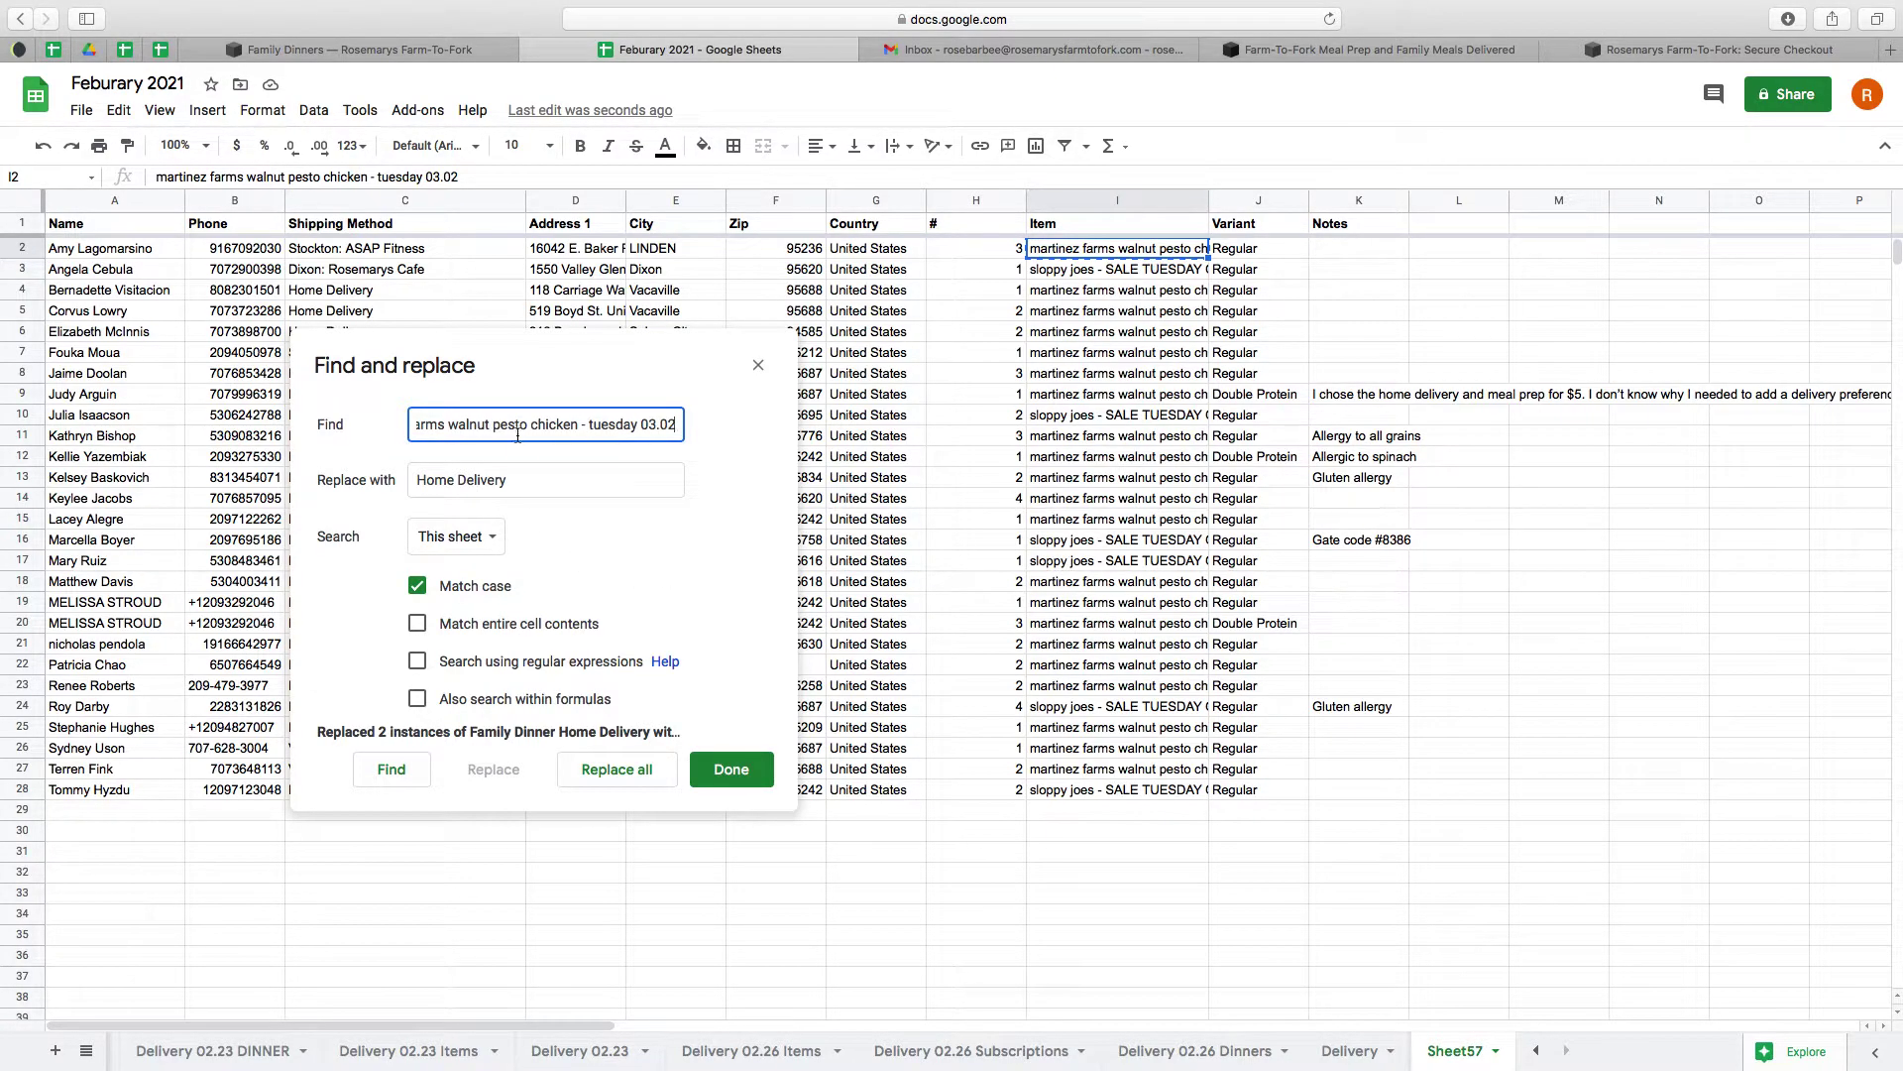
pyautogui.click(551, 483)
pyautogui.tripleClick(552, 485)
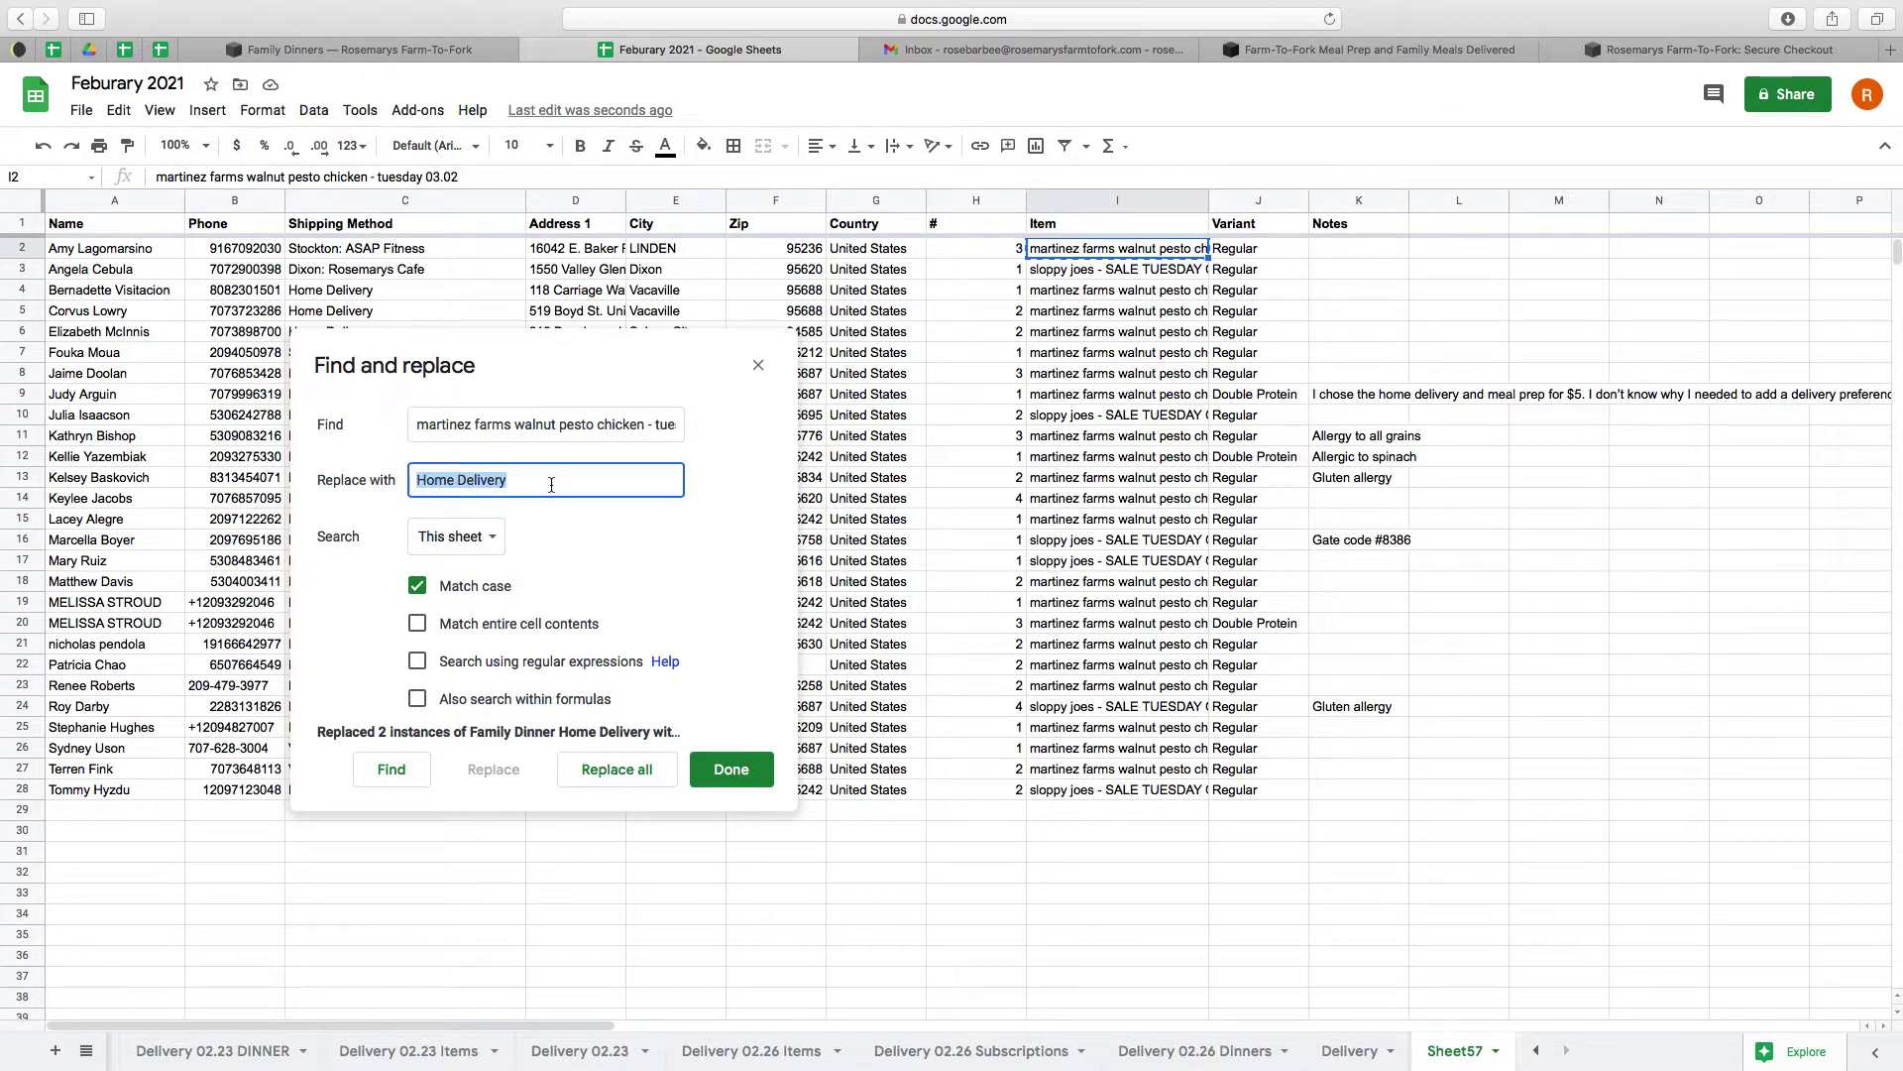
pyautogui.write('Pesto Chicken')
pyautogui.click(607, 769)
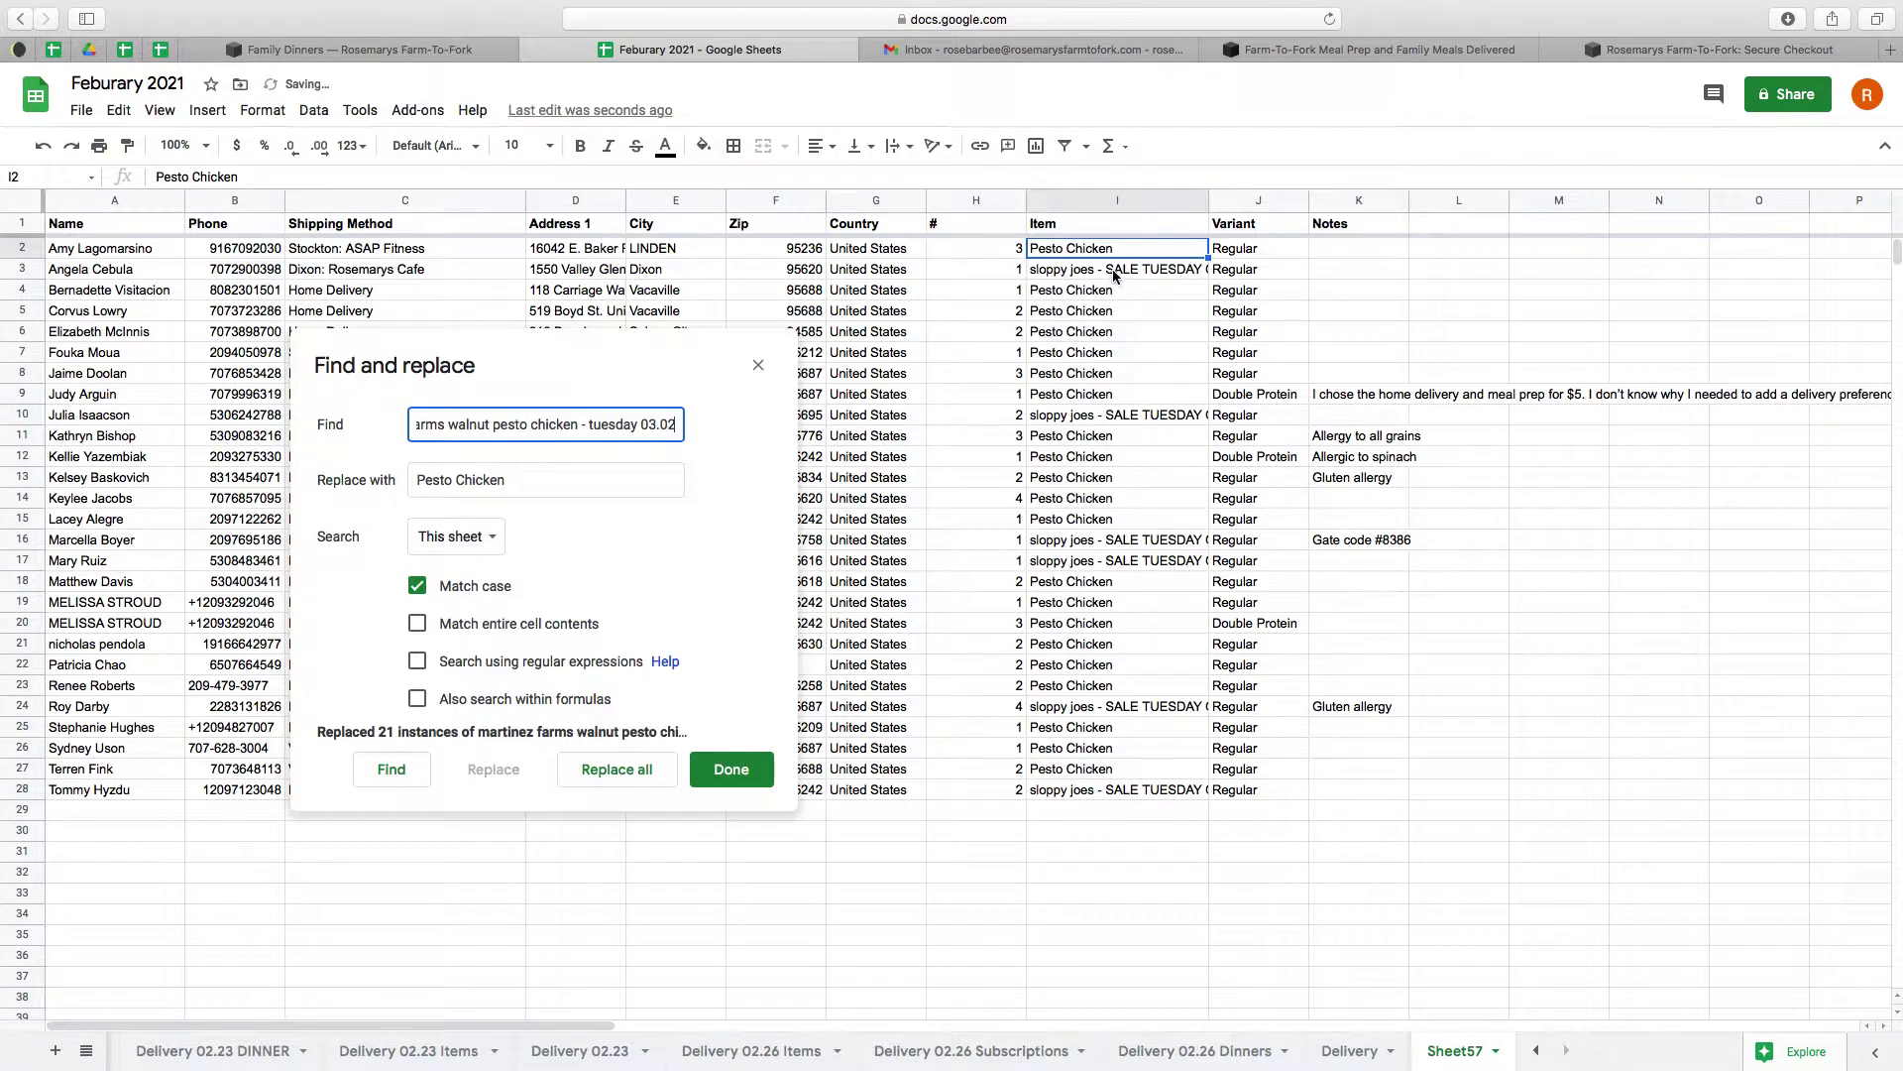
# - Replace all 6 sloppy joes item names with 'Sloppy Joe'
pyautogui.press('super+a')
pyautogui.write('sloppy joes - SALE TUESDAY ONLY')
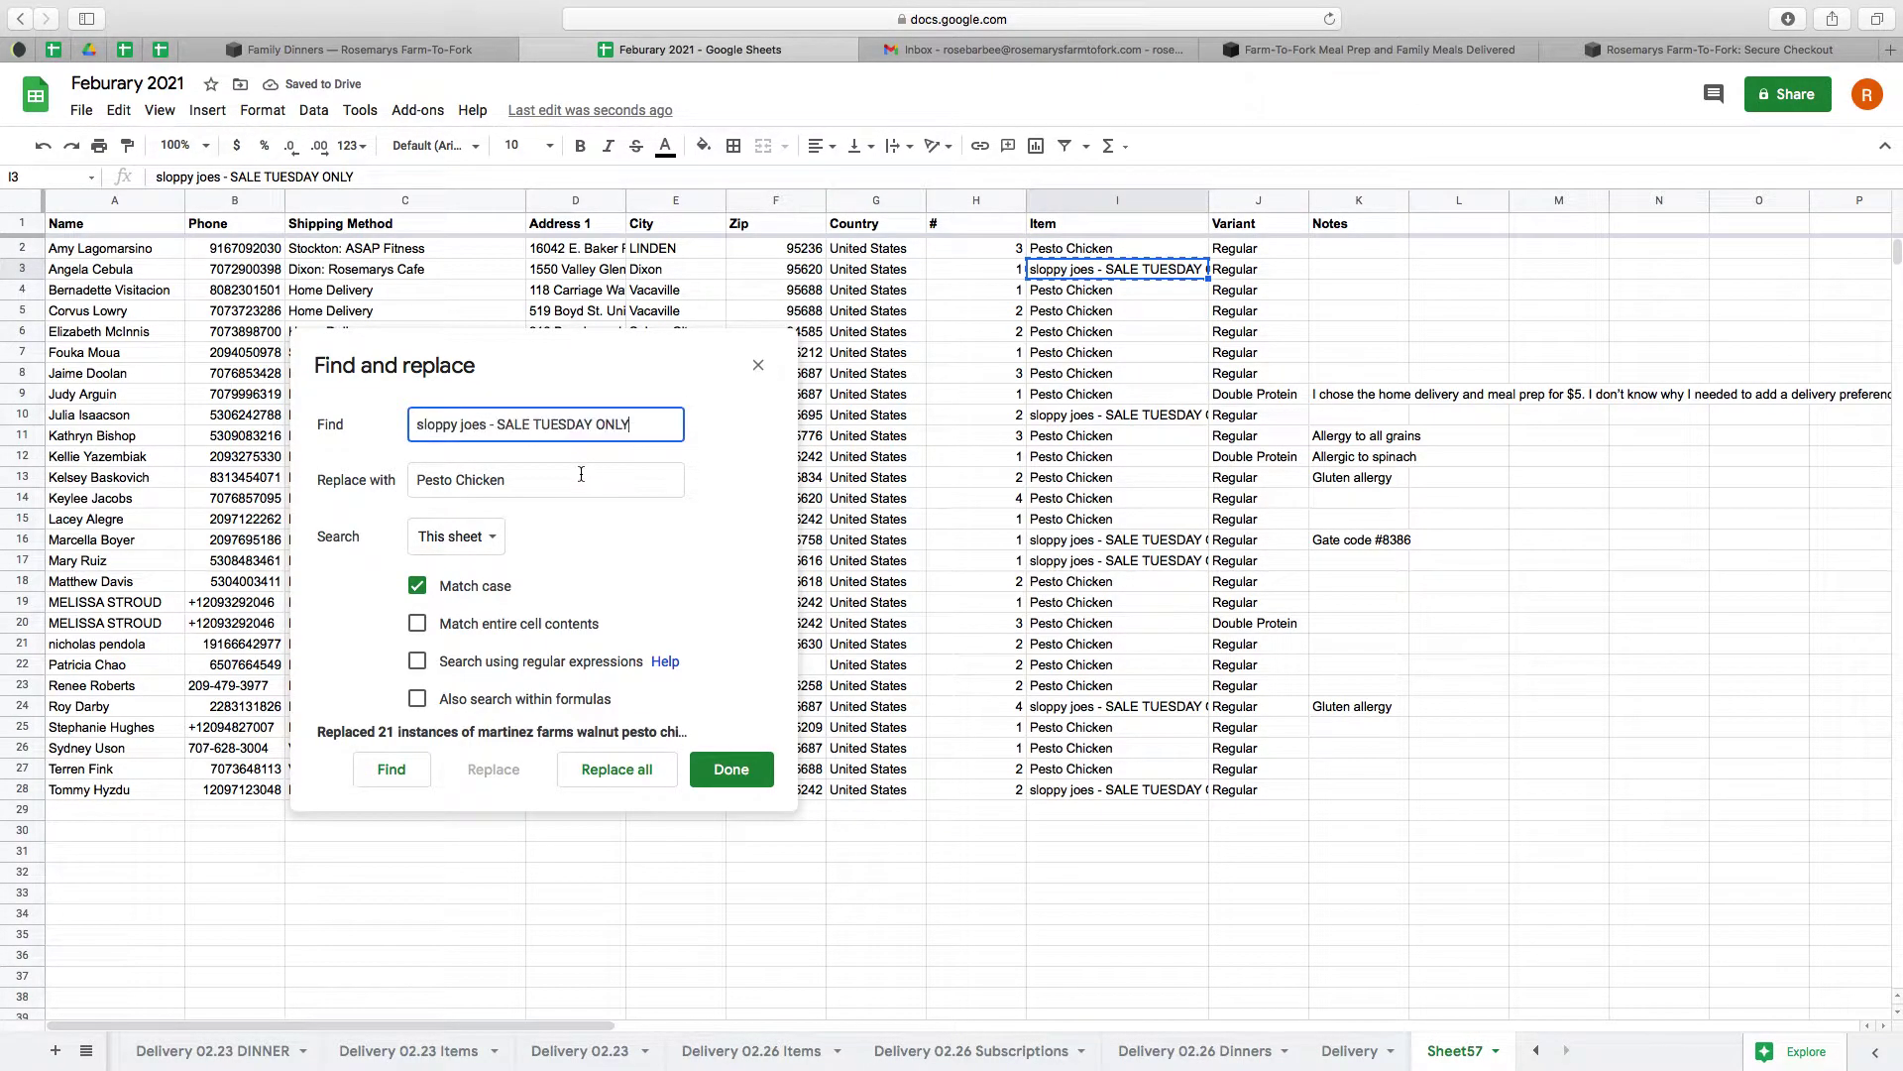
pyautogui.click(581, 474)
pyautogui.press('super+a')
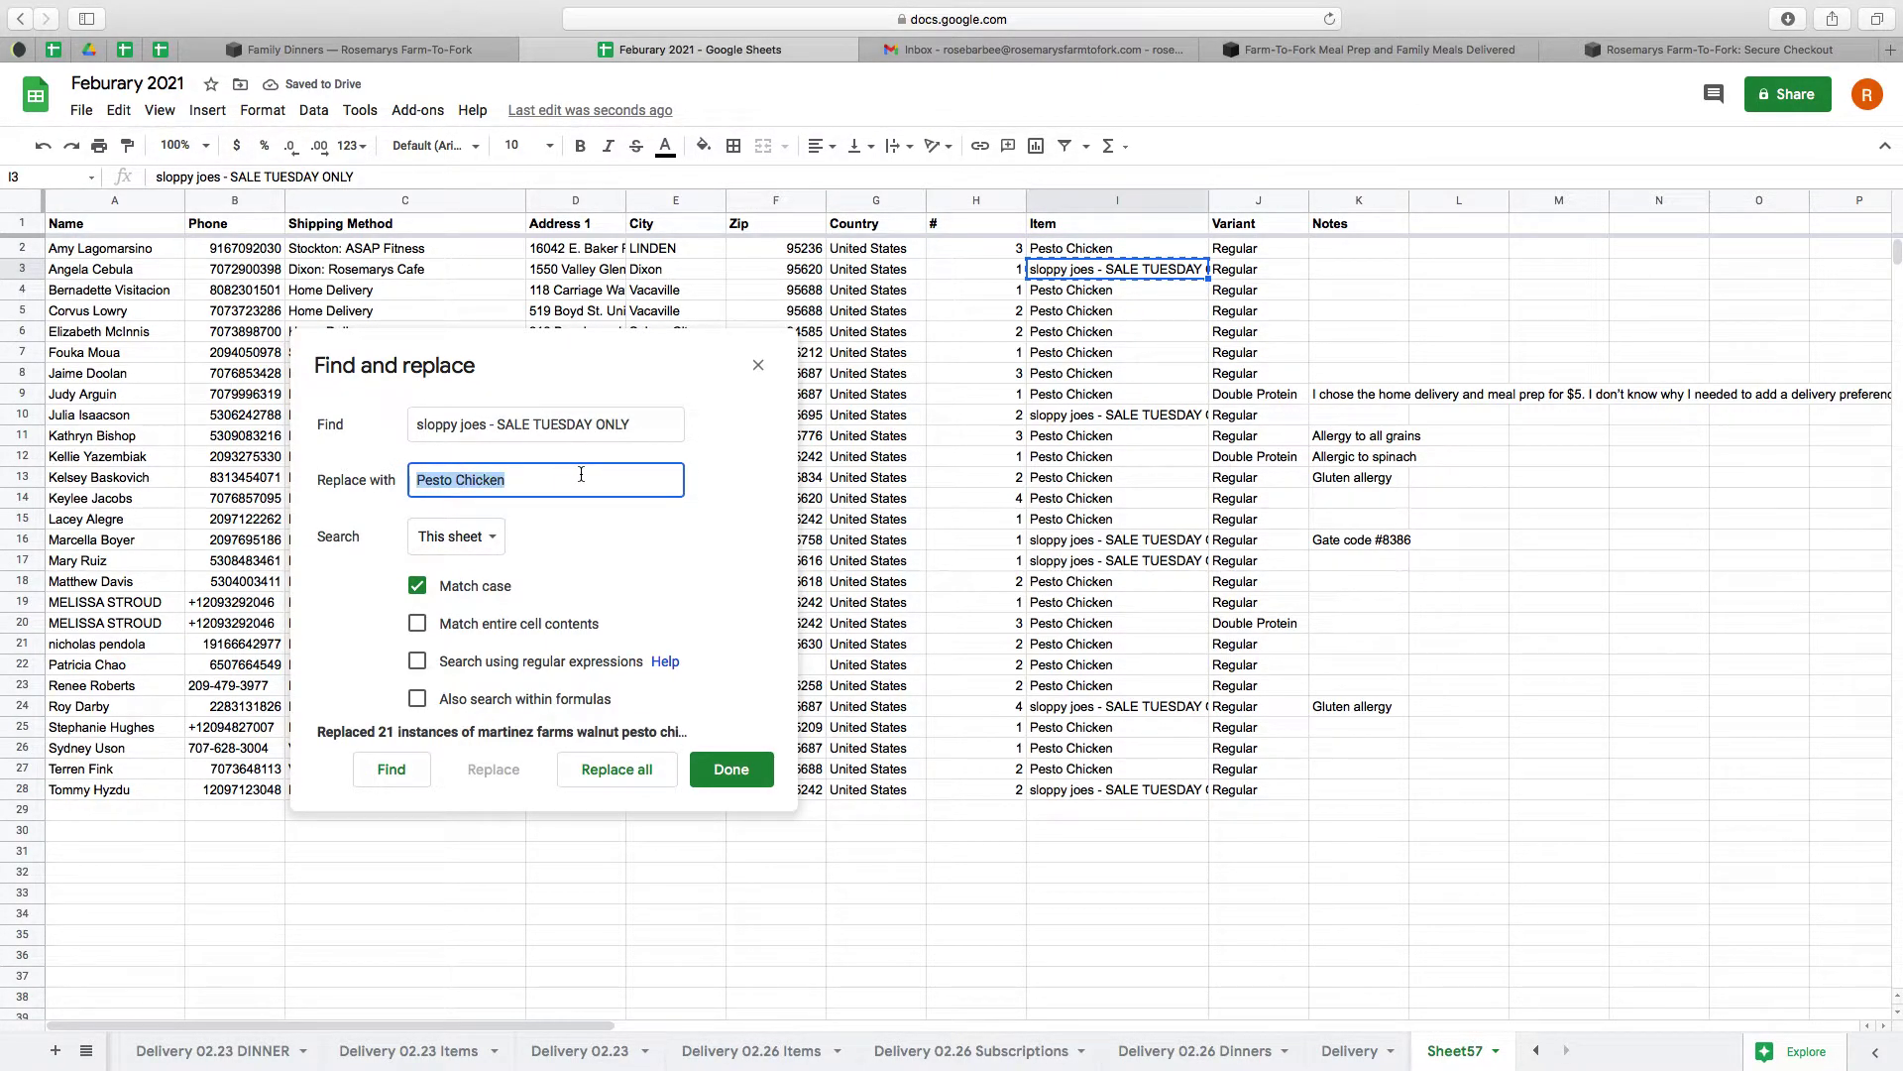
pyautogui.write('Sloppy Joe')
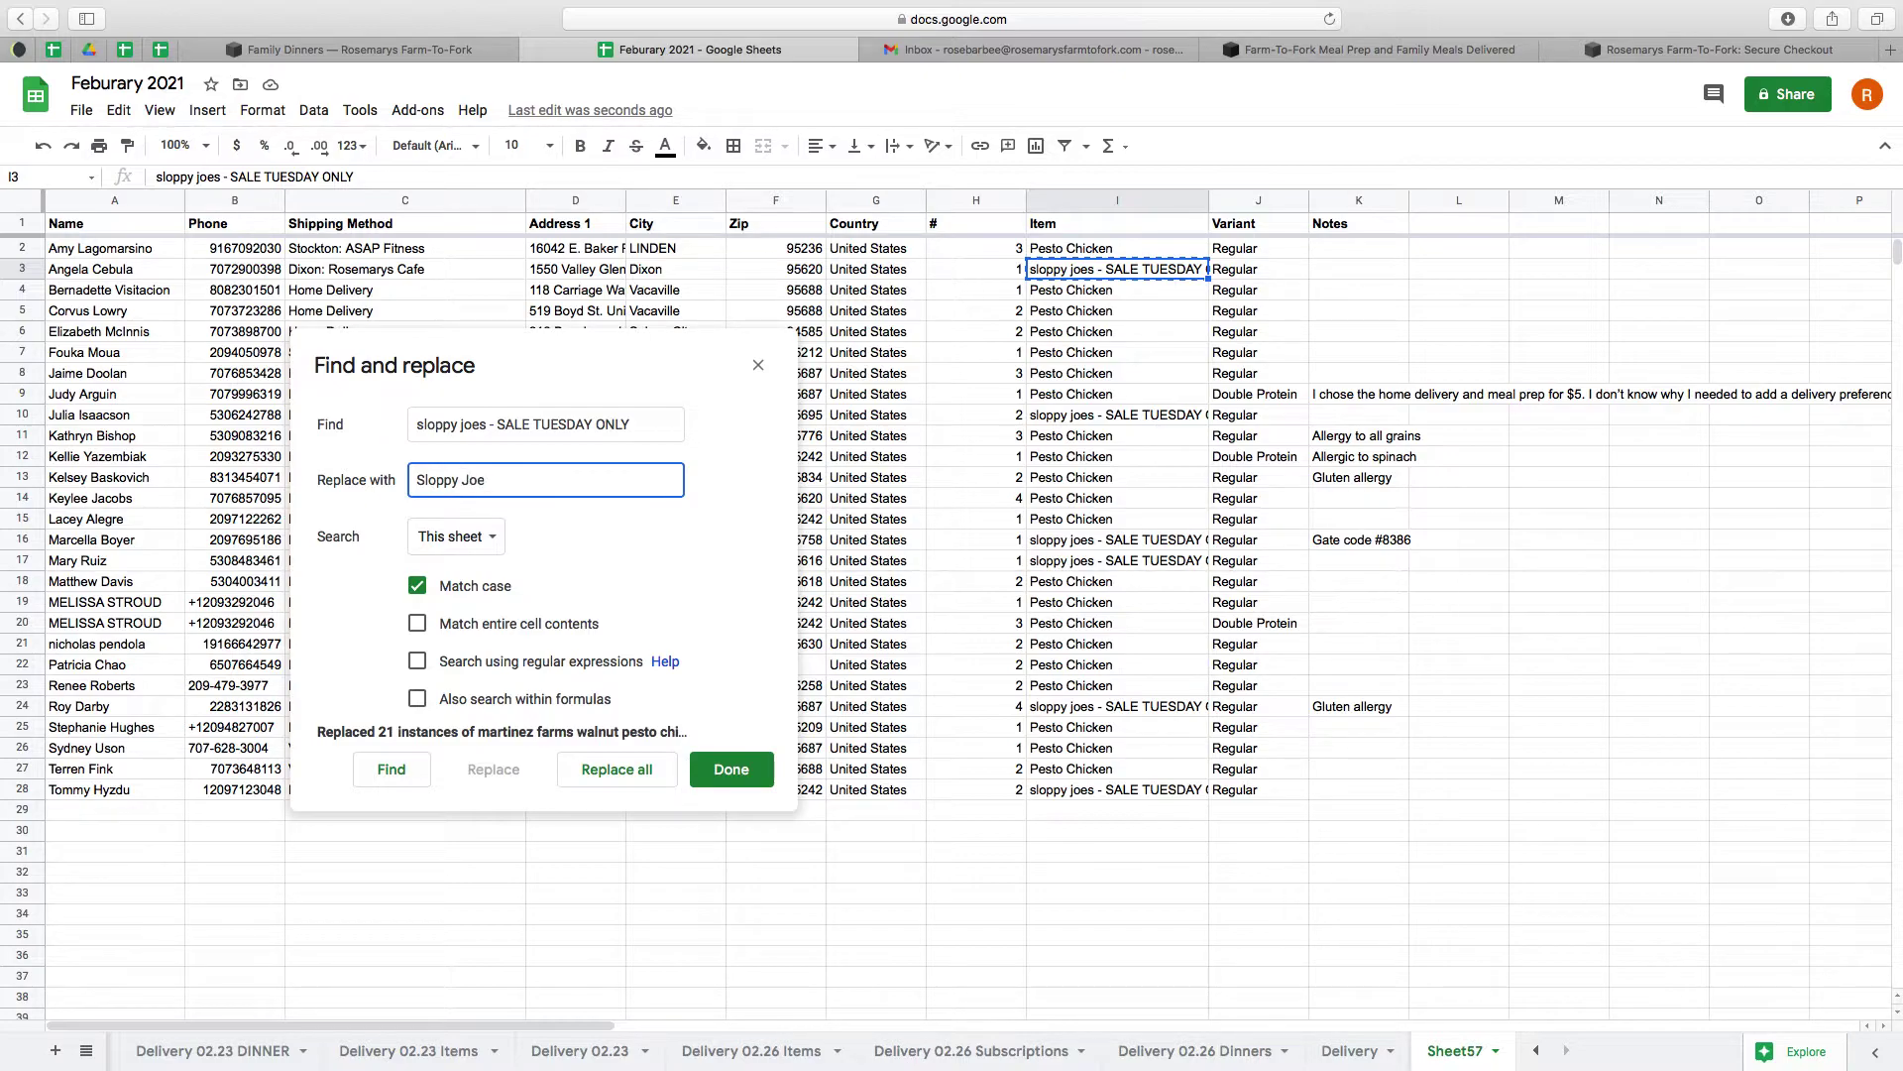
pyautogui.click(609, 783)
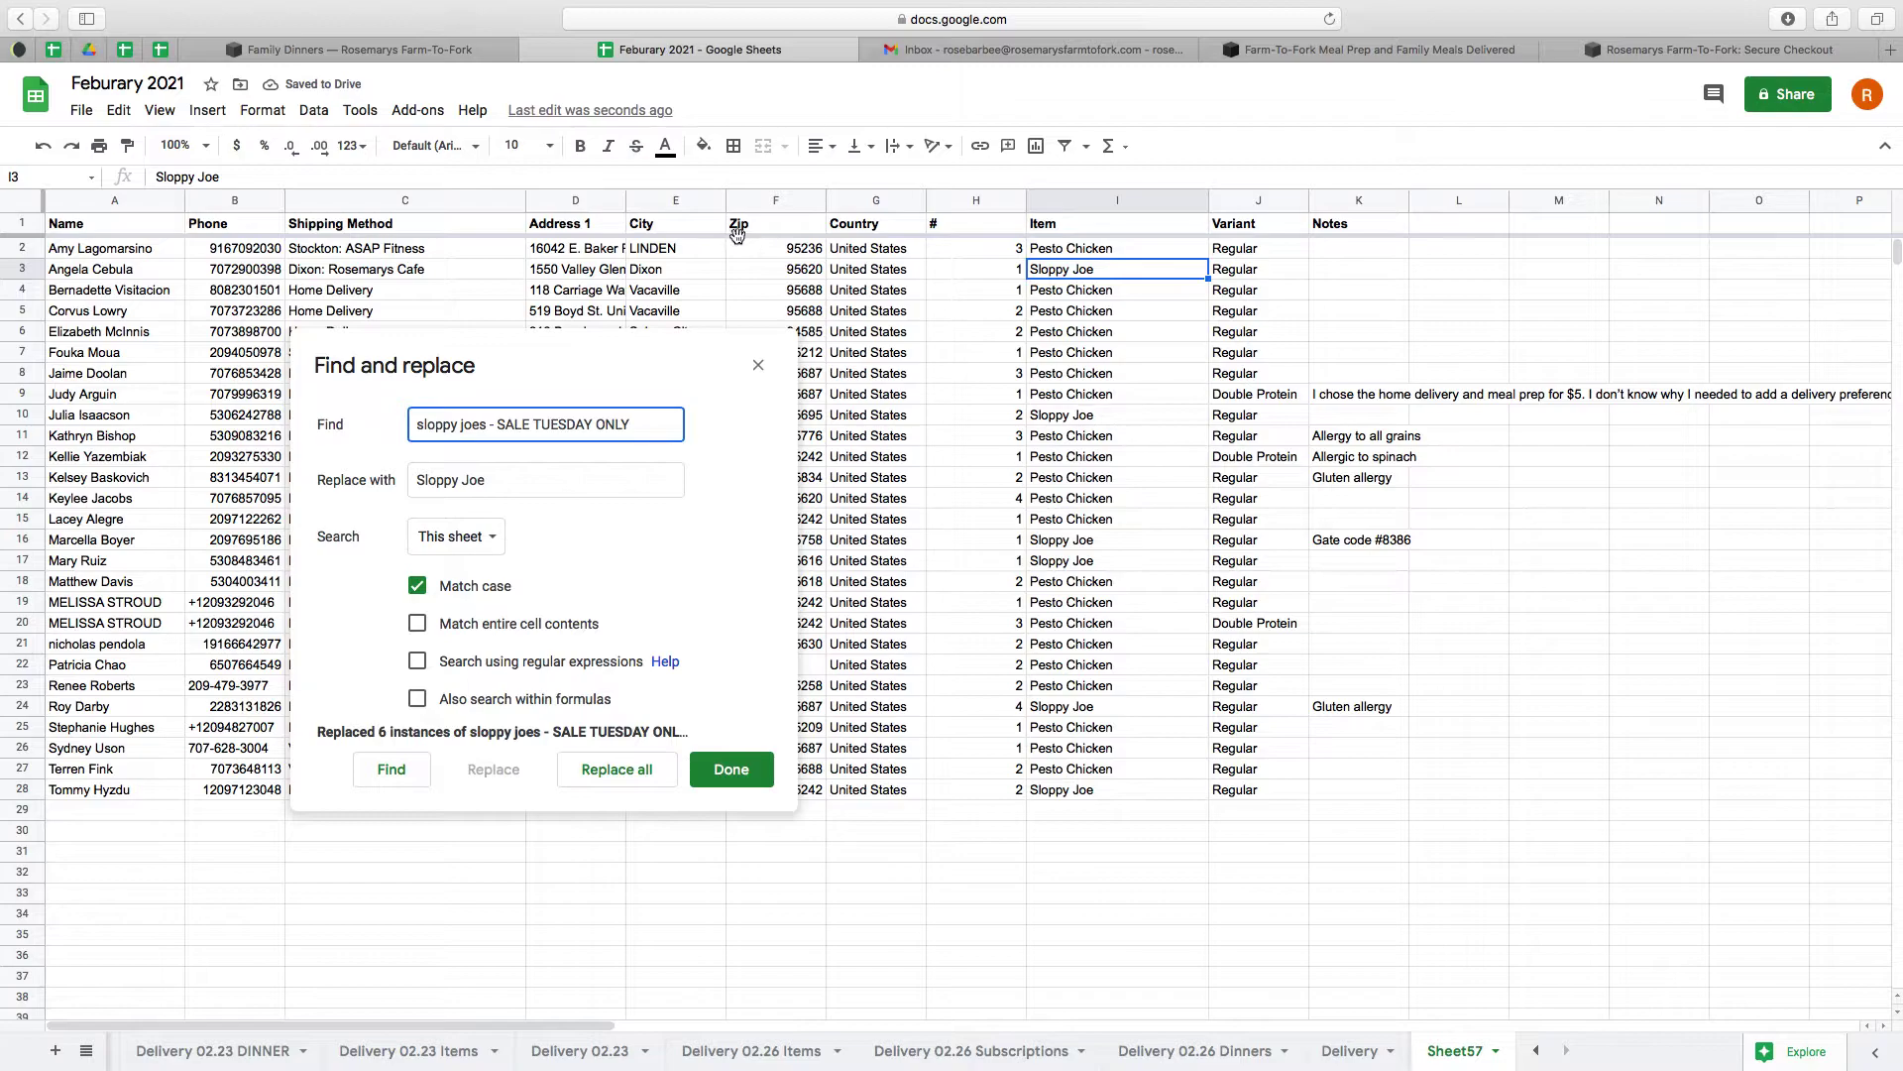
# - Clear all 24 'Regular' entries from the Variant column and close Find and replace
pyautogui.click(1242, 253)
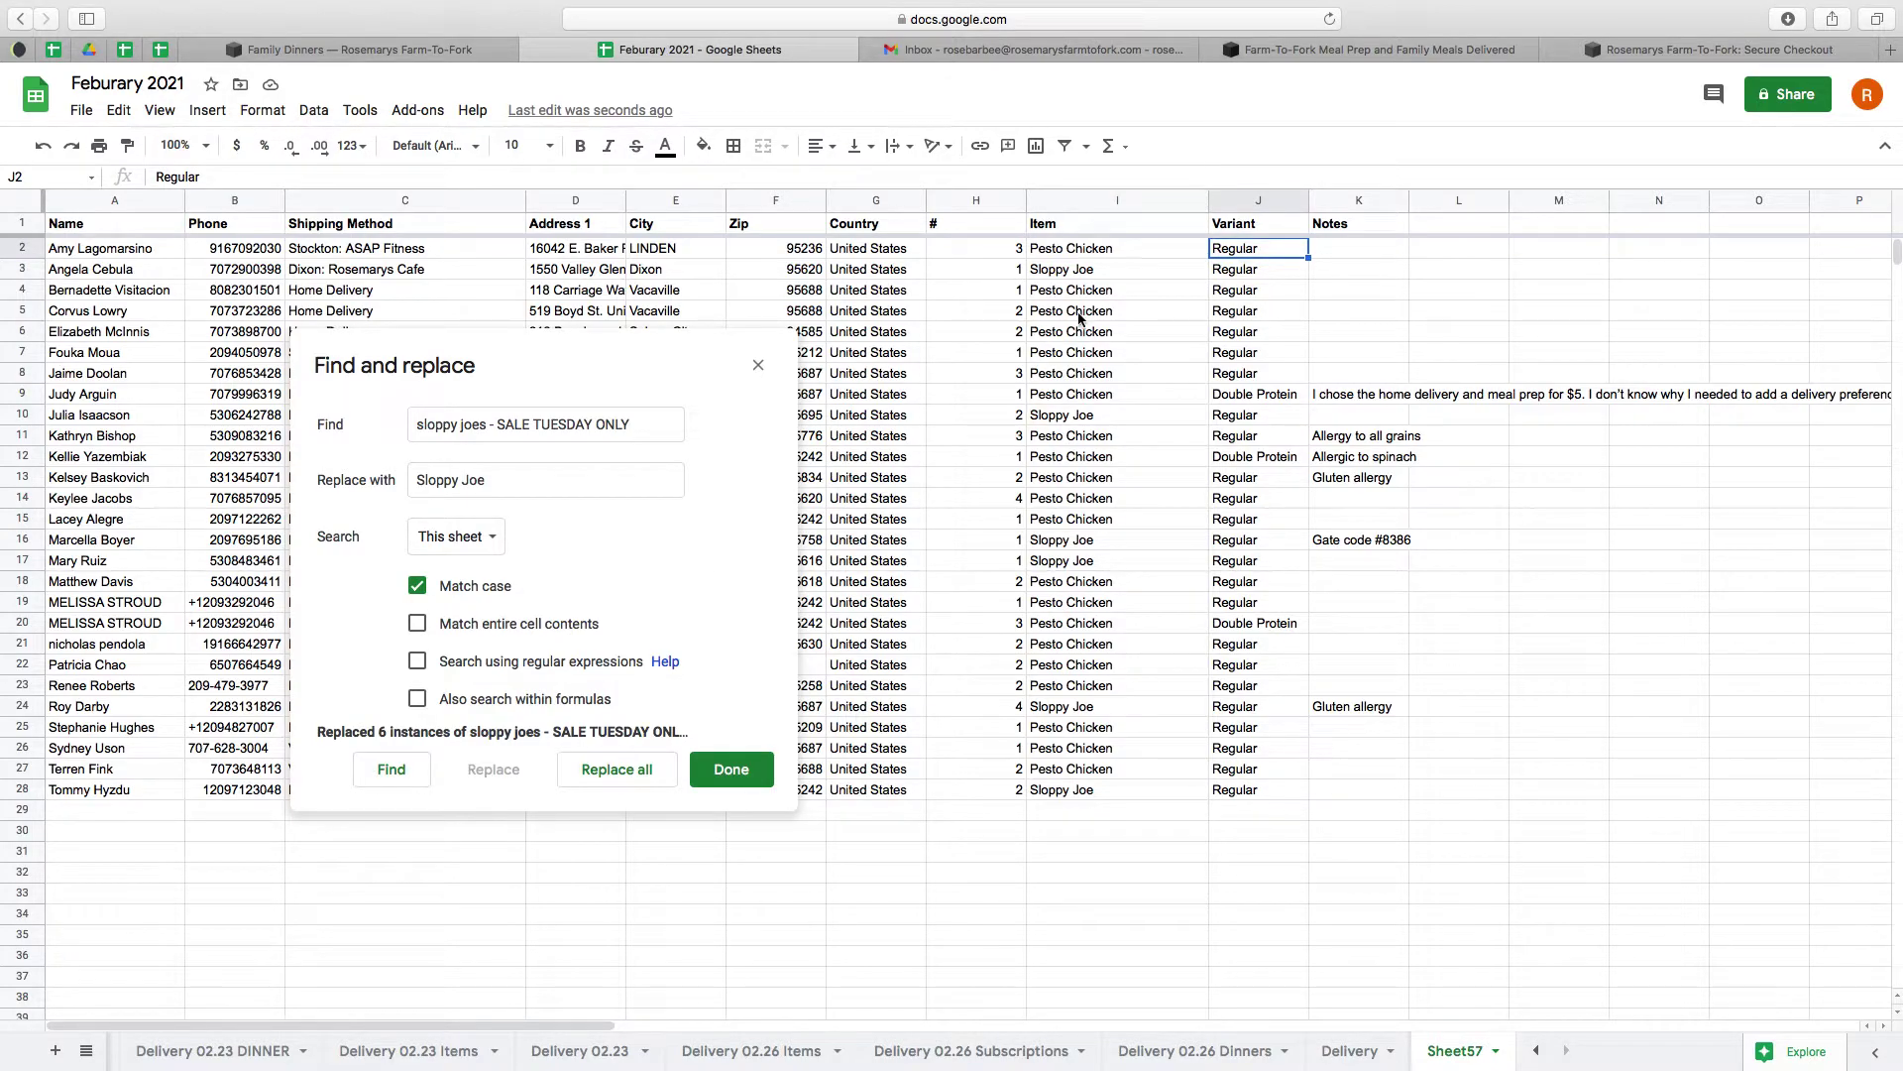
pyautogui.click(1254, 255)
pyautogui.hotkey('ctrl', 'c')
pyautogui.tripleClick(595, 424)
pyautogui.hotkey('ctrl', 'v')
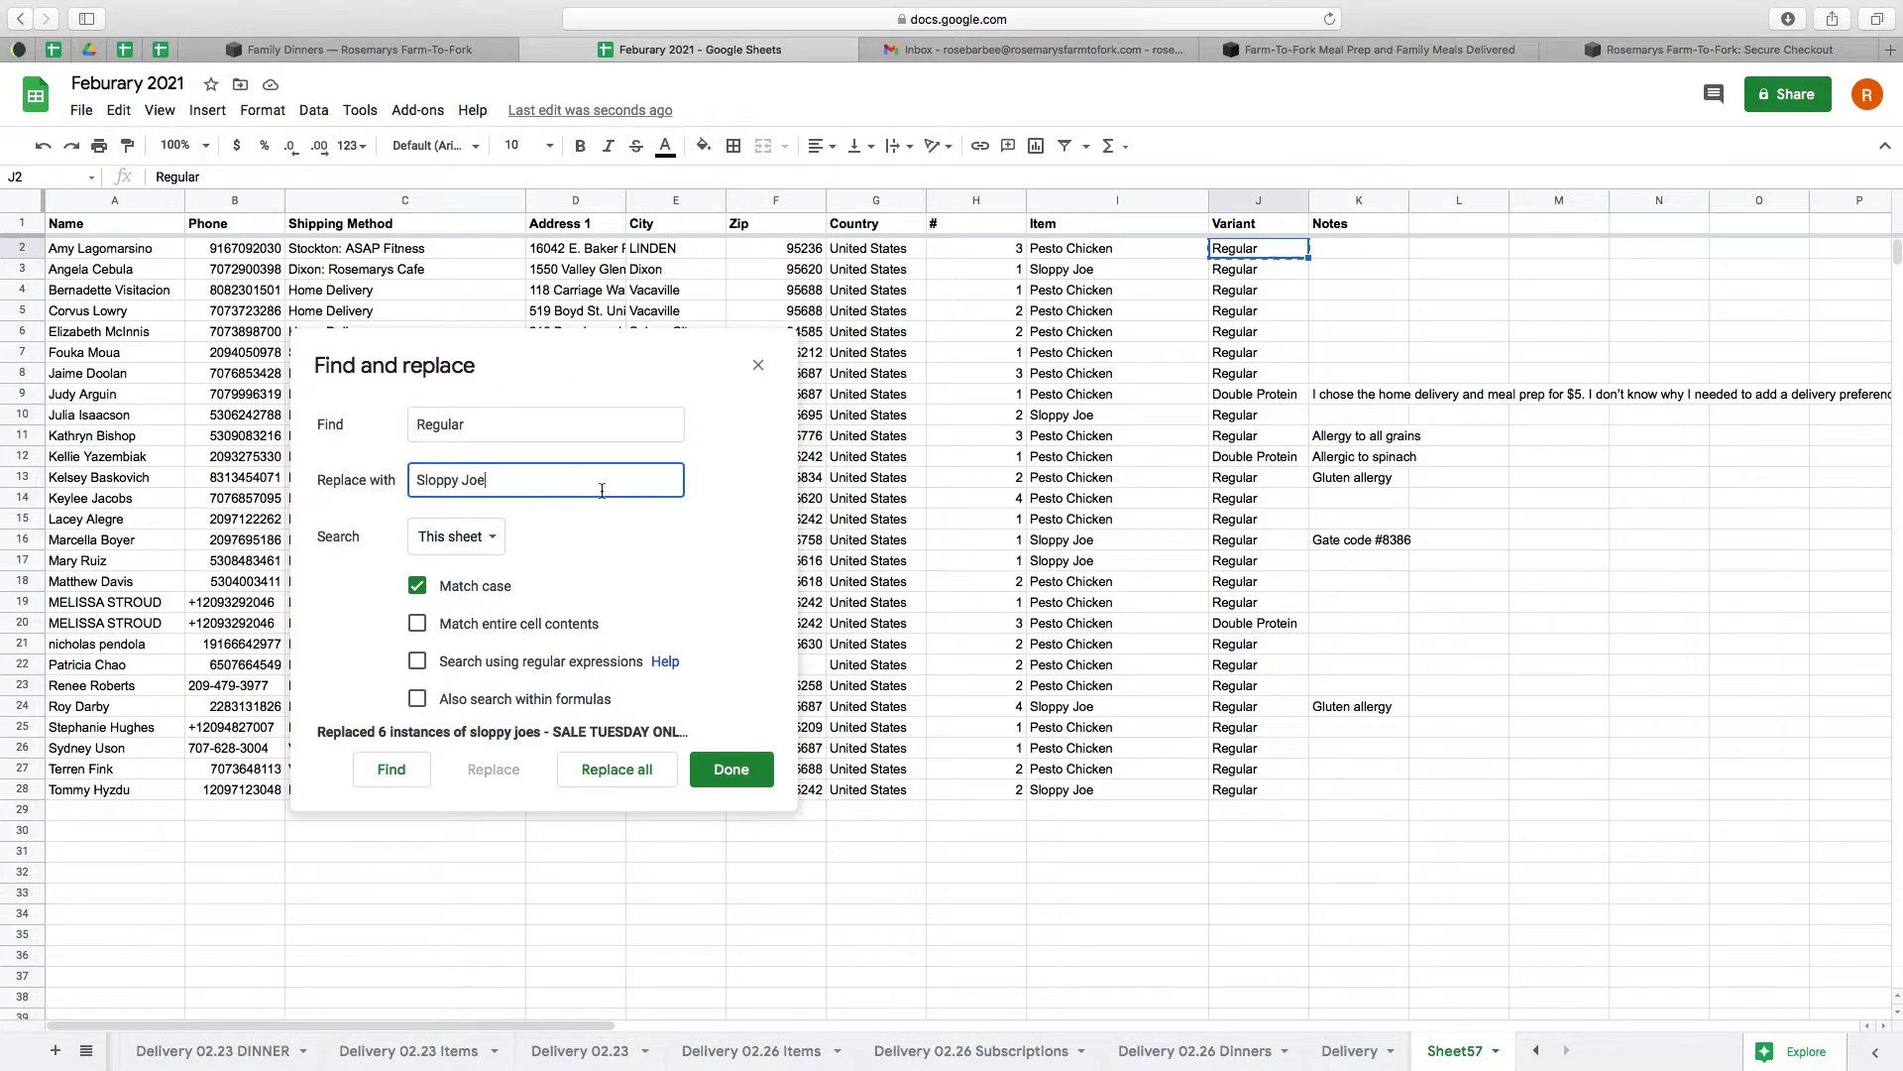
pyautogui.tripleClick(601, 490)
pyautogui.press('BackSpace')
pyautogui.click(620, 769)
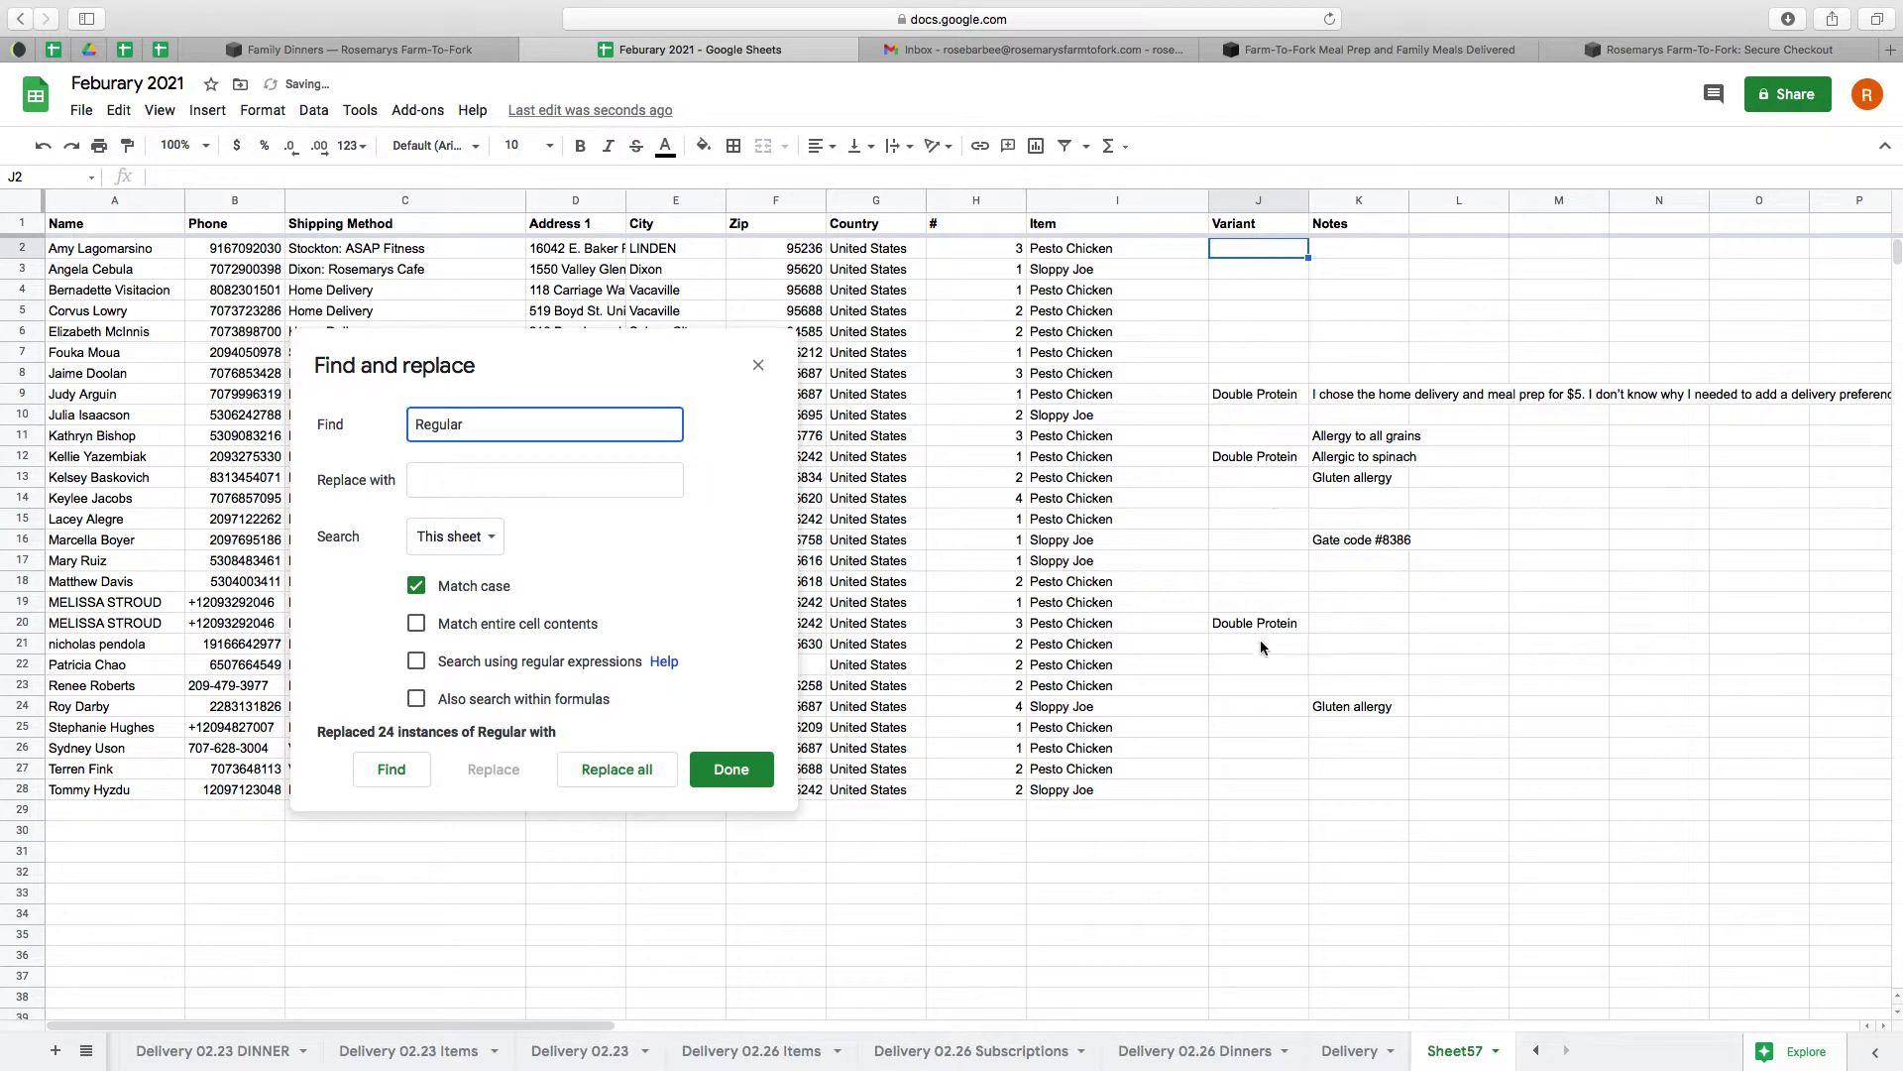
pyautogui.click(759, 367)
pyautogui.click(1063, 601)
pyautogui.click(1396, 522)
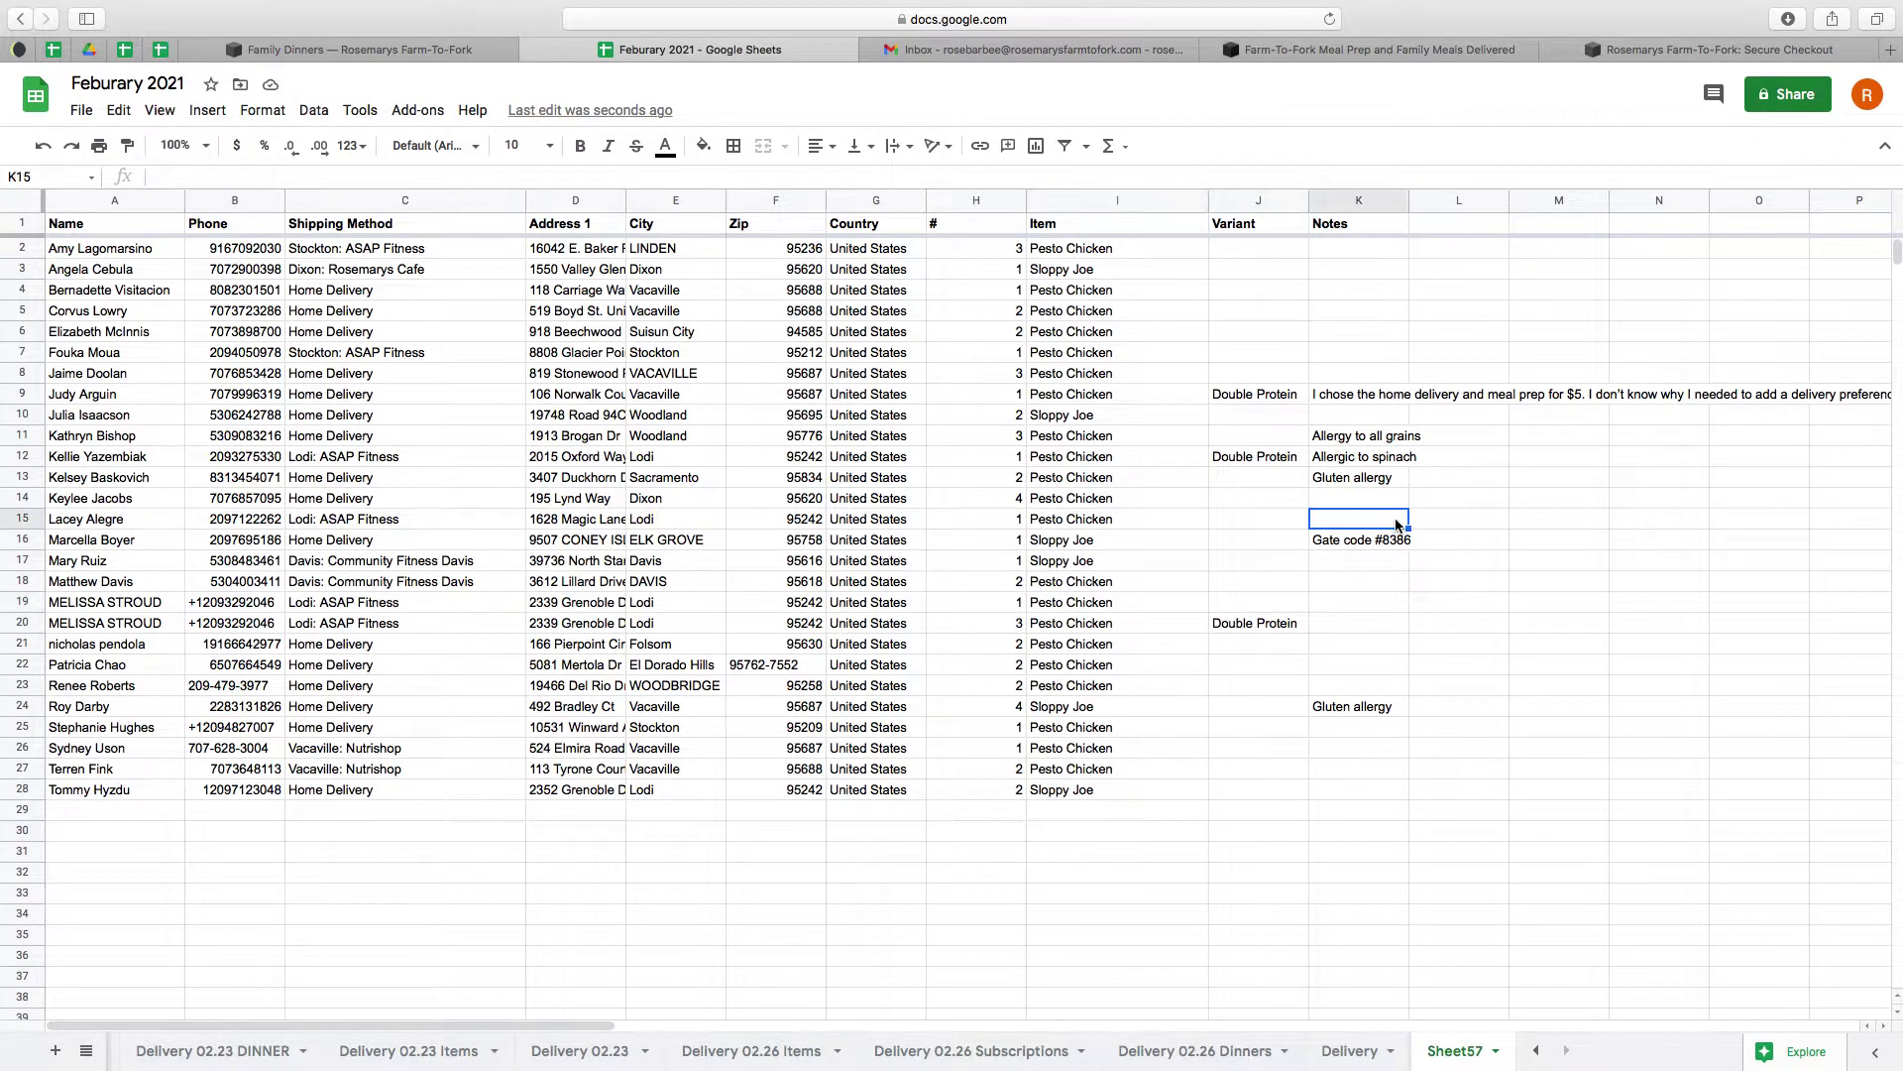
pyautogui.click(1394, 396)
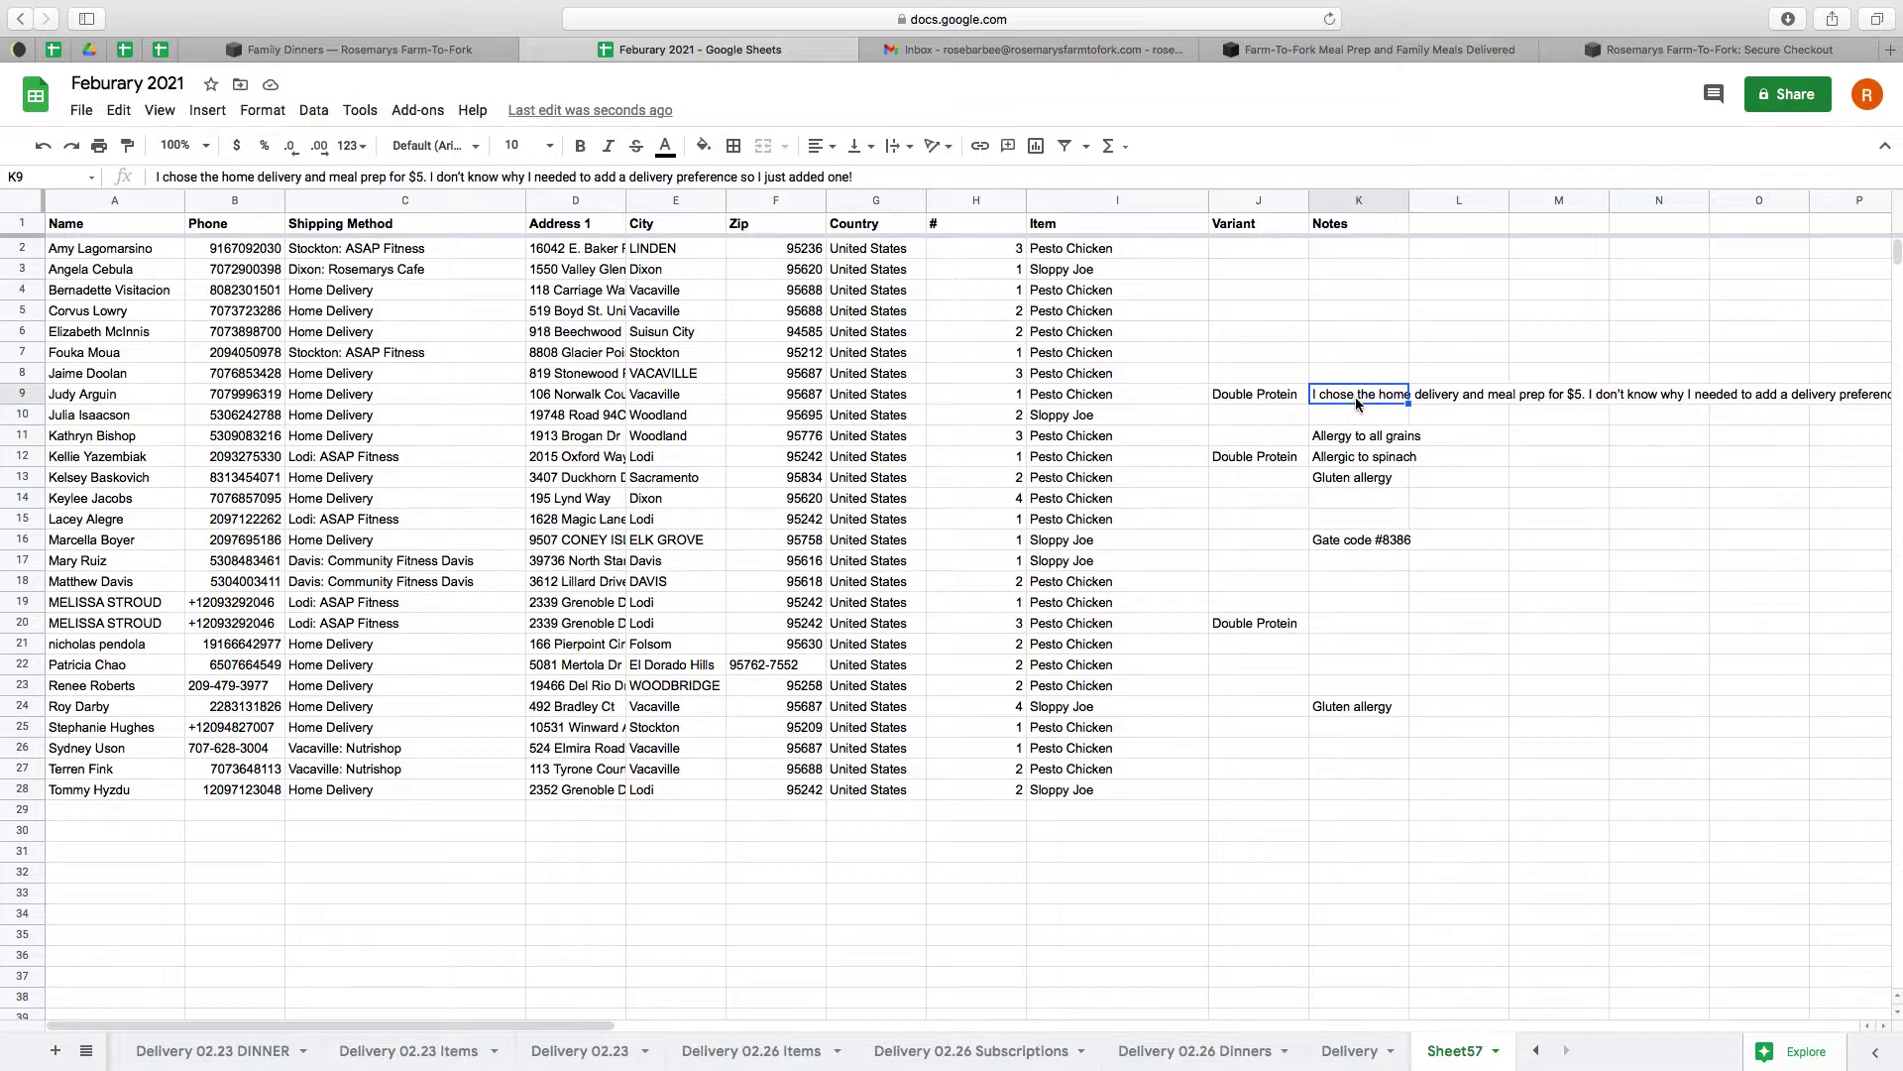
pyautogui.hscroll(3, 1354, 396)
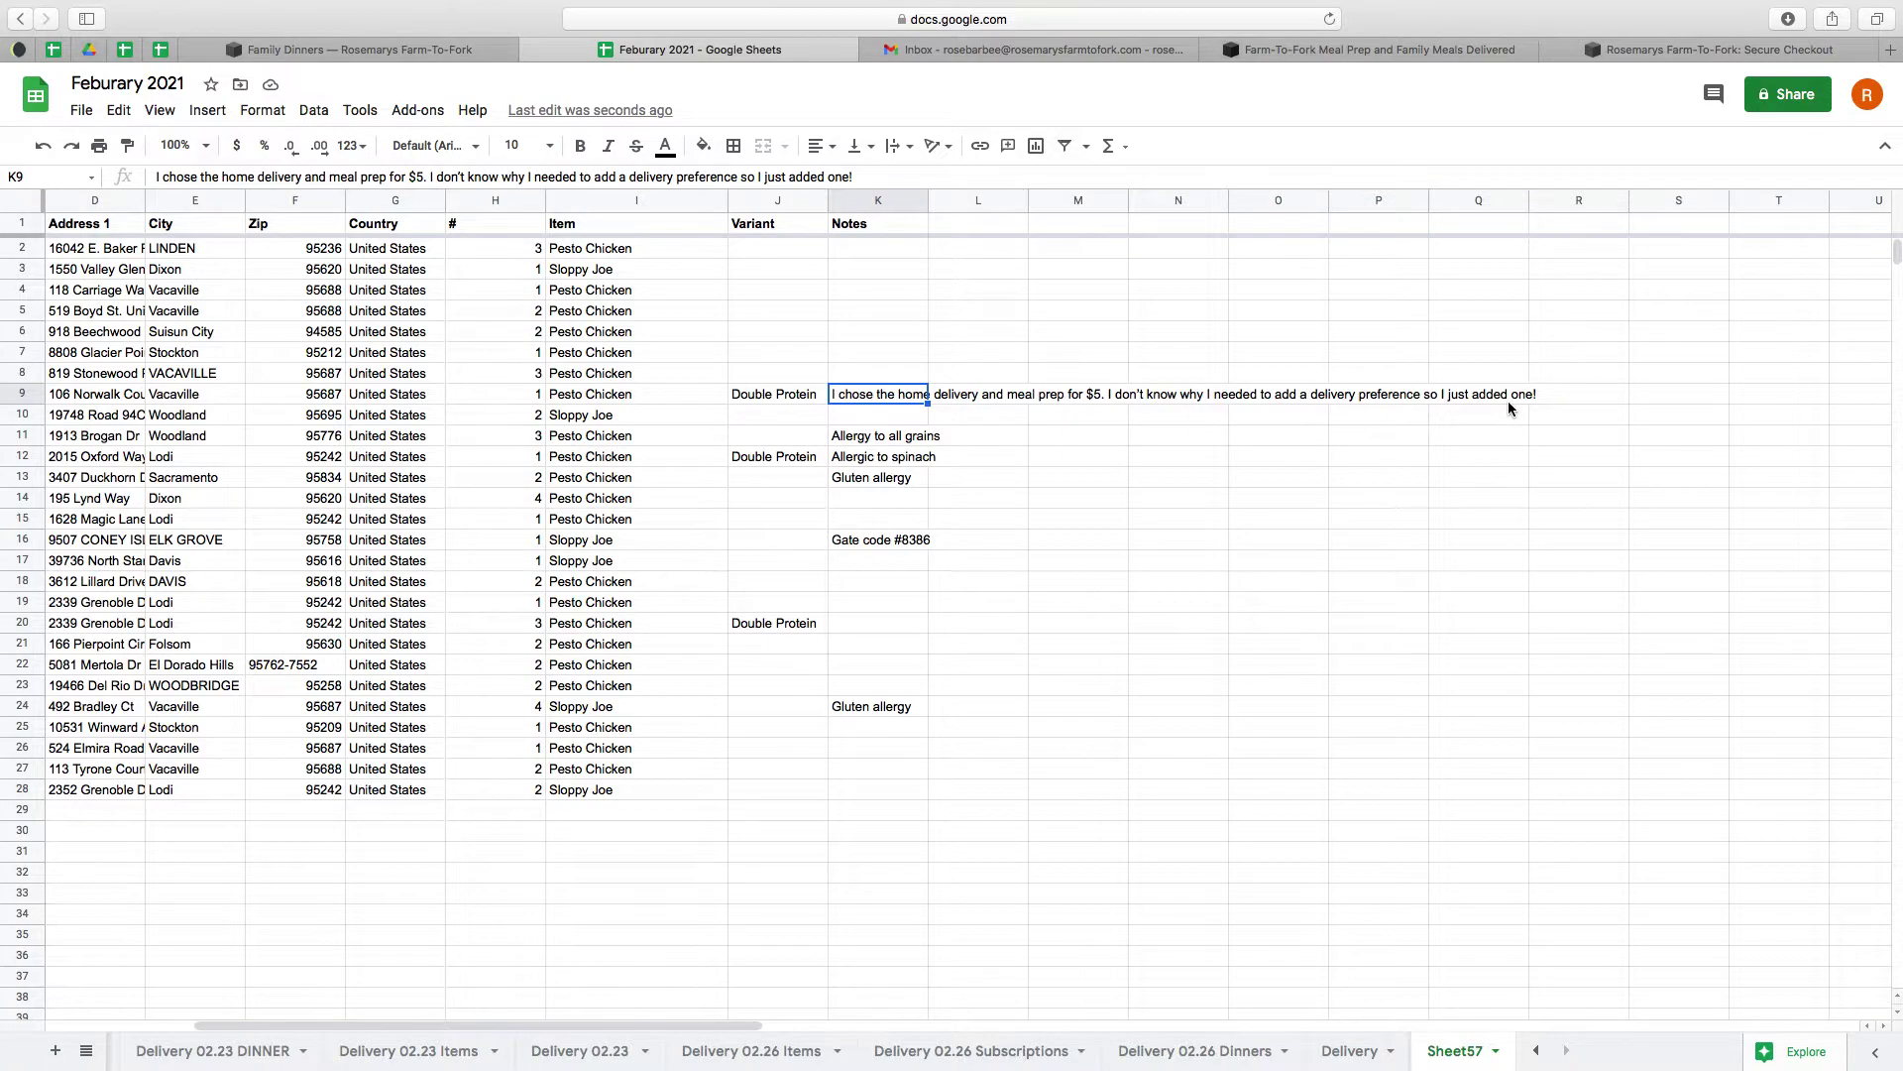
pyautogui.hscroll(-2, 1508, 401)
pyautogui.click(1466, 473)
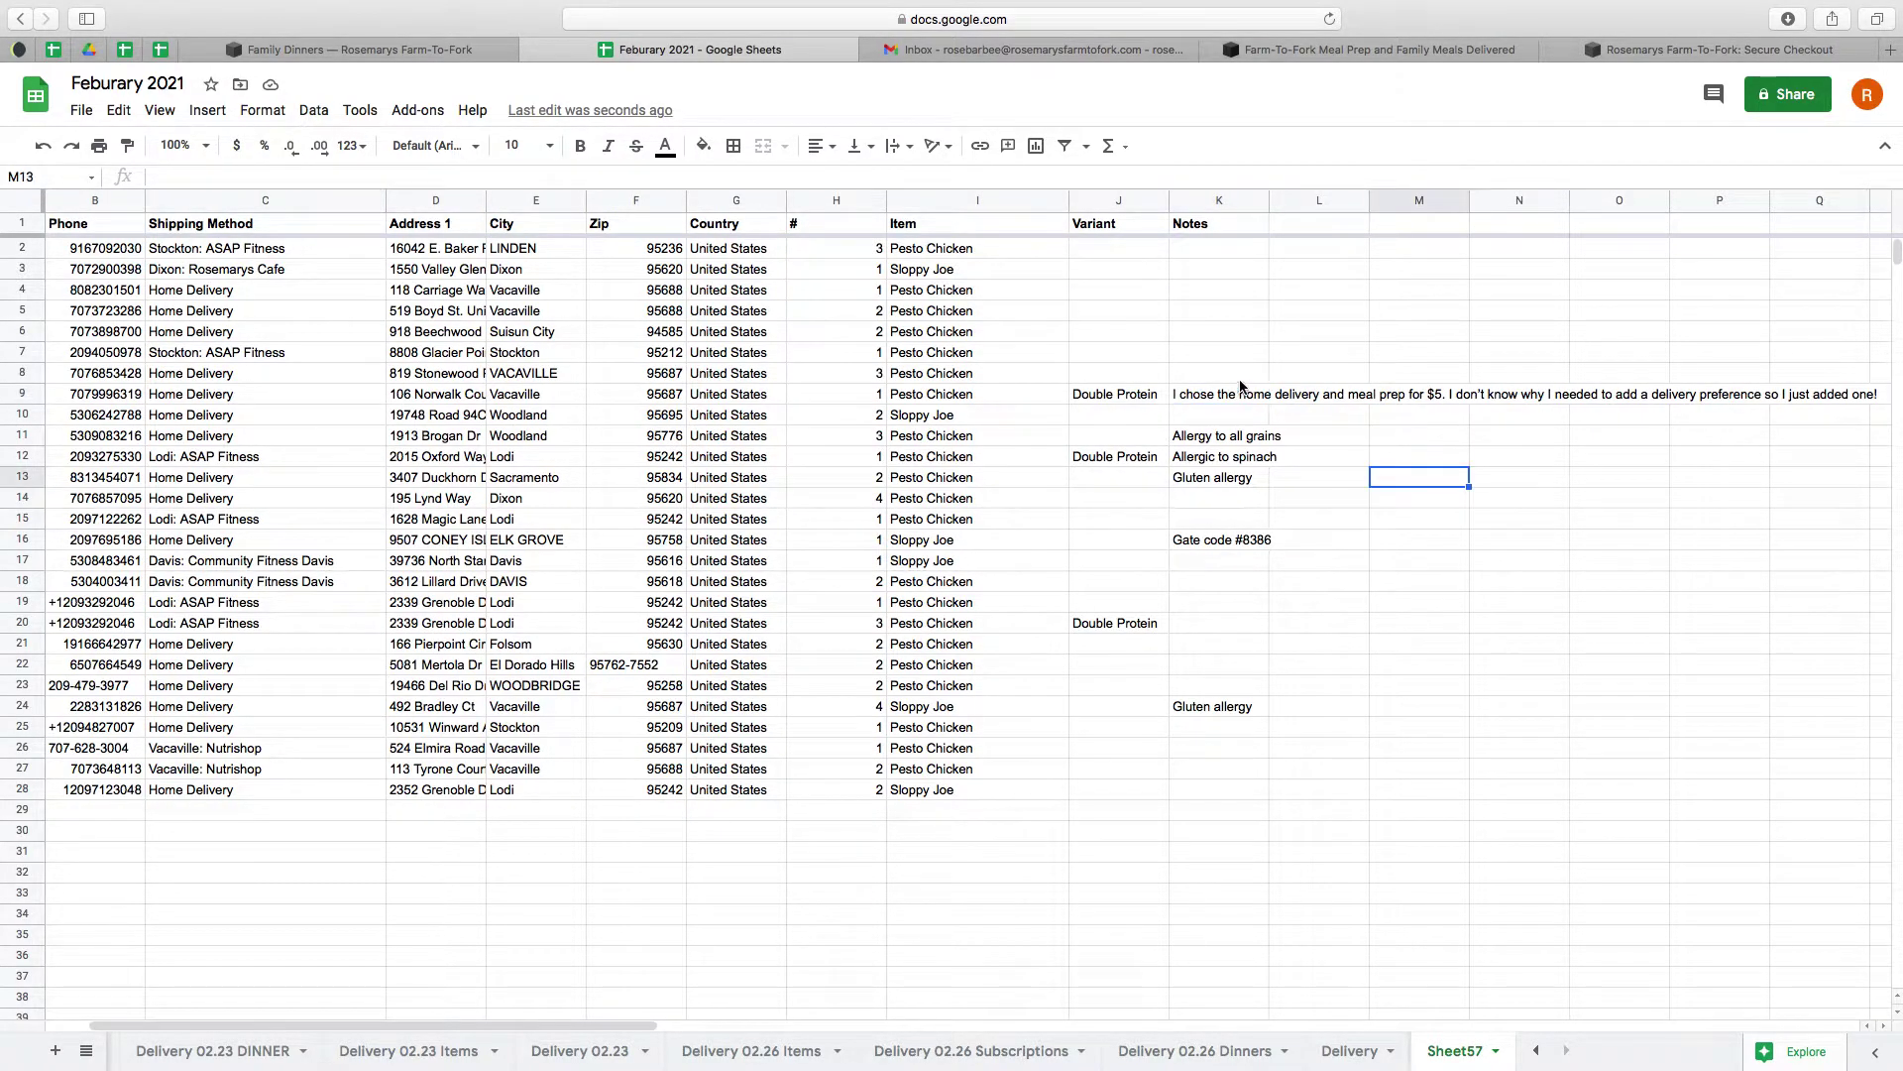
pyautogui.click(1241, 389)
pyautogui.press('BackSpace')
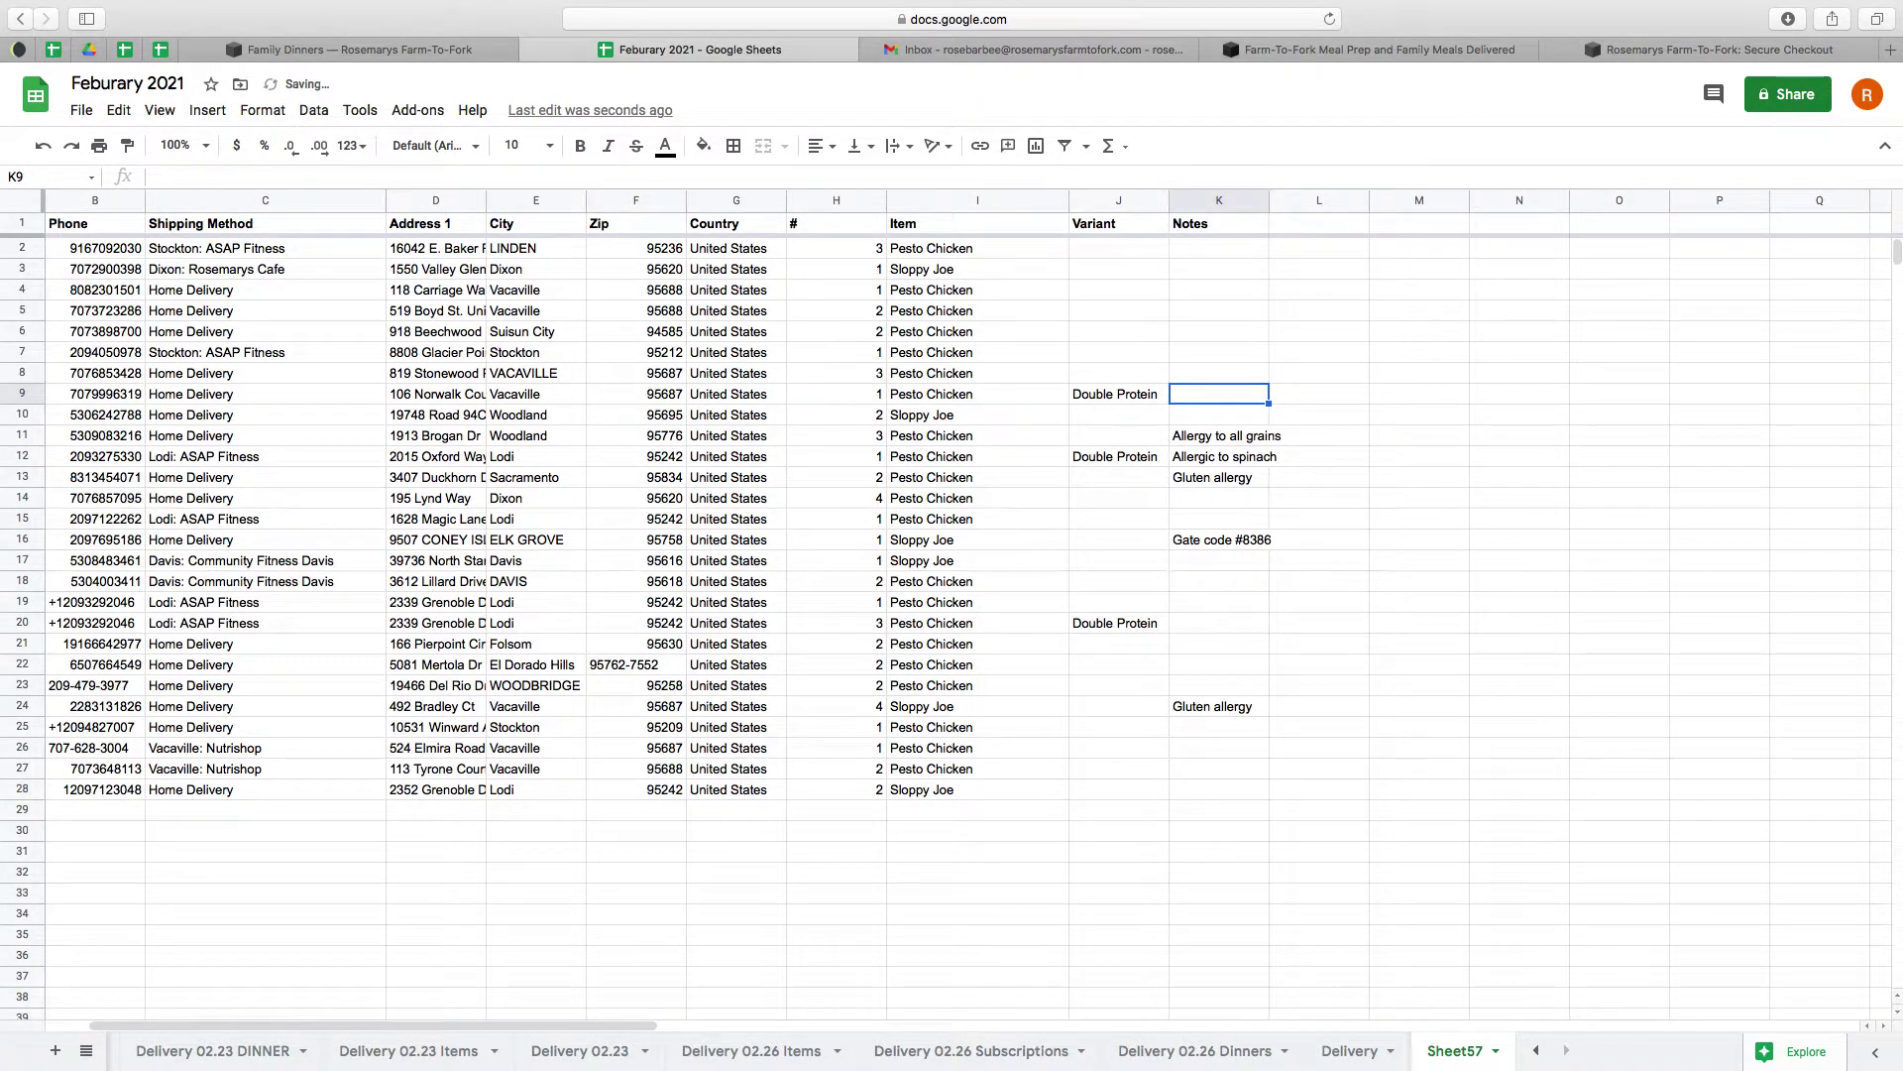
pyautogui.click(1298, 622)
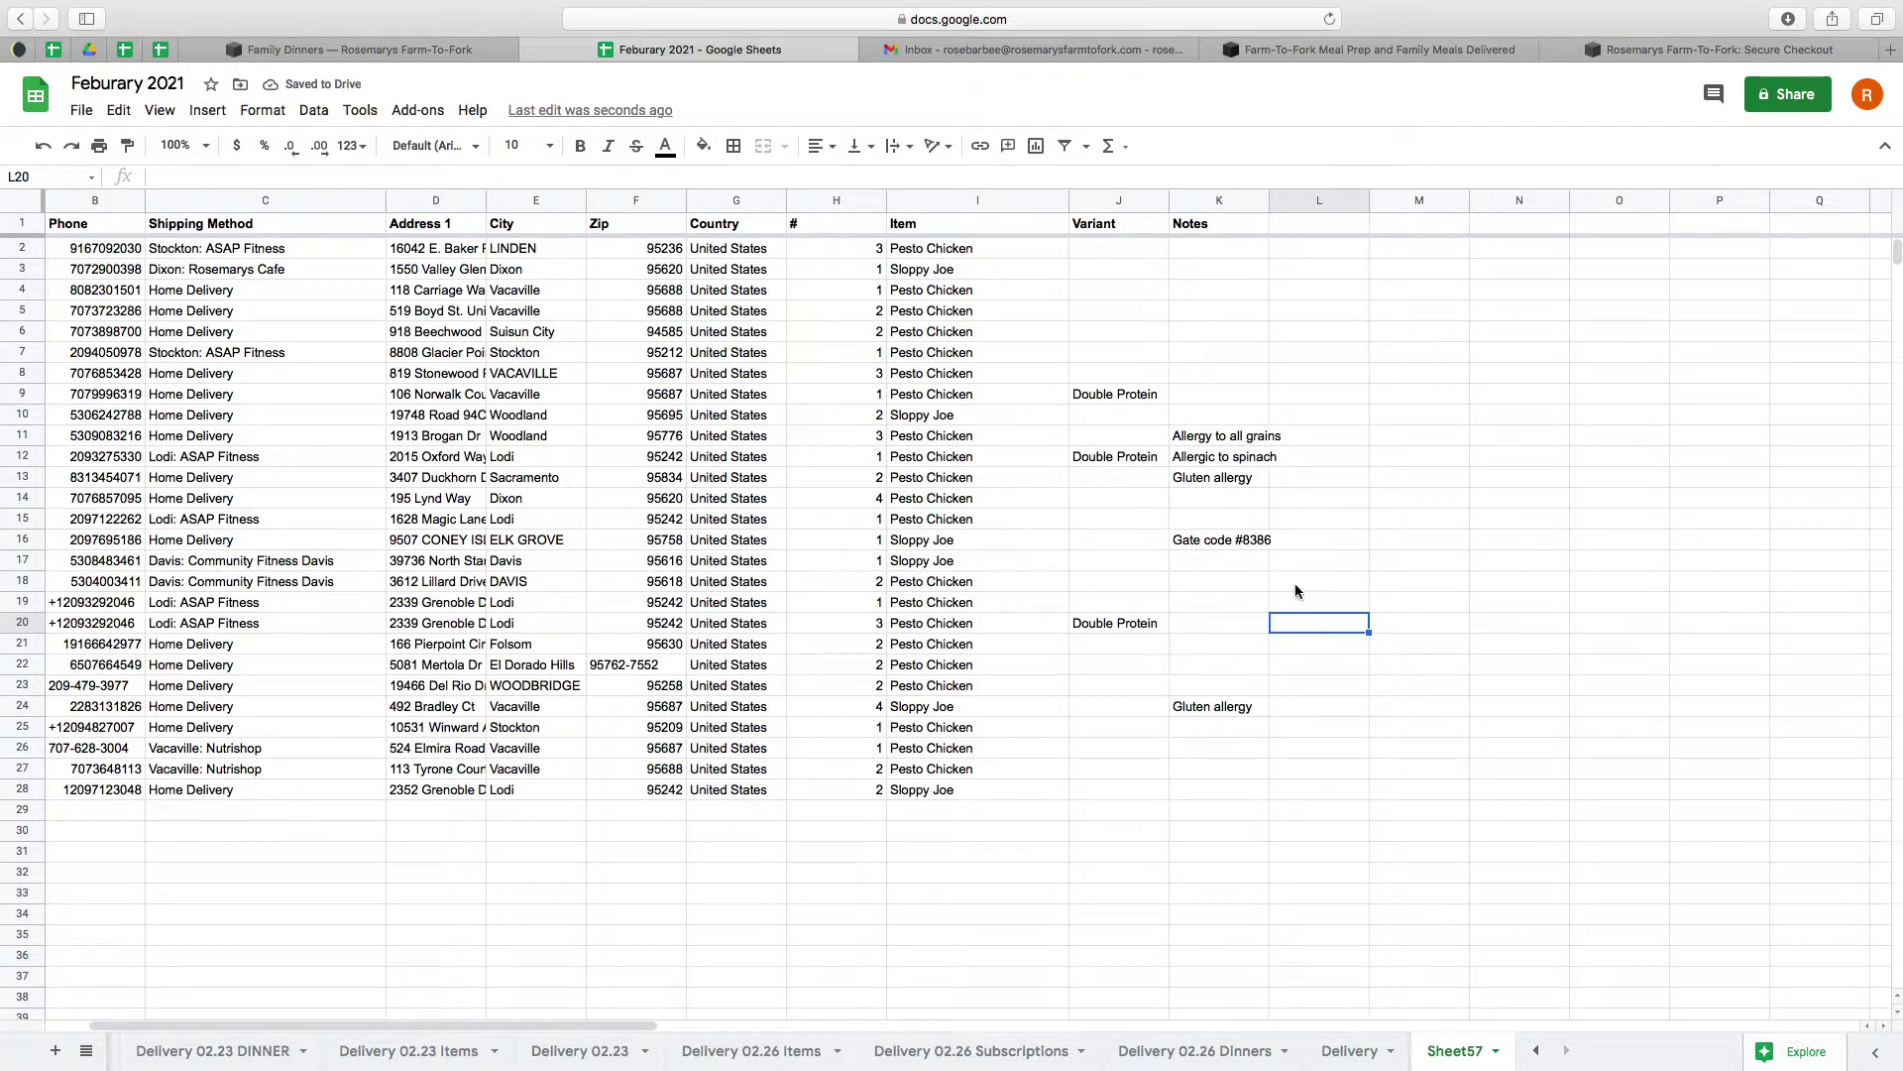
pyautogui.hscroll(-3, 965, 562)
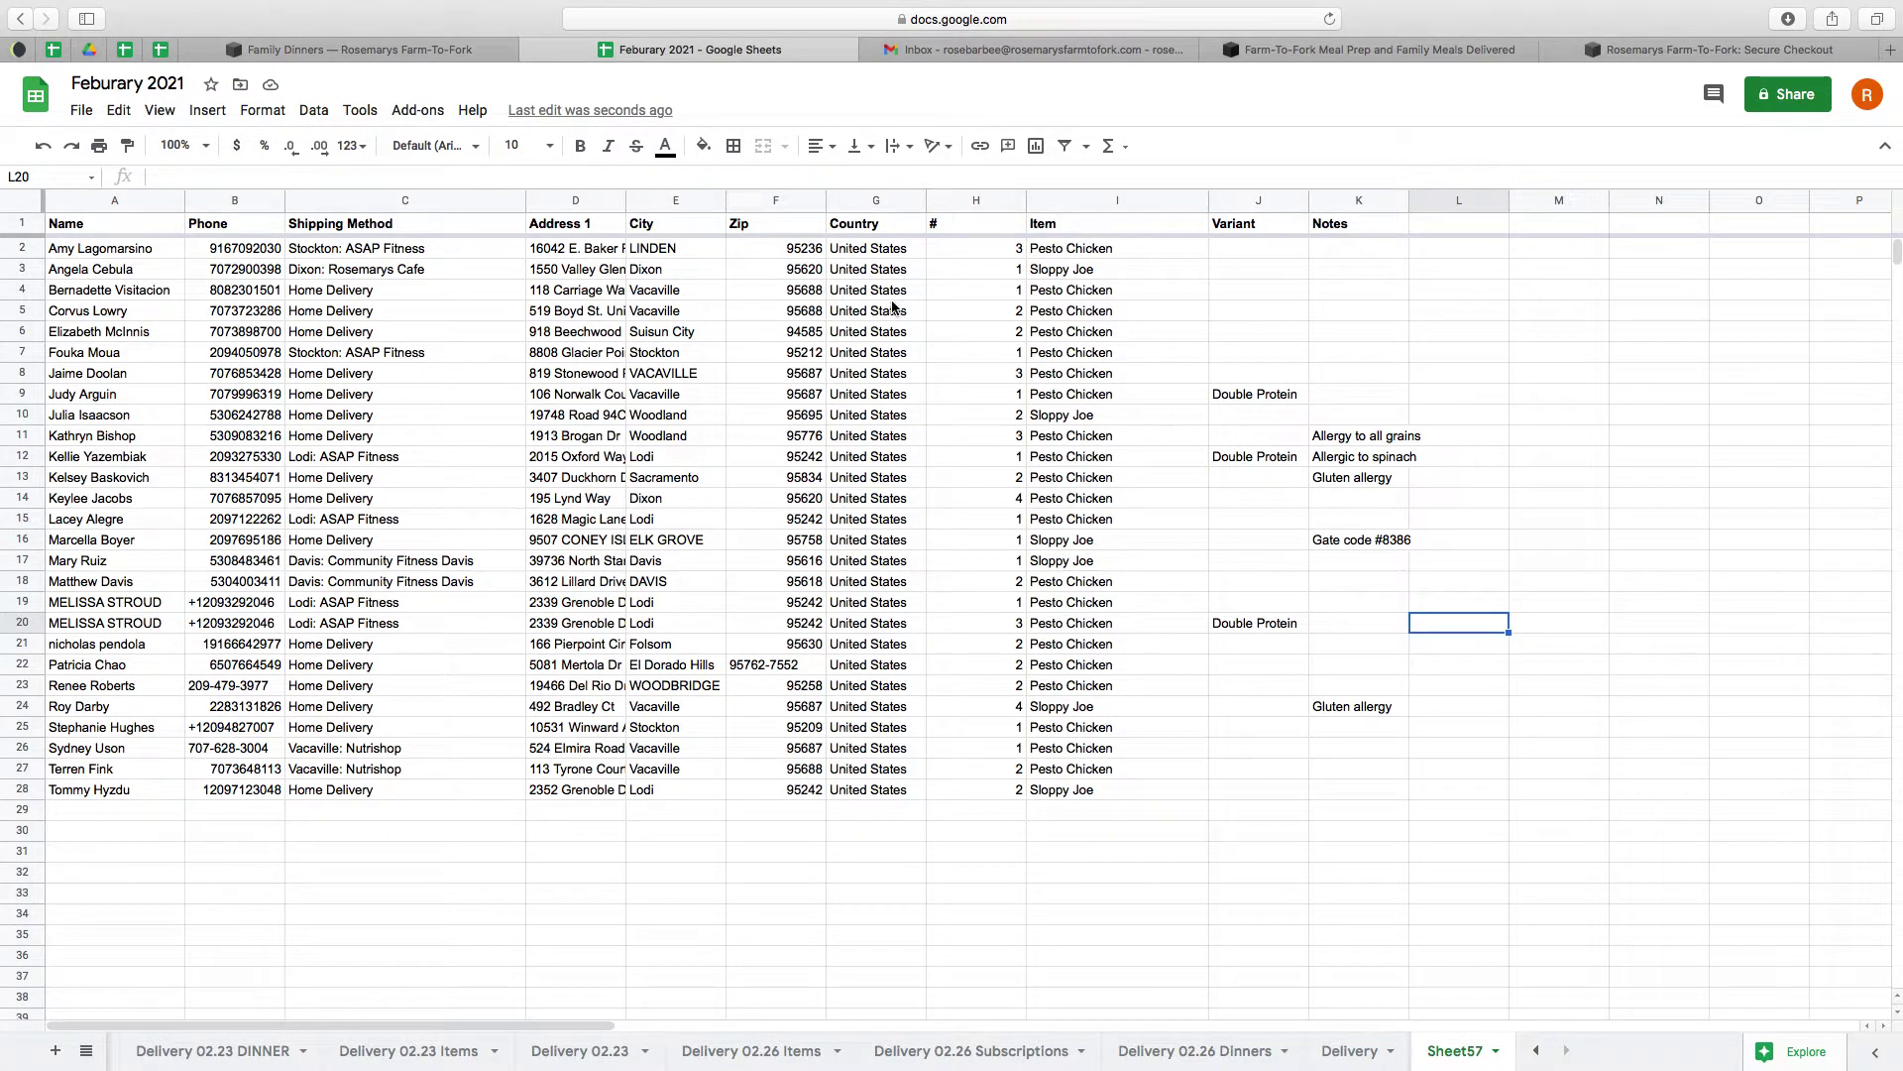
pyautogui.hscroll(2, 973, 252)
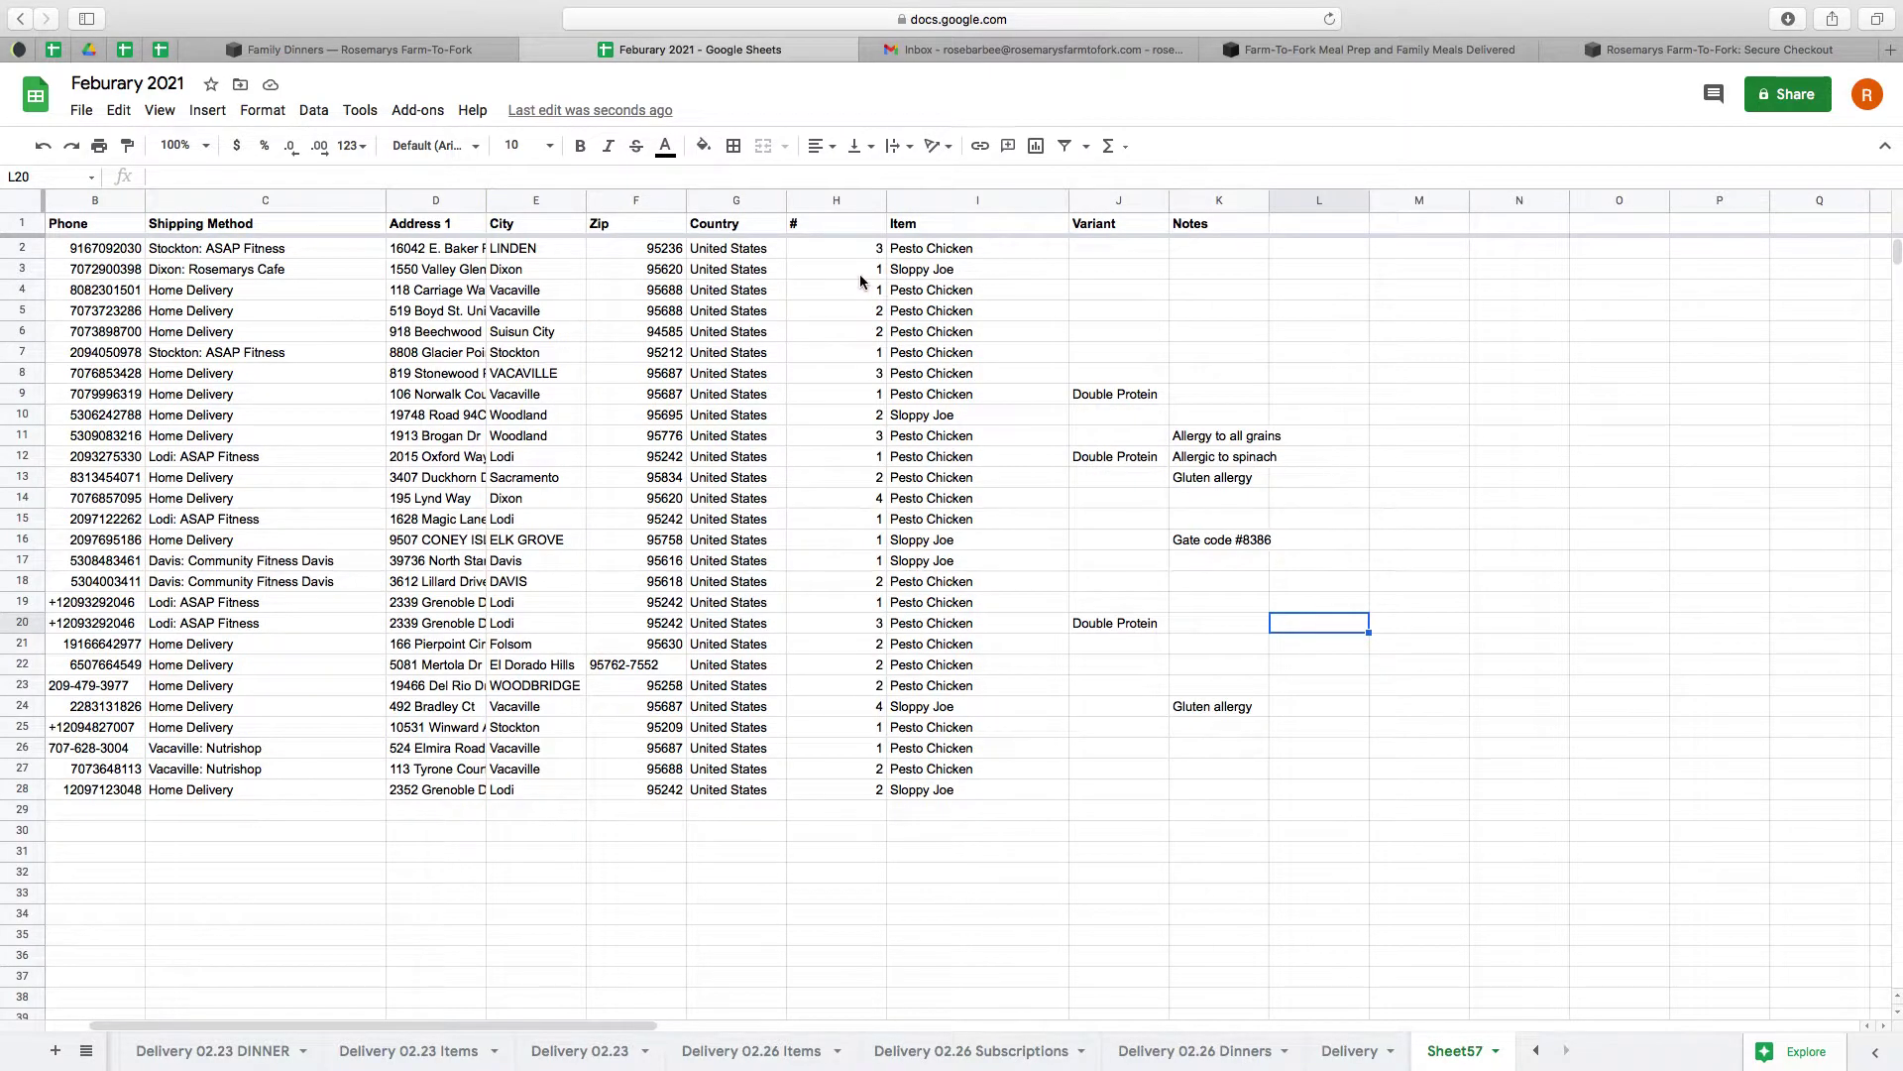
pyautogui.hscroll(-2, 859, 273)
pyautogui.moveTo(984, 248); pyautogui.dragTo(1112, 254)
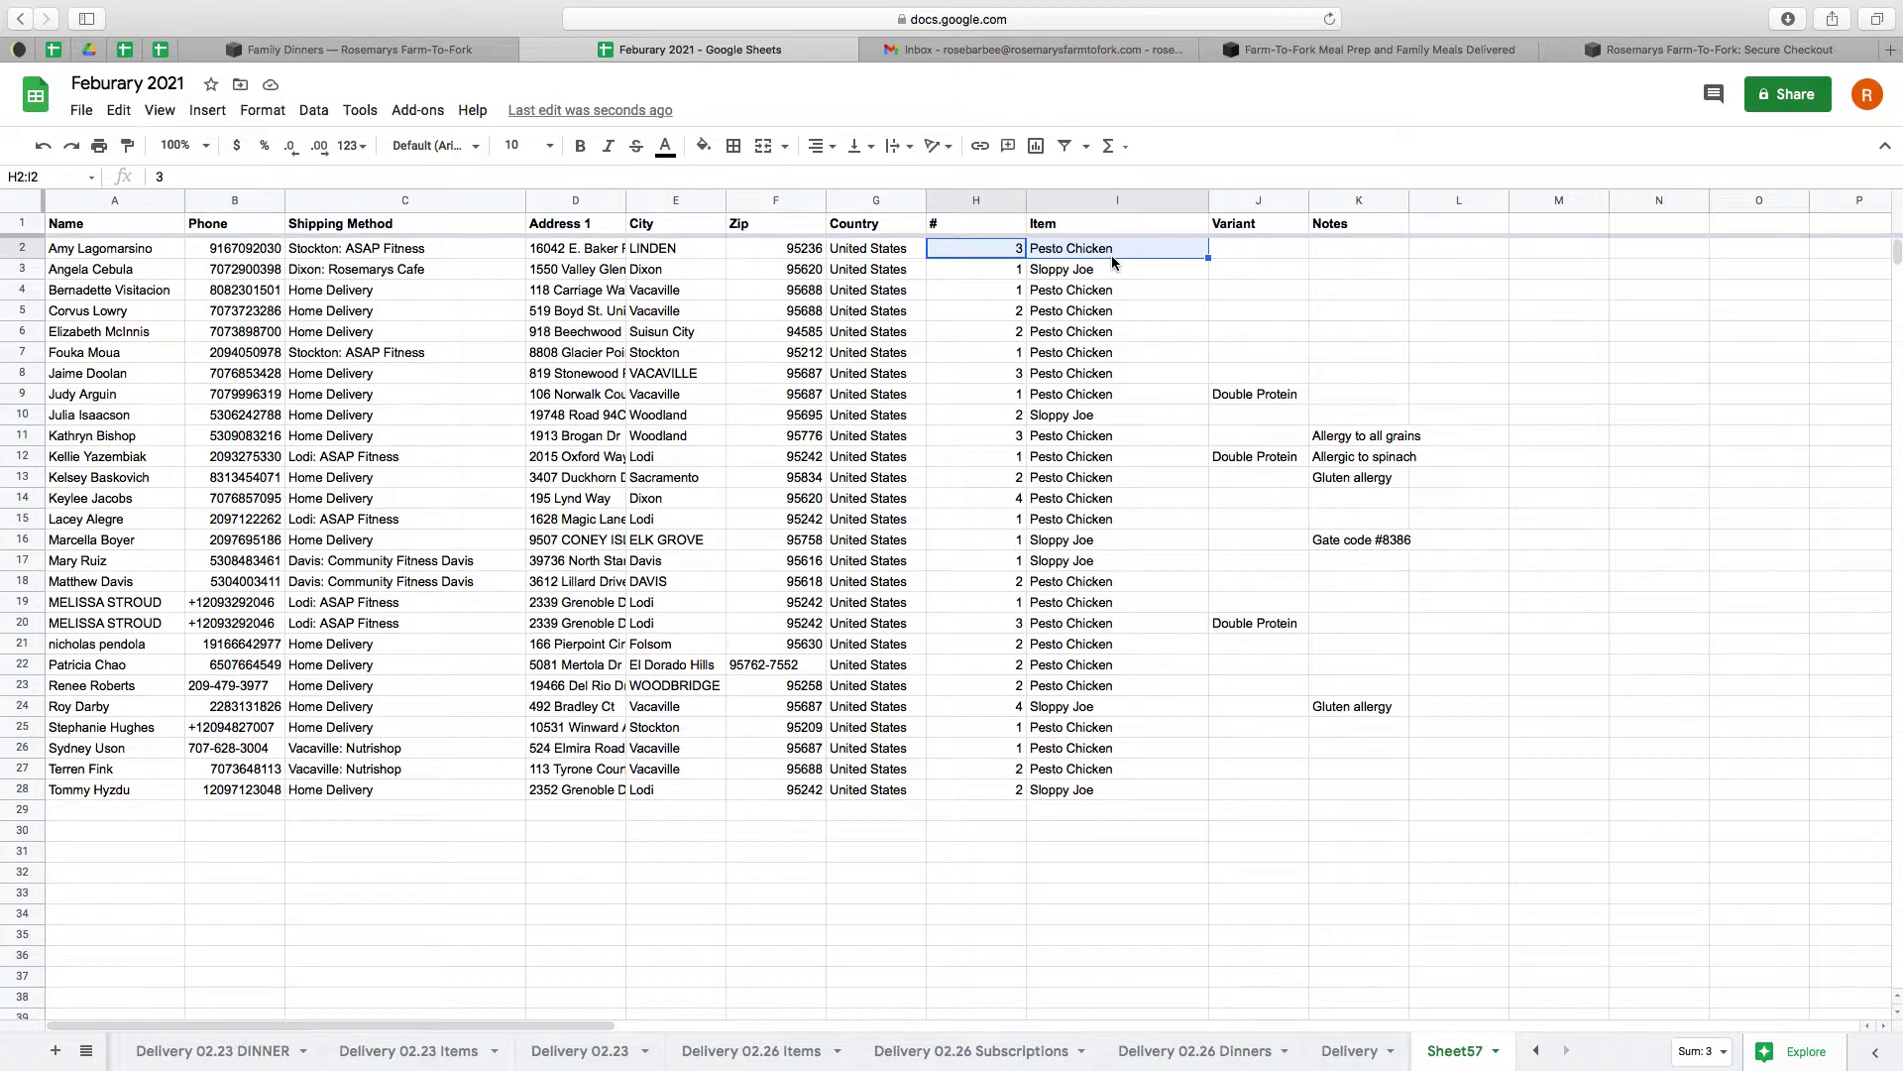
# - Merge columns H:J row by row with Power Tools' Merge values, space-separated, into '# Item Variant'
pyautogui.click(1112, 256)
pyautogui.moveTo(982, 248); pyautogui.dragTo(1259, 252)
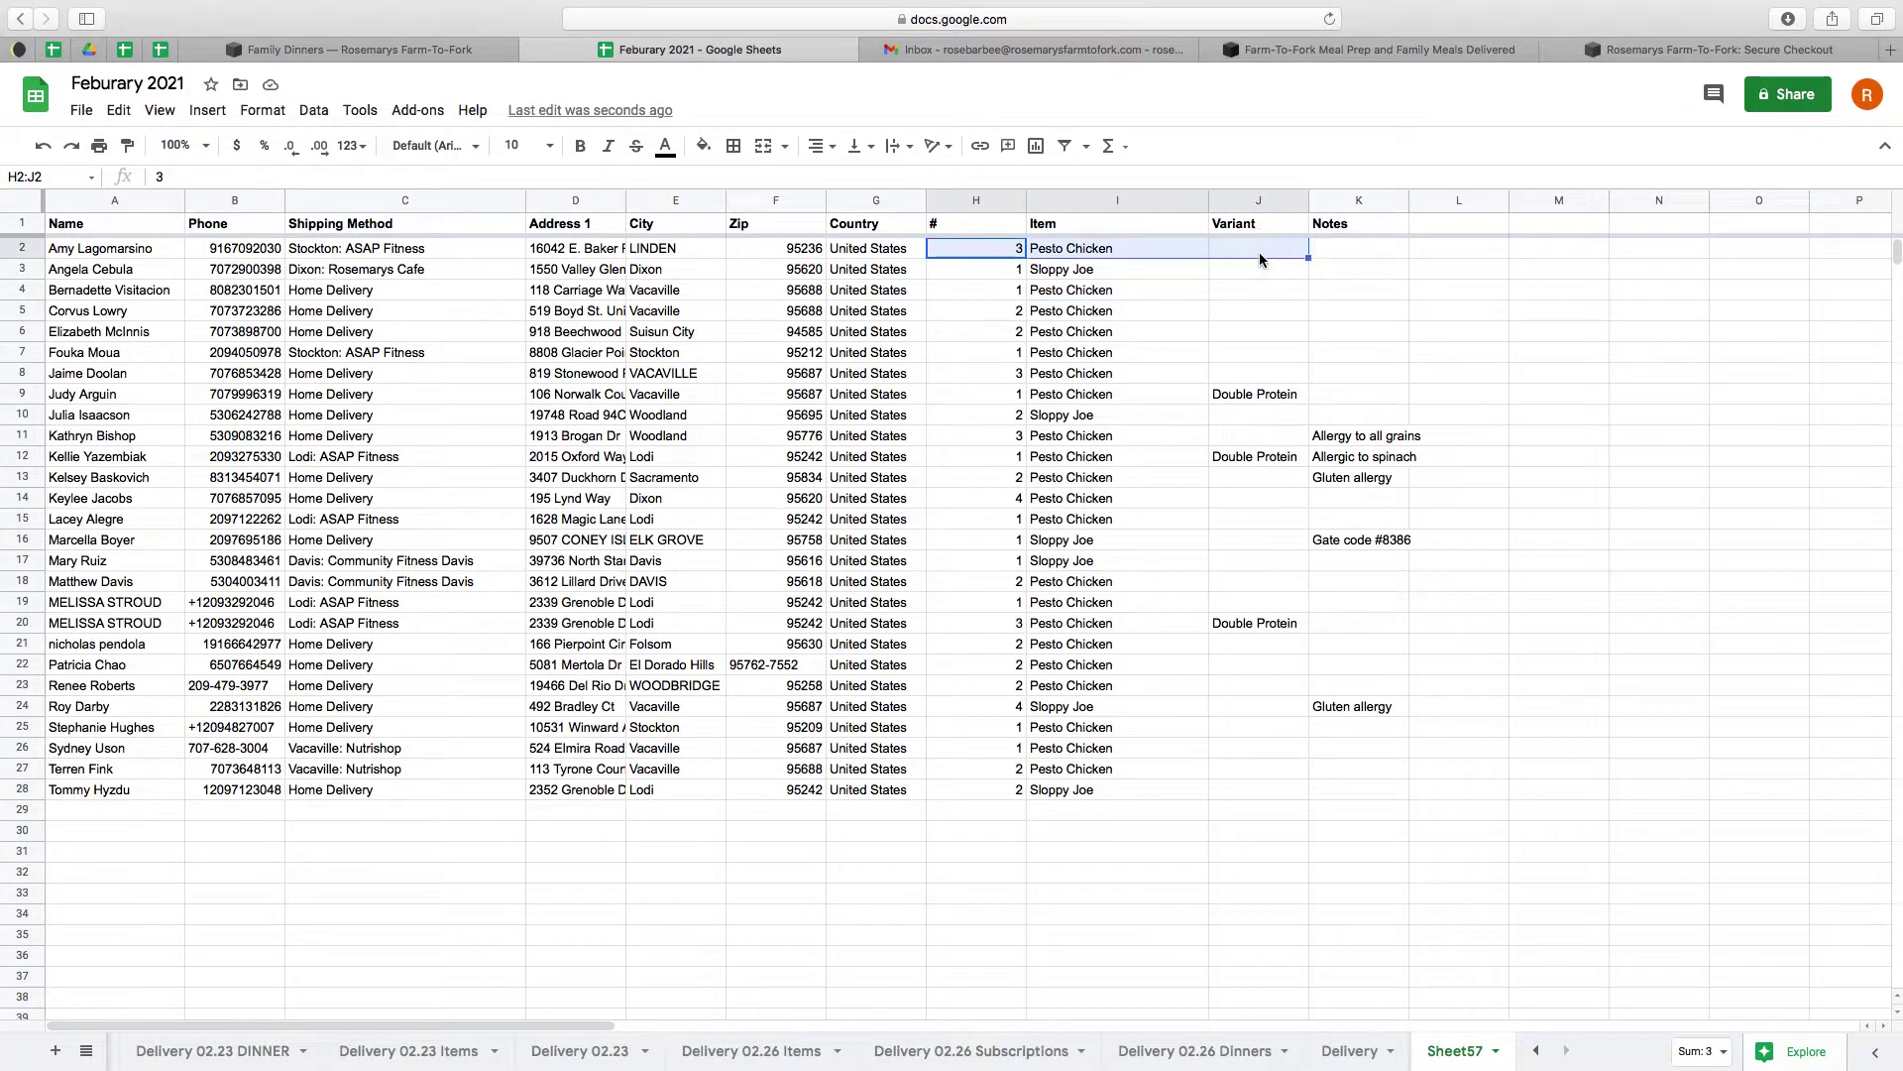
pyautogui.moveTo(995, 203); pyautogui.dragTo(1294, 195)
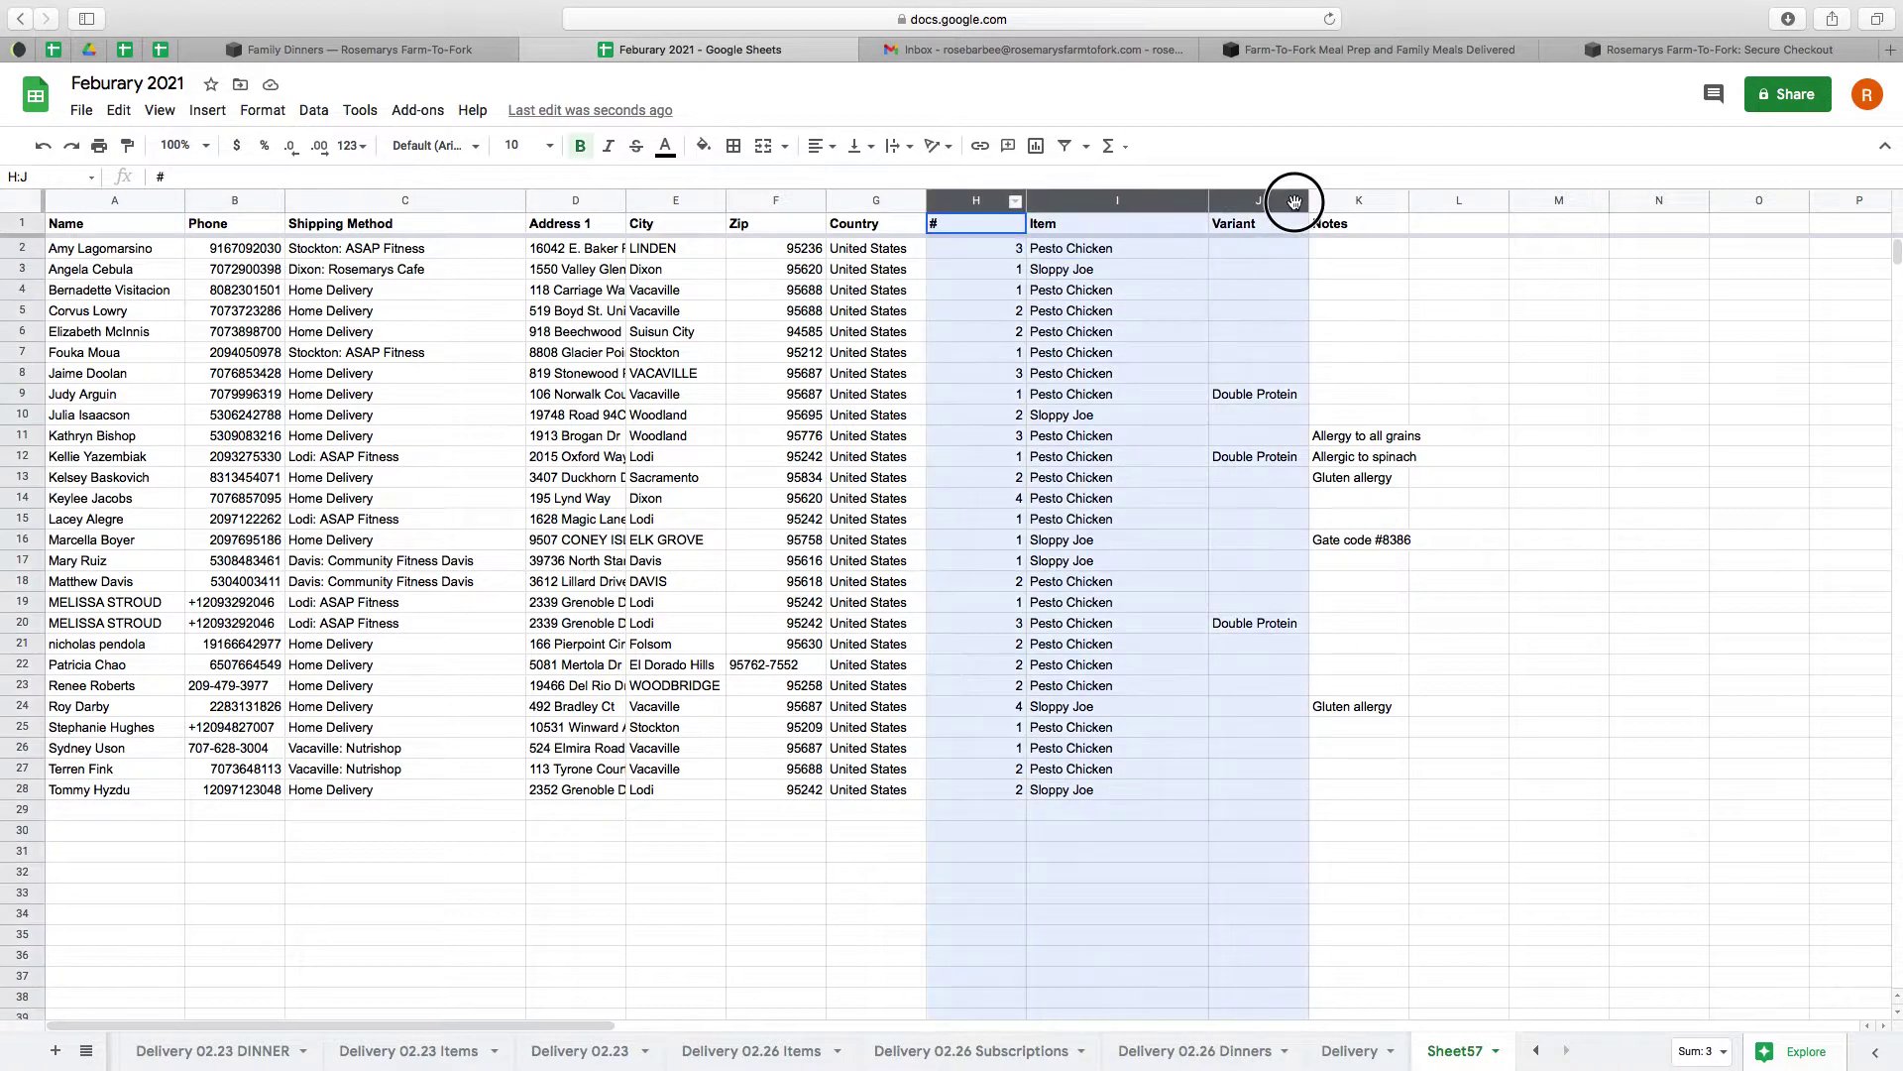
pyautogui.click(405, 112)
pyautogui.moveTo(477, 297)
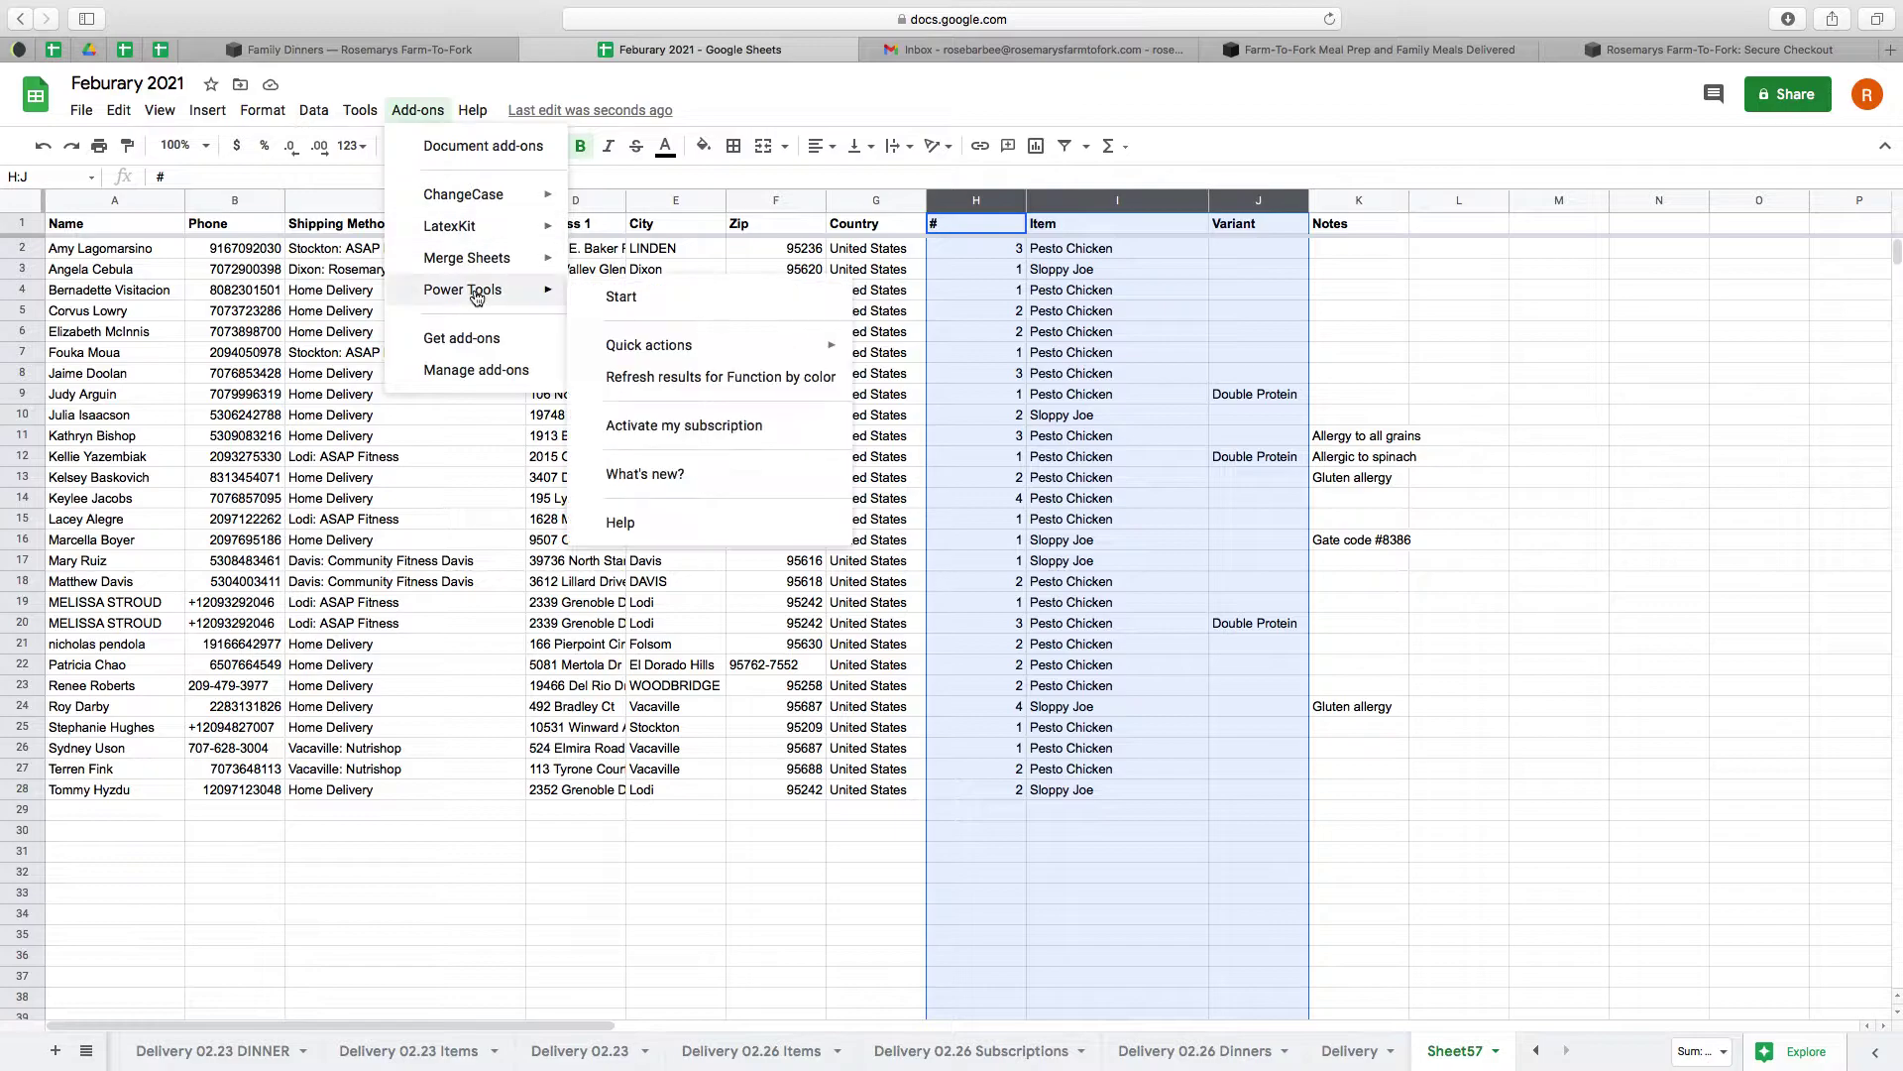
pyautogui.click(684, 298)
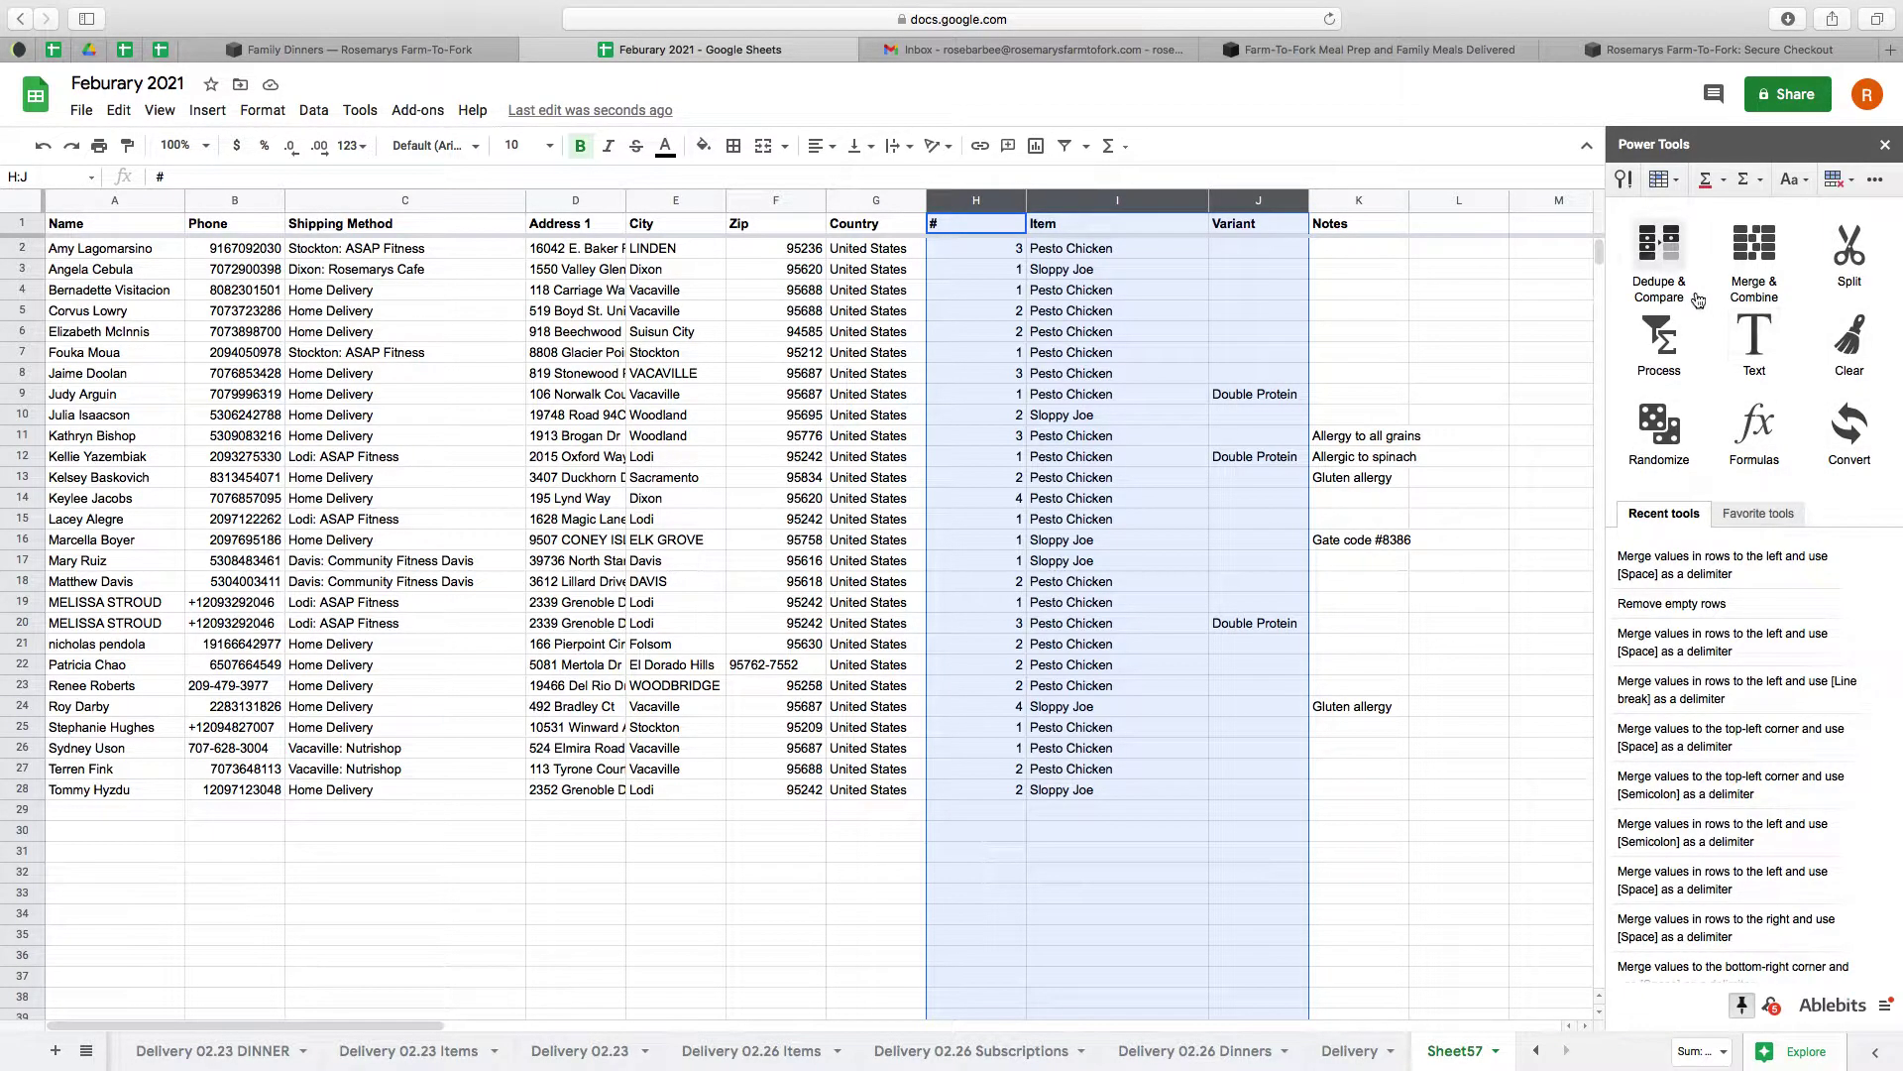
pyautogui.click(1752, 251)
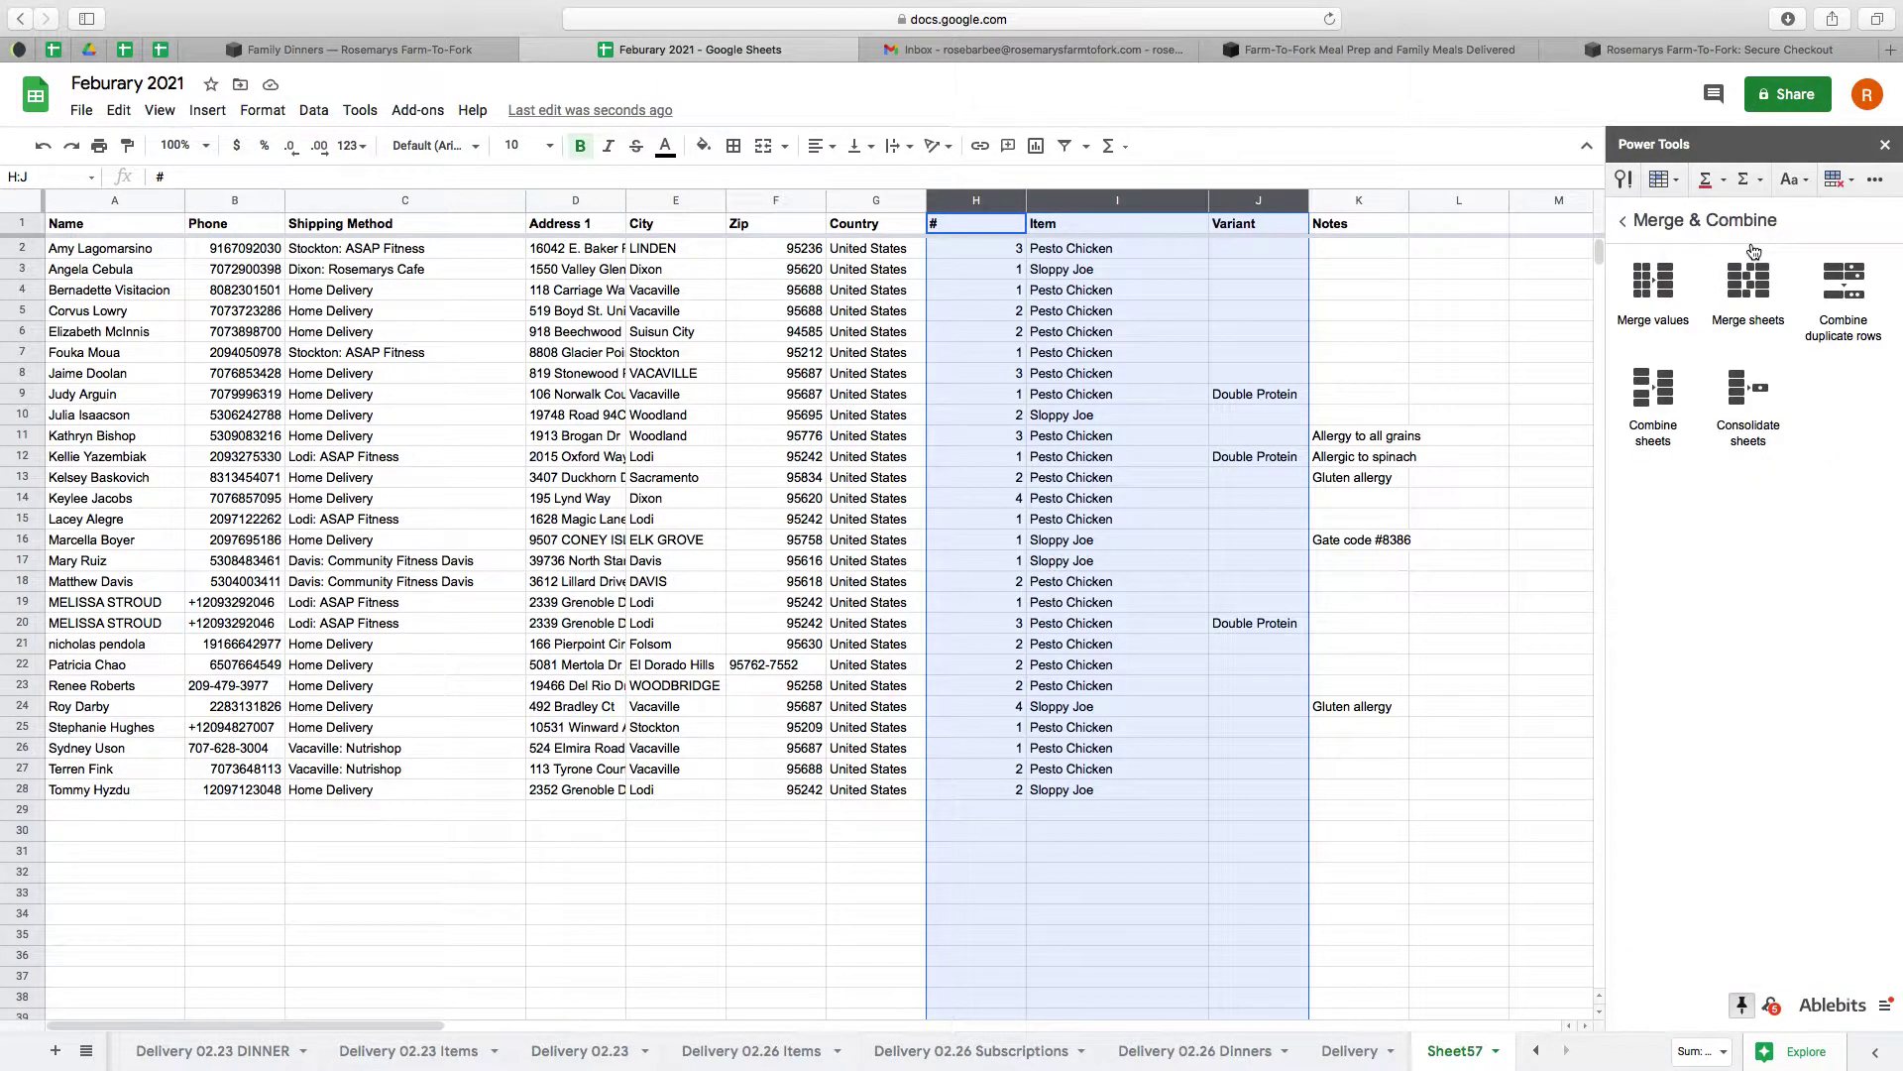
pyautogui.click(1673, 295)
pyautogui.click(1673, 676)
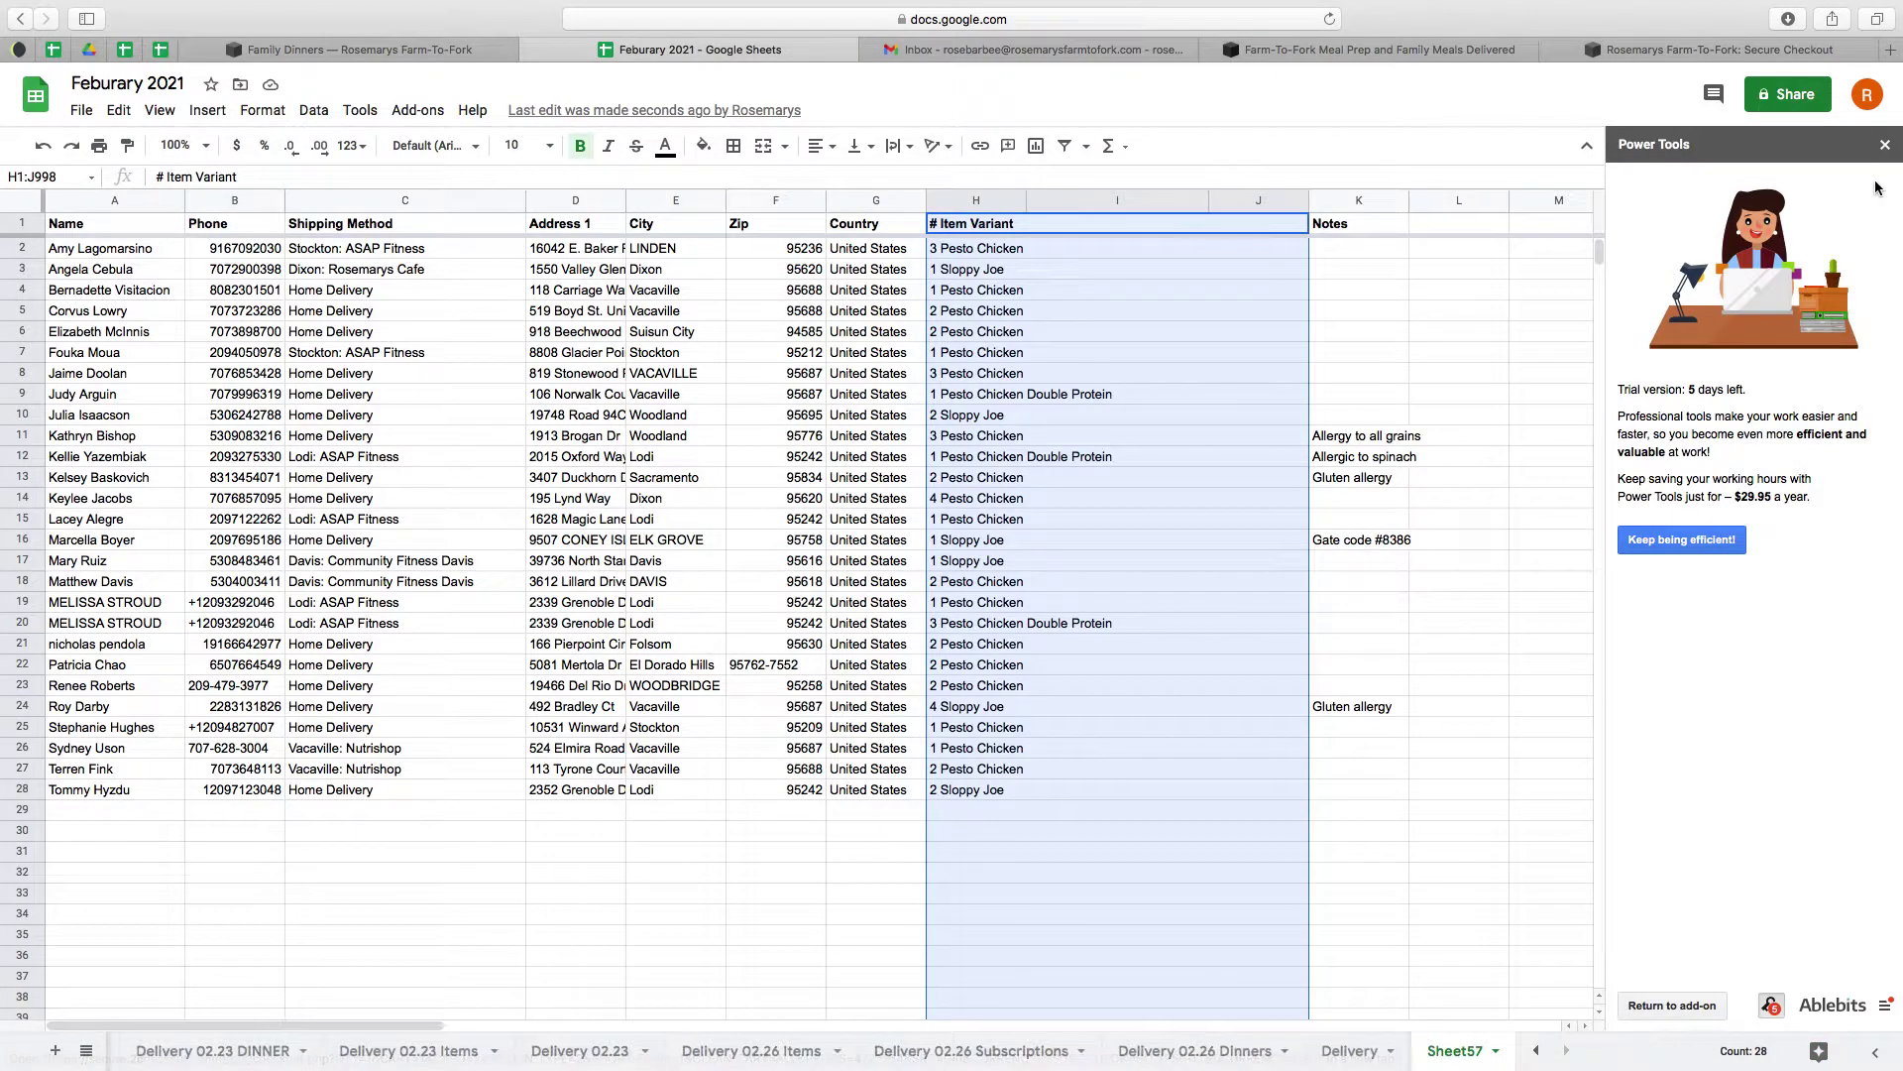
pyautogui.click(1673, 1006)
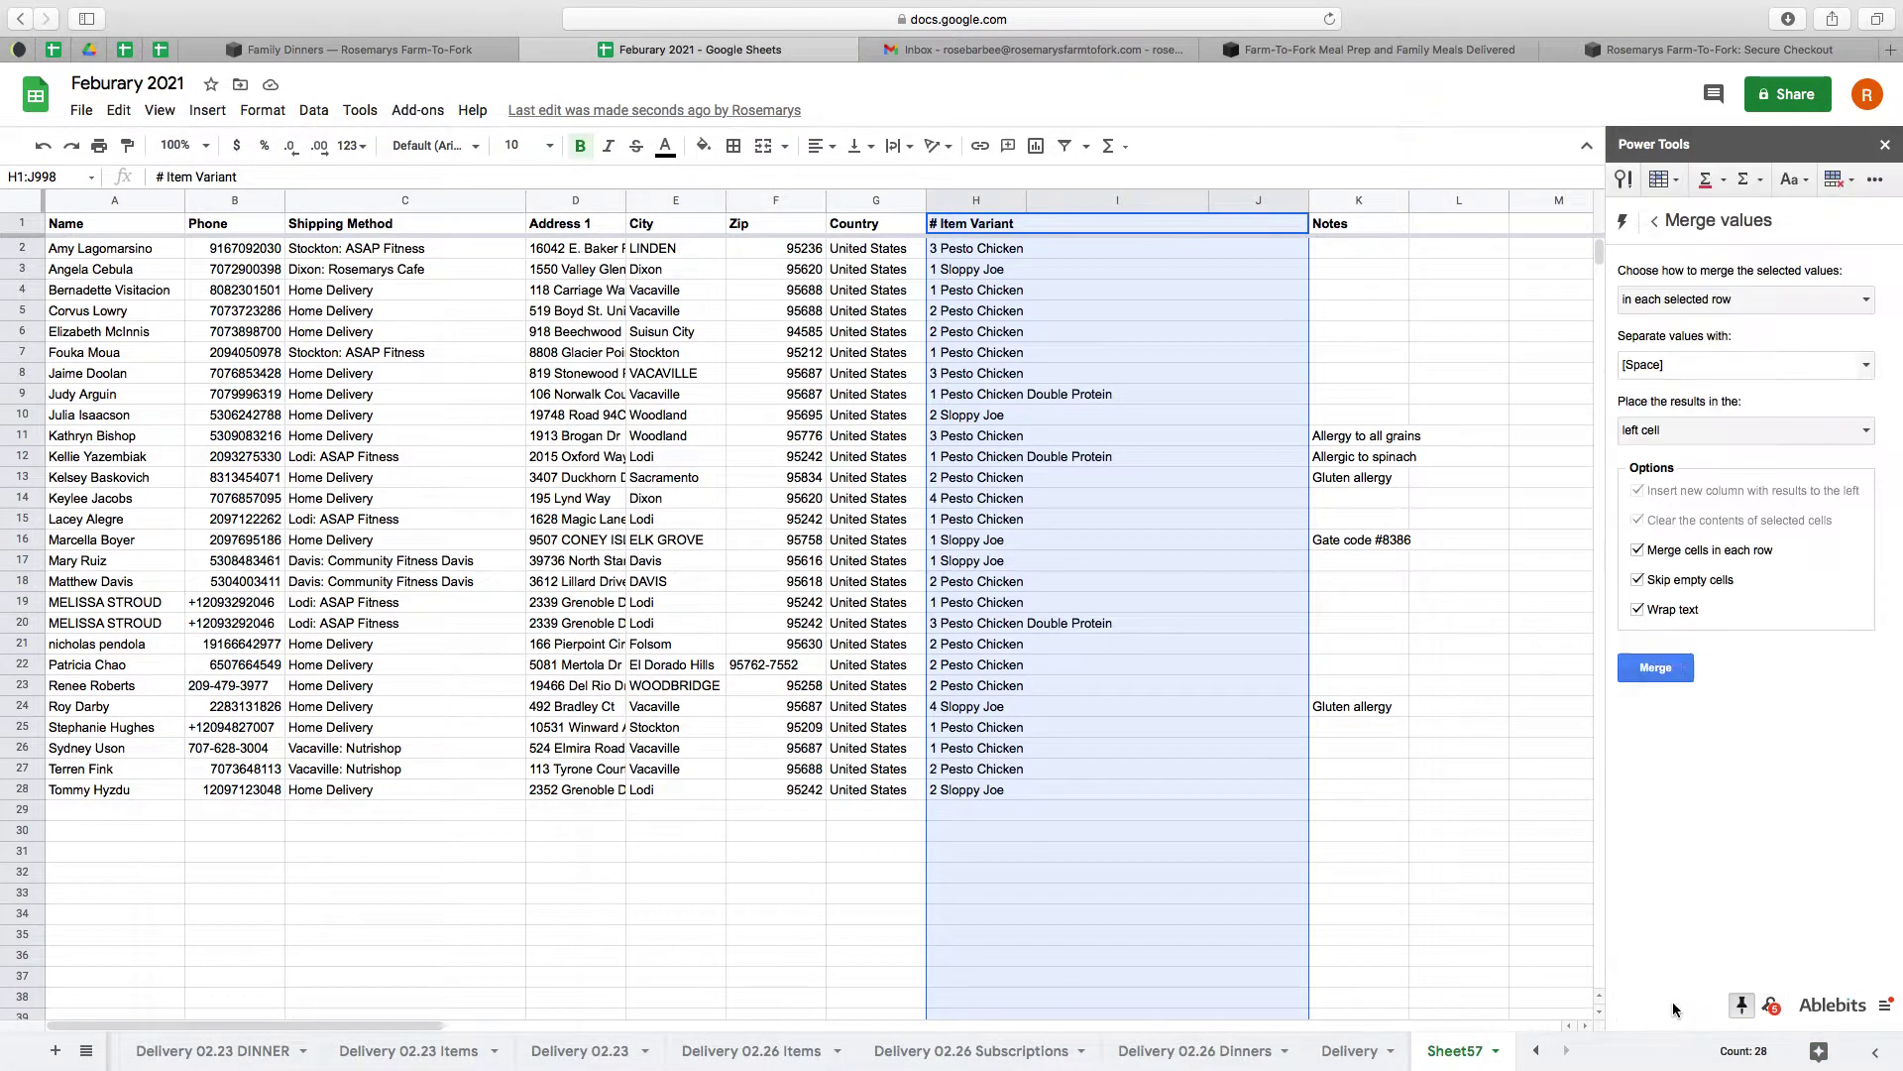
pyautogui.click(1405, 587)
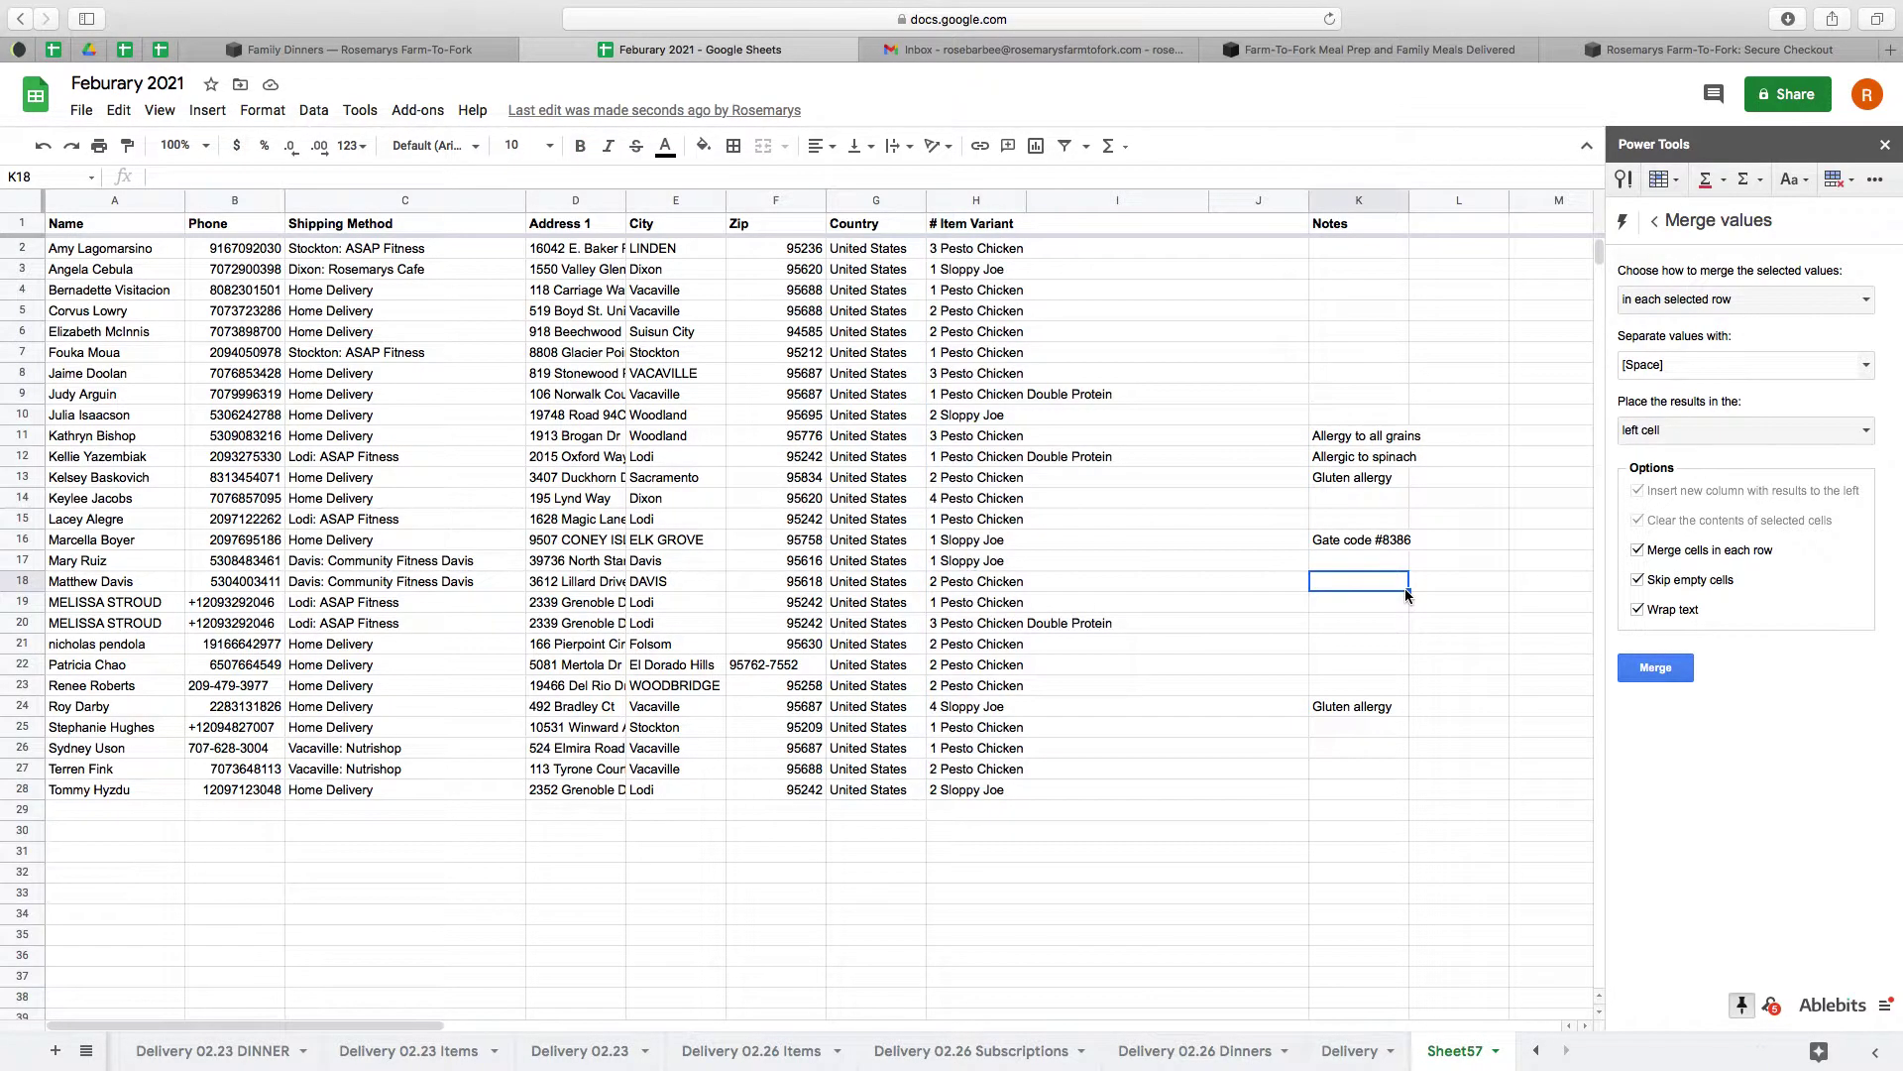
# - Apply ChangeCase first-letter capitals to the Name, Shipping Method and Address 1 columns
pyautogui.click(103, 200)
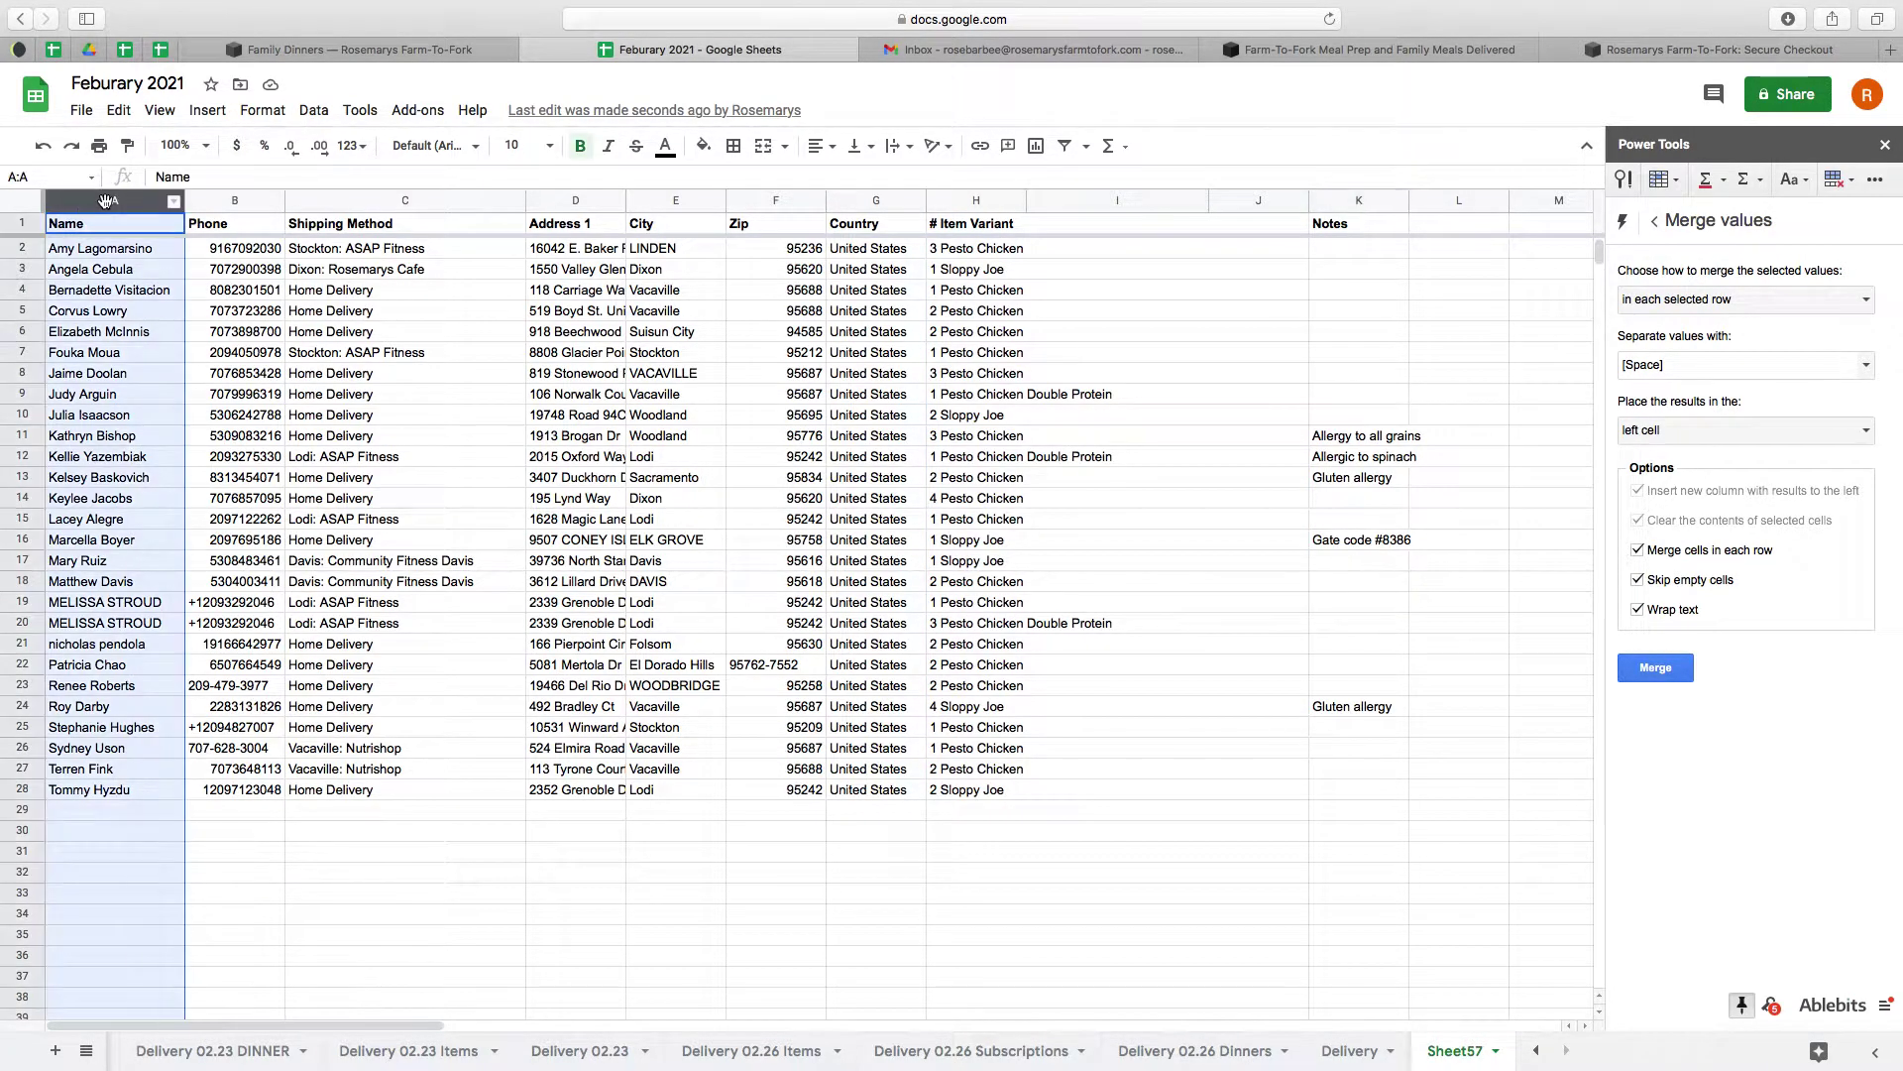
pyautogui.click(417, 110)
pyautogui.moveTo(466, 195)
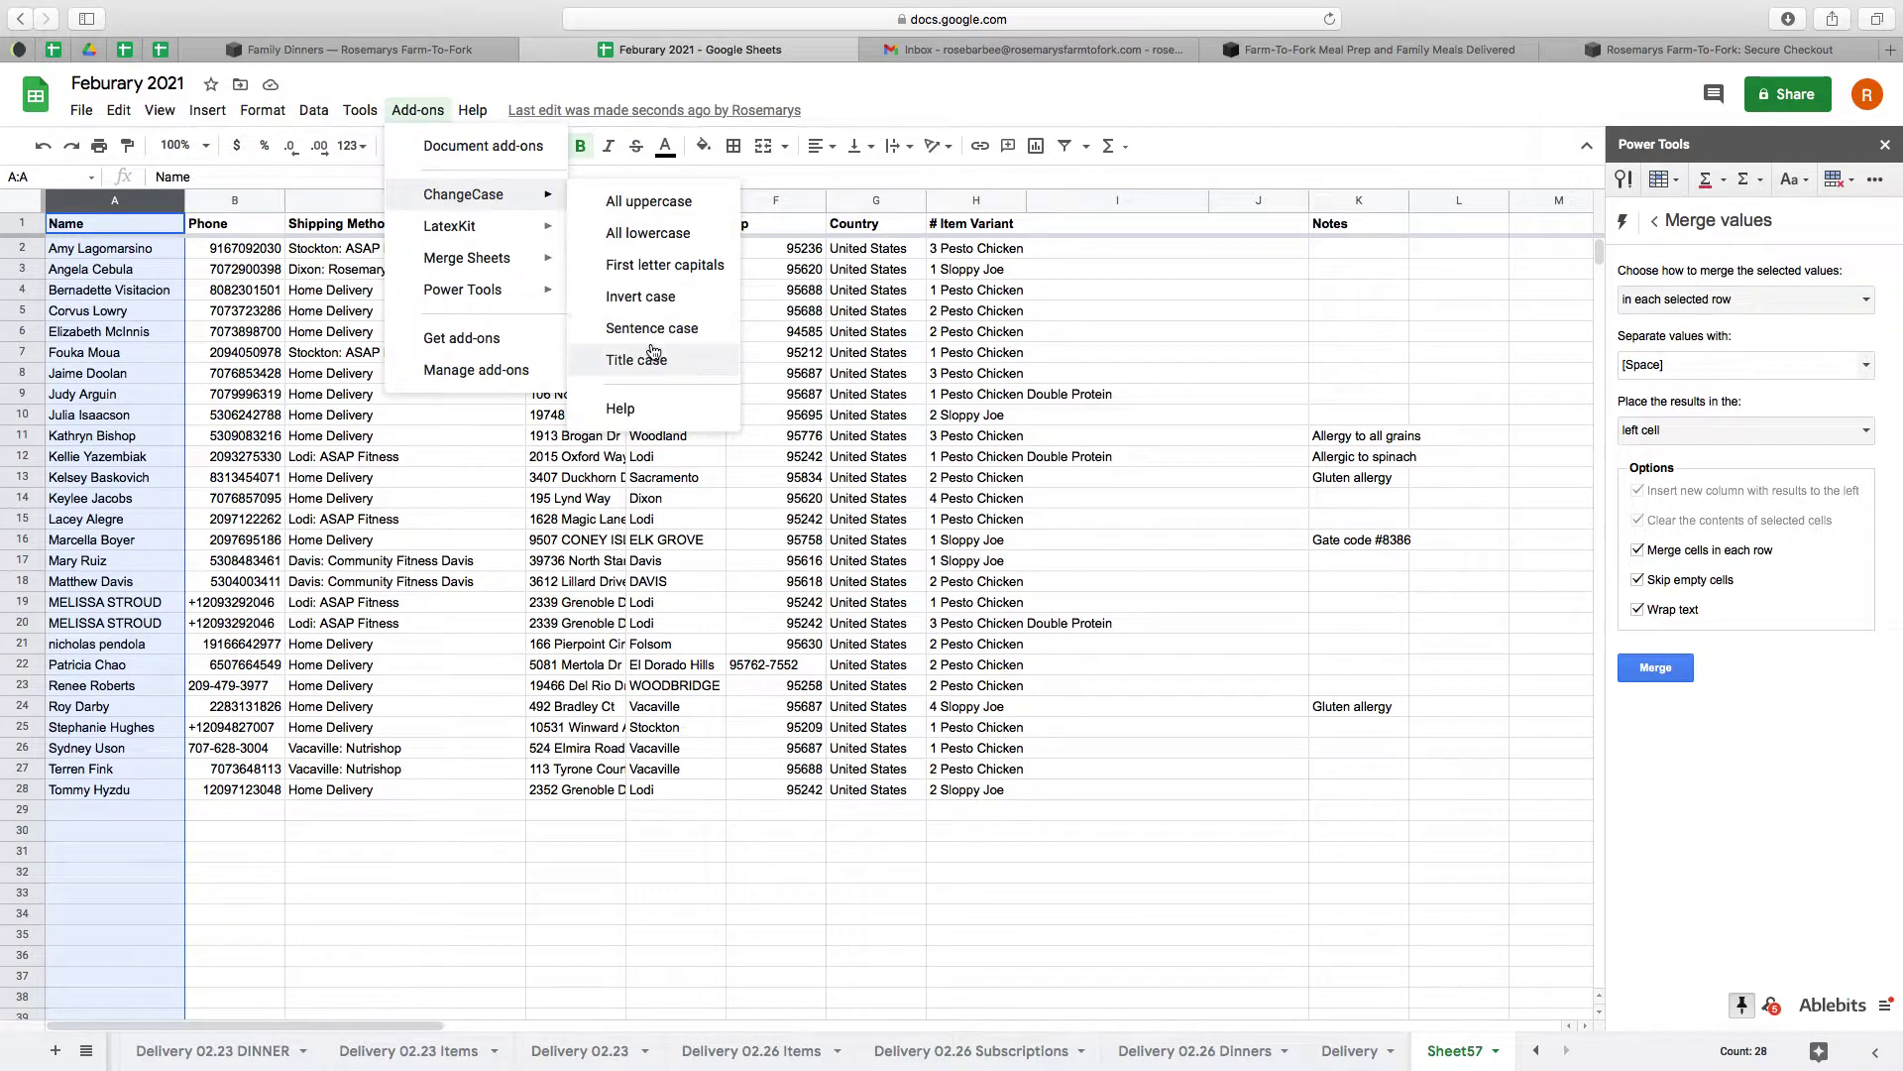
pyautogui.click(686, 265)
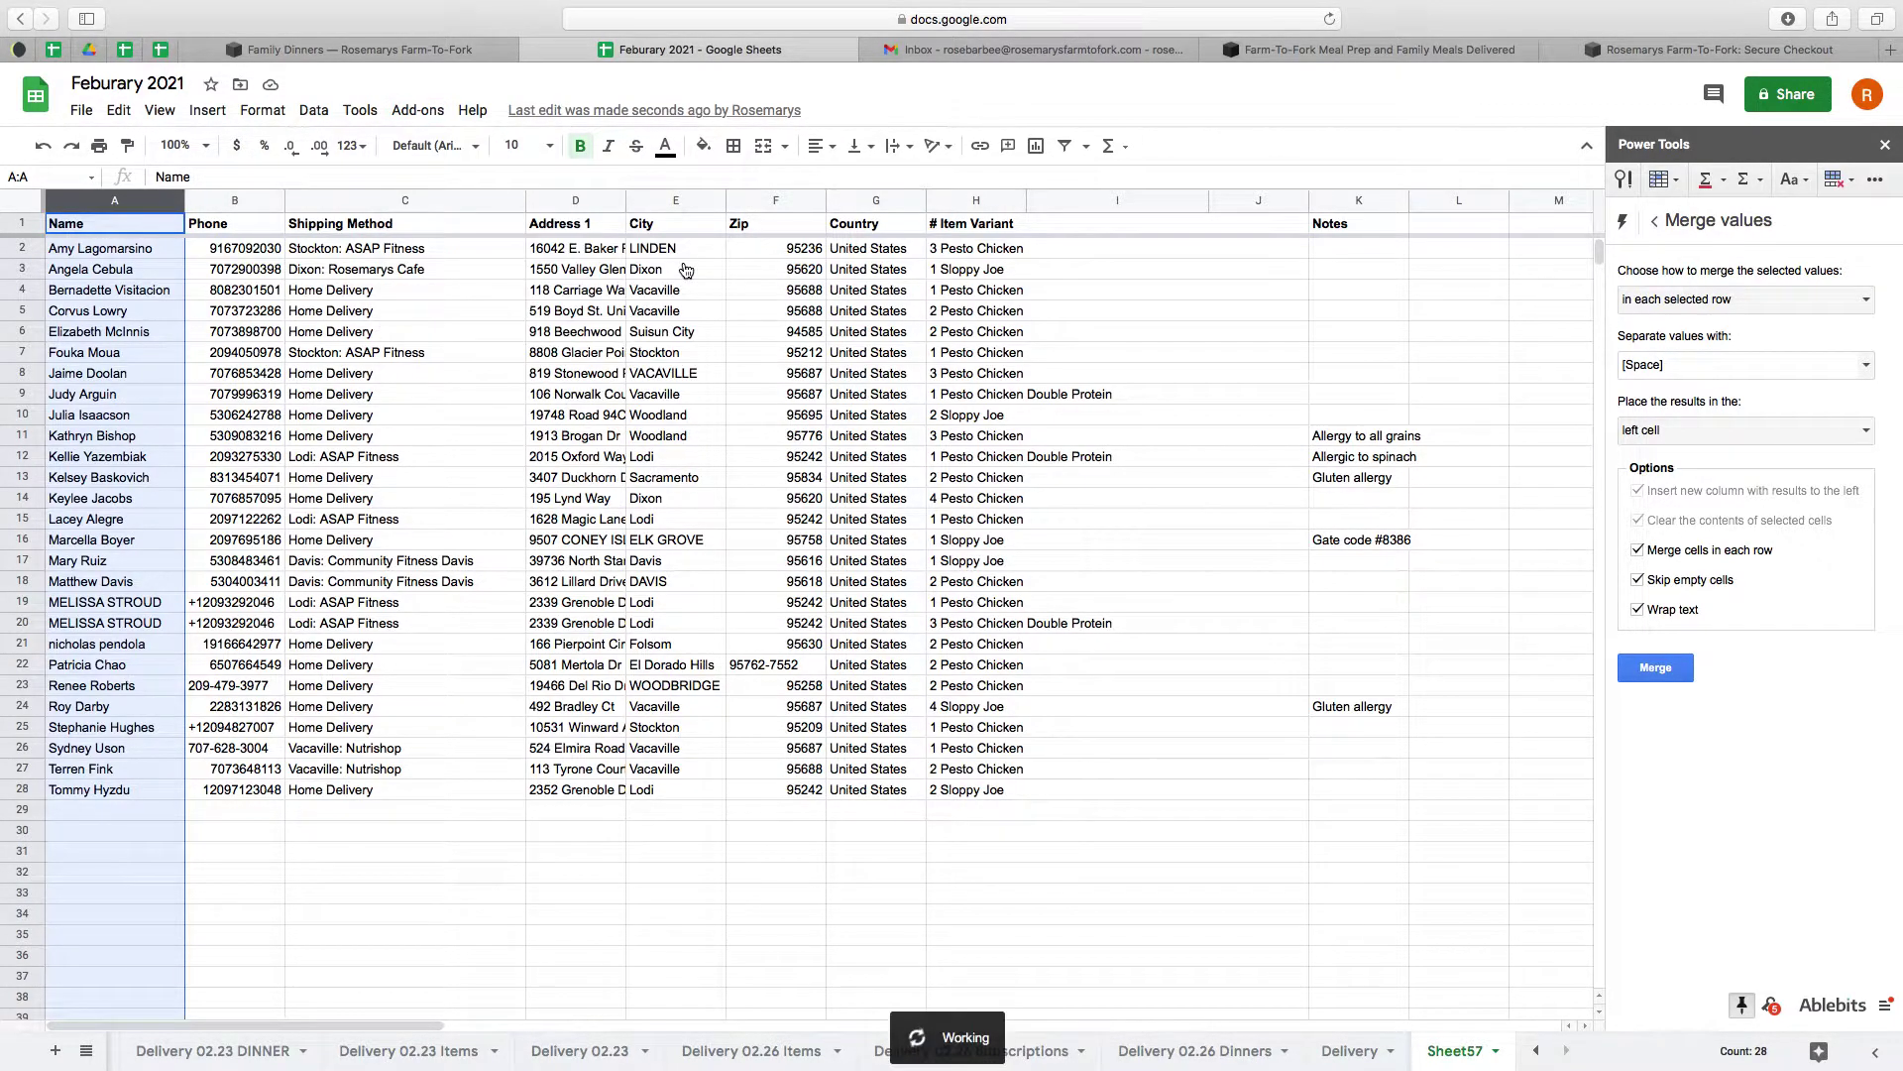
pyautogui.click(401, 201)
pyautogui.click(443, 110)
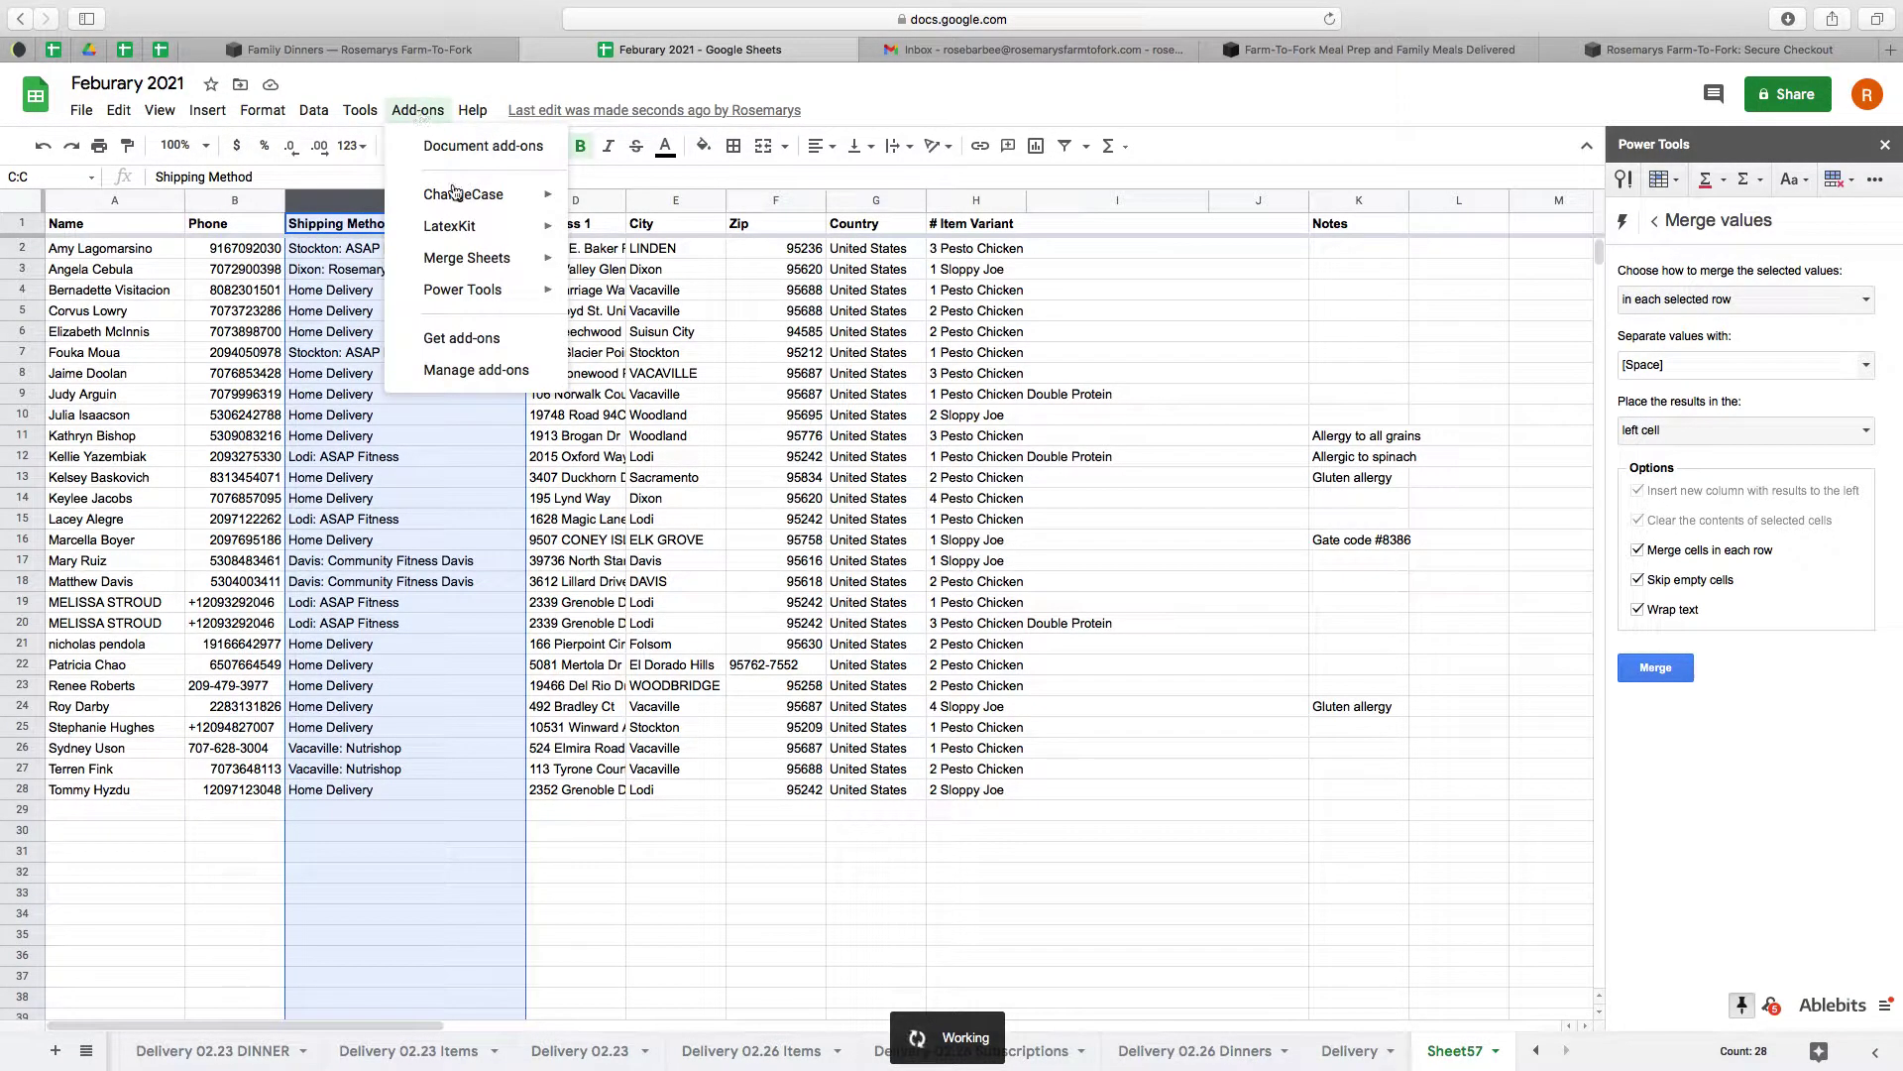
pyautogui.moveTo(466, 198)
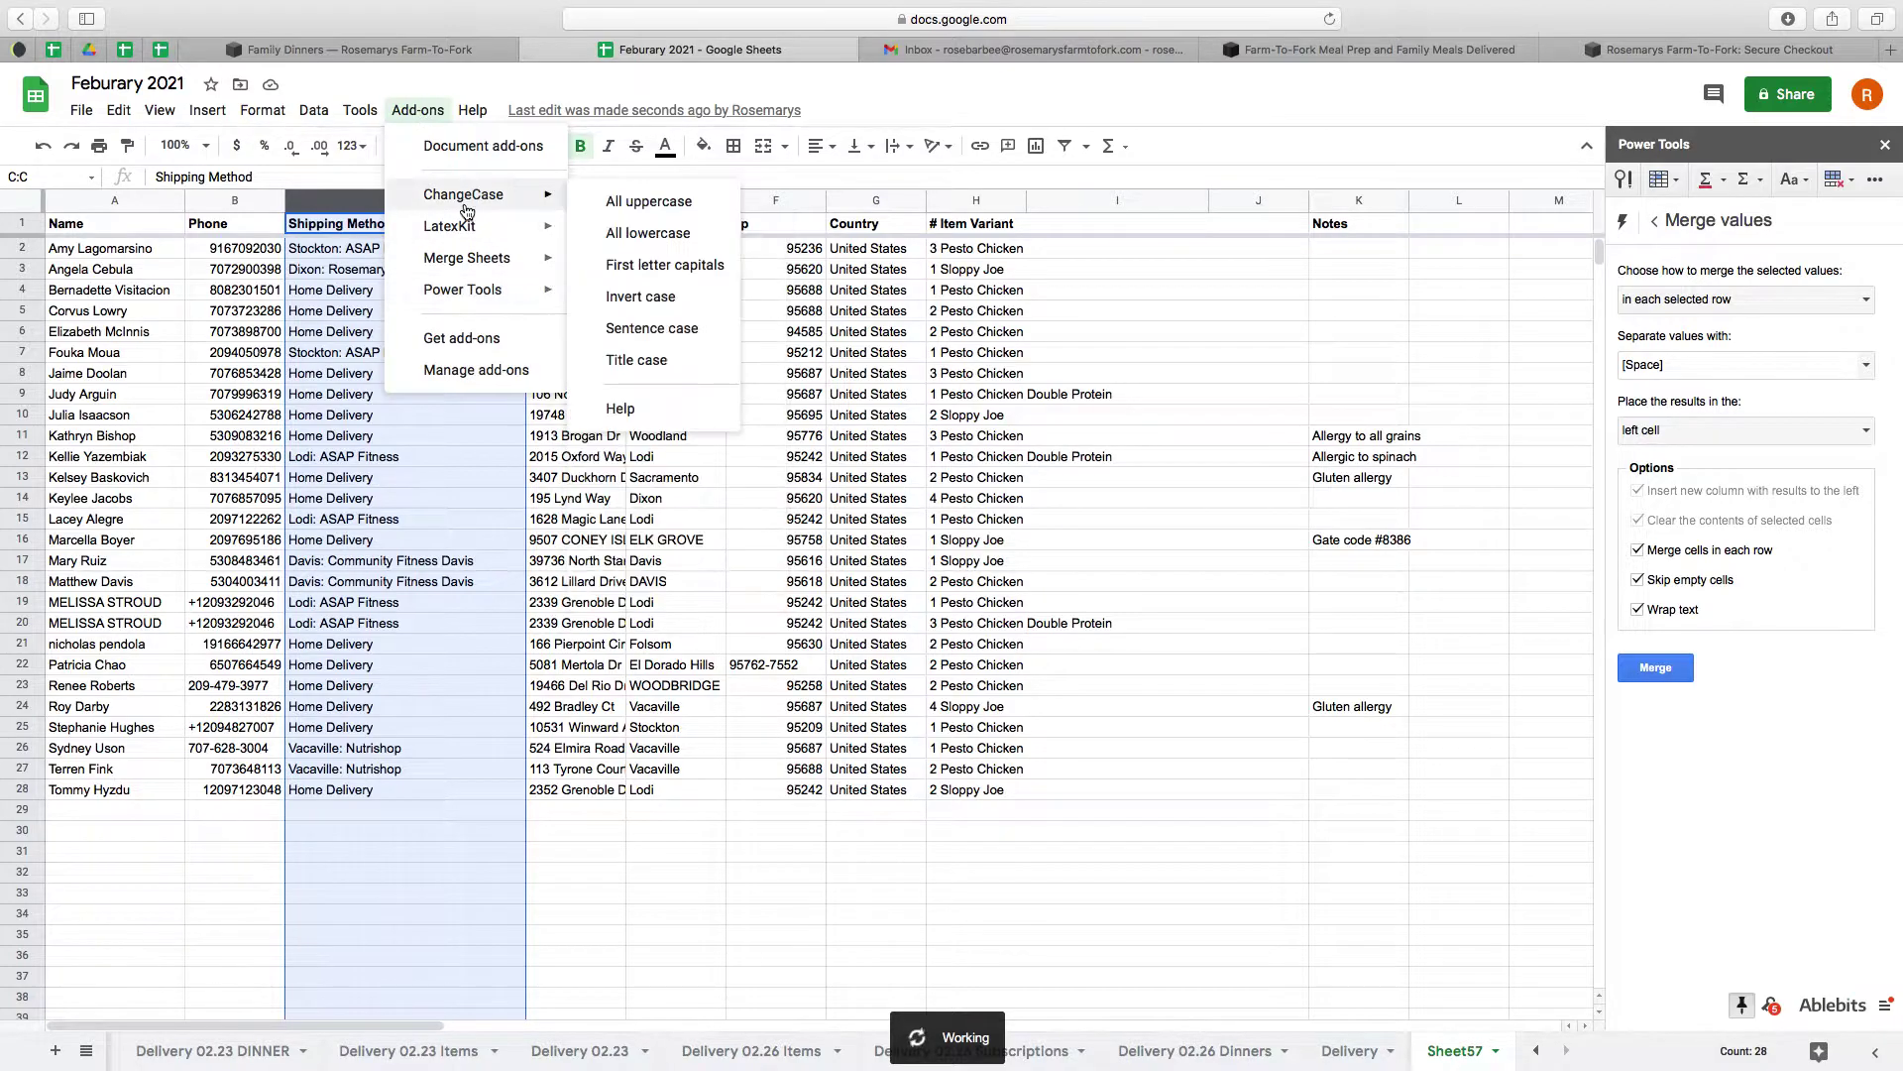
pyautogui.click(665, 264)
pyautogui.click(585, 205)
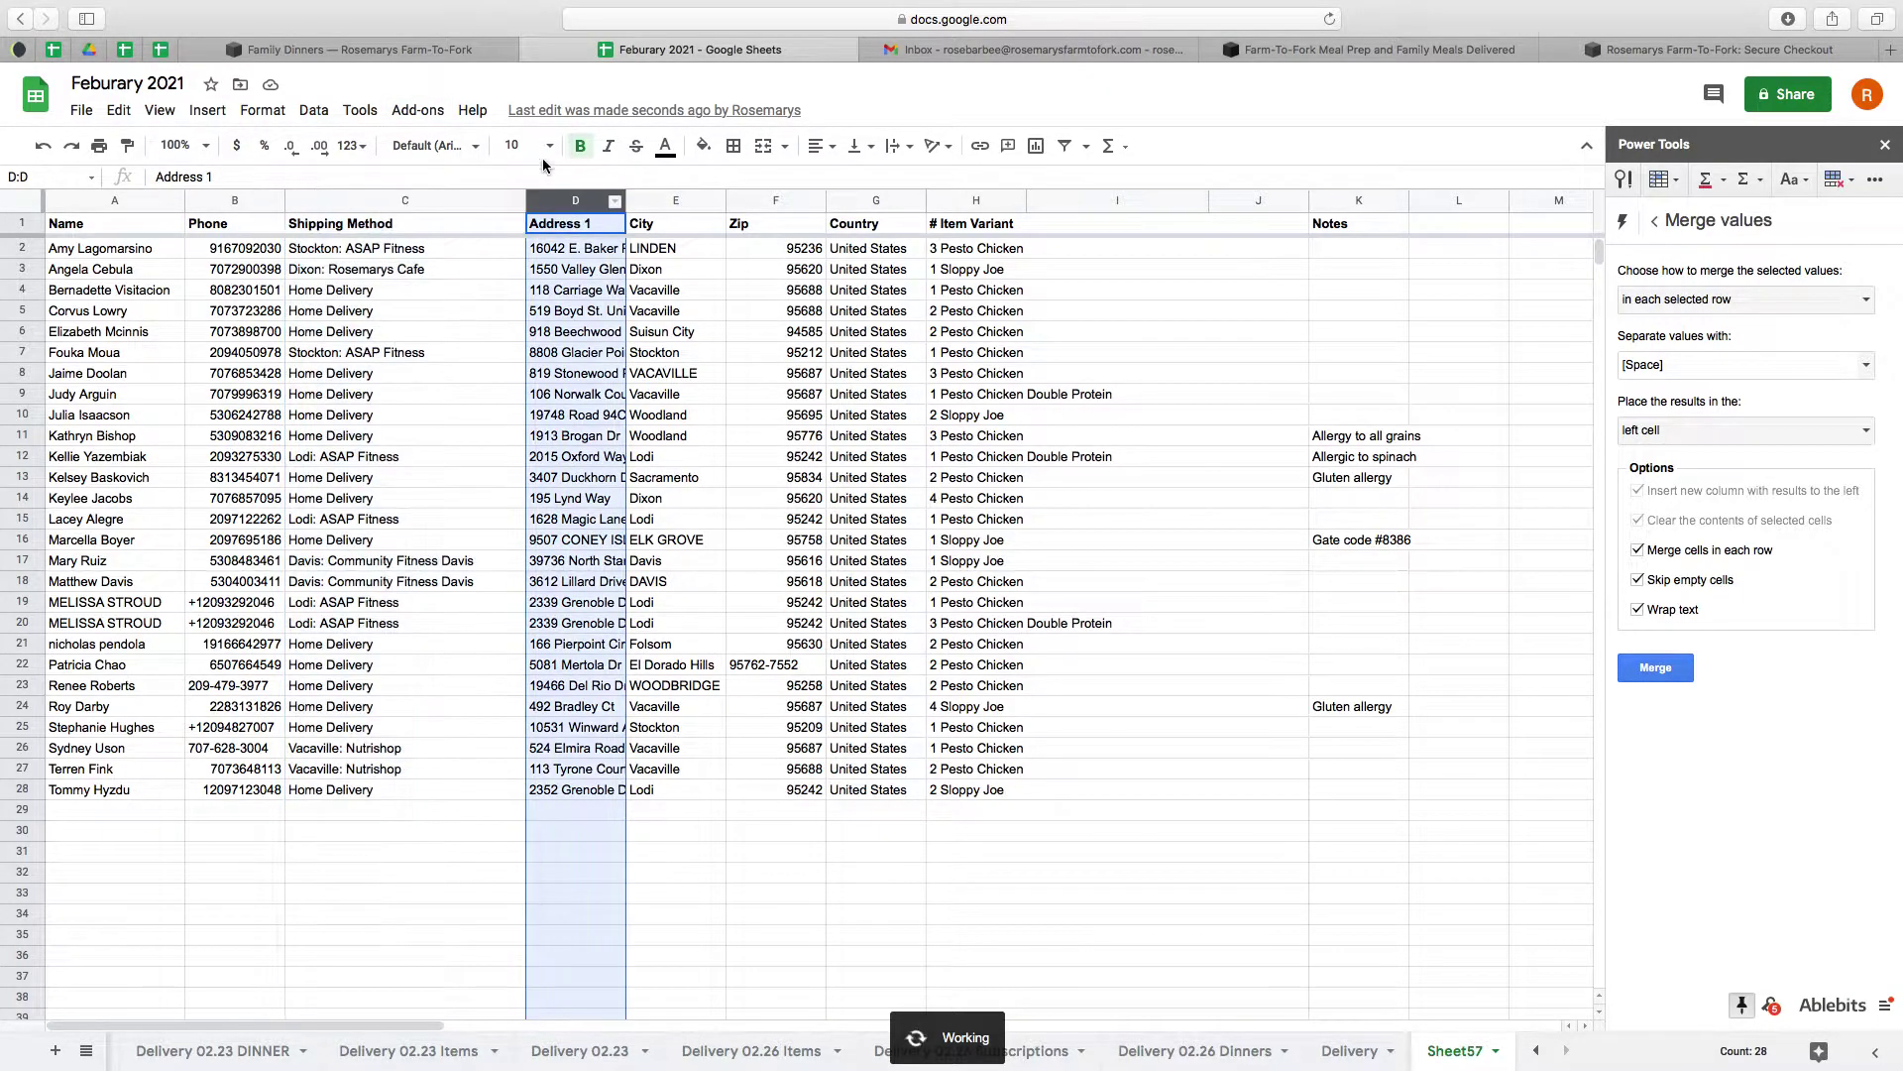
pyautogui.click(417, 110)
pyautogui.moveTo(541, 196)
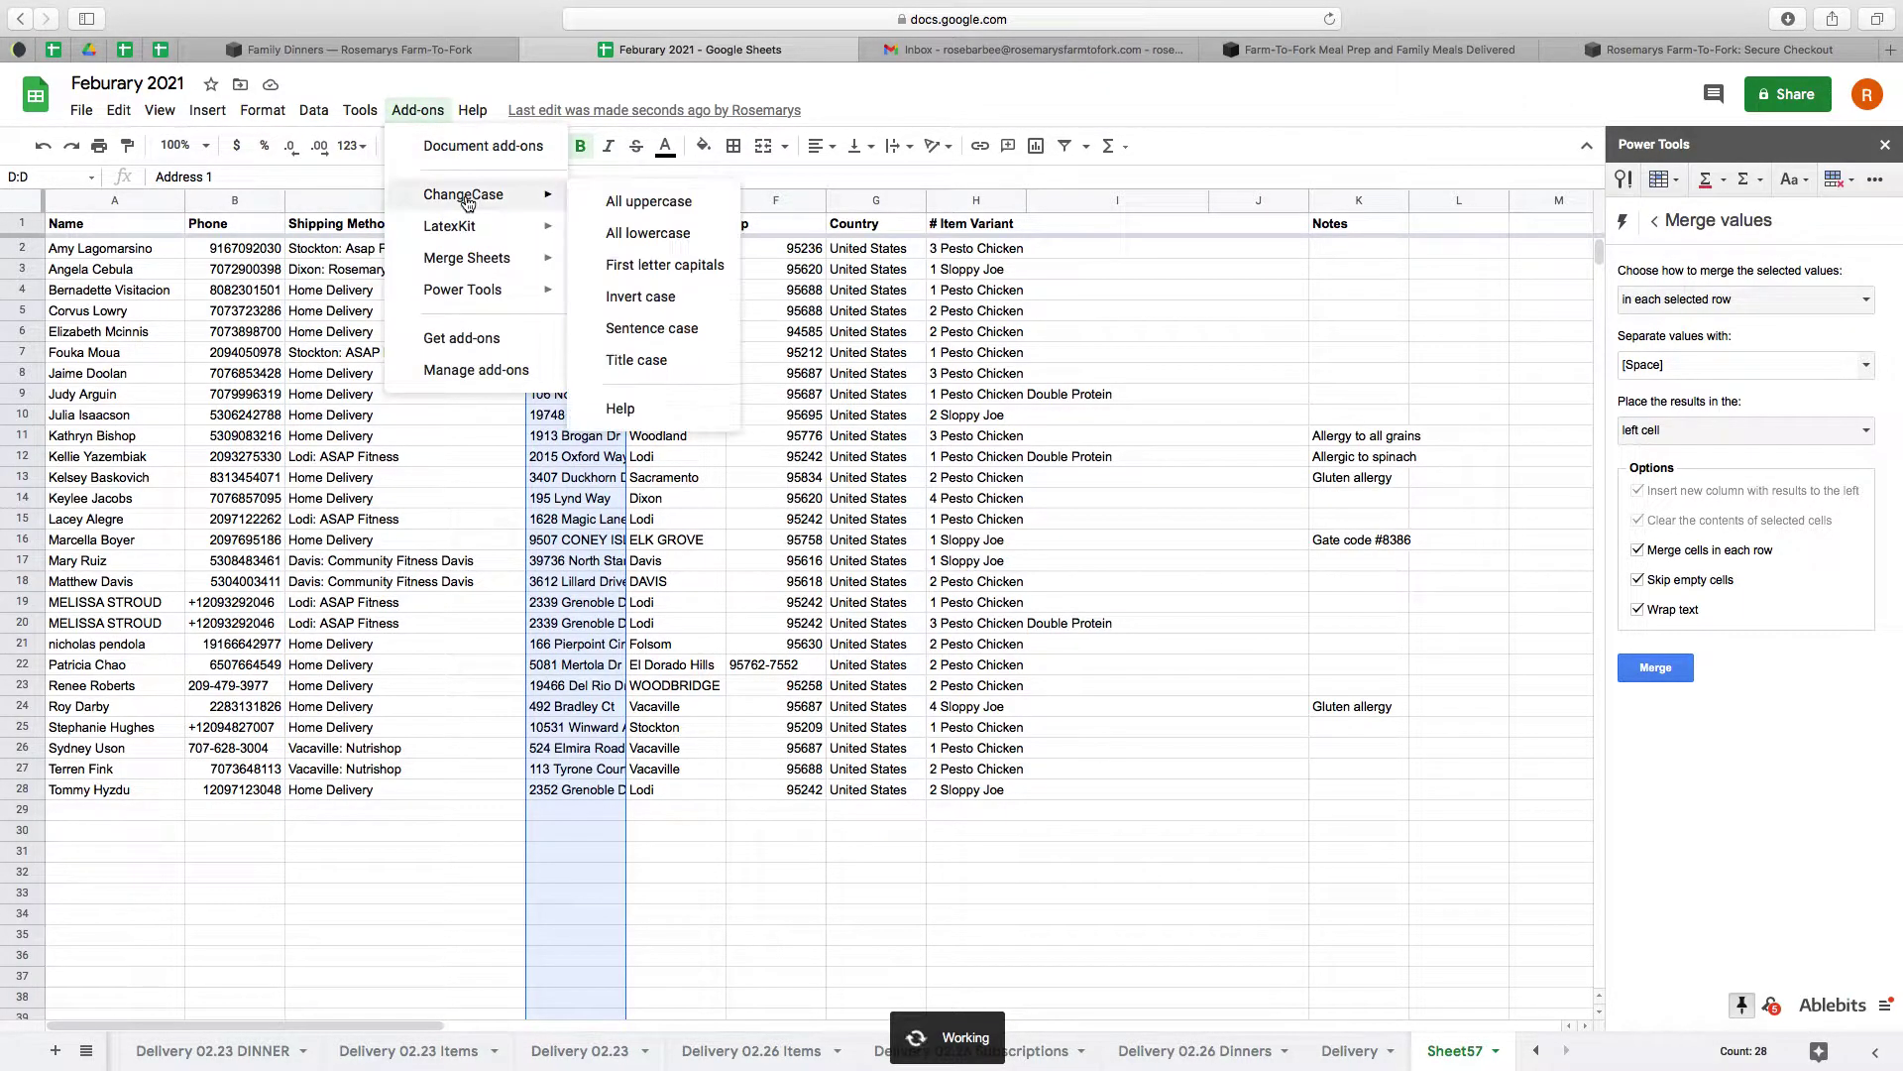
pyautogui.click(700, 264)
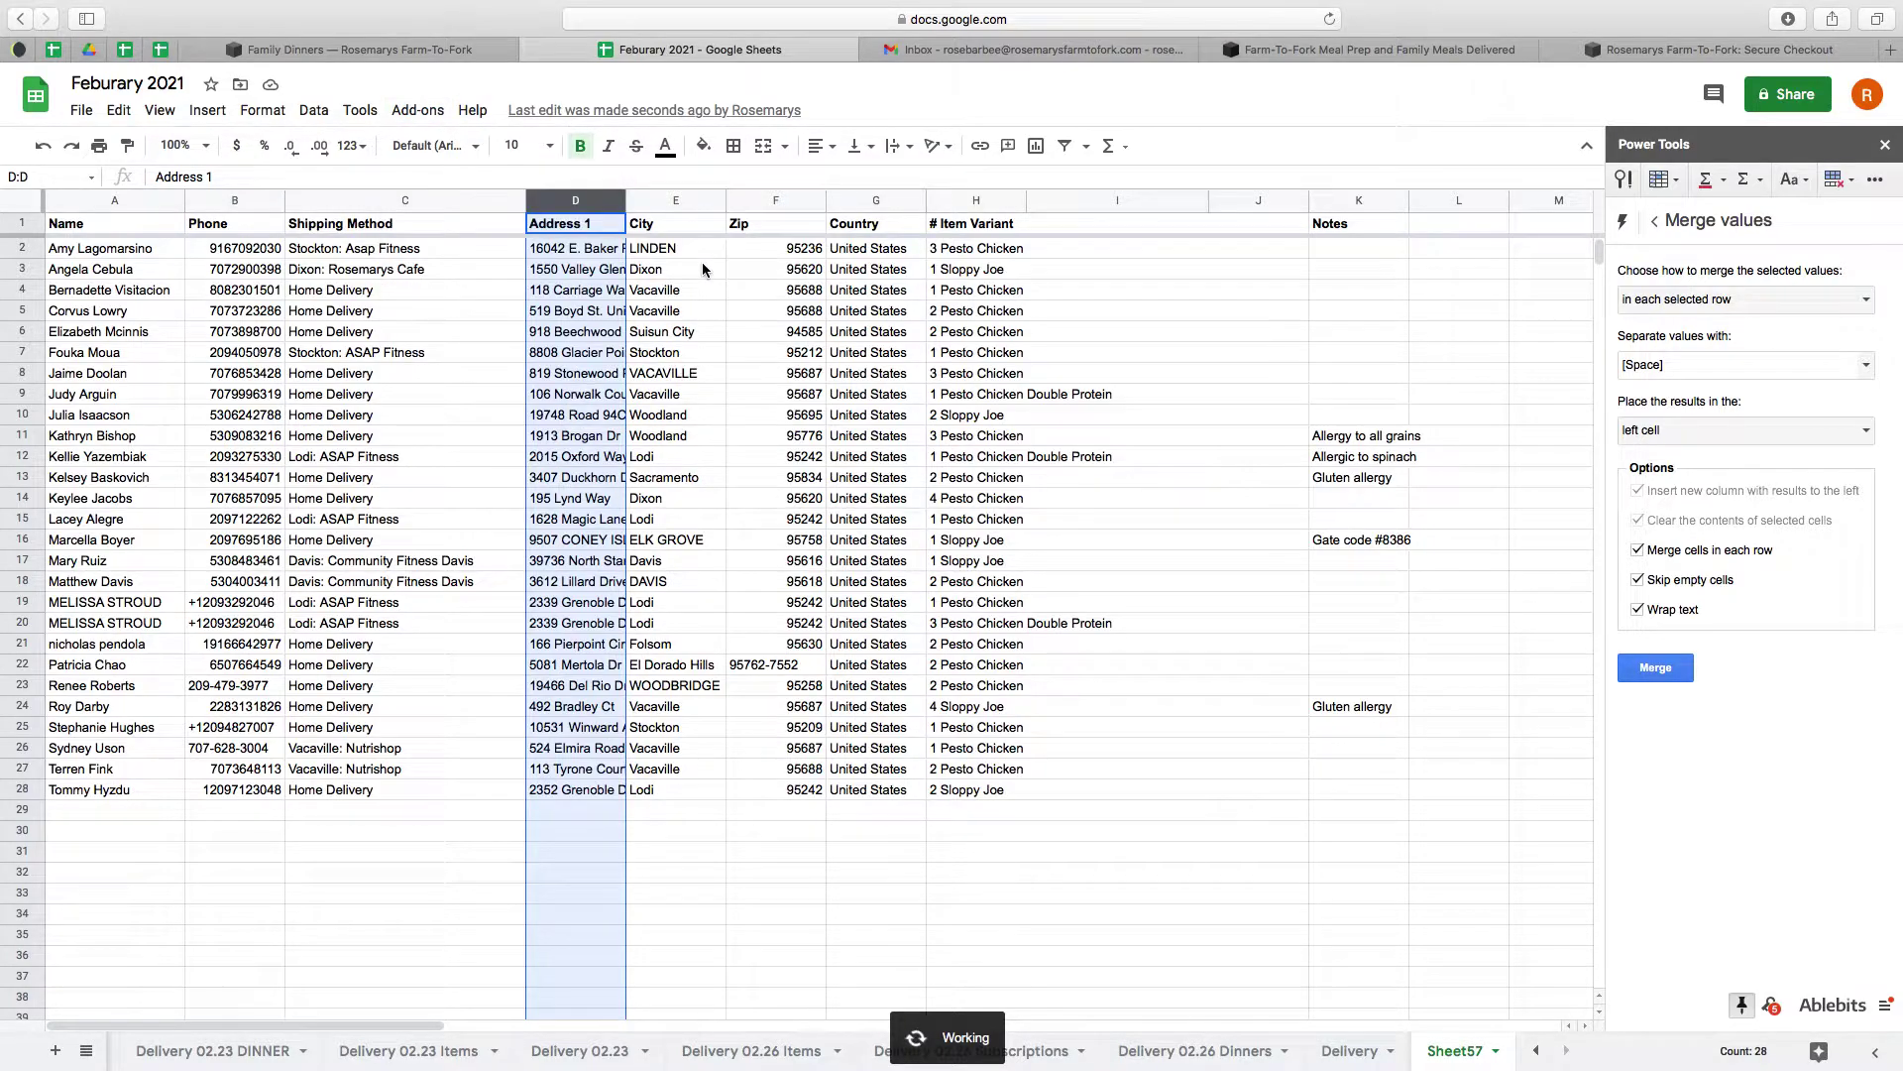
# - Apply first-letter capitals to the # Item Variant, Notes and City columns
pyautogui.click(970, 203)
pyautogui.click(417, 110)
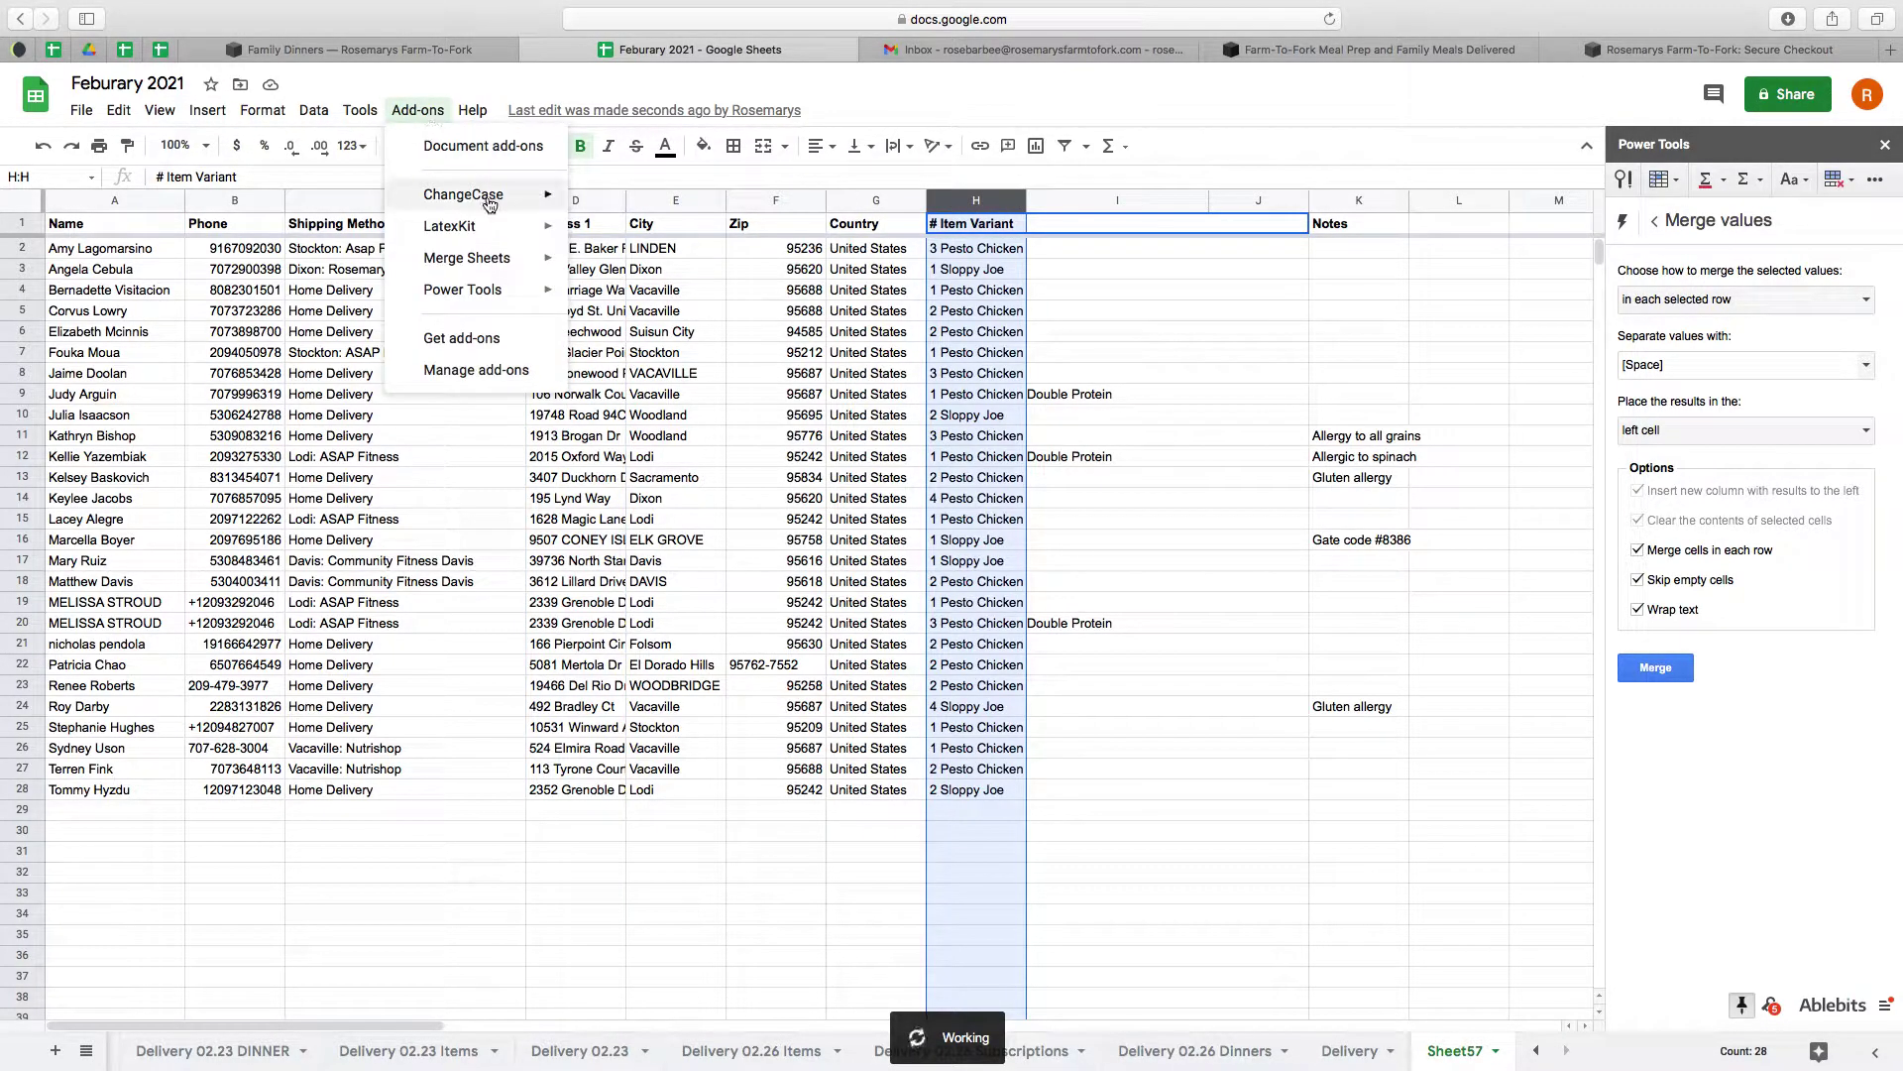
pyautogui.moveTo(463, 194)
pyautogui.click(630, 264)
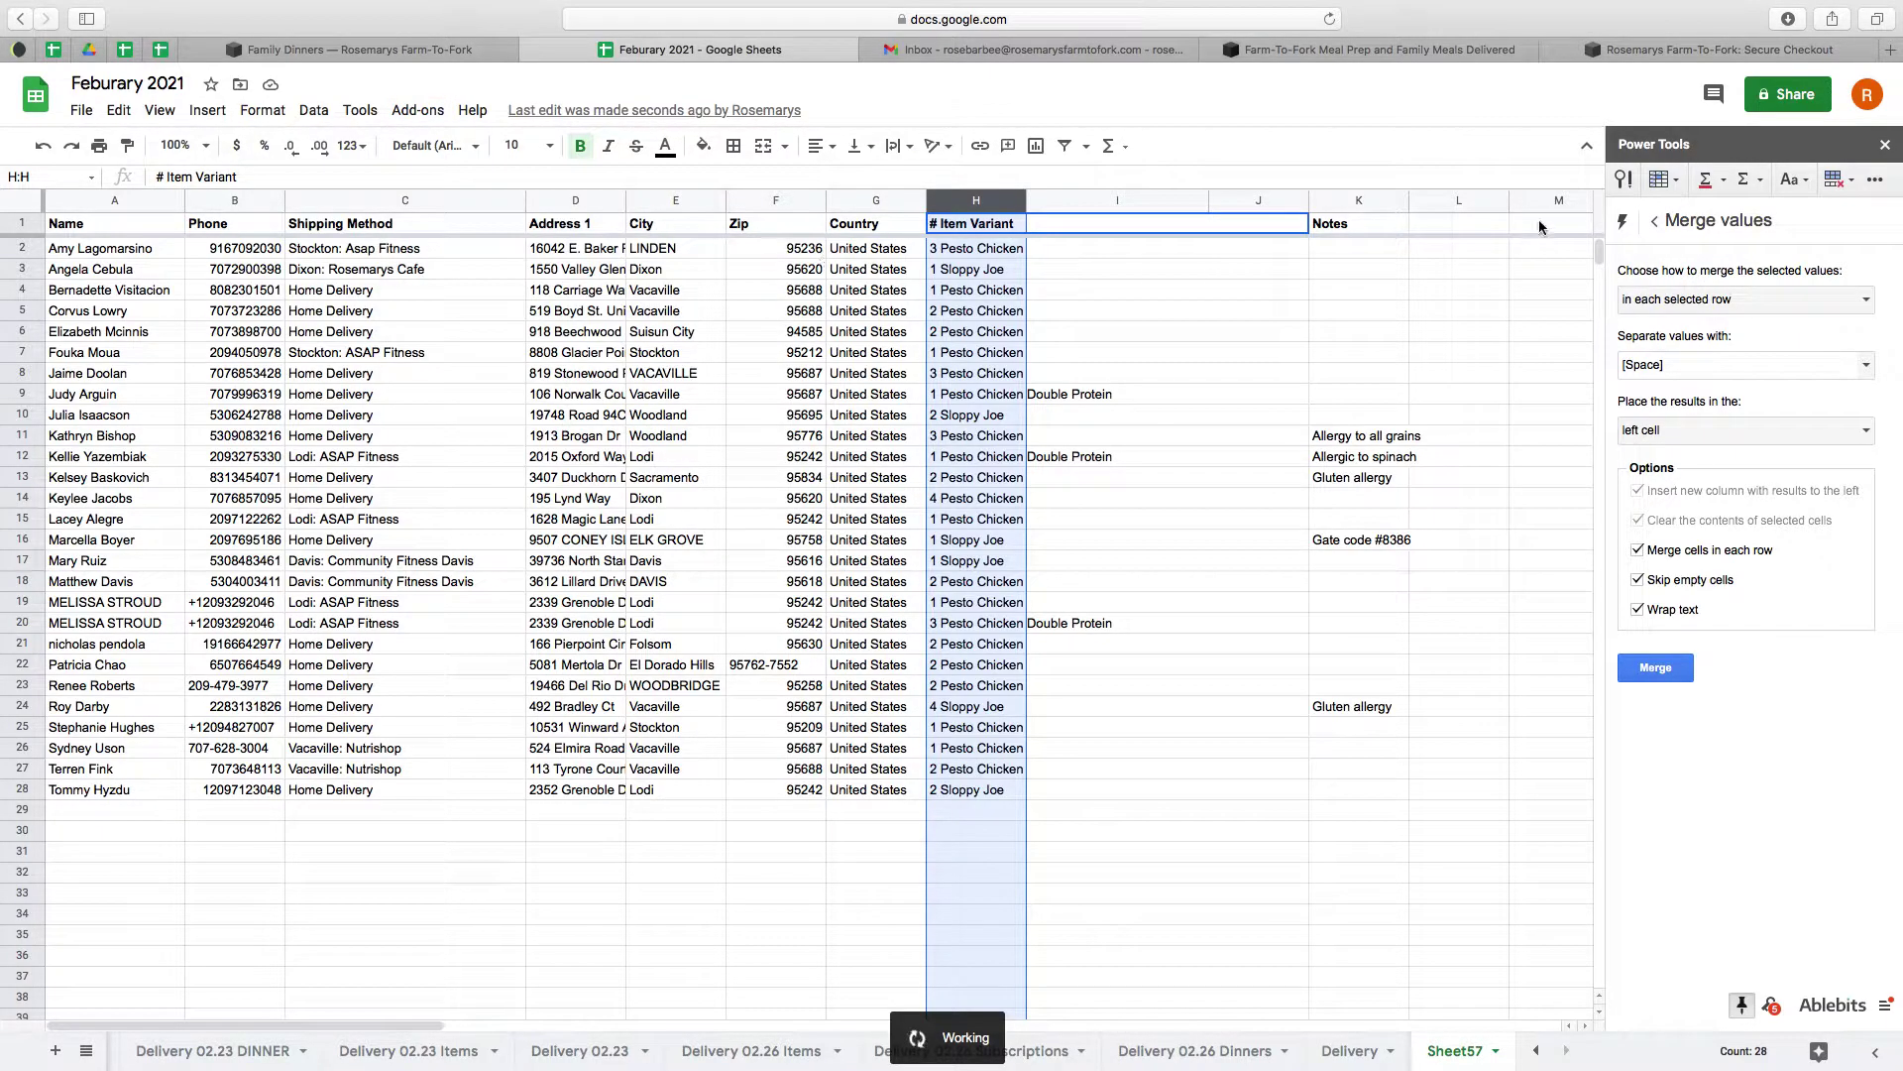
pyautogui.click(1333, 198)
pyautogui.click(418, 110)
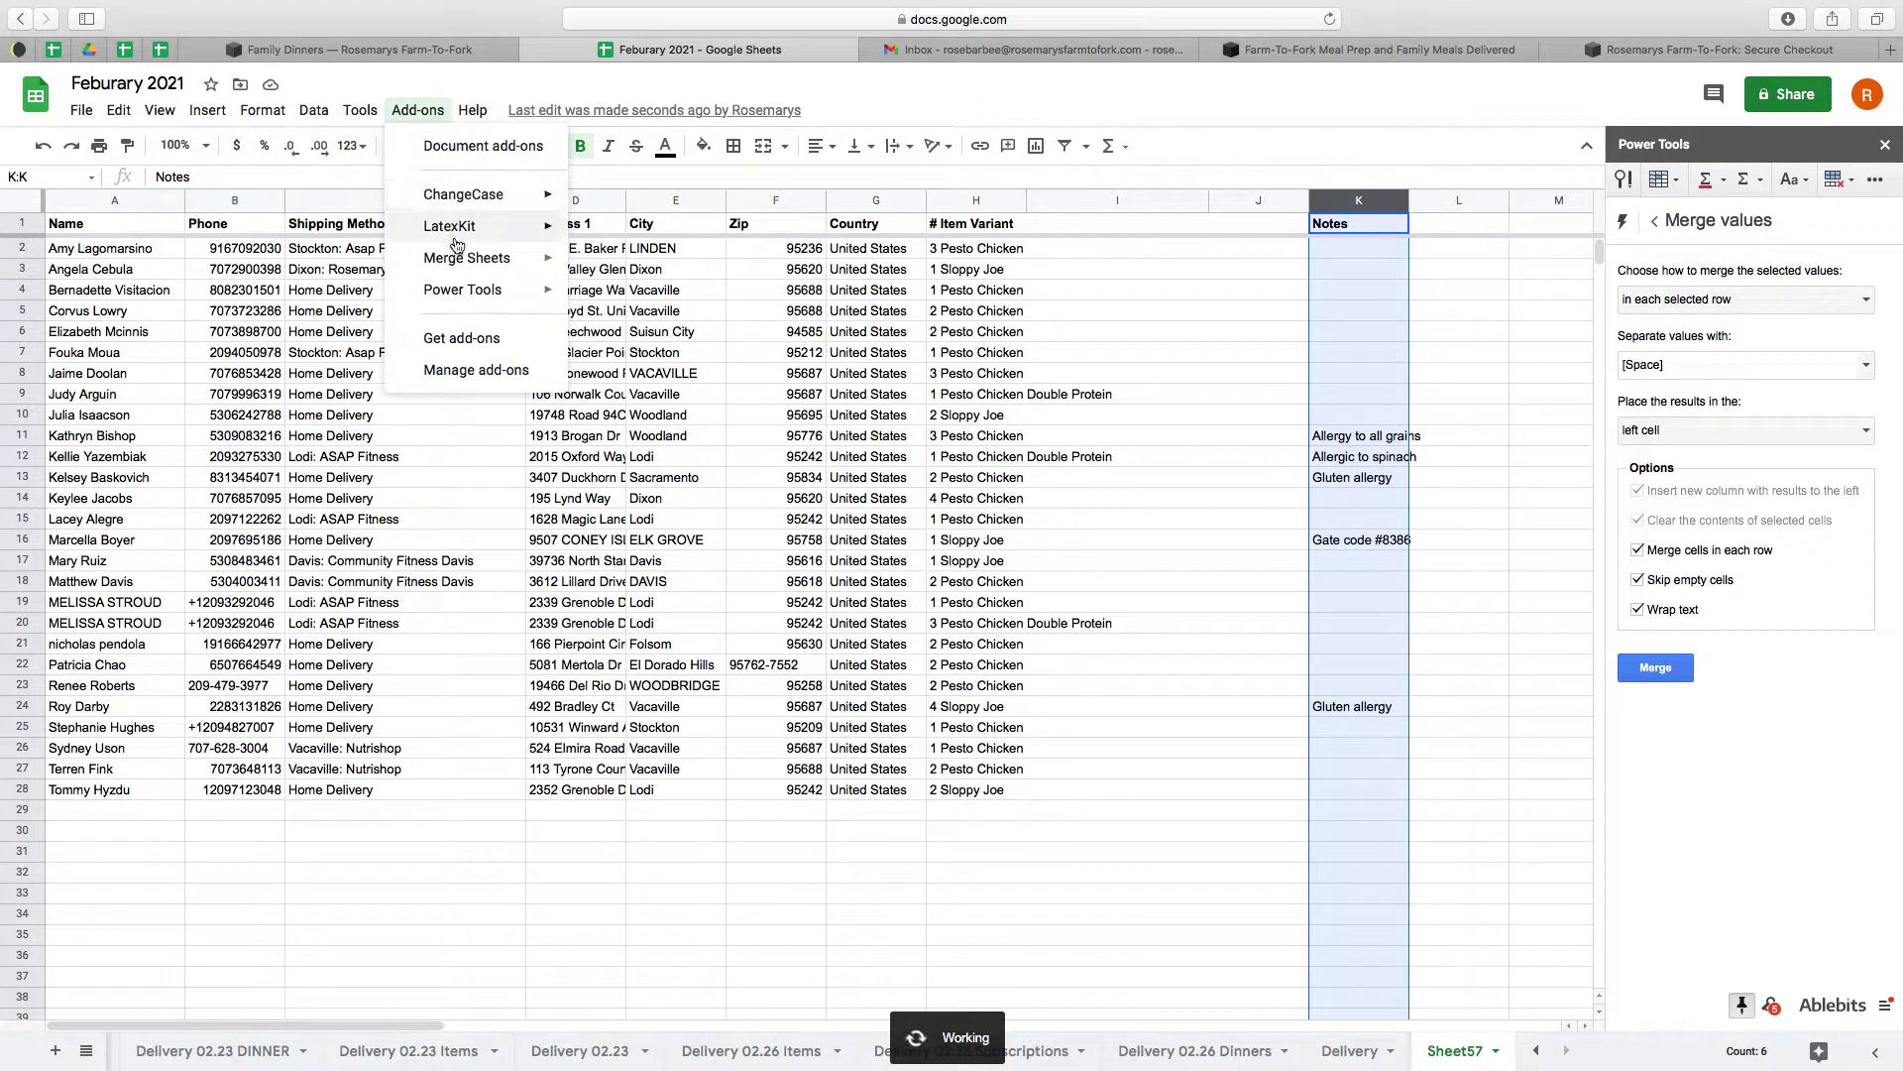
pyautogui.moveTo(546, 195)
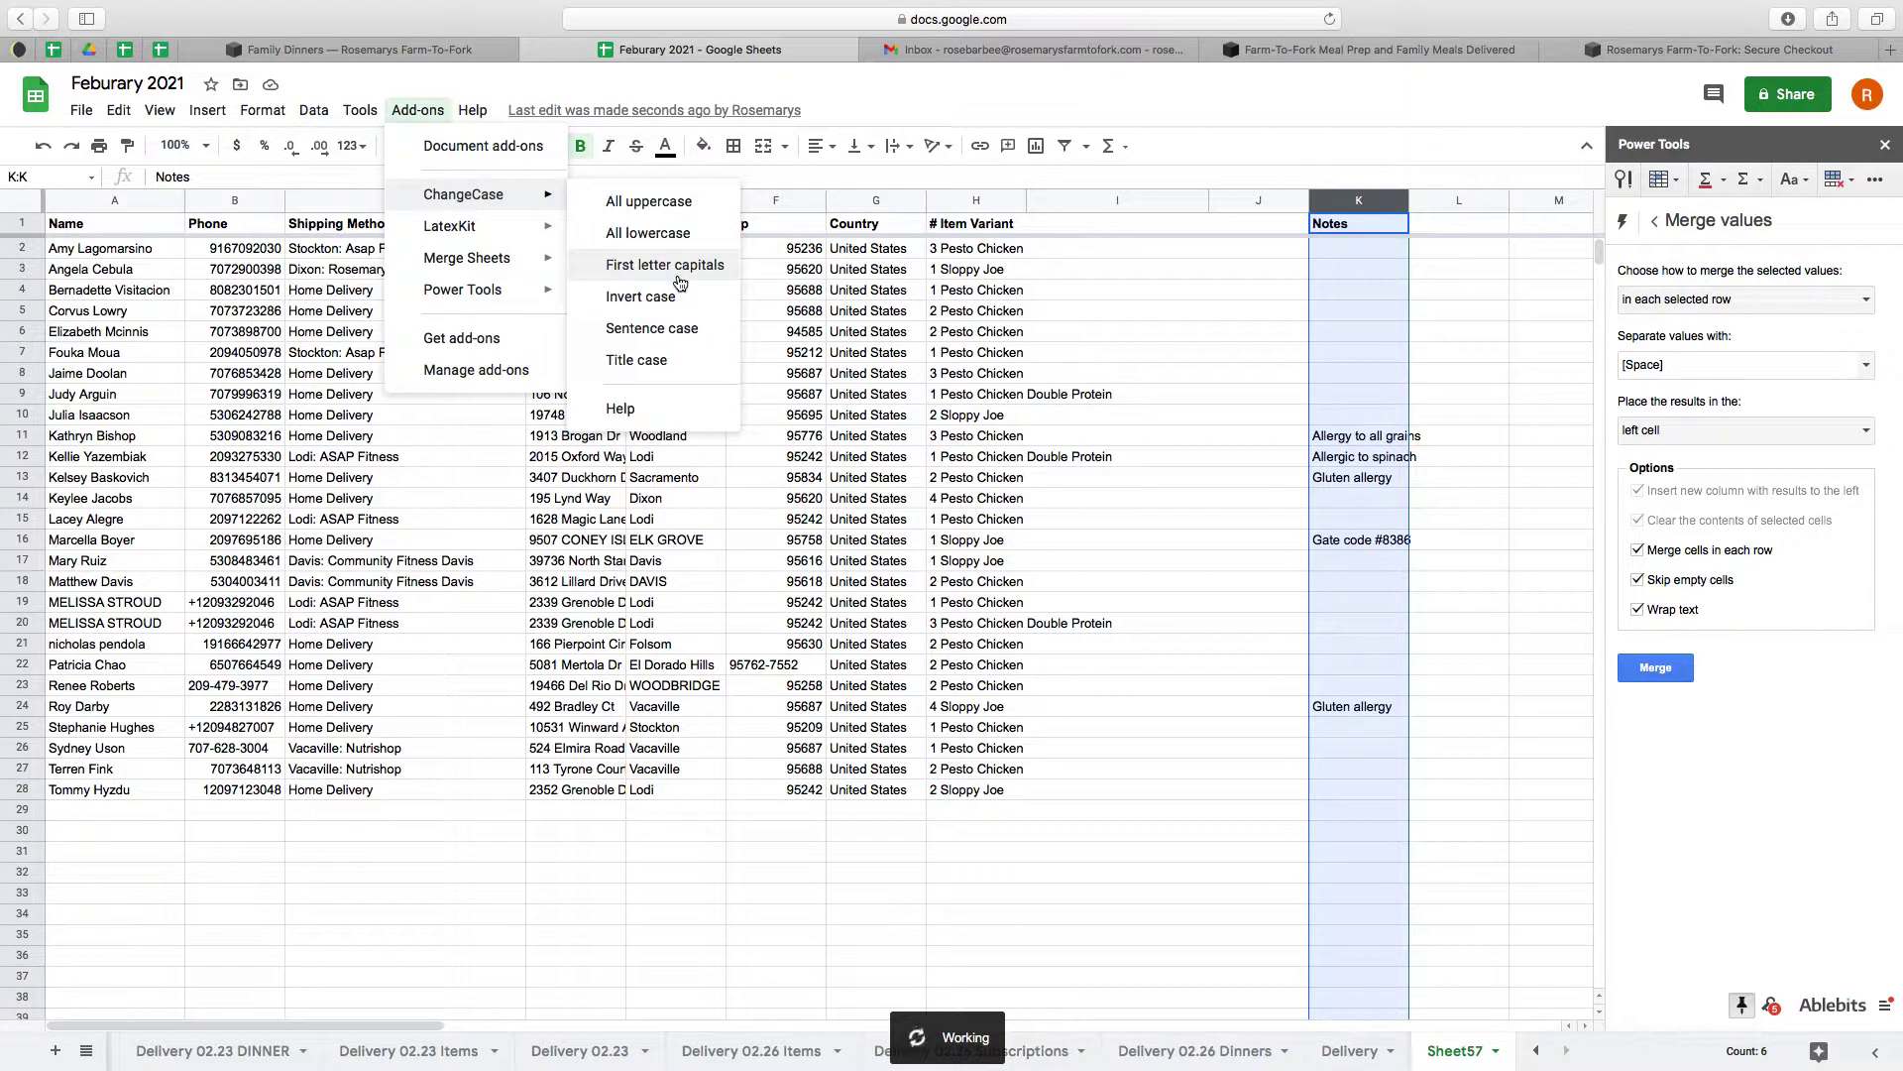
pyautogui.click(679, 265)
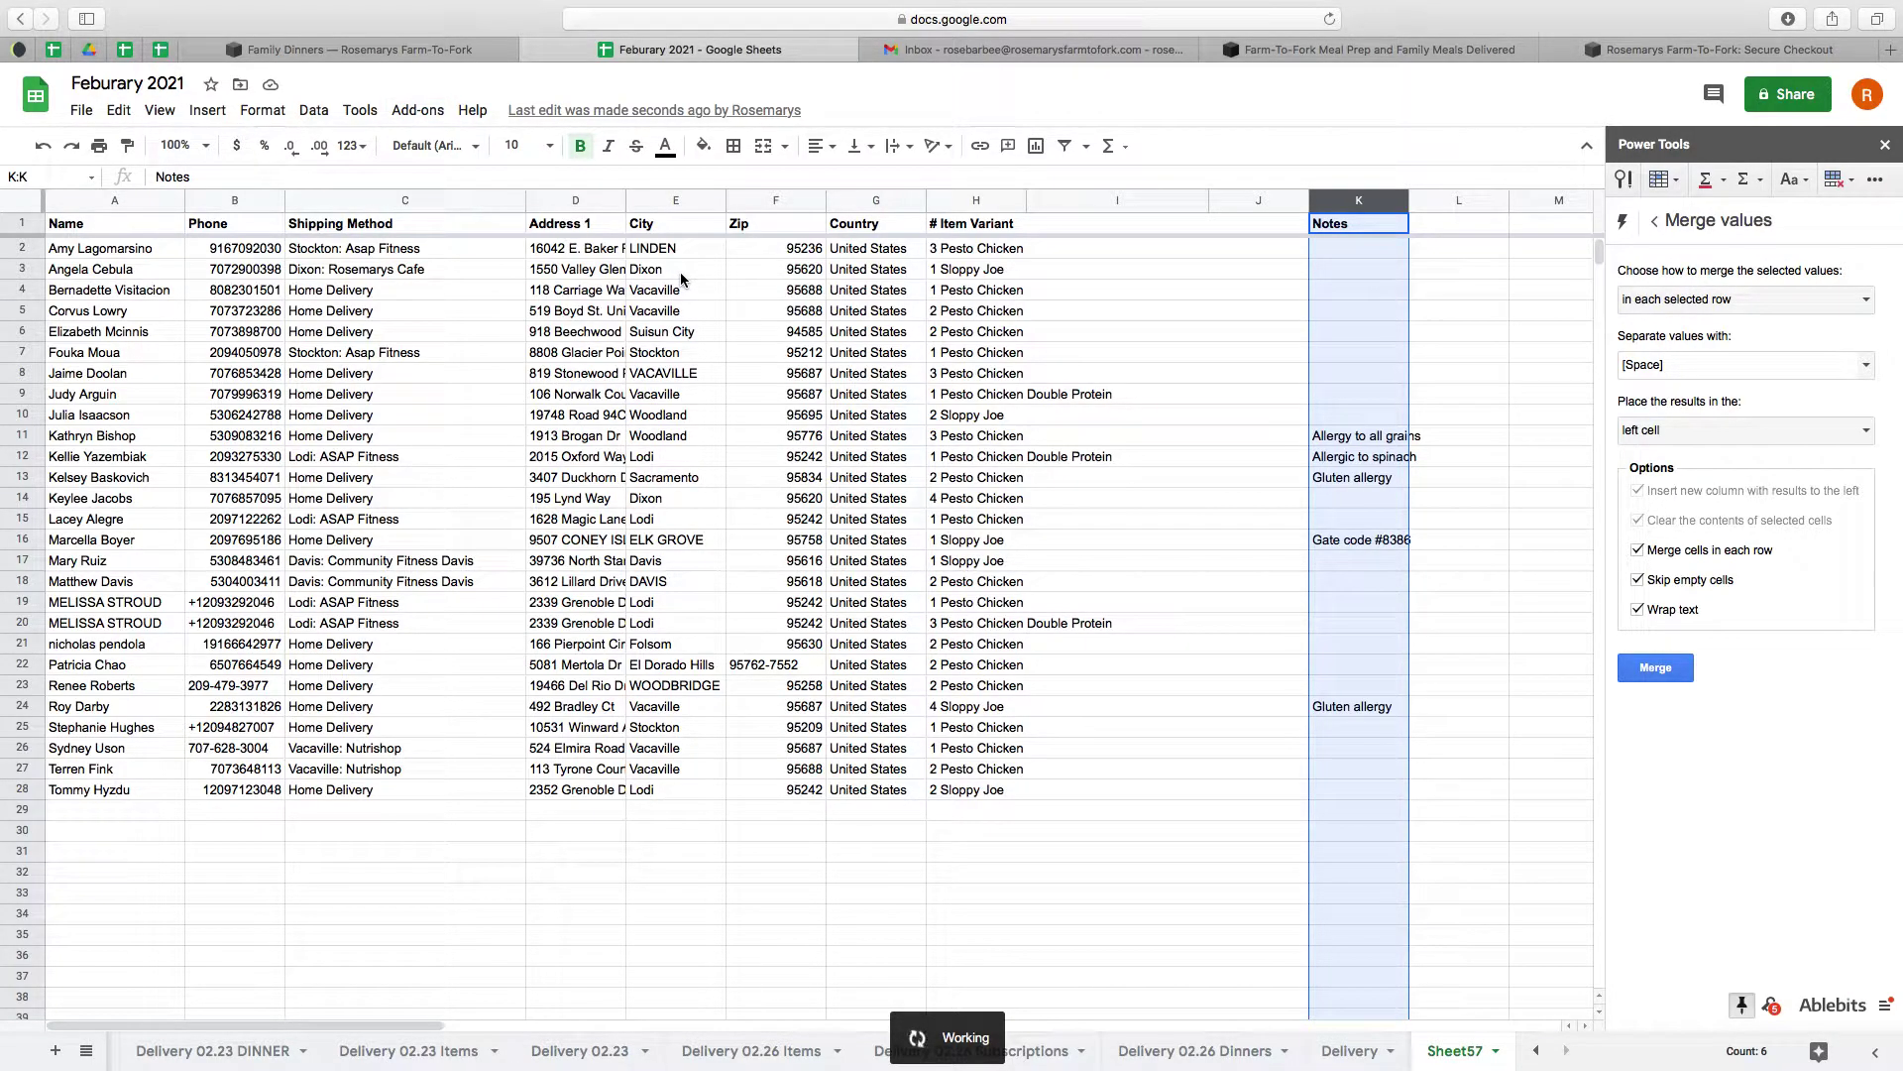
pyautogui.click(651, 194)
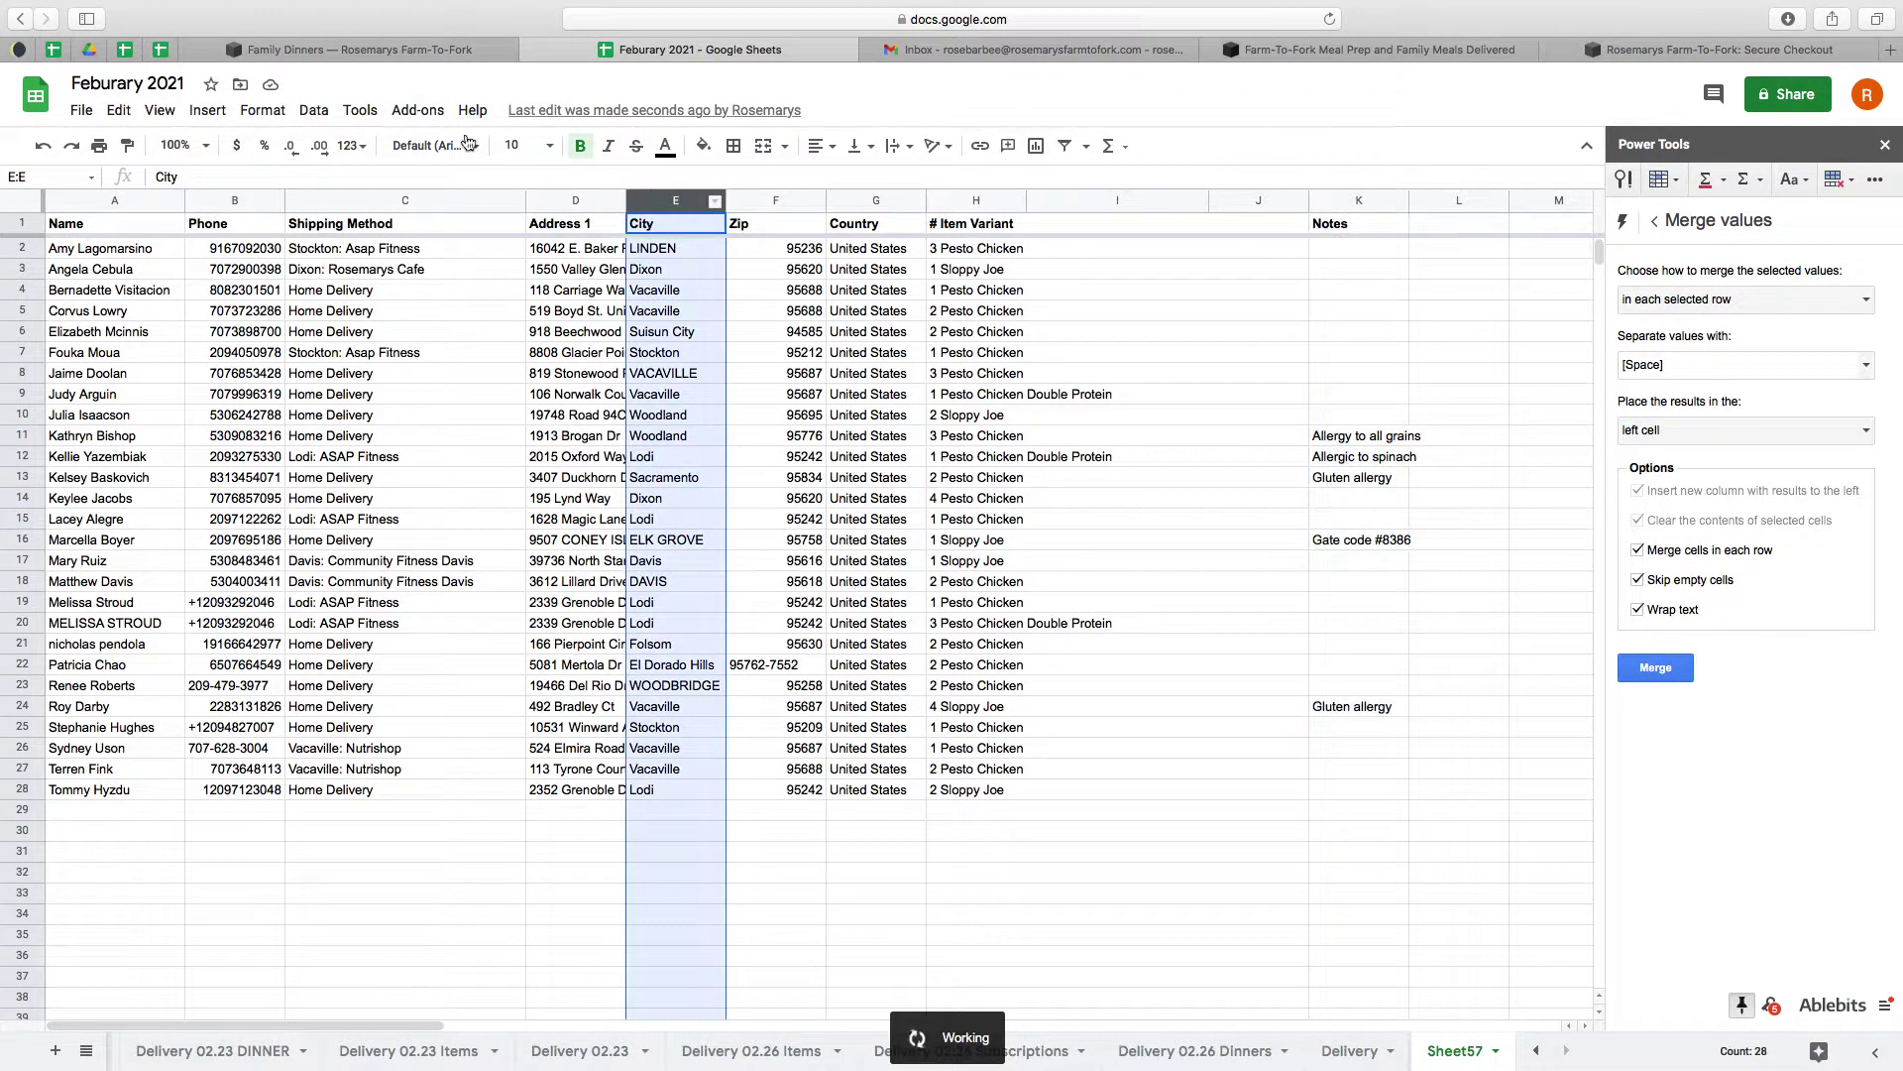
pyautogui.click(413, 113)
pyautogui.moveTo(456, 199)
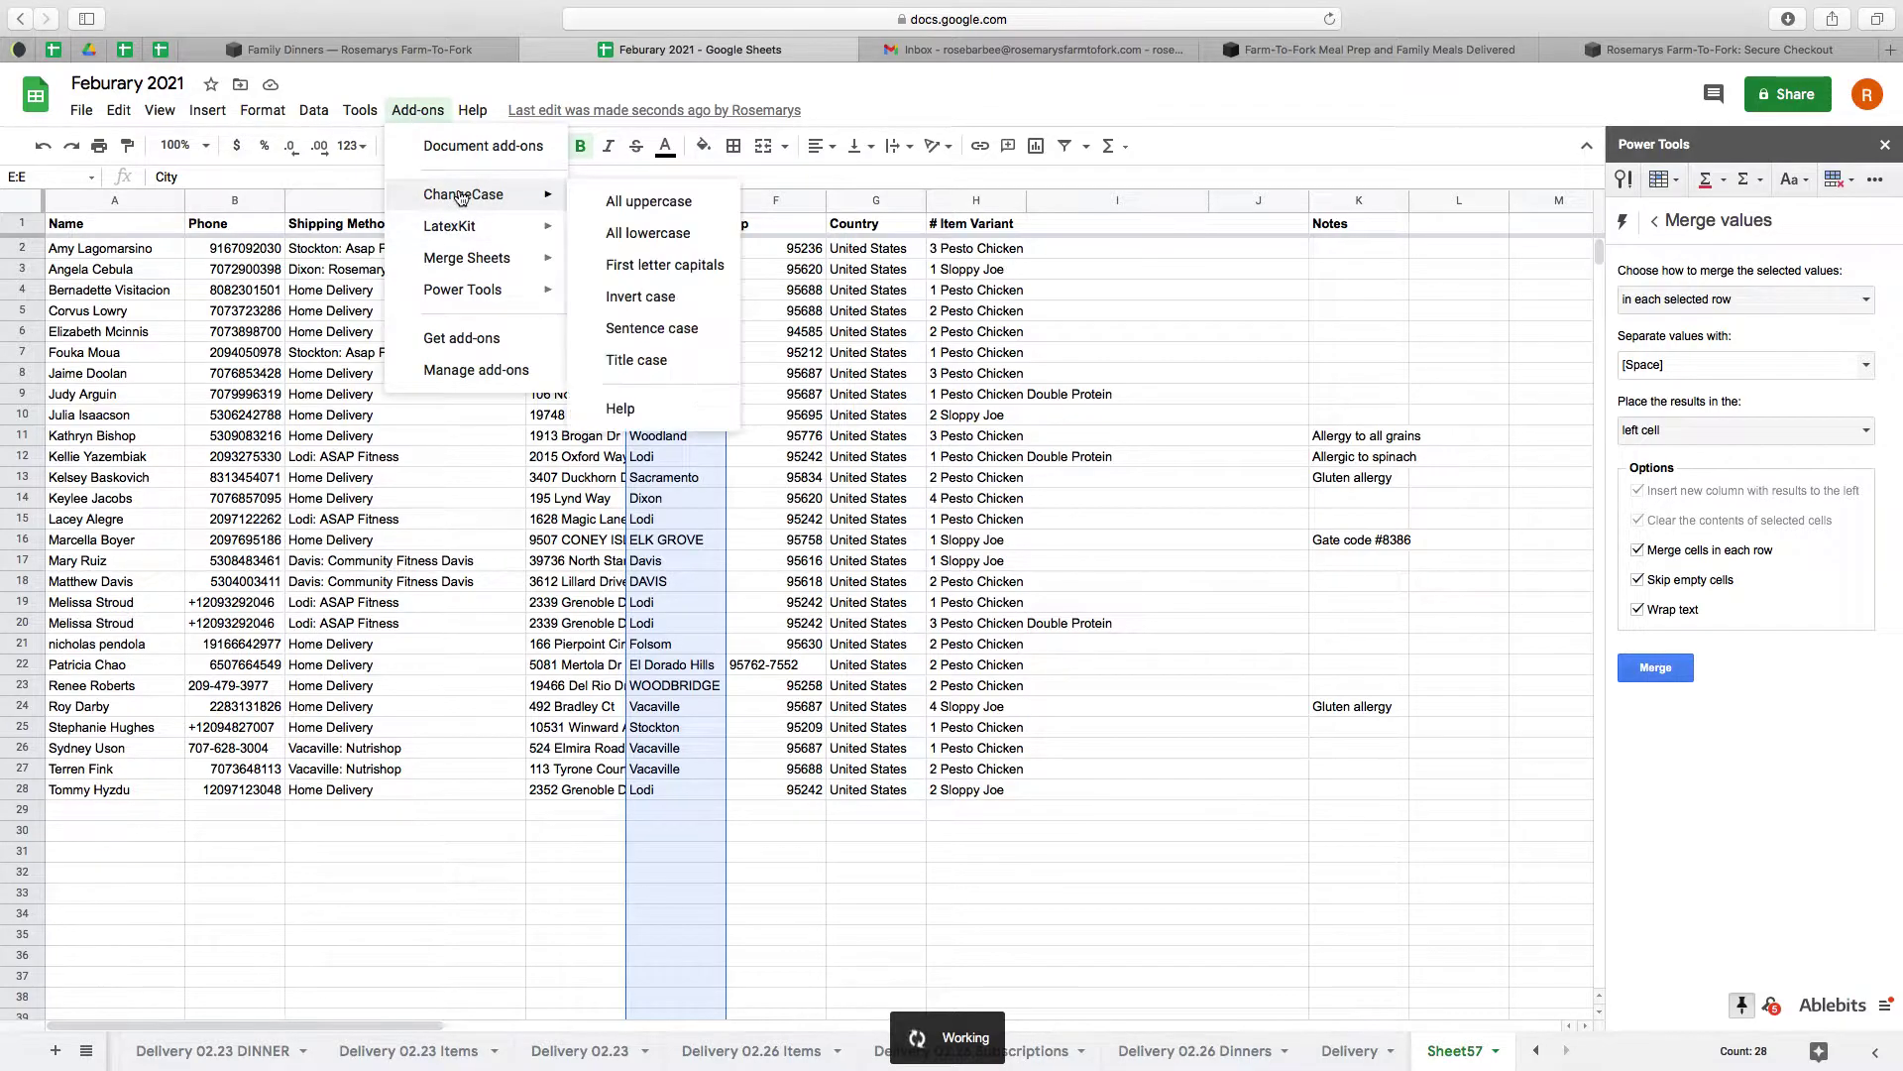
pyautogui.click(666, 294)
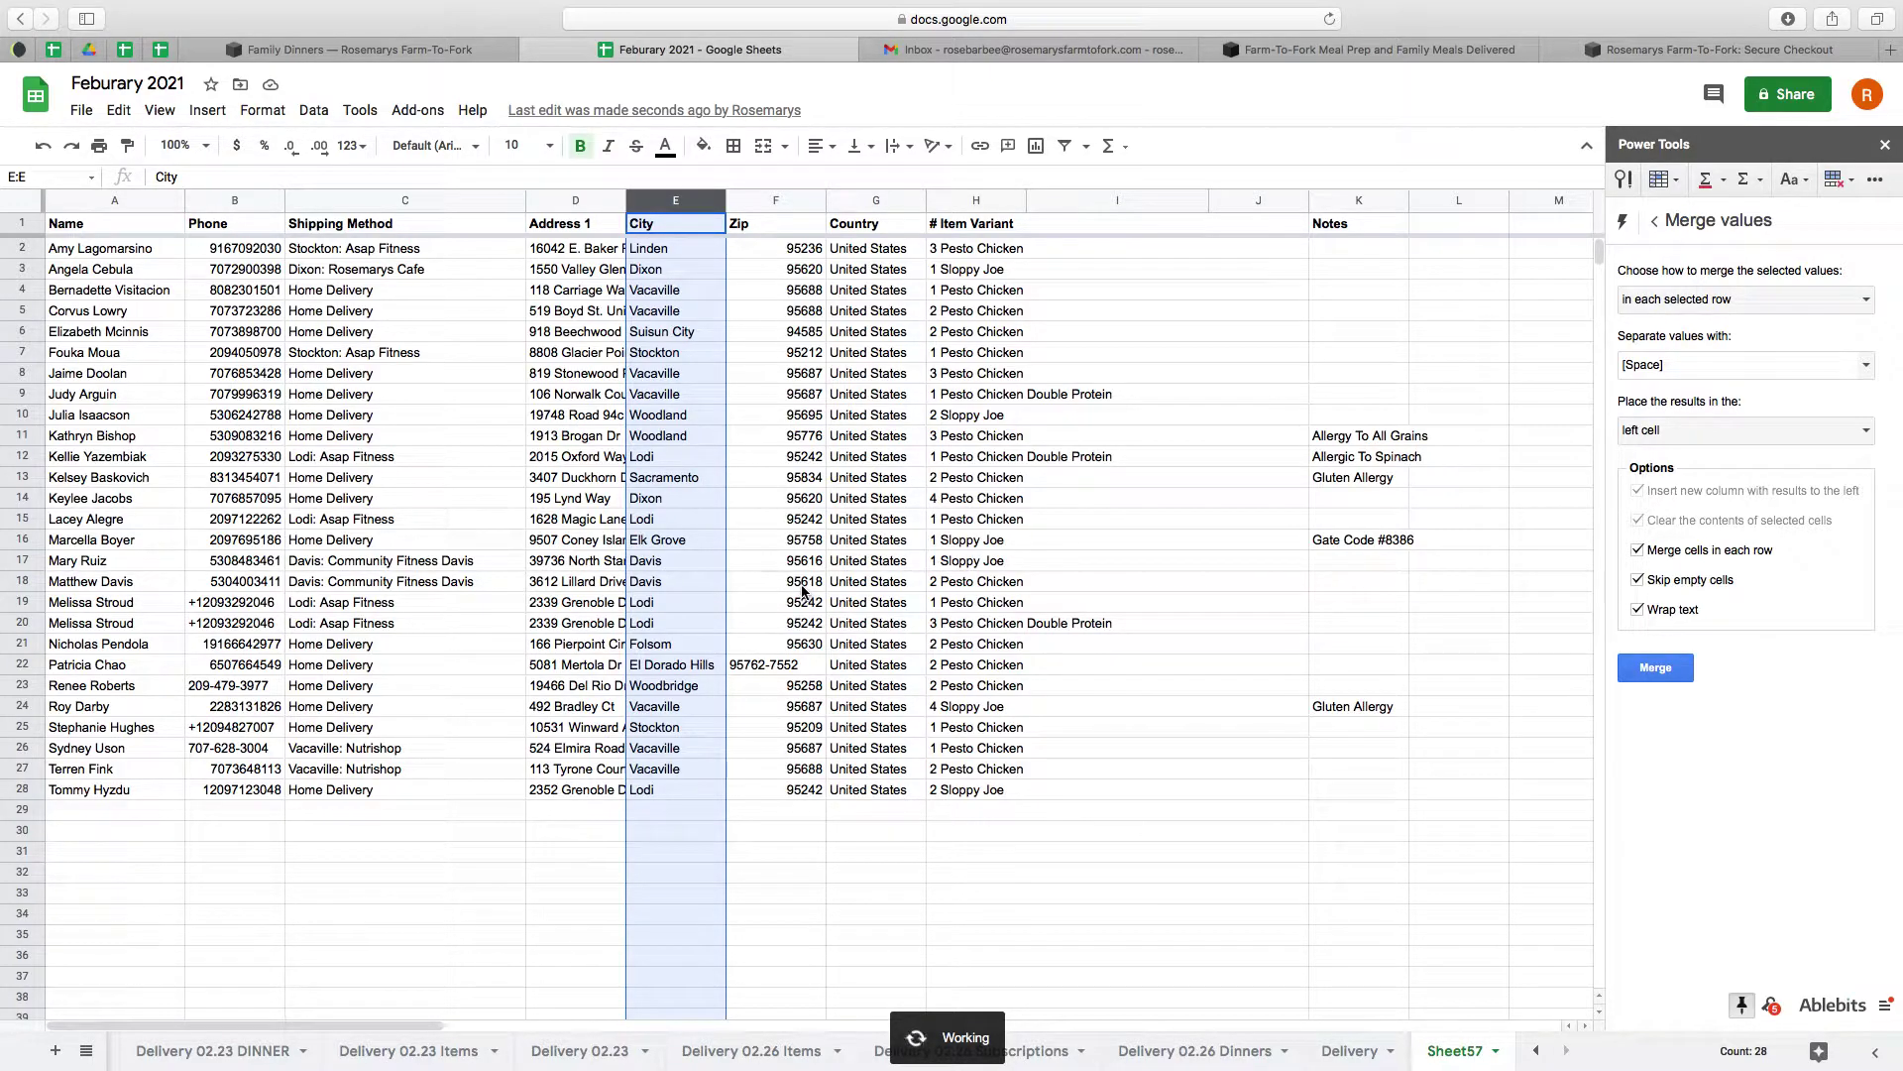
pyautogui.click(765, 530)
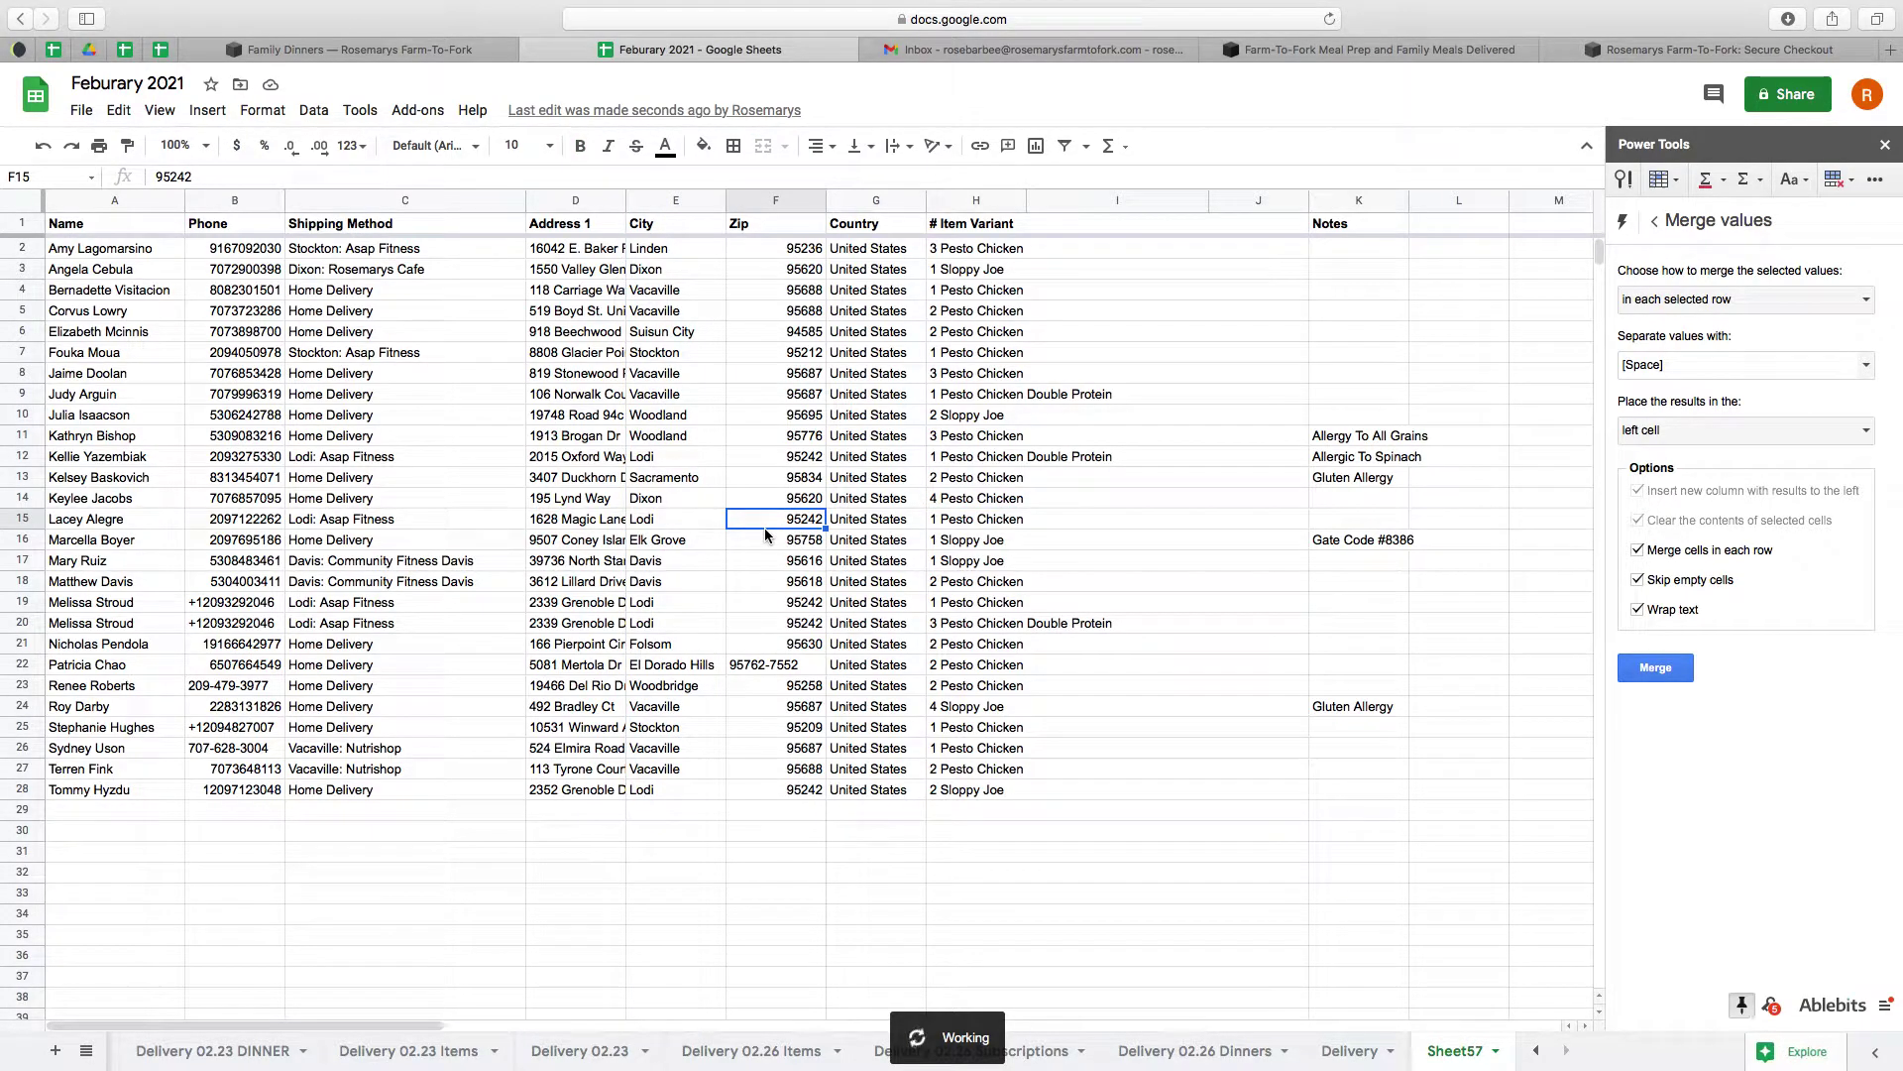
pyautogui.click(1889, 146)
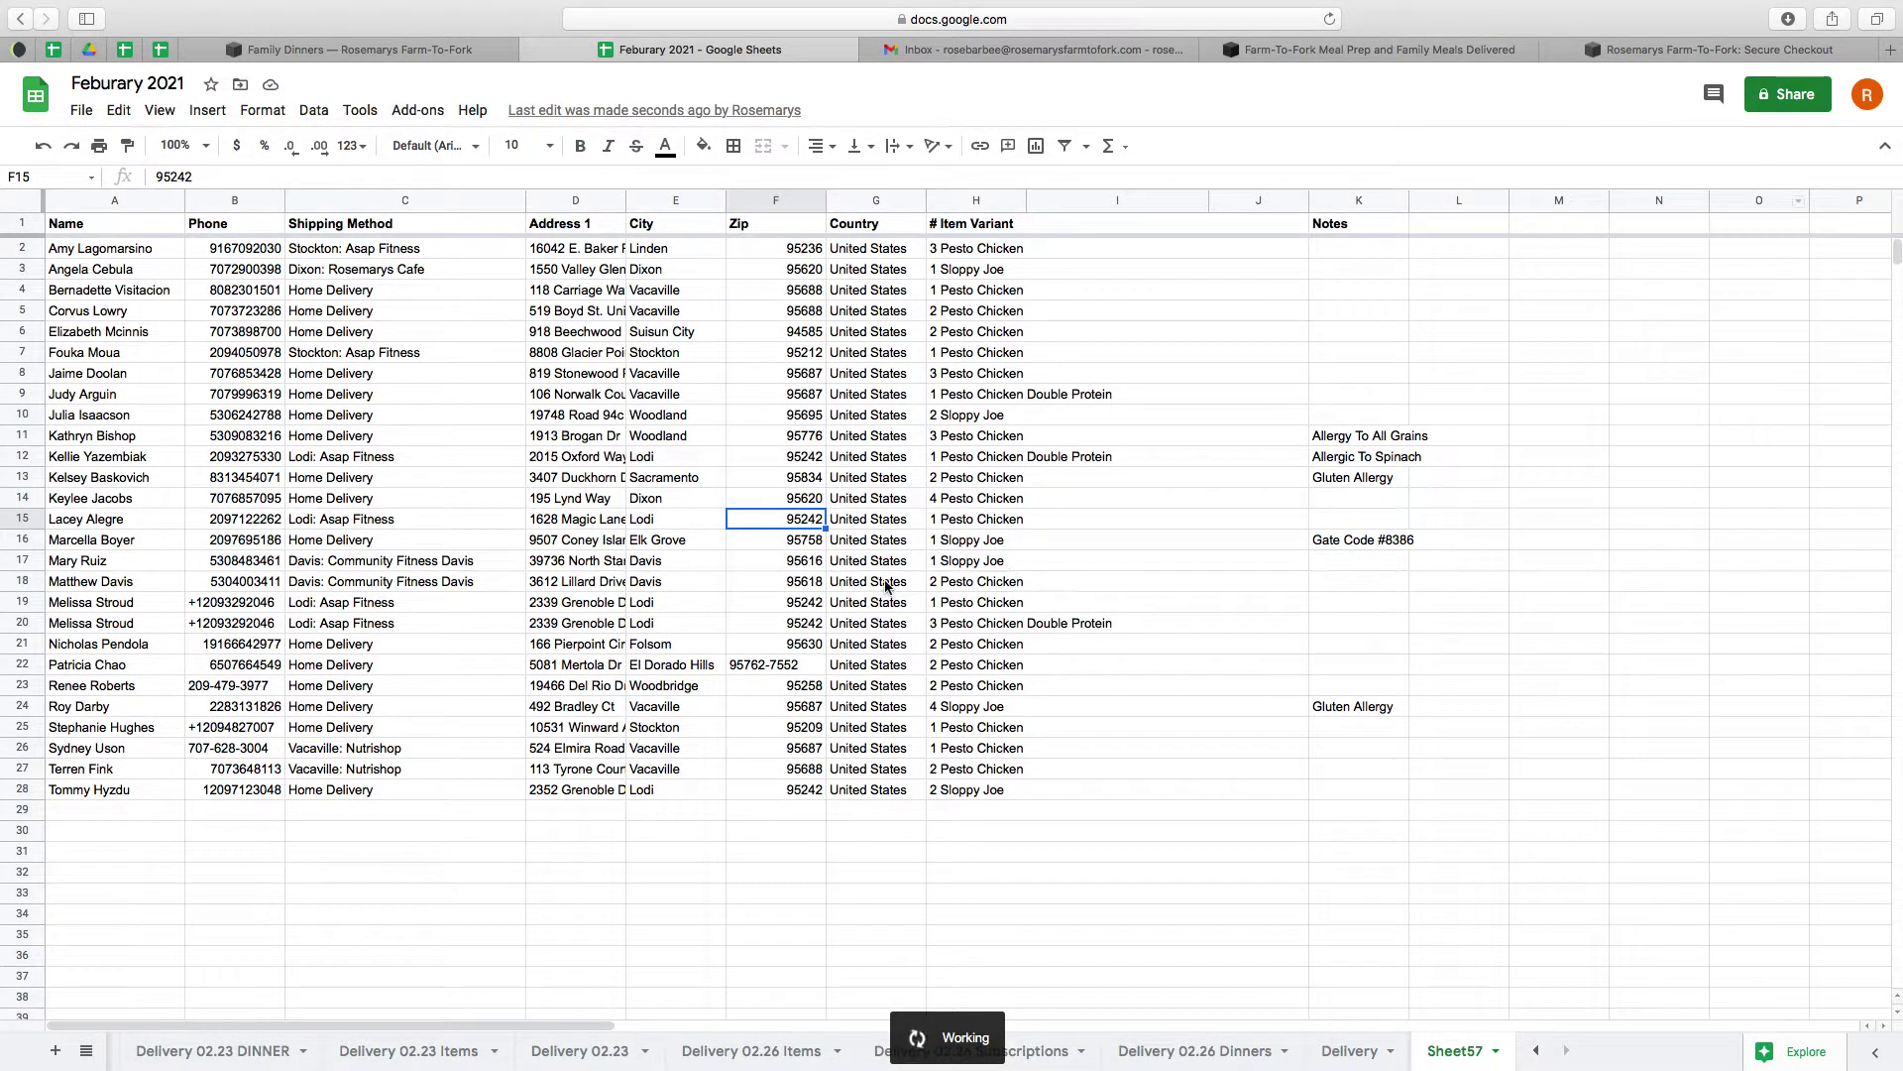
pyautogui.click(1243, 567)
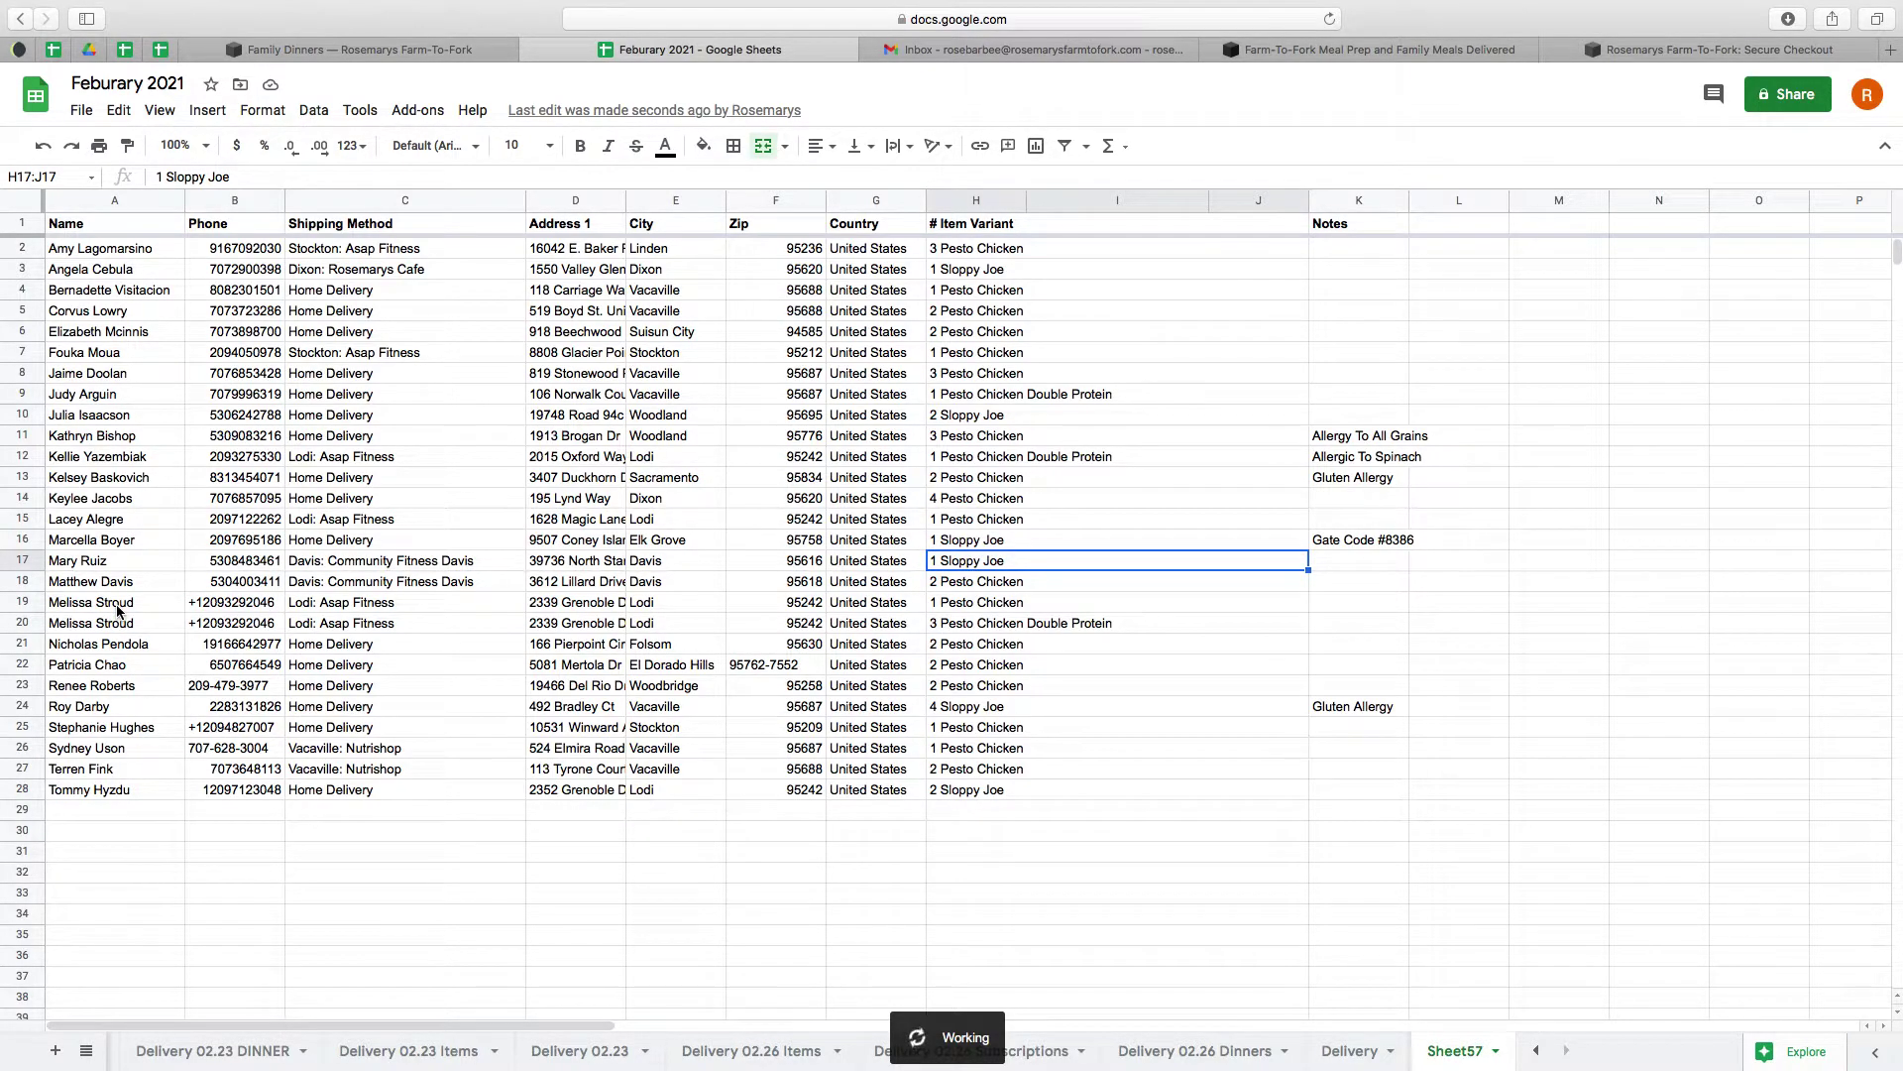
pyautogui.moveTo(118, 605); pyautogui.dragTo(118, 622)
pyautogui.click(237, 590)
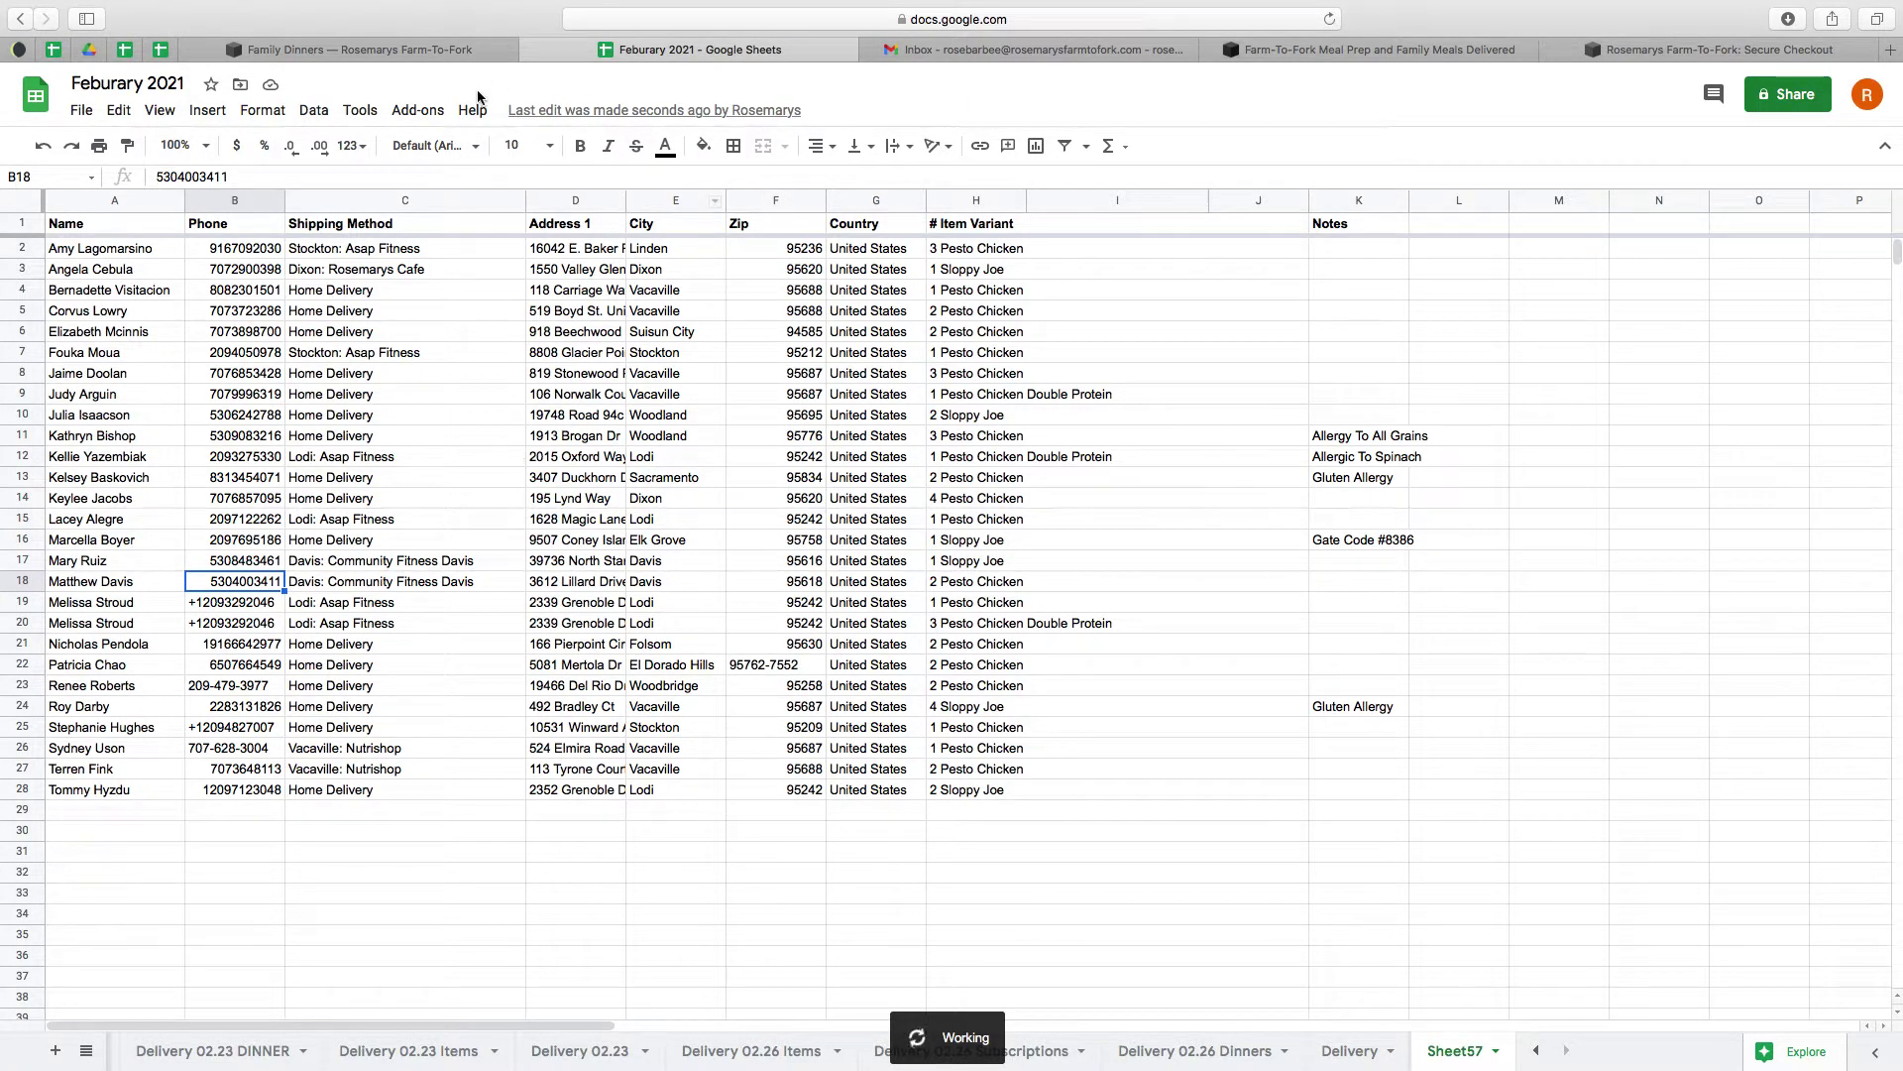
pyautogui.click(480, 438)
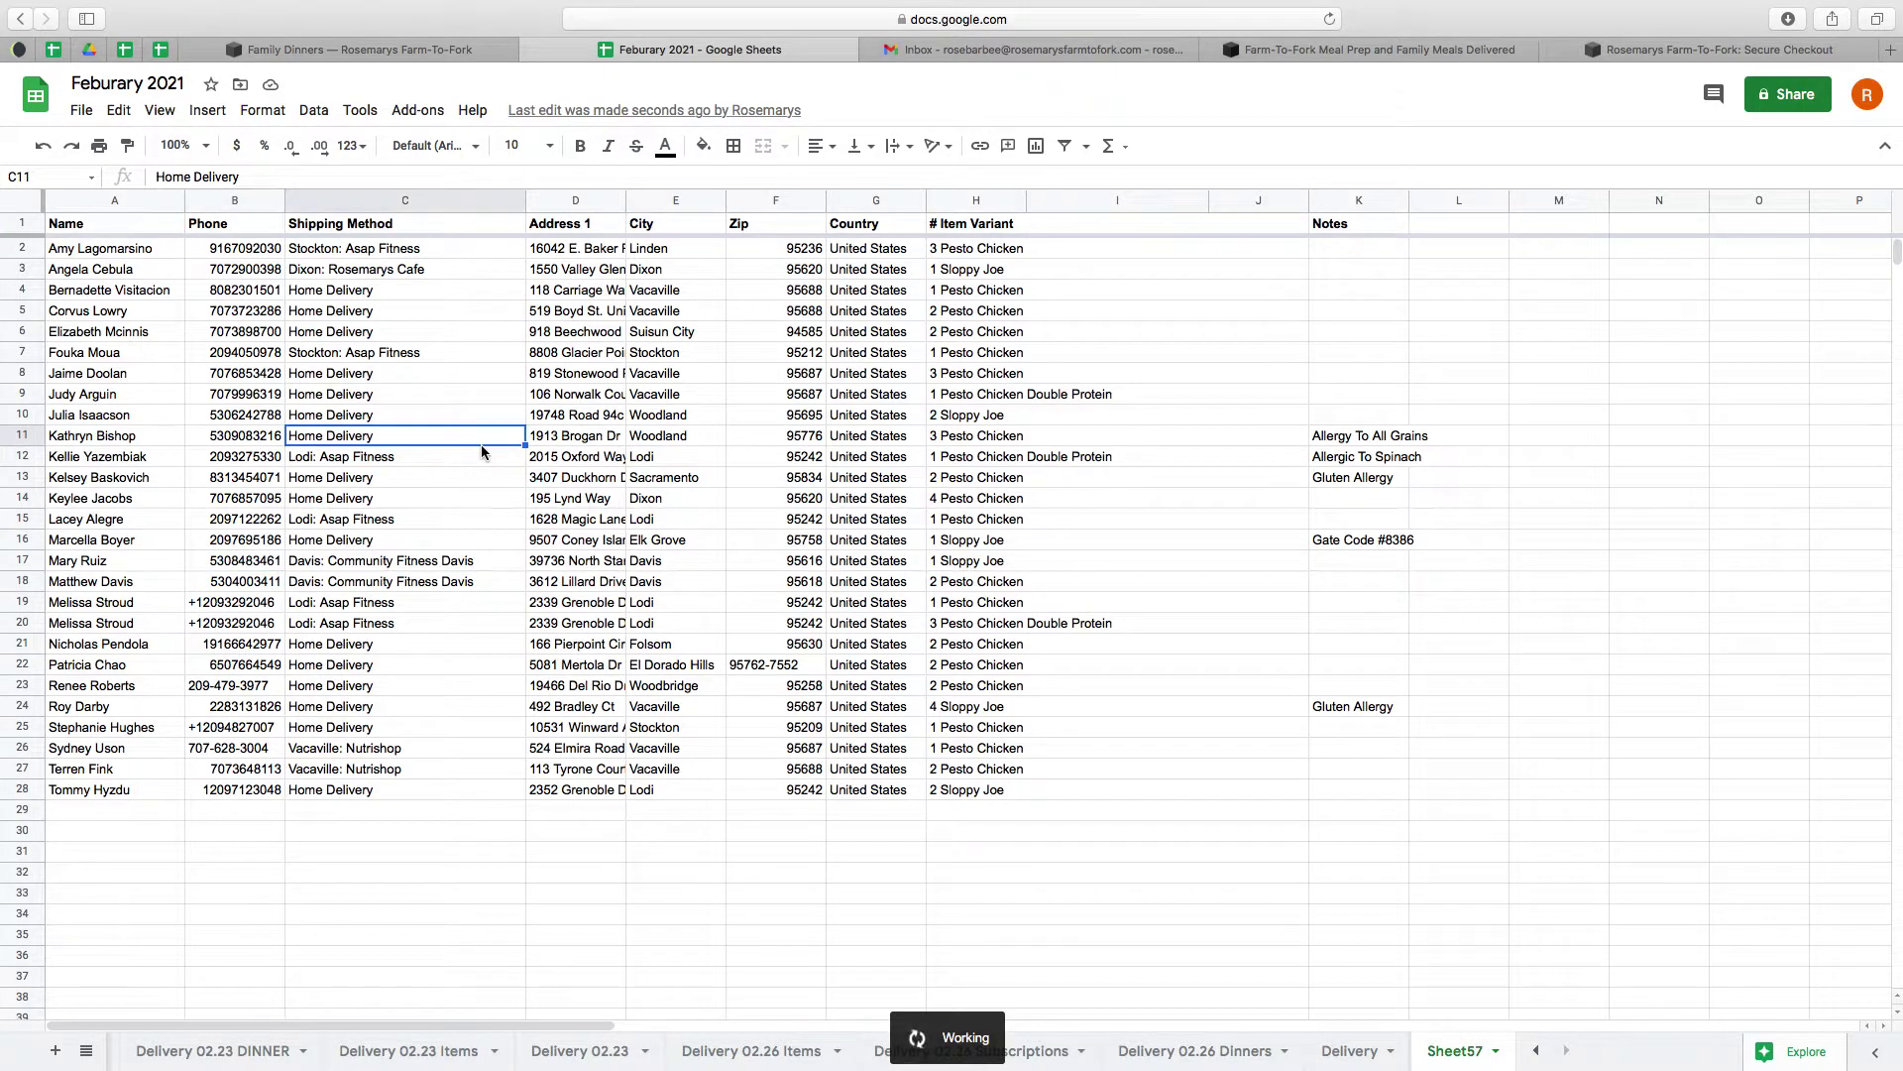
pyautogui.write('x')
pyautogui.click(639, 675)
pyautogui.click(41, 146)
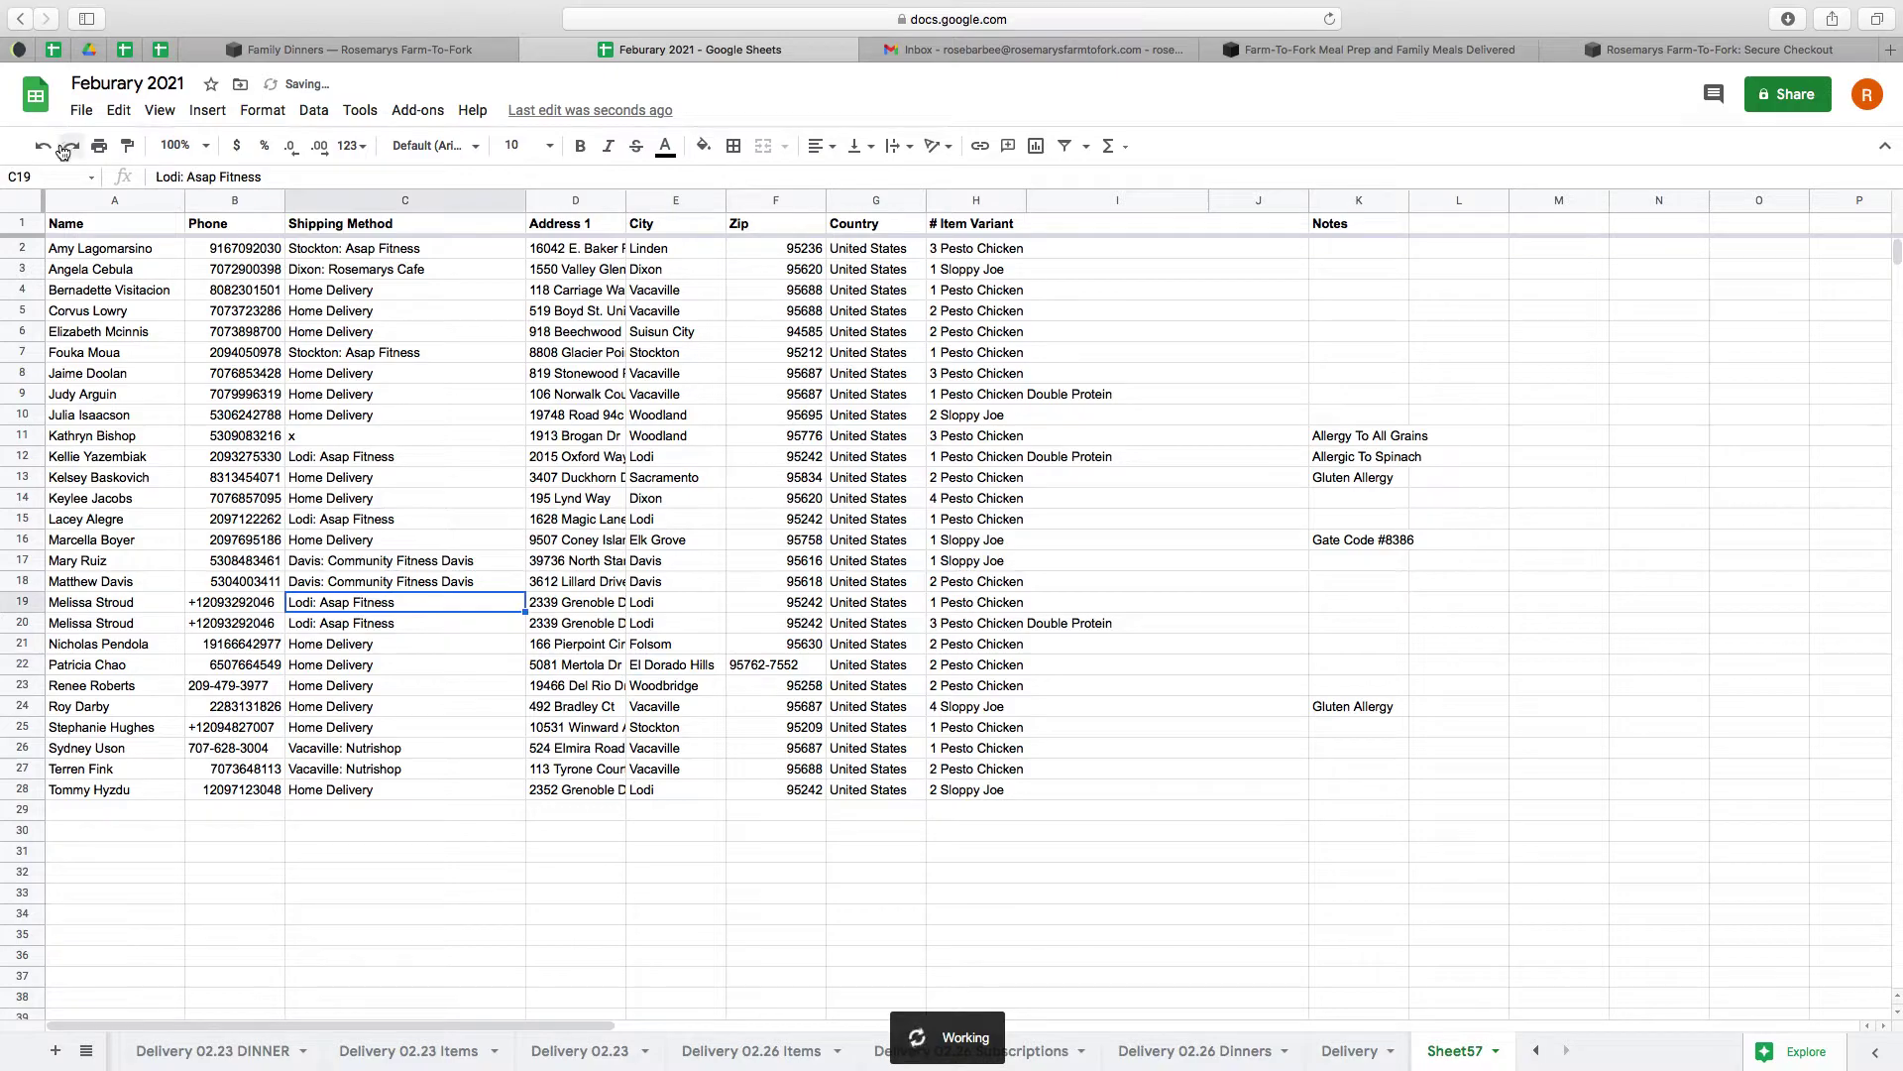
pyautogui.click(45, 149)
pyautogui.click(46, 150)
pyautogui.click(347, 418)
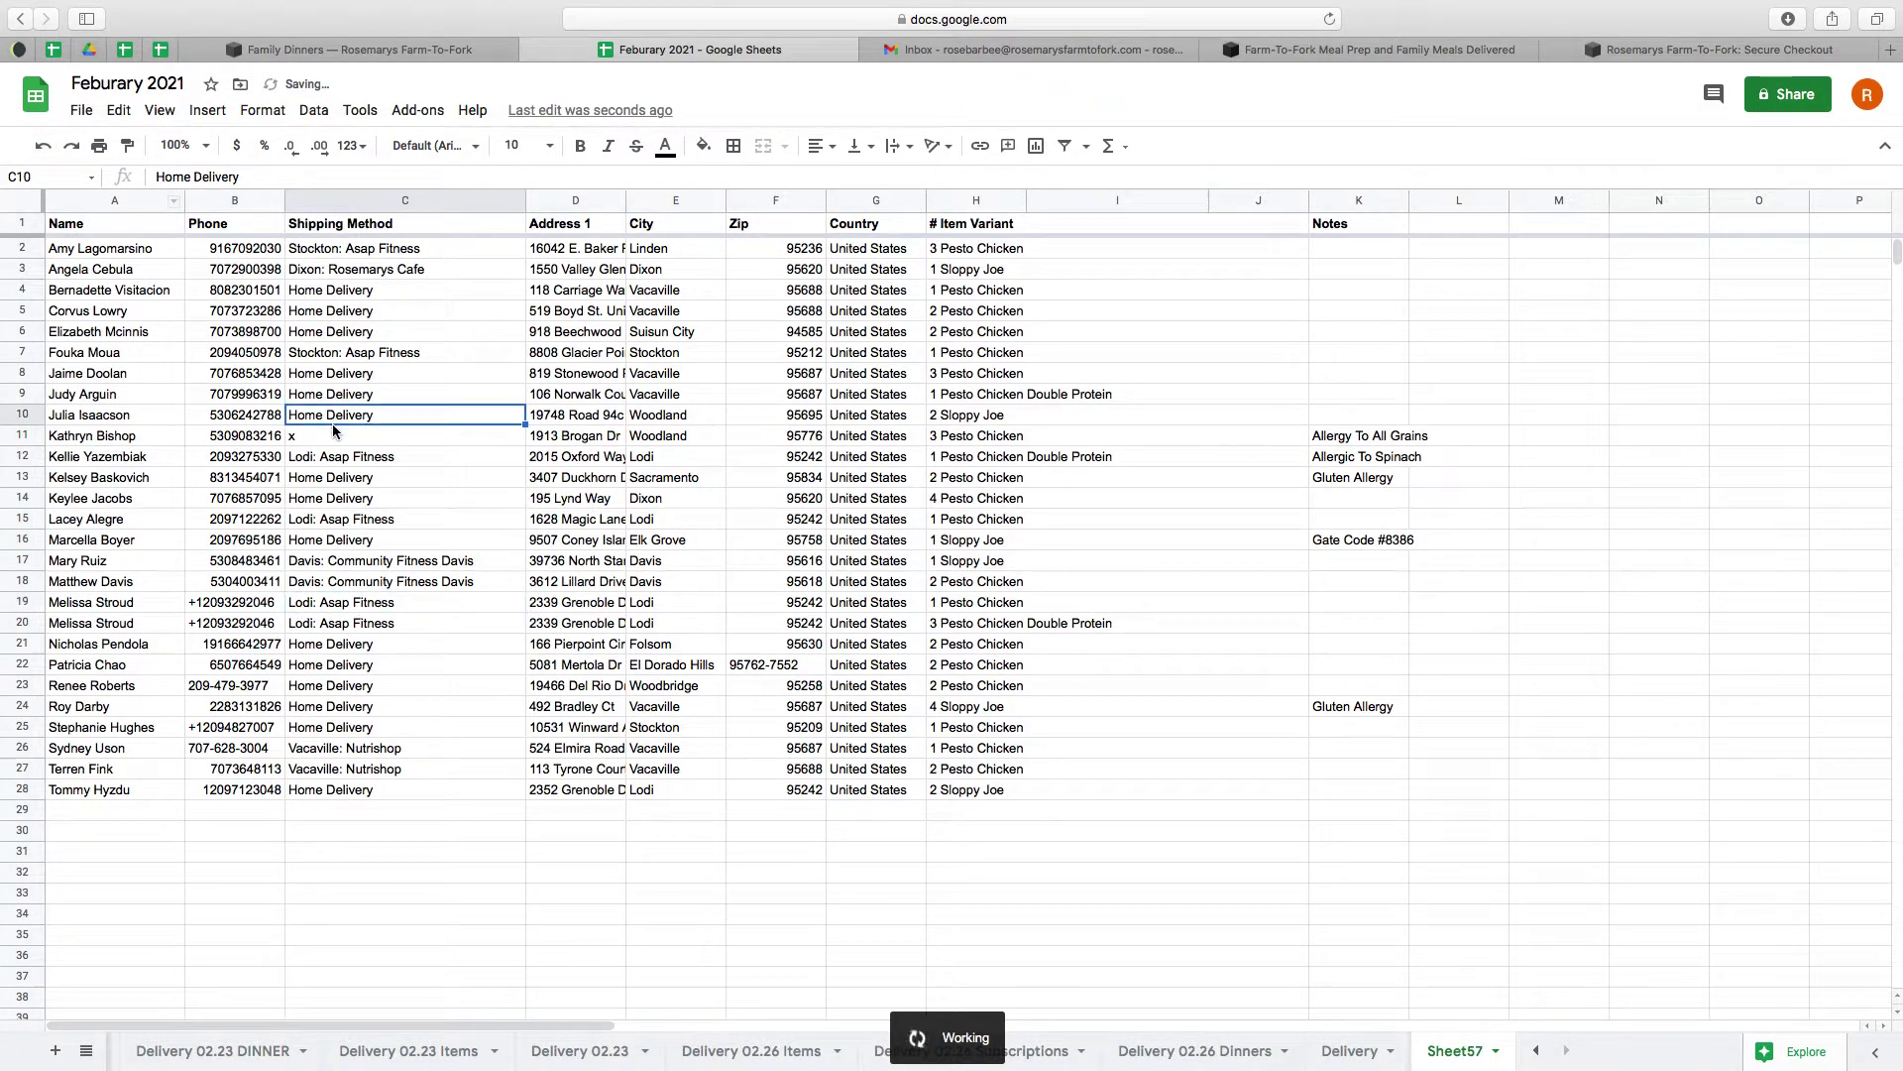
pyautogui.click(337, 441)
pyautogui.click(349, 415)
pyautogui.click(353, 434)
pyautogui.click(547, 459)
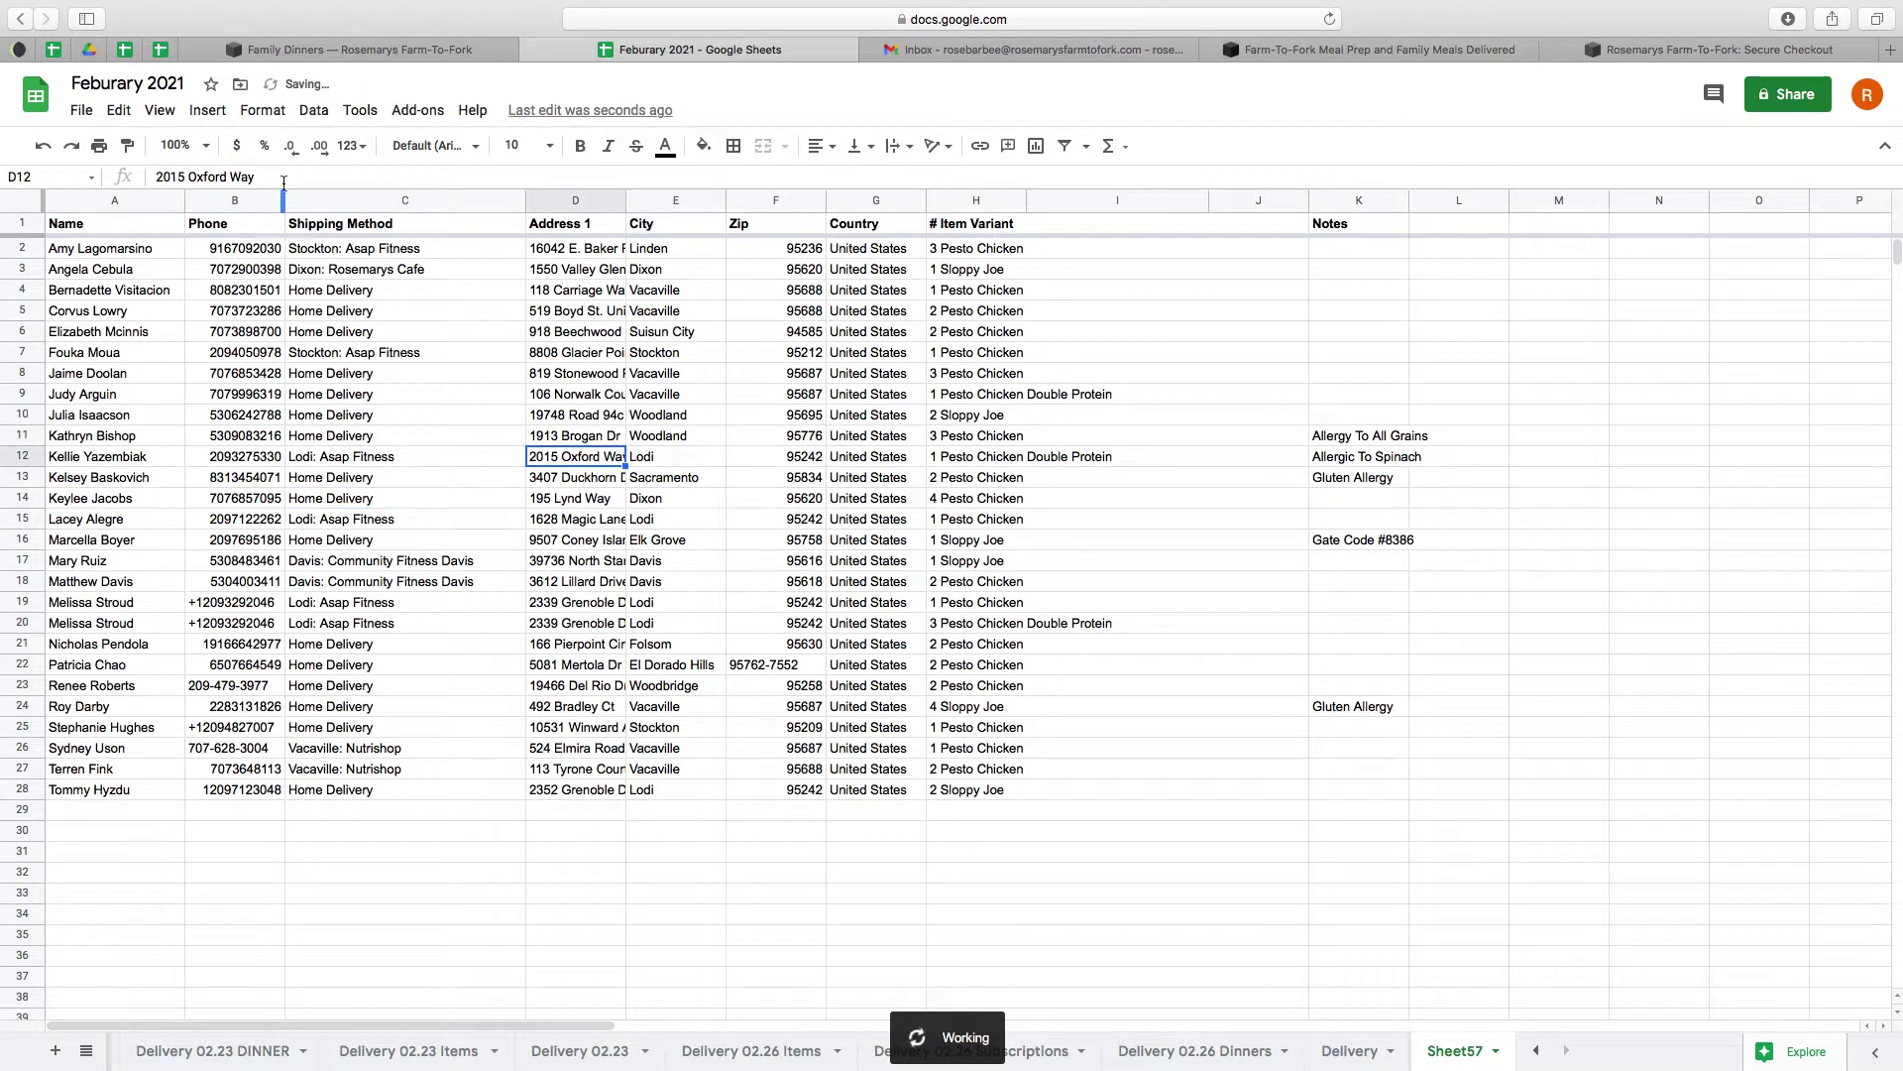
# - Select the entire sheet and start Power Tools' Combine duplicate rows, accepting range A1:BD998
pyautogui.press('super+a')
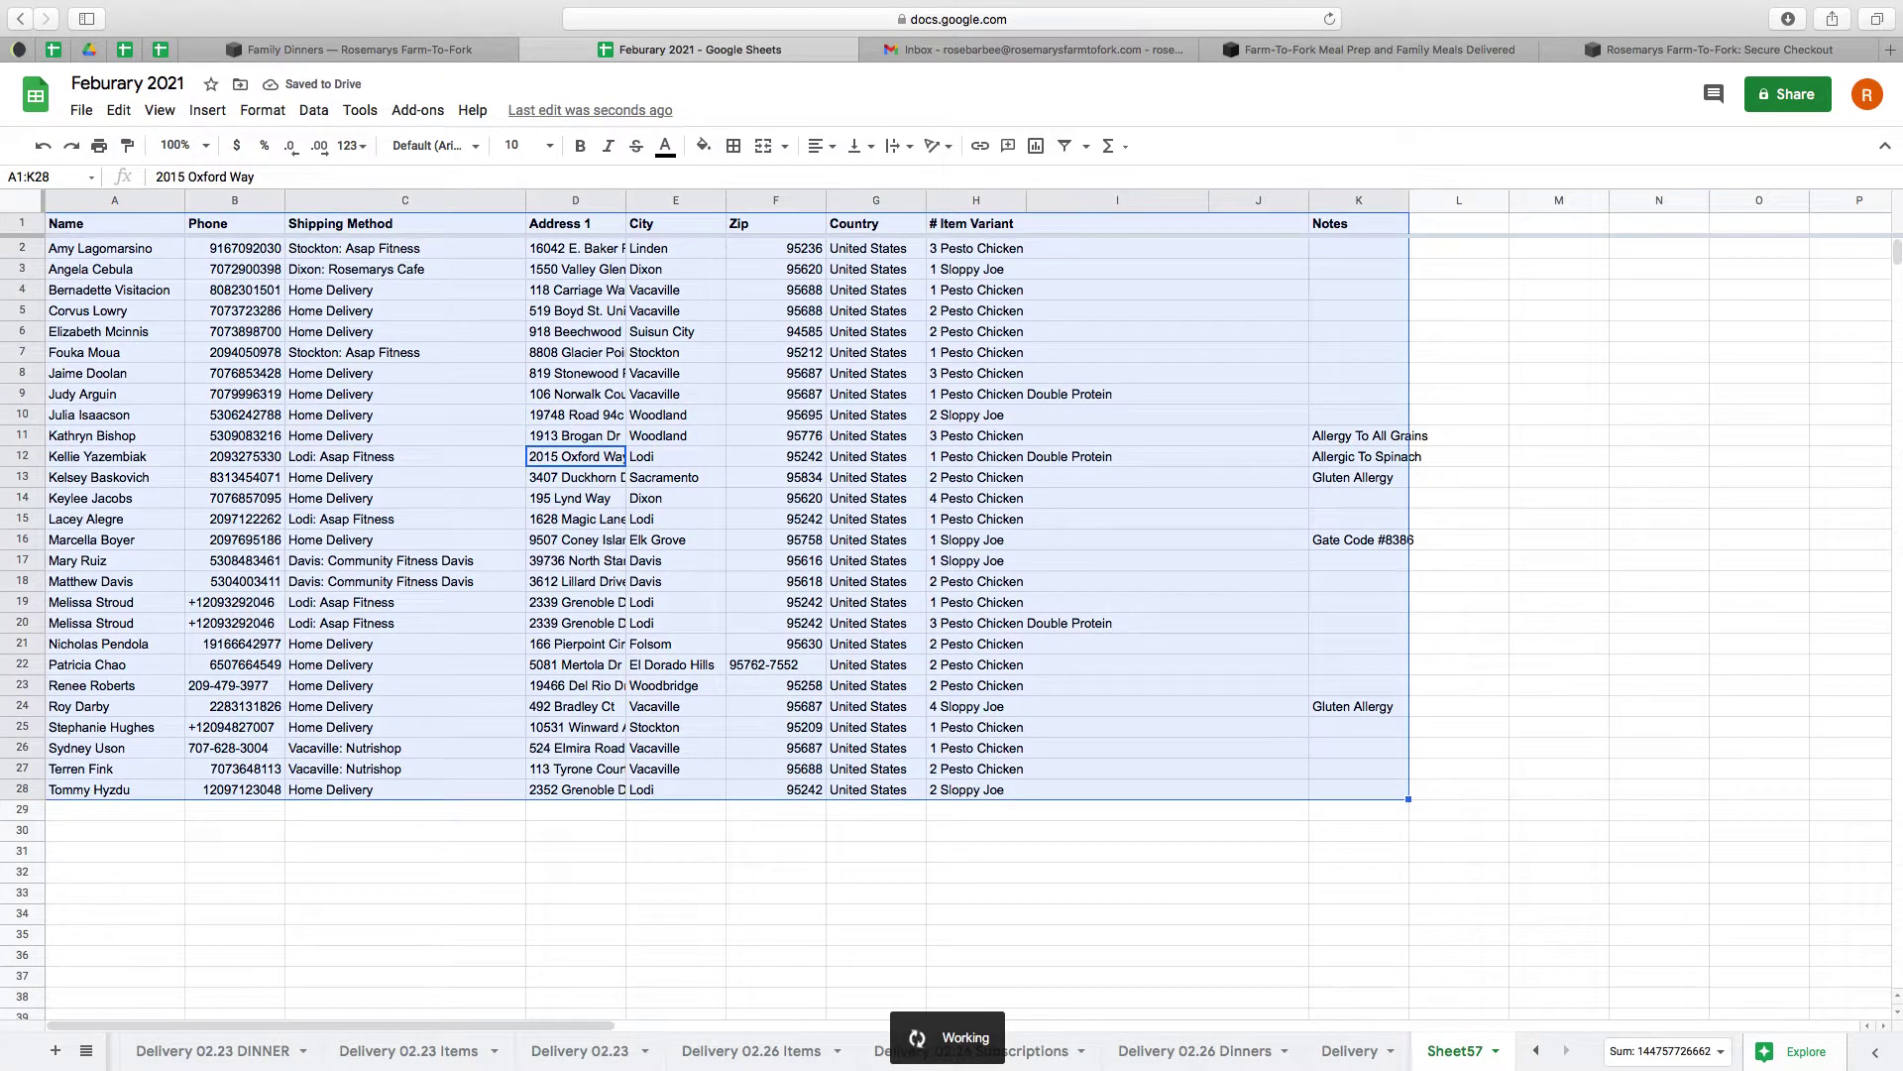
pyautogui.press('super+a')
pyautogui.click(417, 110)
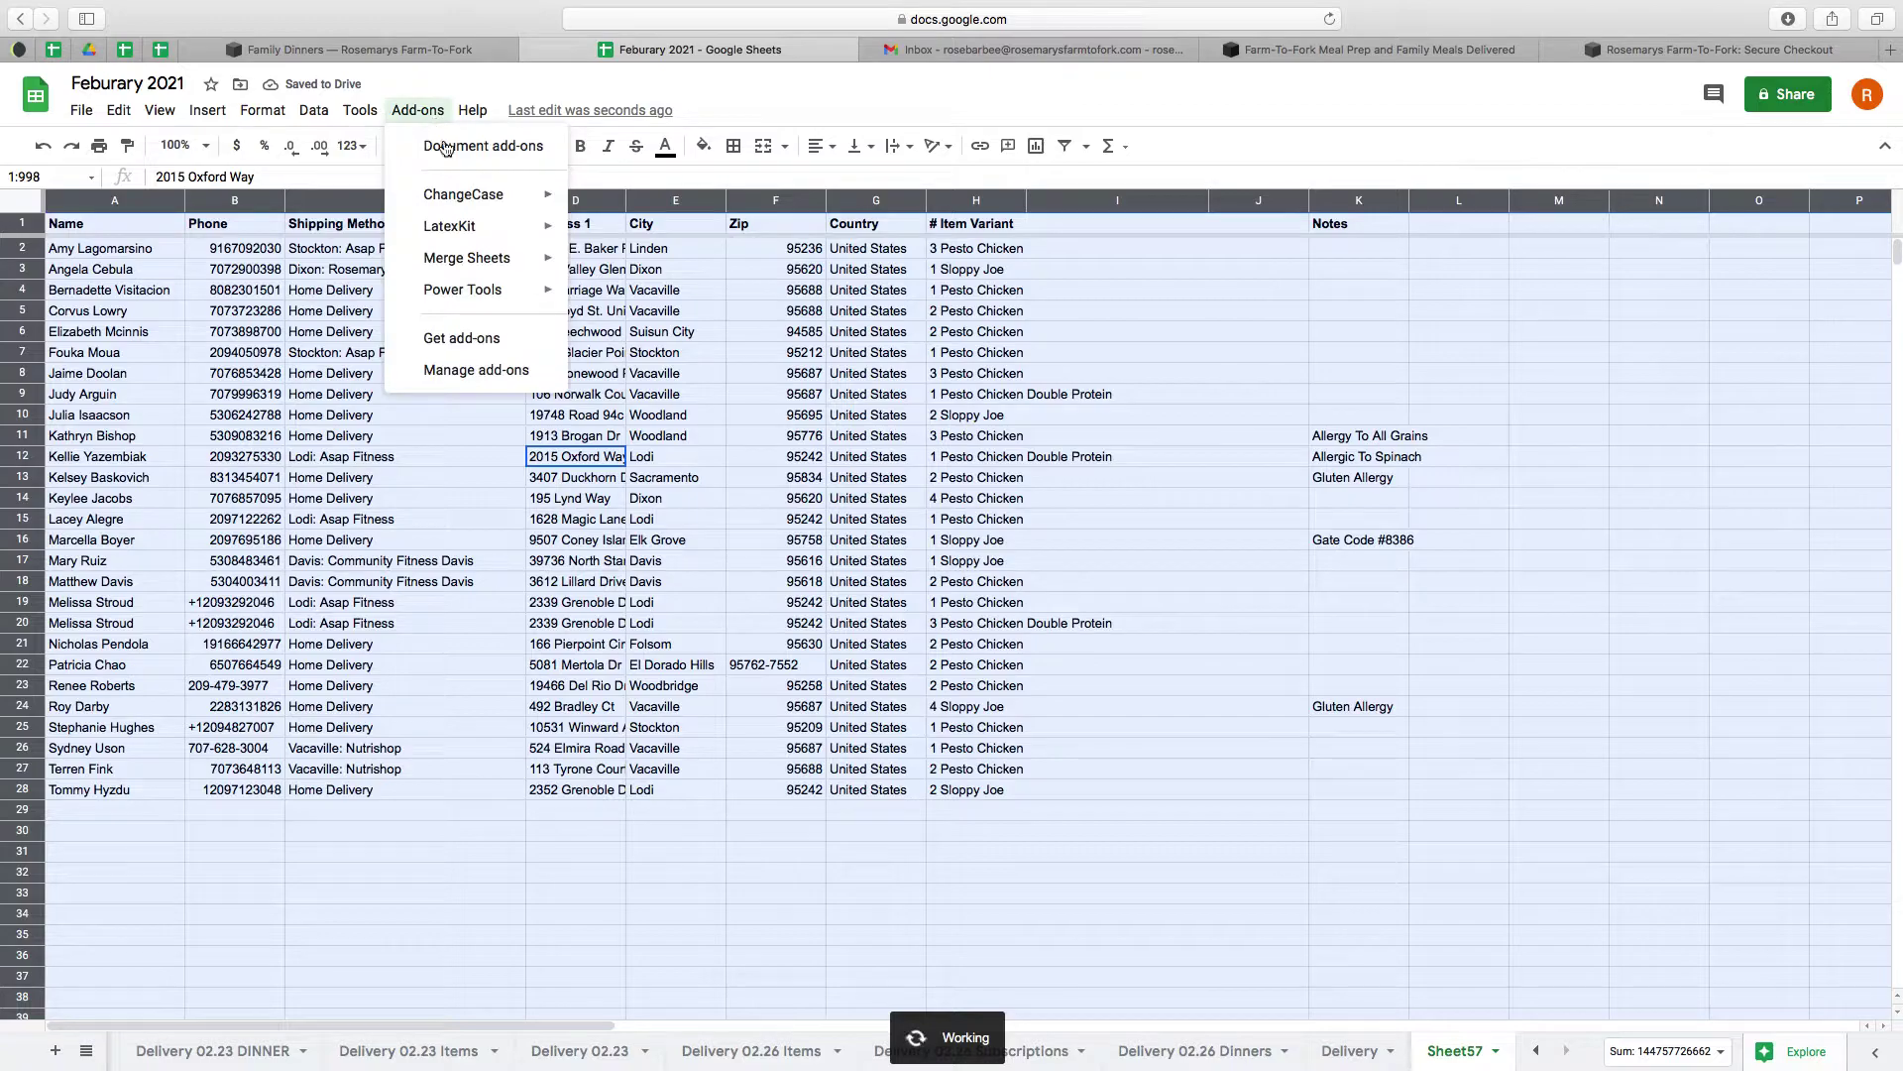
pyautogui.moveTo(515, 302)
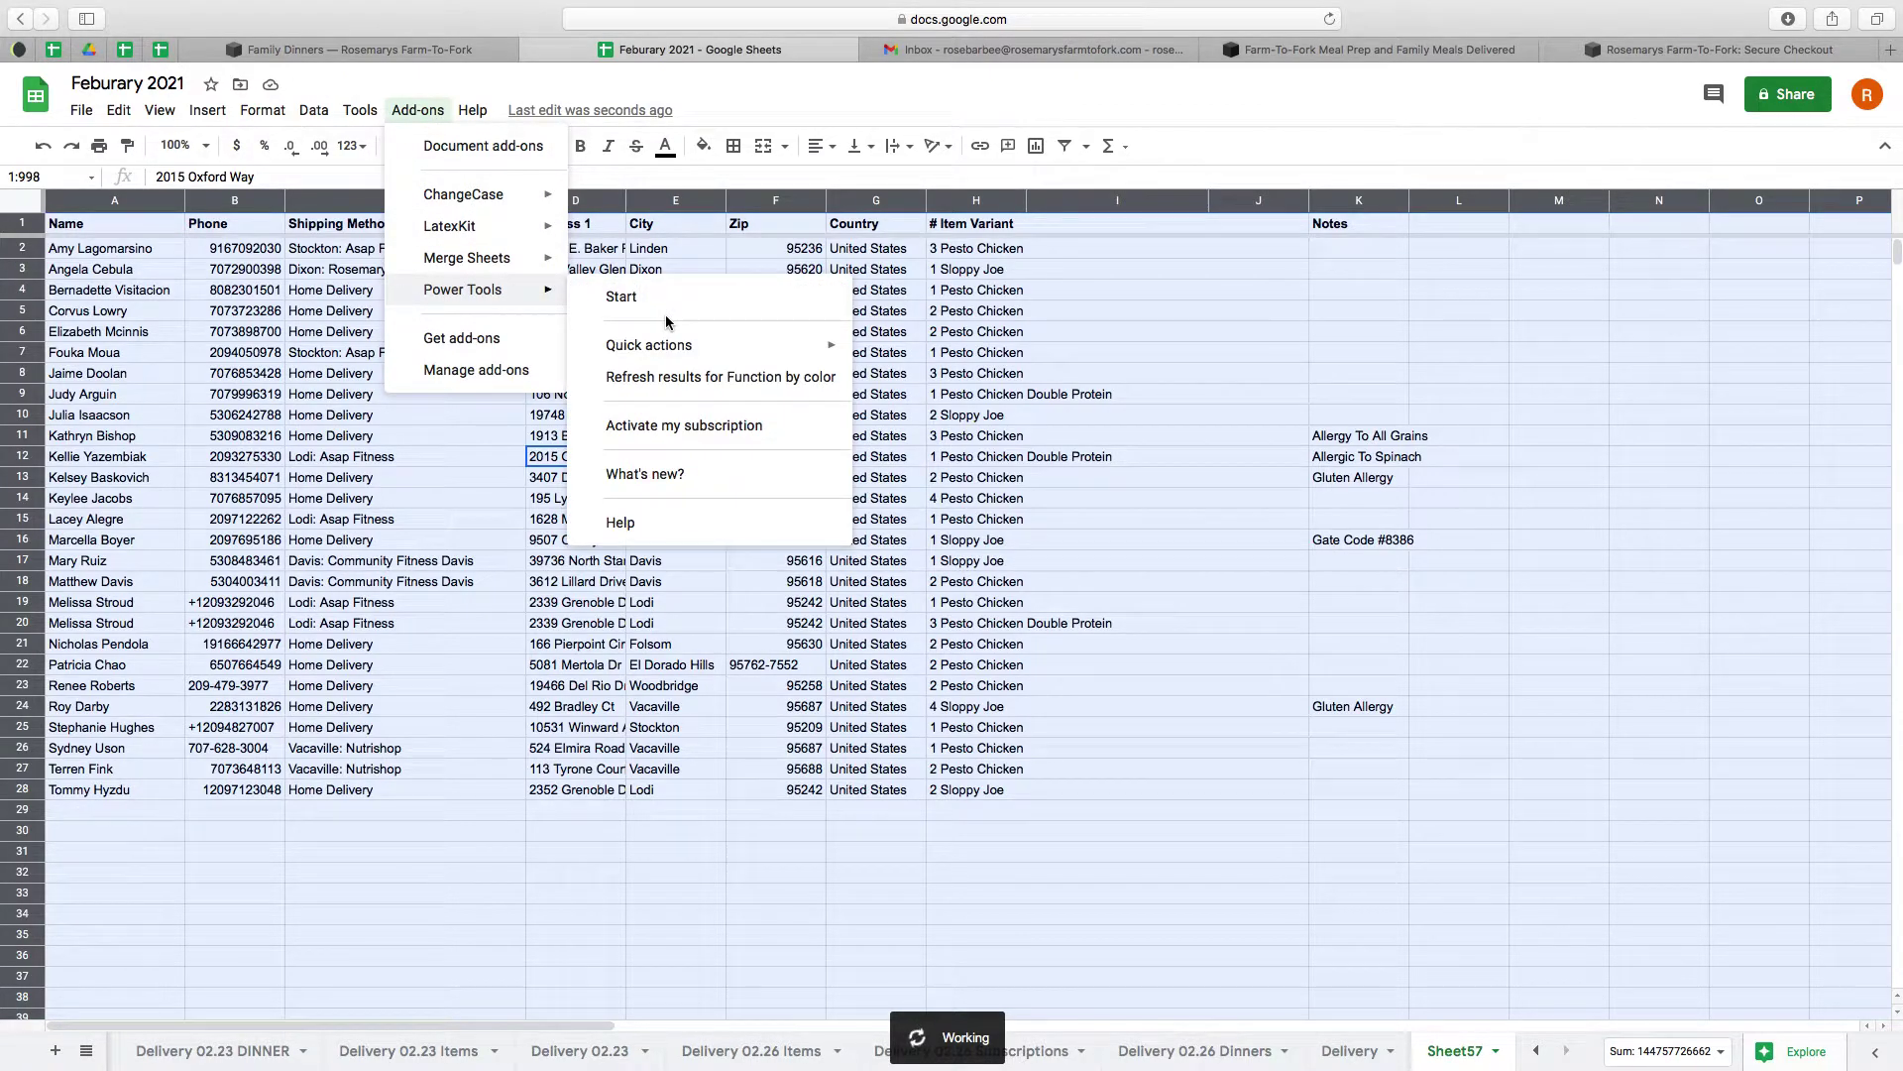
pyautogui.click(682, 303)
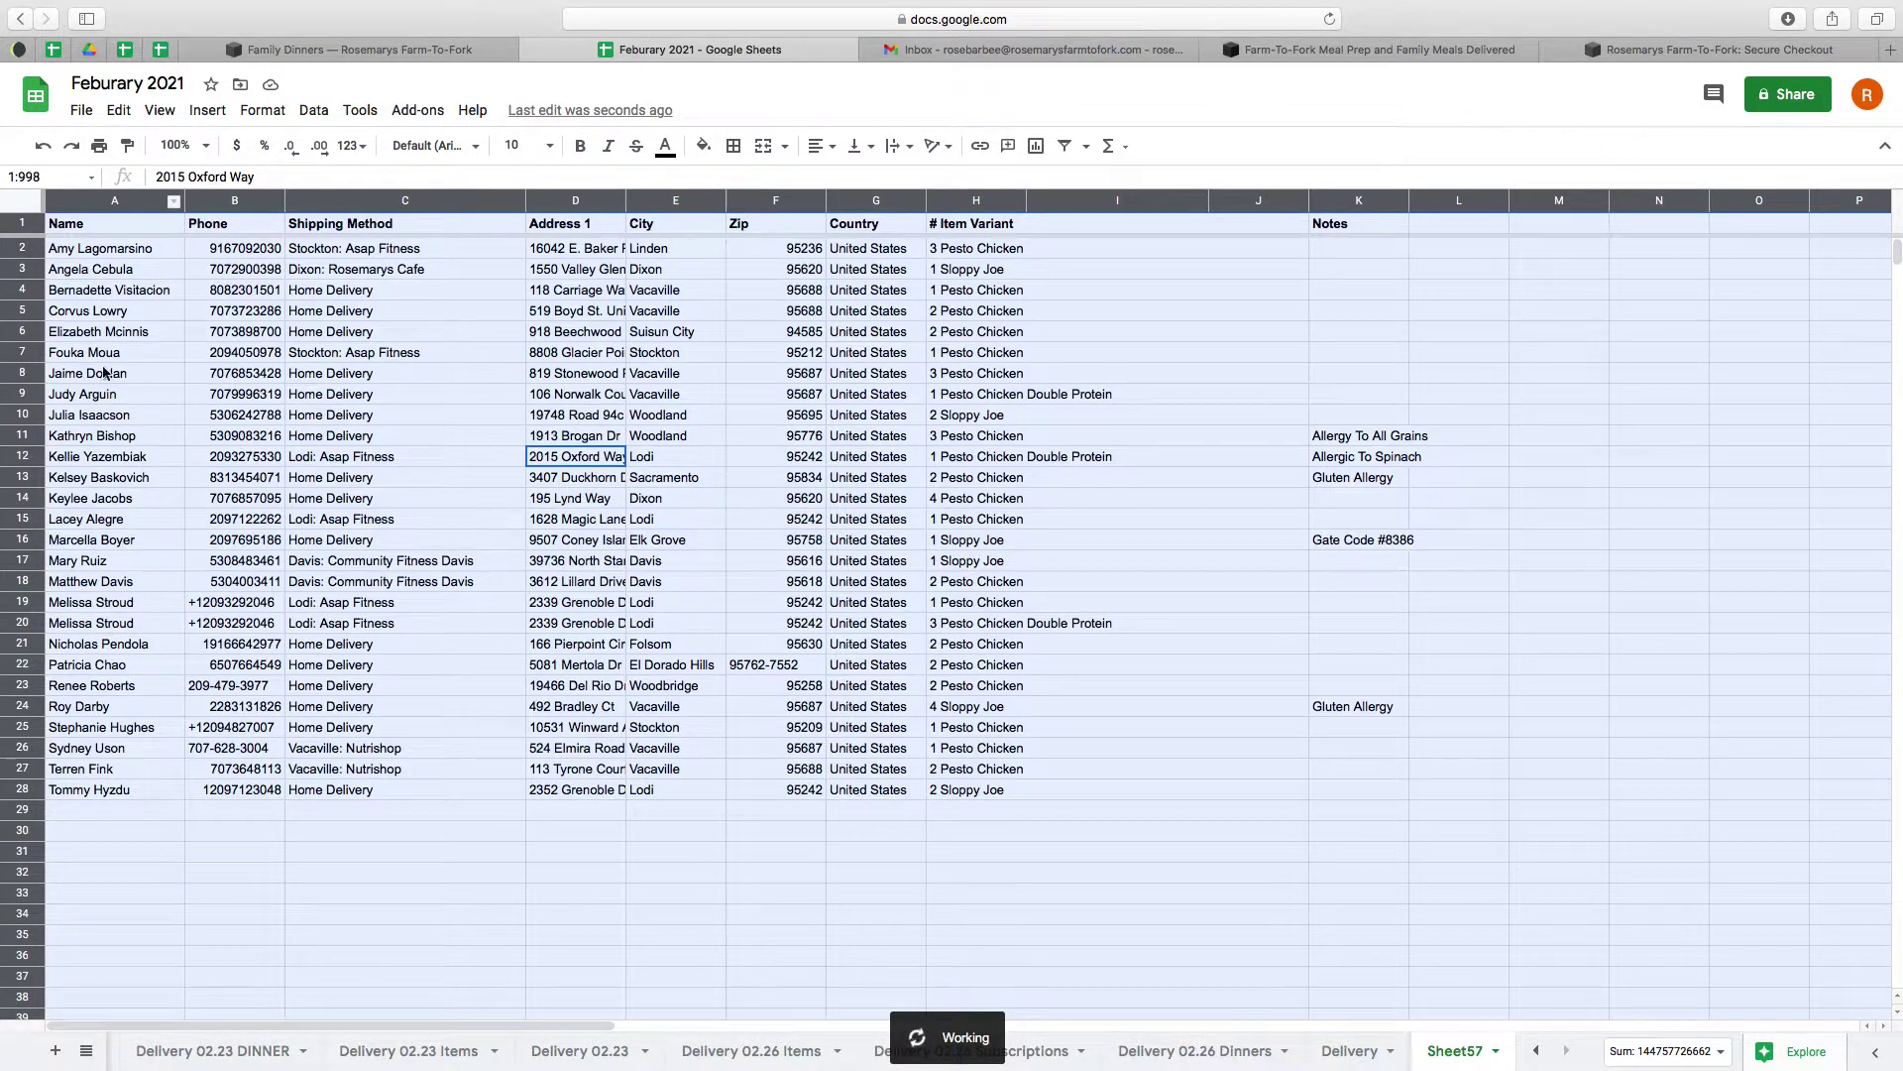
pyautogui.moveTo(88, 957)
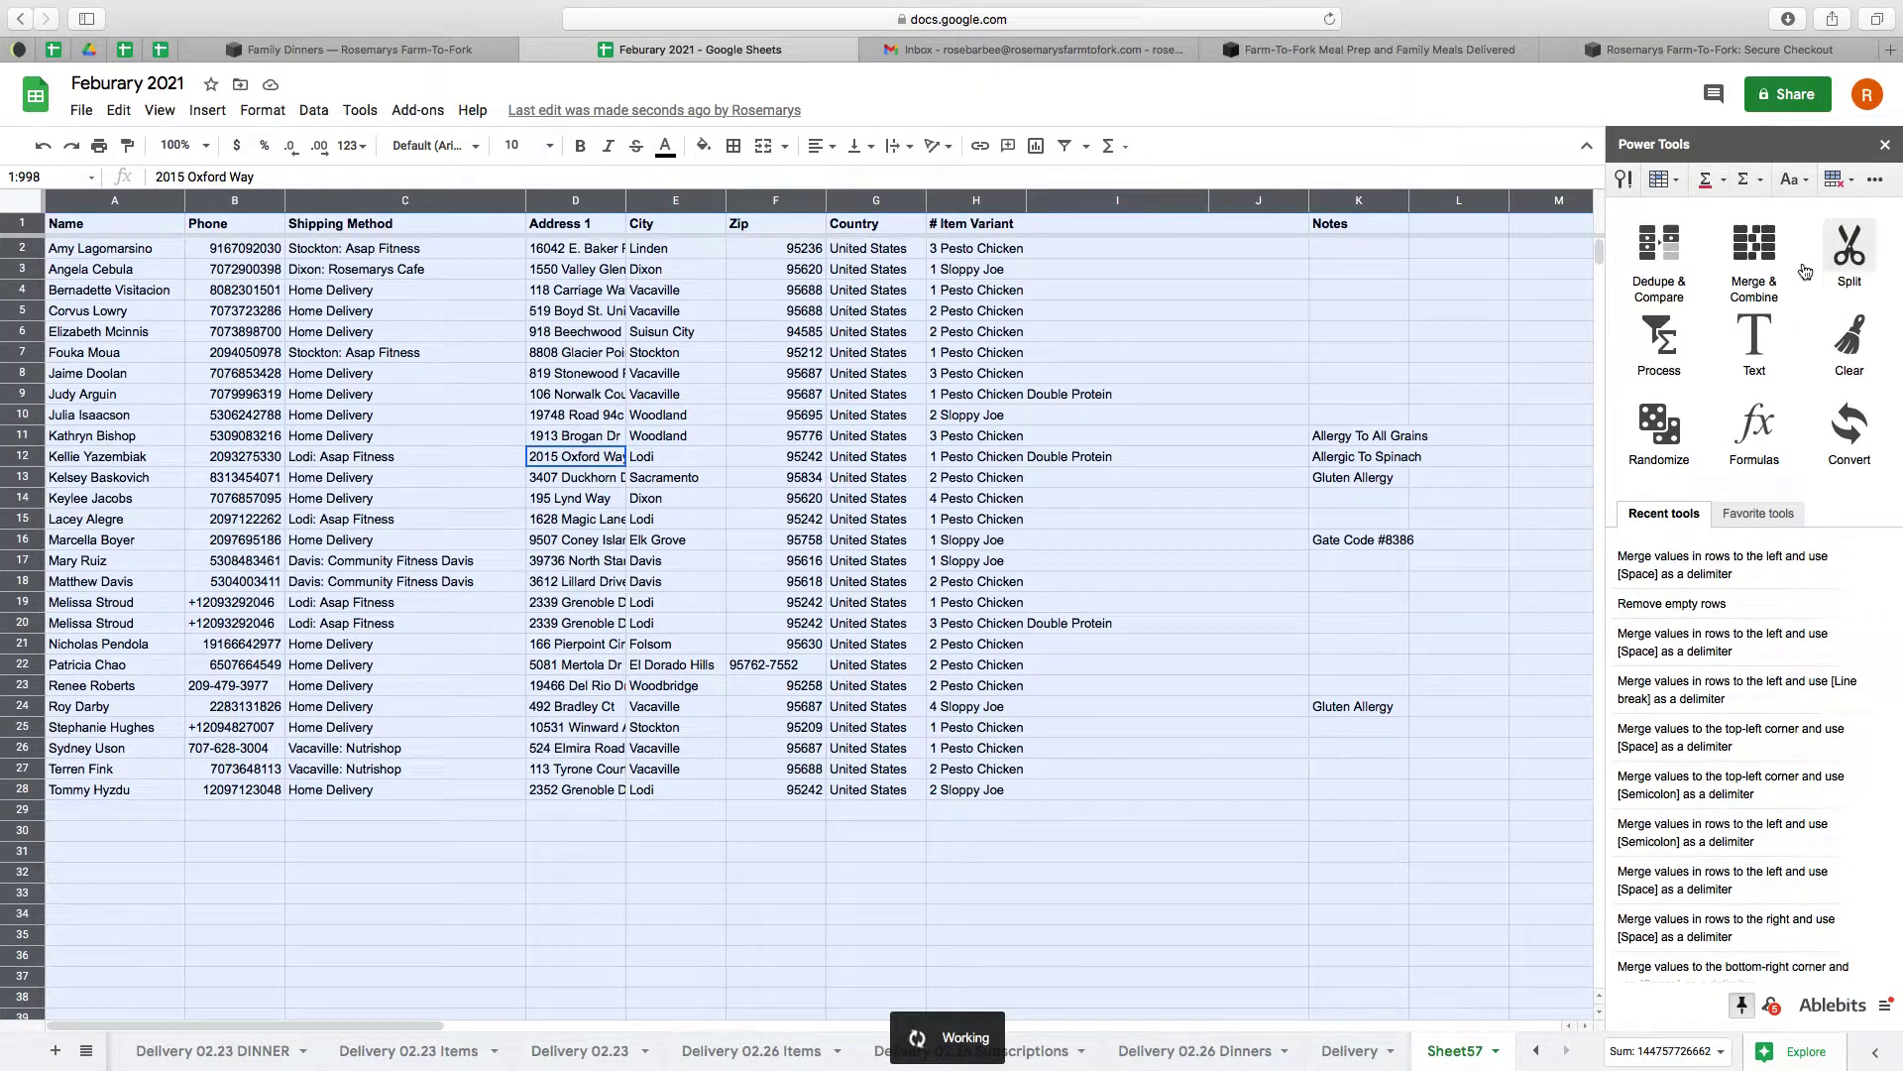
pyautogui.click(1760, 257)
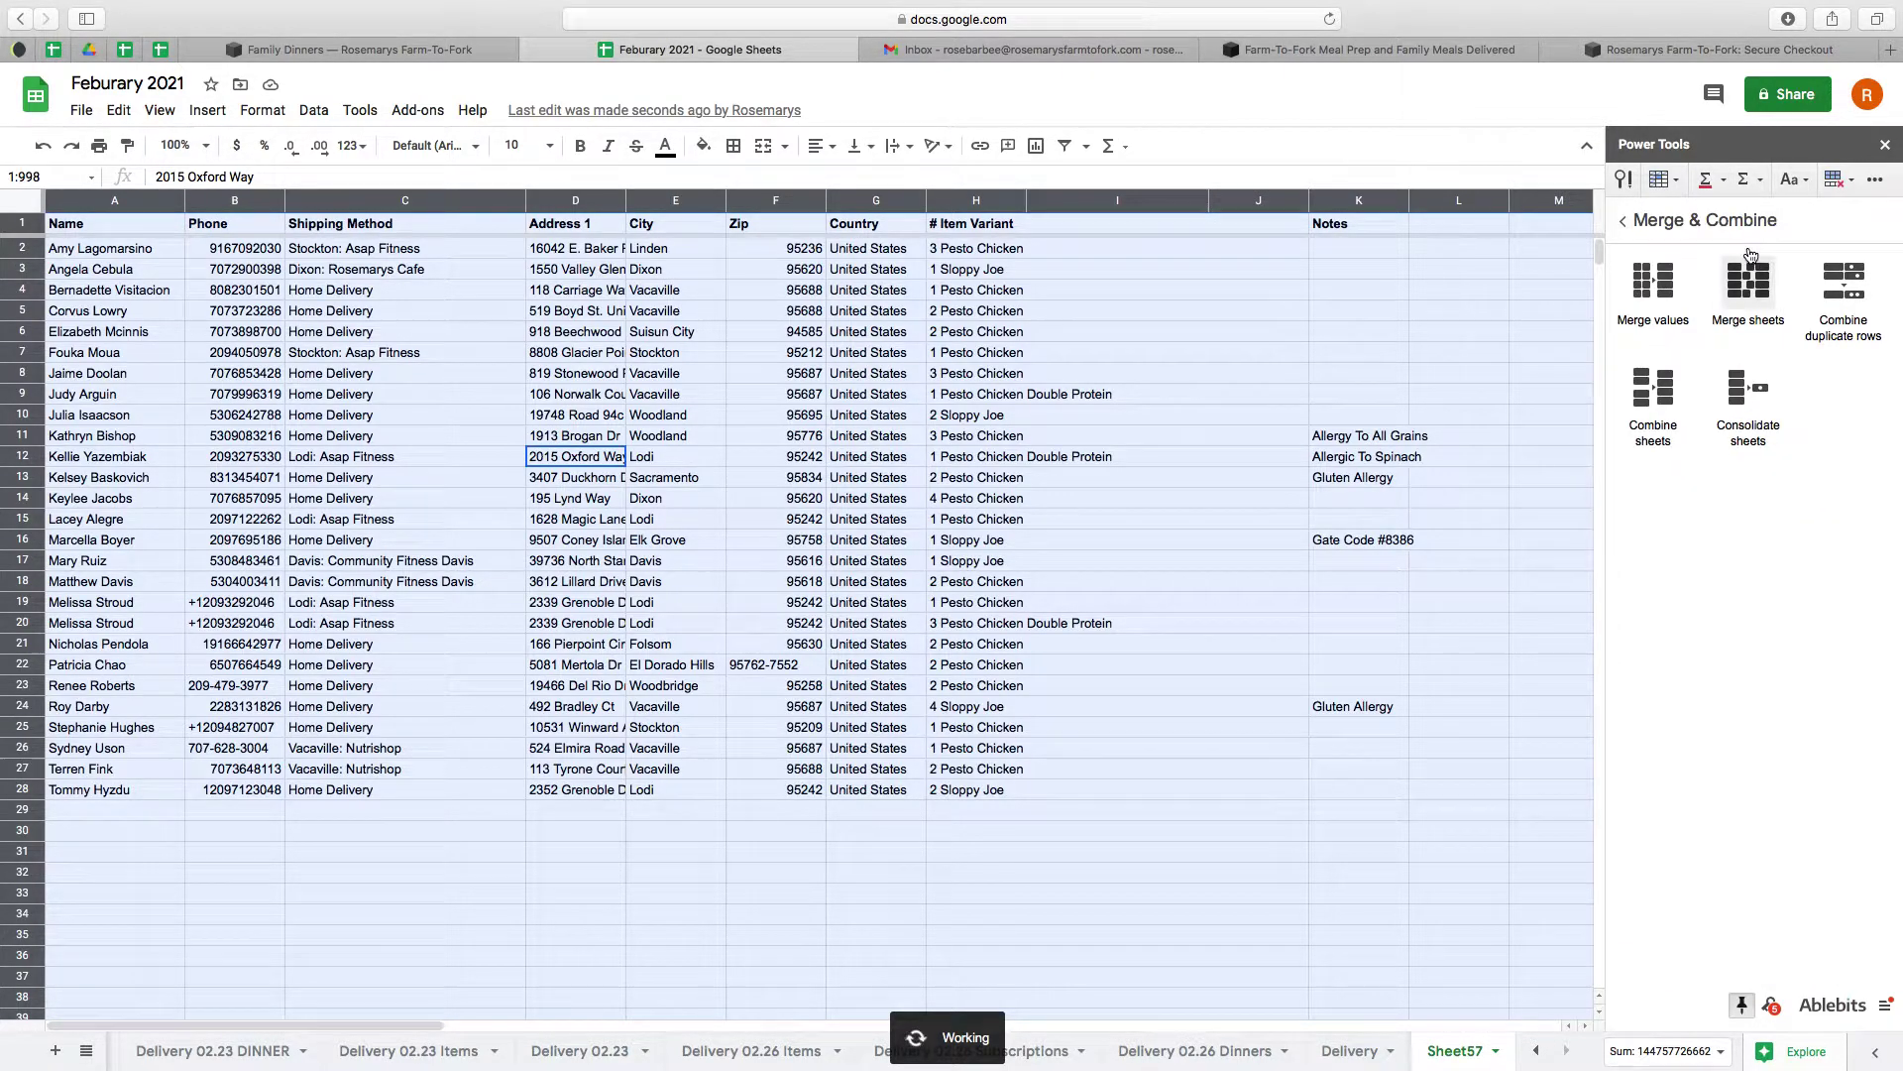
pyautogui.click(1839, 283)
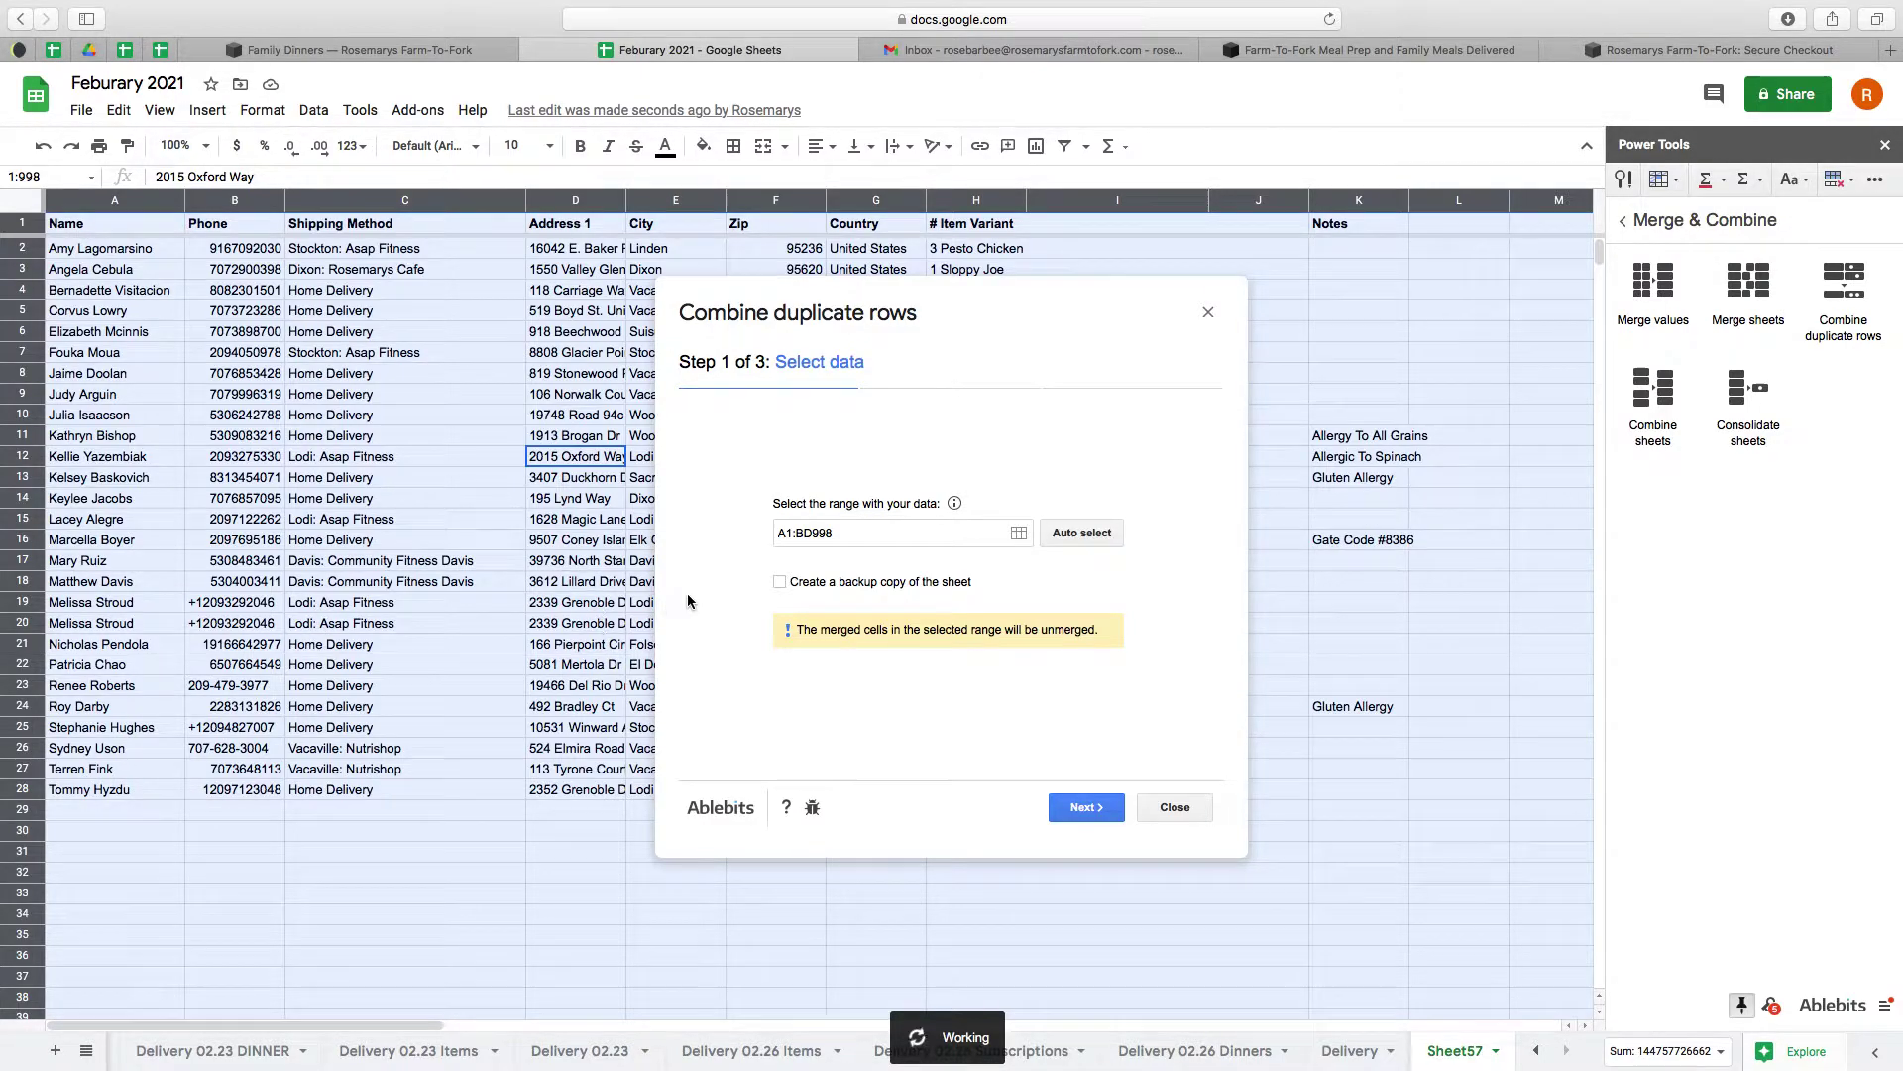
pyautogui.click(1095, 803)
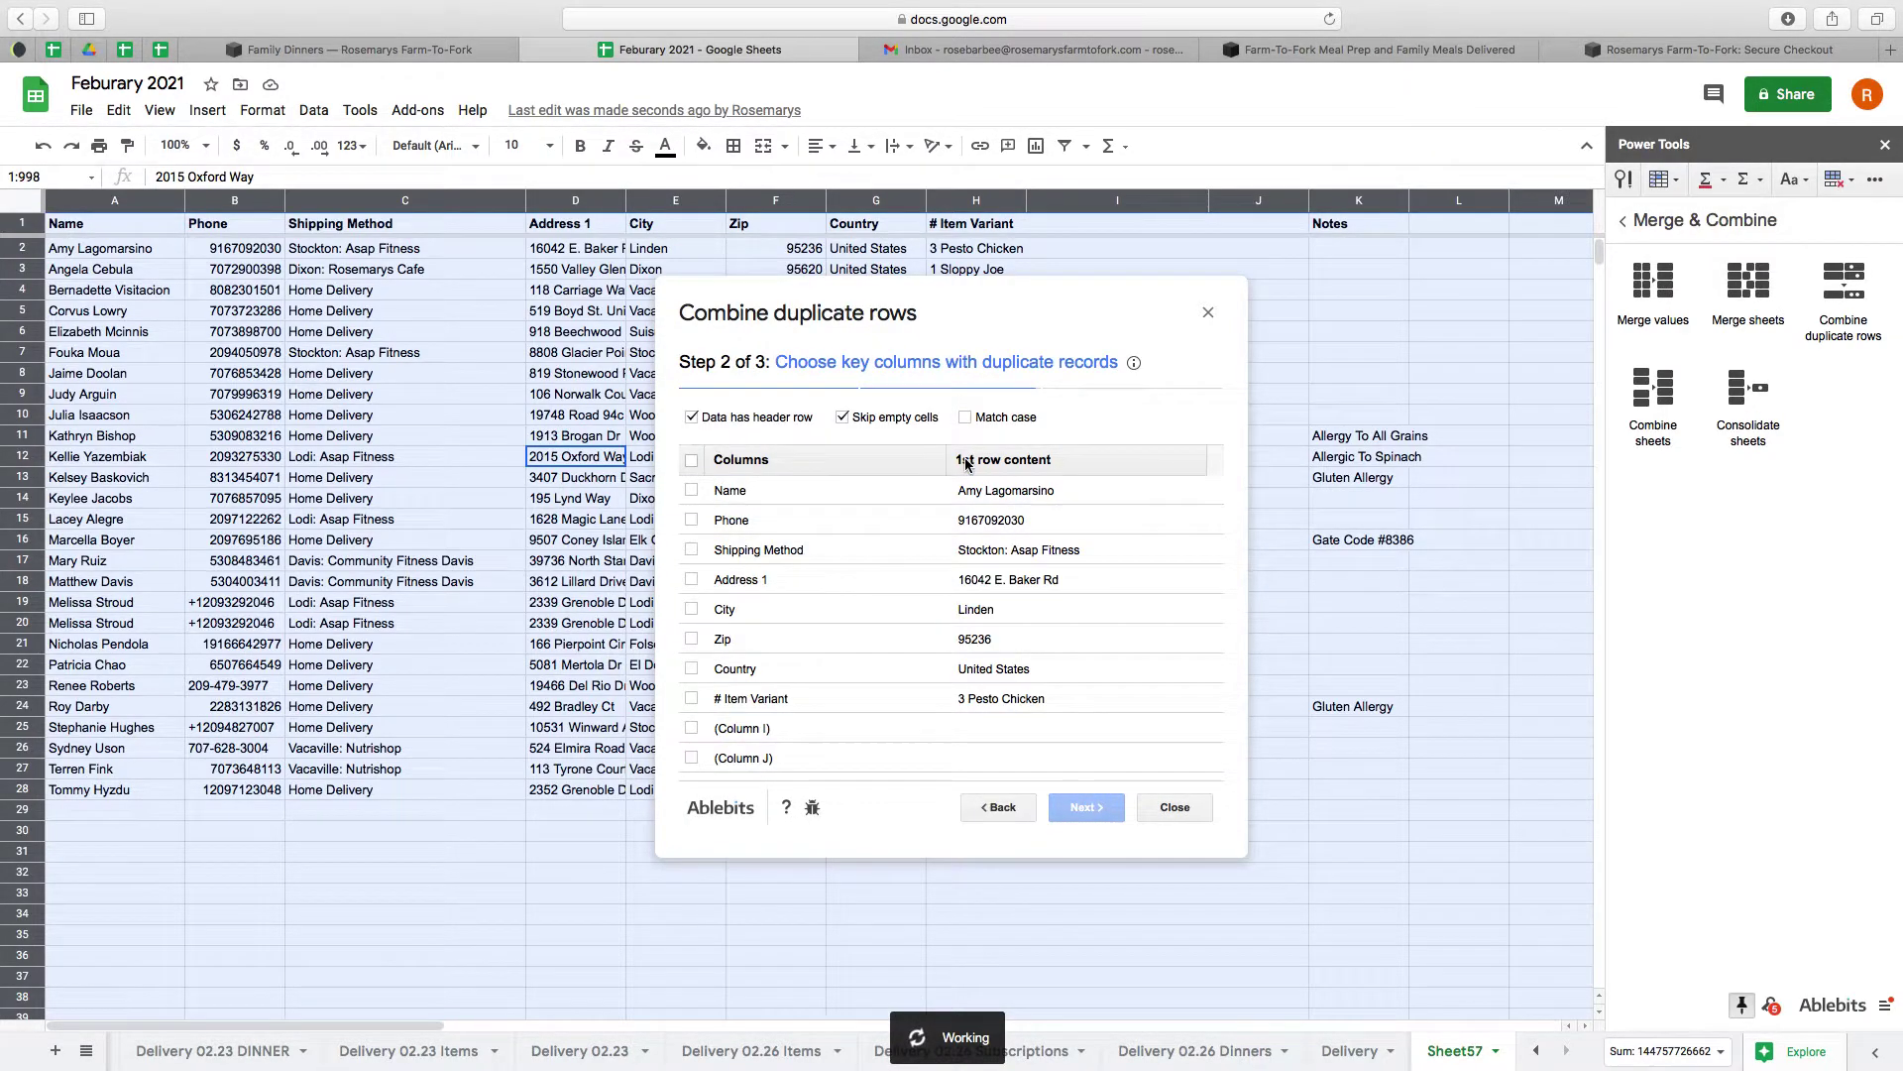
# - Set Name, Phone, Shipping Method, Address 1, City and Zip as the key columns
pyautogui.click(691, 492)
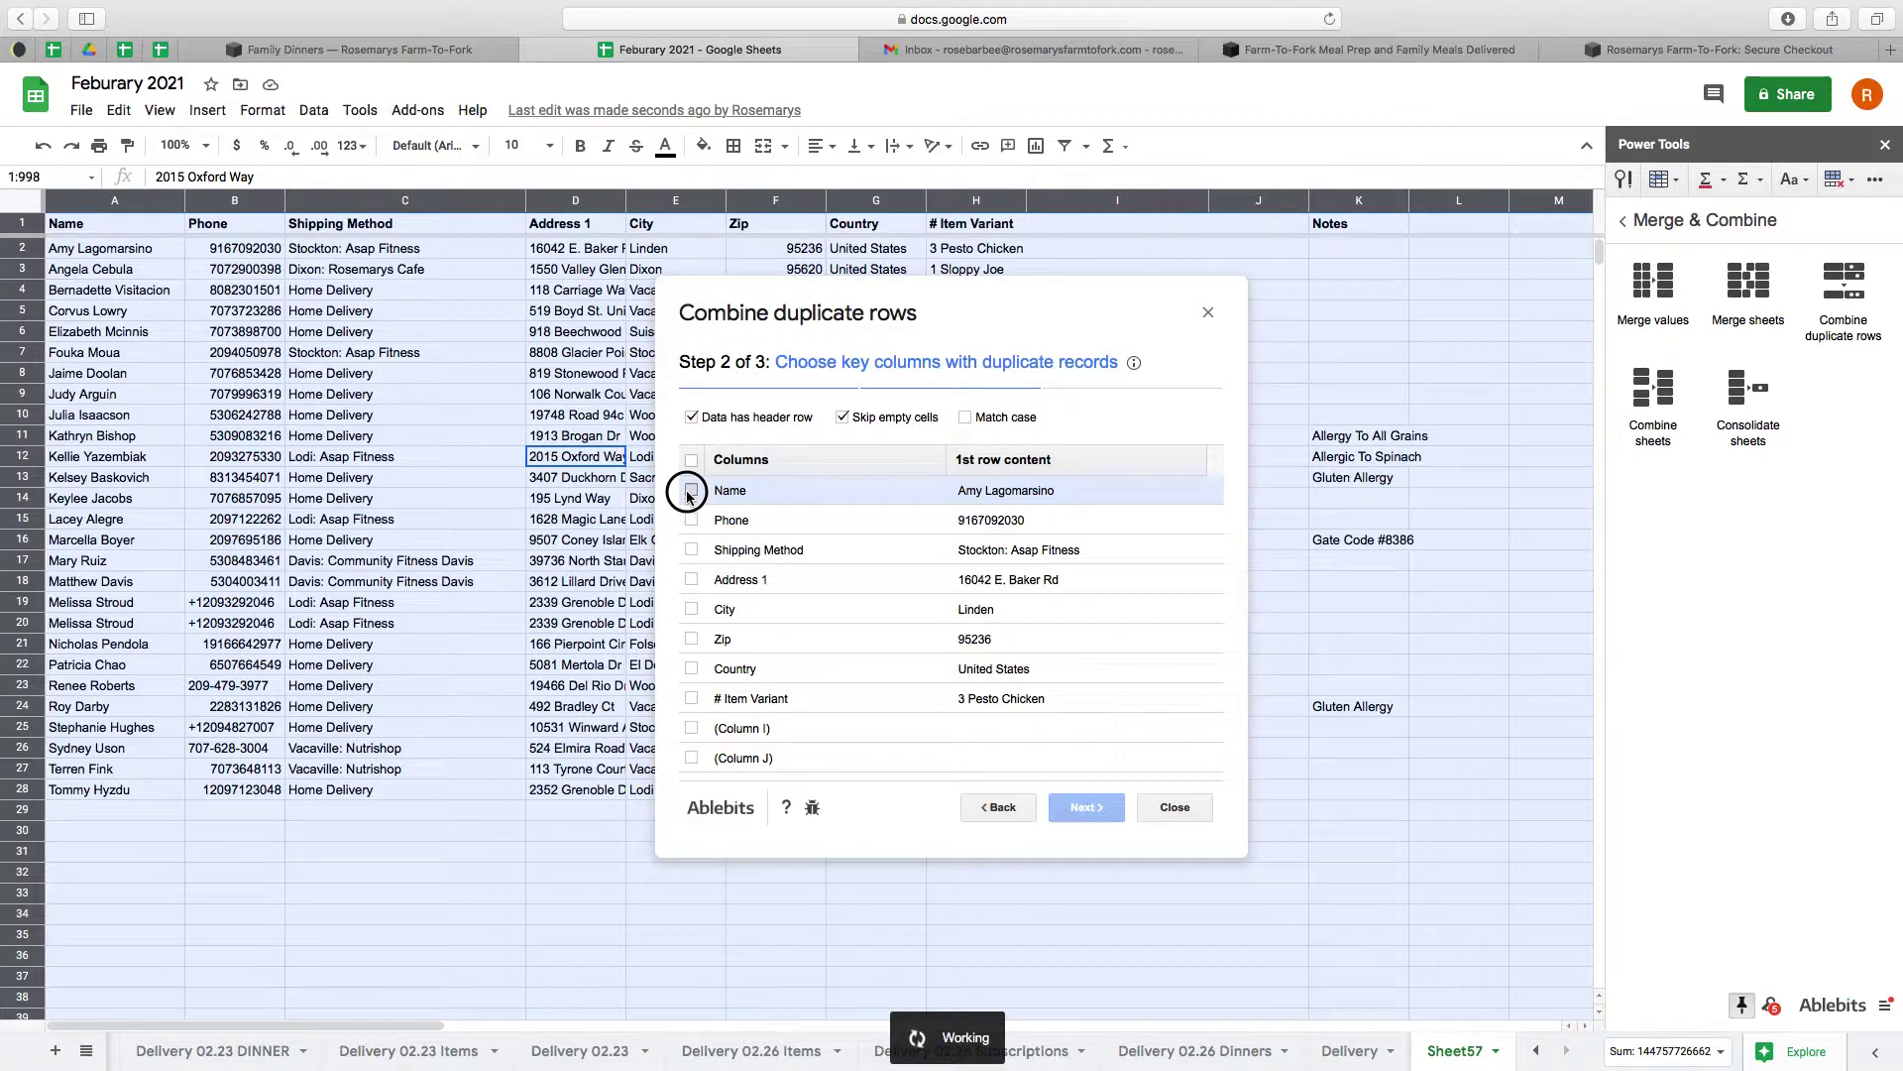
pyautogui.click(692, 520)
pyautogui.click(692, 550)
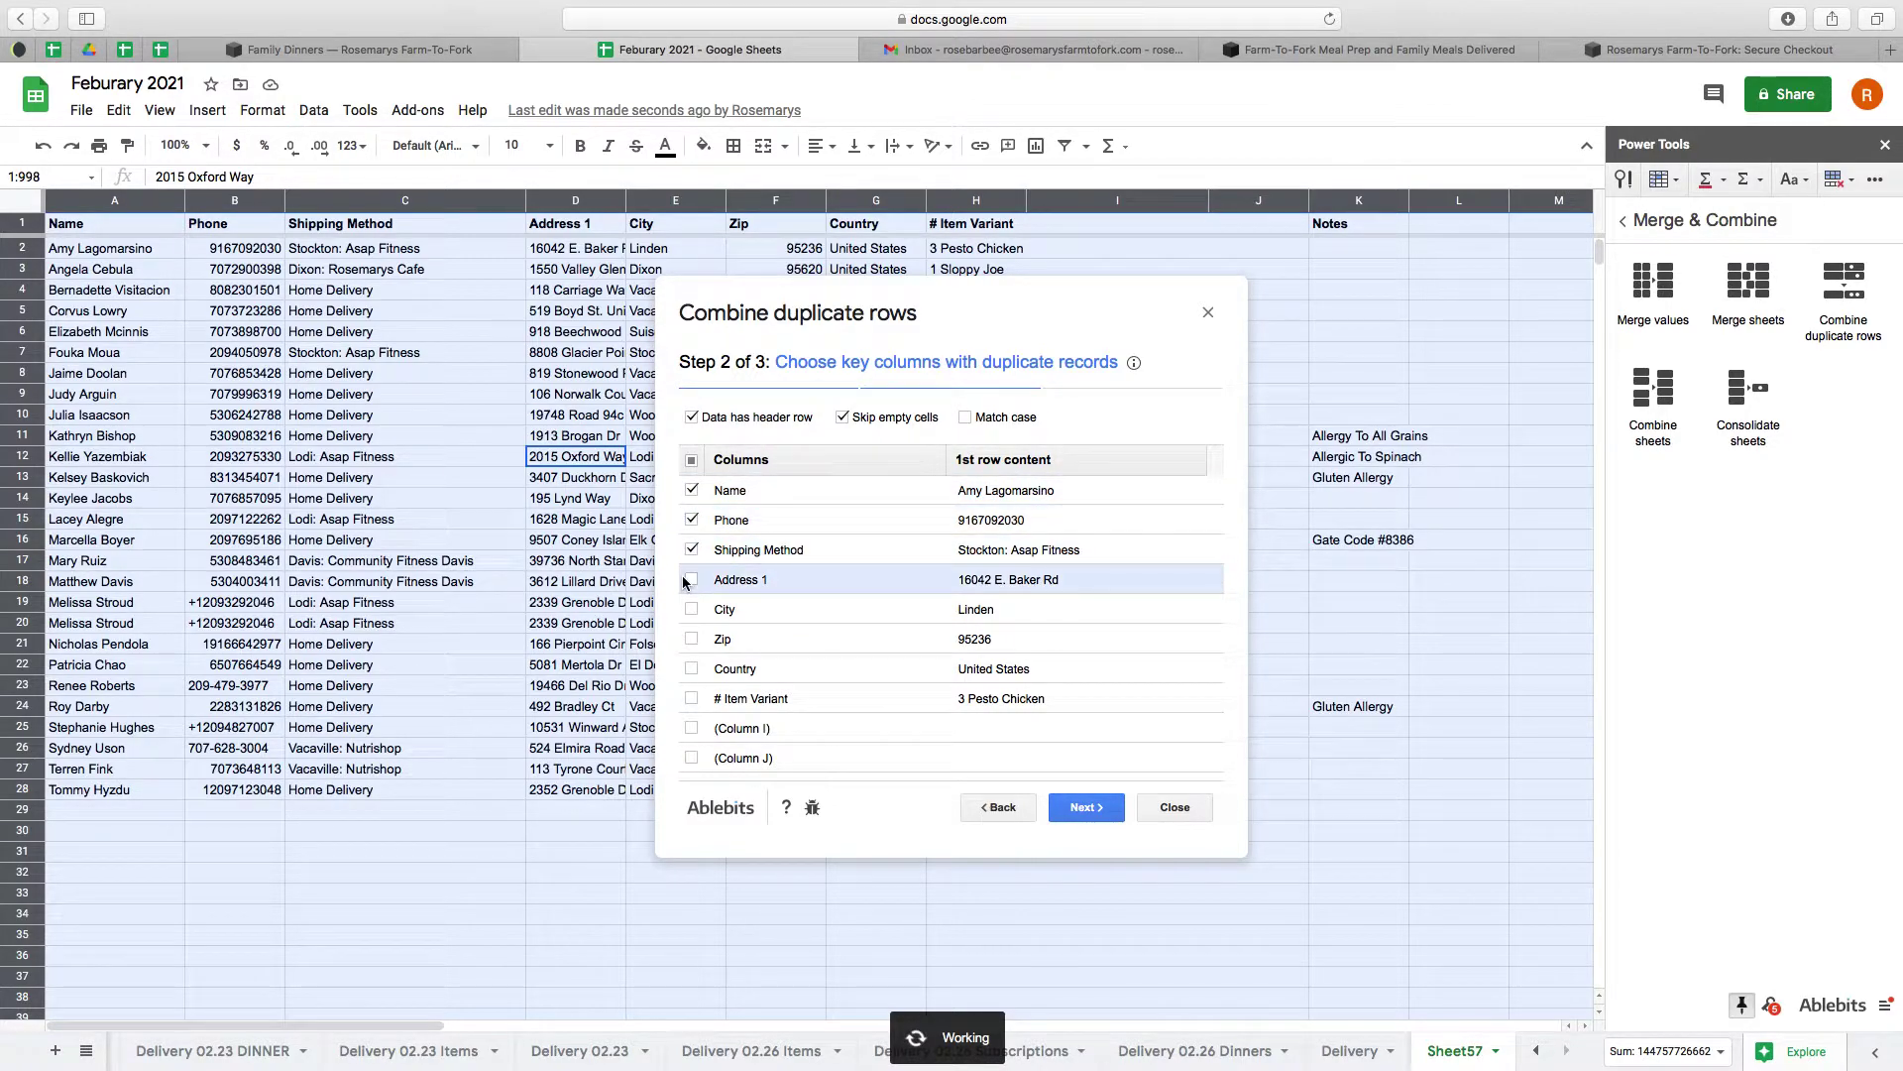
pyautogui.click(692, 580)
pyautogui.click(692, 610)
pyautogui.click(691, 639)
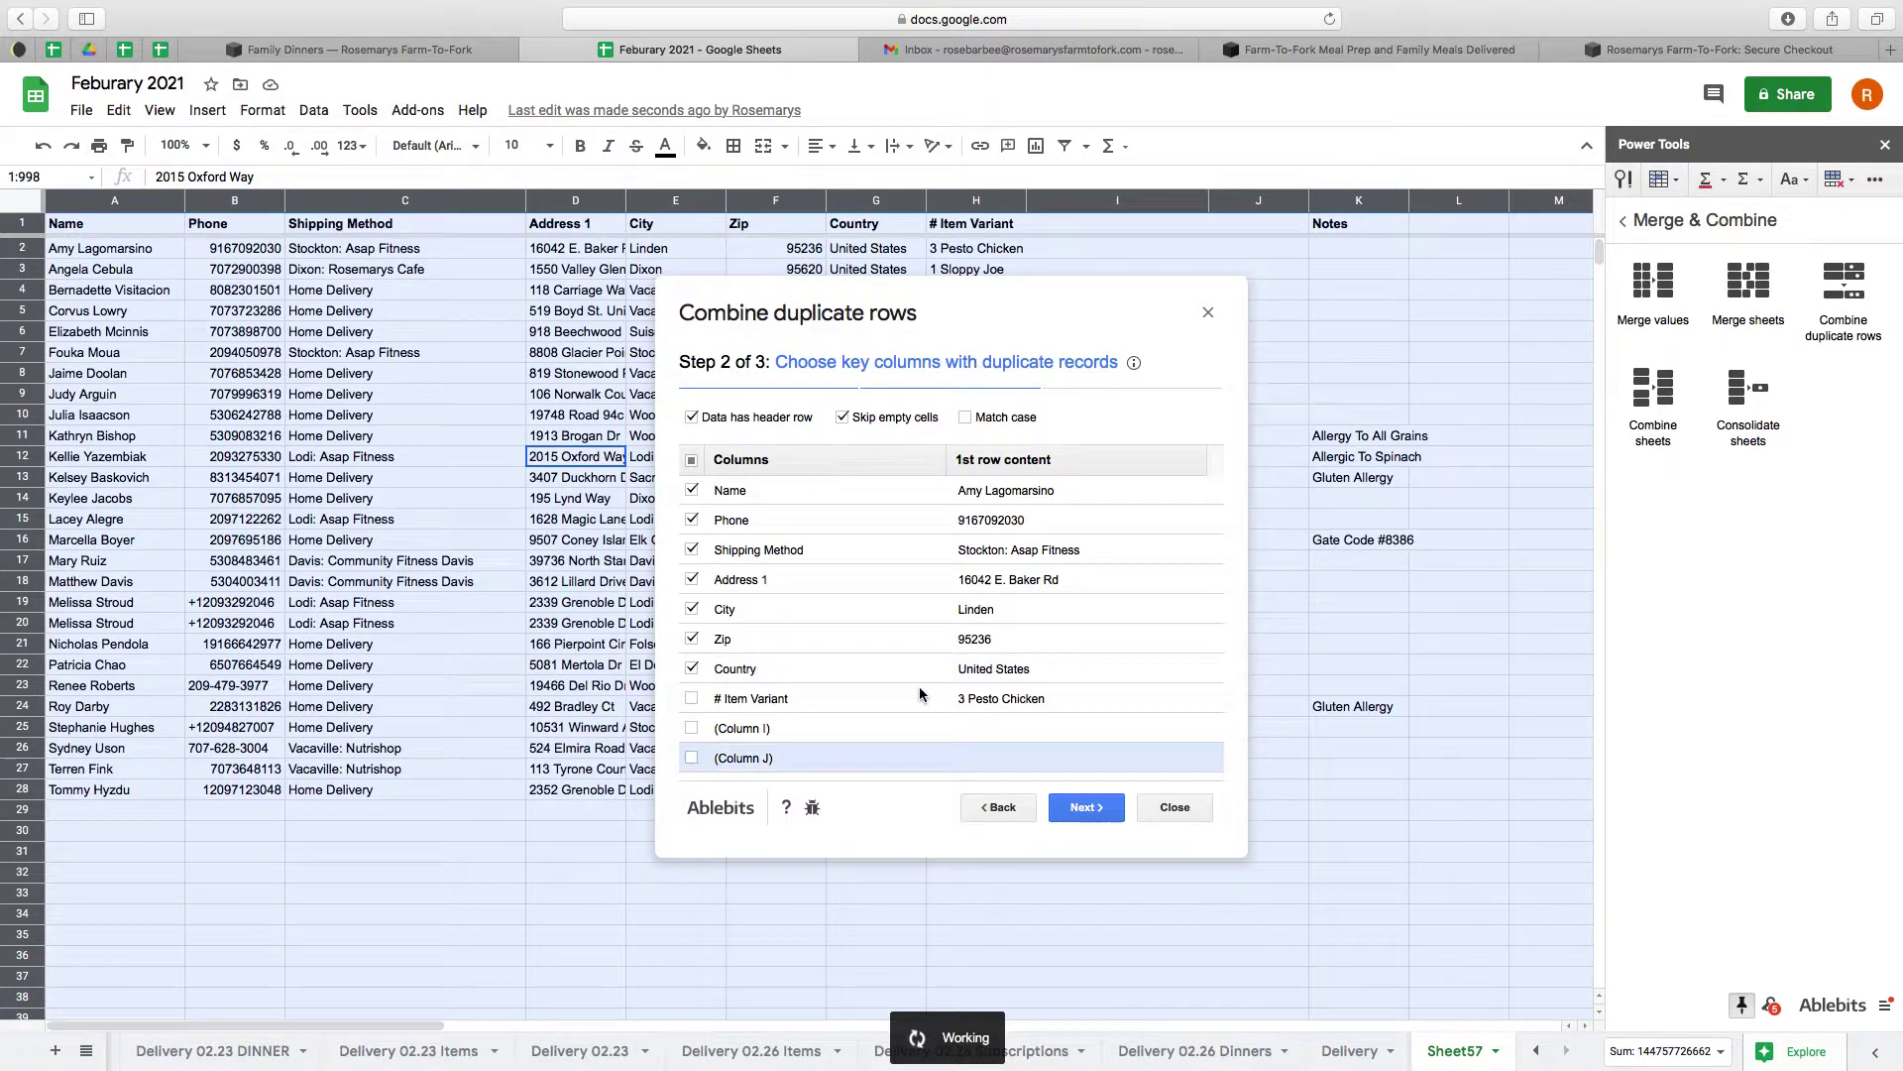
pyautogui.scroll(-1, 771, 706)
pyautogui.scroll(-3, 769, 684)
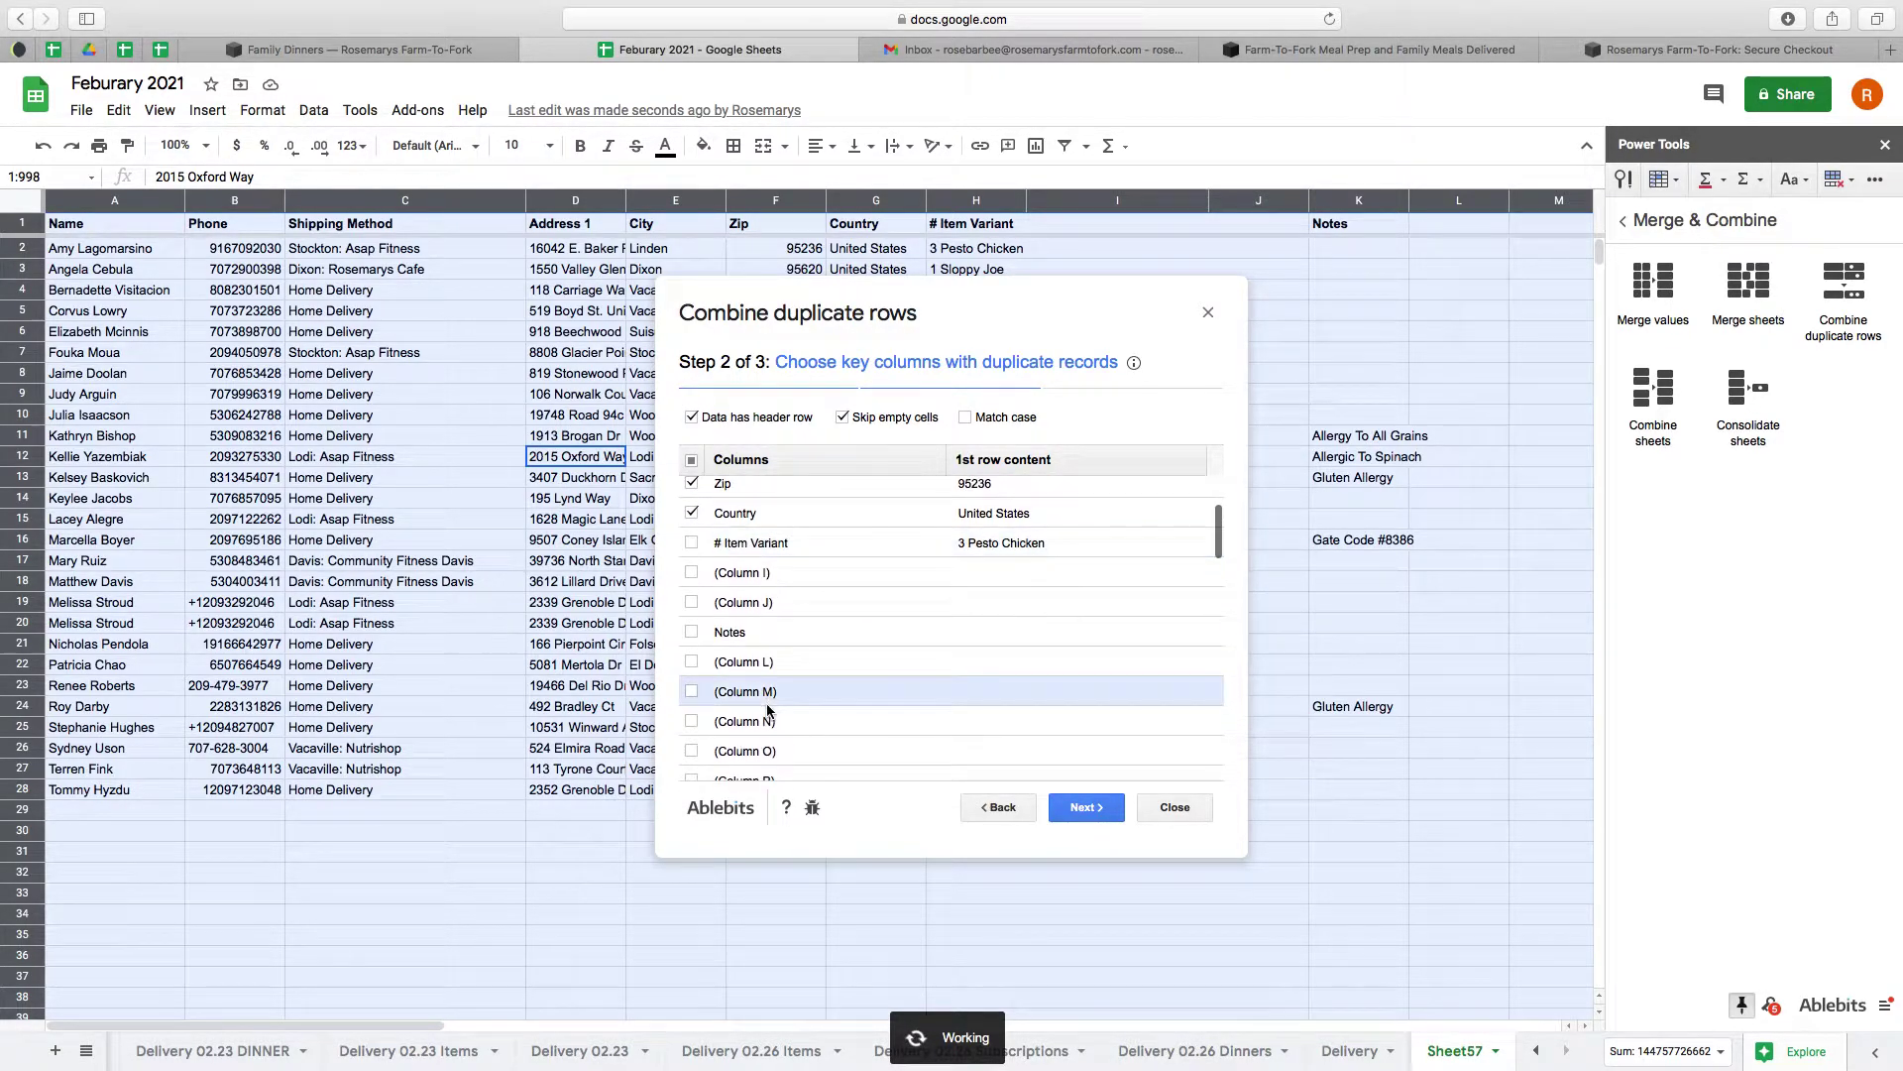
pyautogui.scroll(3, 775, 544)
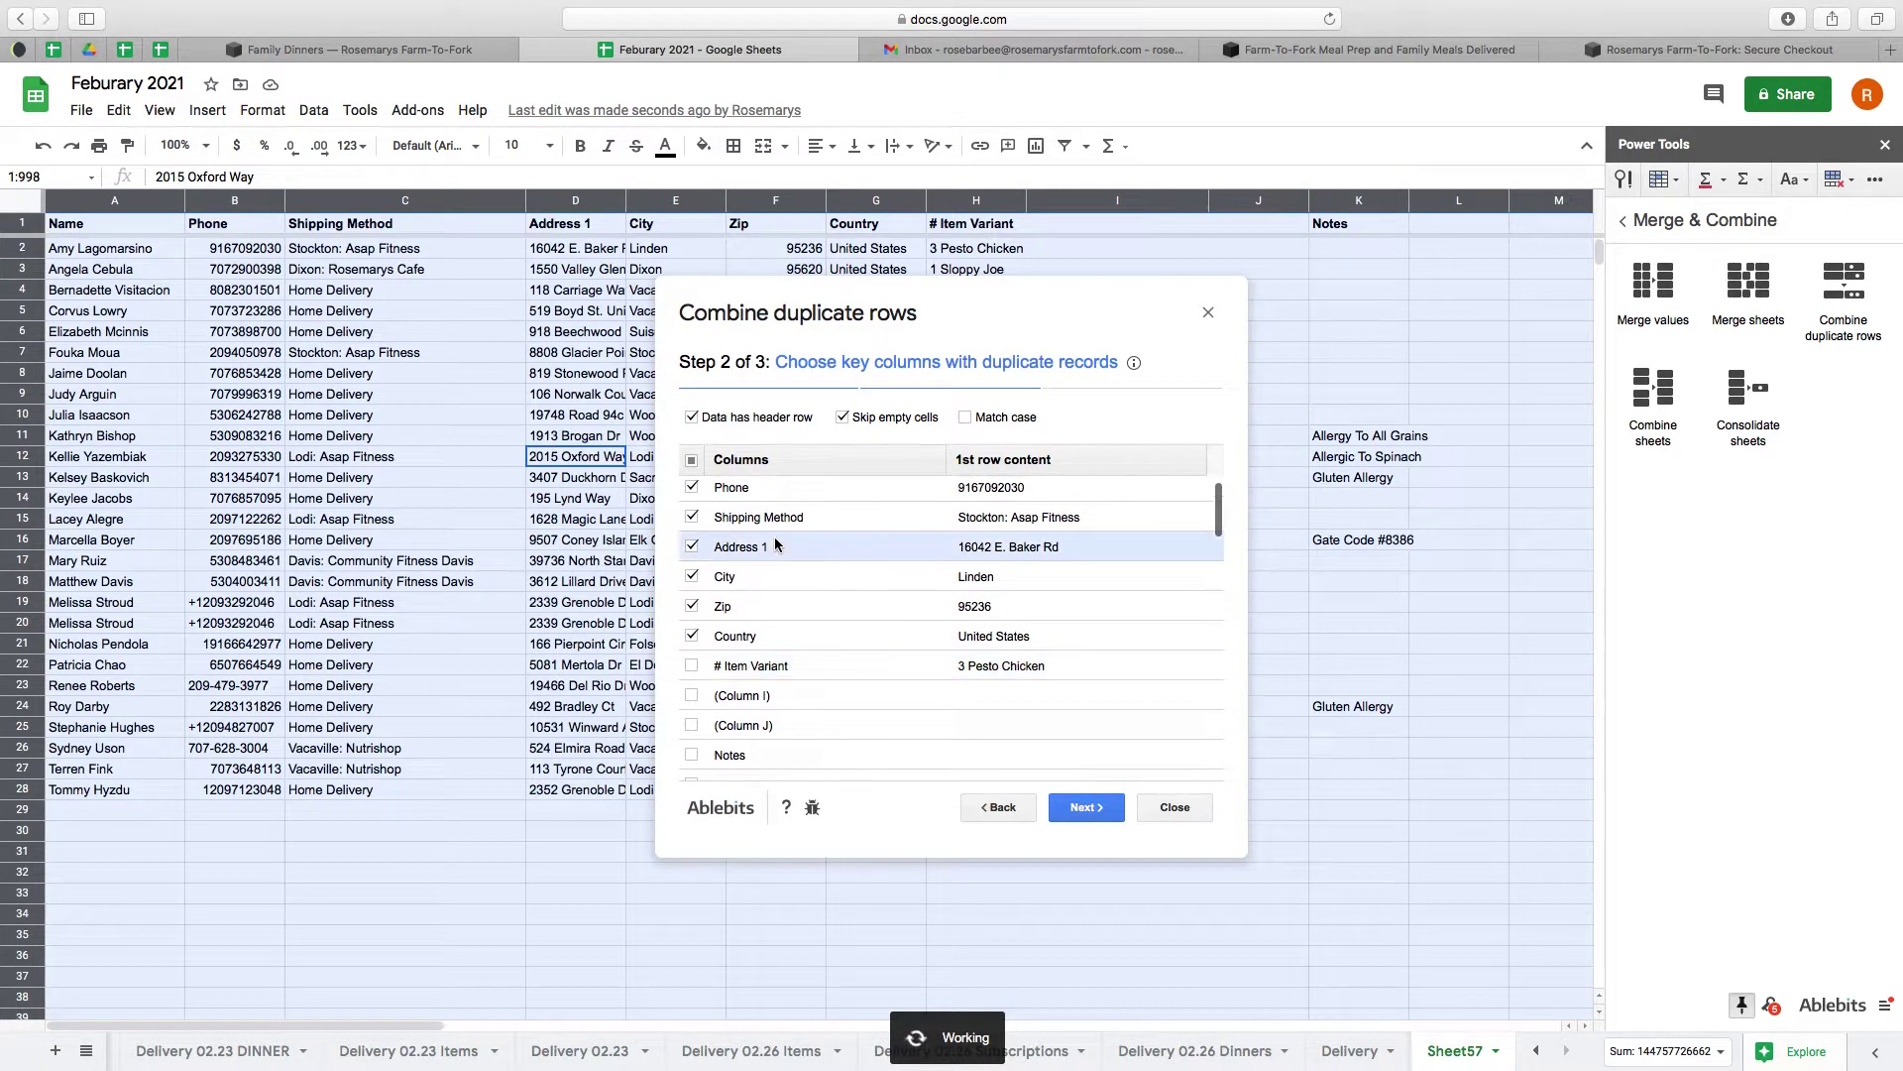
pyautogui.click(1086, 806)
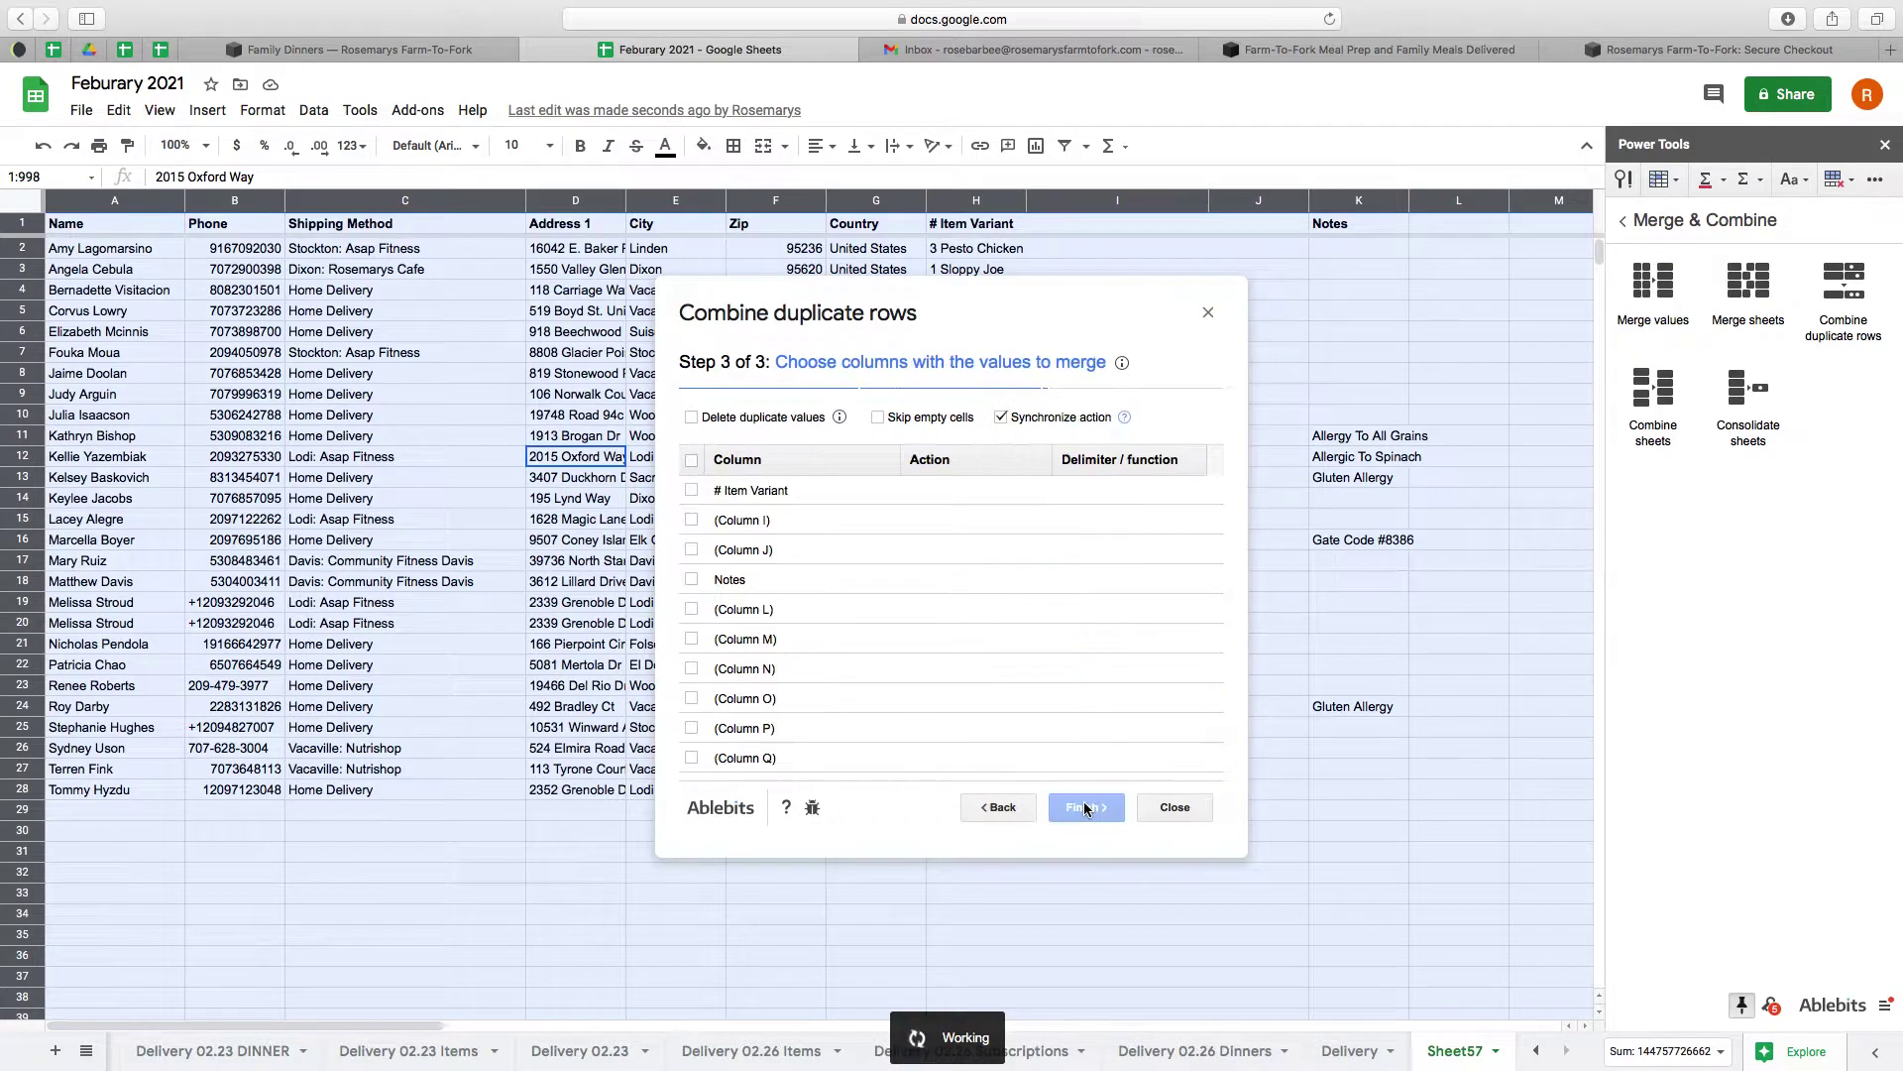
# - Merge the # Item Variant values with a space delimiter and run the combine
pyautogui.click(692, 490)
pyautogui.click(930, 491)
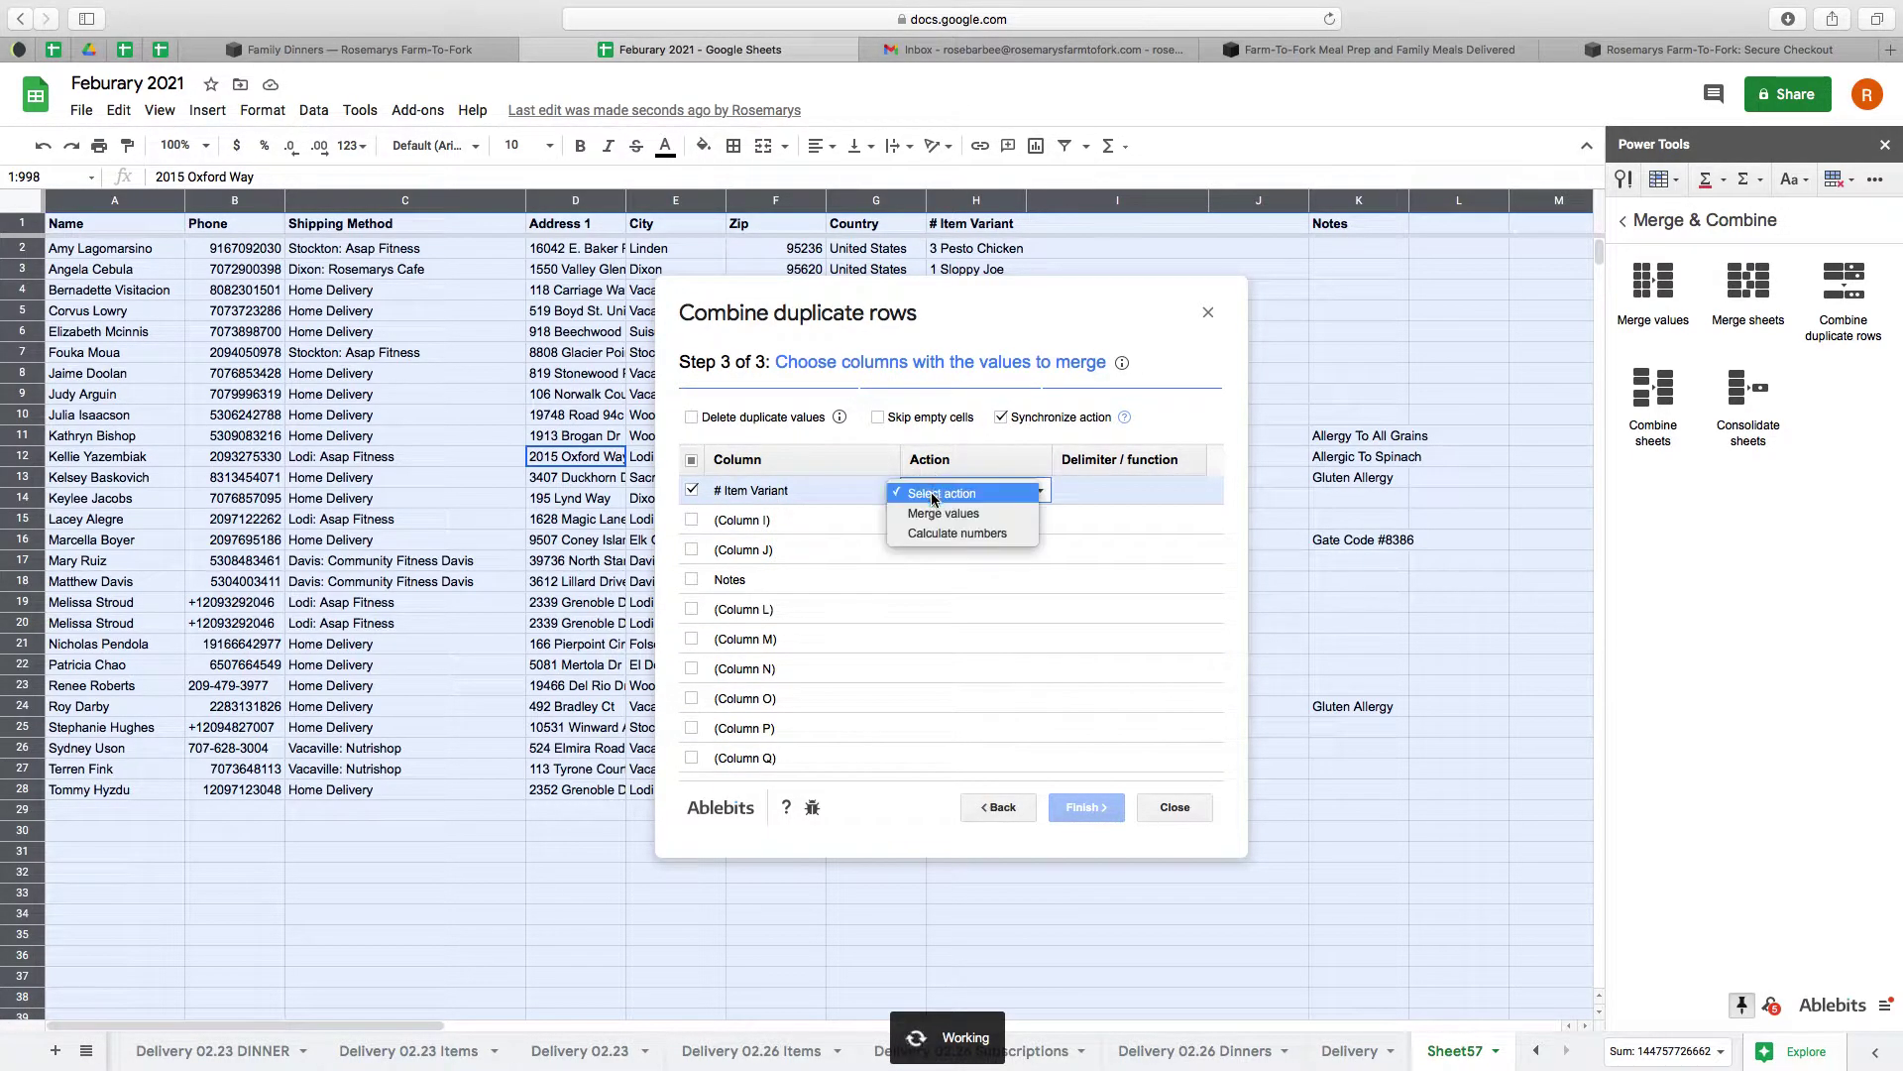
pyautogui.click(942, 513)
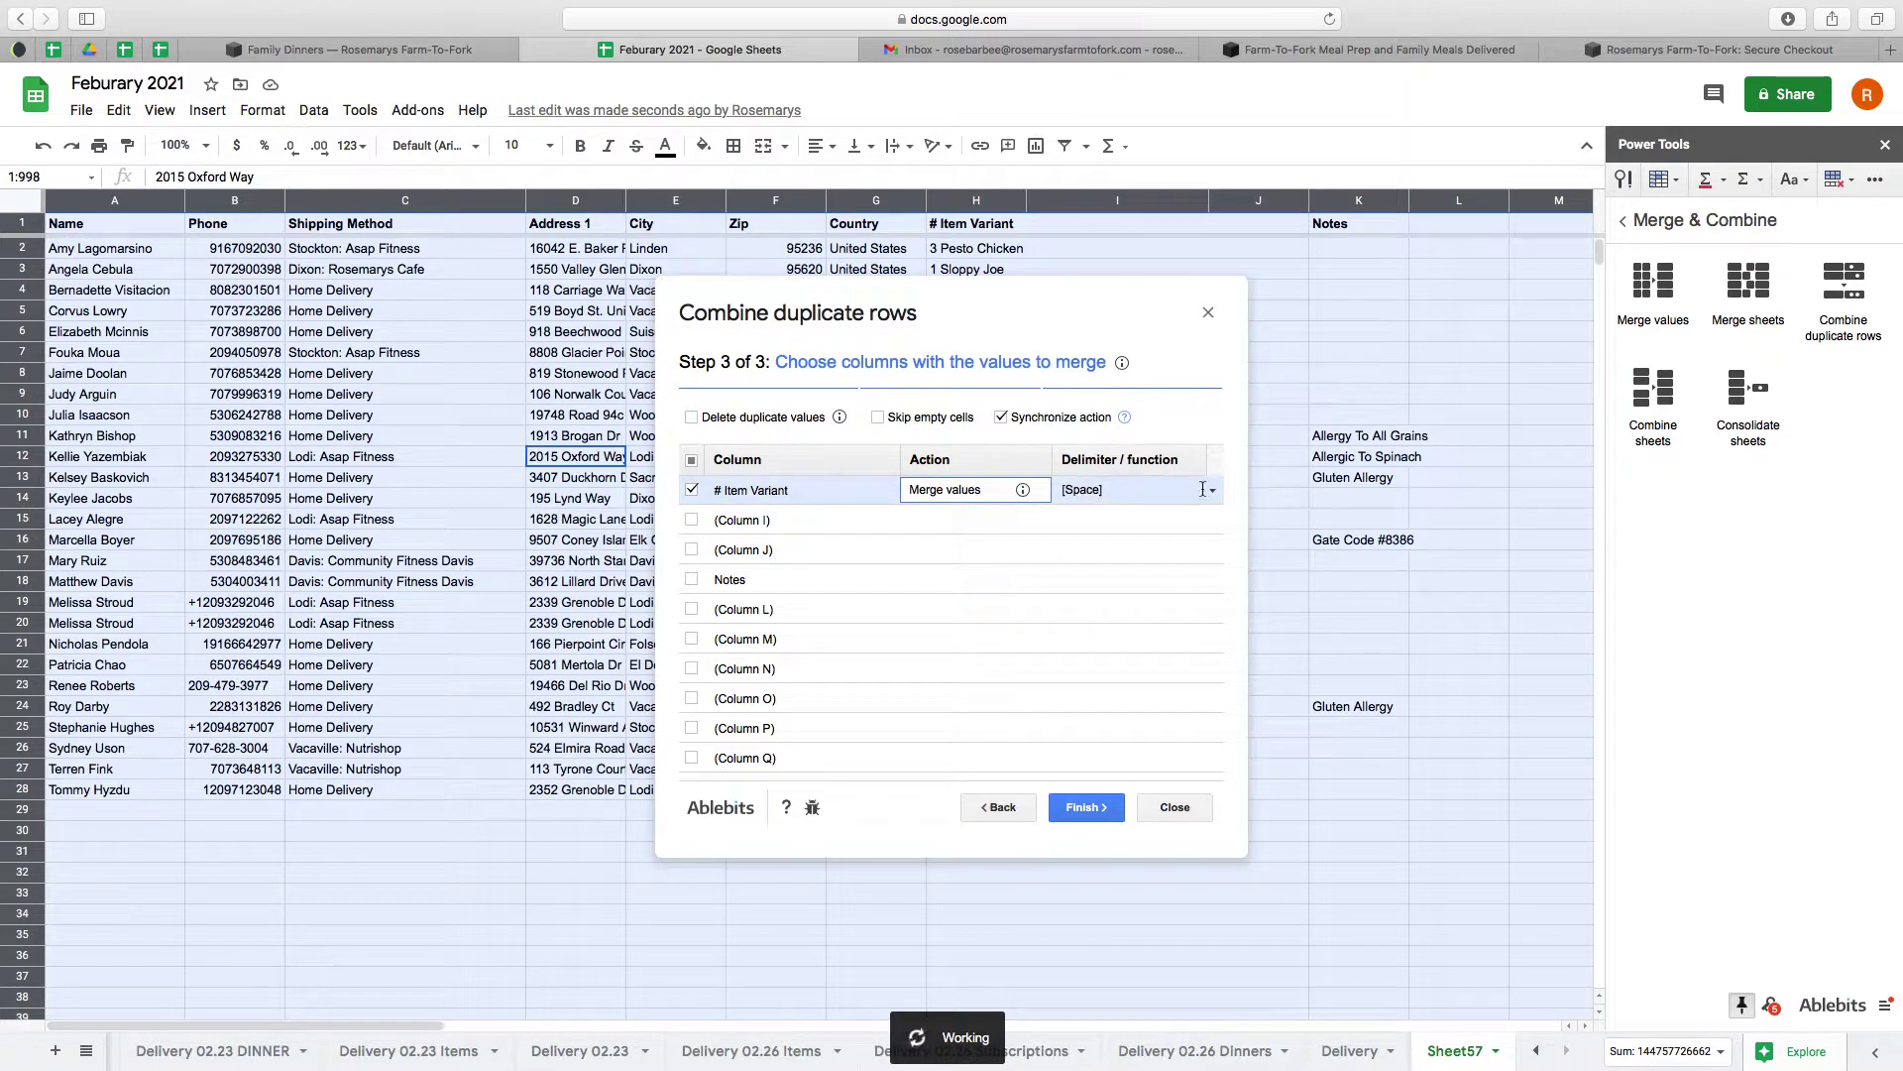
pyautogui.click(1203, 489)
pyautogui.click(1087, 807)
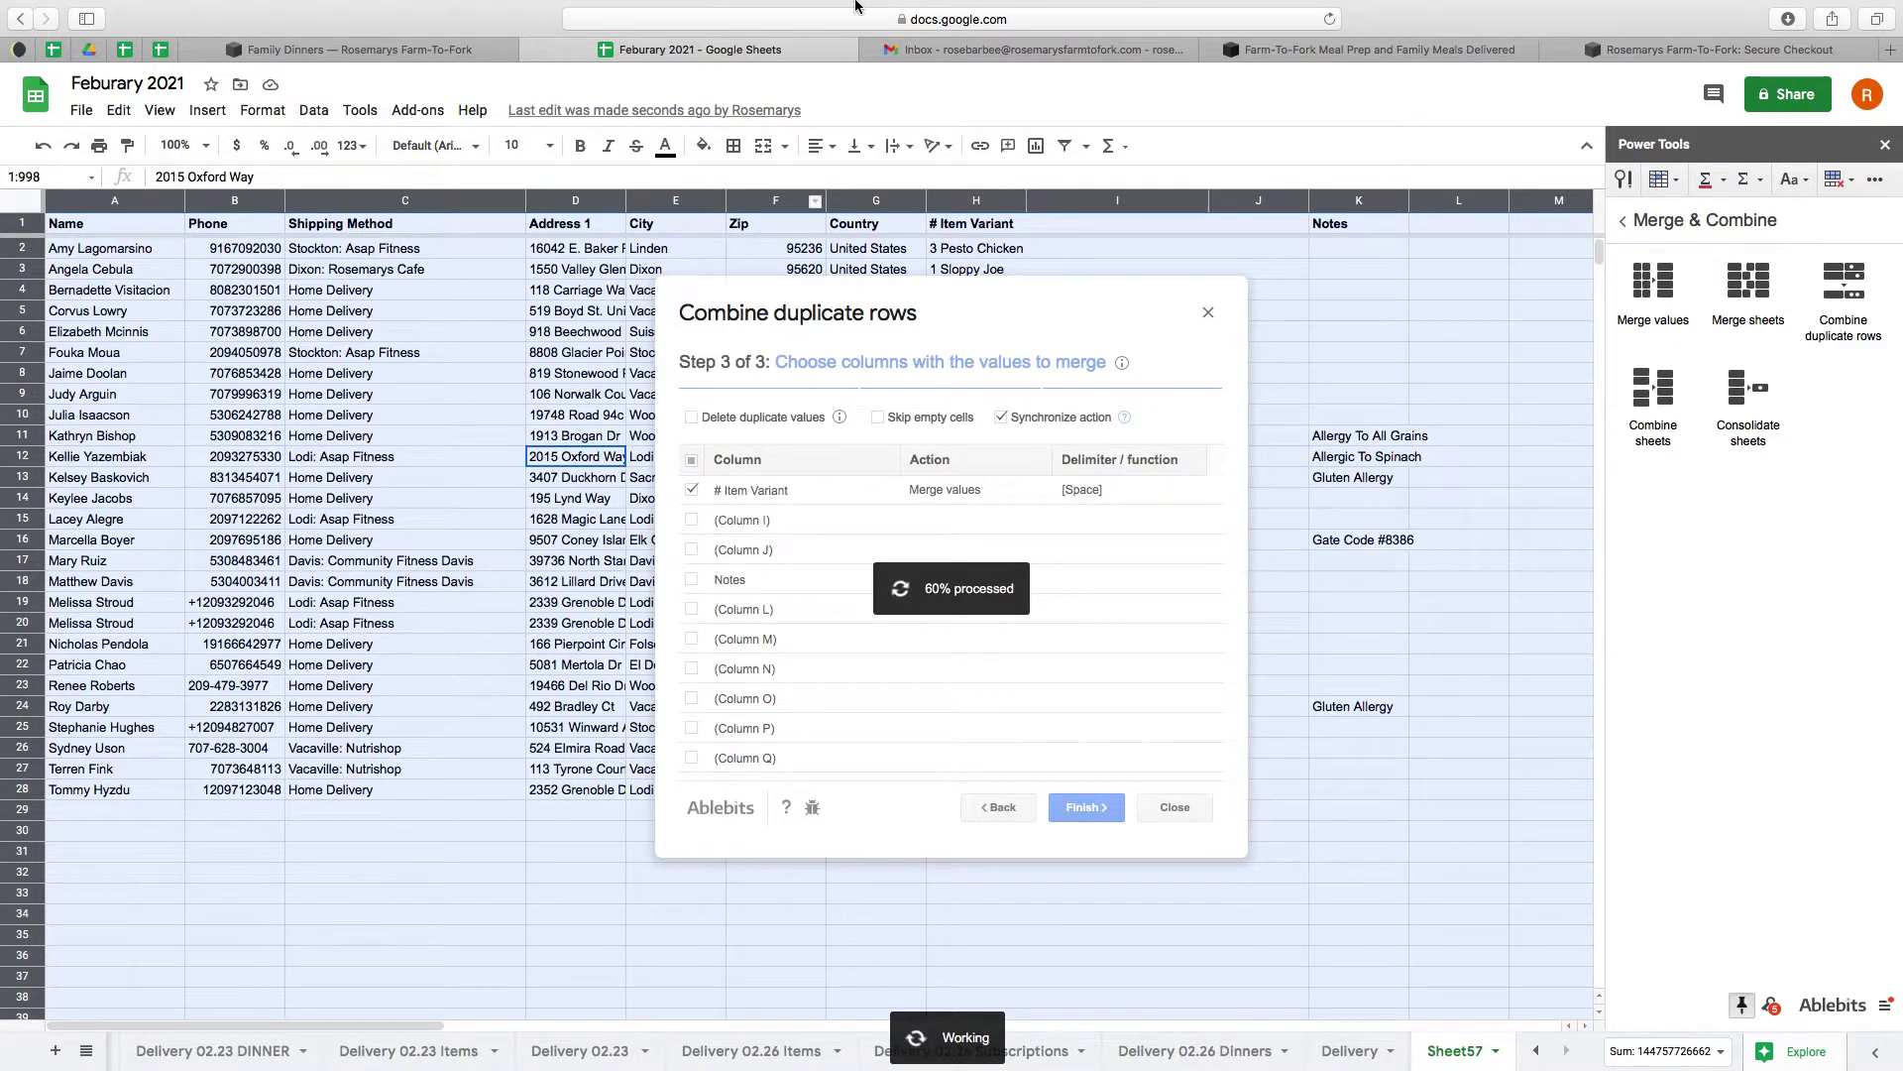
# - Wait until the combine reports 2 duplicate rows merged into 1 and 995 unique rows
pyautogui.moveTo(885, 6)
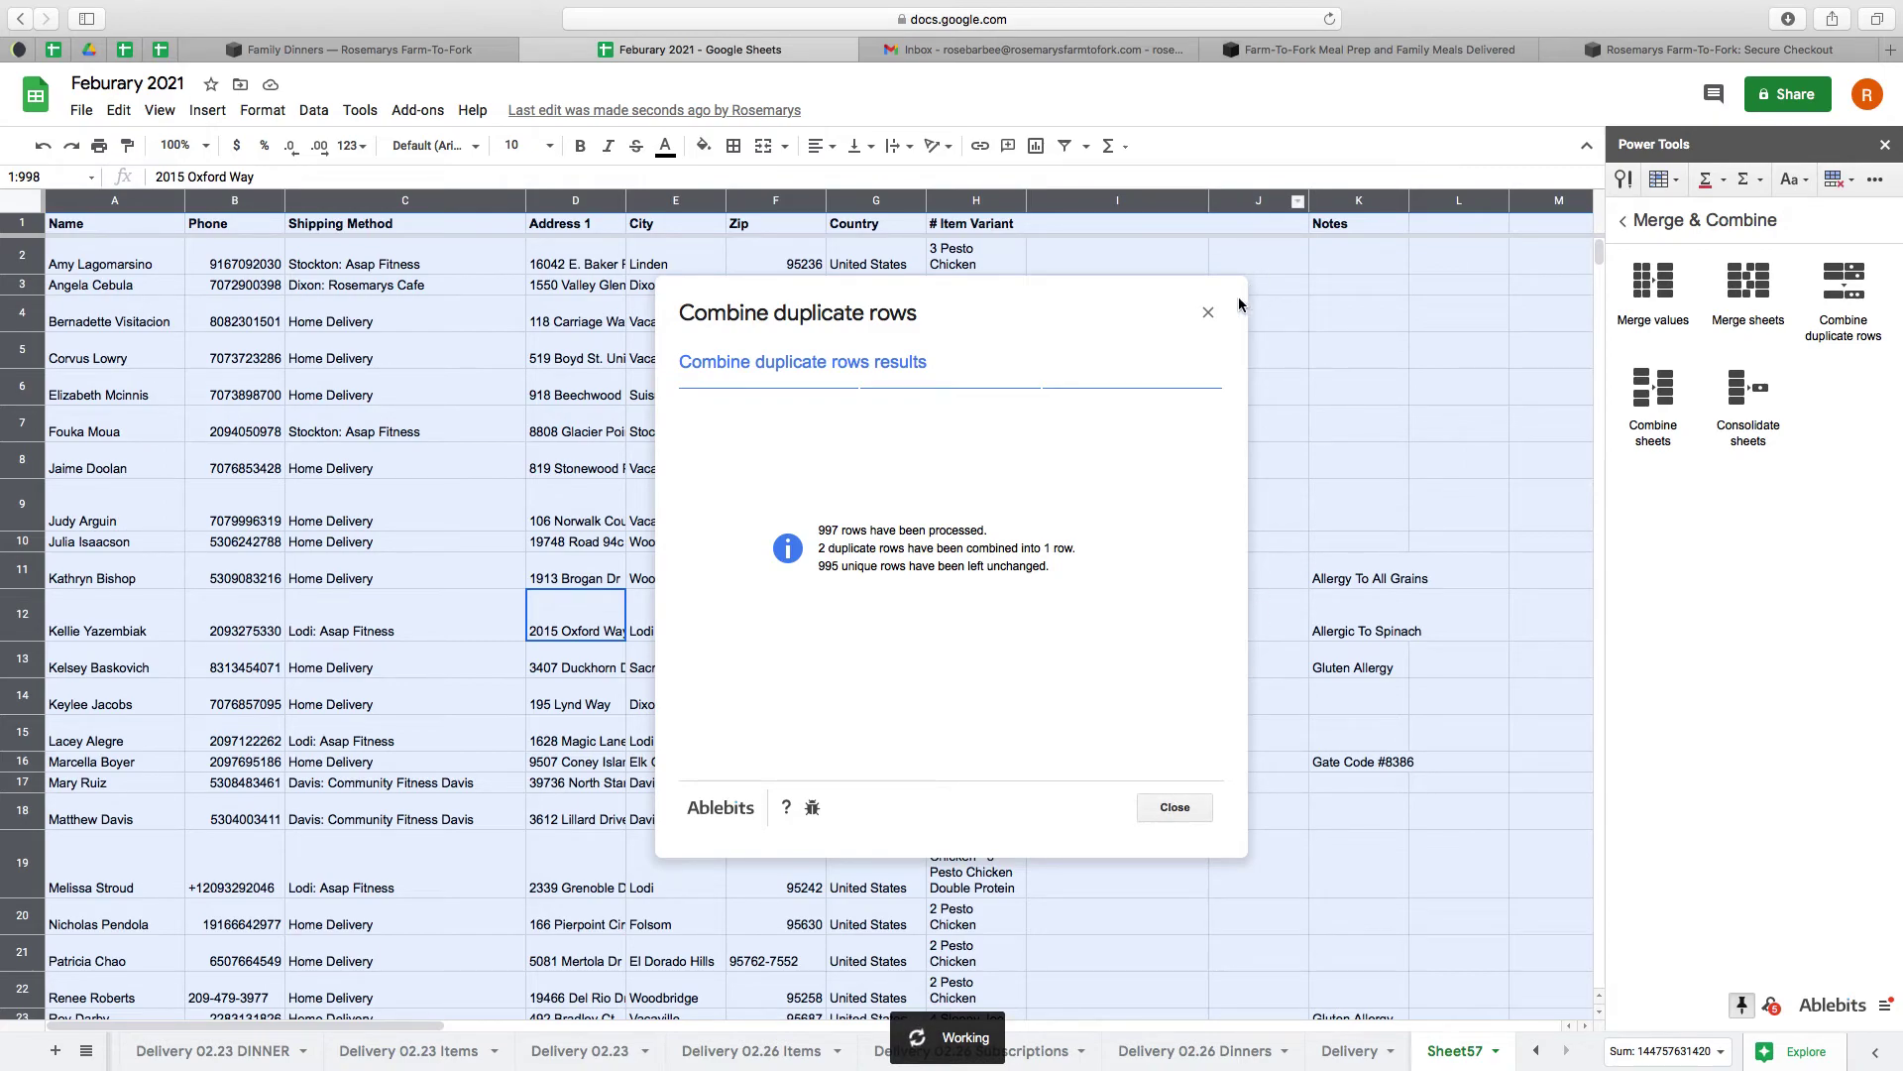
# - Dismiss the results summary, widen all columns equally, and inspect the combined row 19
pyautogui.click(1208, 312)
pyautogui.moveTo(1025, 200); pyautogui.dragTo(1077, 198)
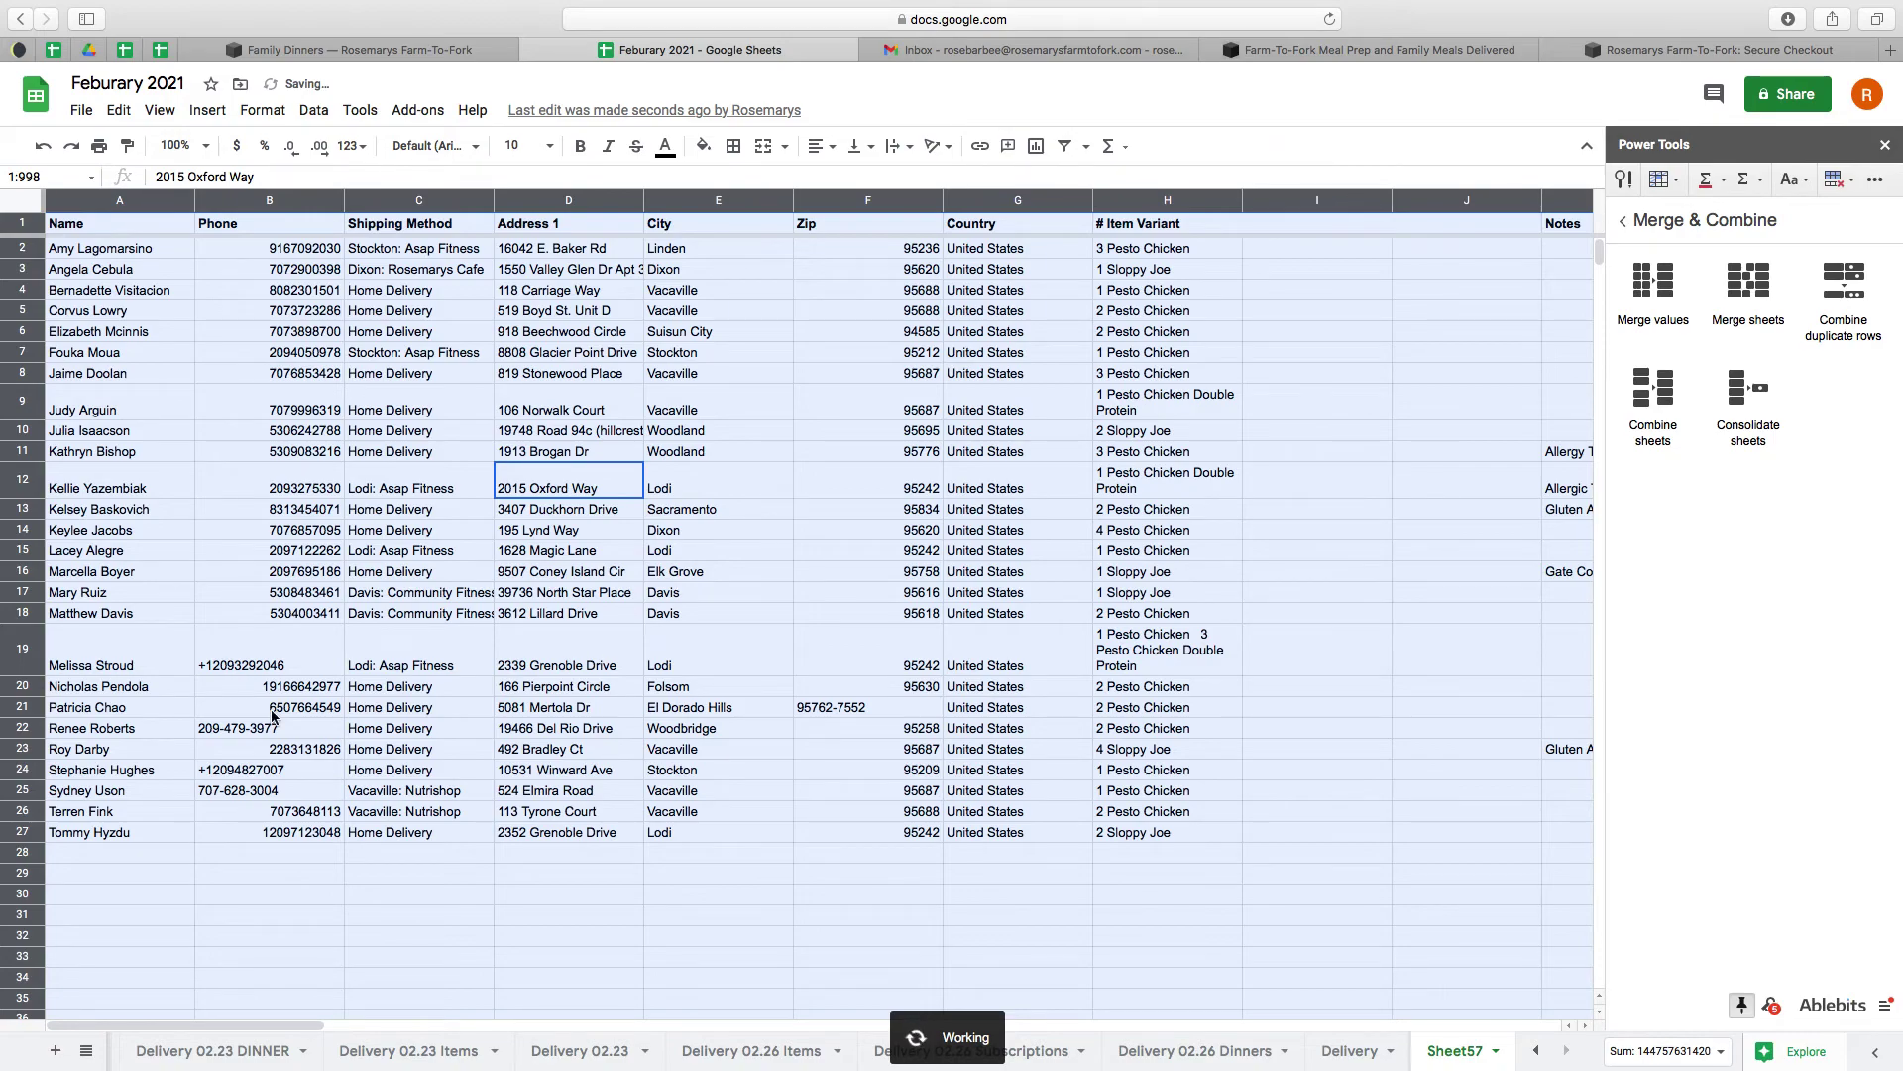
pyautogui.click(23, 650)
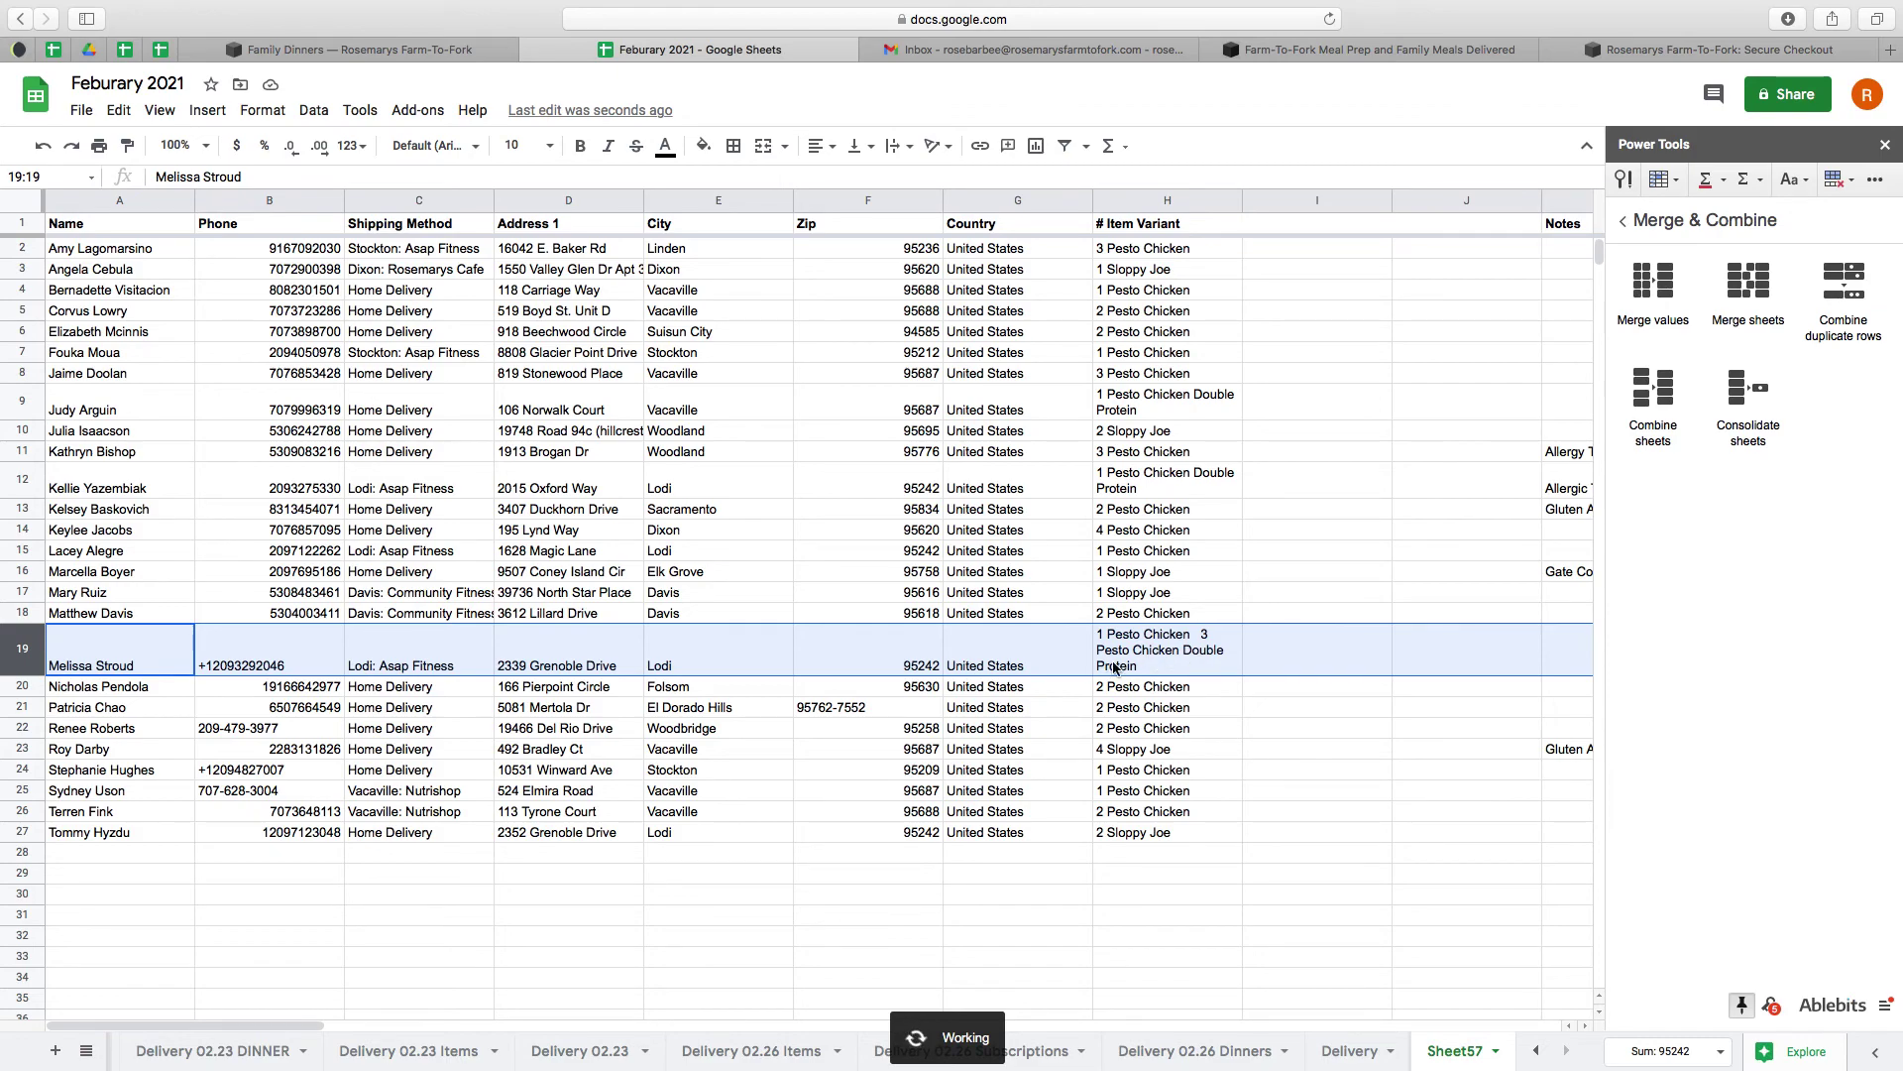
pyautogui.hscroll(2, 1113, 667)
pyautogui.click(875, 513)
pyautogui.hscroll(-2, 874, 525)
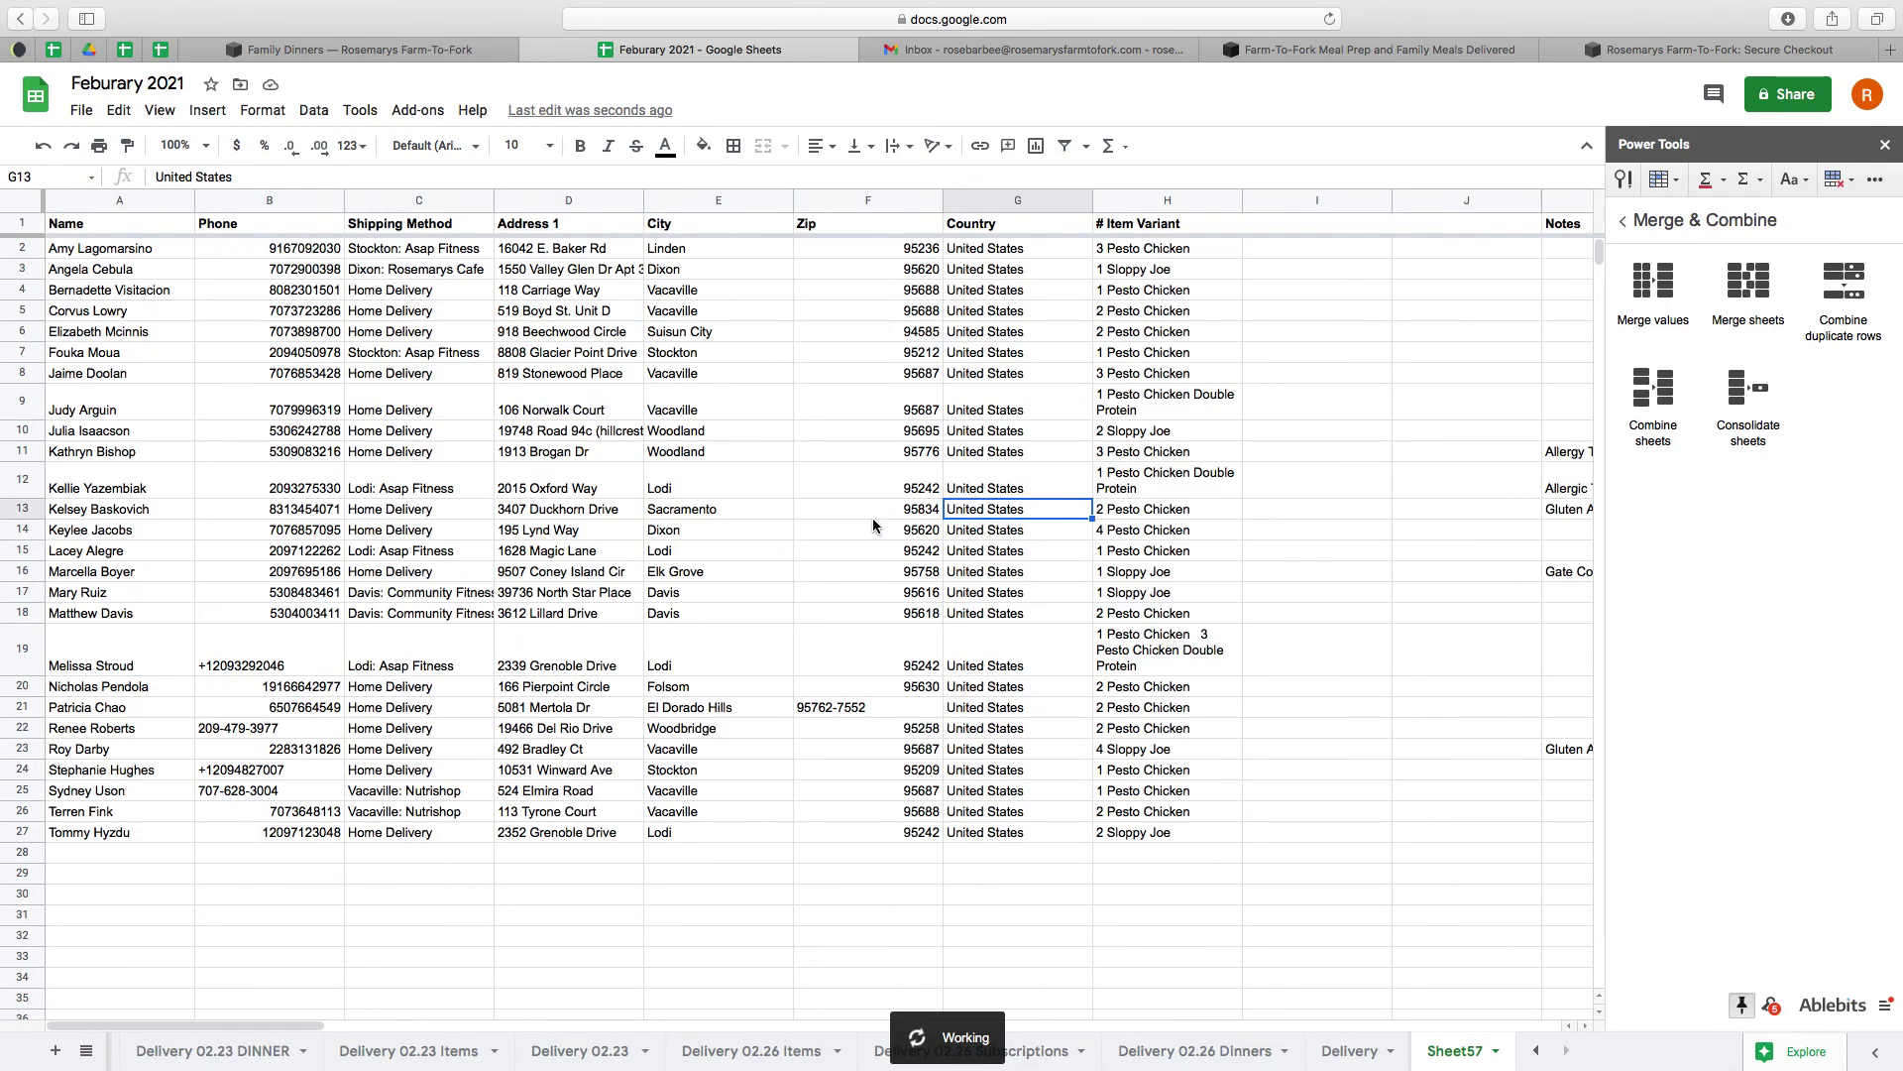